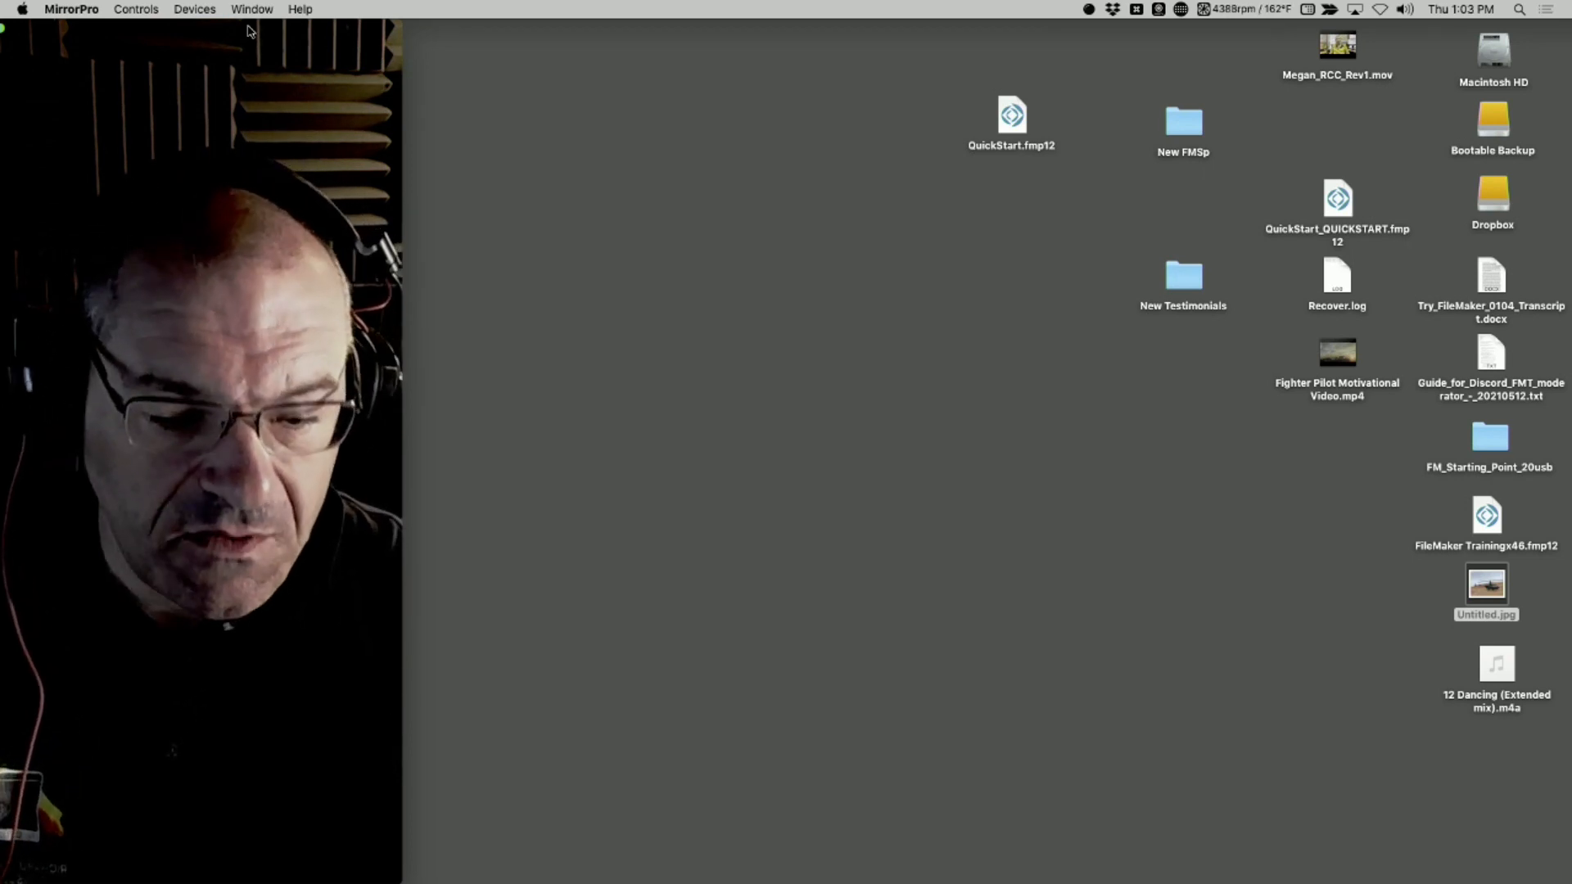
# Switch to Safari and zoom out the Webinar_Target_Users.png page to examine all four audience profiles
pyautogui.press('super+Tab')
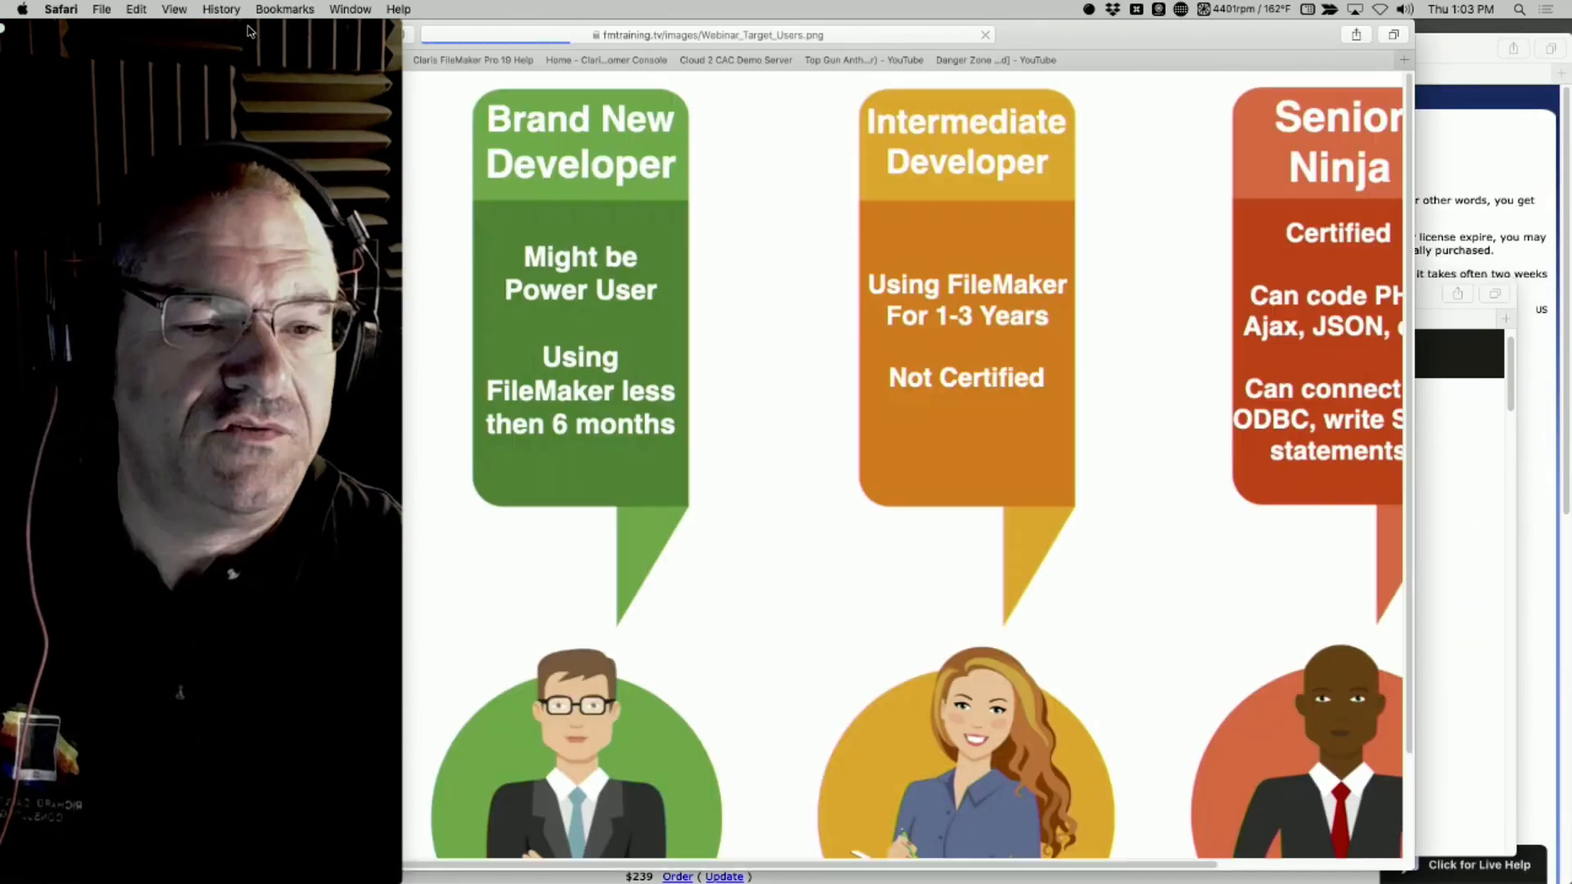
pyautogui.press('super+minus')
pyautogui.press('super+minus')
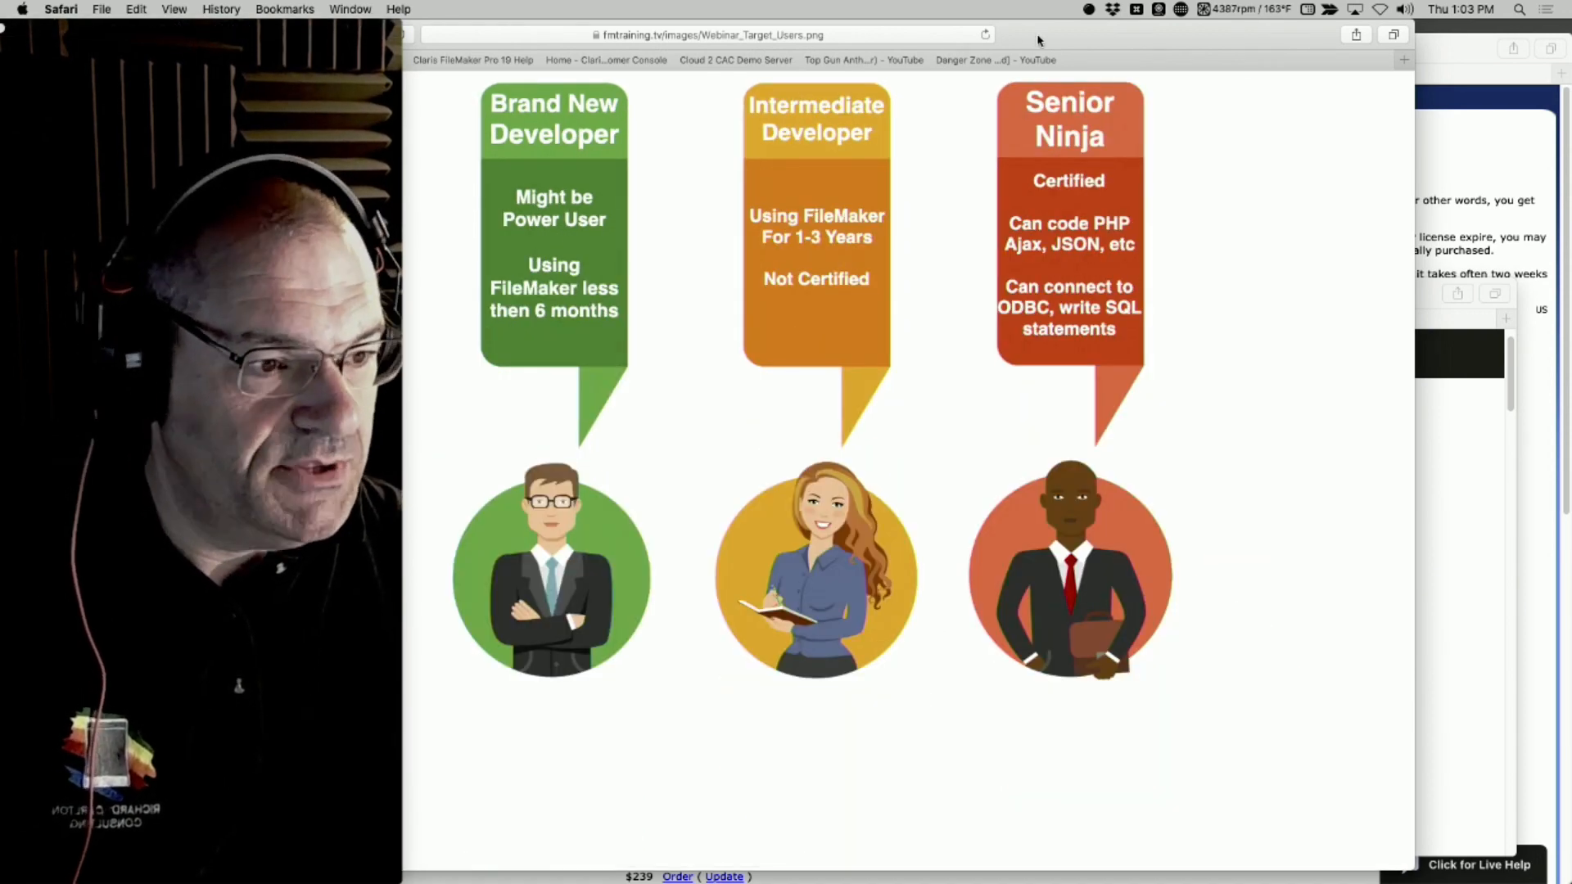
pyautogui.moveTo(1074, 35); pyautogui.dragTo(1309, 18)
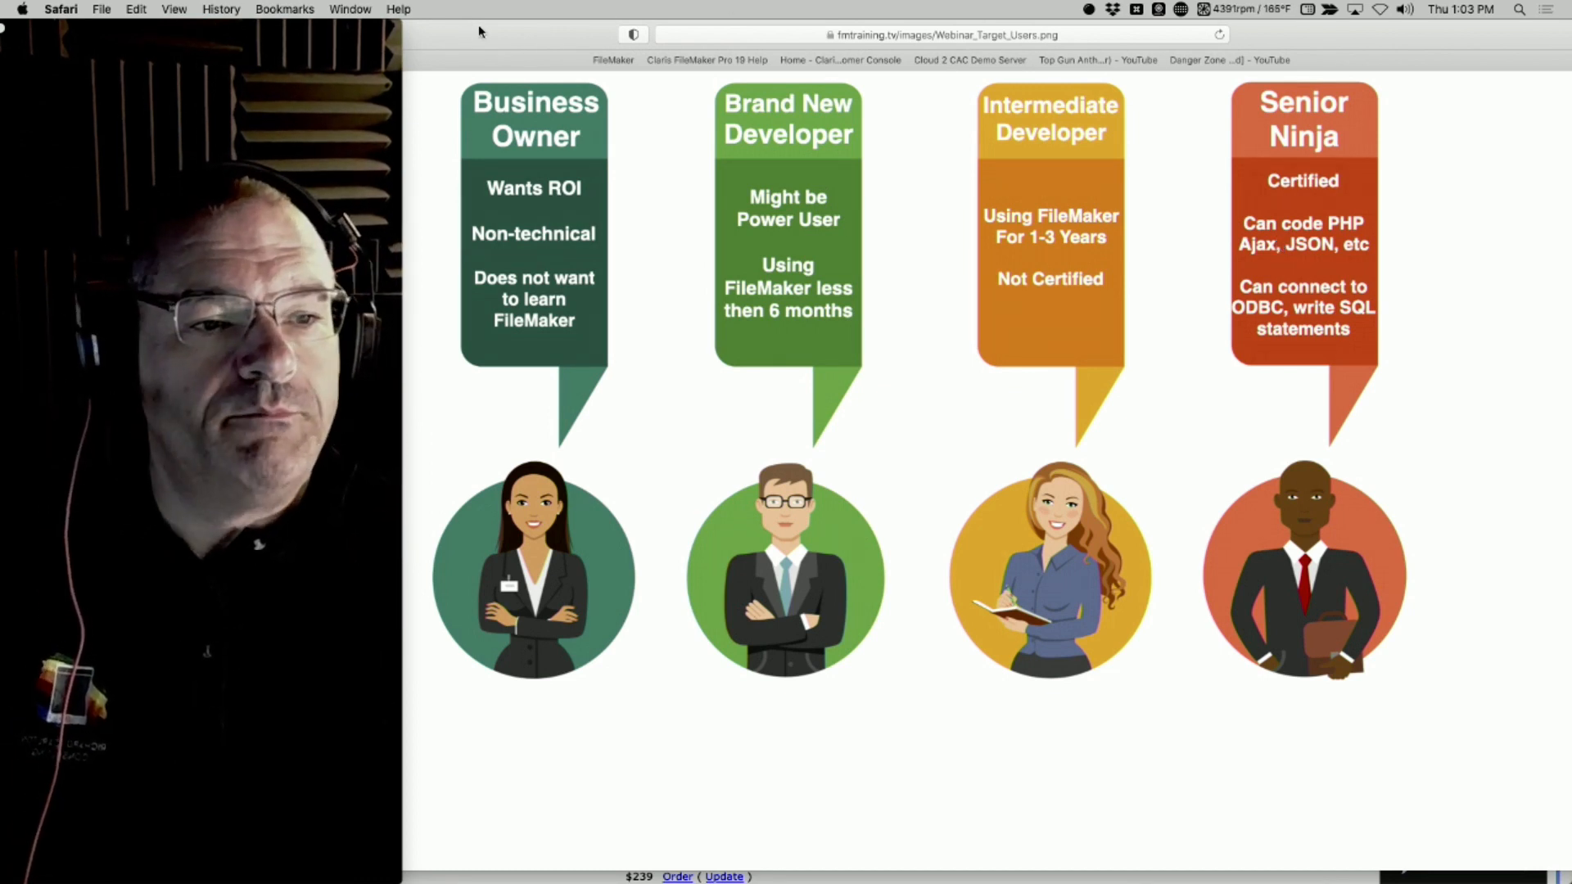
pyautogui.moveTo(482, 38); pyautogui.dragTo(487, 38)
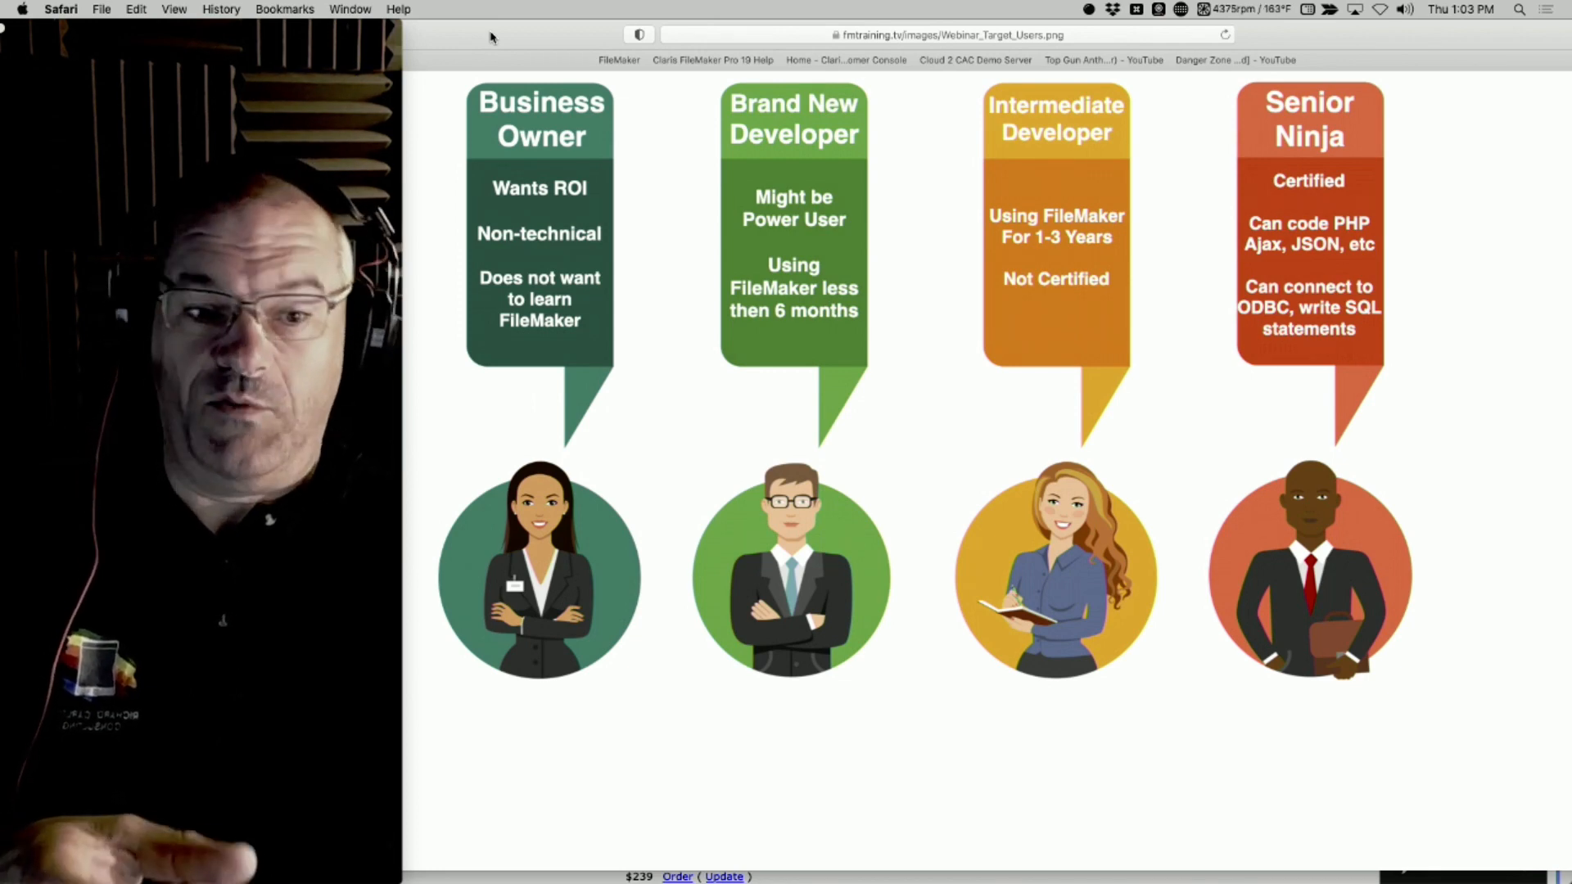
pyautogui.moveTo(540, 33); pyautogui.dragTo(754, 33)
pyautogui.moveTo(480, 34); pyautogui.dragTo(430, 34)
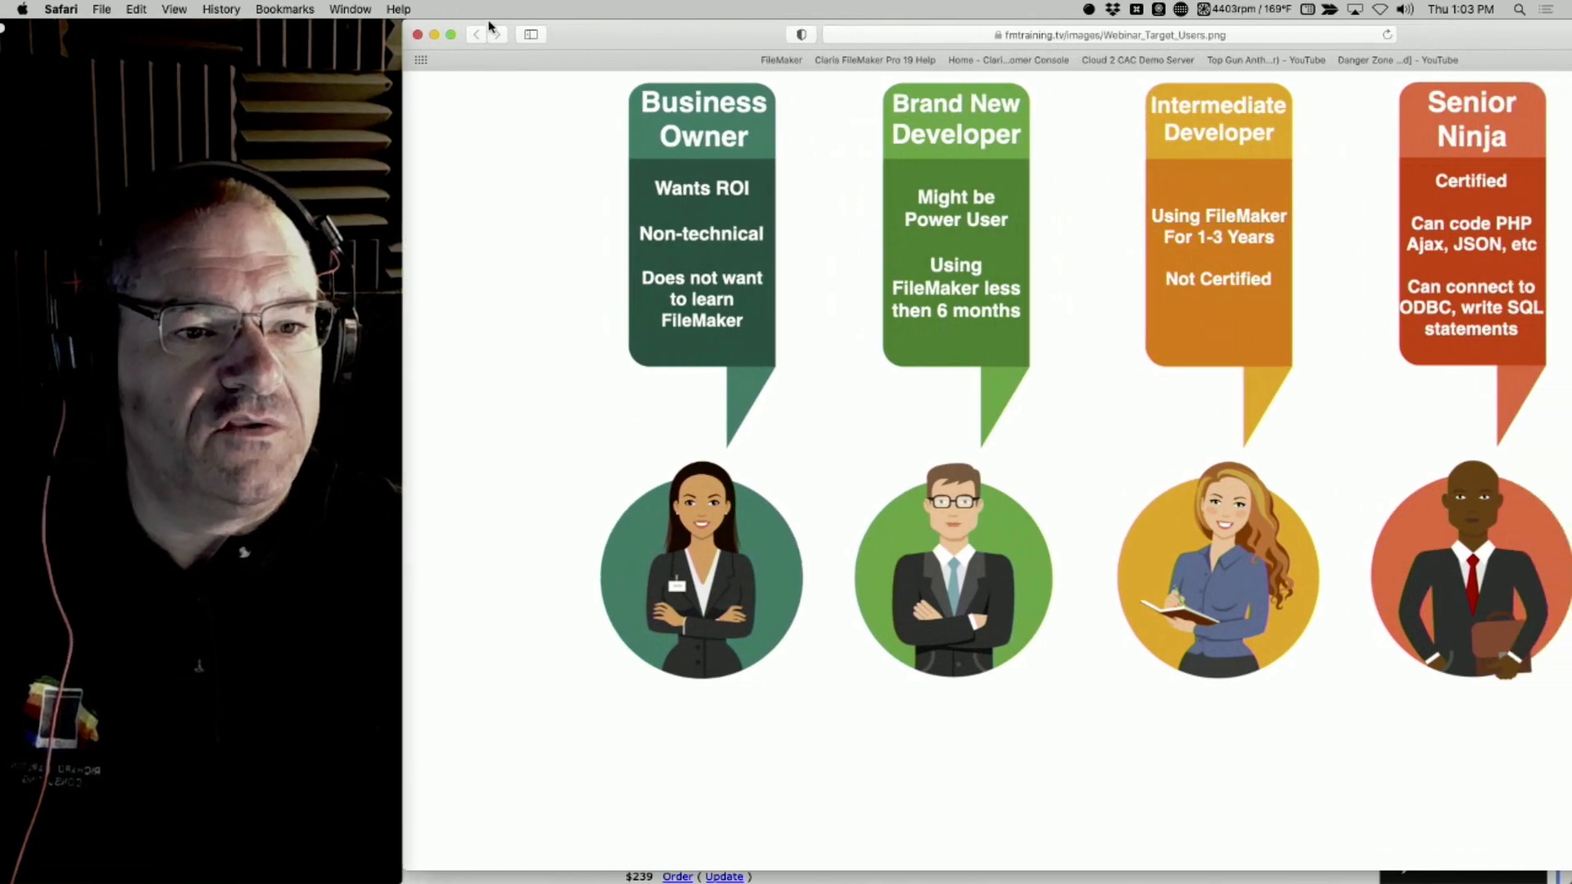
# Put away the audience chart and view the fmtraining.tv Live Broadcast Schedule at a larger zoom
pyautogui.click(433, 34)
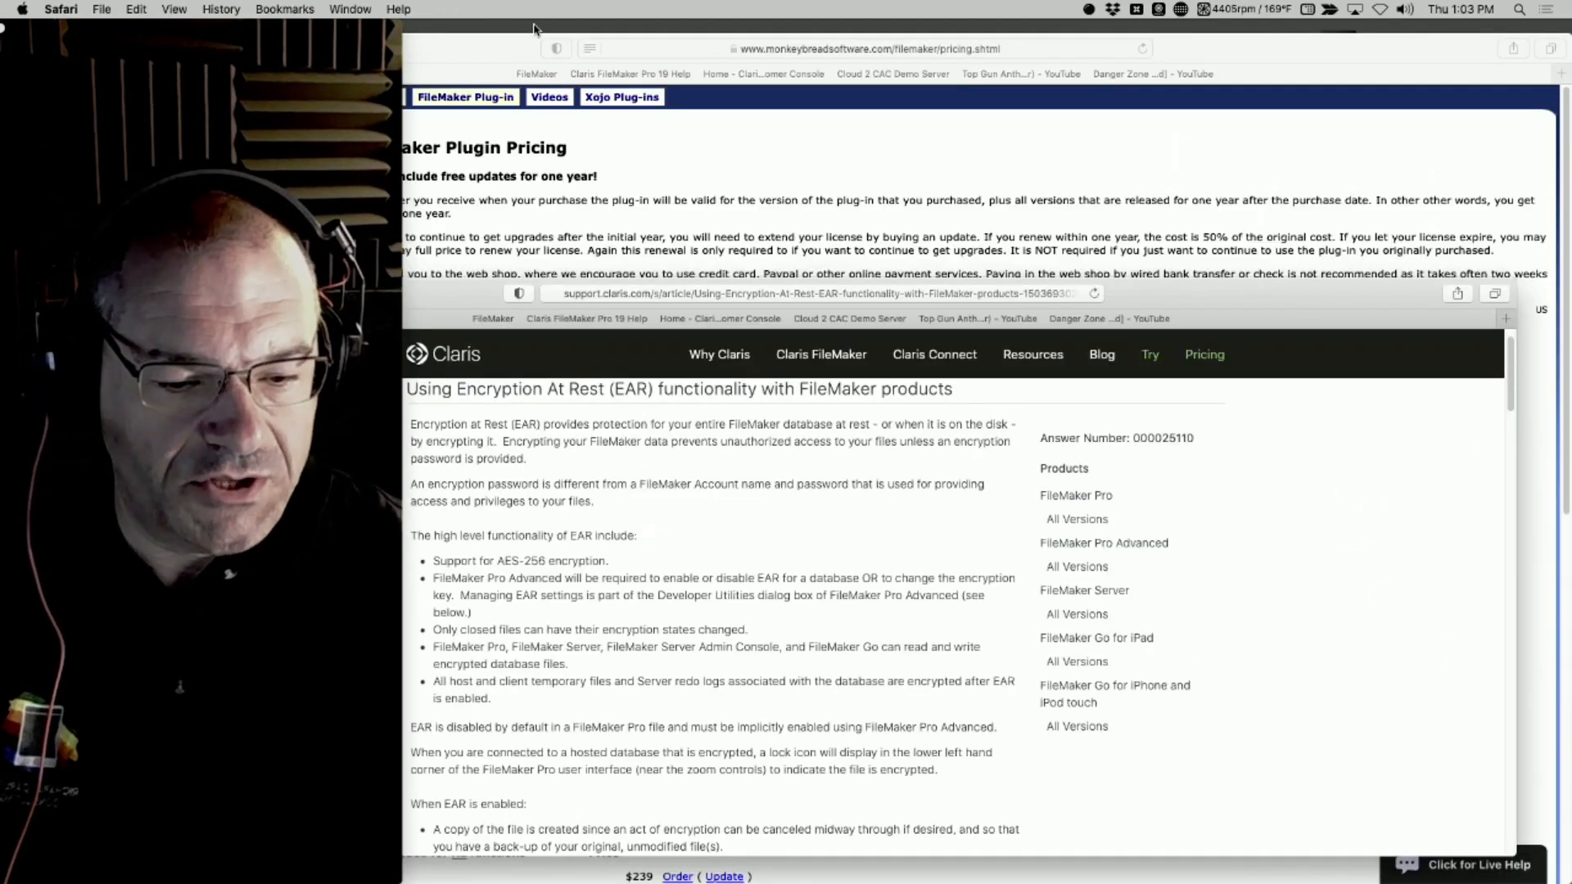
pyautogui.click(534, 30)
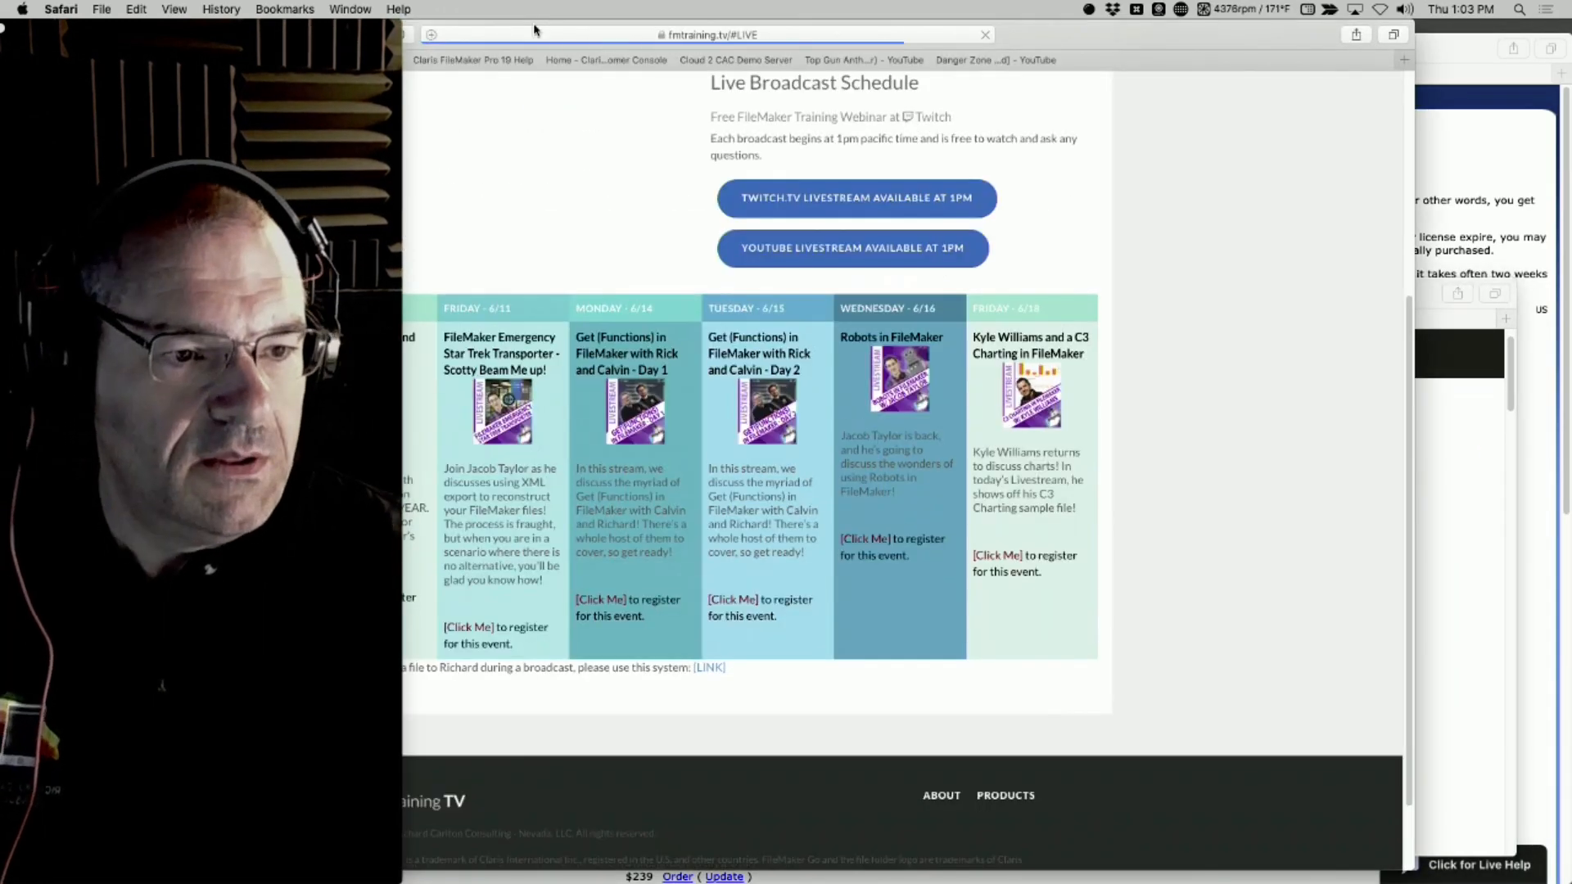
pyautogui.moveTo(1171, 29); pyautogui.dragTo(1435, 17)
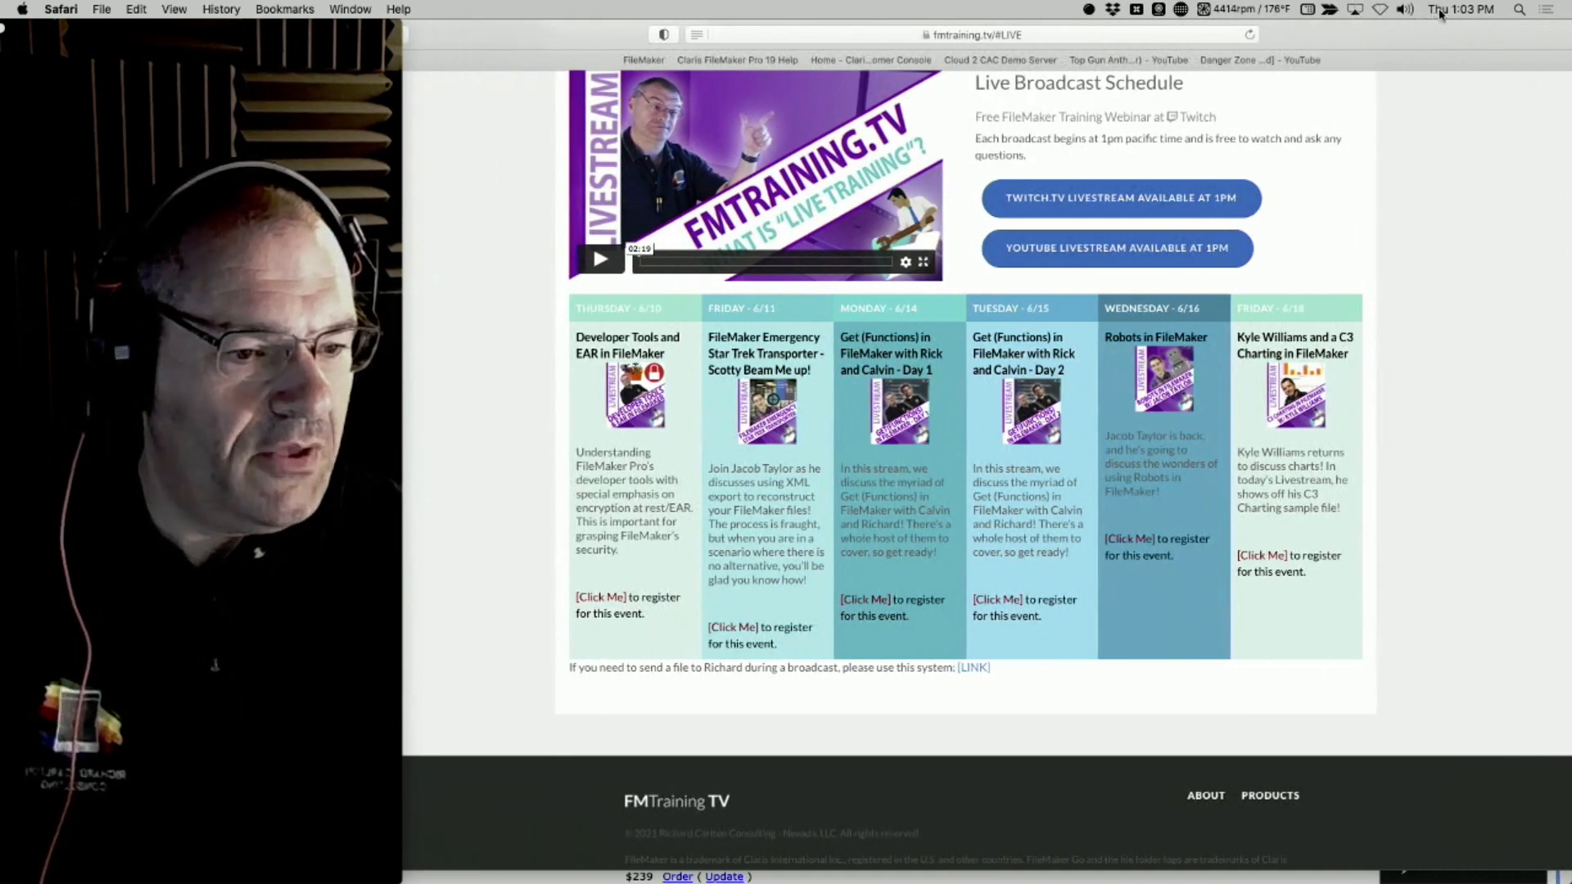
pyautogui.press('super+plus')
pyautogui.press('super+plus')
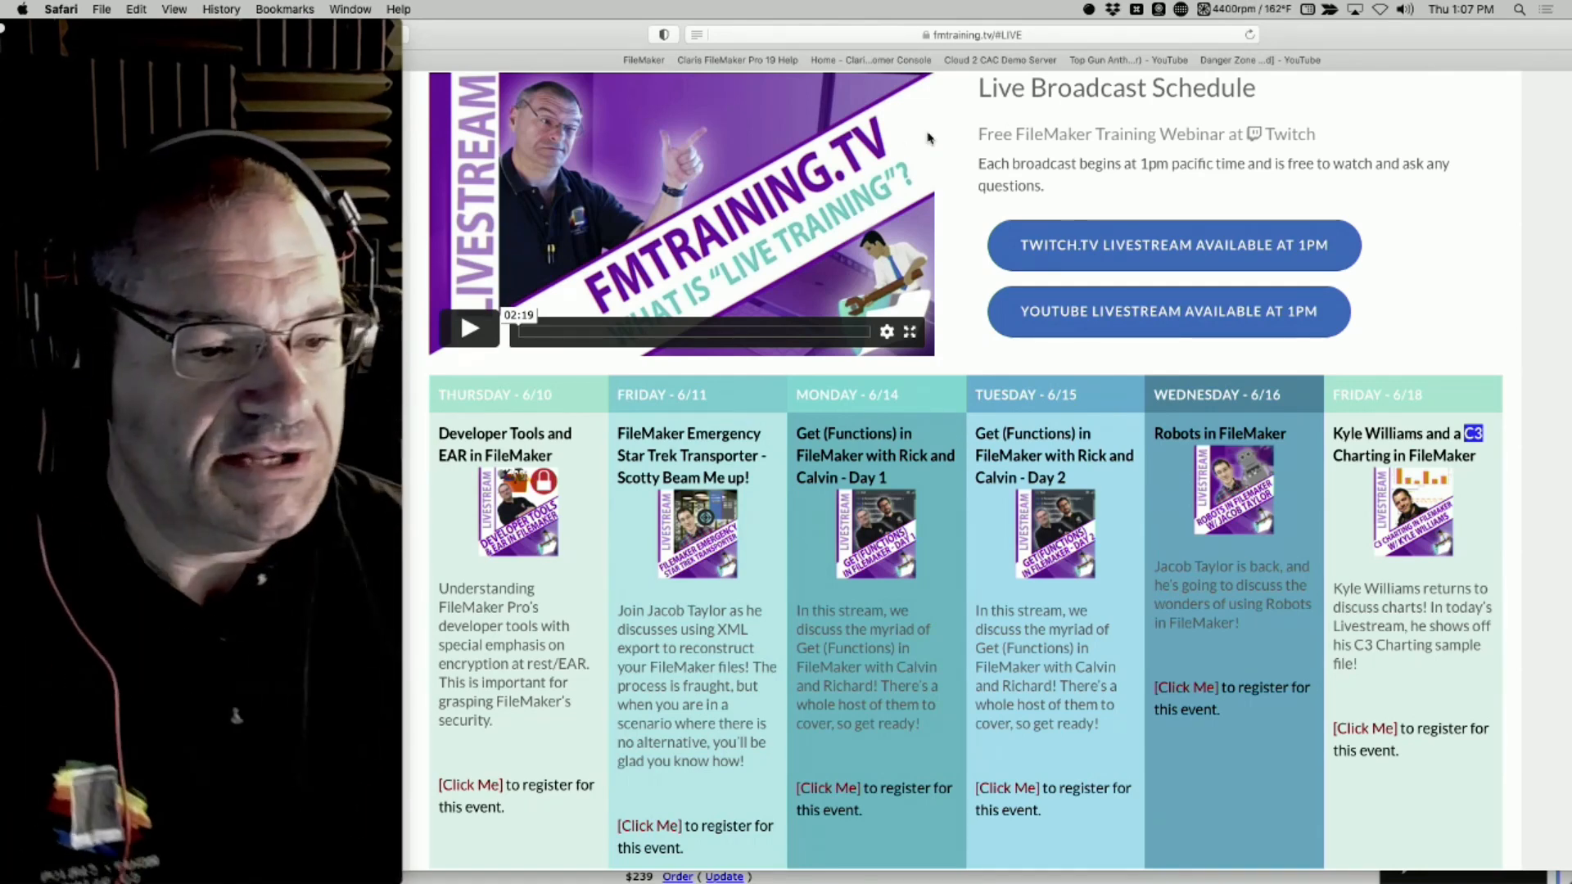
# Open the Bundles section of the FMTraining TV site and review the Learning FileMaker annual subscriptions
pyautogui.scroll(6, 1018, 205)
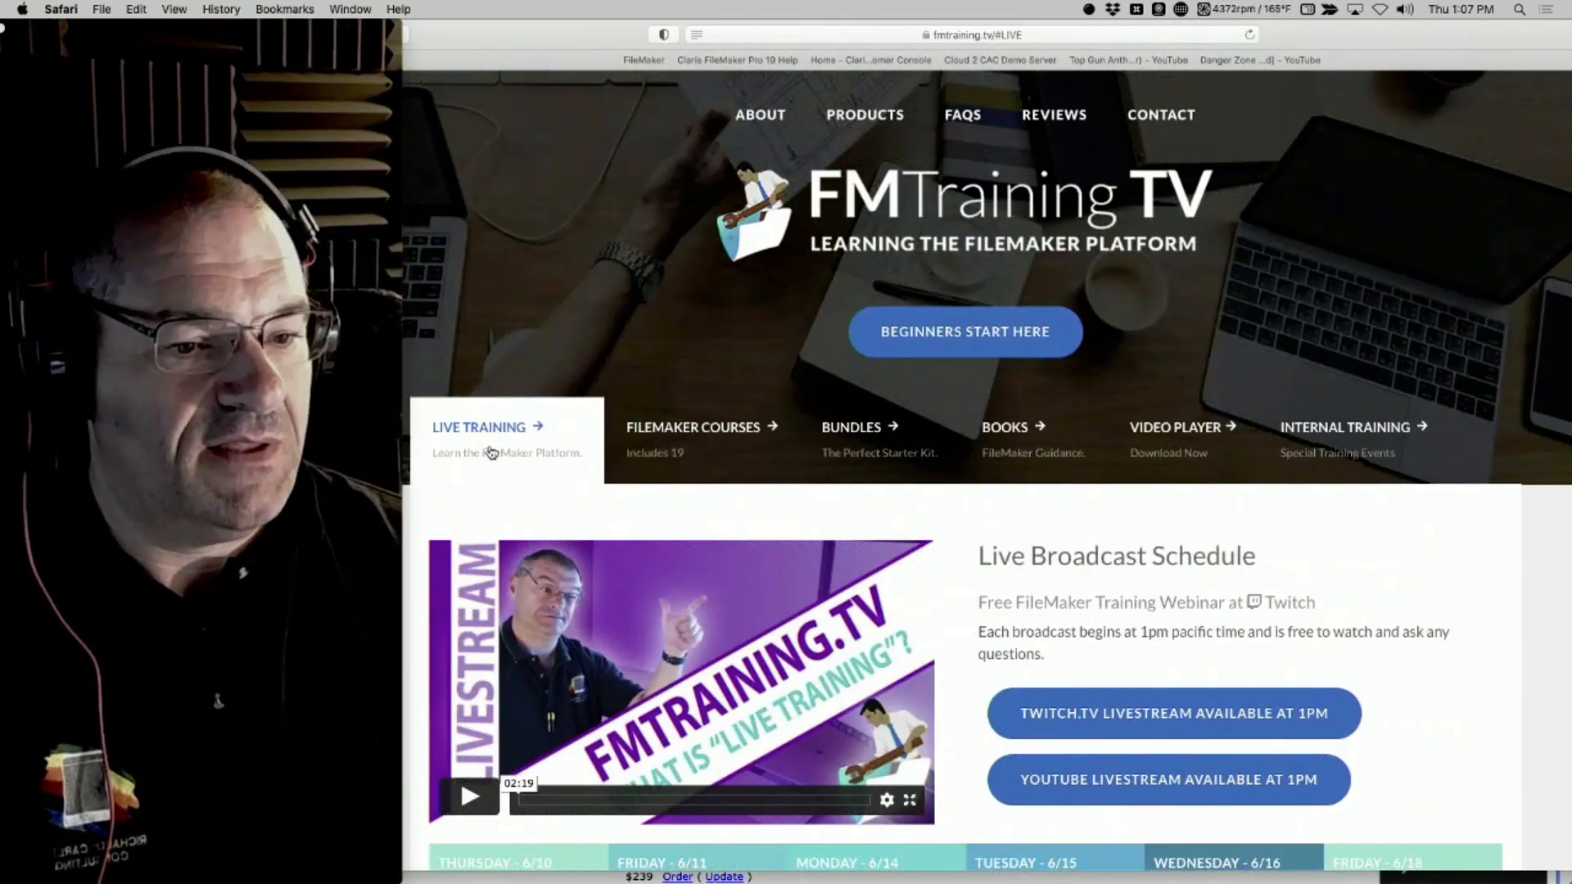
pyautogui.click(865, 440)
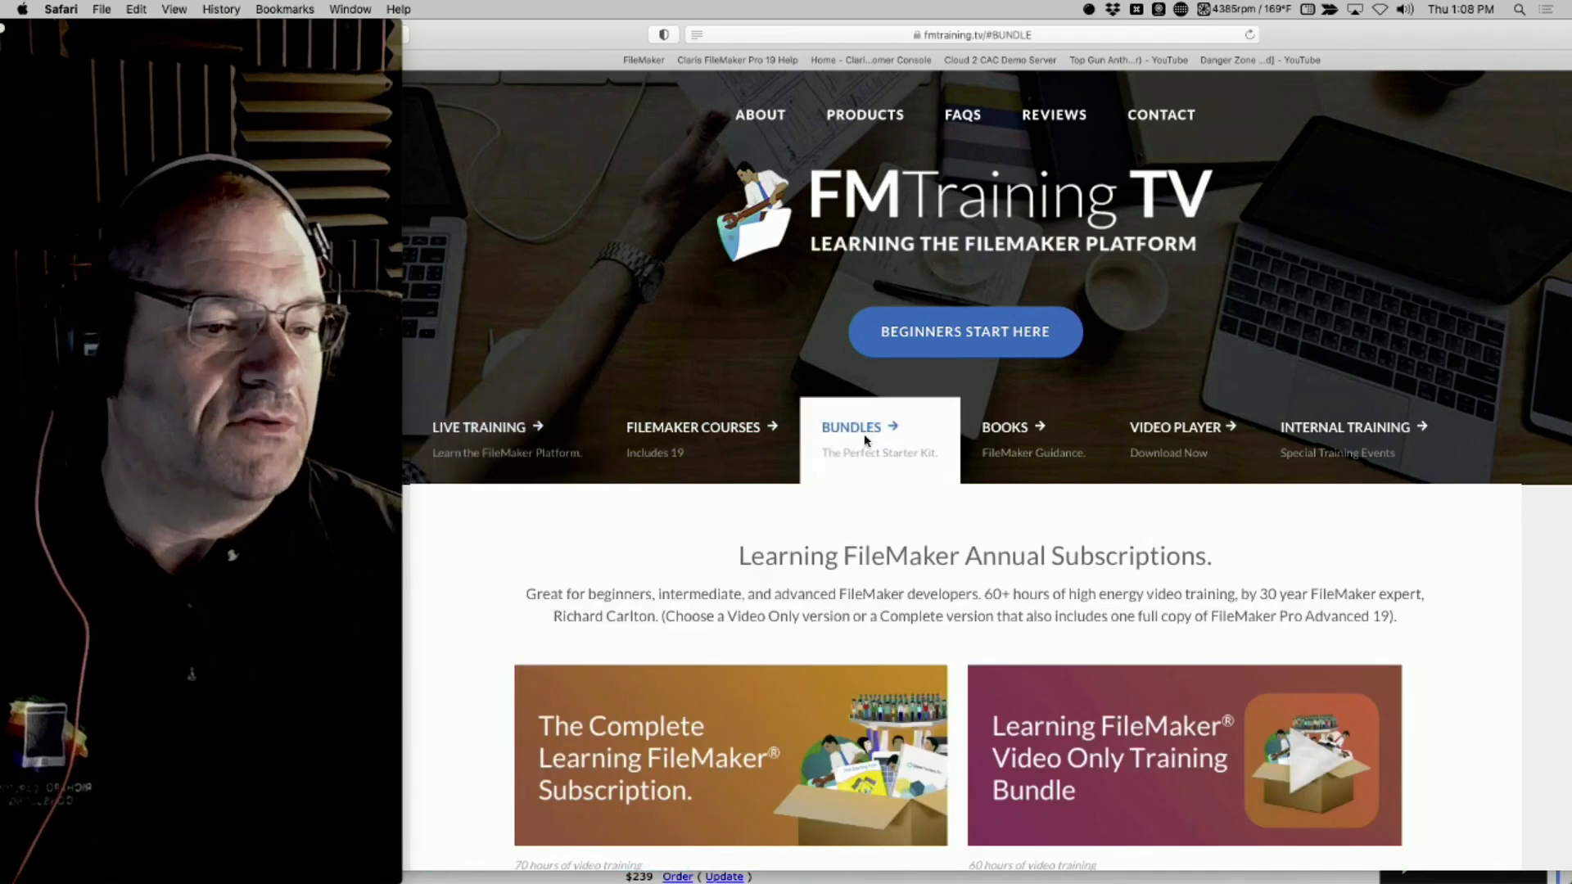
pyautogui.scroll(-3, 571, 612)
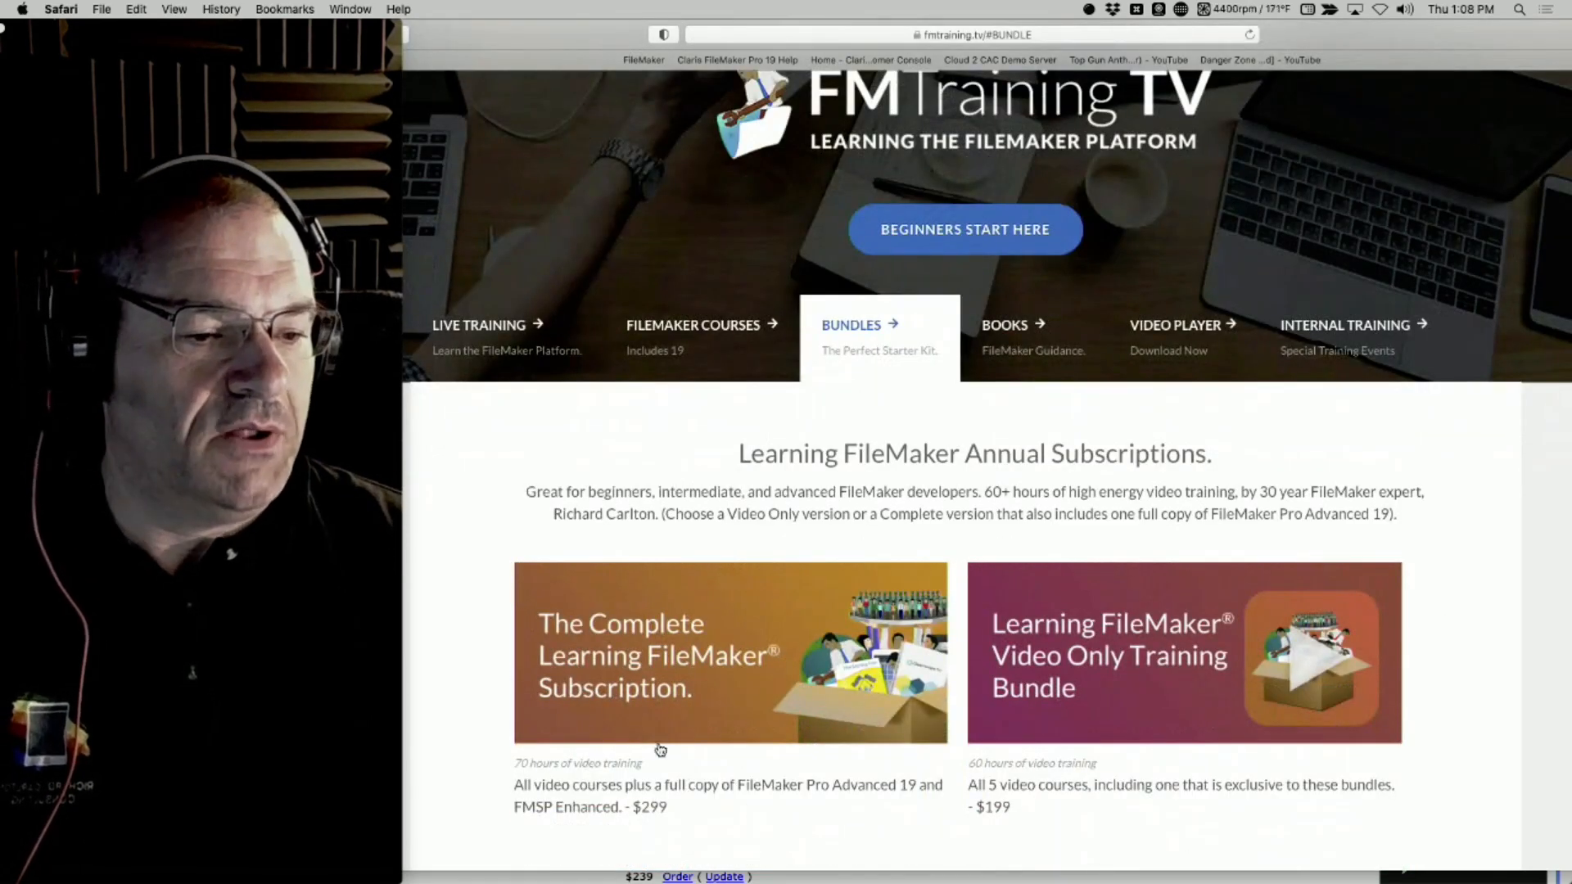
pyautogui.scroll(3, 906, 558)
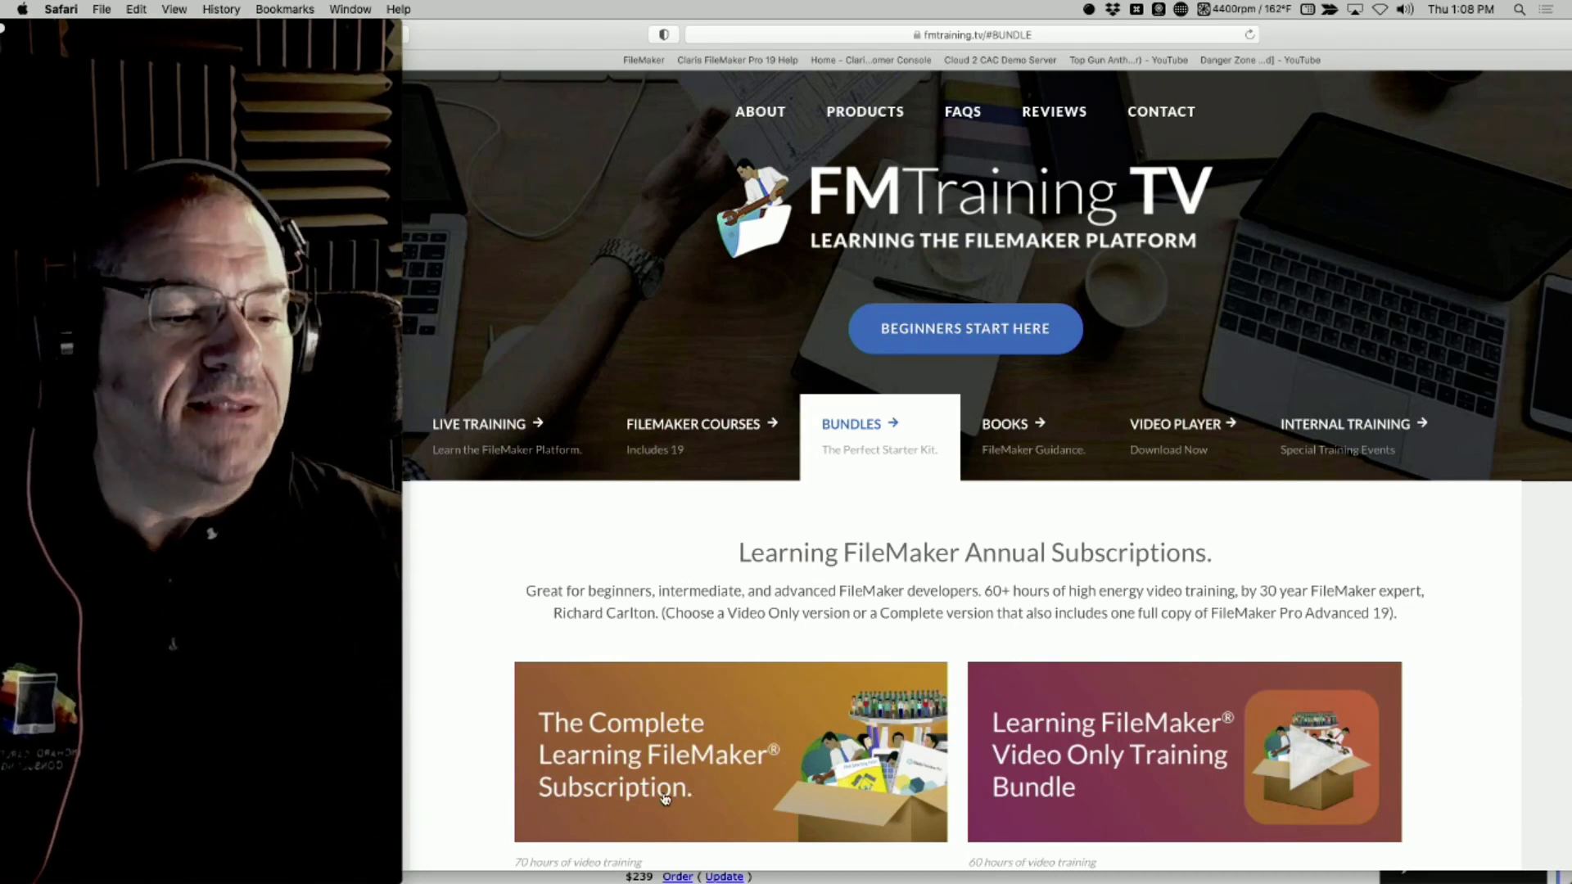
pyautogui.scroll(-5, 997, 798)
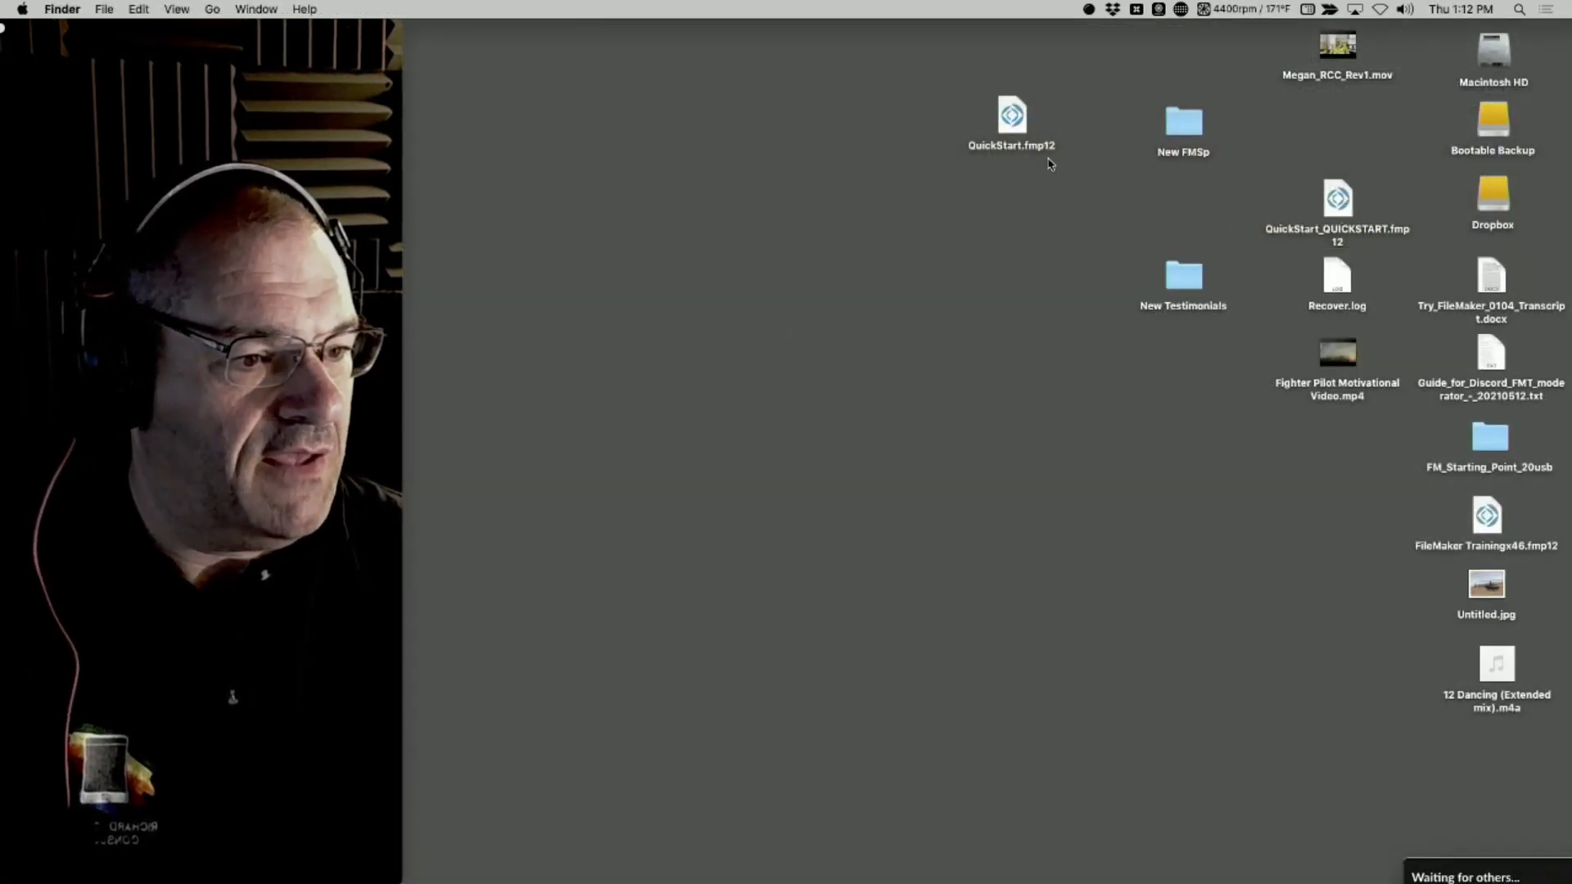
# Open QuickStart.fmp12 from the desktop in FileMaker Pro and sign in with the account name admin and the account password
pyautogui.doubleClick(1012, 119)
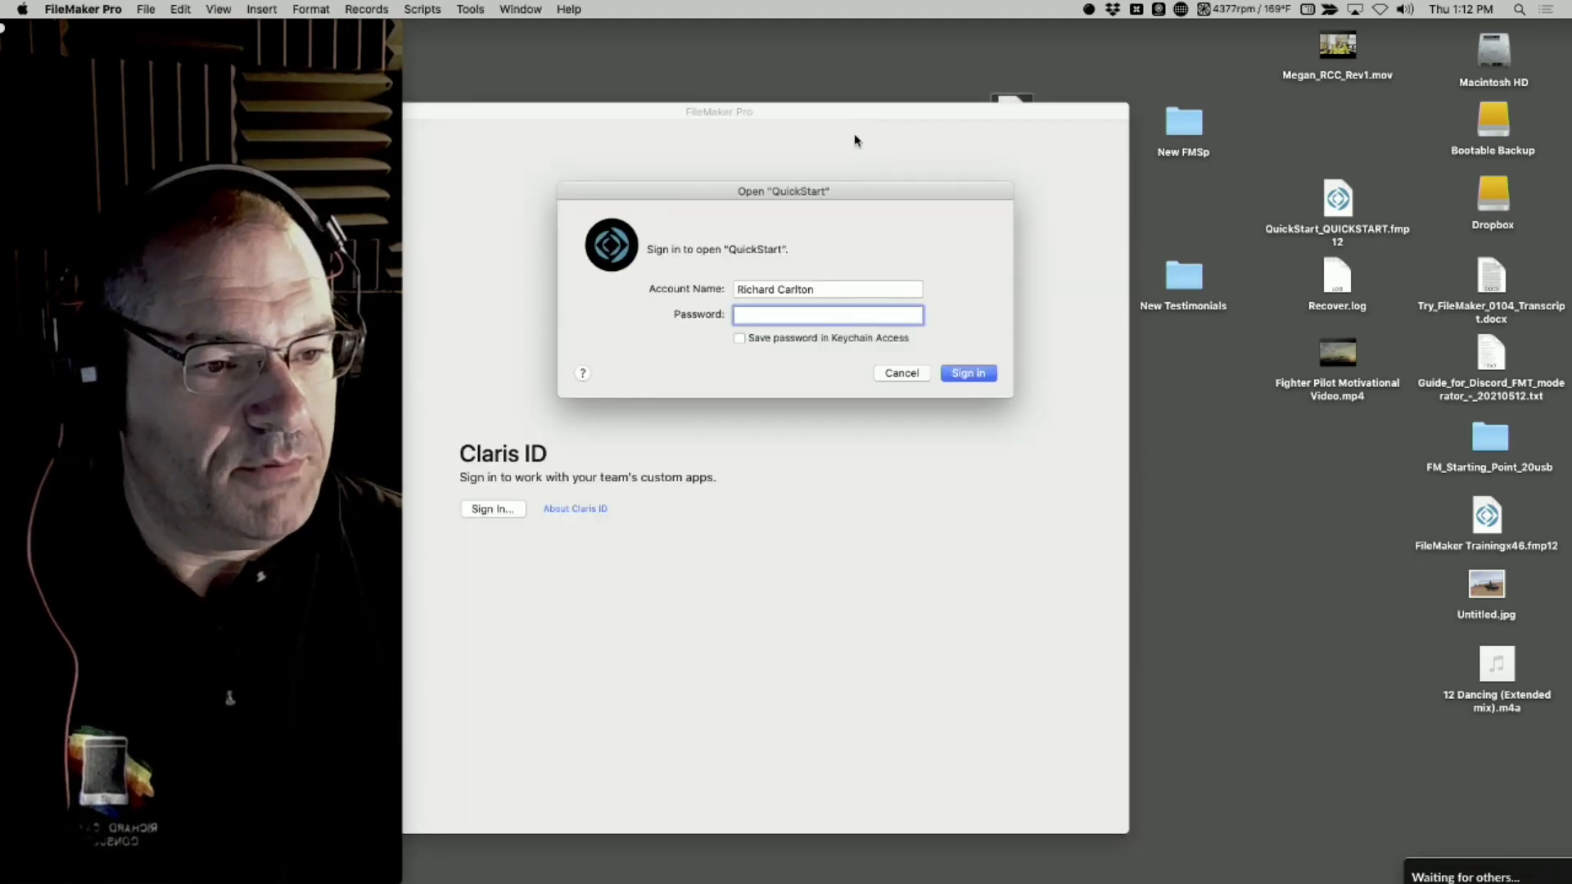
pyautogui.moveTo(1149, 111); pyautogui.dragTo(1018, 103)
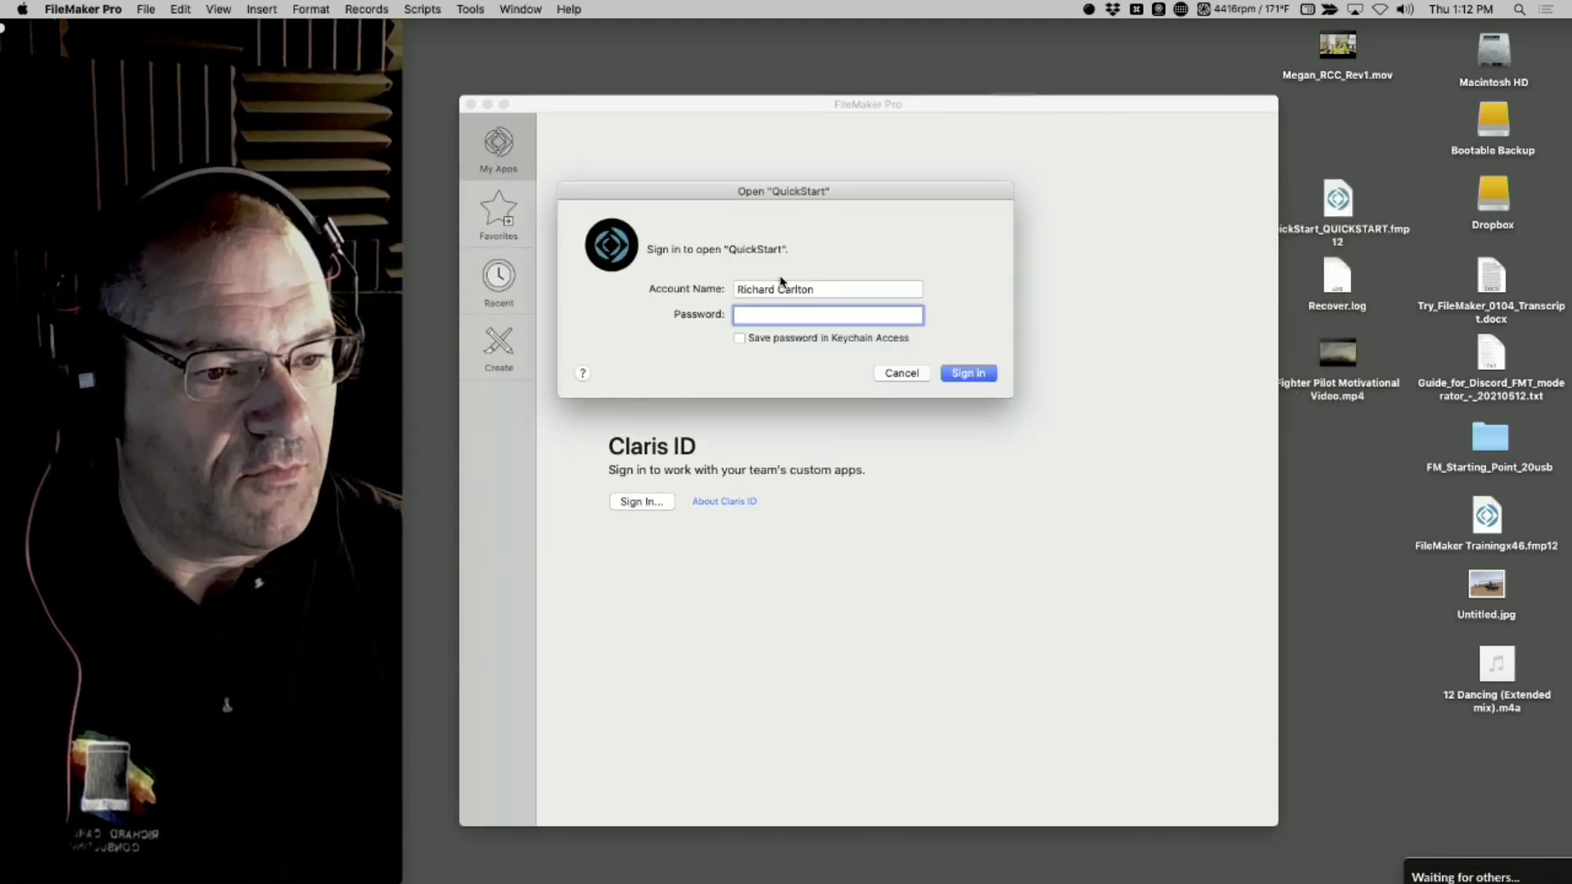
pyautogui.hotkey('shift', 'Tab')
pyautogui.write('admin')
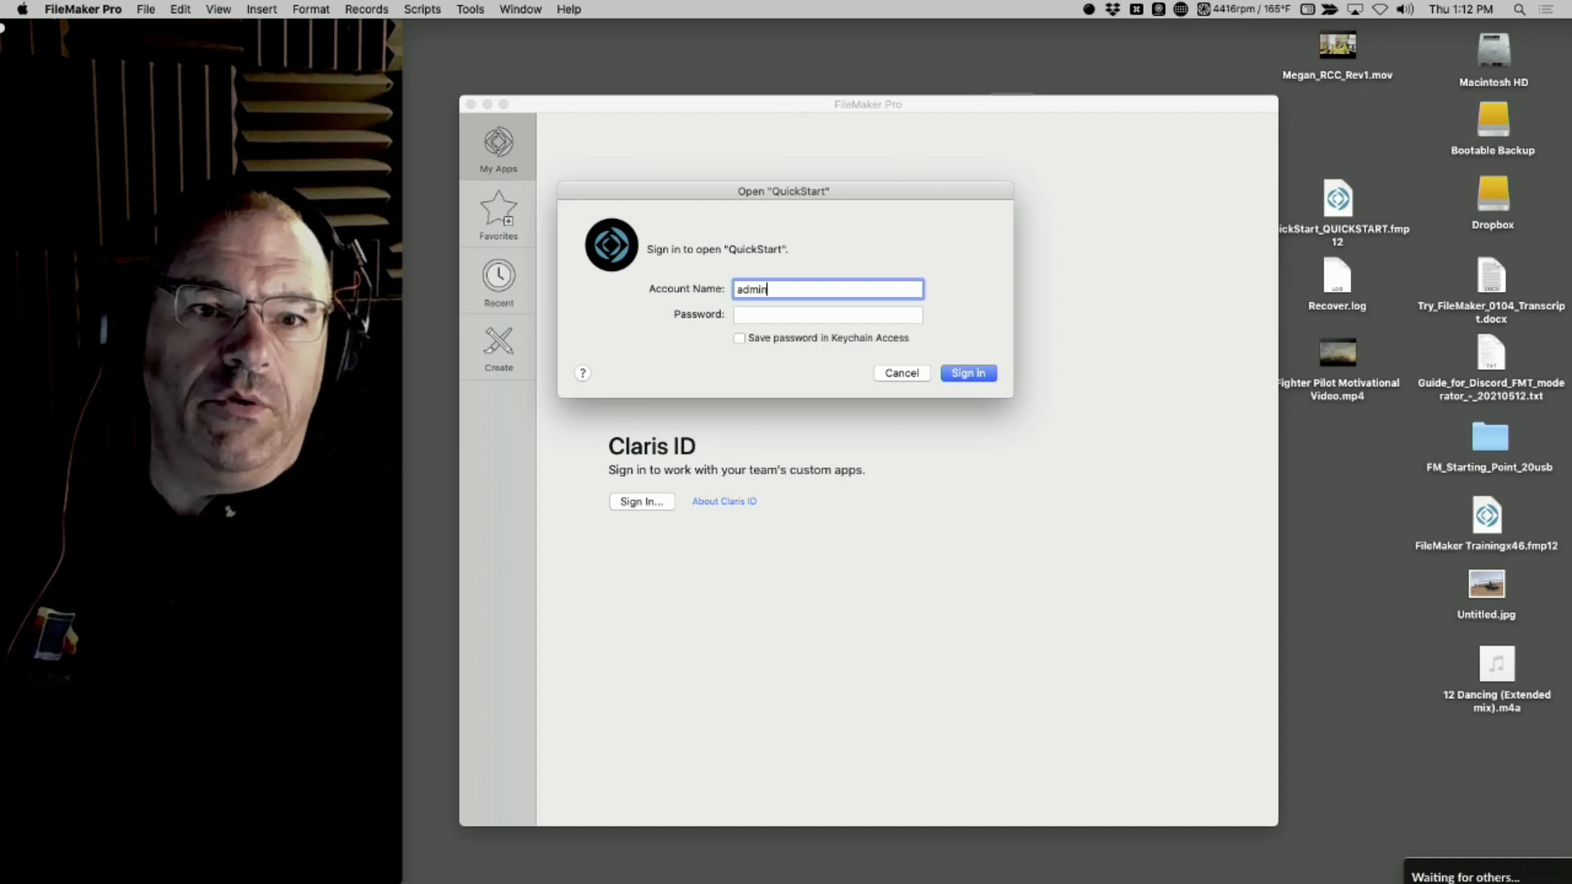
pyautogui.click(472, 8)
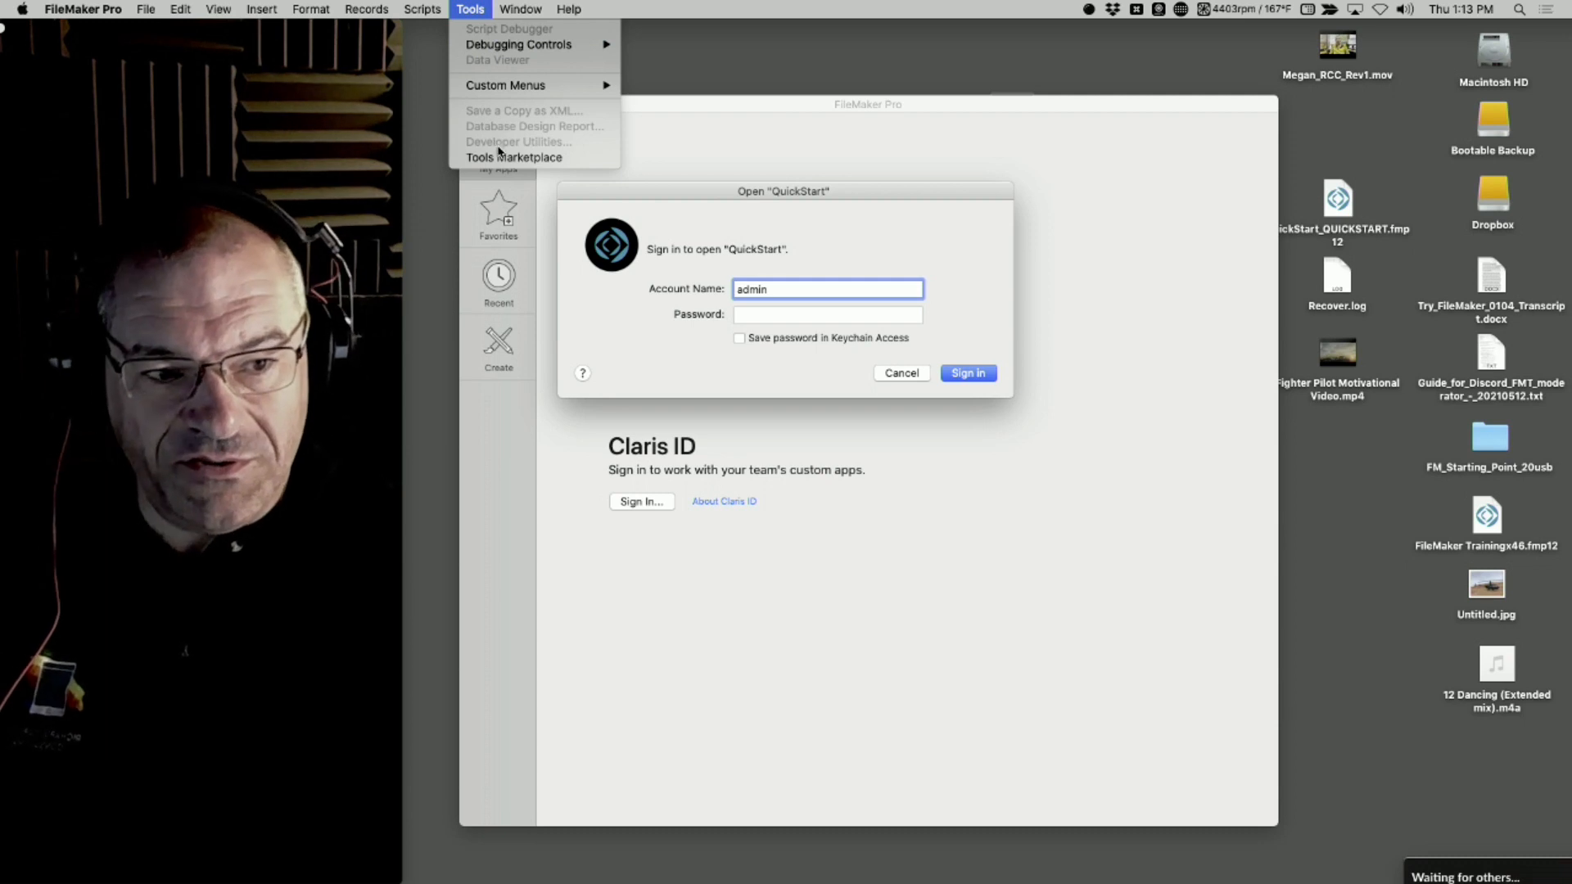
pyautogui.click(748, 301)
pyautogui.press('Tab')
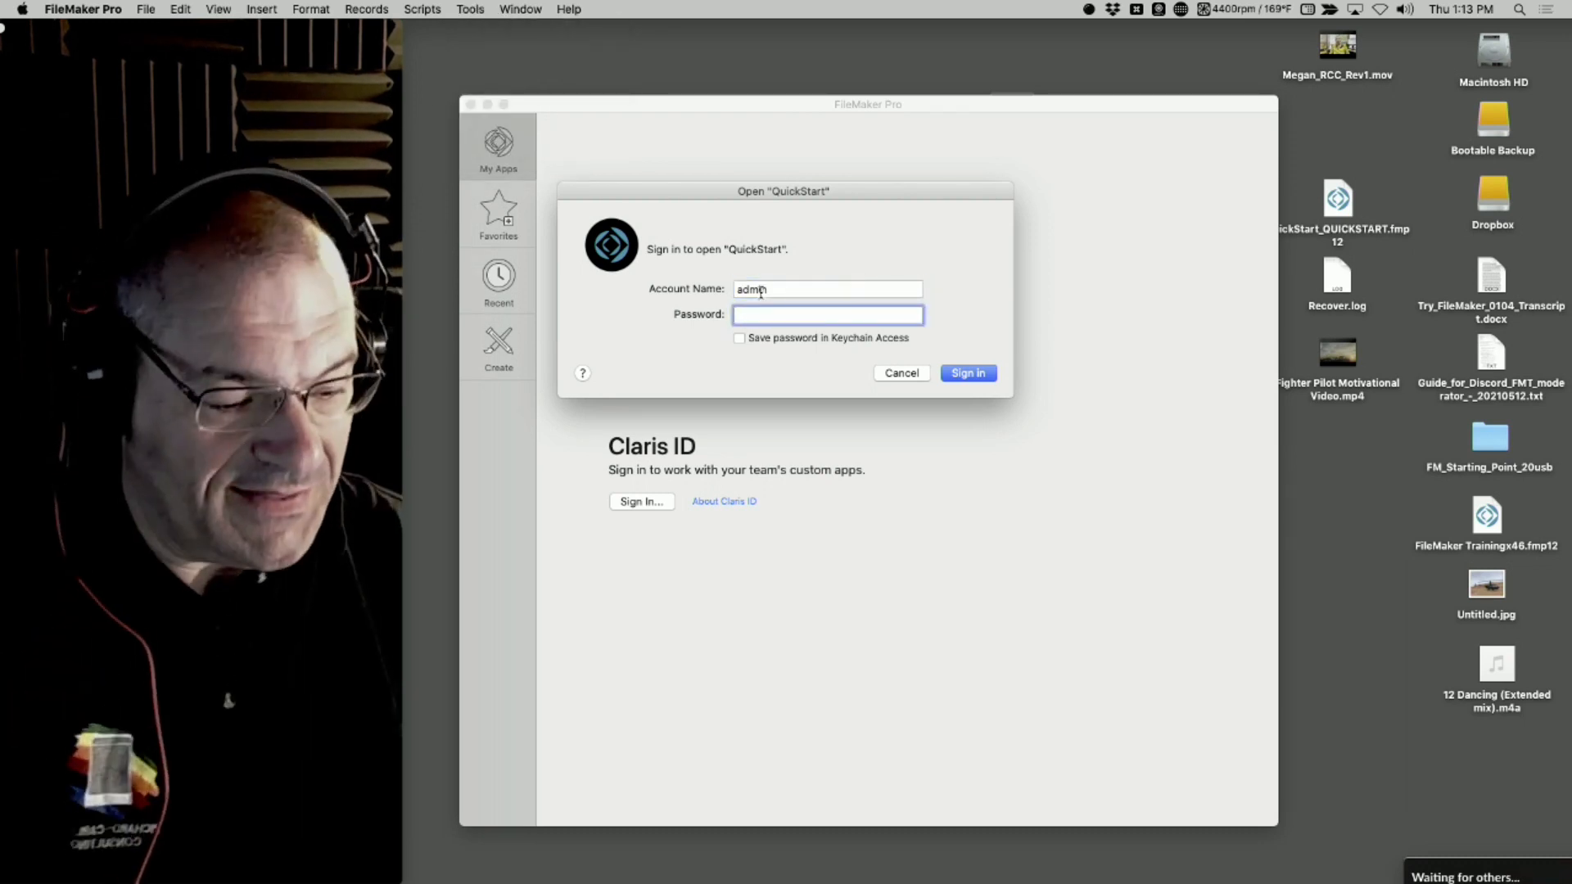
pyautogui.write('•••••••••')
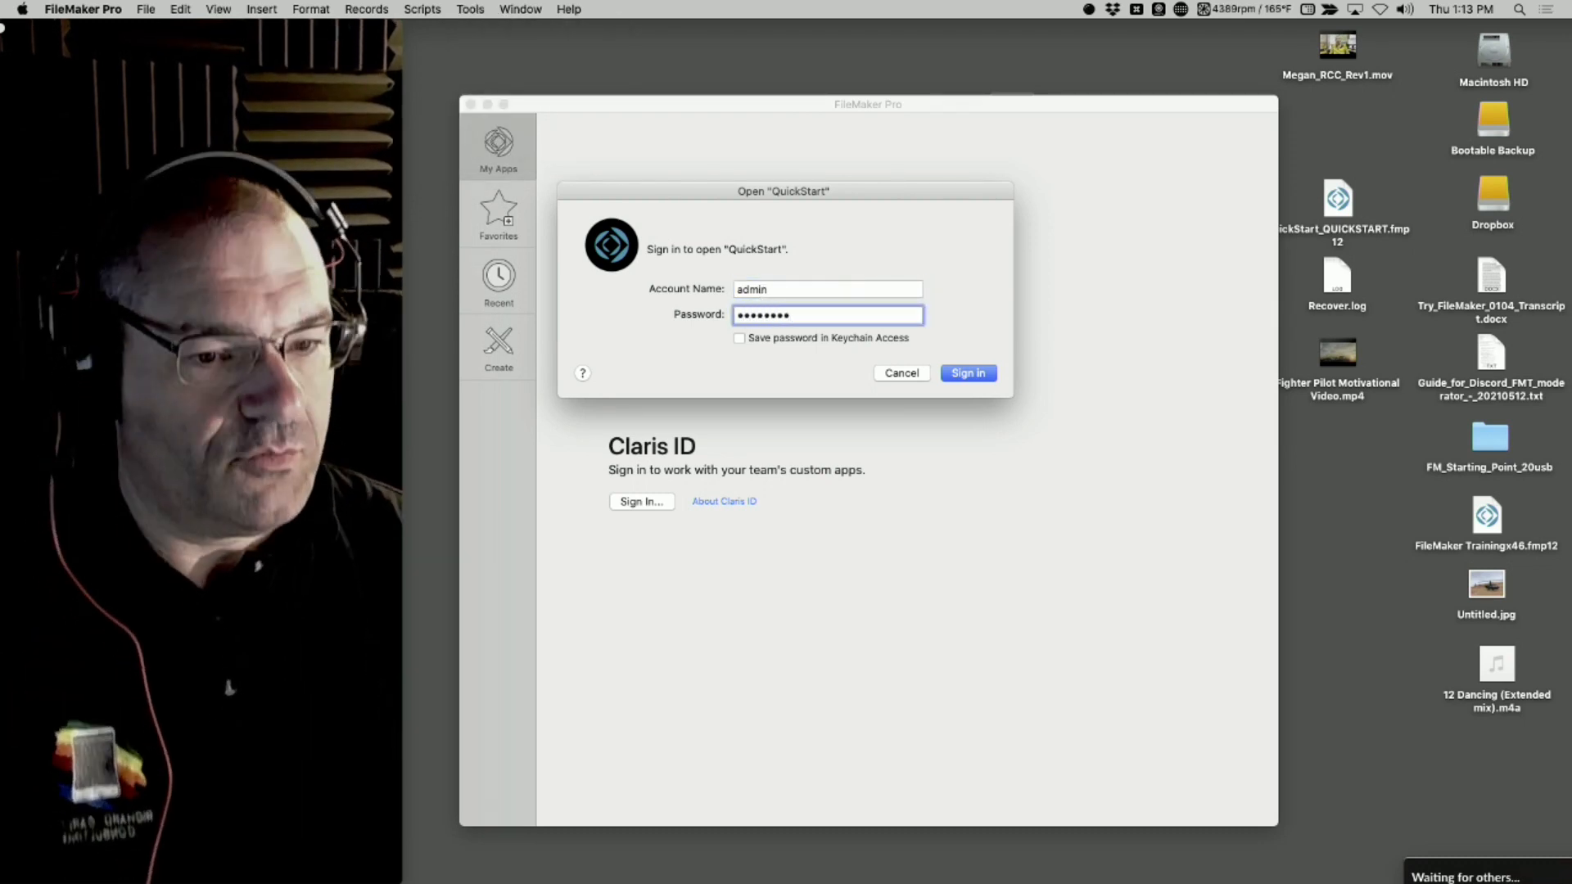
pyautogui.press('Return')
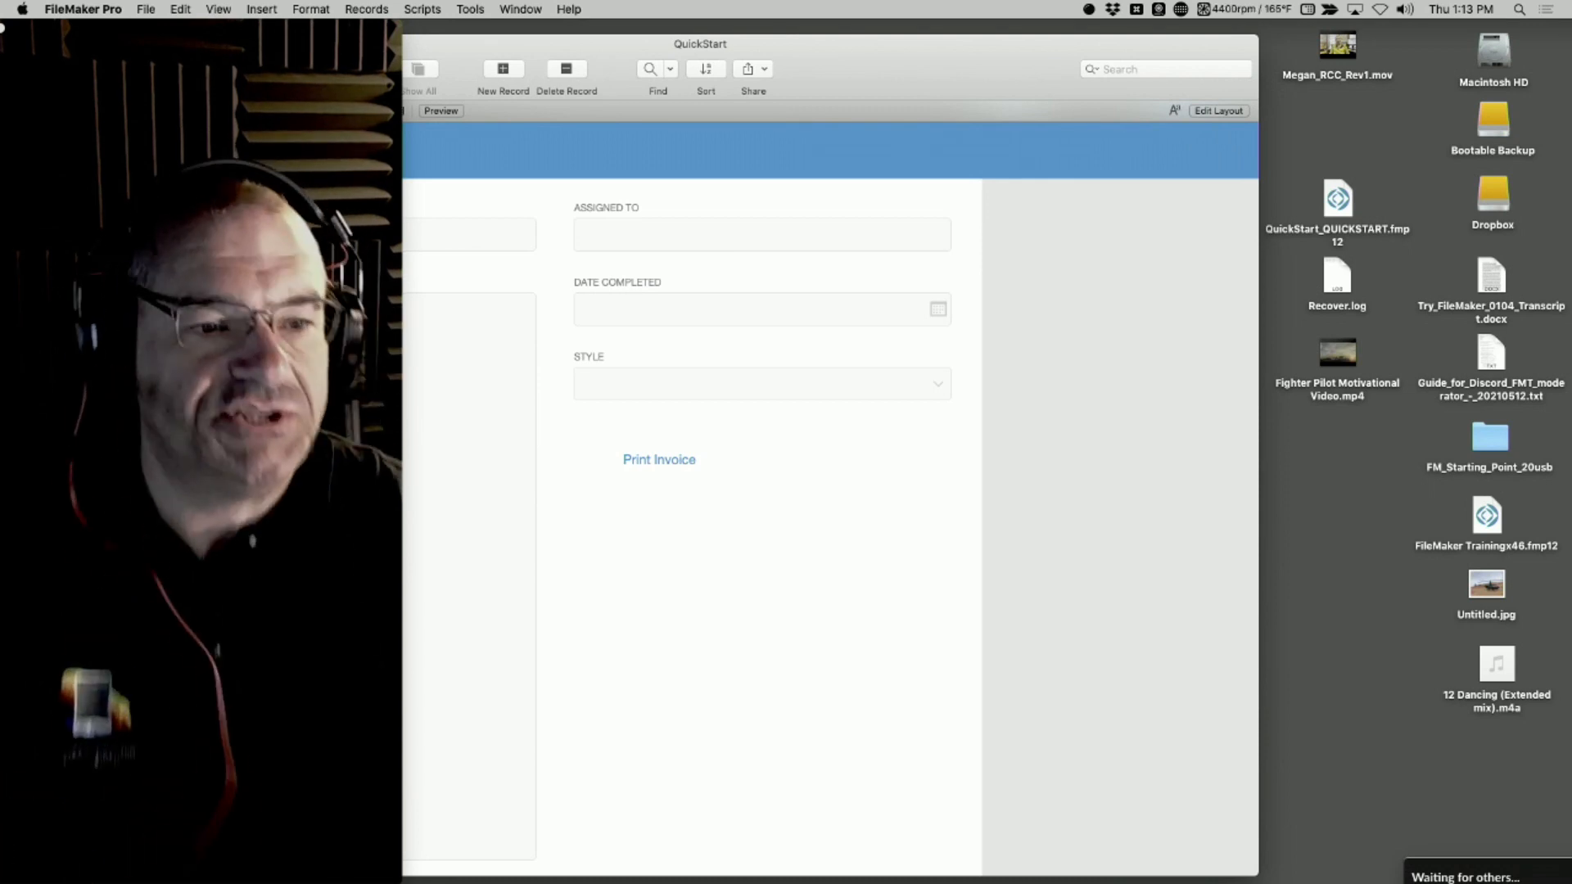
# Check the "Use advanced tools" option in the preferences and look over the developer commands it provides
pyautogui.click(86, 9)
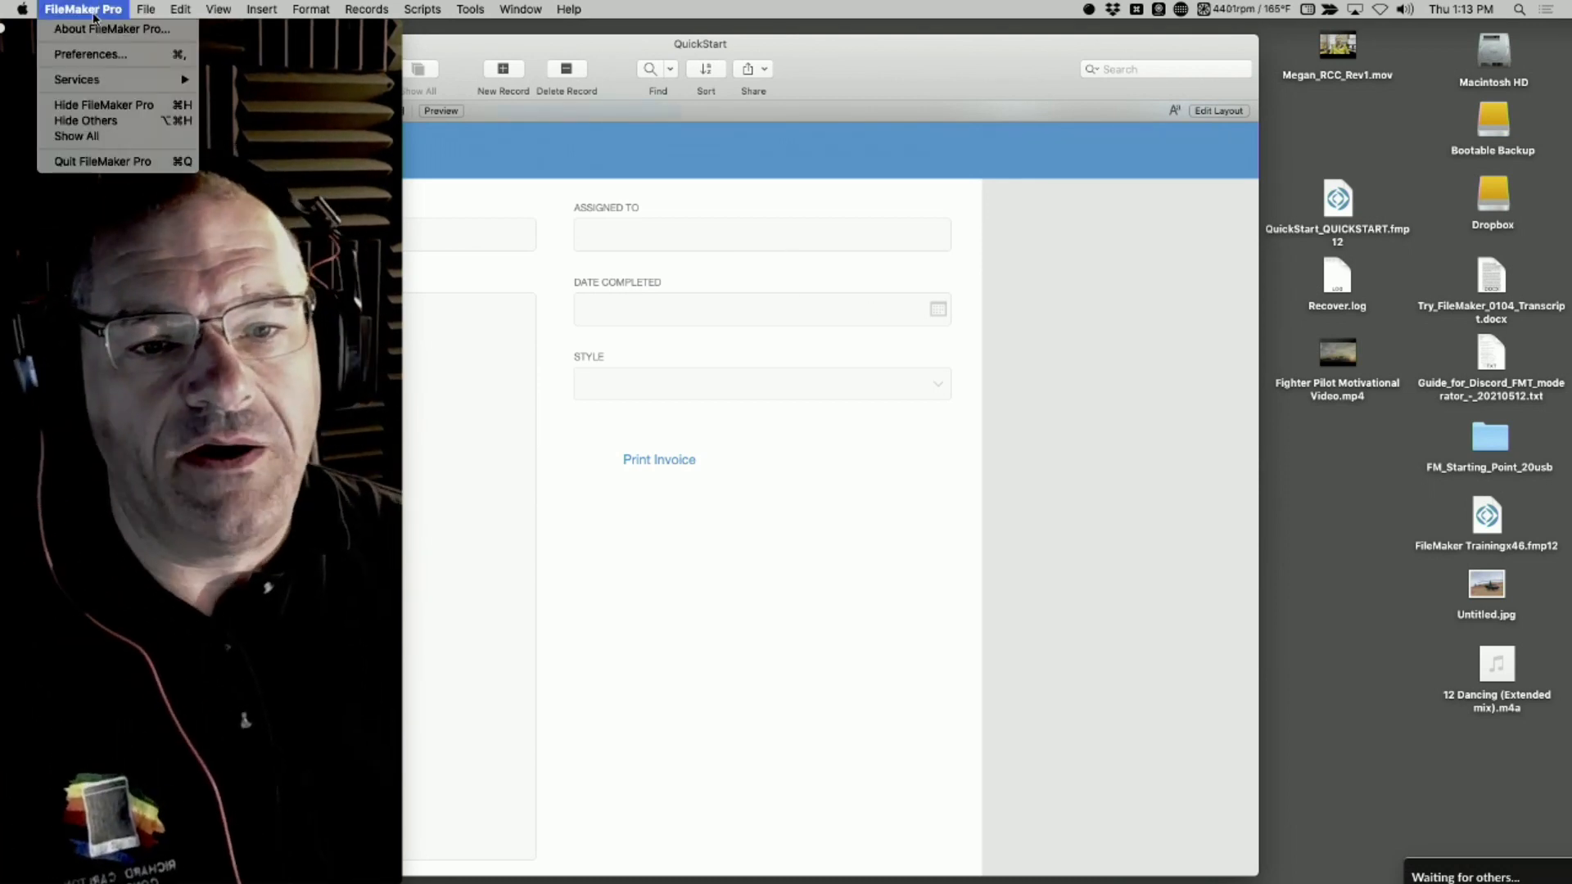
pyautogui.click(90, 54)
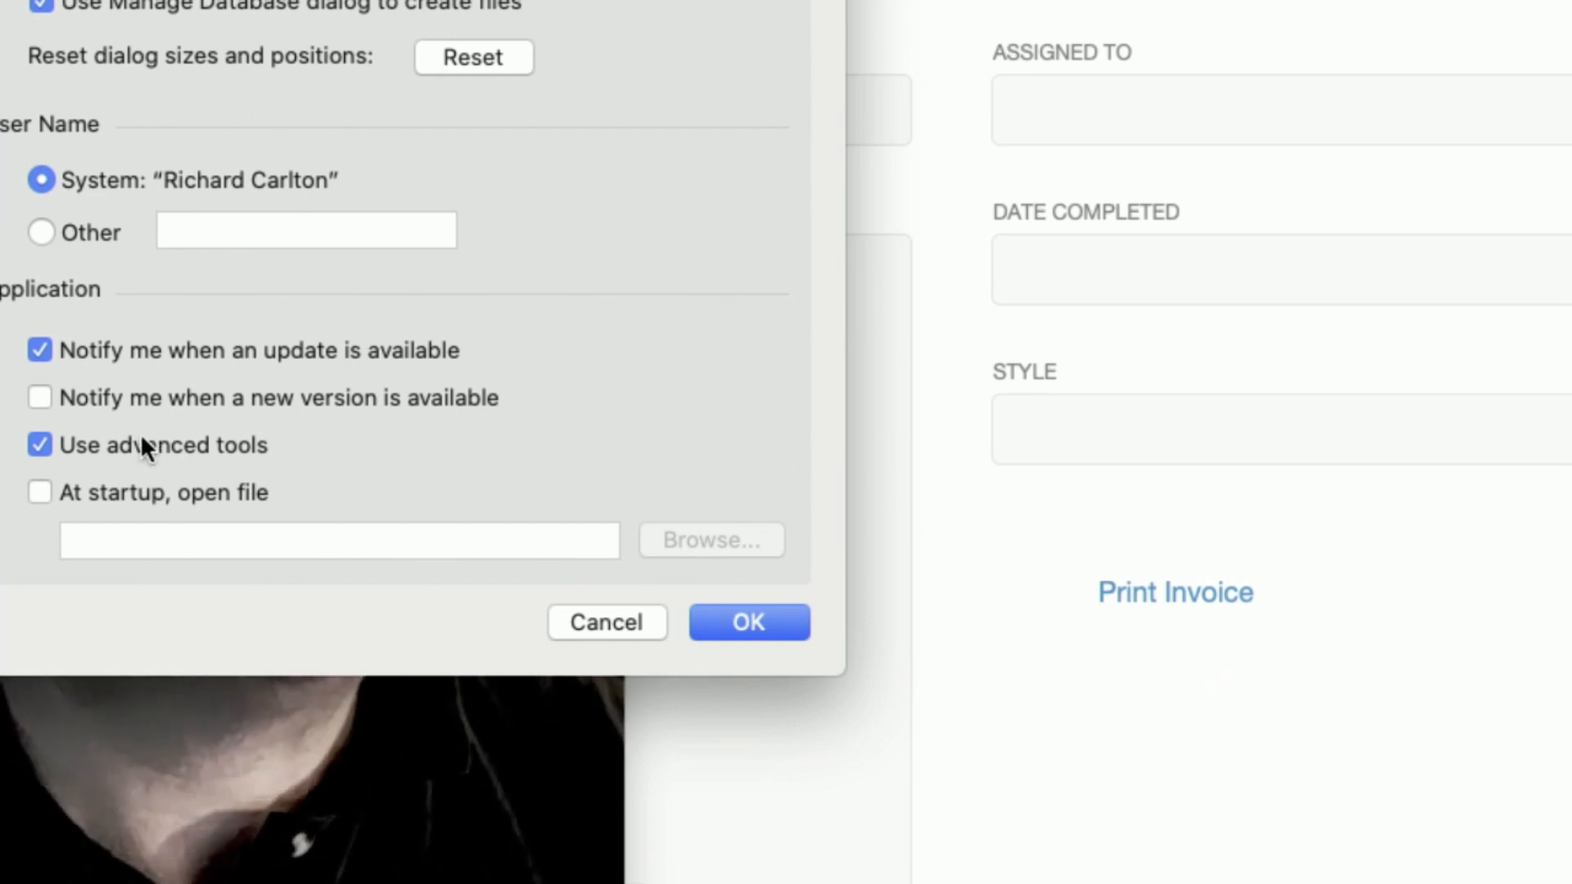
pyautogui.click(580, 628)
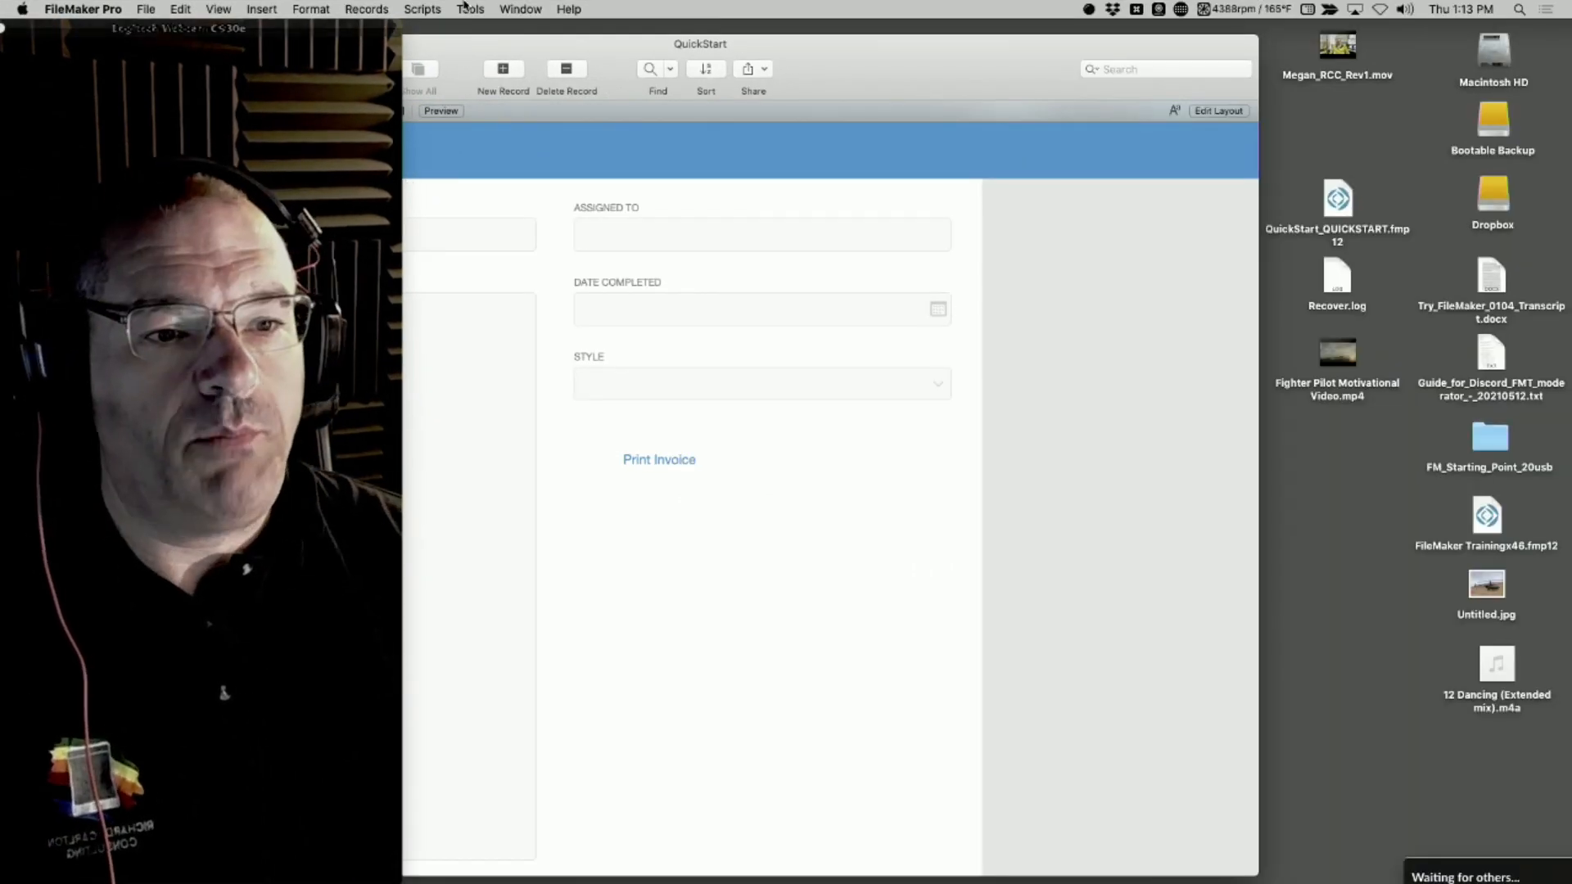
pyautogui.click(465, 8)
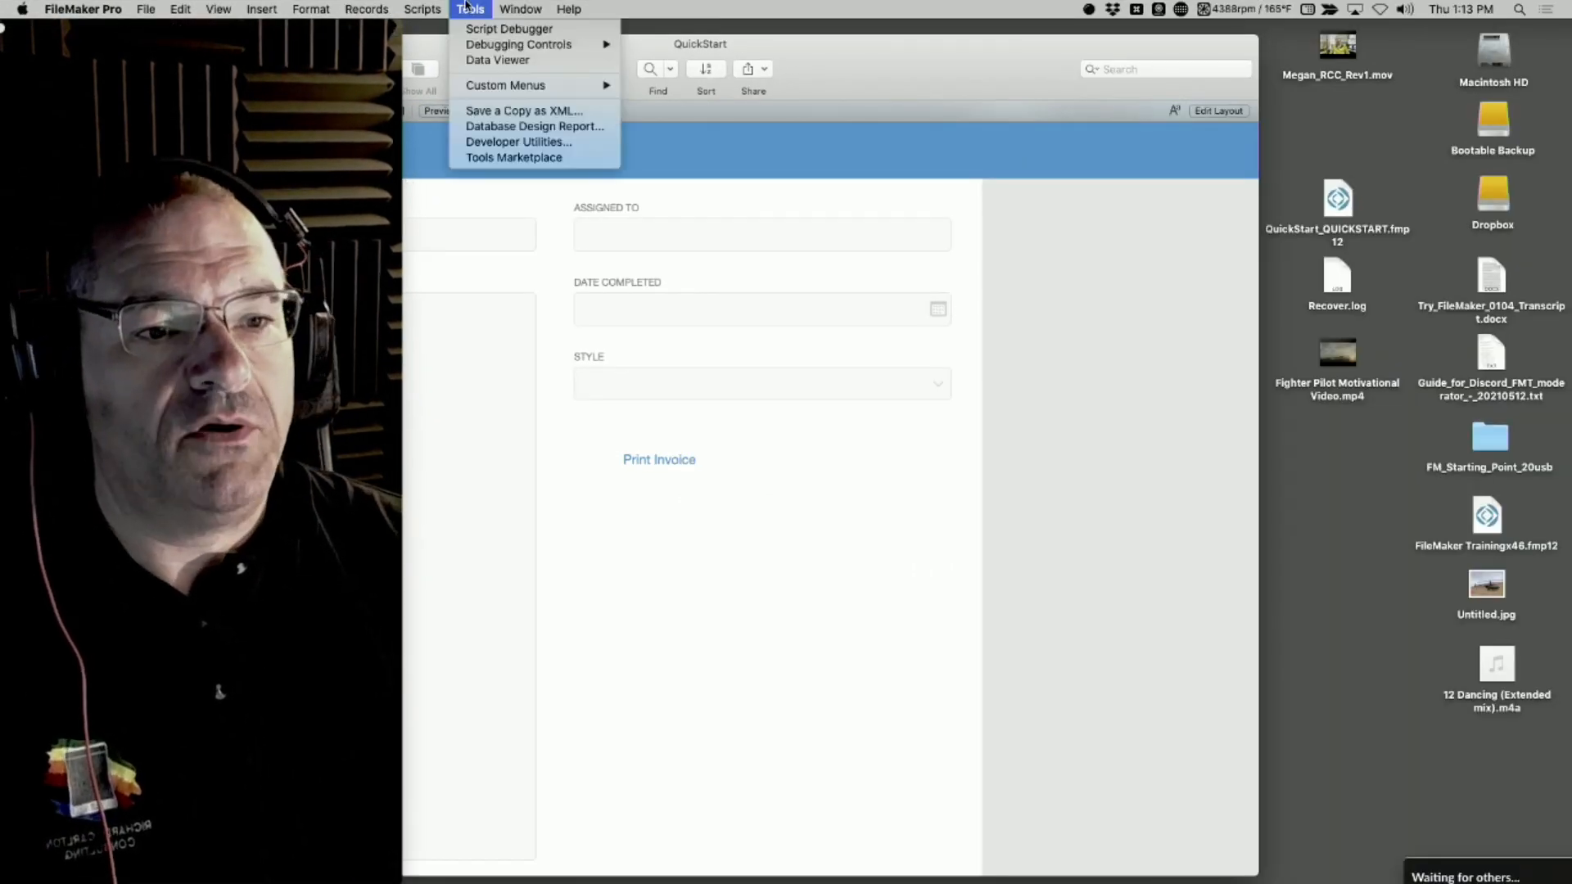
pyautogui.click(469, 9)
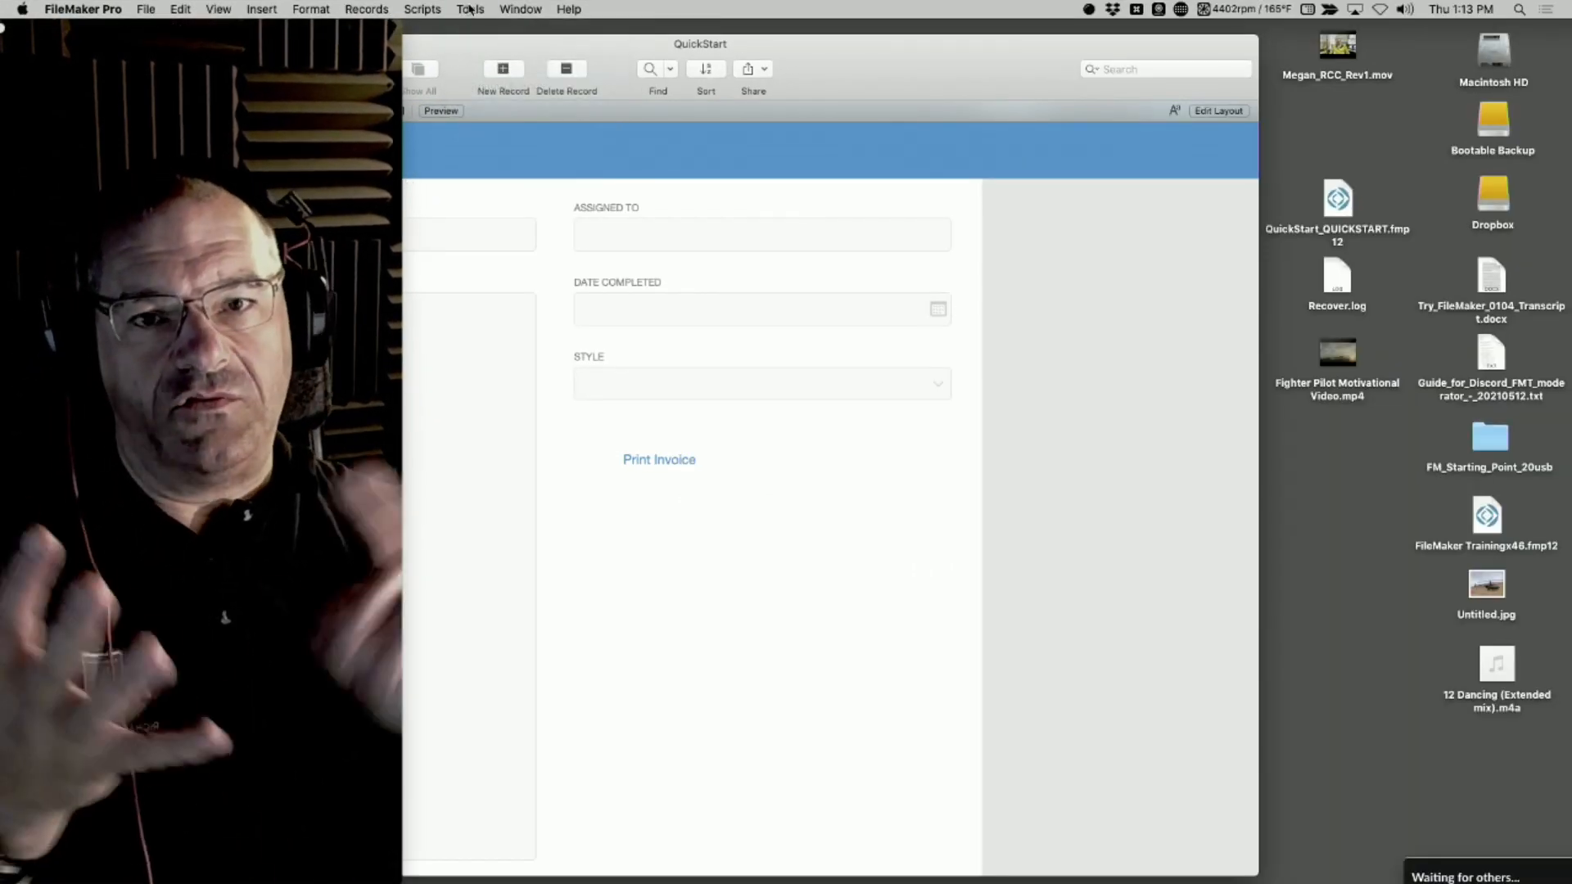
pyautogui.click(469, 8)
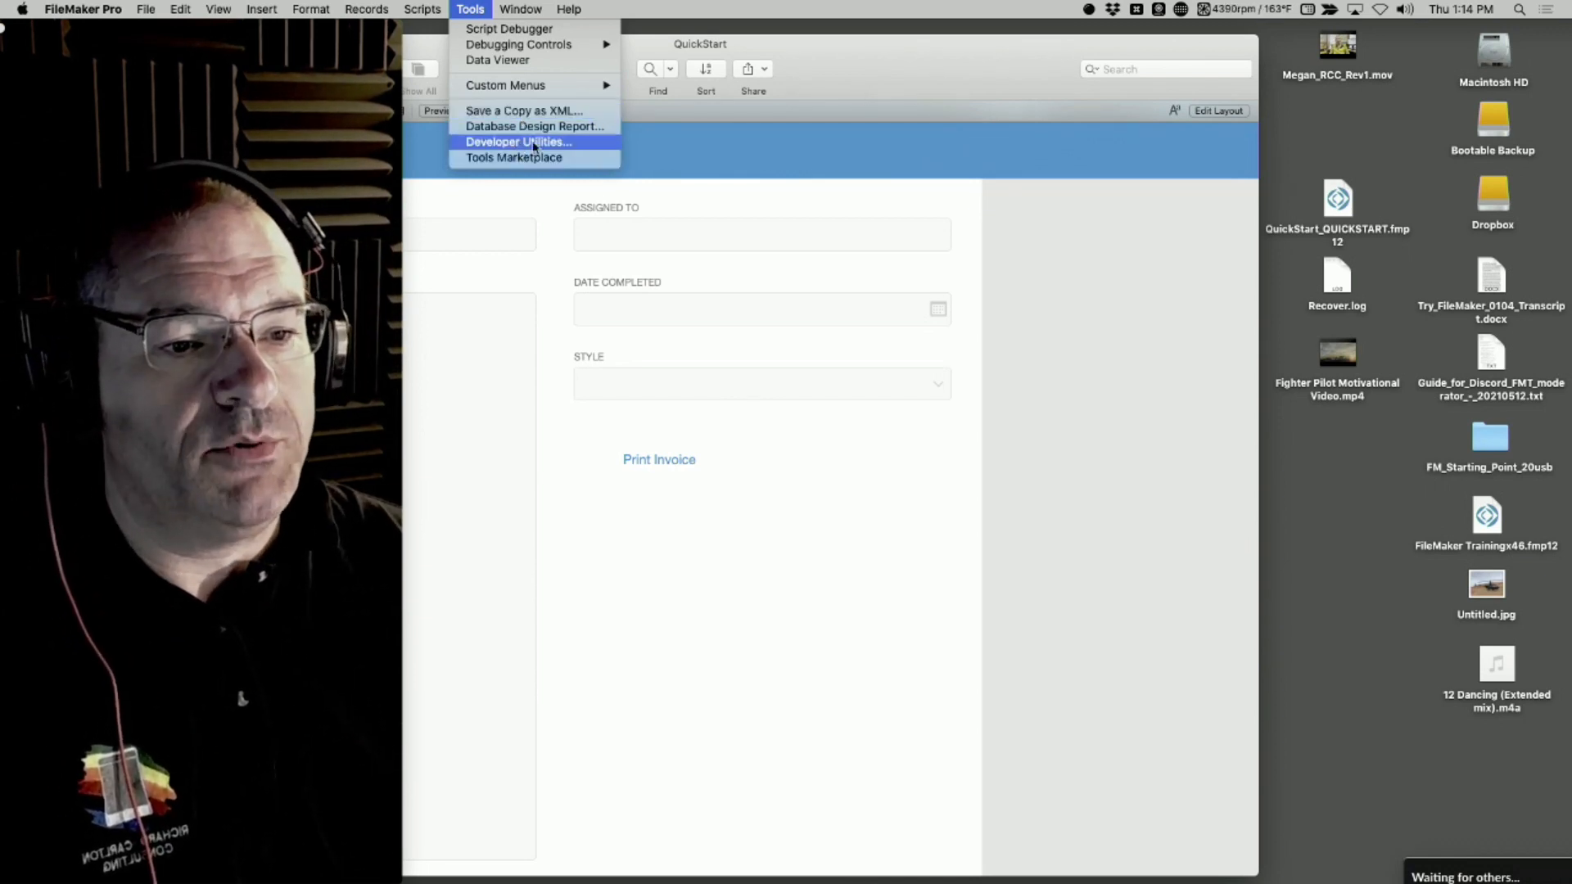
# Close the QuickStart database and return to FileMaker Pro with no file open
pyautogui.moveTo(866, 63); pyautogui.dragTo(1180, 30)
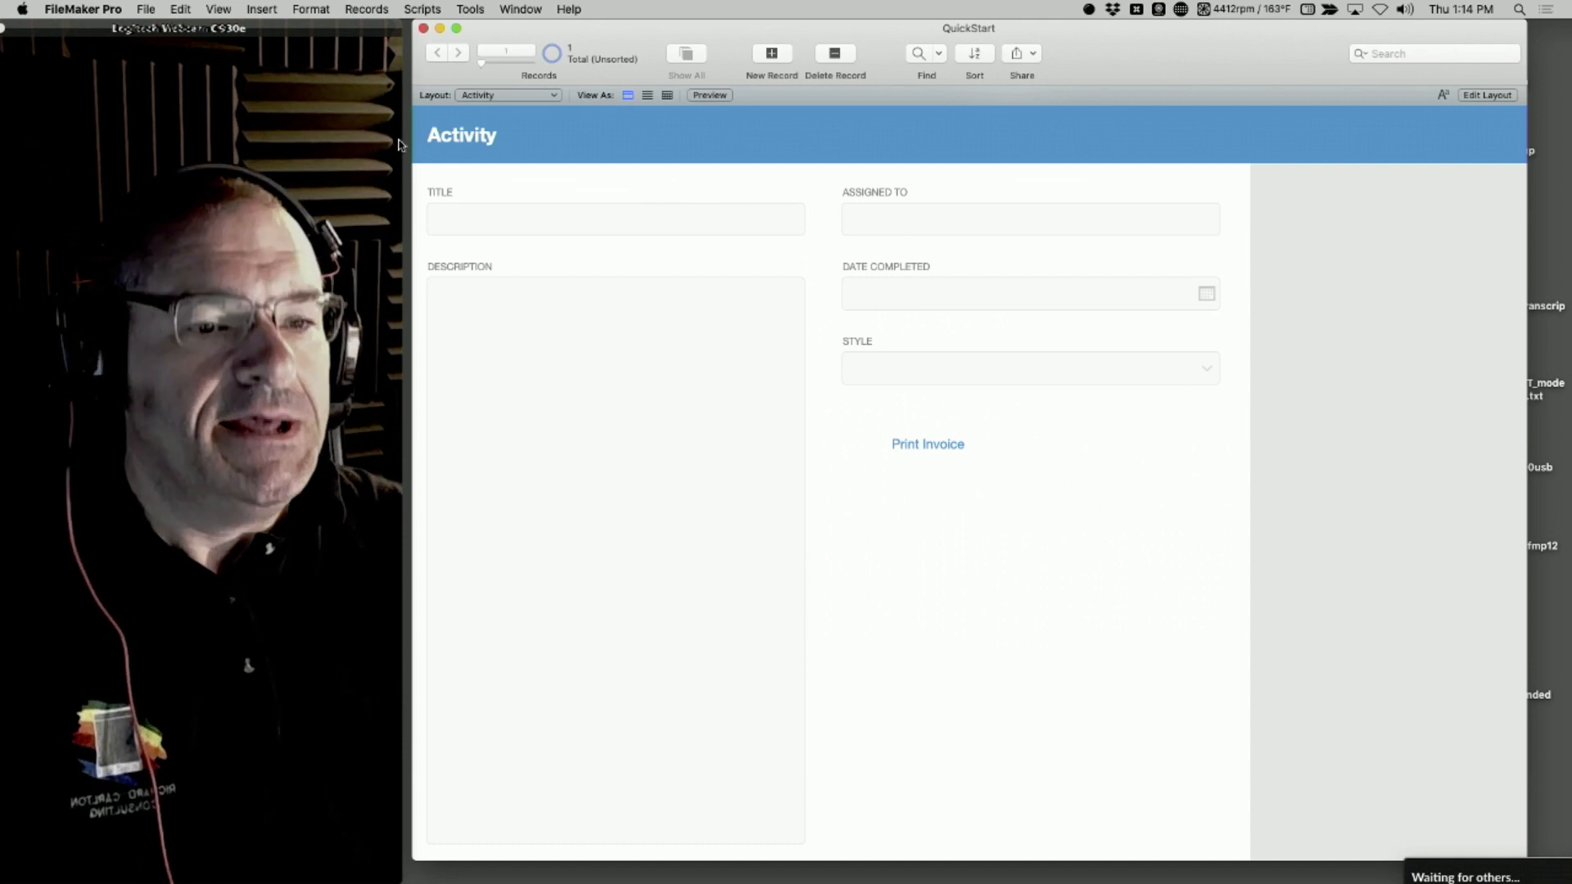
pyautogui.click(423, 29)
pyautogui.click(1100, 226)
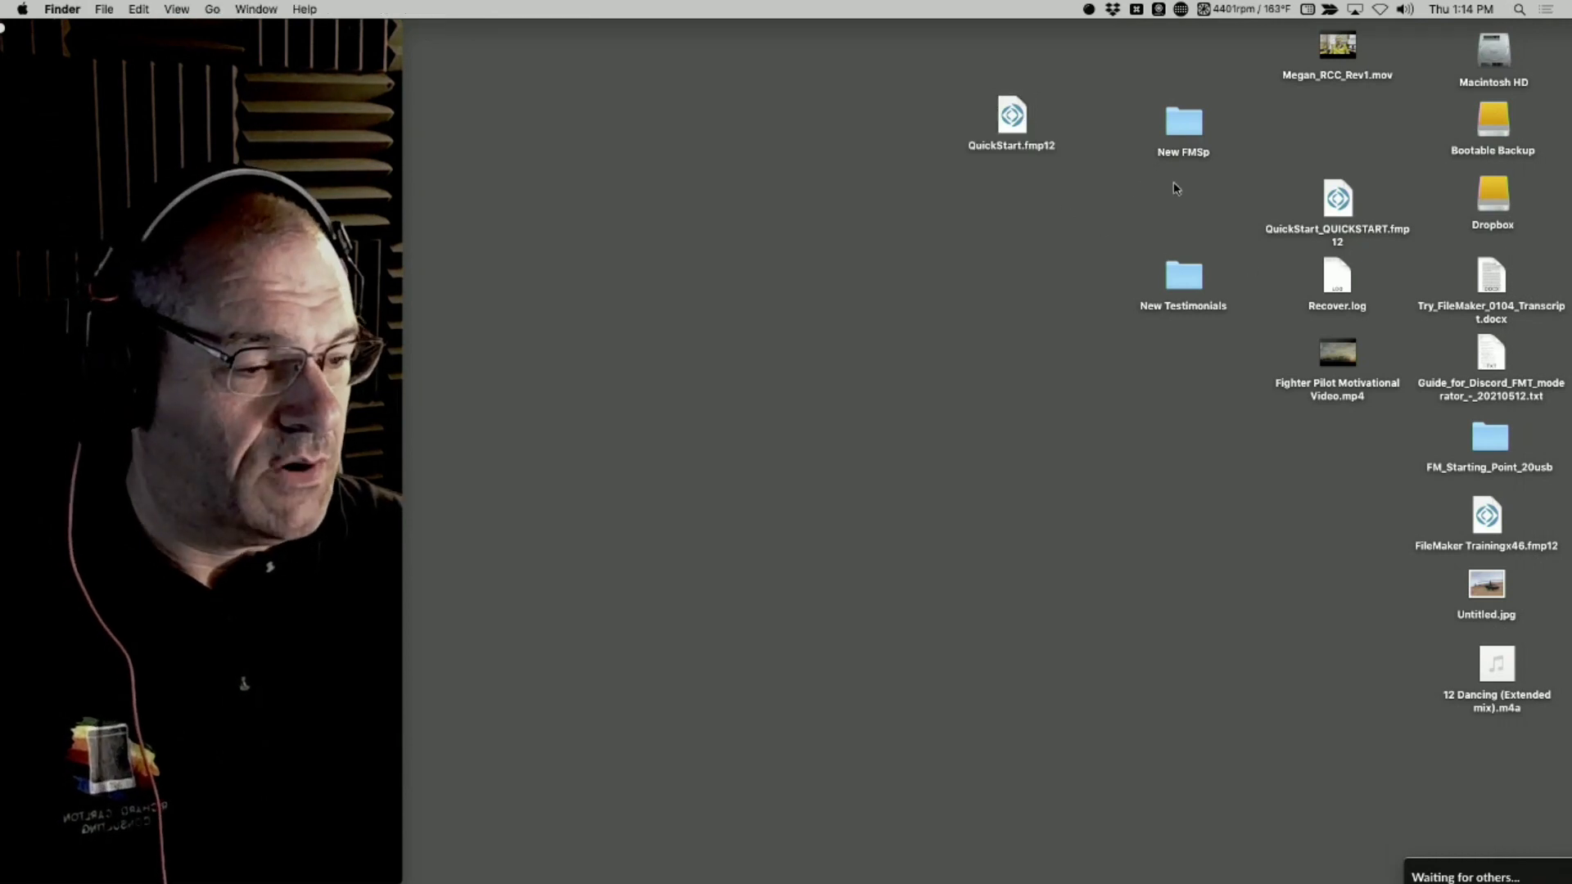
pyautogui.click(213, 9)
pyautogui.click(215, 10)
pyautogui.moveTo(3, 483)
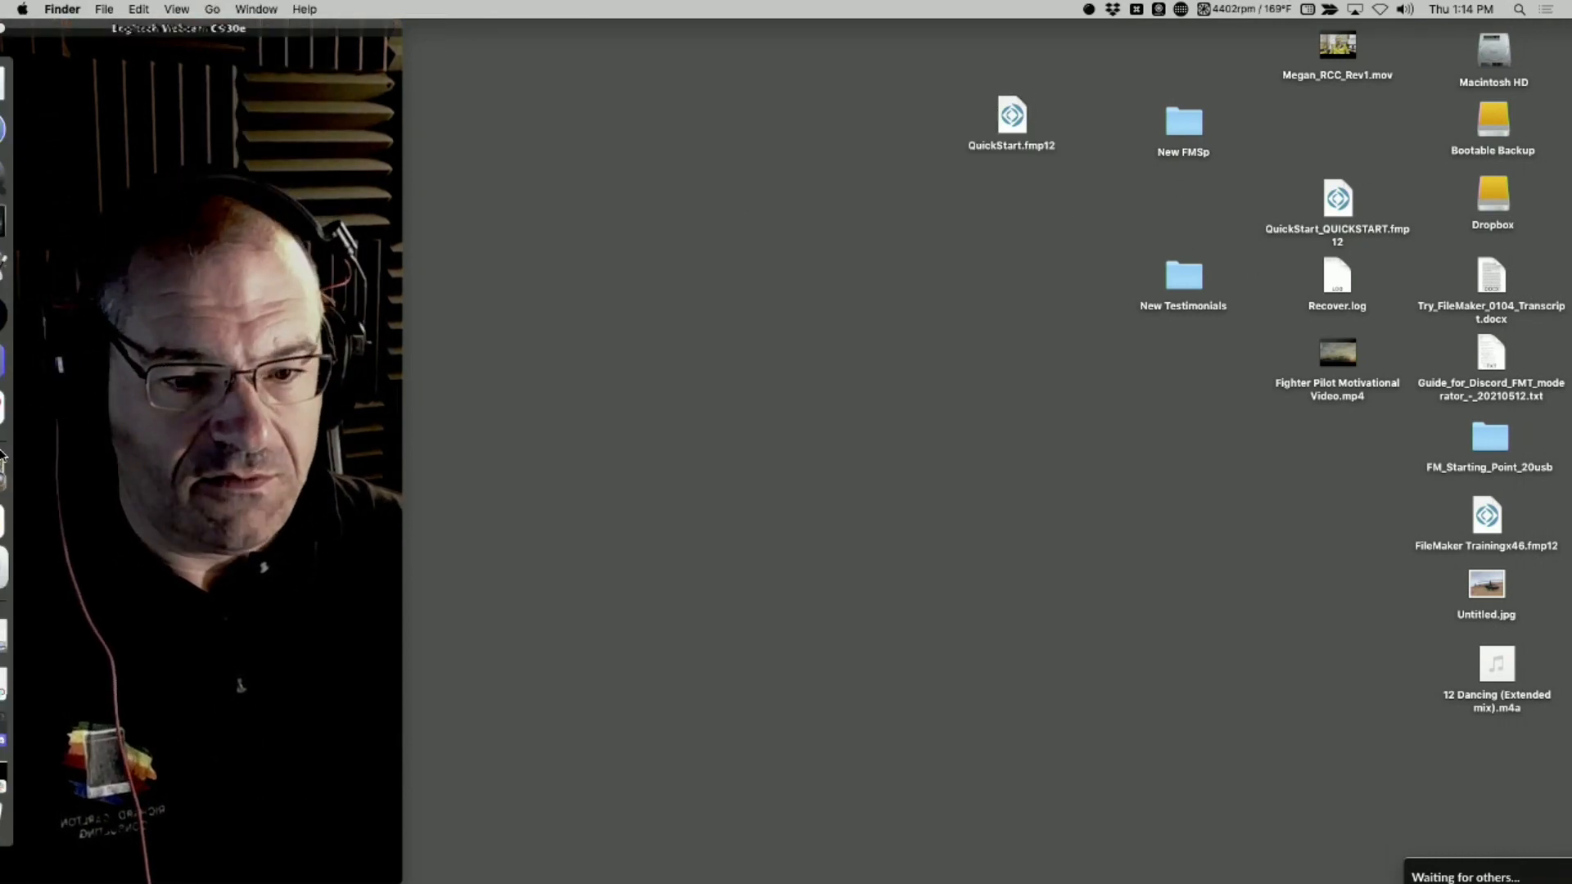
pyautogui.click(31, 314)
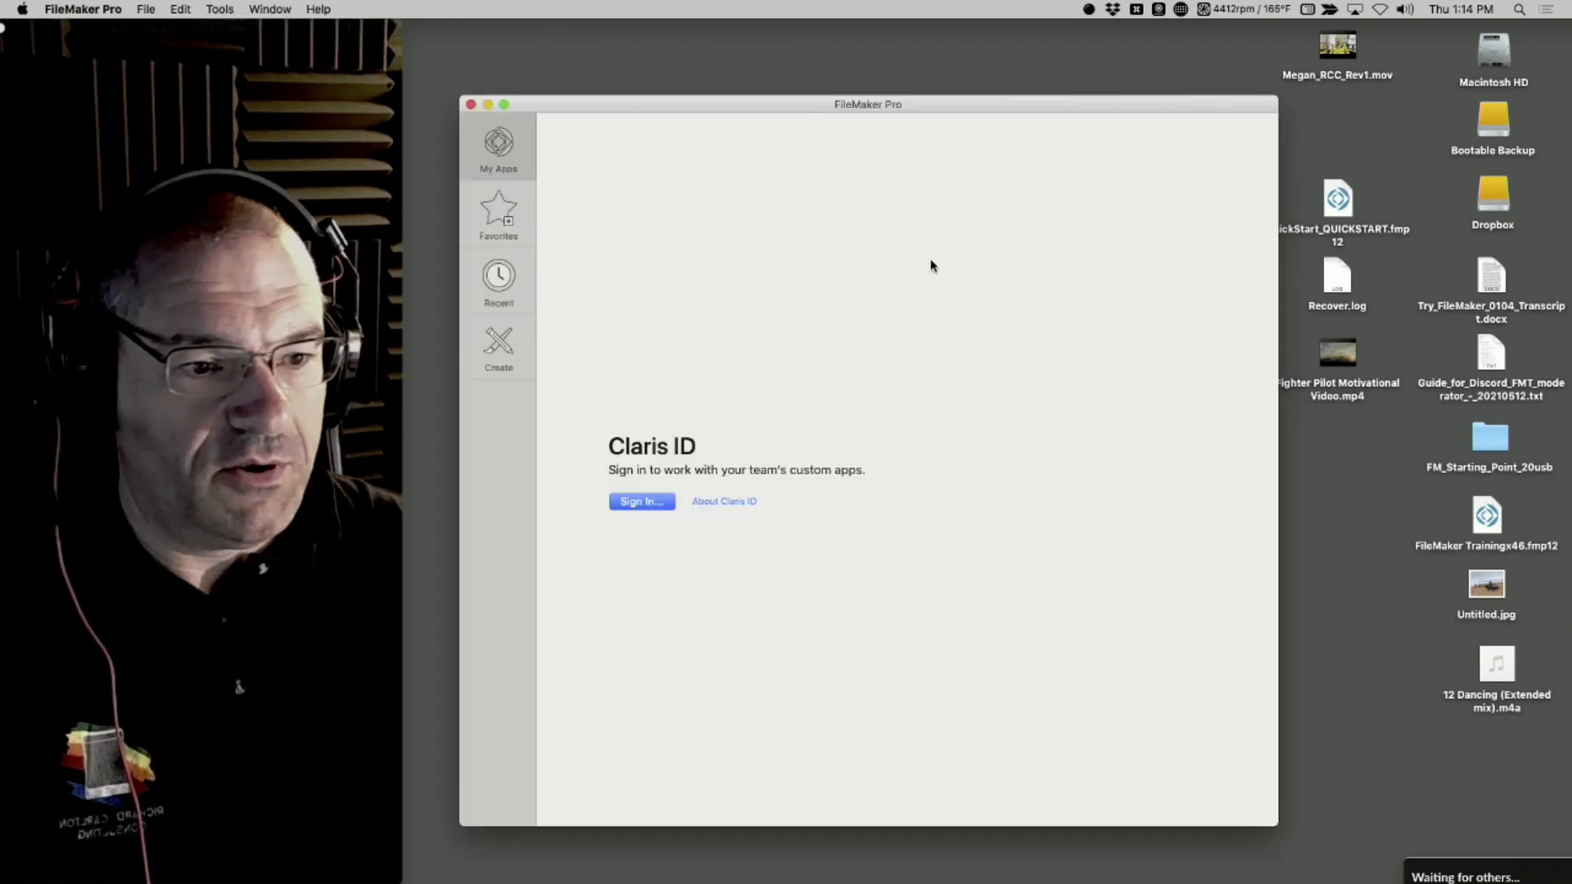
# Open Developer Utilities and add QuickStart.fmp12 from the Desktop to the solution files
pyautogui.click(214, 9)
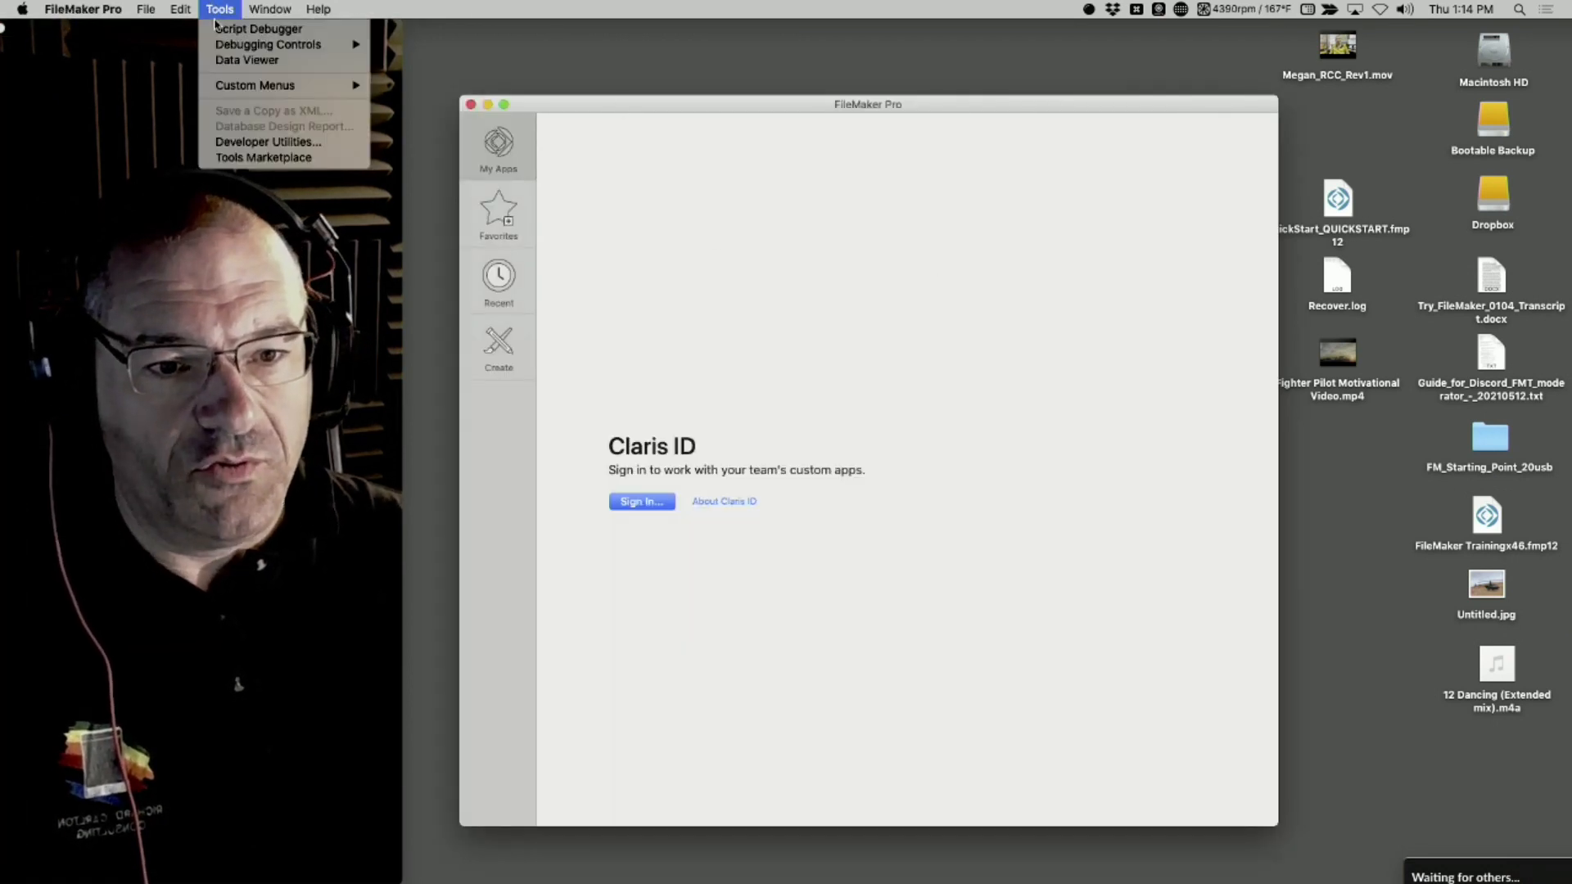
pyautogui.click(252, 144)
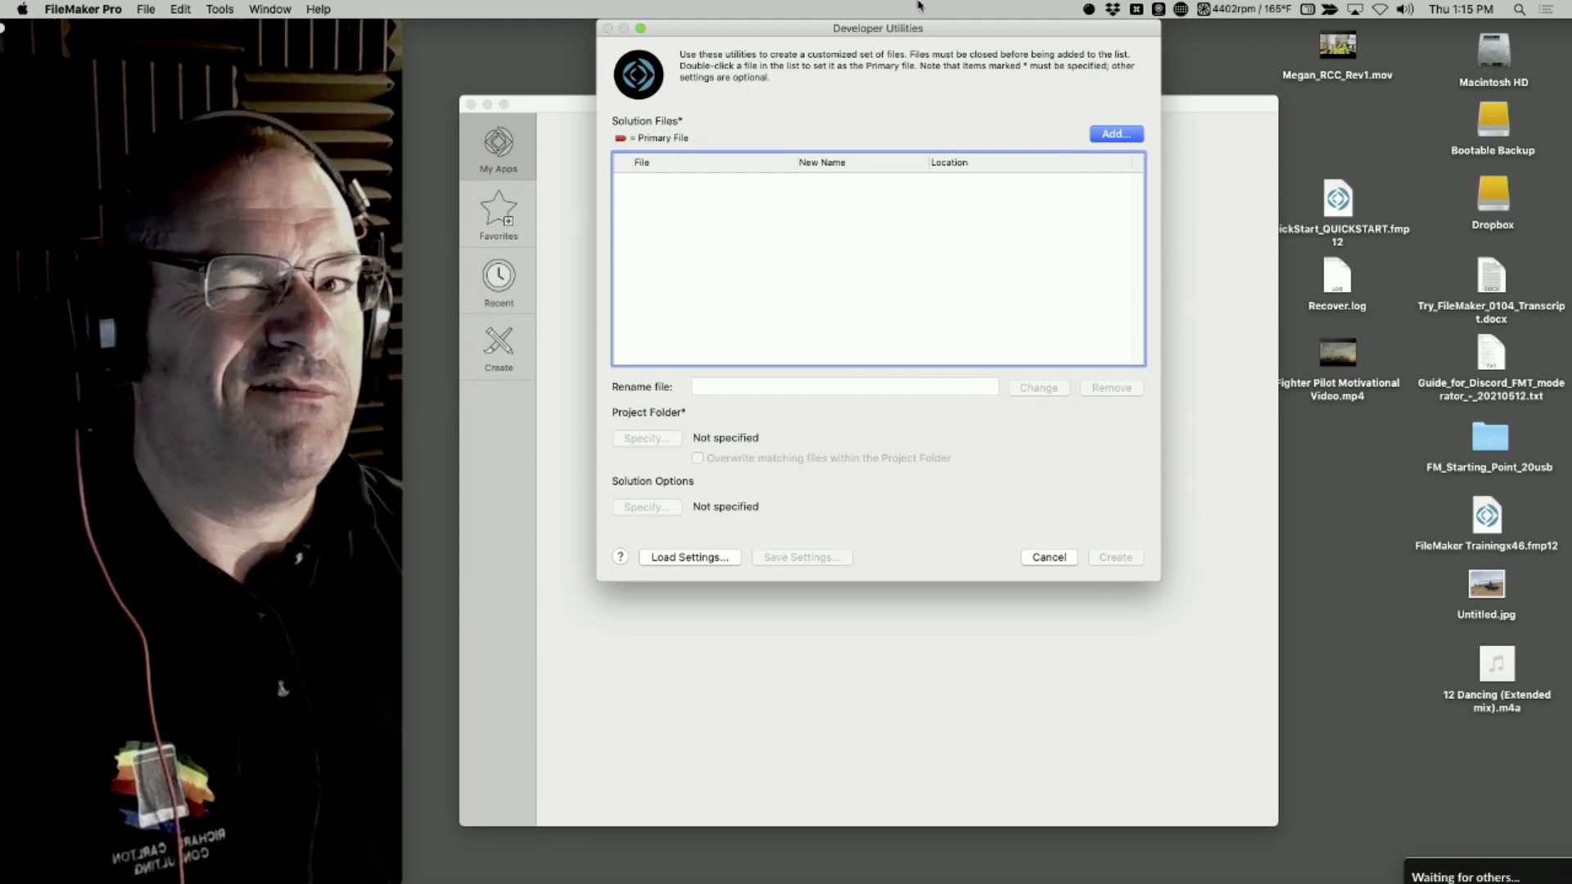
pyautogui.click(1112, 136)
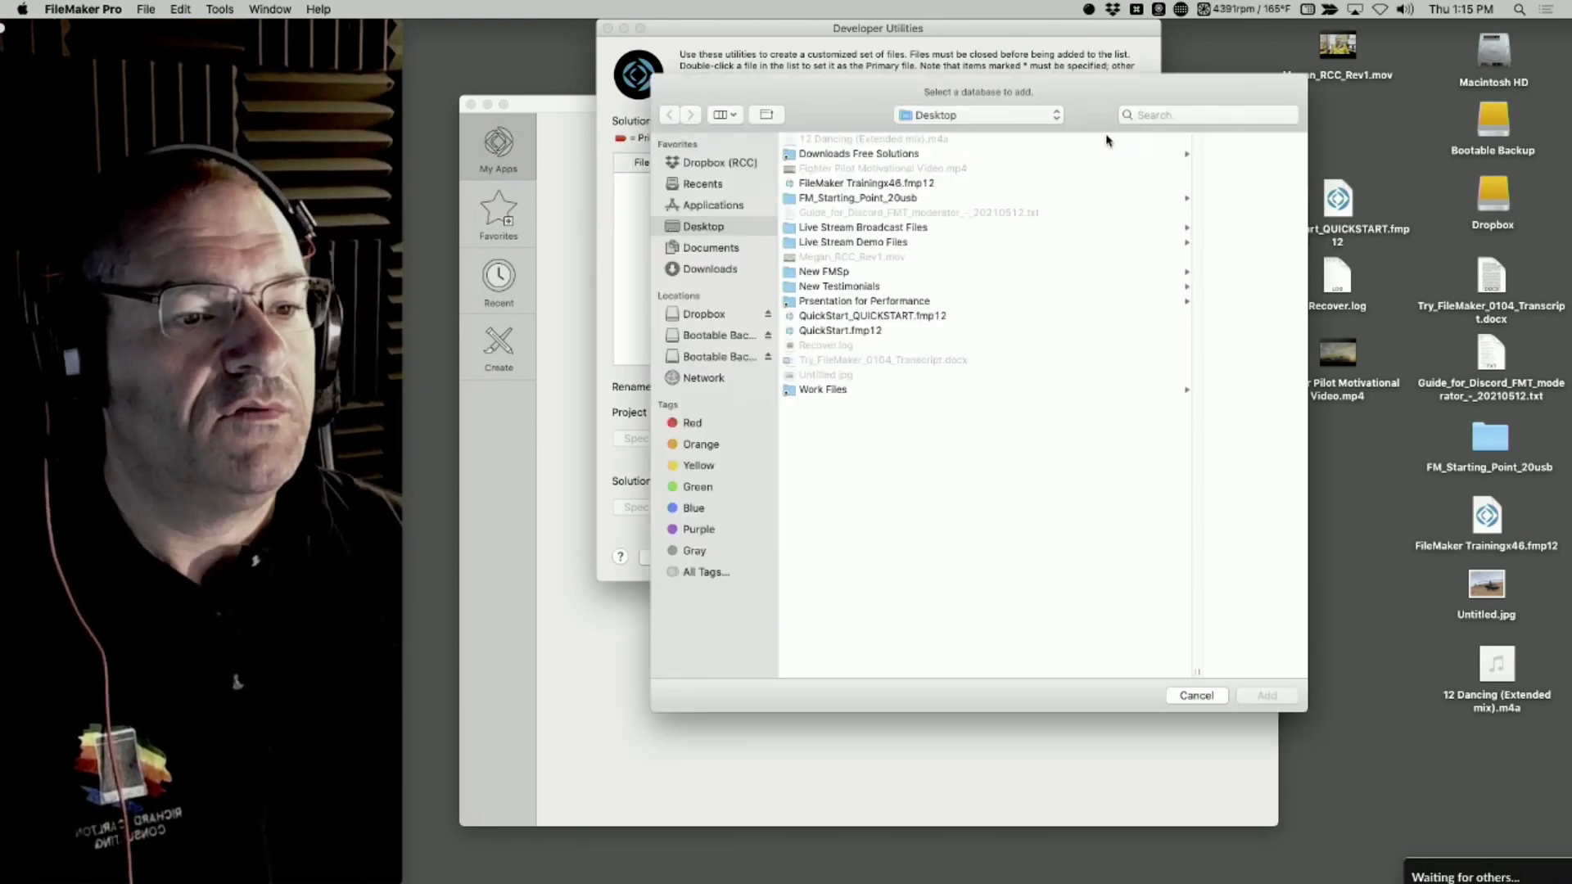
pyautogui.doubleClick(840, 330)
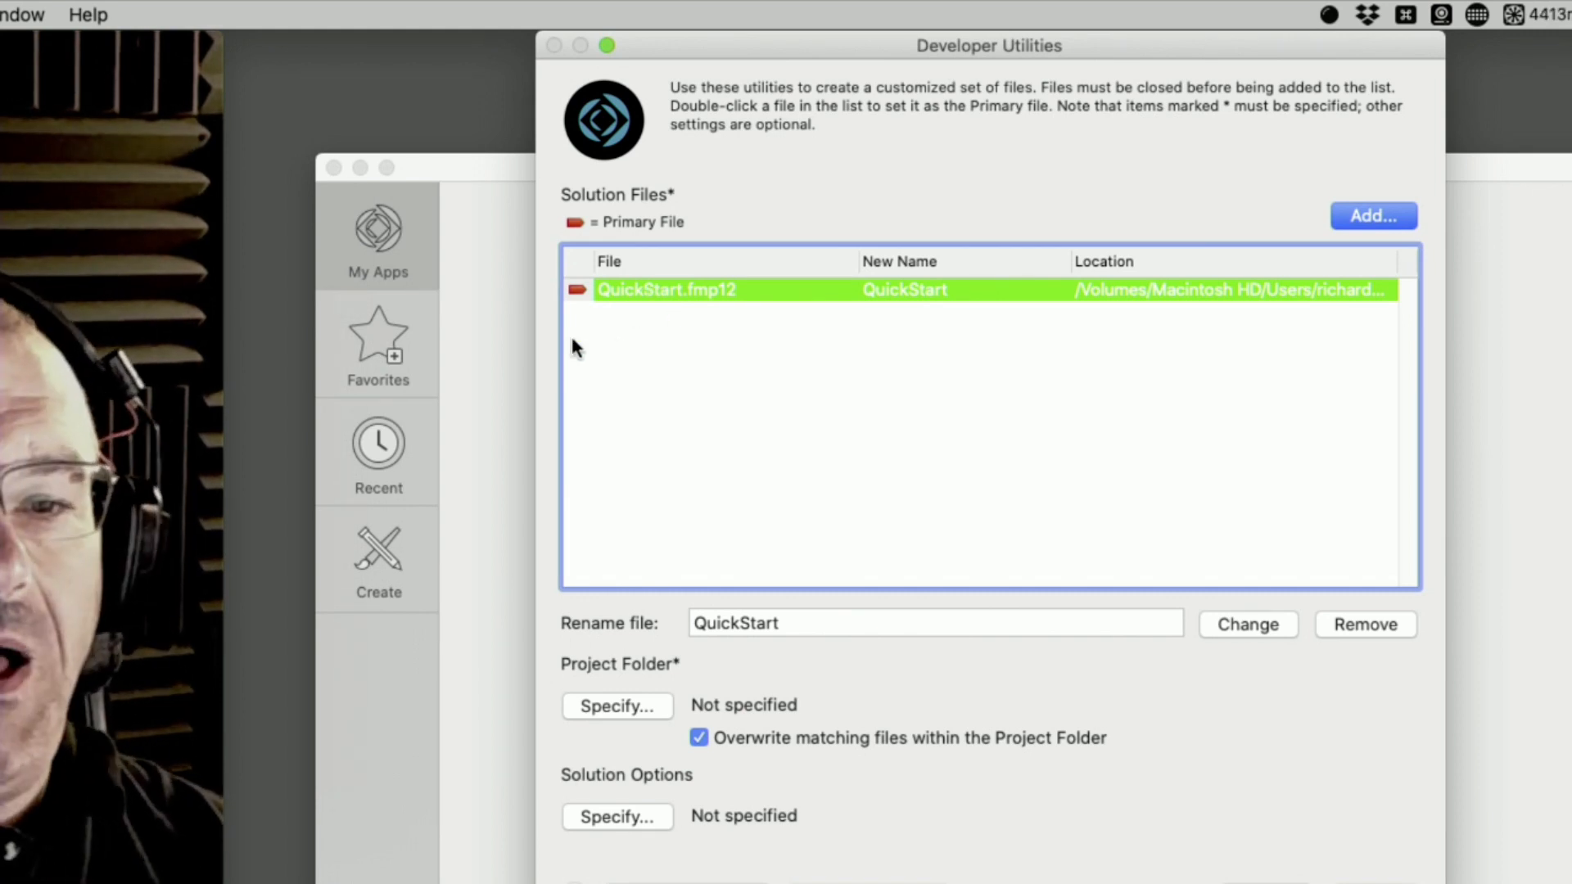
# Create a folder named Altered Version inside New FMSp on the Desktop and choose it as the project folder
pyautogui.moveTo(145, 48); pyautogui.dragTo(347, 23)
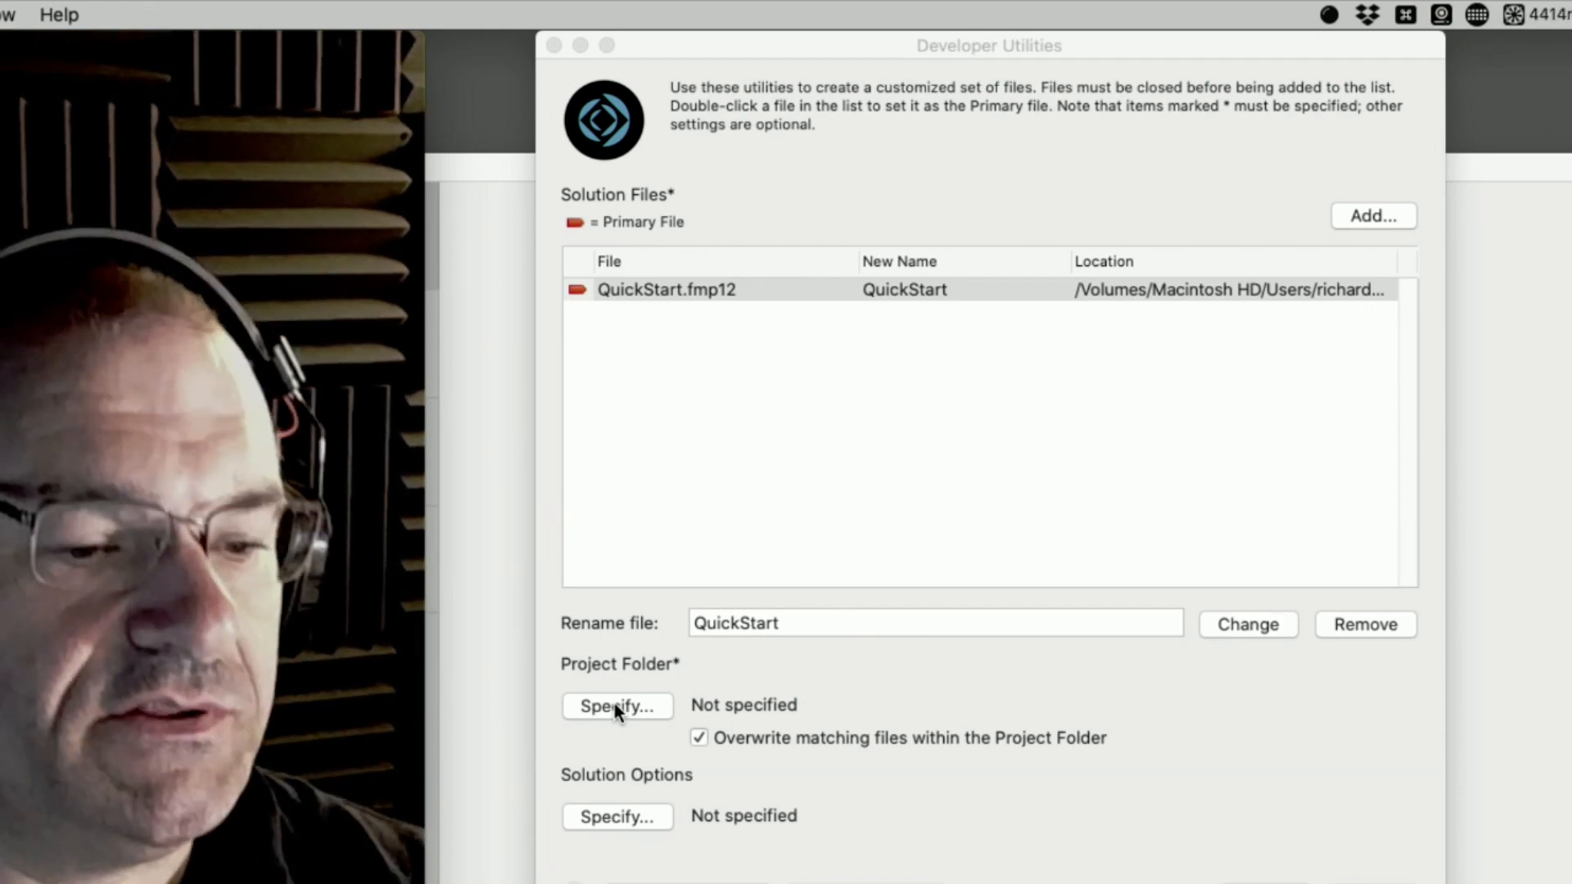
pyautogui.click(614, 704)
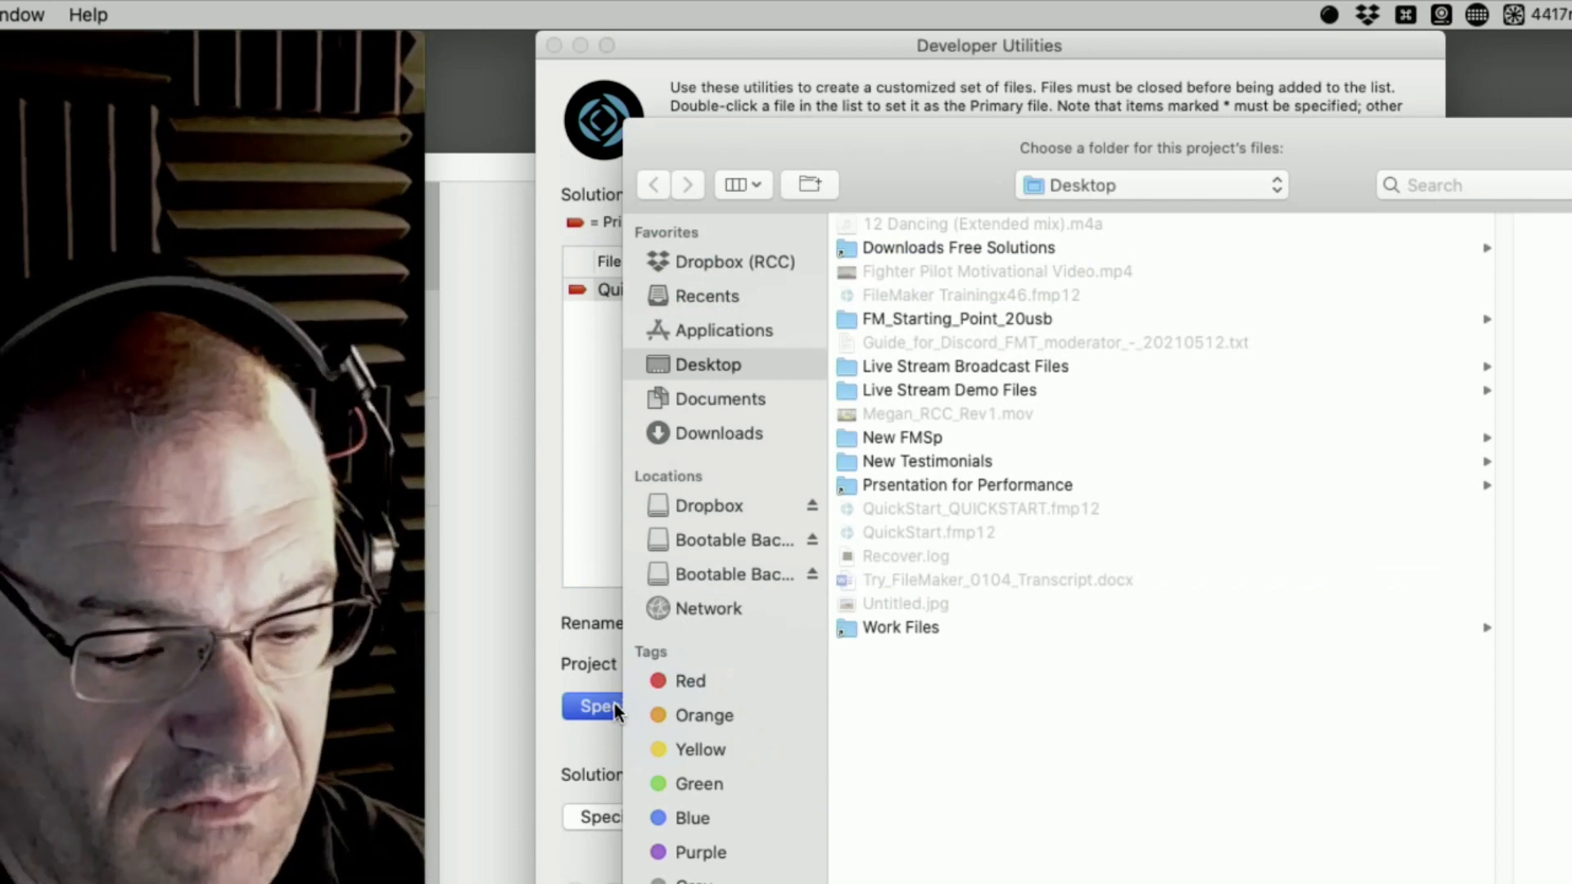
pyautogui.press('n')
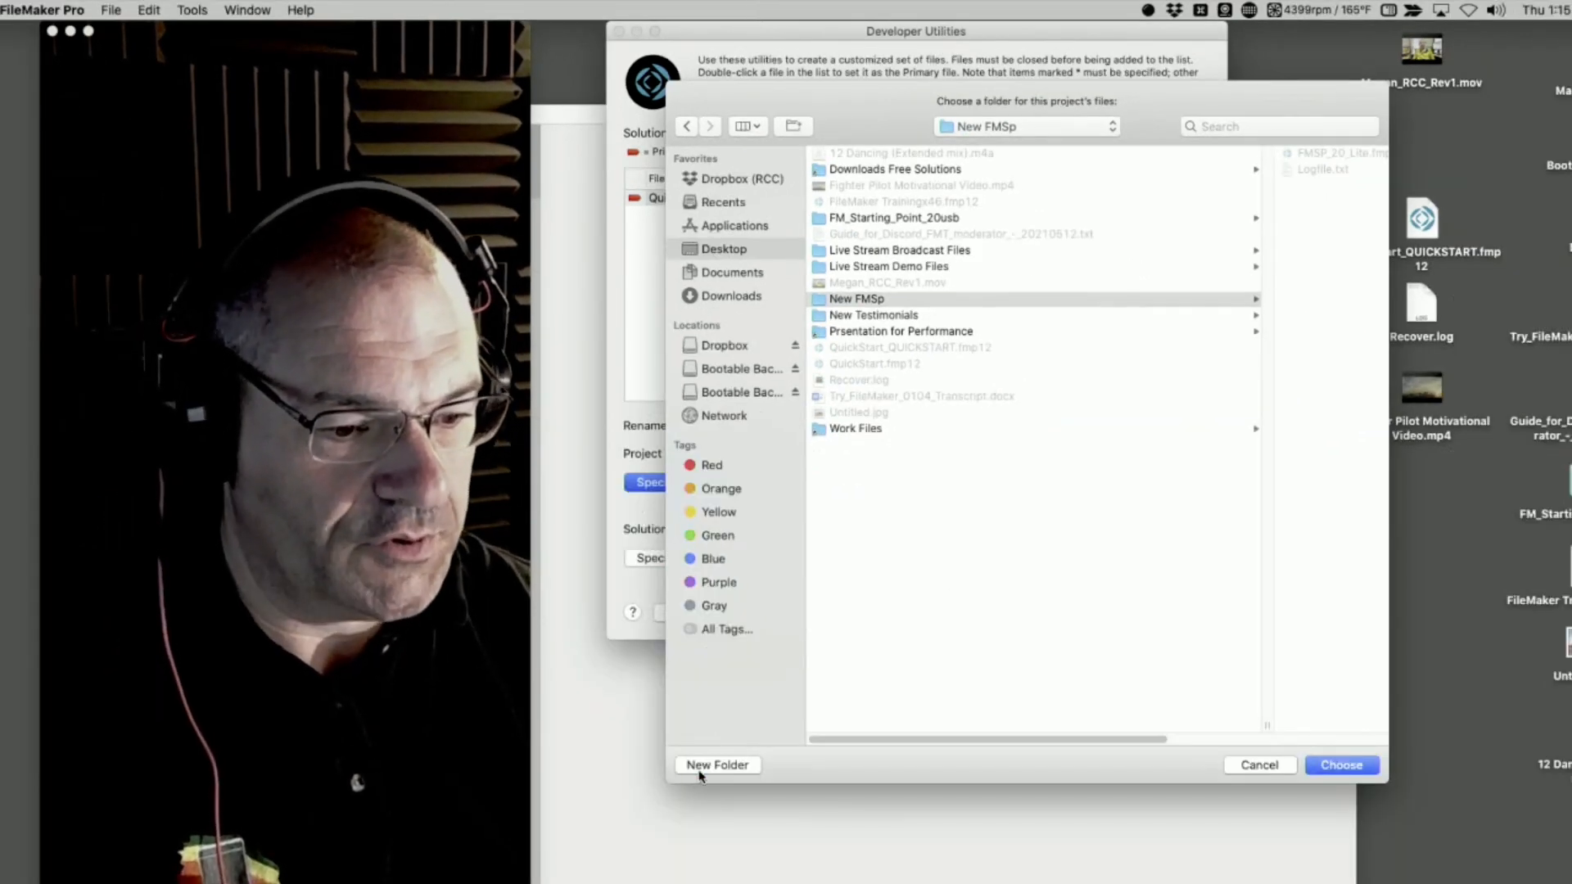
pyautogui.click(701, 769)
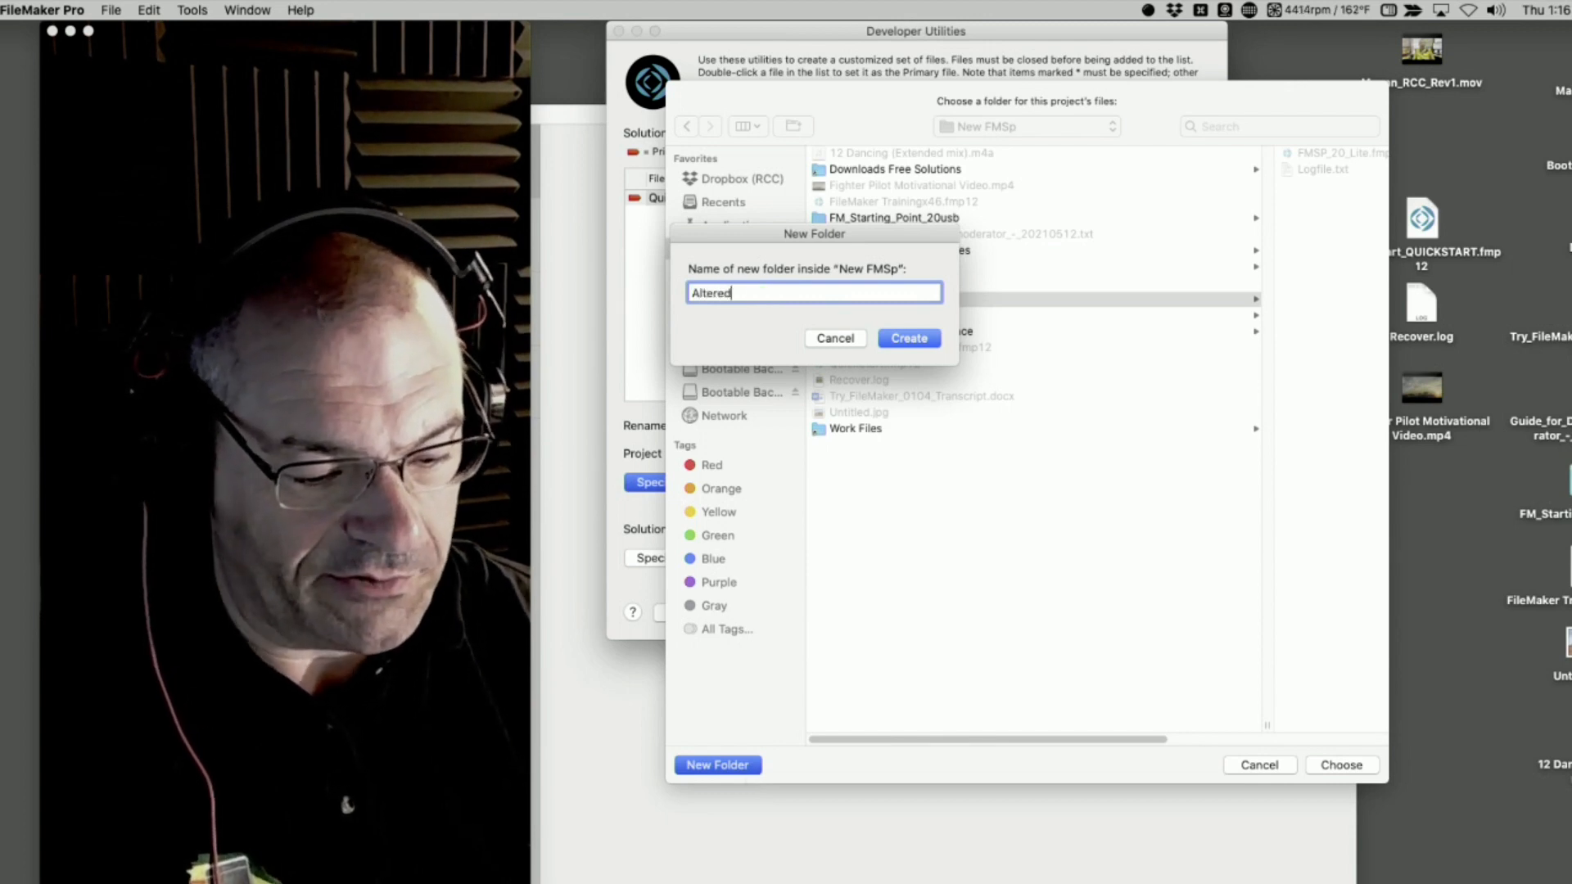
pyautogui.write('Version')
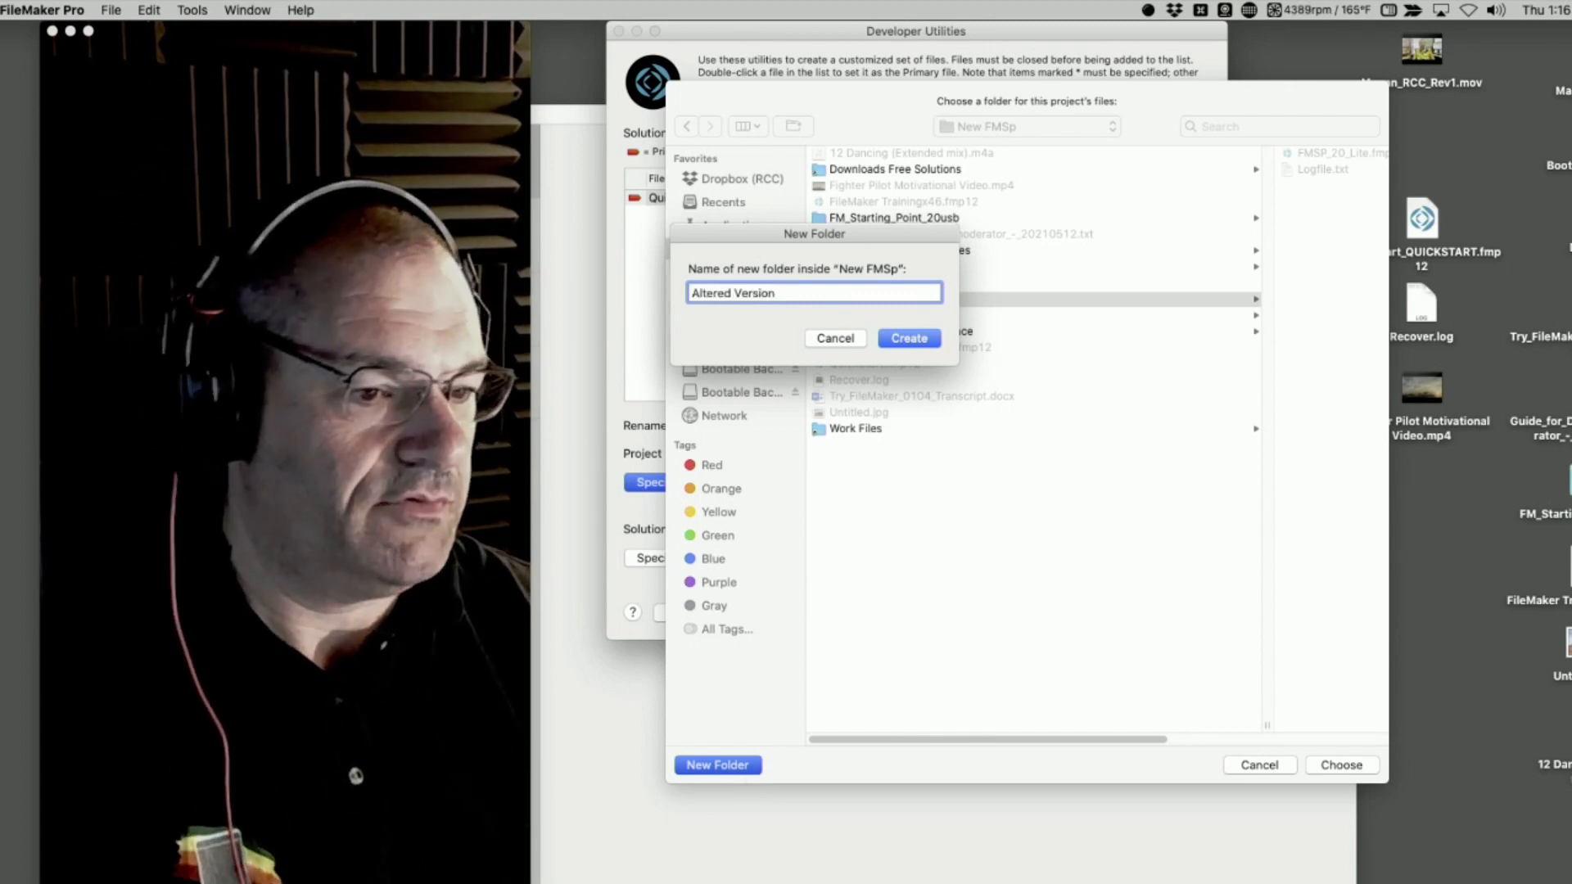
pyautogui.press('Return')
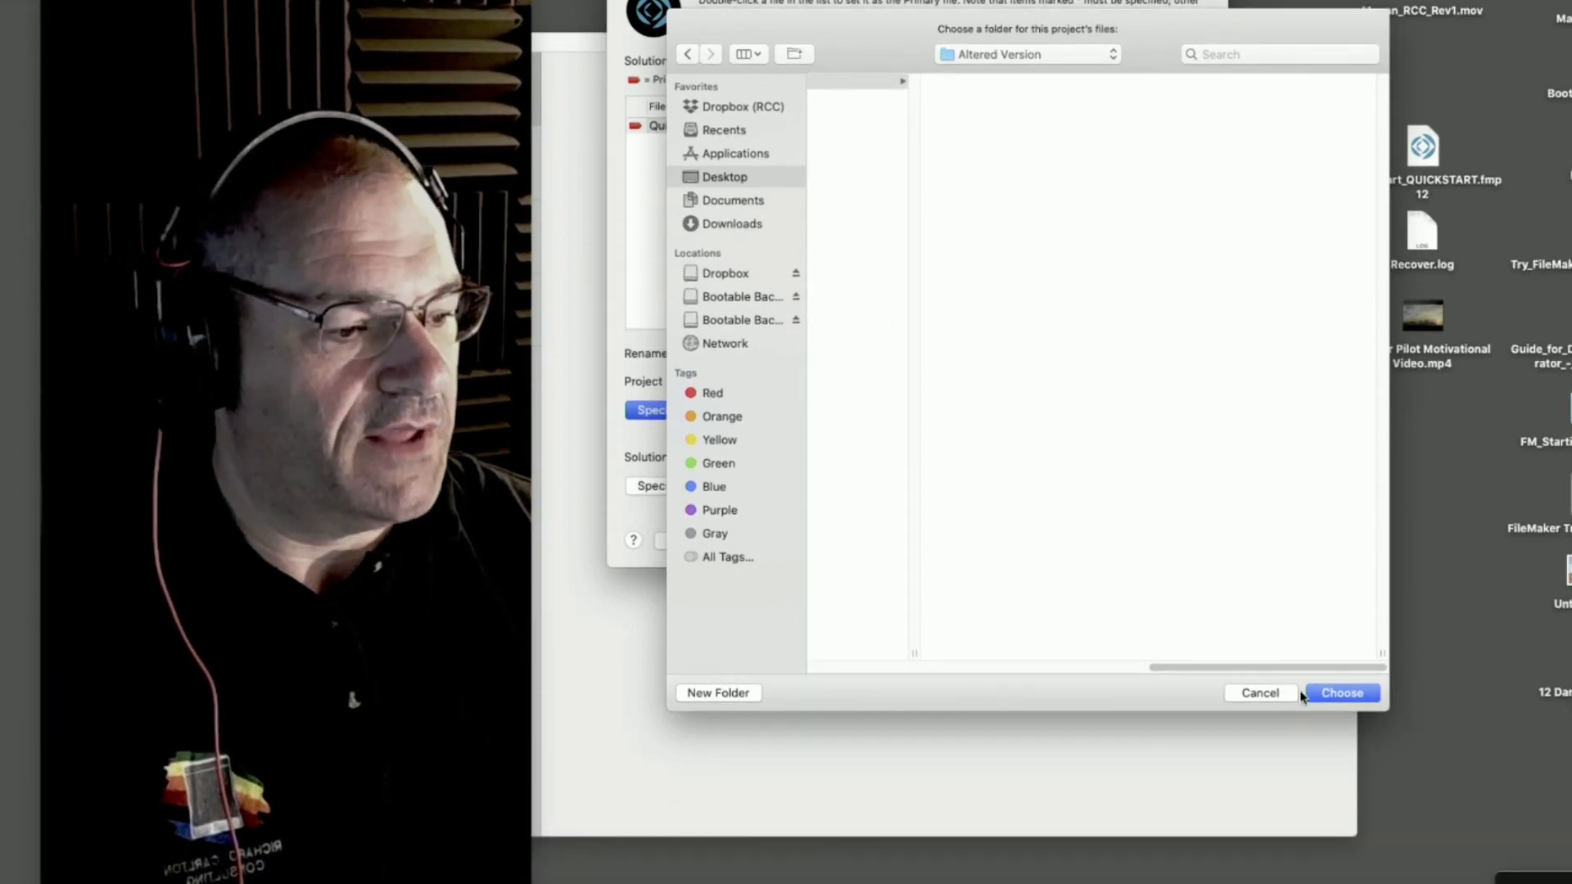
pyautogui.click(1342, 765)
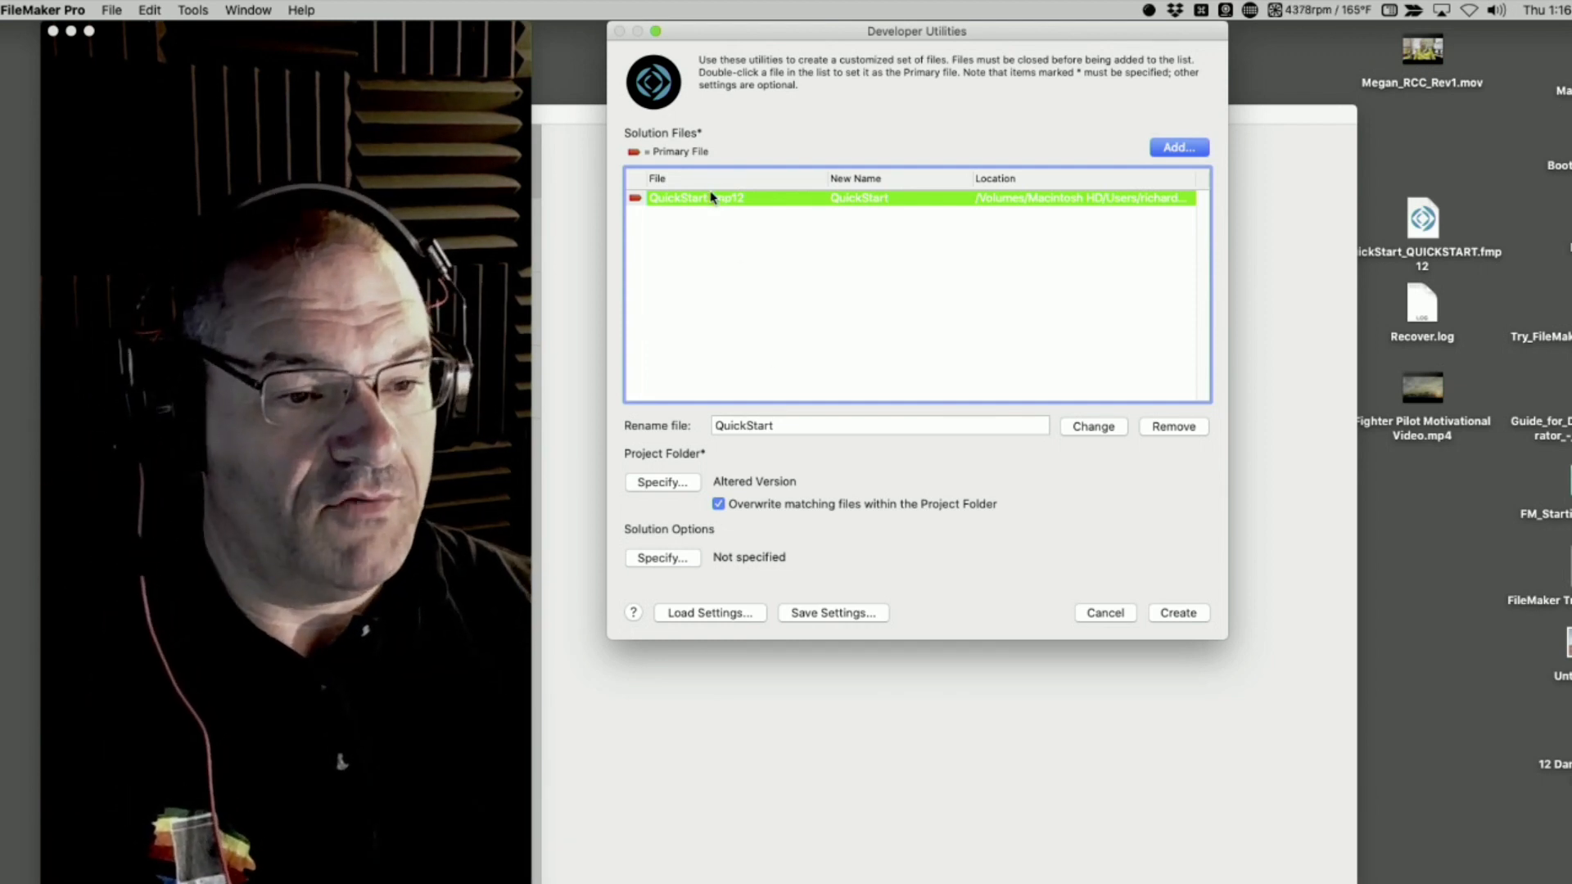
# Rename the QuickStart.fmp12 solution file as QuickStart2
pyautogui.press('Tab')
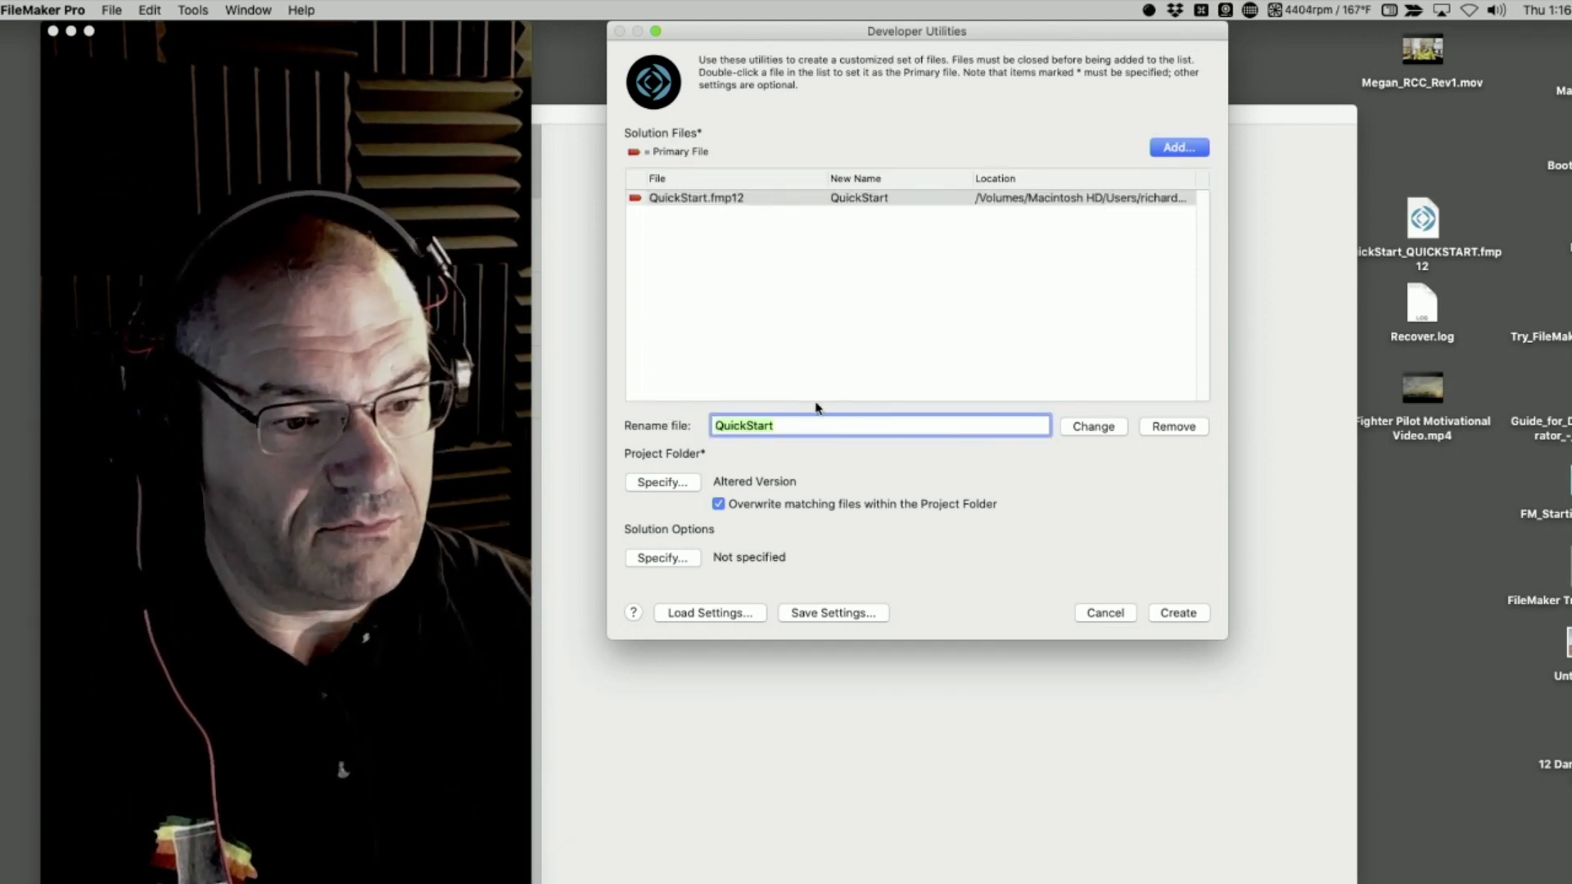
pyautogui.write('2')
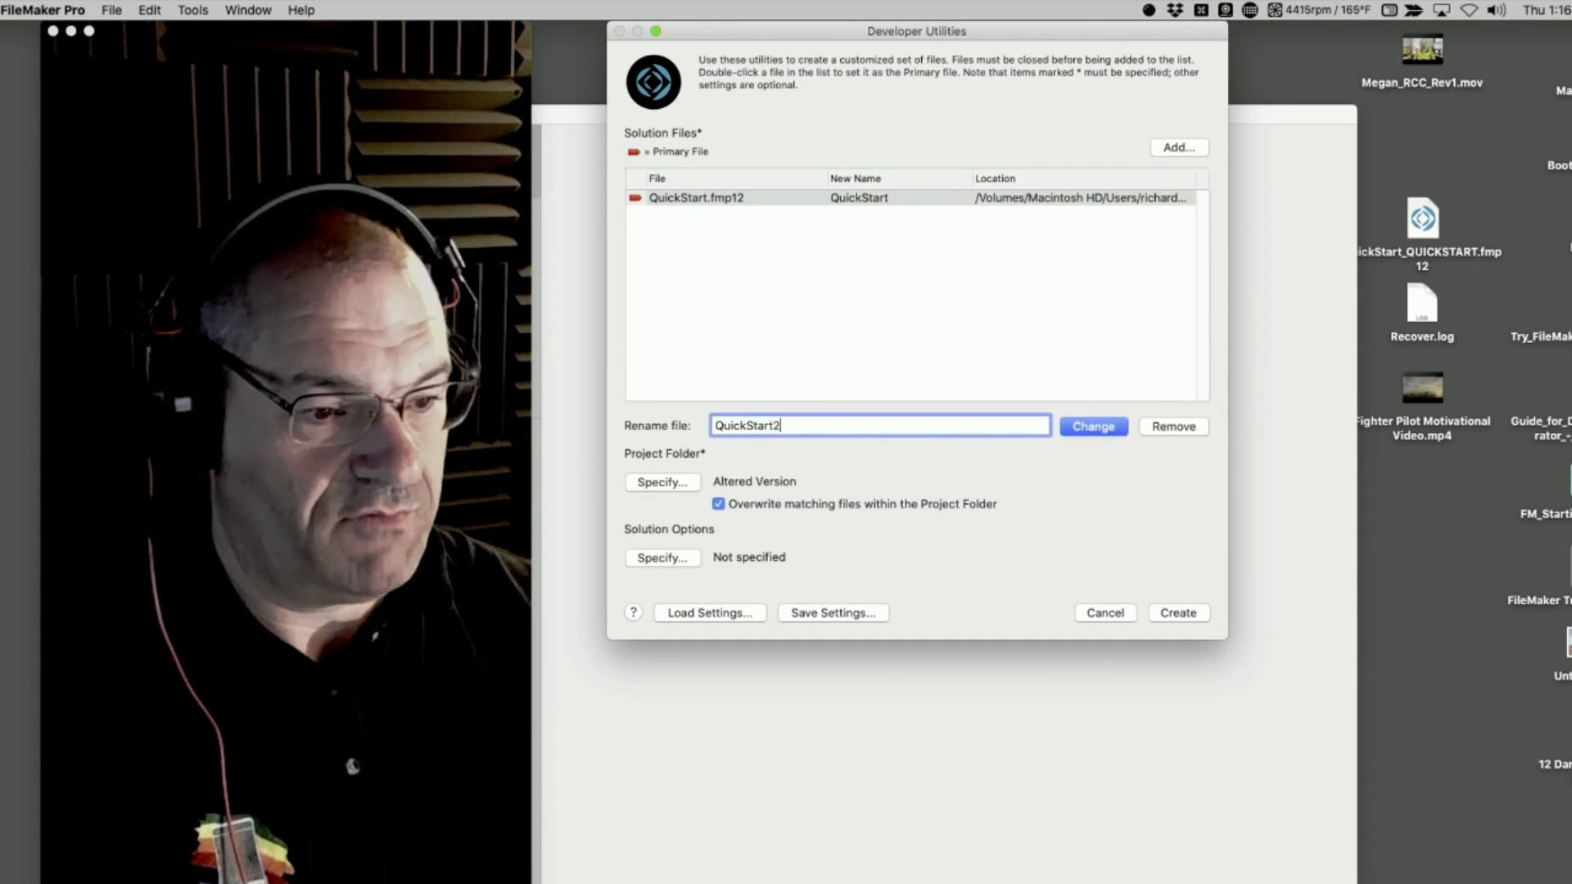
pyautogui.click(1094, 426)
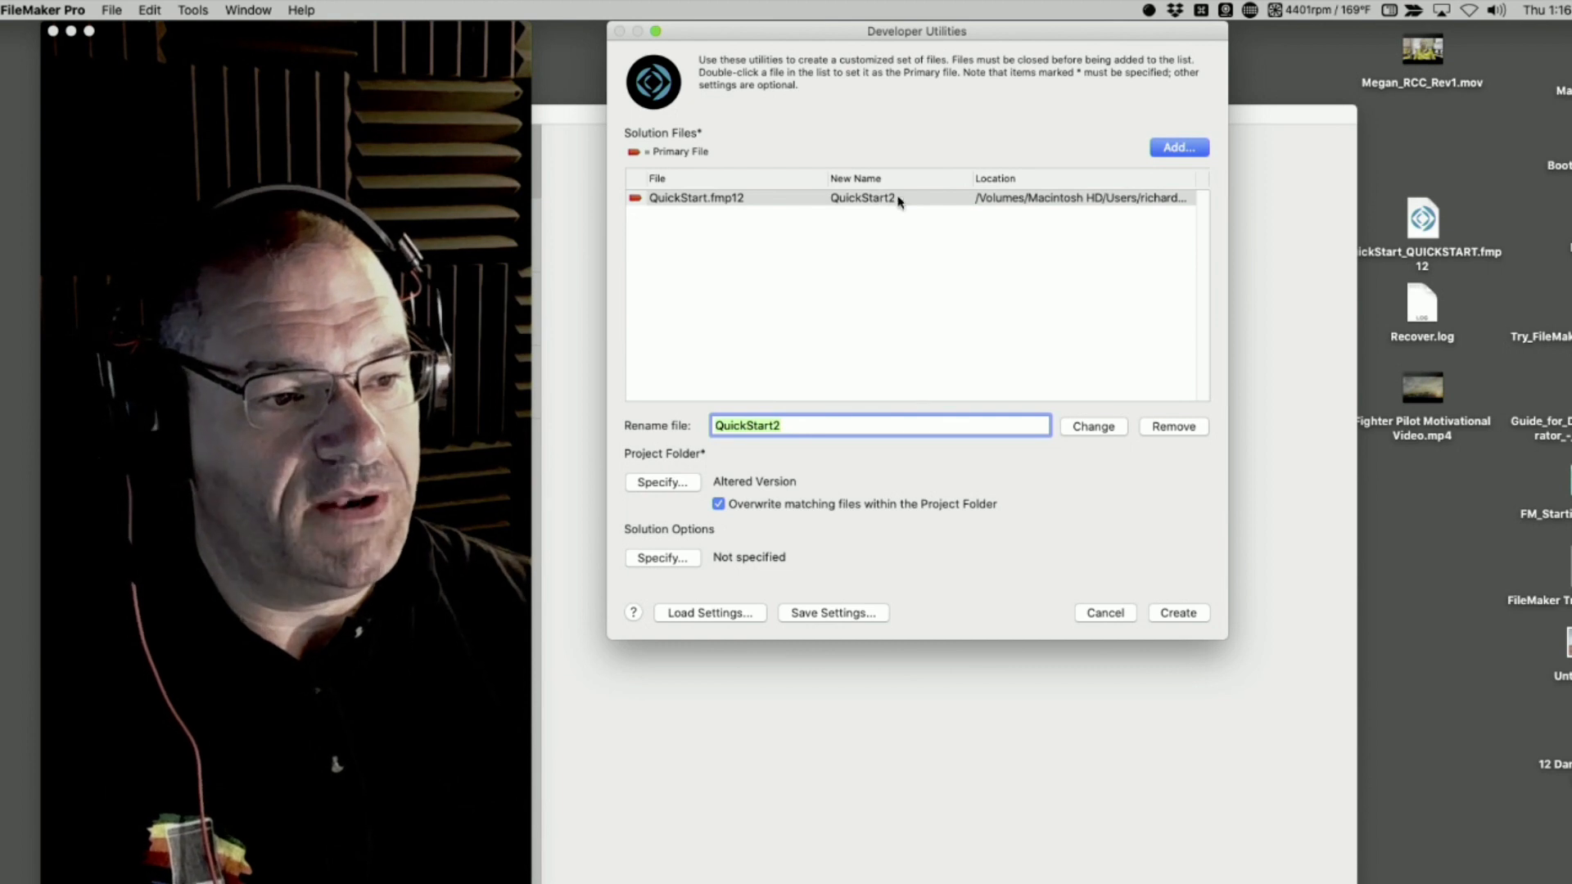
# Look over the available solution options, including the description of Remove admin access from files permanently
pyautogui.click(675, 562)
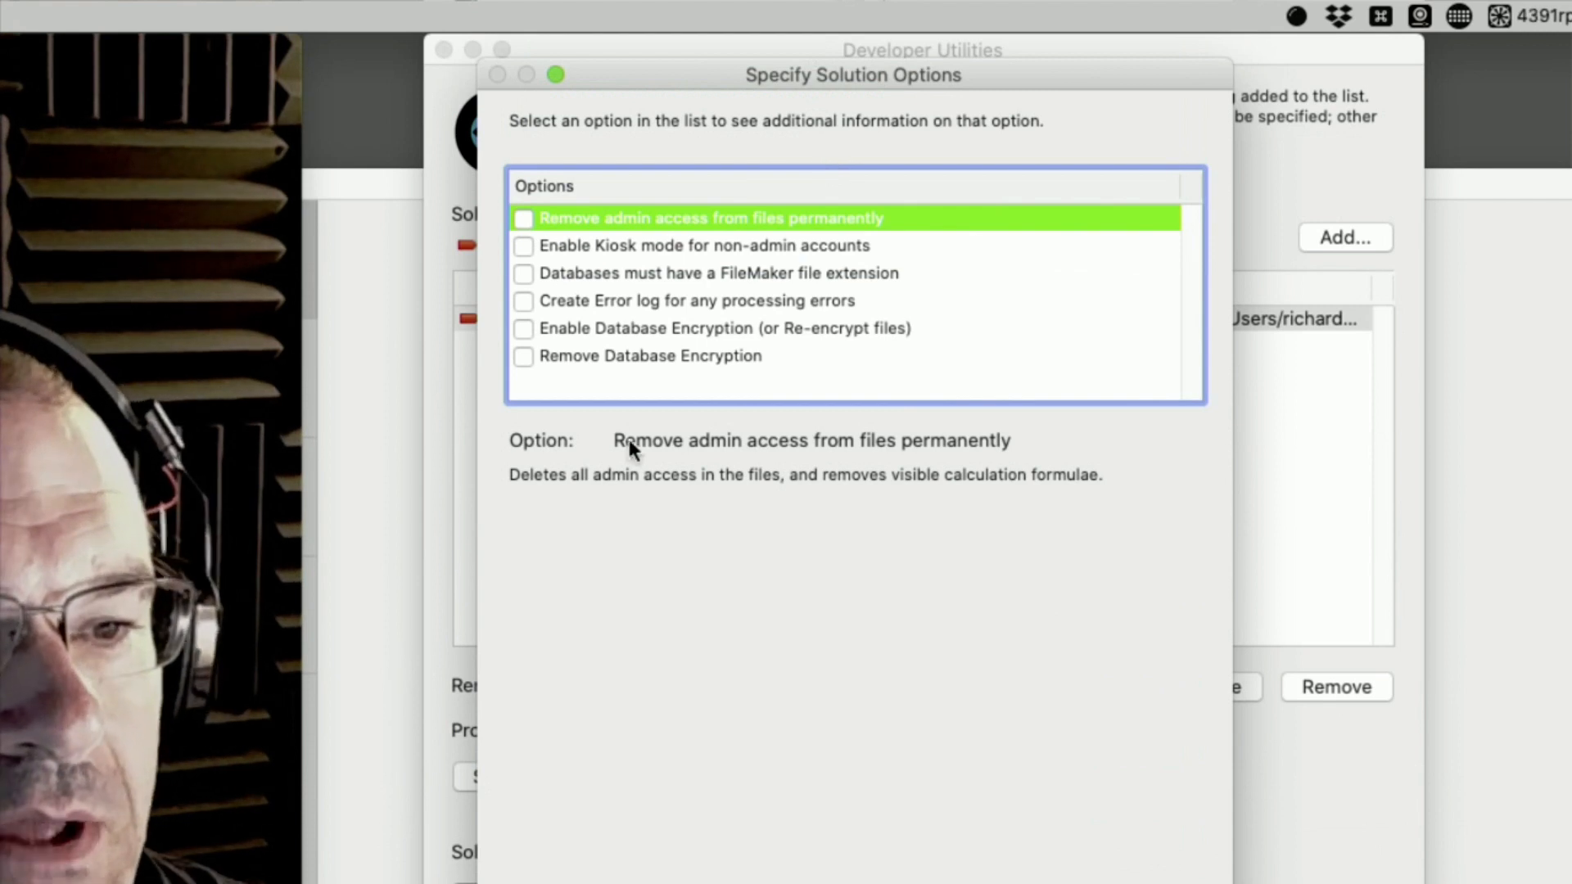
pyautogui.click(647, 390)
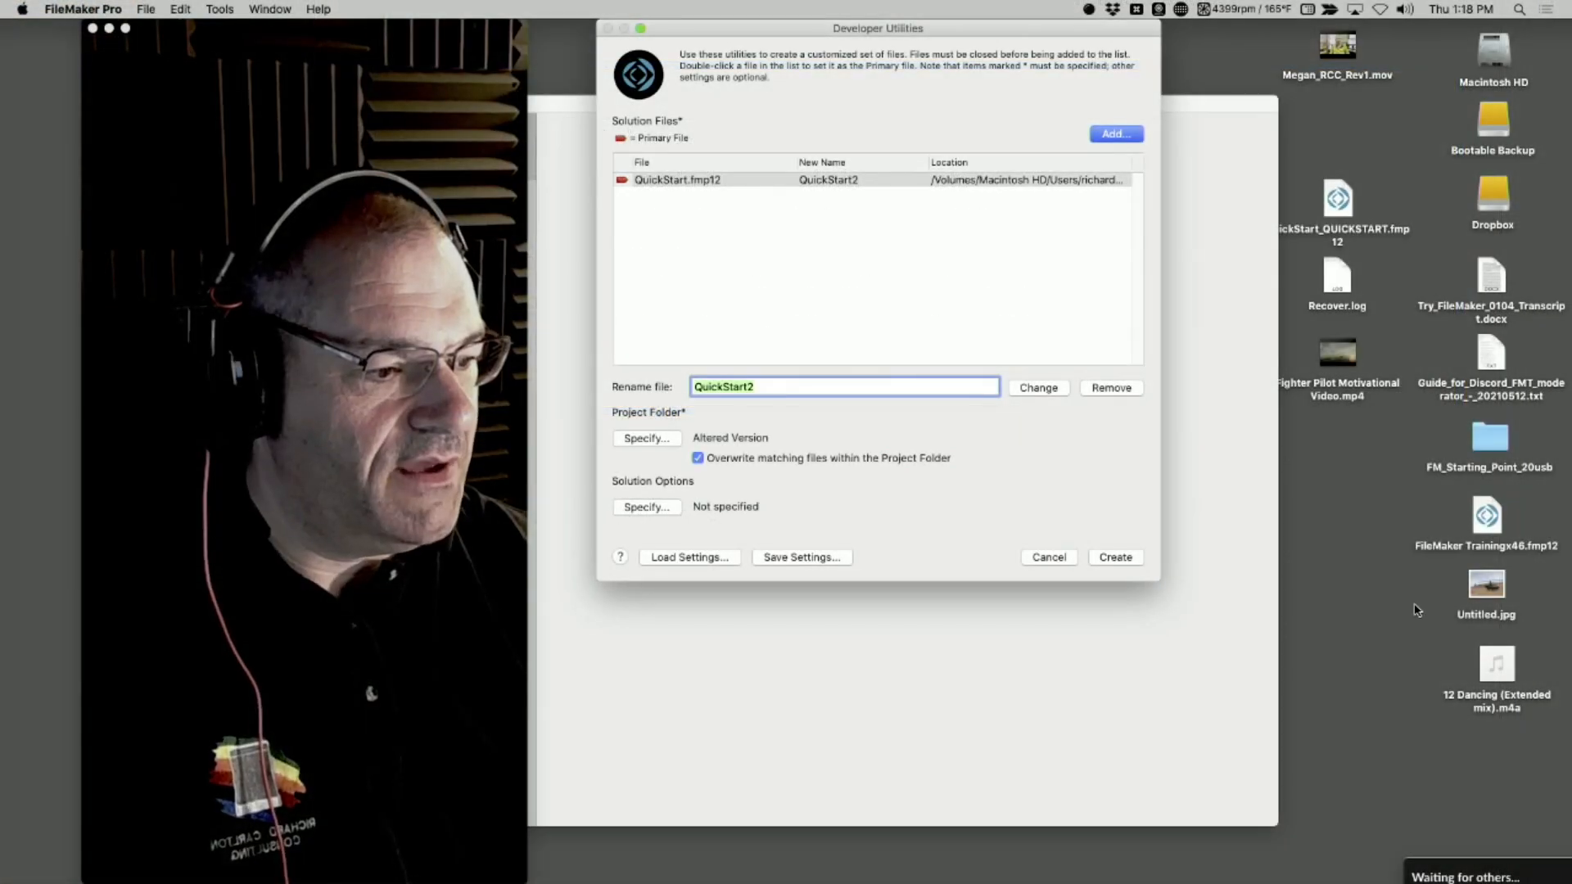
# Open FileMaker Trainingx46.fmp12 from the desktop with FileMaker Pro 18 Advanced, view its welcome screen, and close the file
pyautogui.click(1418, 610)
pyautogui.moveTo(1483, 521); pyautogui.dragTo(1362, 527)
pyautogui.press('super+Tab')
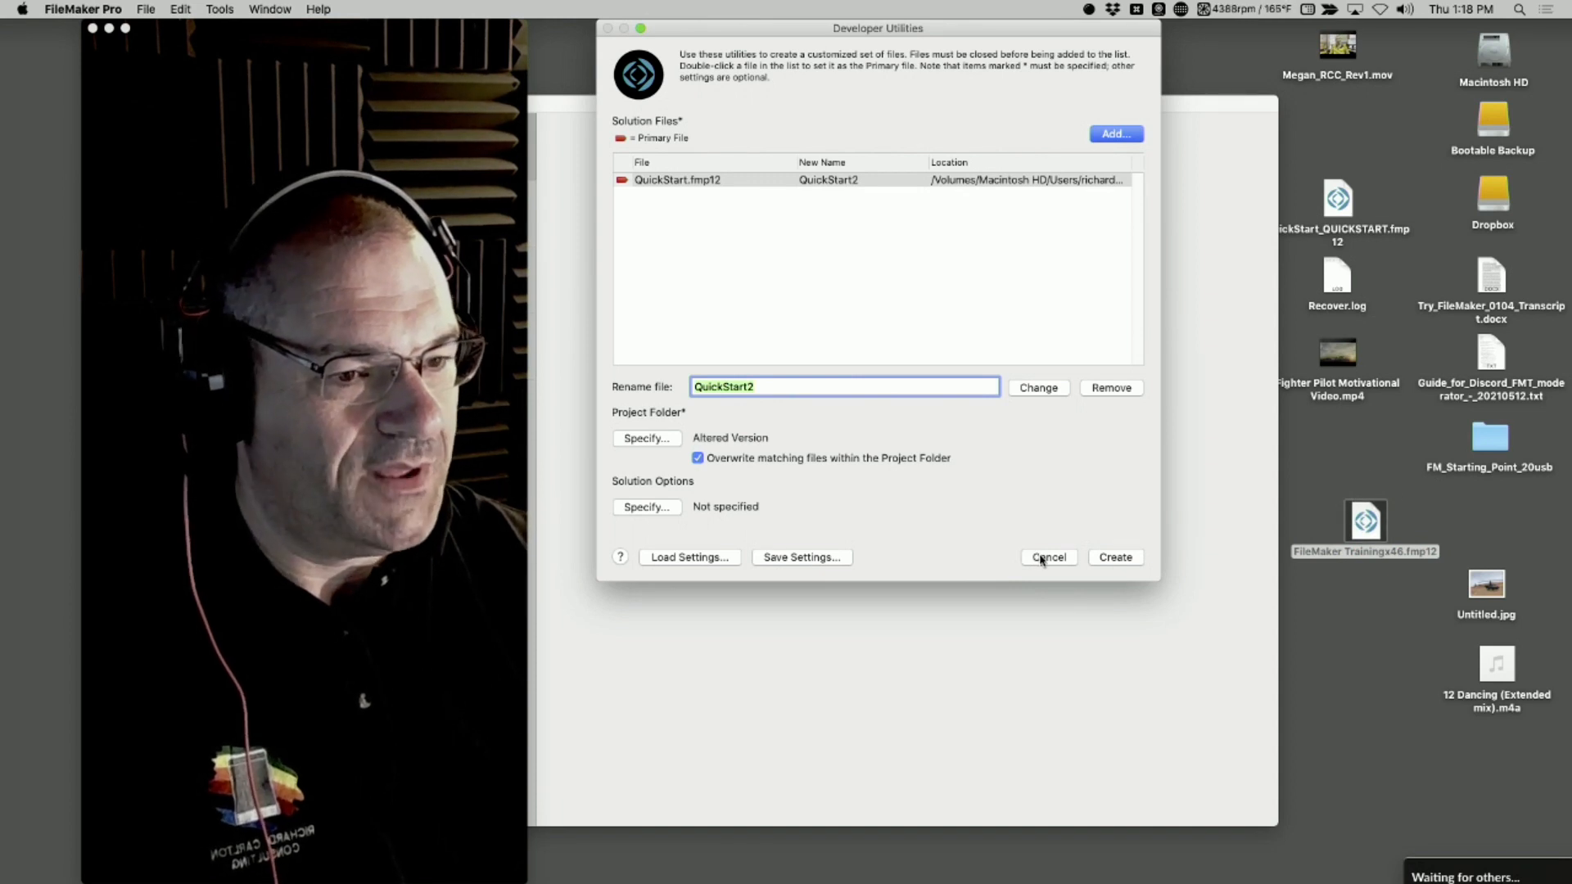
pyautogui.moveTo(2, 192)
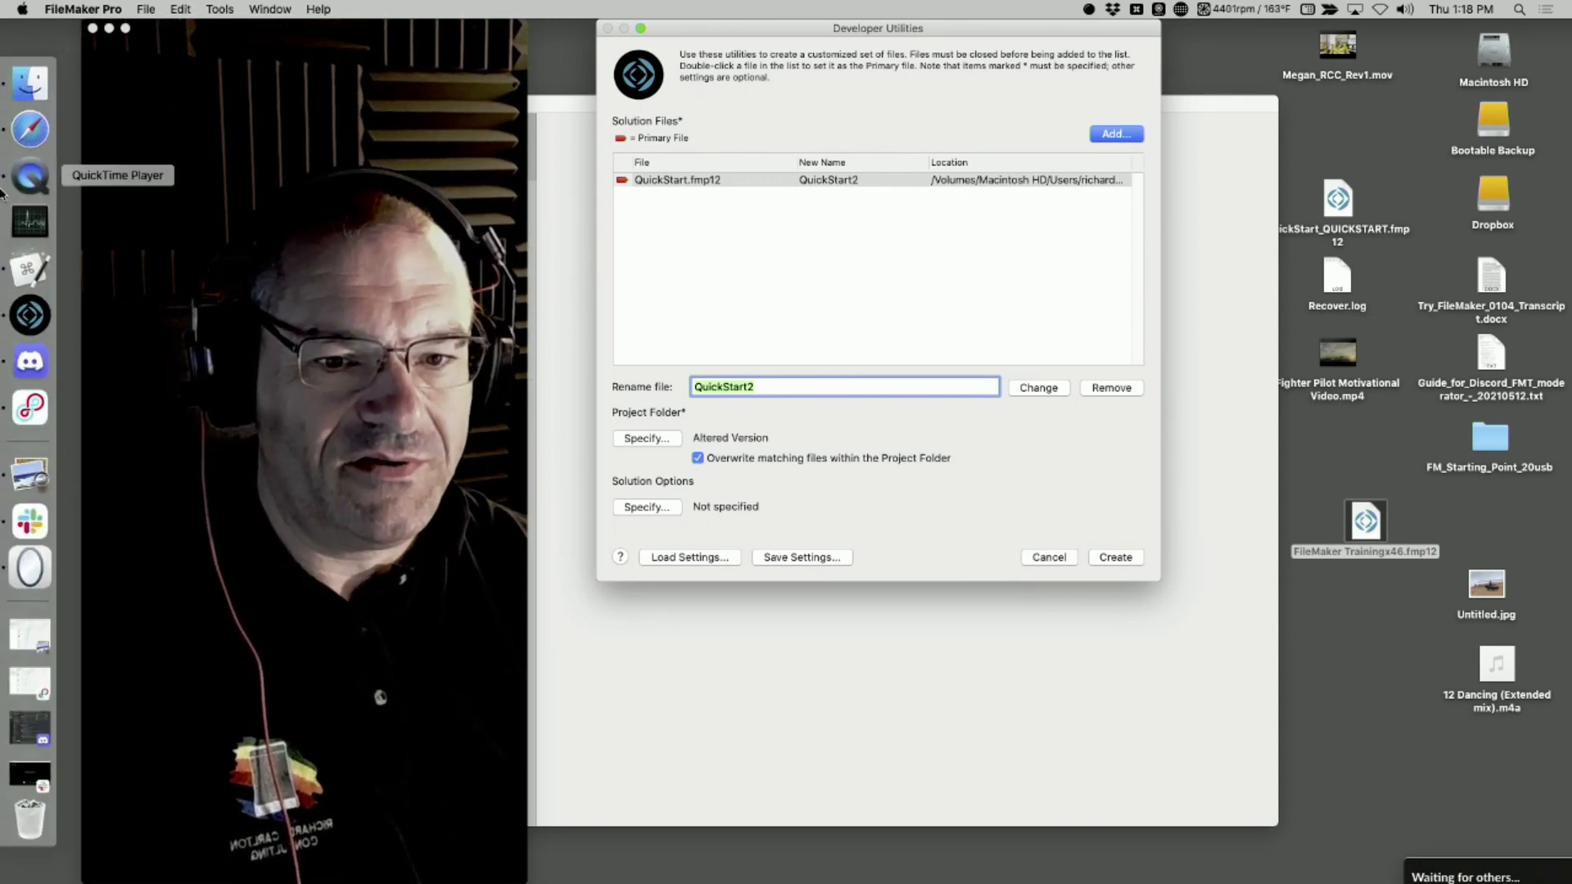
pyautogui.rightClick(1404, 552)
pyautogui.moveTo(1253, 421)
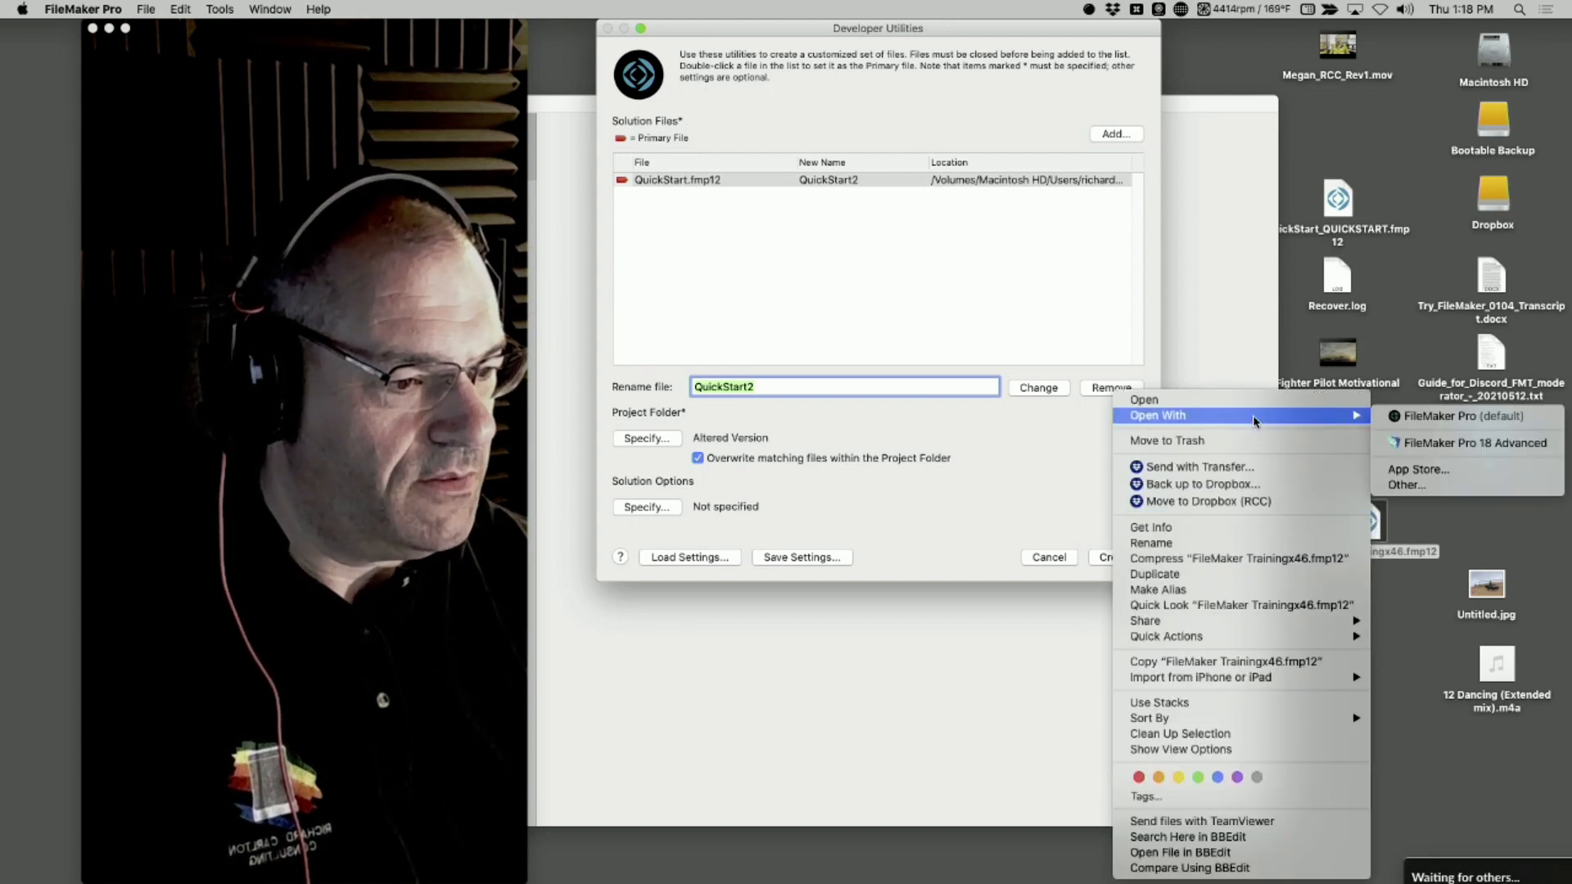
pyautogui.click(1489, 442)
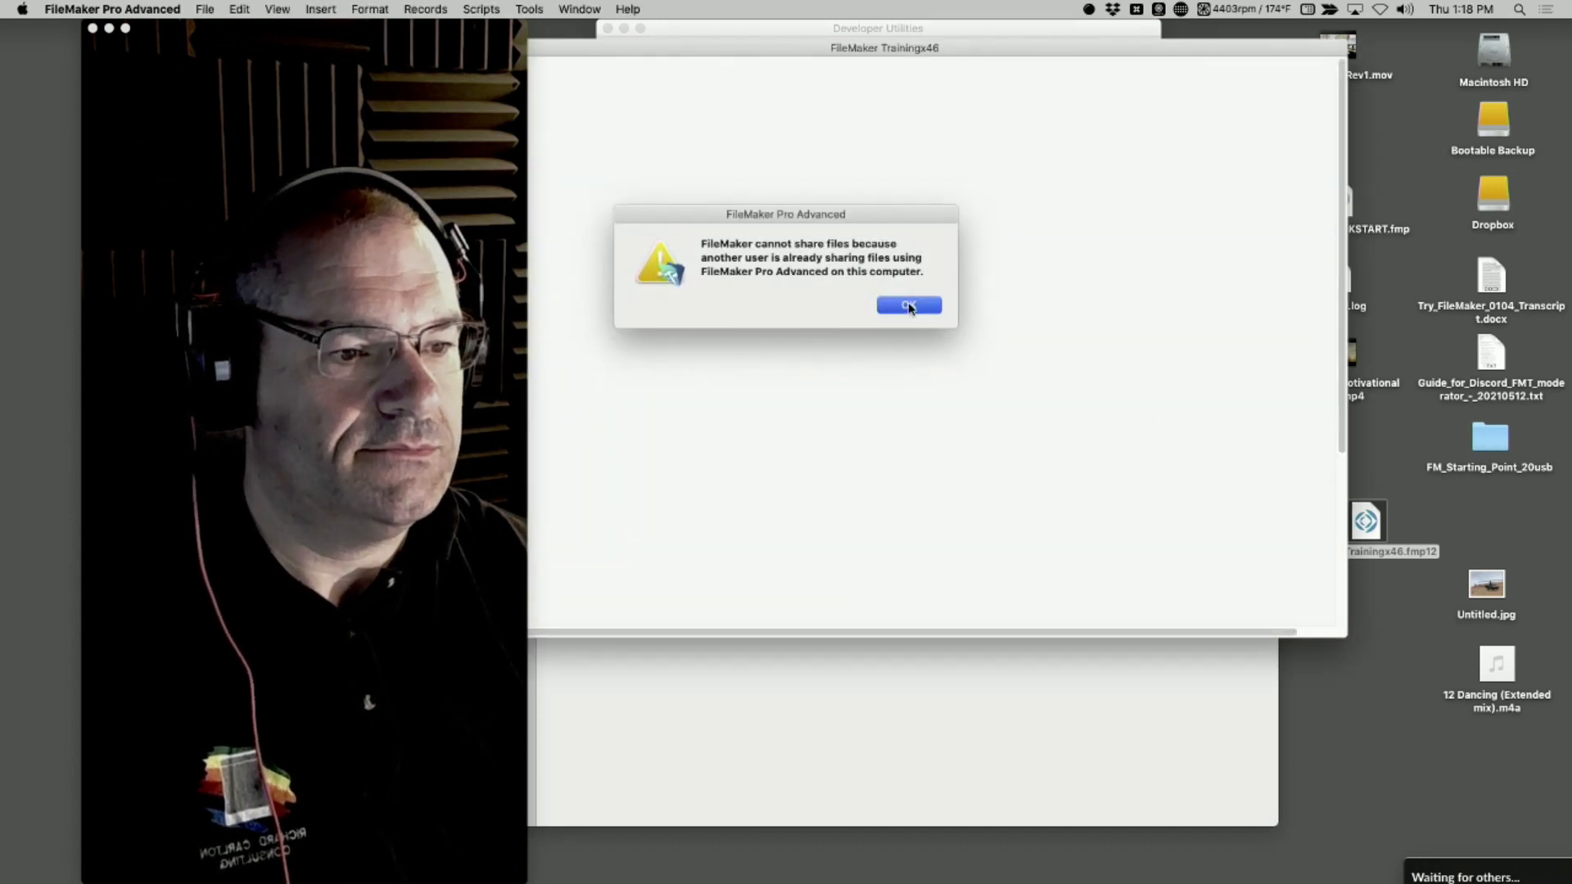
pyautogui.click(909, 307)
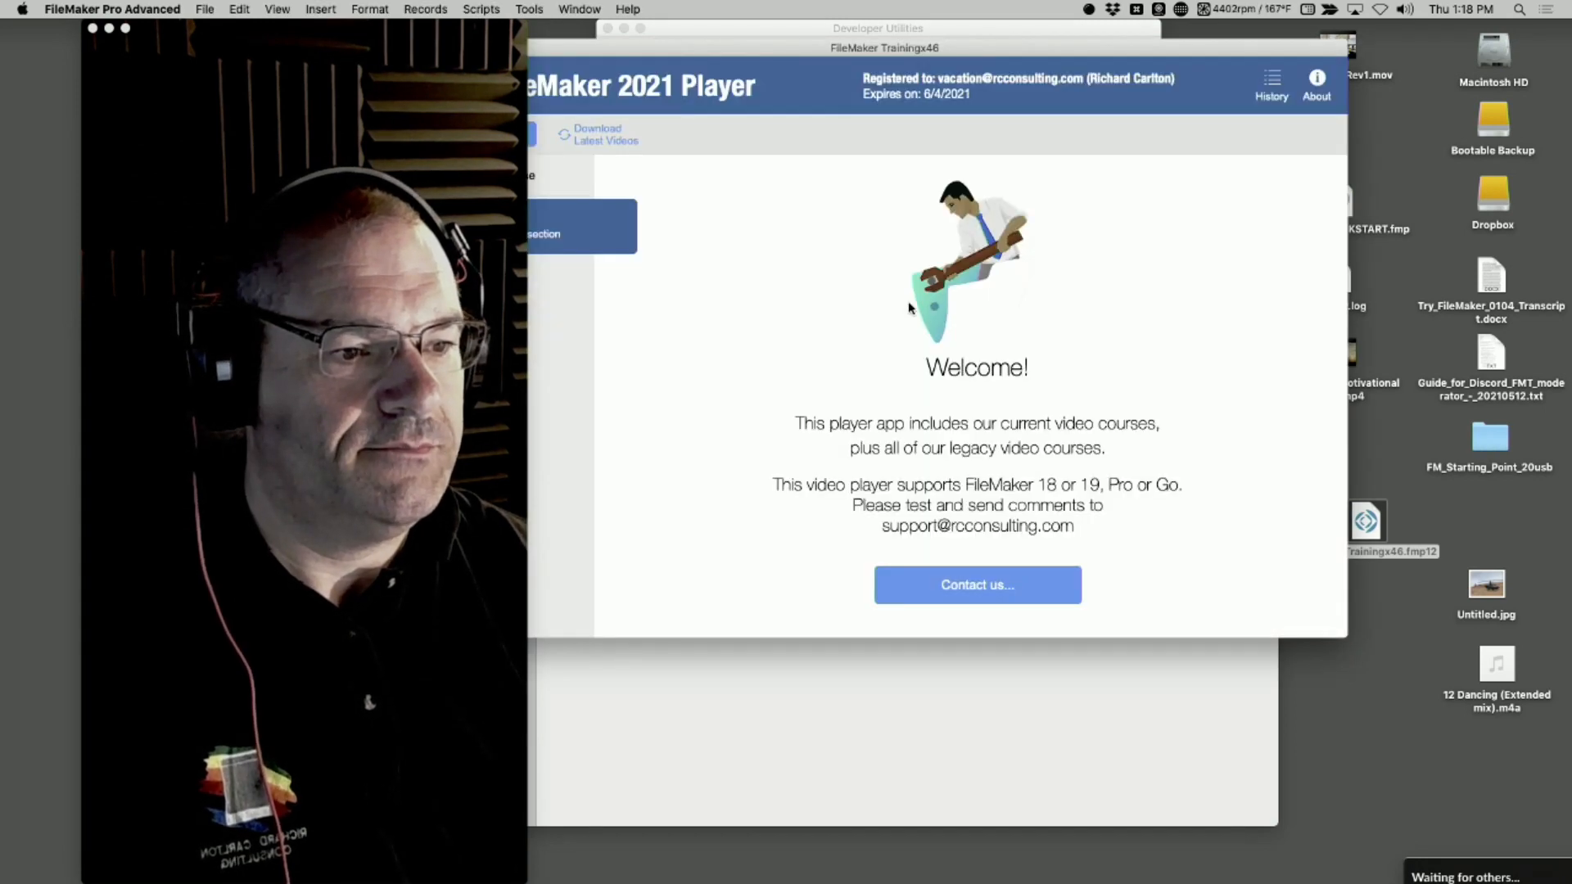
pyautogui.moveTo(983, 54); pyautogui.dragTo(1170, 171)
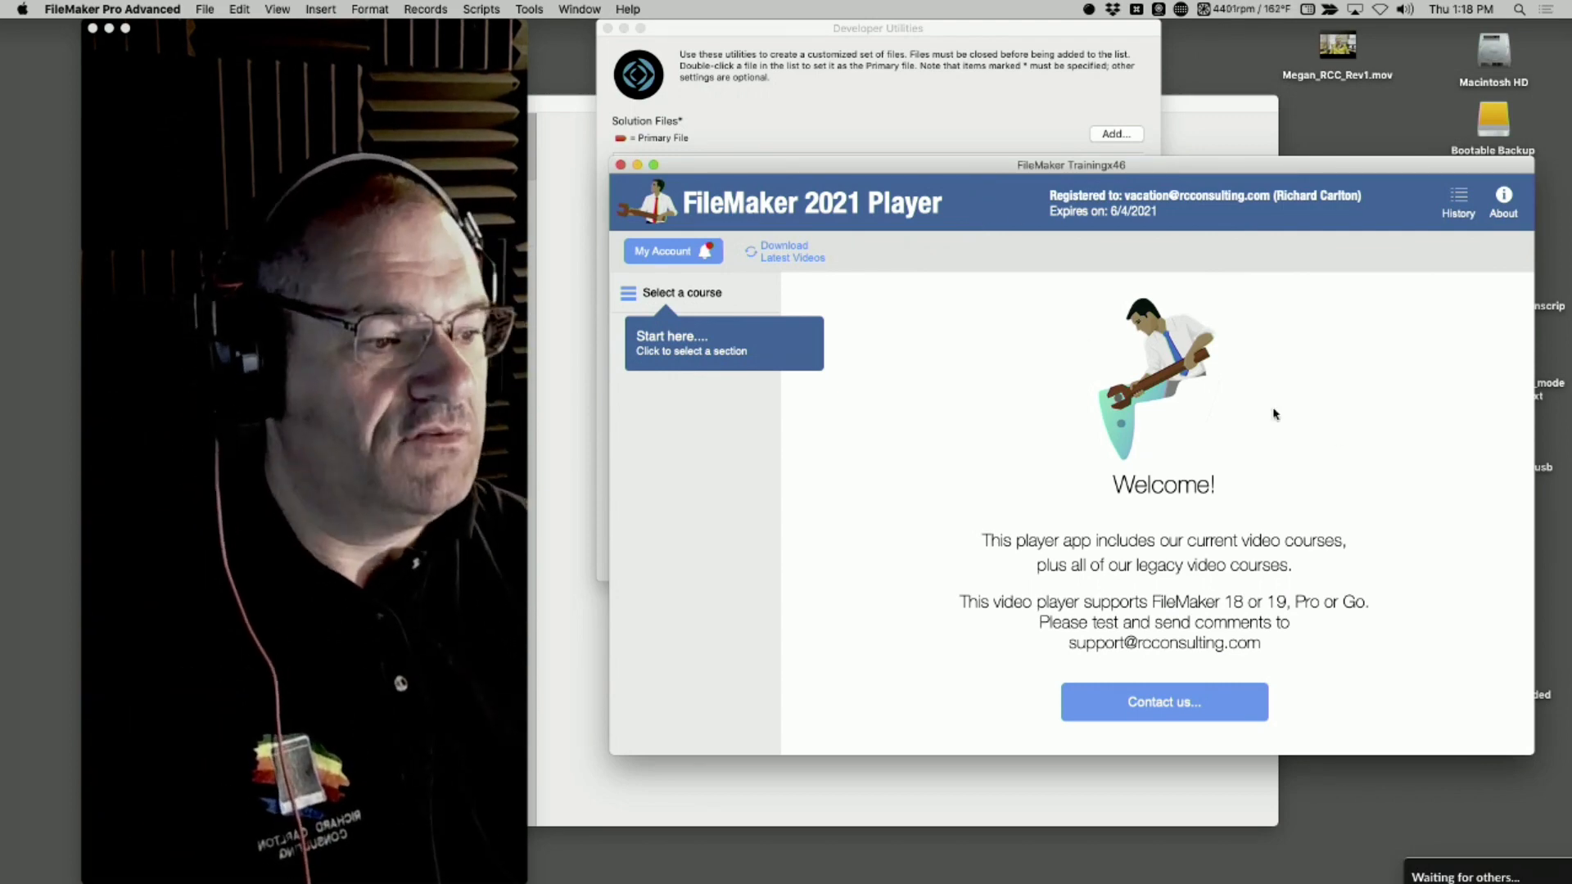
pyautogui.press('super+w')
# Bring up the account sign-in dialog for FileMaker Trainingx46.fmp12 in FileMaker Pro 18 Advanced and cancel it
pyautogui.rightClick(1369, 521)
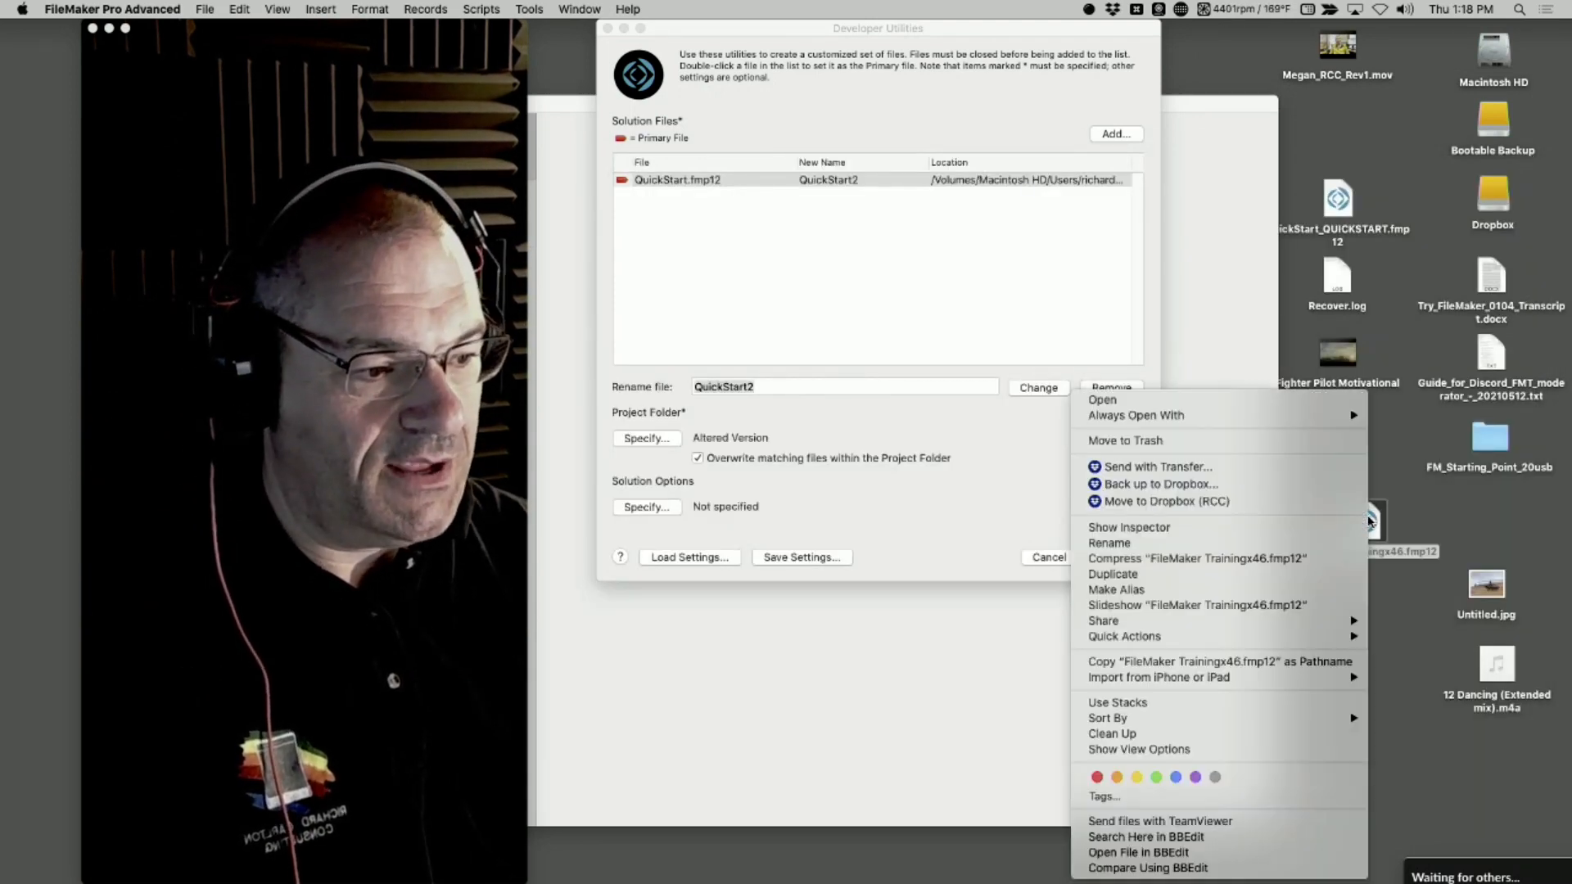
pyautogui.moveTo(1223, 416)
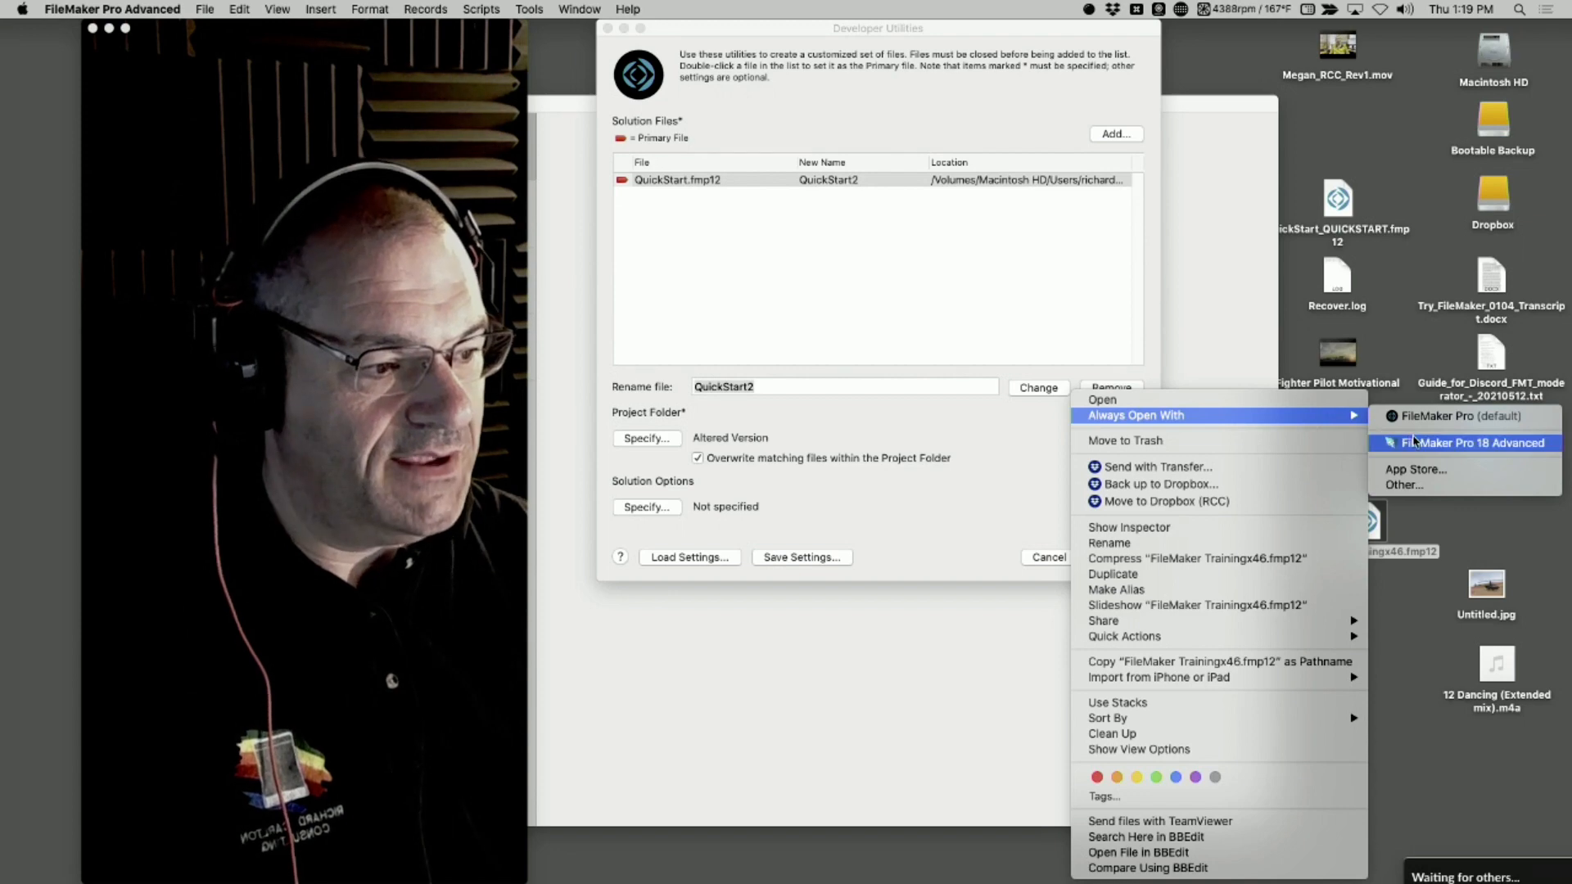
pyautogui.click(1415, 443)
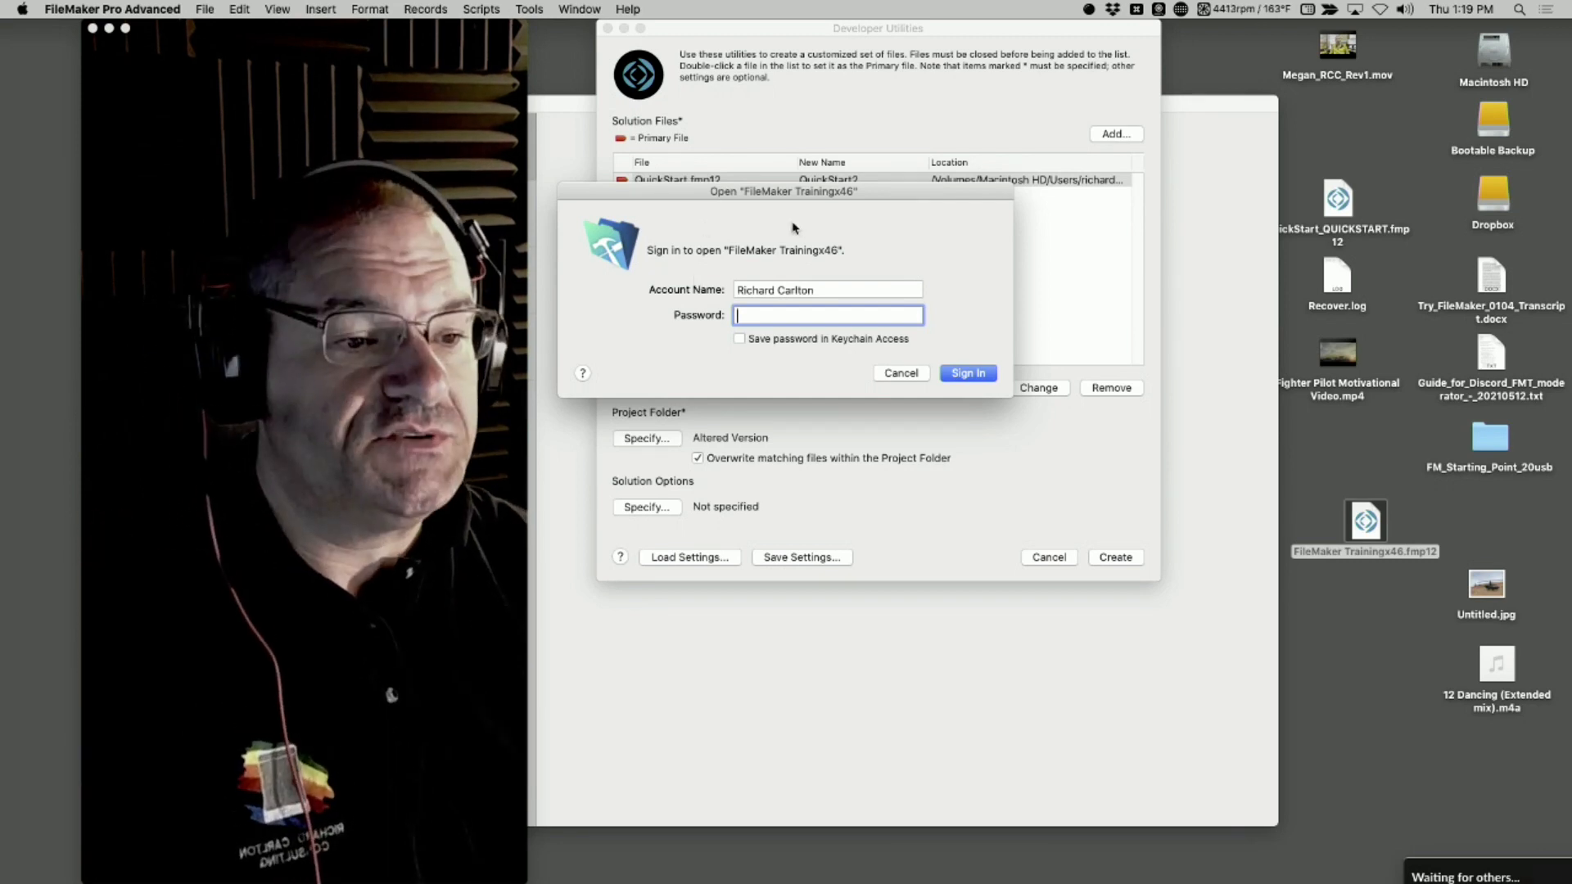
pyautogui.click(901, 373)
# Reopen FileMaker Trainingx46.fmp12 with FileMaker Pro 18 Advanced and check which Manage commands are available in it
pyautogui.click(1365, 521)
pyautogui.rightClick(1365, 520)
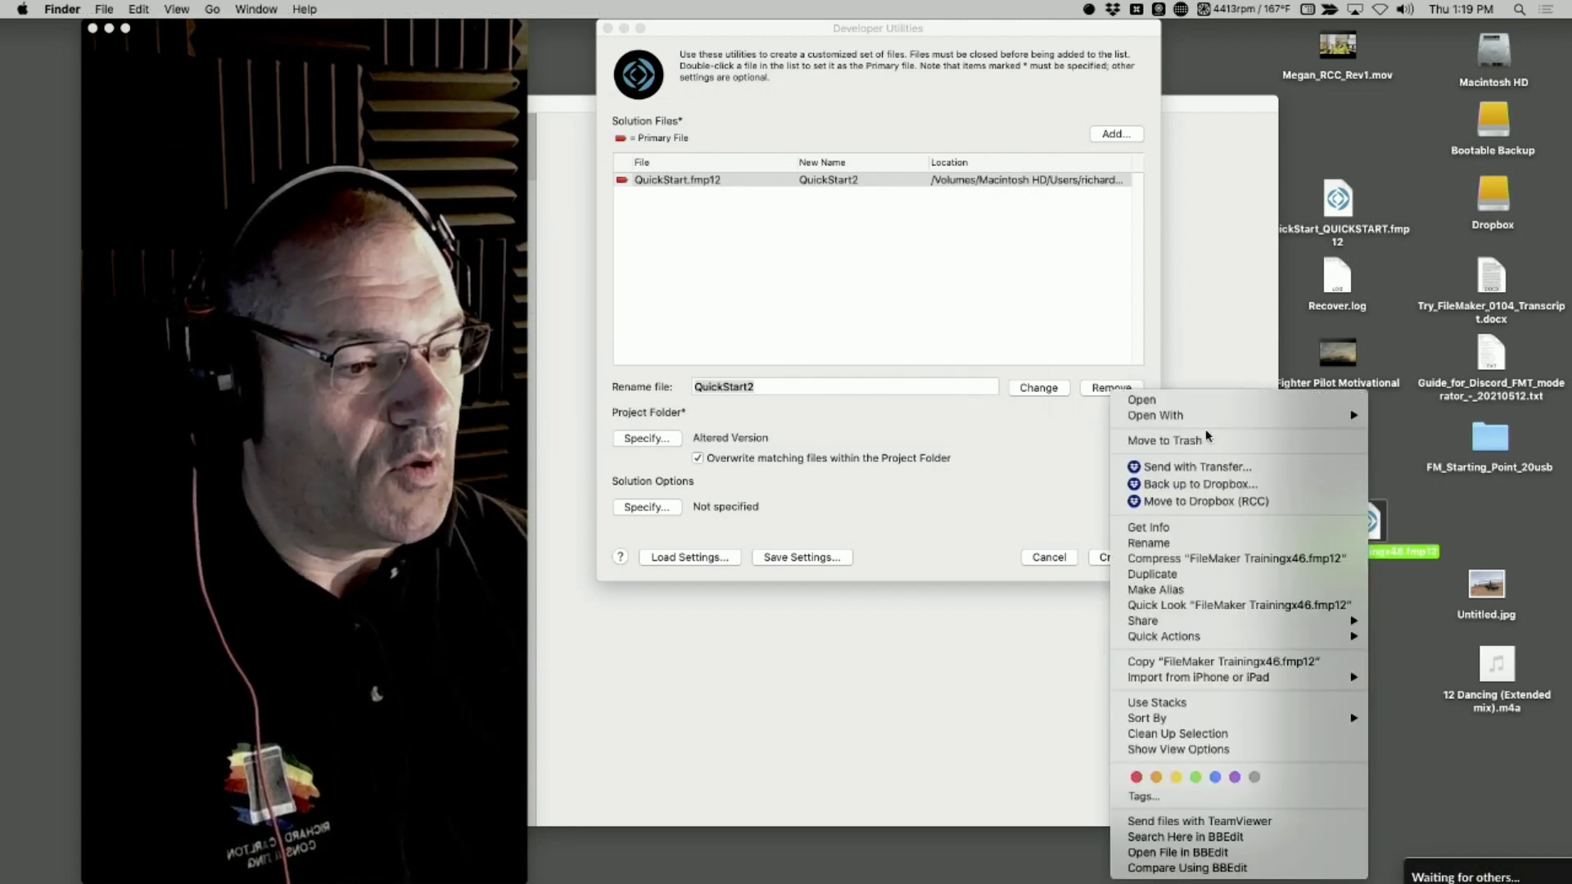
pyautogui.moveTo(1254, 421)
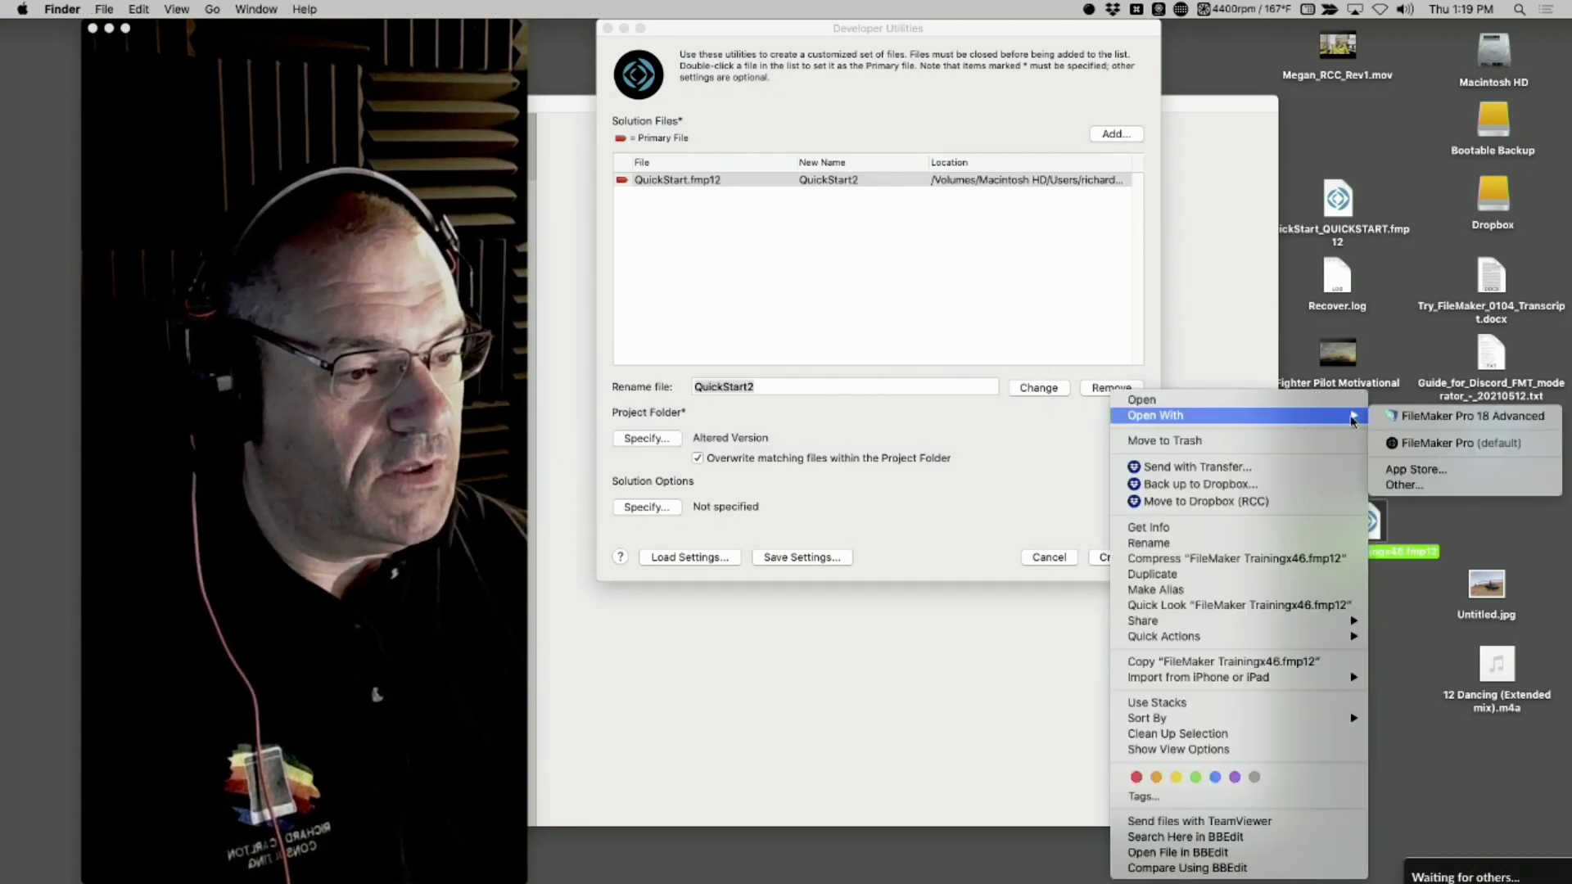
pyautogui.click(1426, 417)
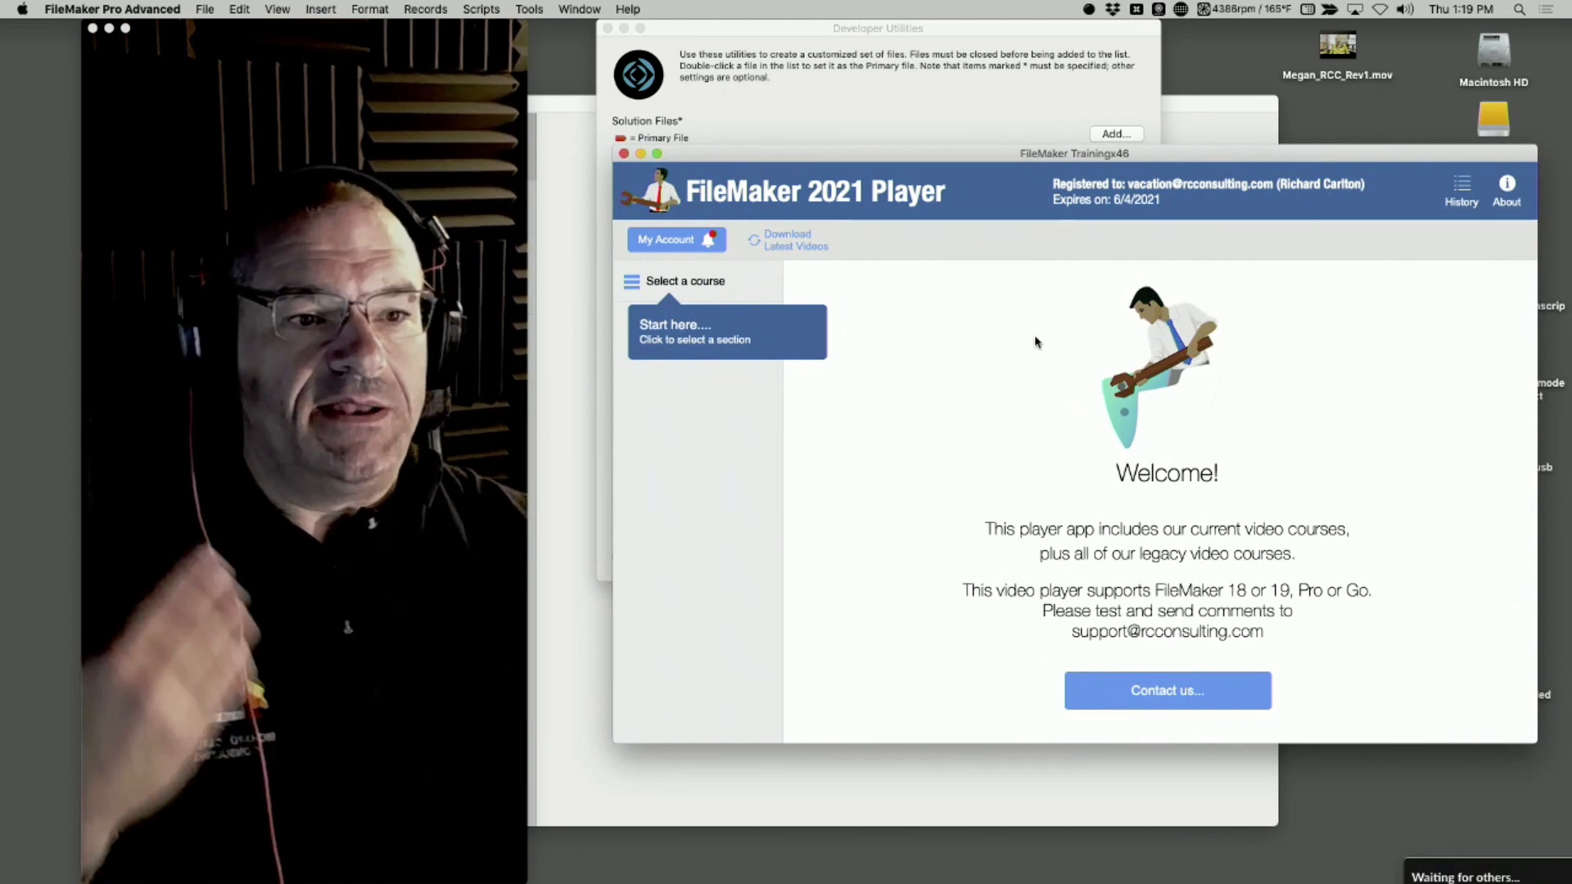
pyautogui.click(205, 9)
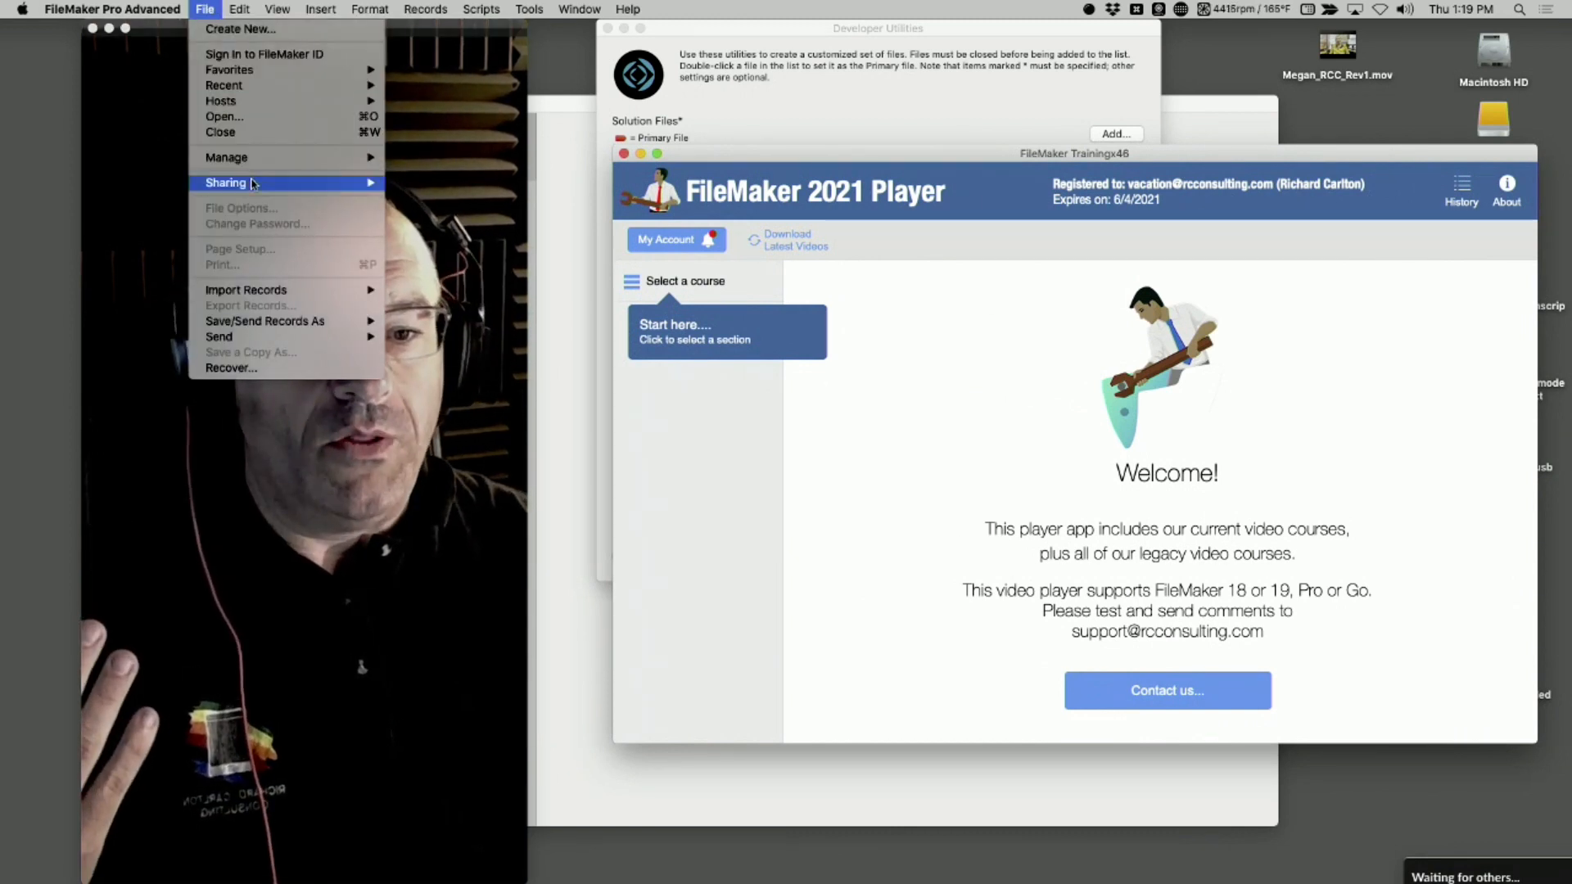
pyautogui.moveTo(252, 184)
pyautogui.moveTo(262, 158)
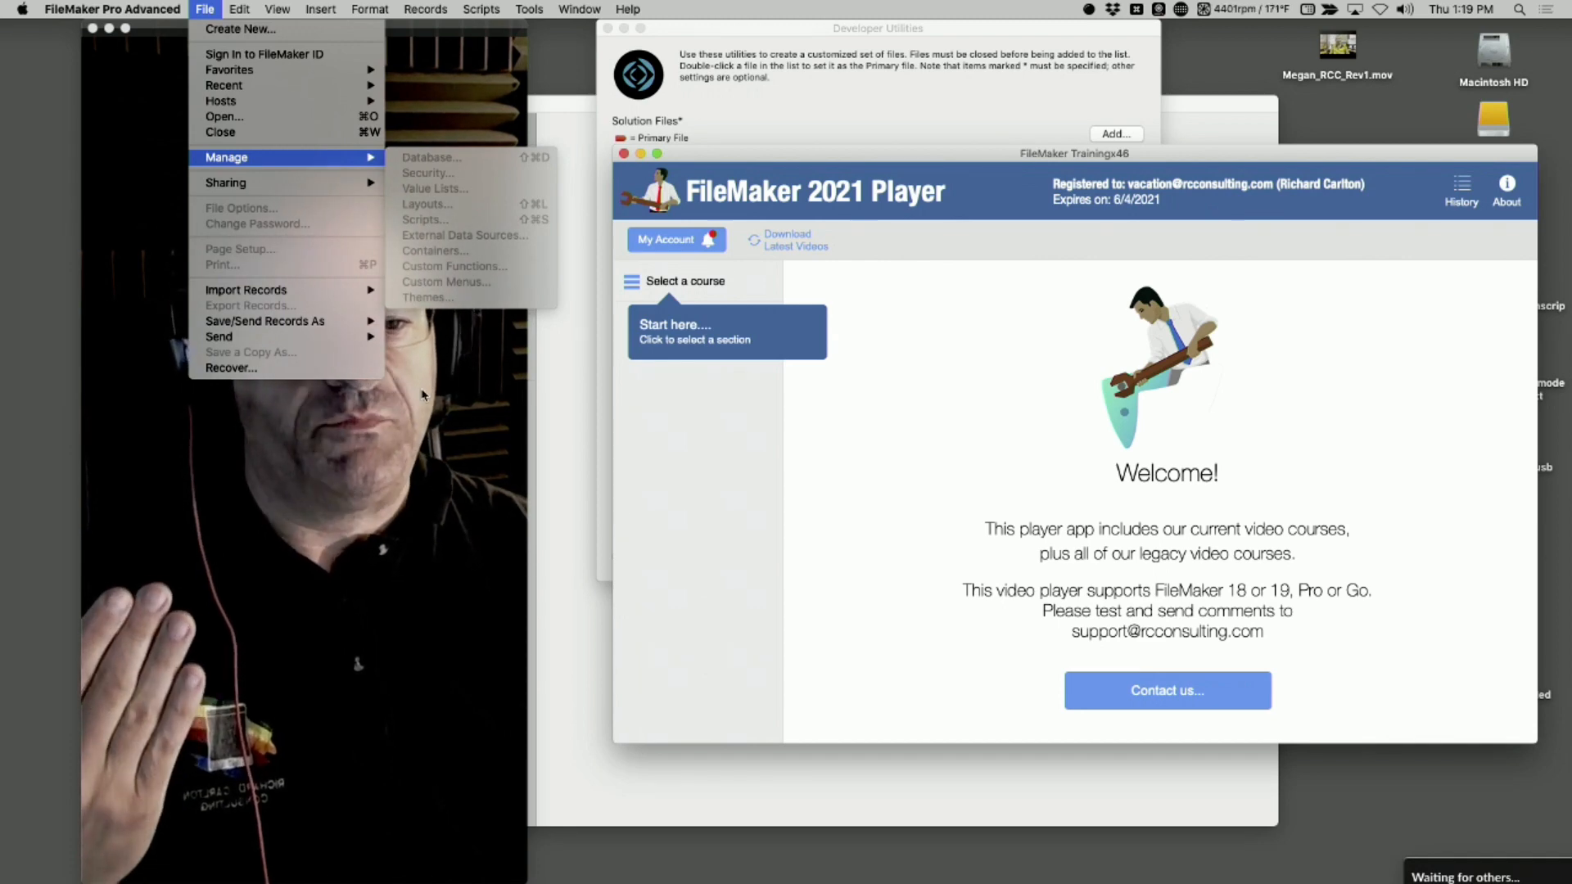
pyautogui.click(665, 128)
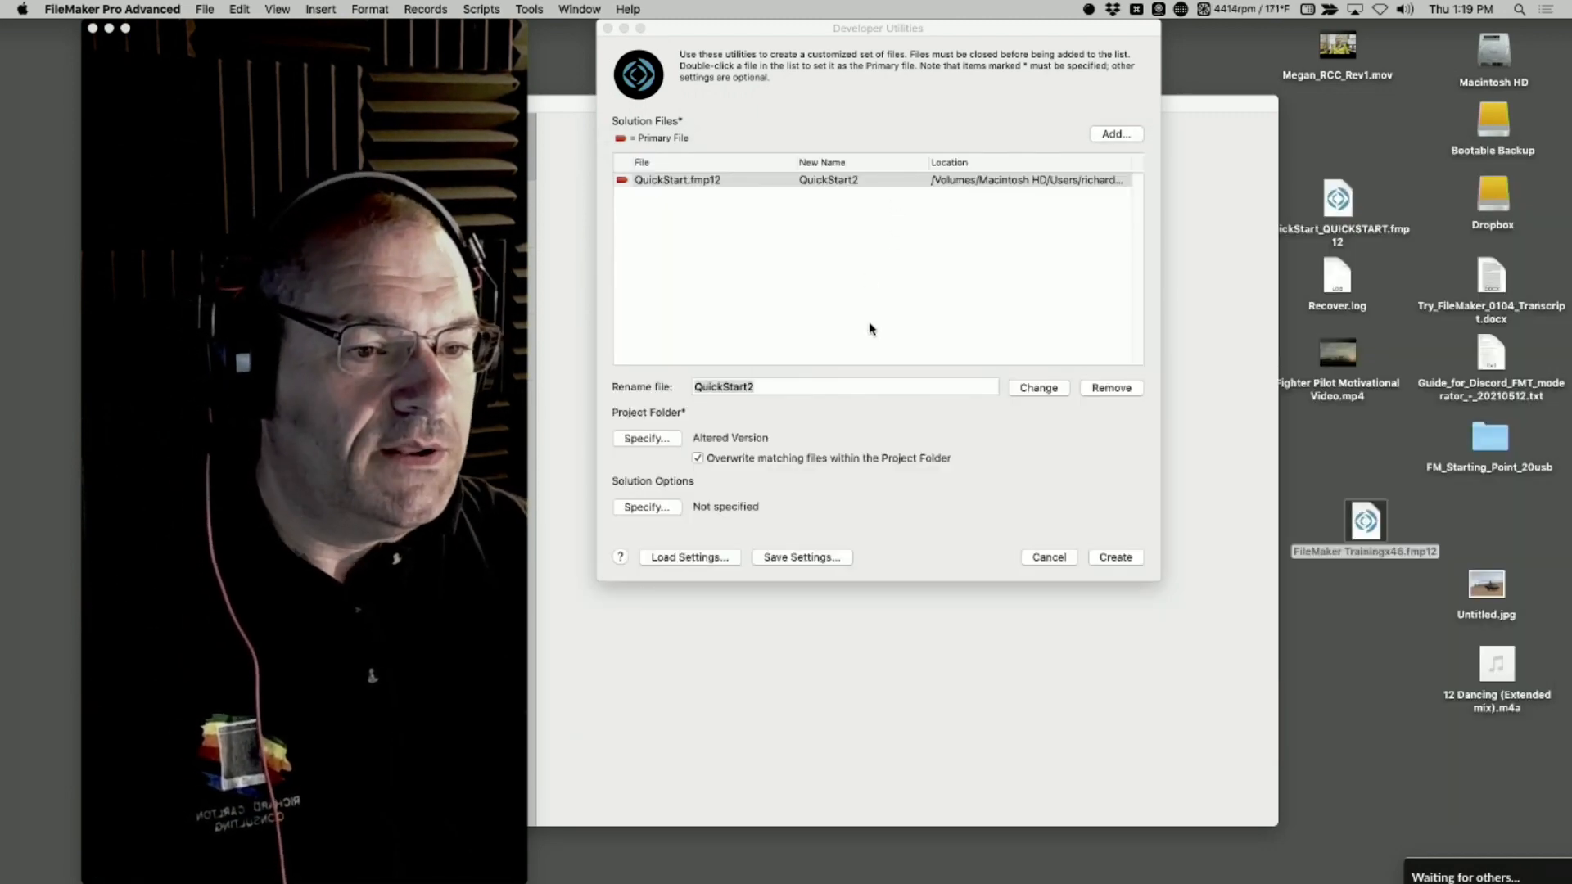
# Back in Developer Utilities, enable Kiosk mode for non-admin accounts in the solution options and create the QuickStart2 file
pyautogui.click(786, 244)
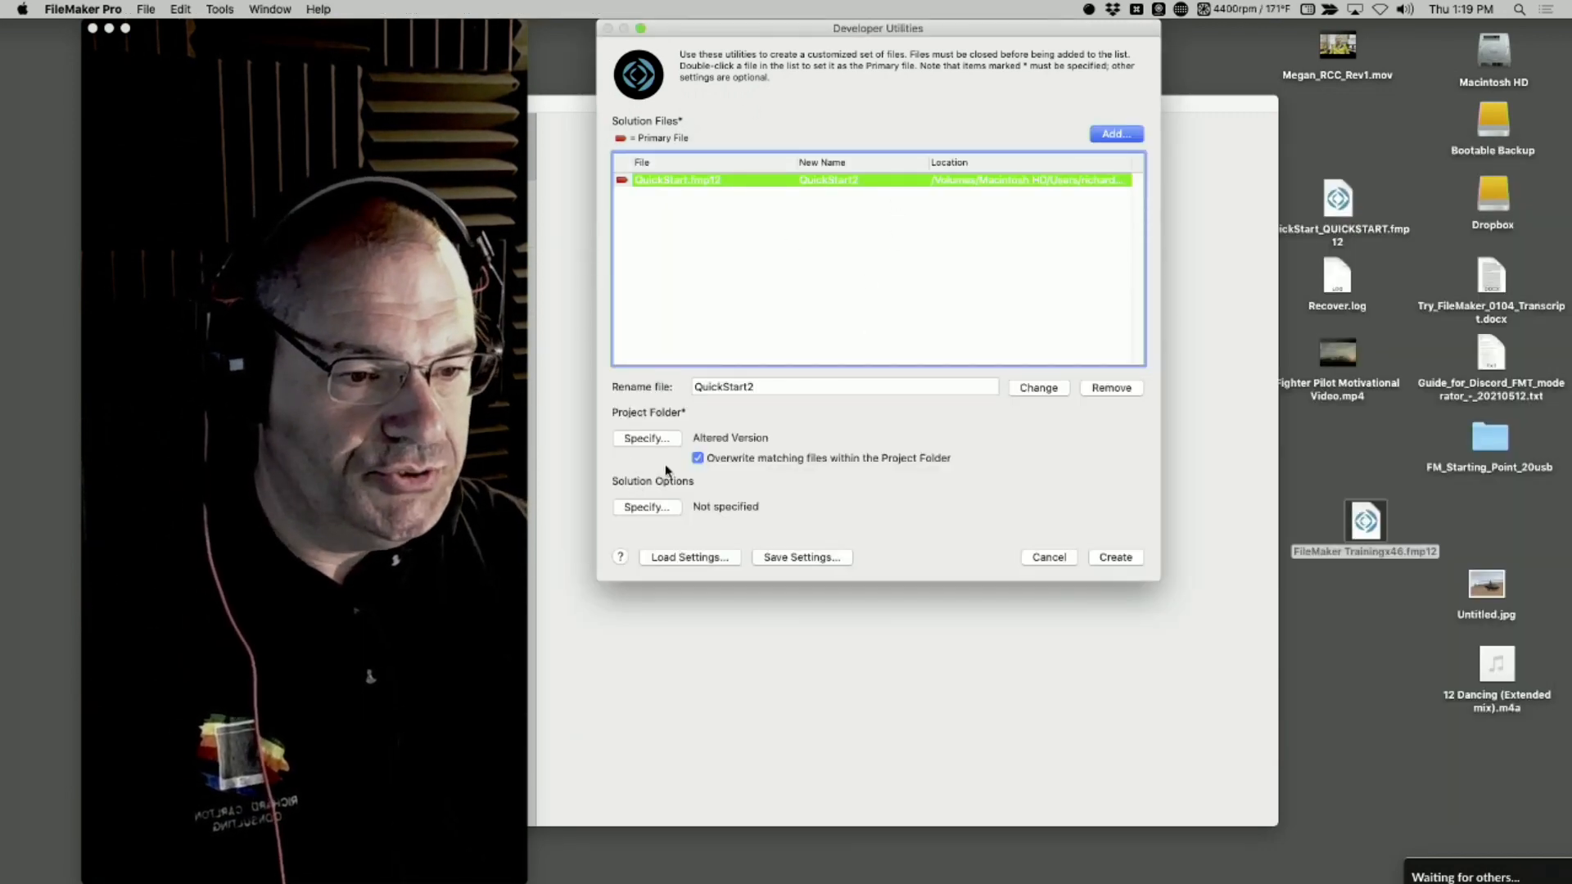
pyautogui.click(670, 508)
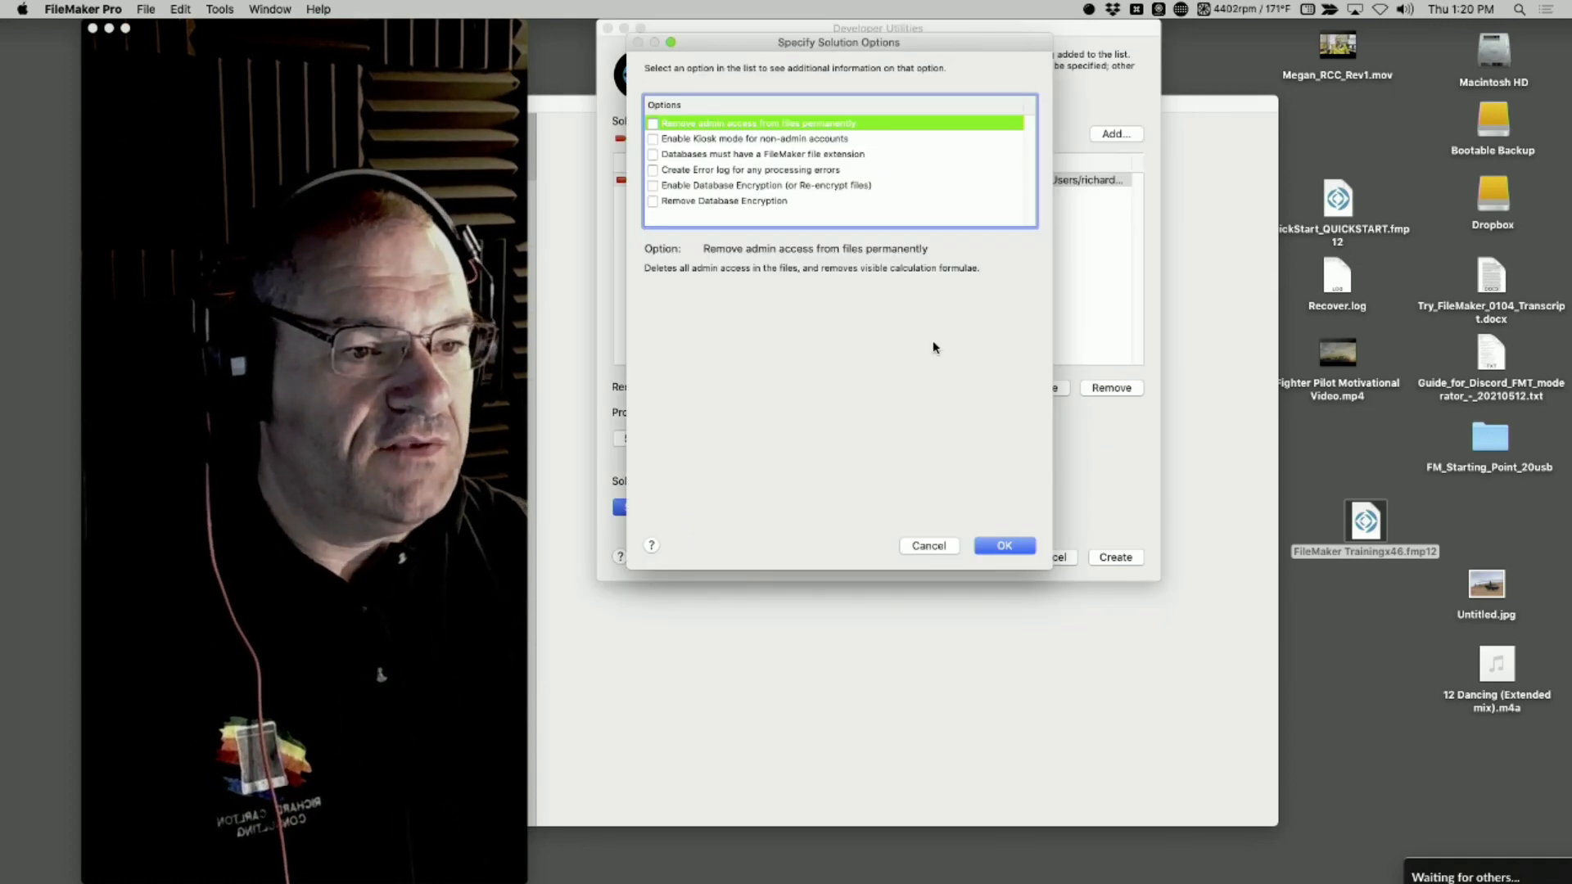
pyautogui.click(699, 140)
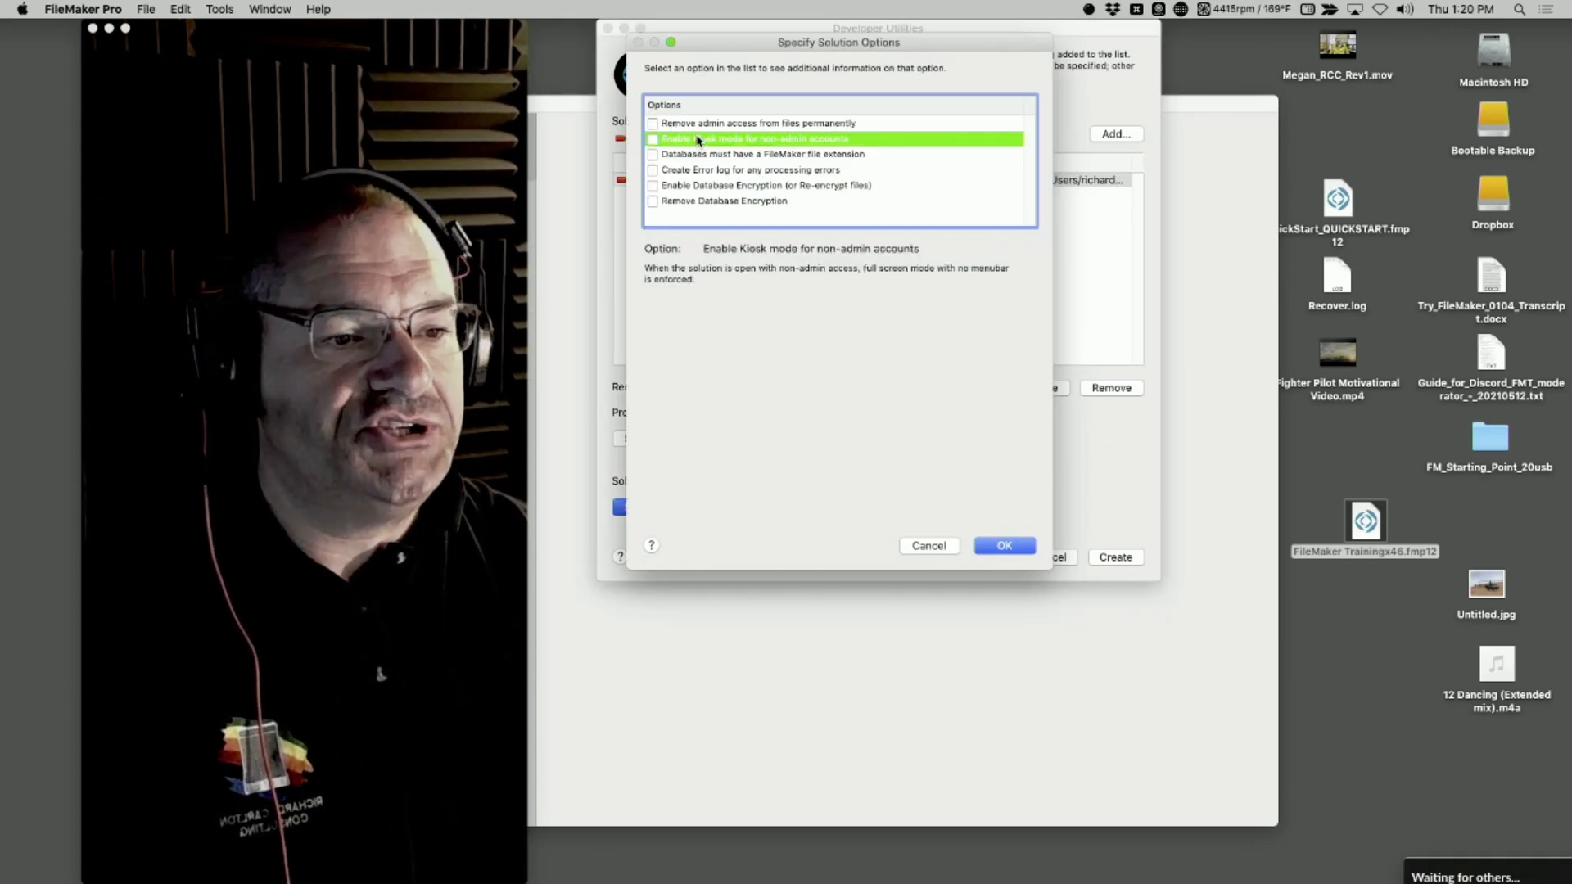
pyautogui.click(653, 139)
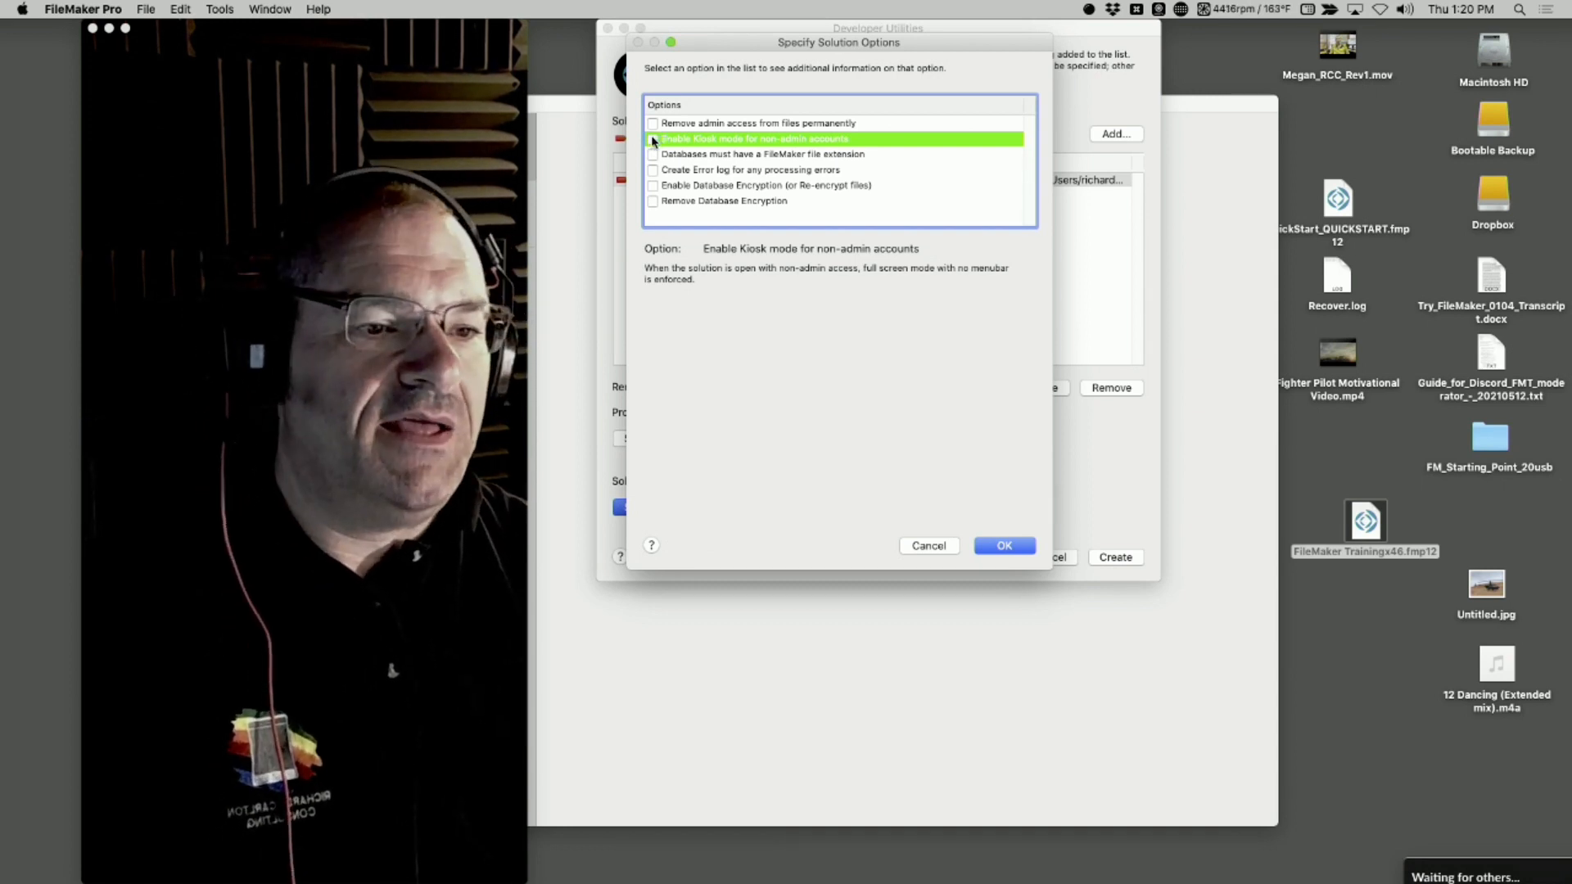
pyautogui.click(653, 139)
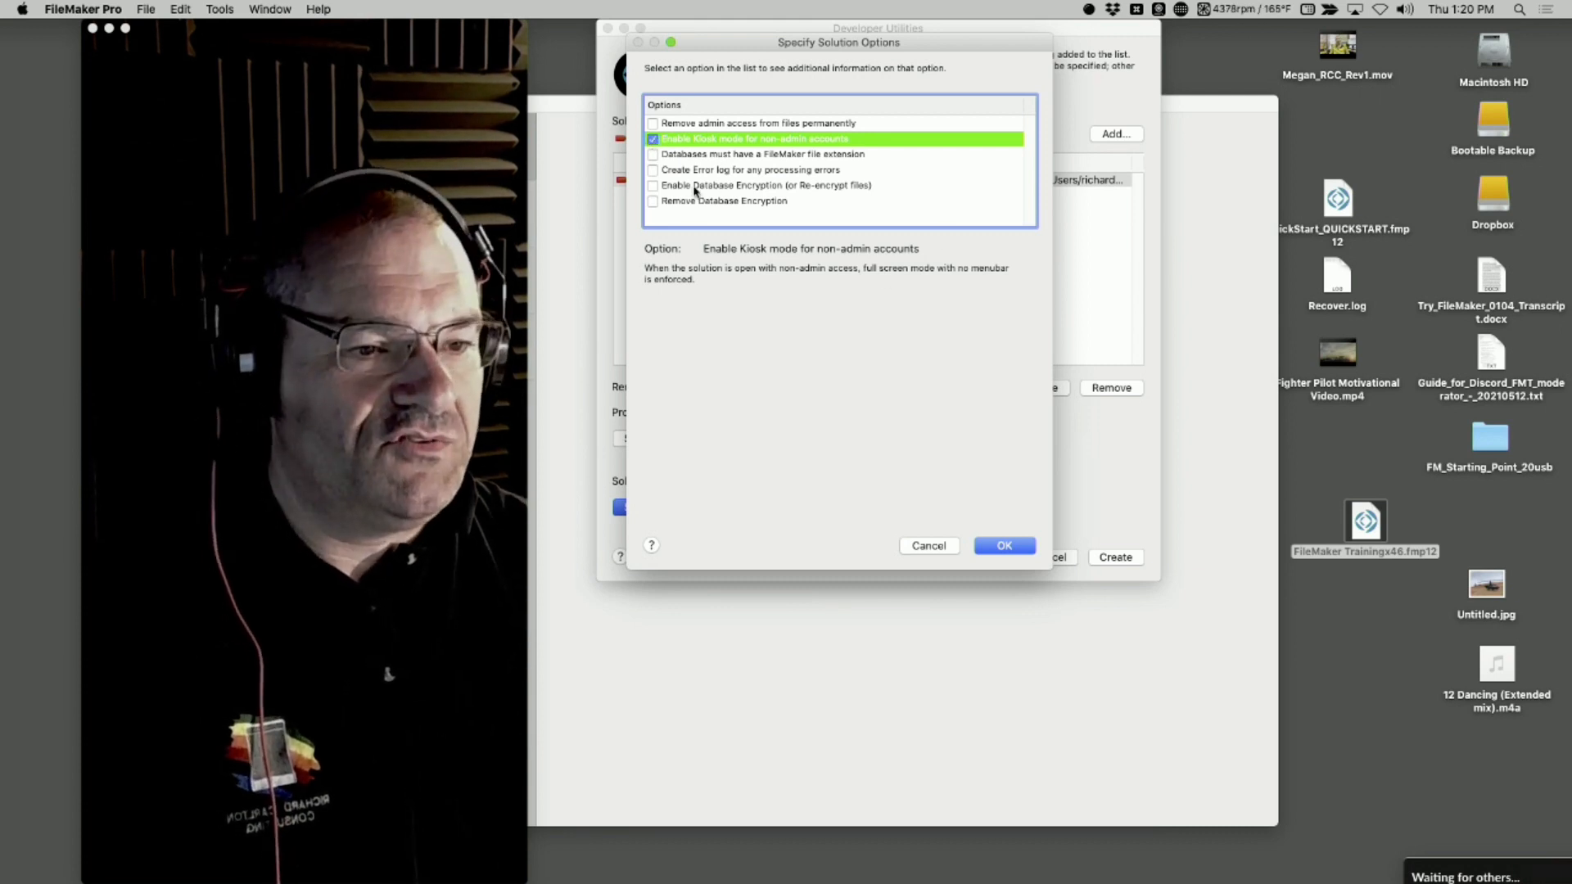
pyautogui.click(1000, 549)
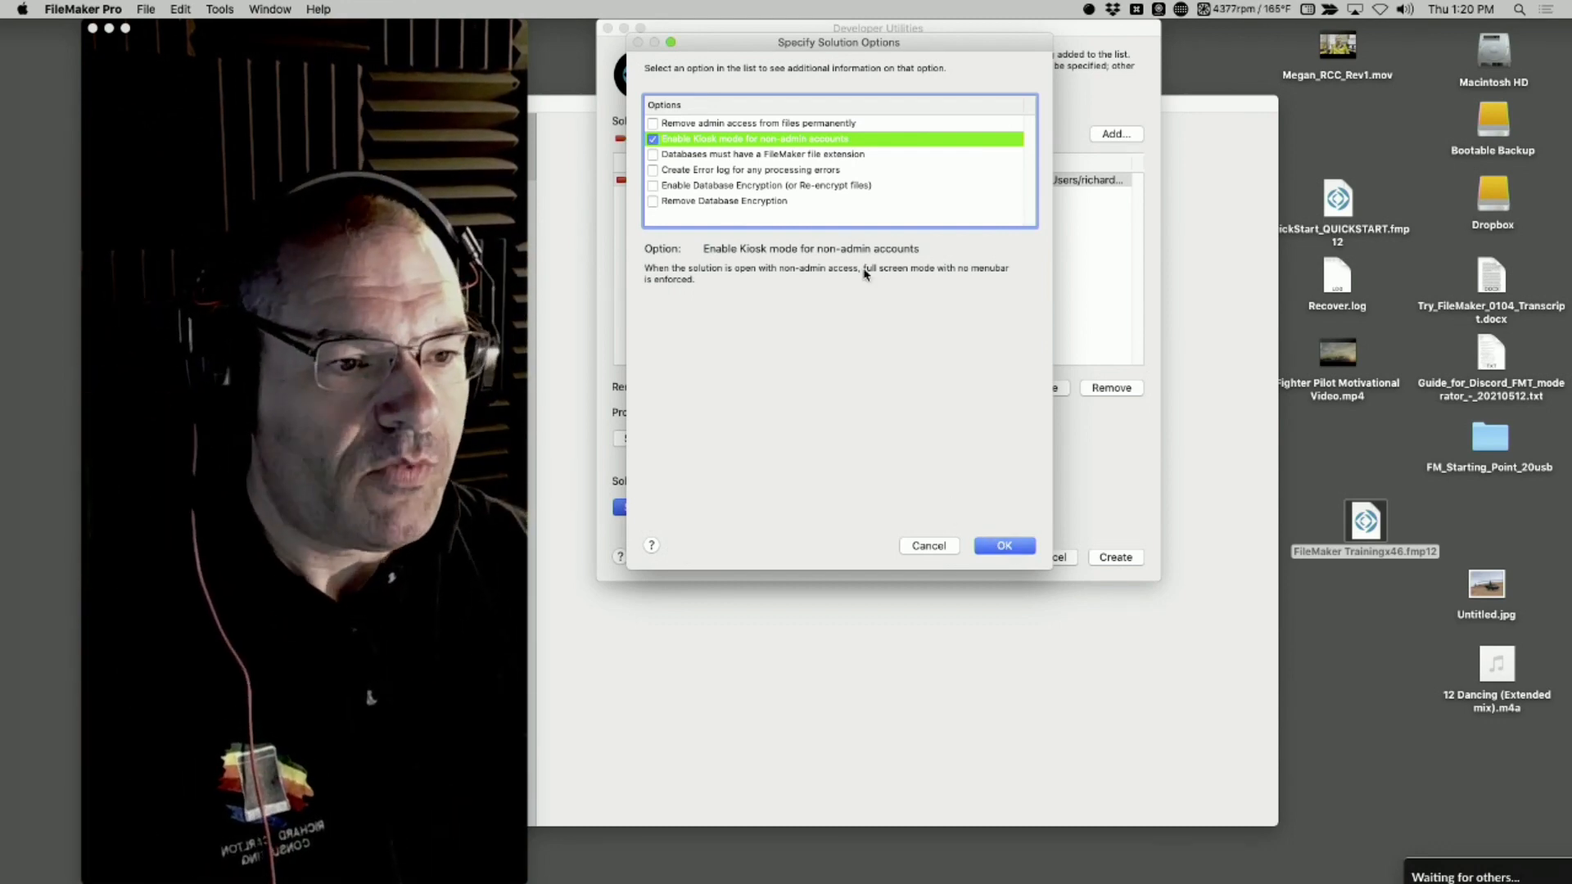
pyautogui.click(1005, 545)
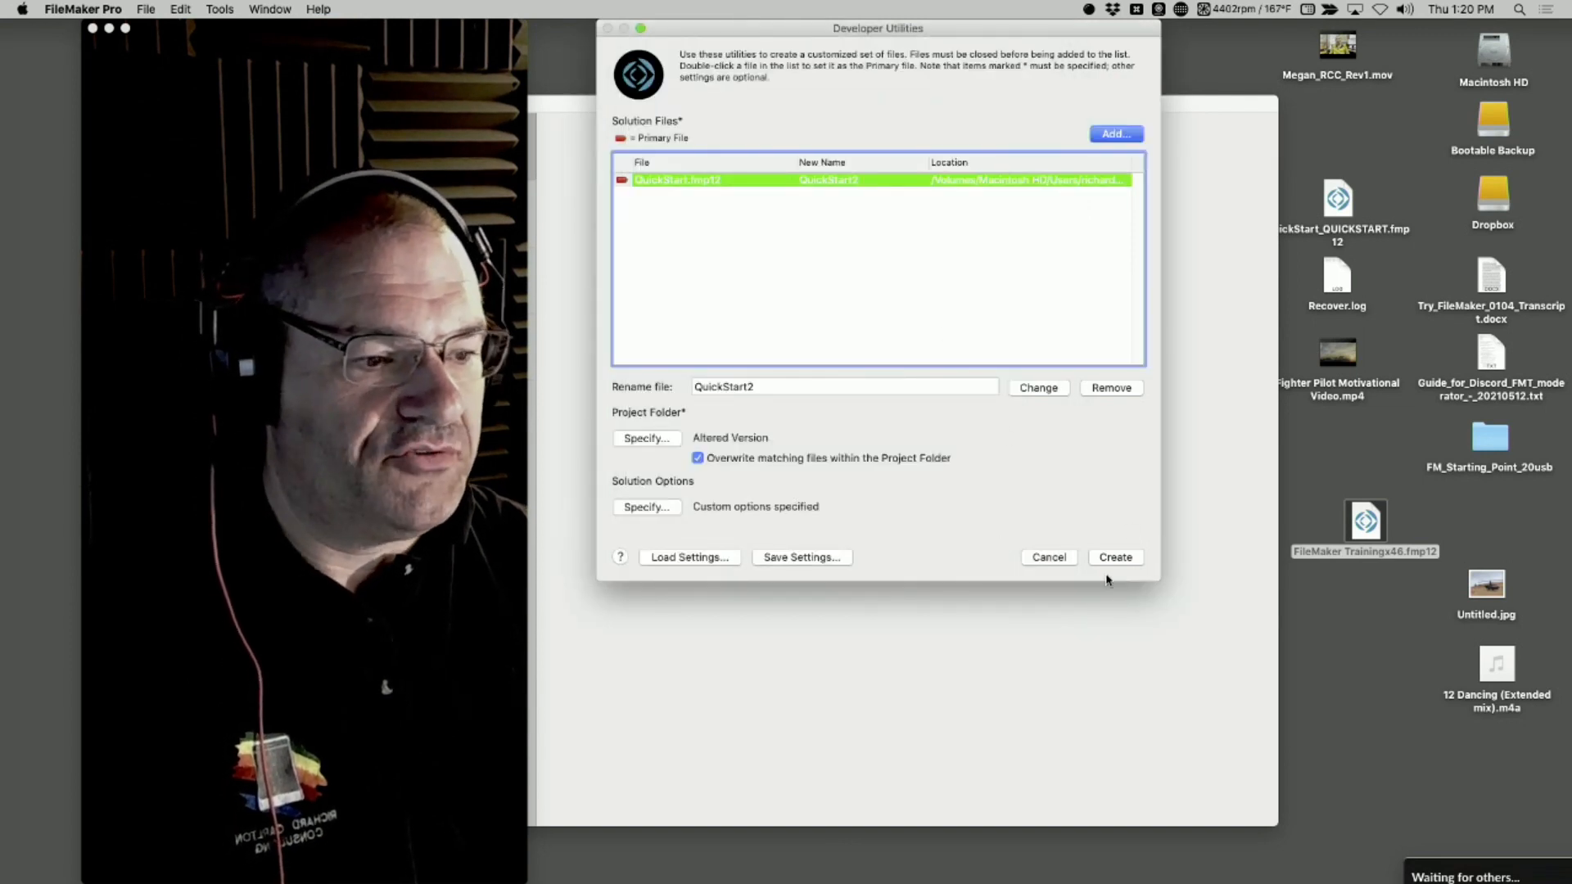
pyautogui.click(1110, 559)
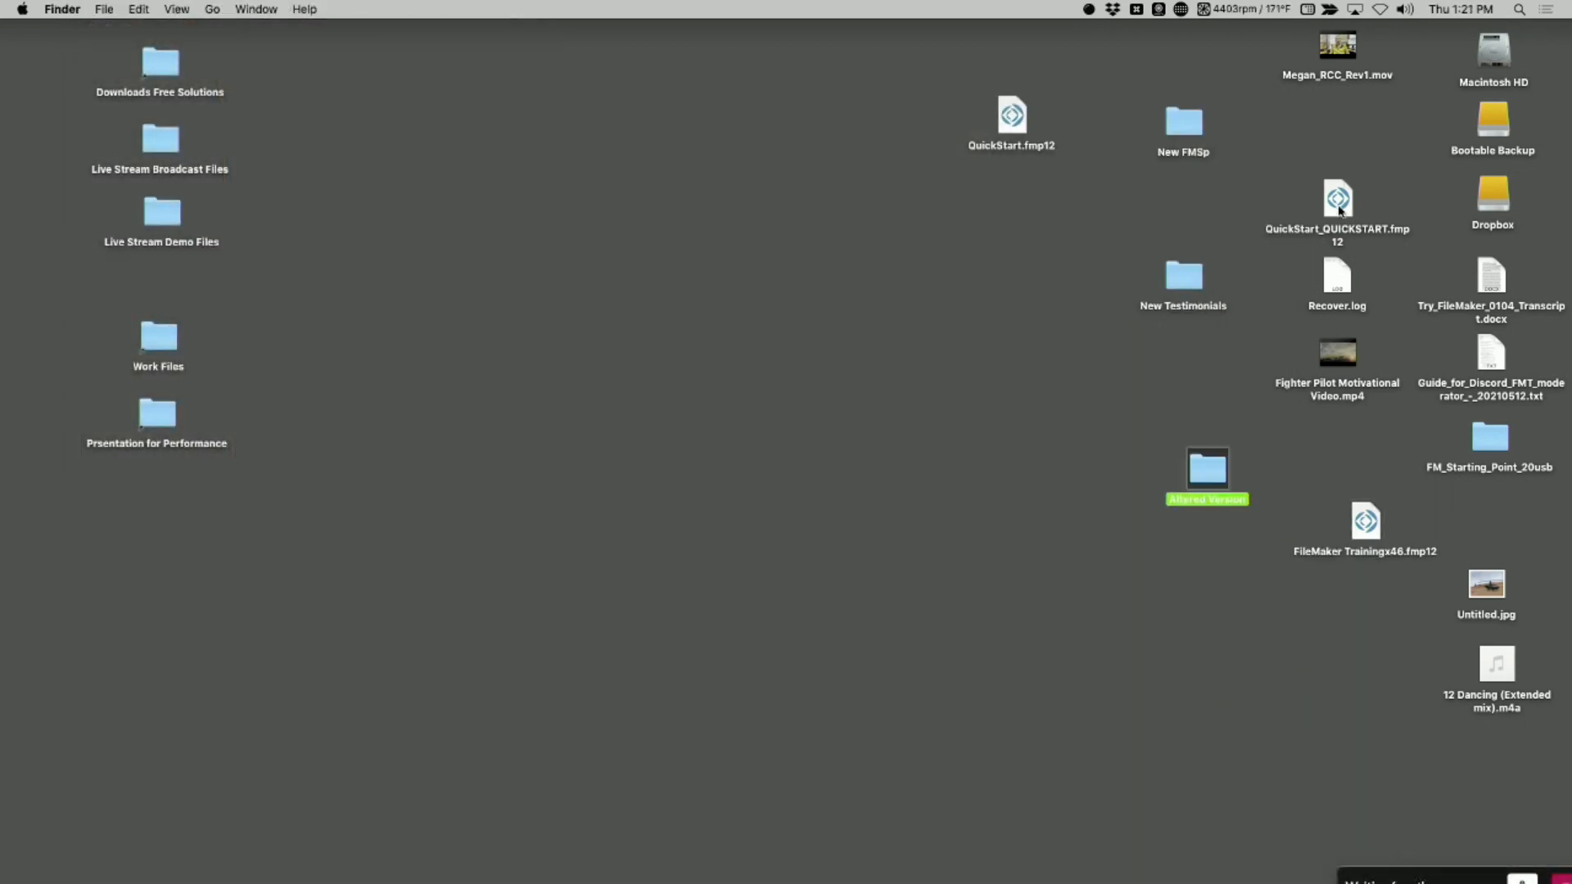
# Reposition QuickStart.fmp12 and the Altered Version folder near each other on the desktop, and check the folder's contents
pyautogui.moveTo(1011, 116); pyautogui.dragTo(972, 97)
pyautogui.moveTo(1227, 485); pyautogui.dragTo(984, 177)
pyautogui.doubleClick(984, 176)
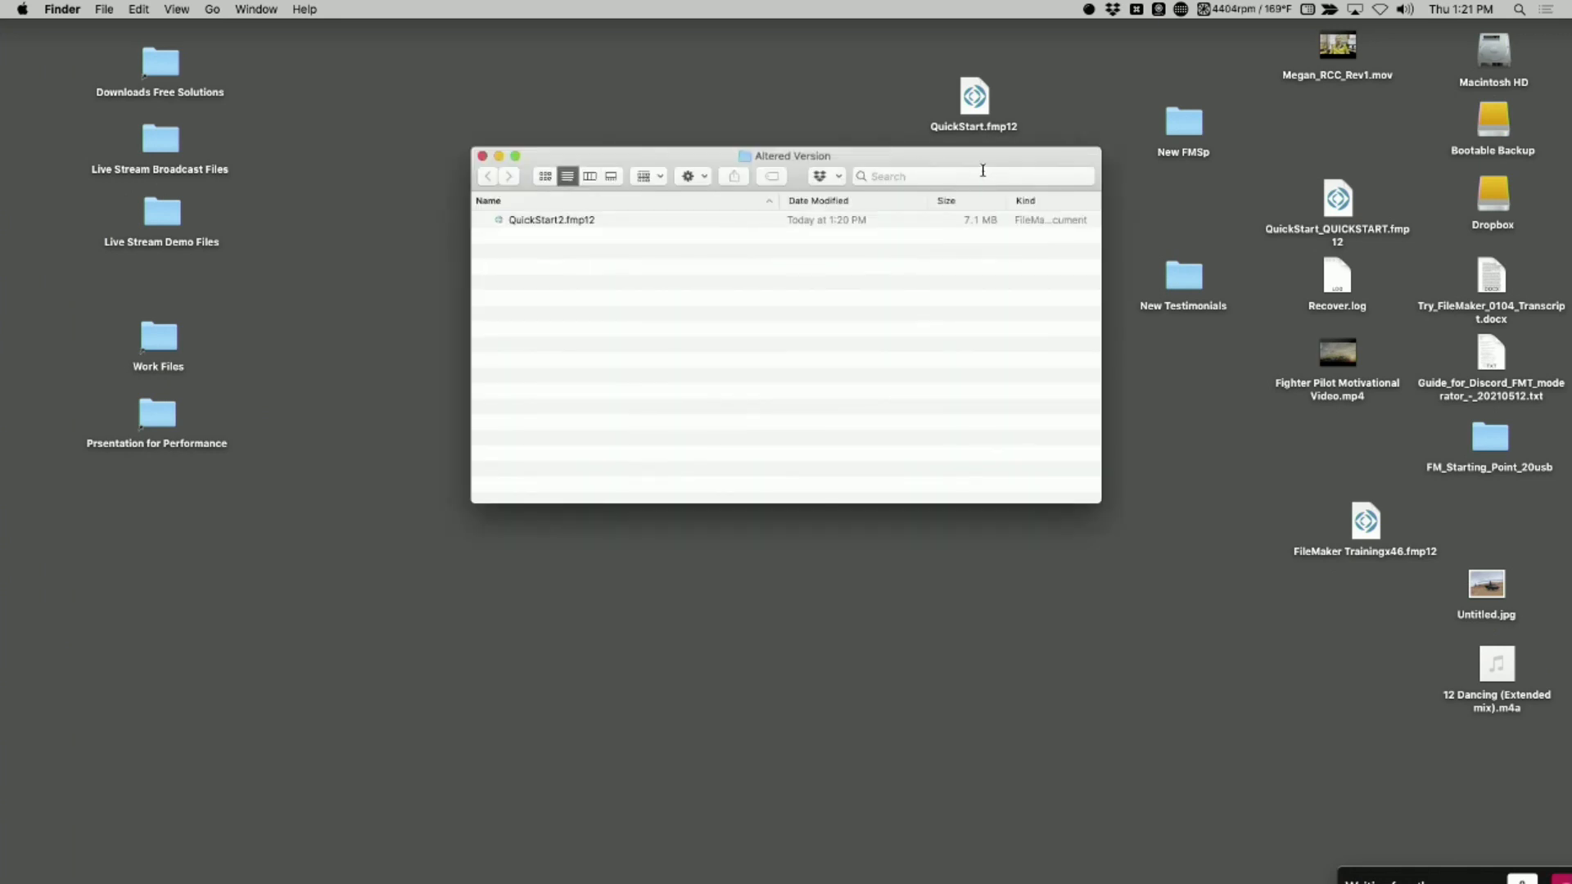
pyautogui.press('super+w')
# Open QuickStart.fmp12 from the desktop, sign in as admin with the account password, and close the file
pyautogui.doubleClick(973, 96)
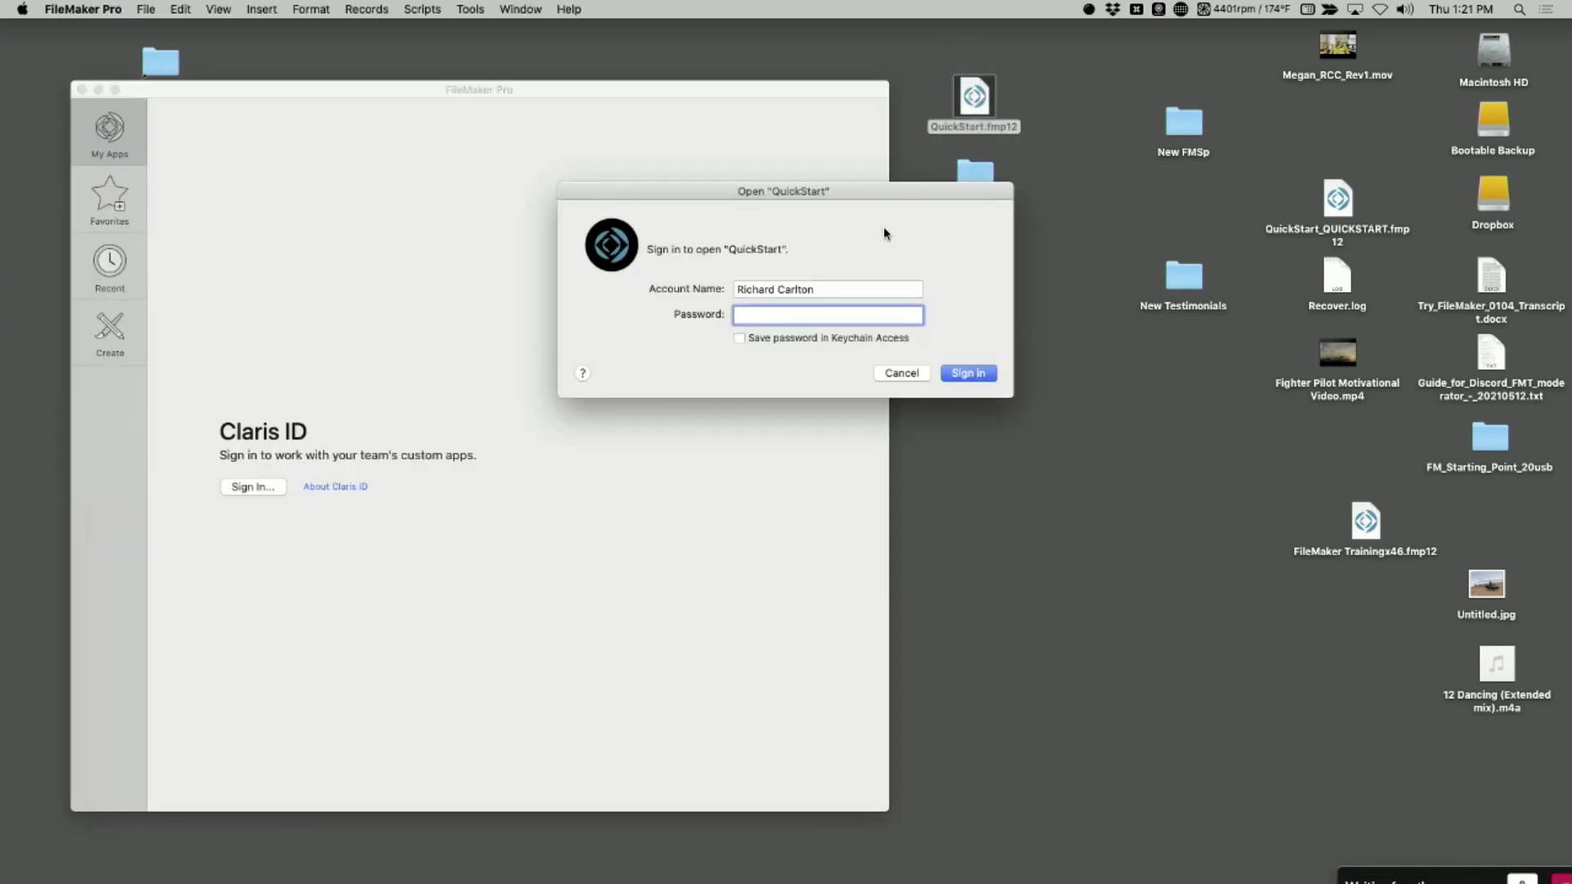
pyautogui.tripleClick(839, 288)
pyautogui.write('admin')
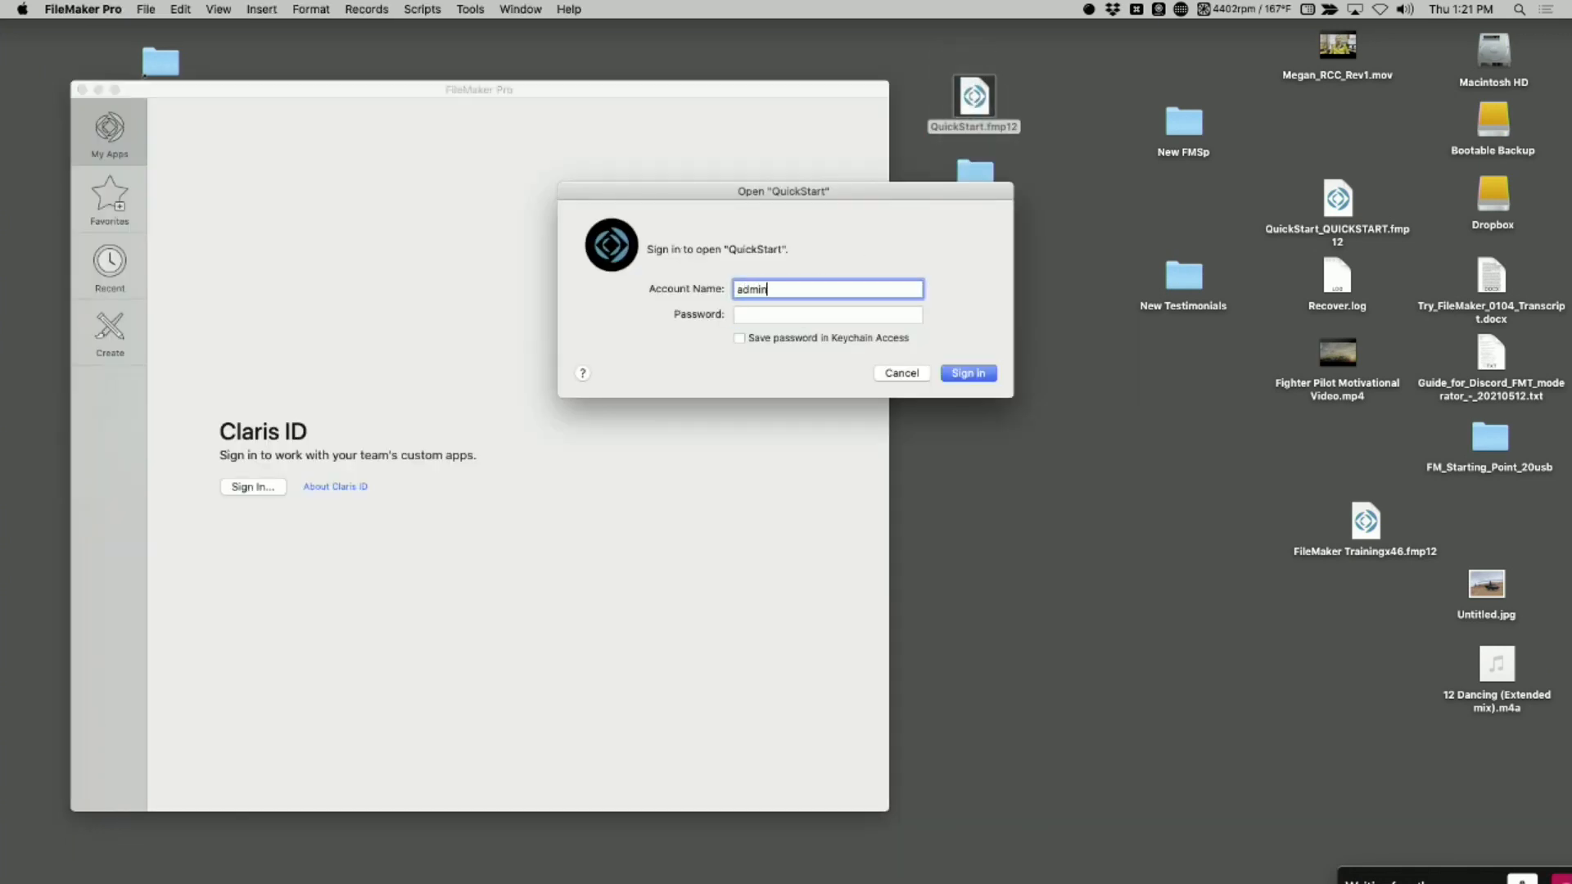
pyautogui.press('Tab')
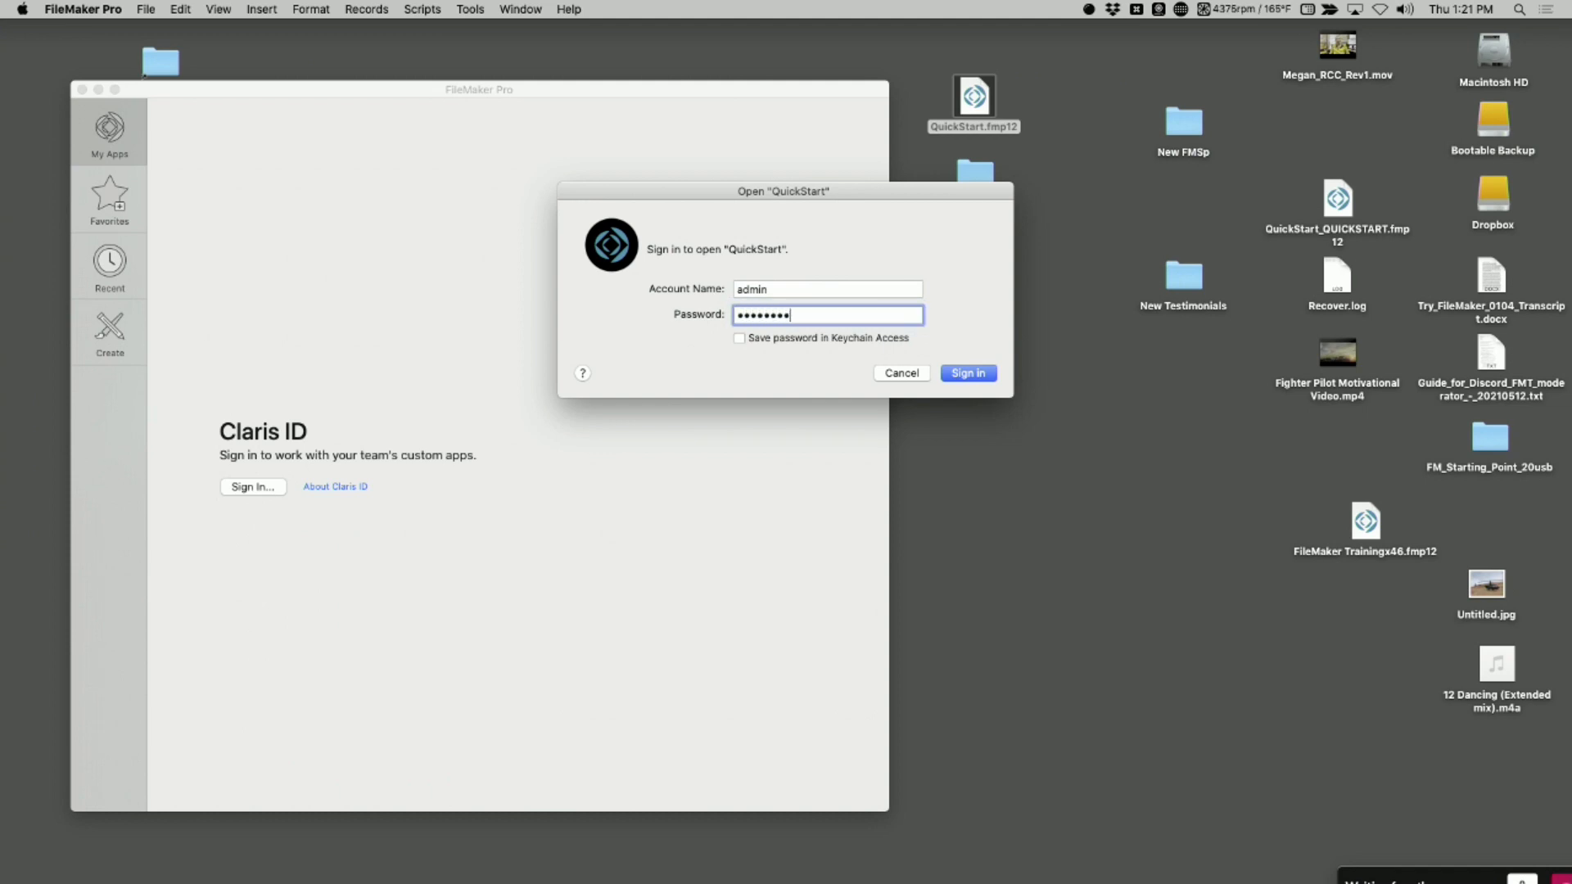
pyautogui.press('Return')
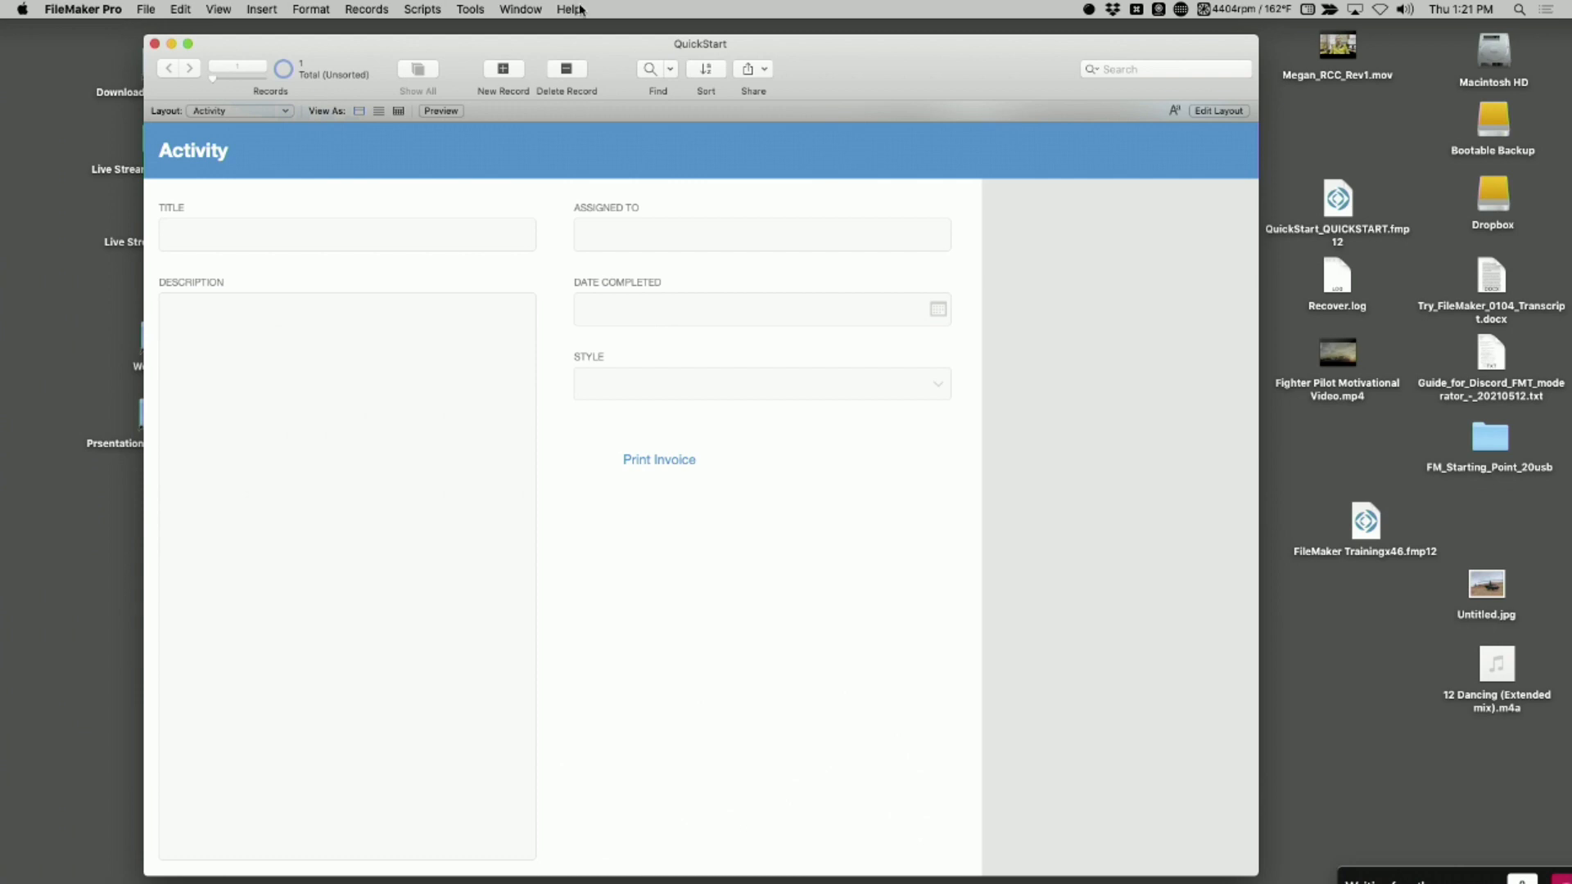
pyautogui.press('super+w')
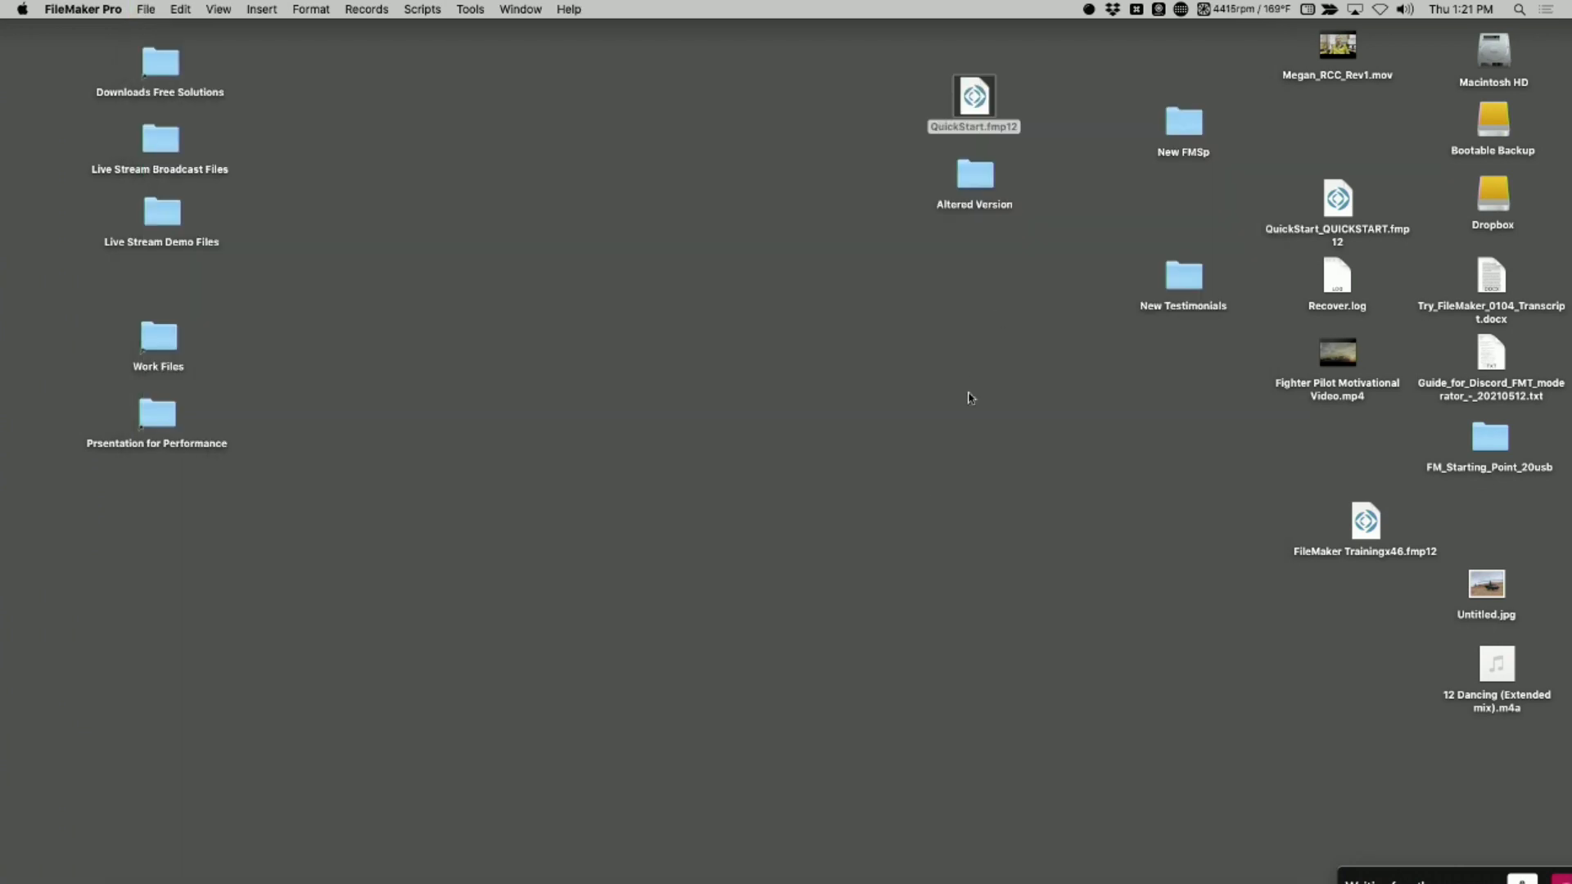
# Open QuickStart2.fmp12 from the Altered Version folder, signing in as admin with the account password
pyautogui.click(945, 330)
pyautogui.doubleClick(986, 177)
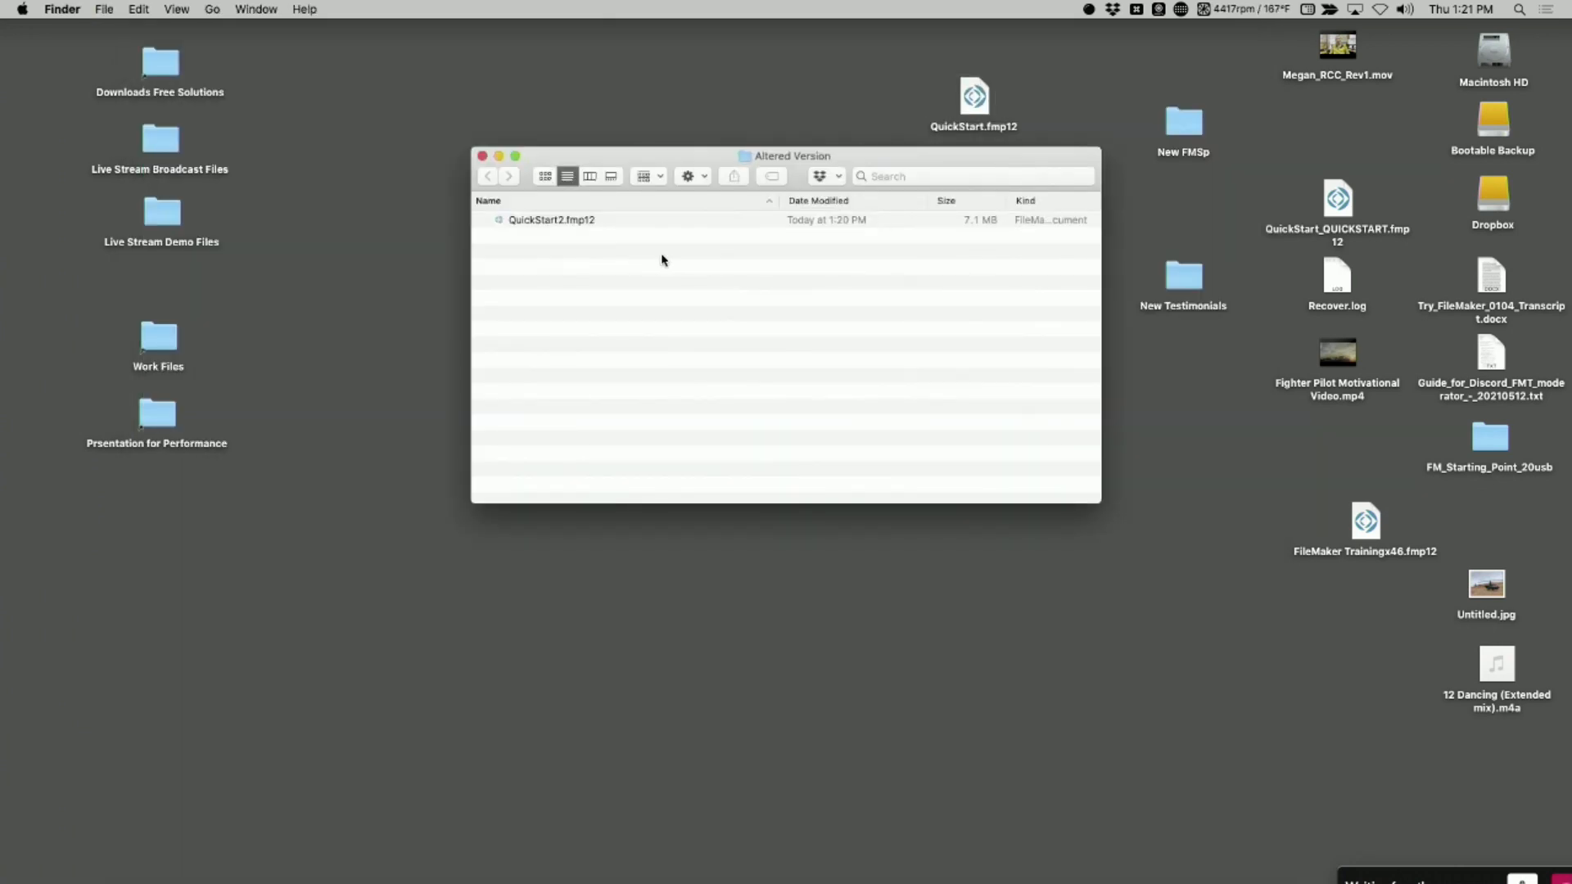
pyautogui.doubleClick(539, 219)
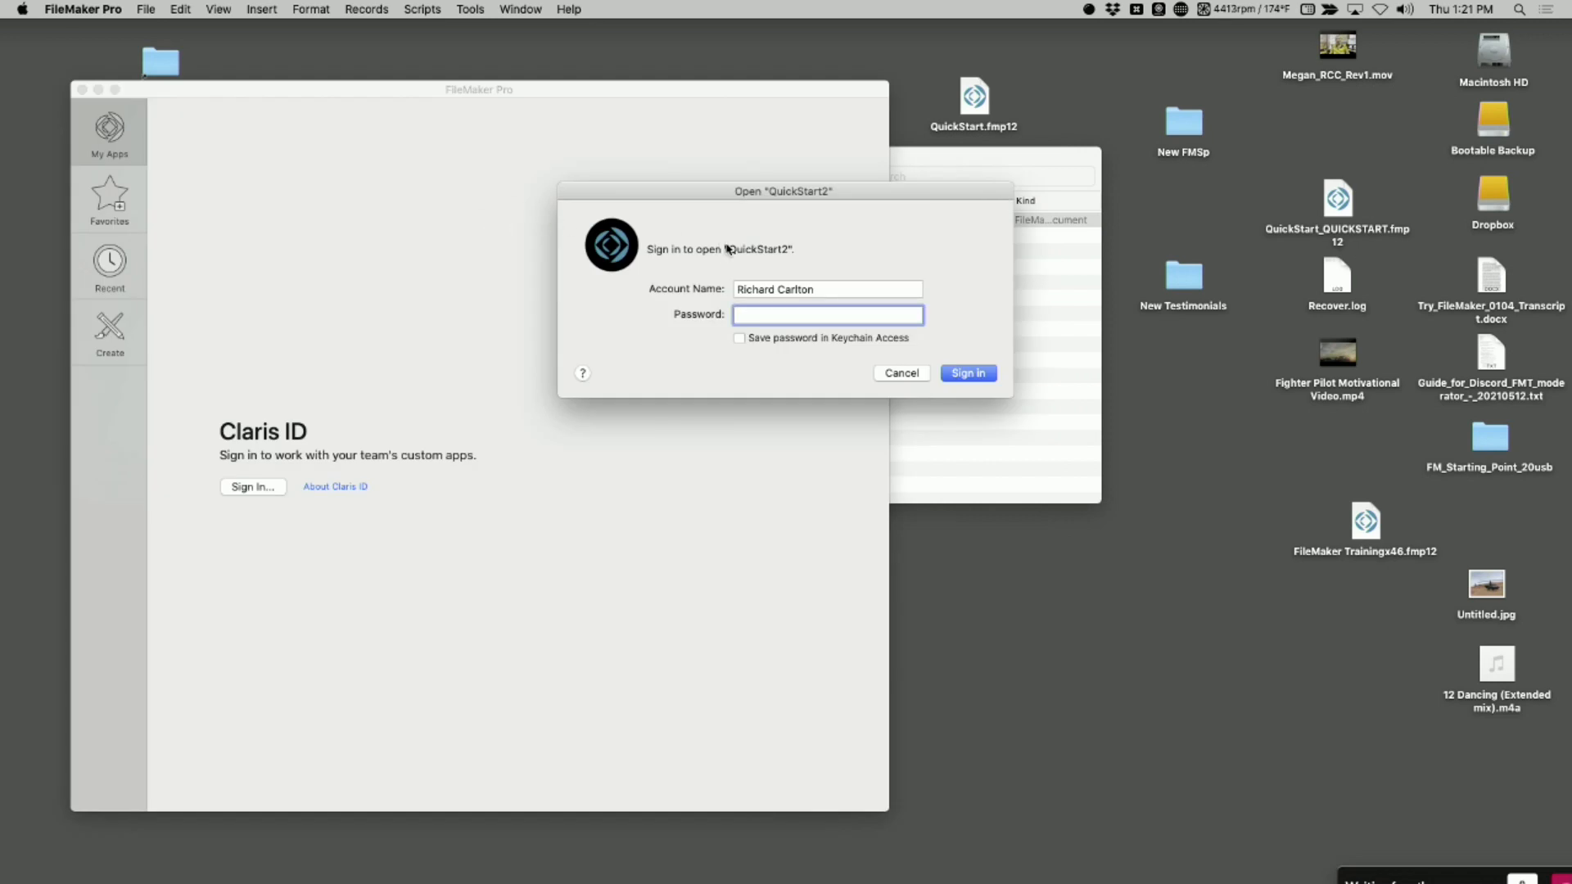
pyautogui.hotkey('shift', 'Tab')
pyautogui.write('admin')
pyautogui.press('Tab')
pyautogui.write('admi')
pyautogui.press('Return')
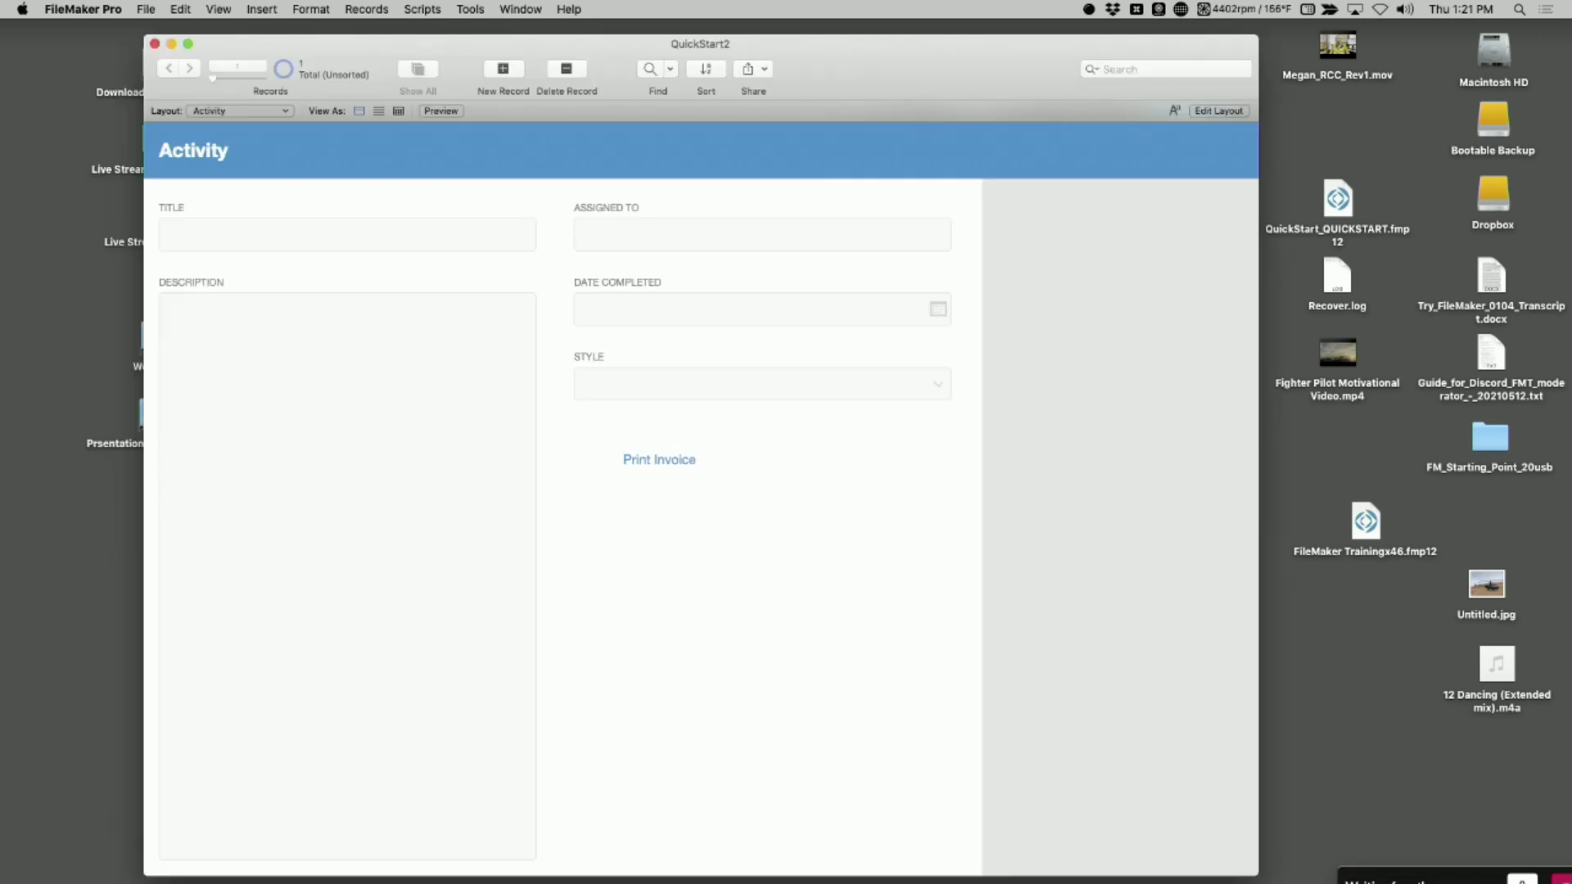
# Look over the open QuickStart2 file, close it, and return to the Altered Version folder
pyautogui.click(300, 8)
pyautogui.click(1000, 235)
pyautogui.moveTo(873, 43); pyautogui.dragTo(972, 658)
pyautogui.press('super+w')
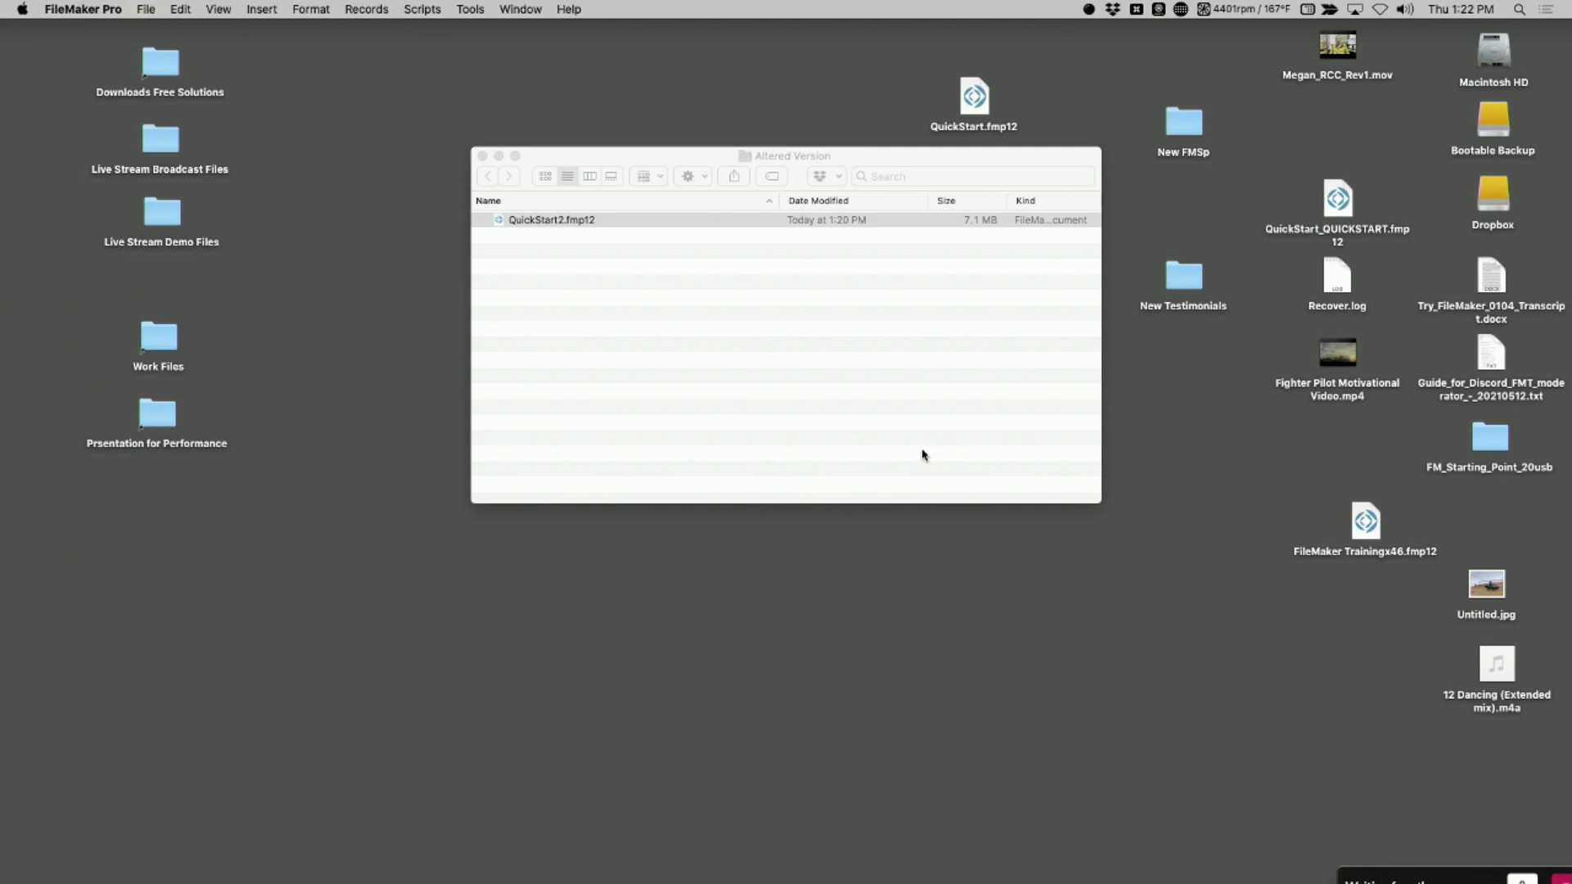
pyautogui.click(891, 213)
pyautogui.click(651, 247)
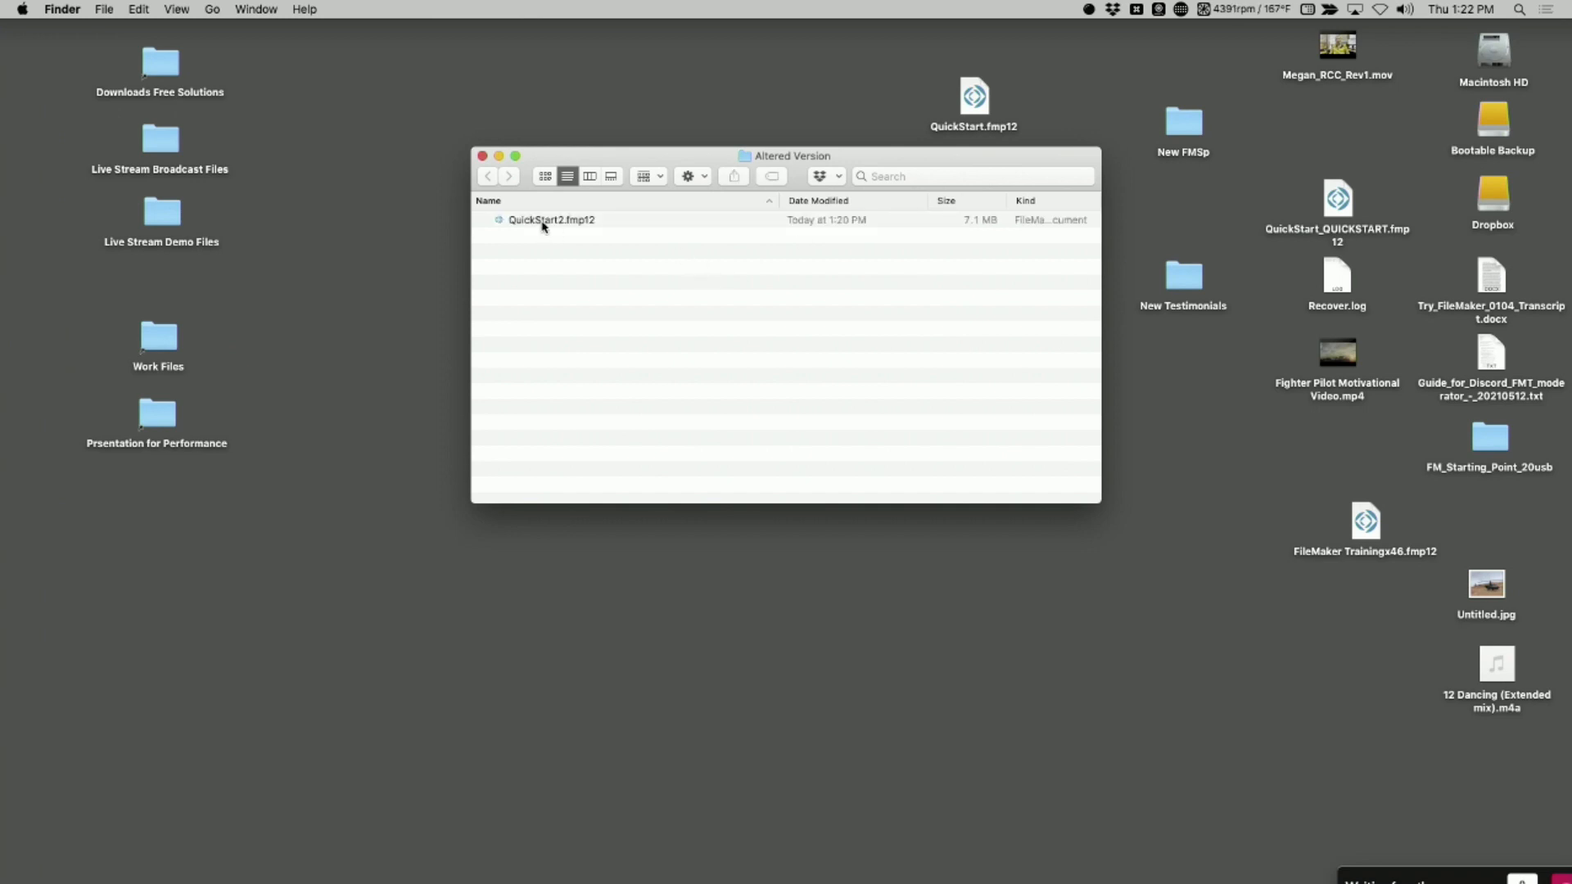
# Reopen QuickStart2.fmp12 with the admin account and its password to recheck the display mode, and close it
pyautogui.doubleClick(543, 222)
pyautogui.hotkey('shift', 'Tab')
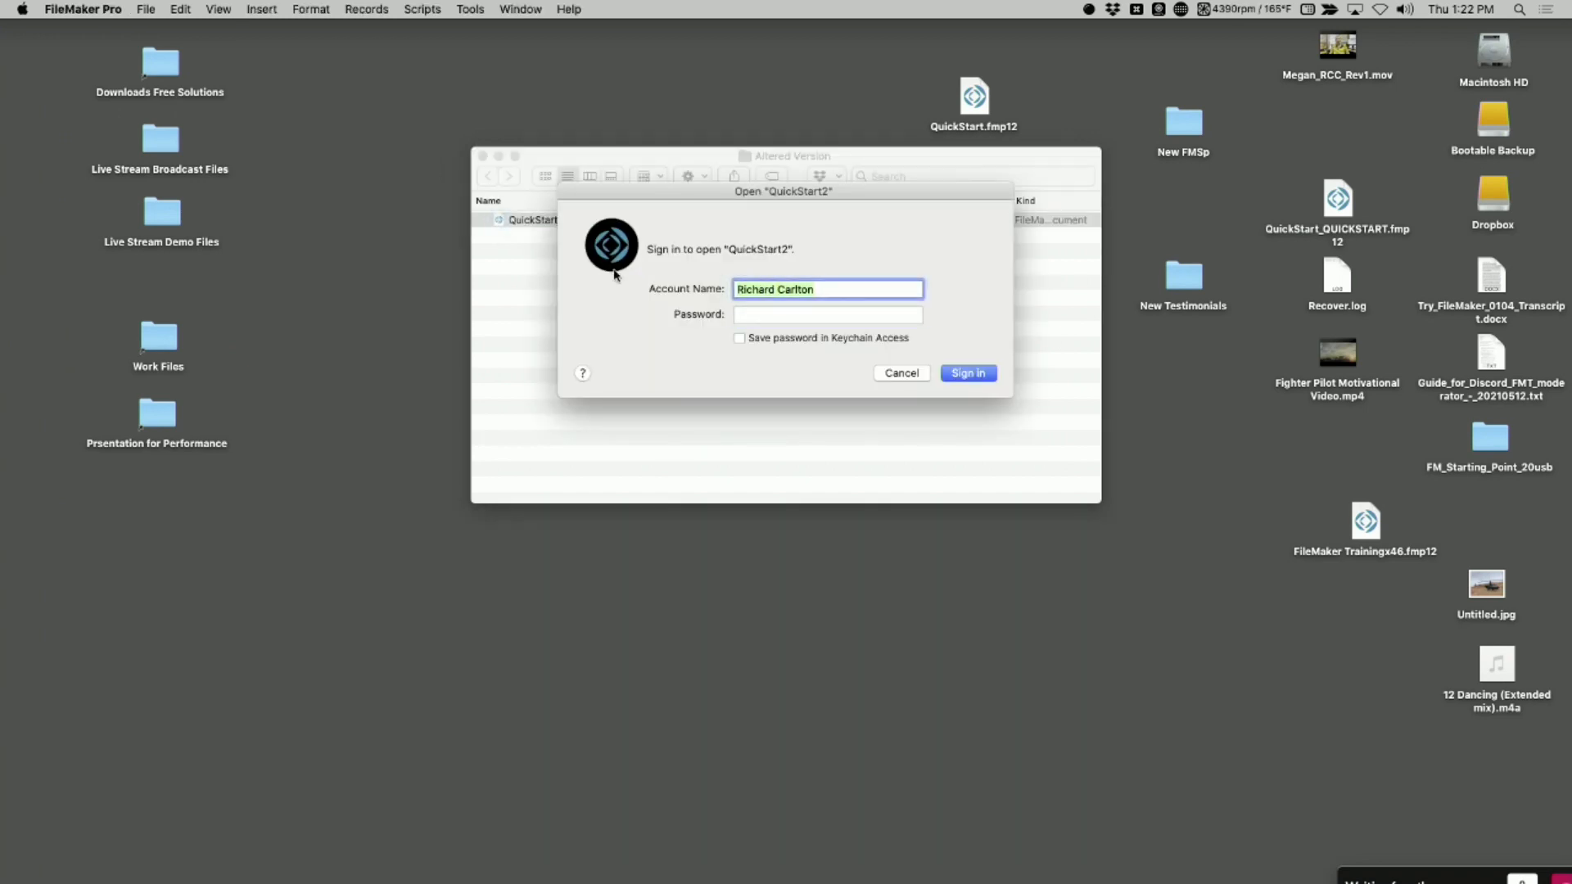
pyautogui.write('admin')
pyautogui.press('Tab')
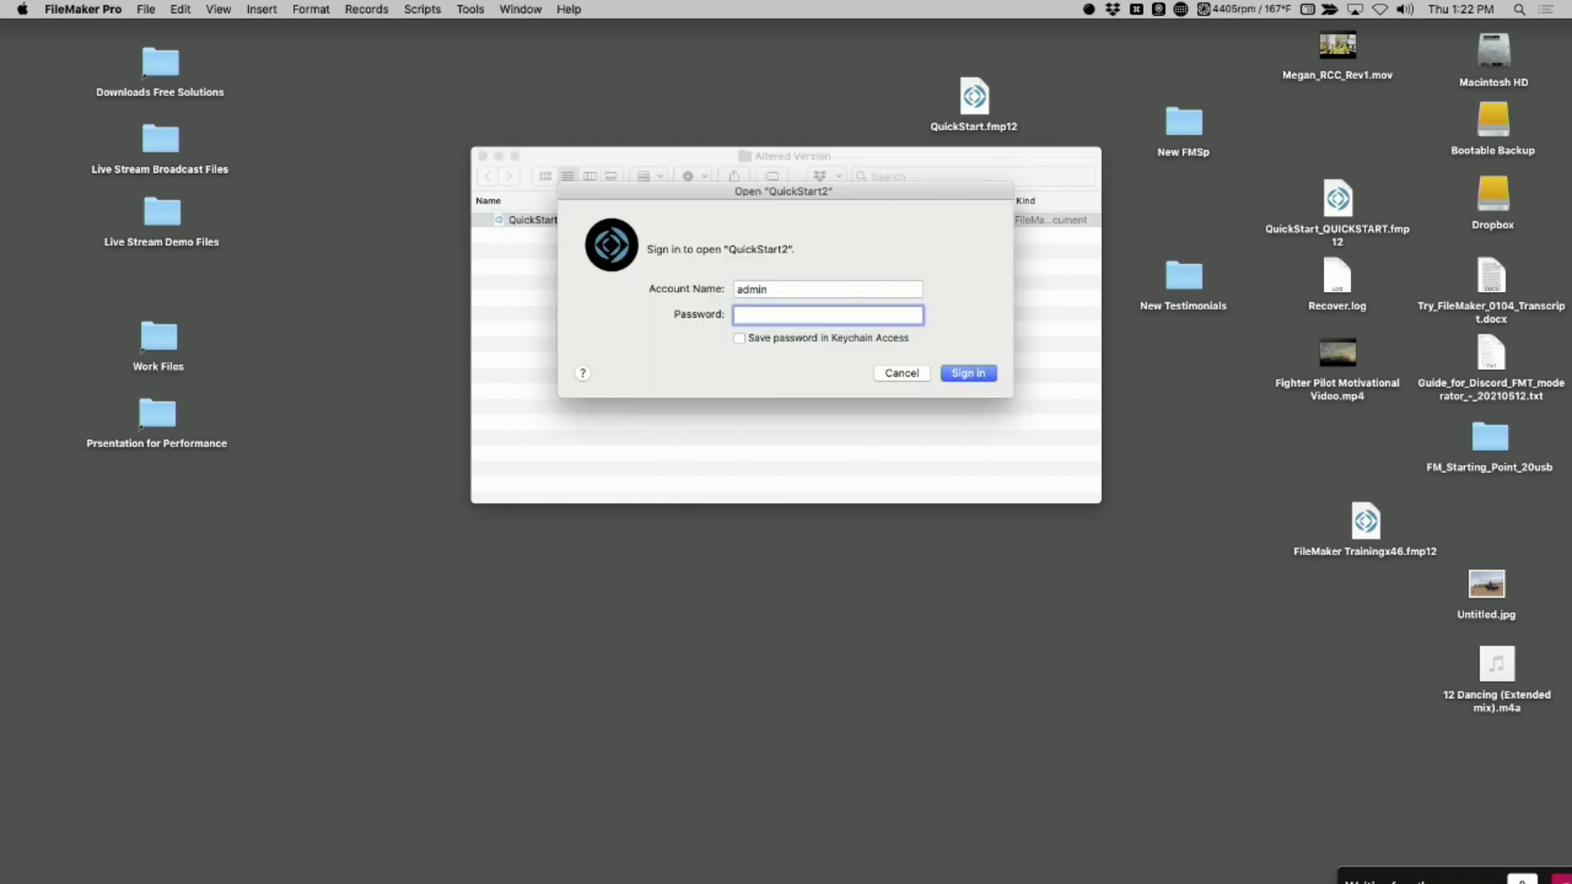
pyautogui.write('•••')
pyautogui.press('Return')
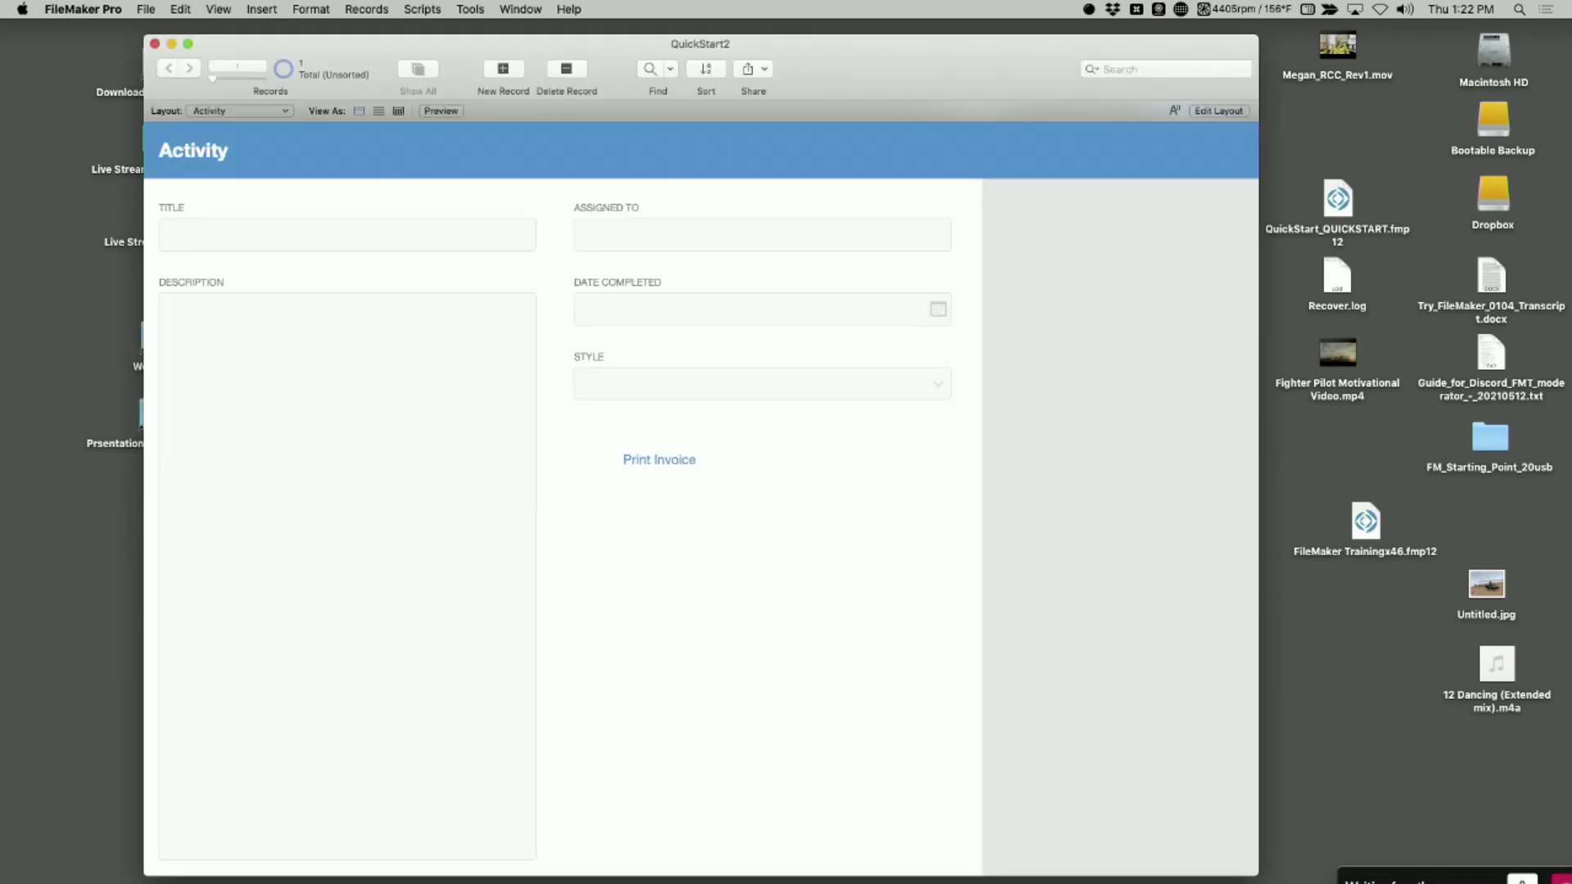
pyautogui.press('super+w')
# Delete QuickStart2.fmp12 from the Altered Version folder and open Developer Utilities in FileMaker Pro
pyautogui.click(532, 221)
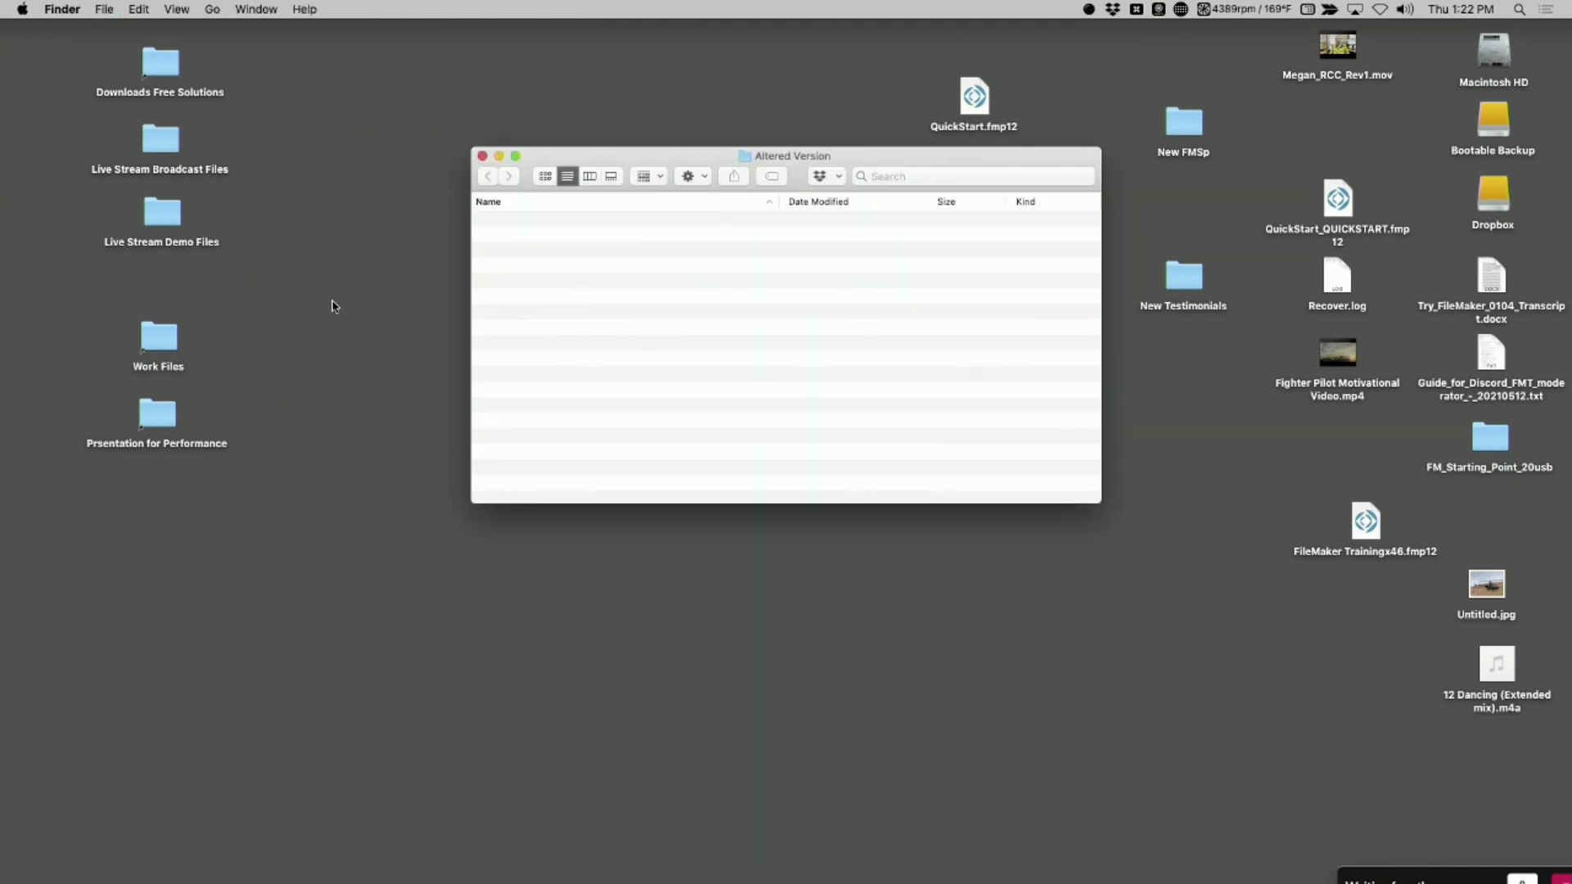
pyautogui.click(29, 301)
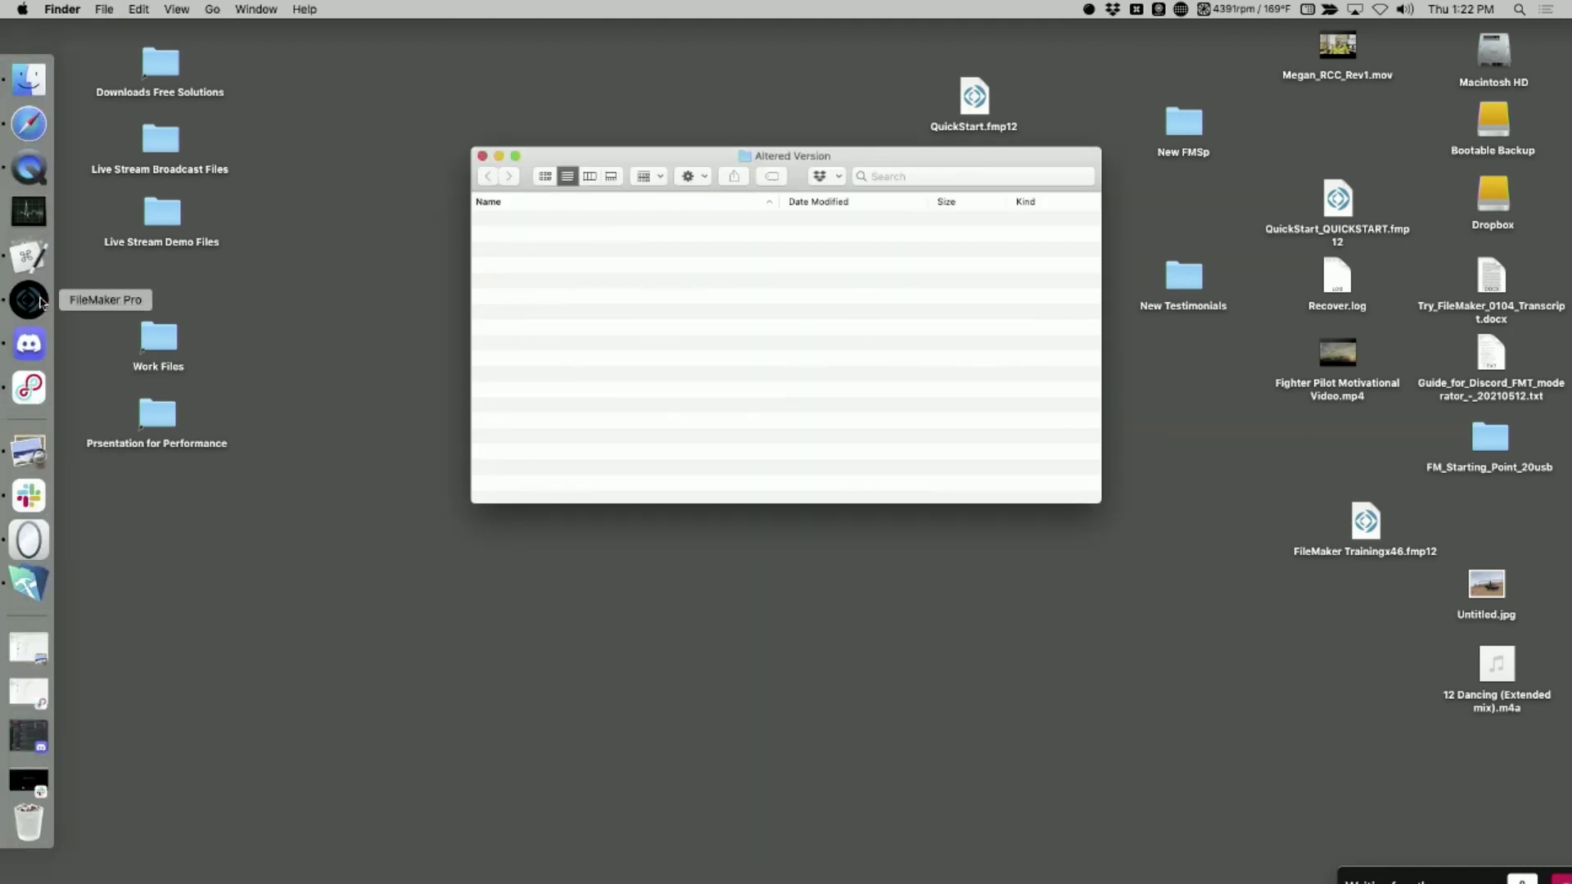
pyautogui.click(255, 6)
pyautogui.moveTo(210, 6)
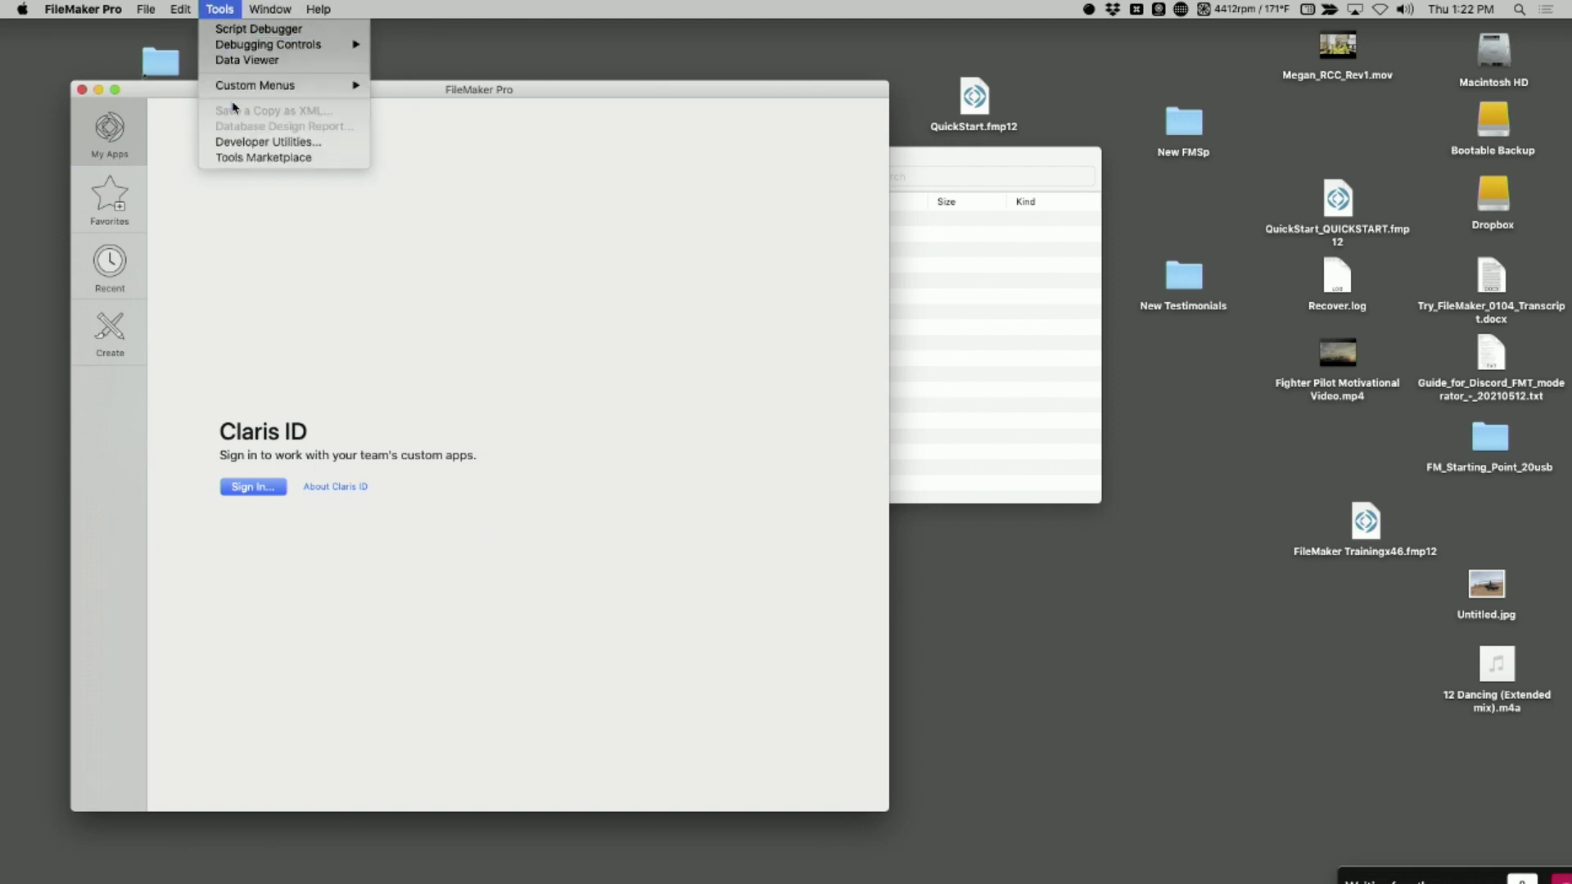
pyautogui.click(246, 143)
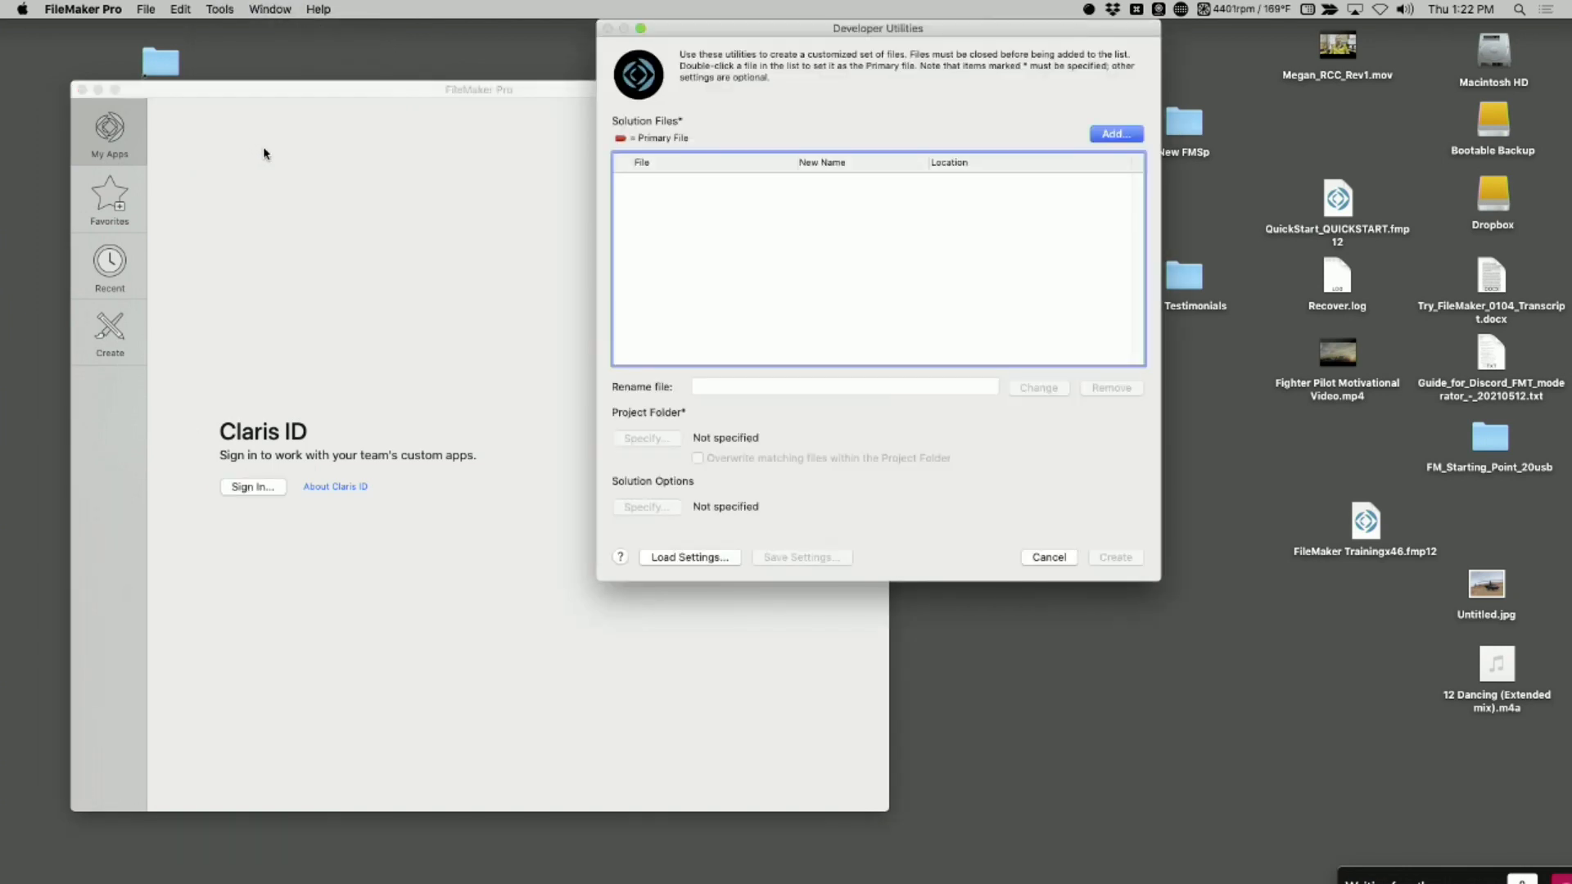
pyautogui.moveTo(1060, 31); pyautogui.dragTo(764, 51)
# Add QuickStart.fmp12 from the desktop to the solution files list
pyautogui.moveTo(975, 97); pyautogui.dragTo(597, 309)
pyautogui.click(819, 156)
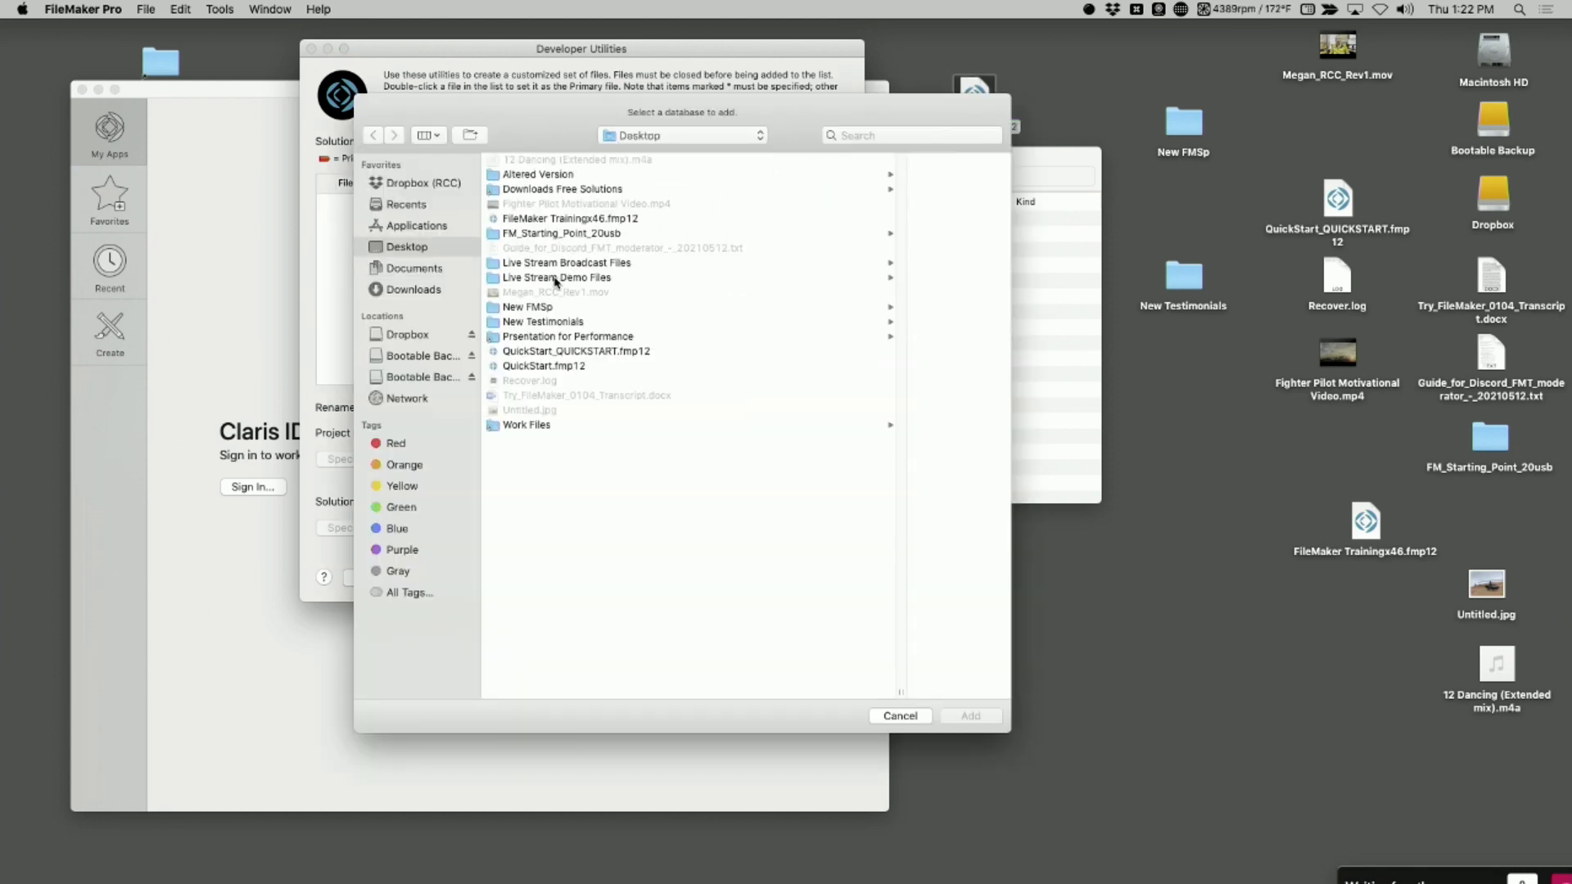
pyautogui.doubleClick(529, 367)
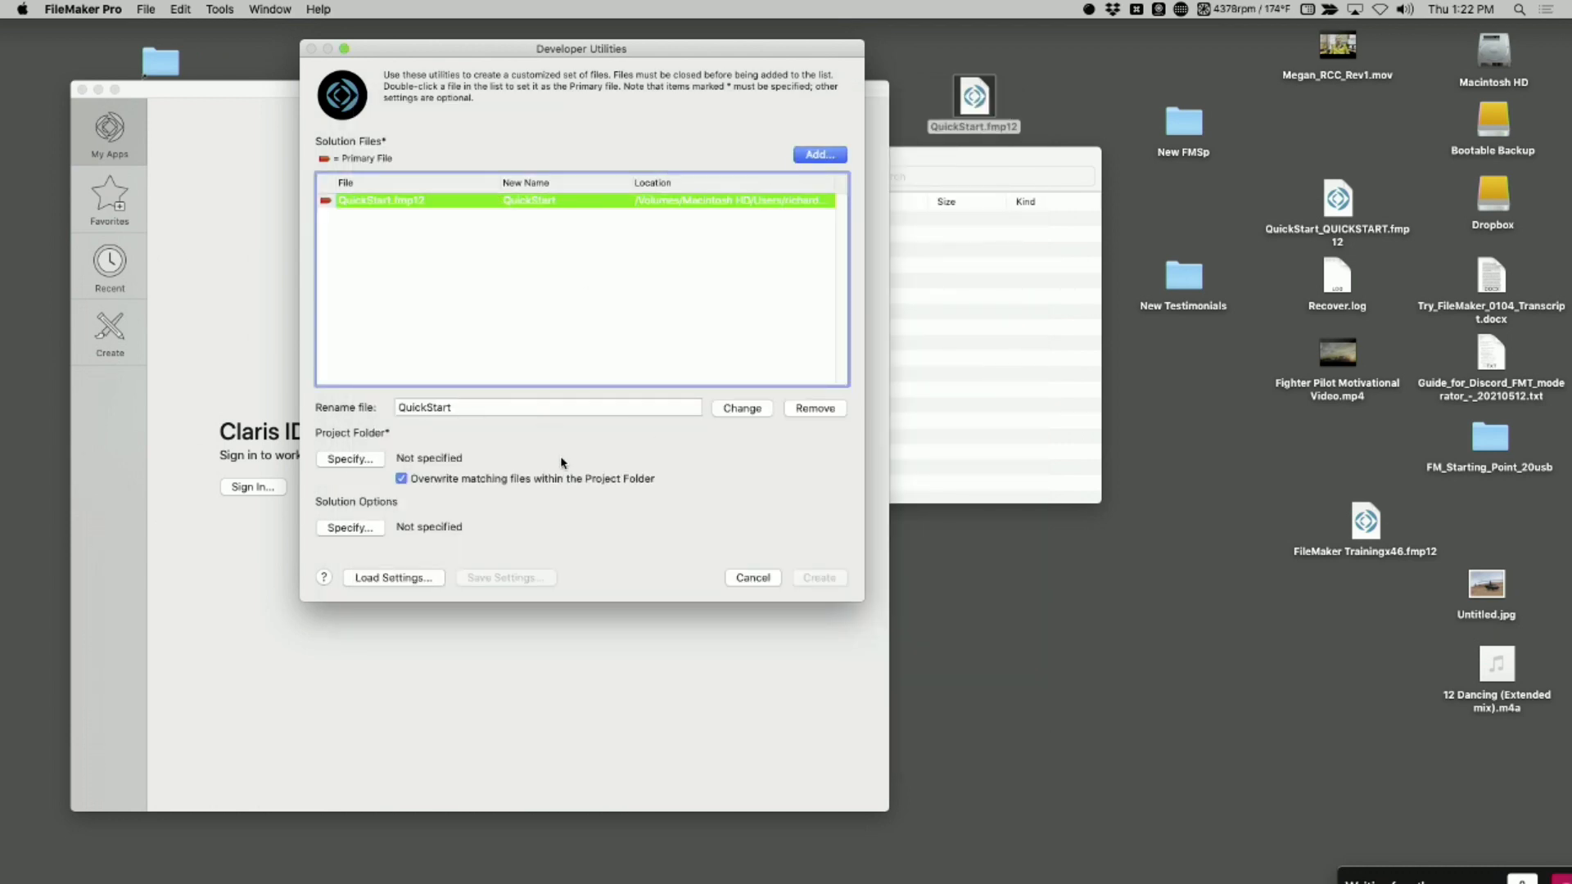
# Enable Kiosk mode for non-admin accounts in the solution options and read the descriptions of Kiosk mode and database encryption
pyautogui.click(351, 529)
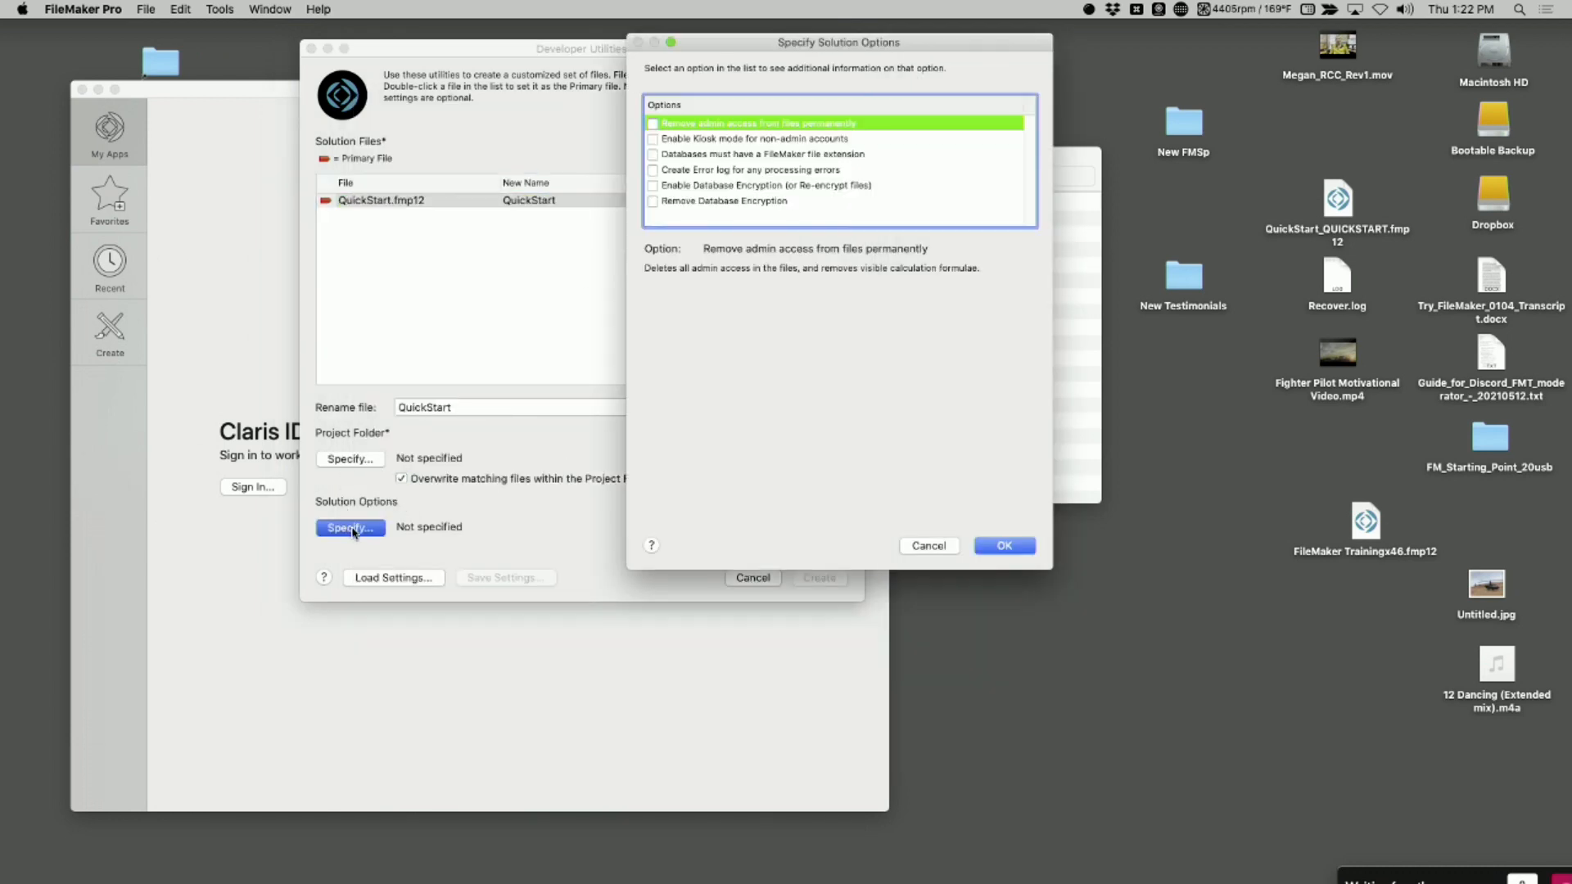
pyautogui.click(654, 141)
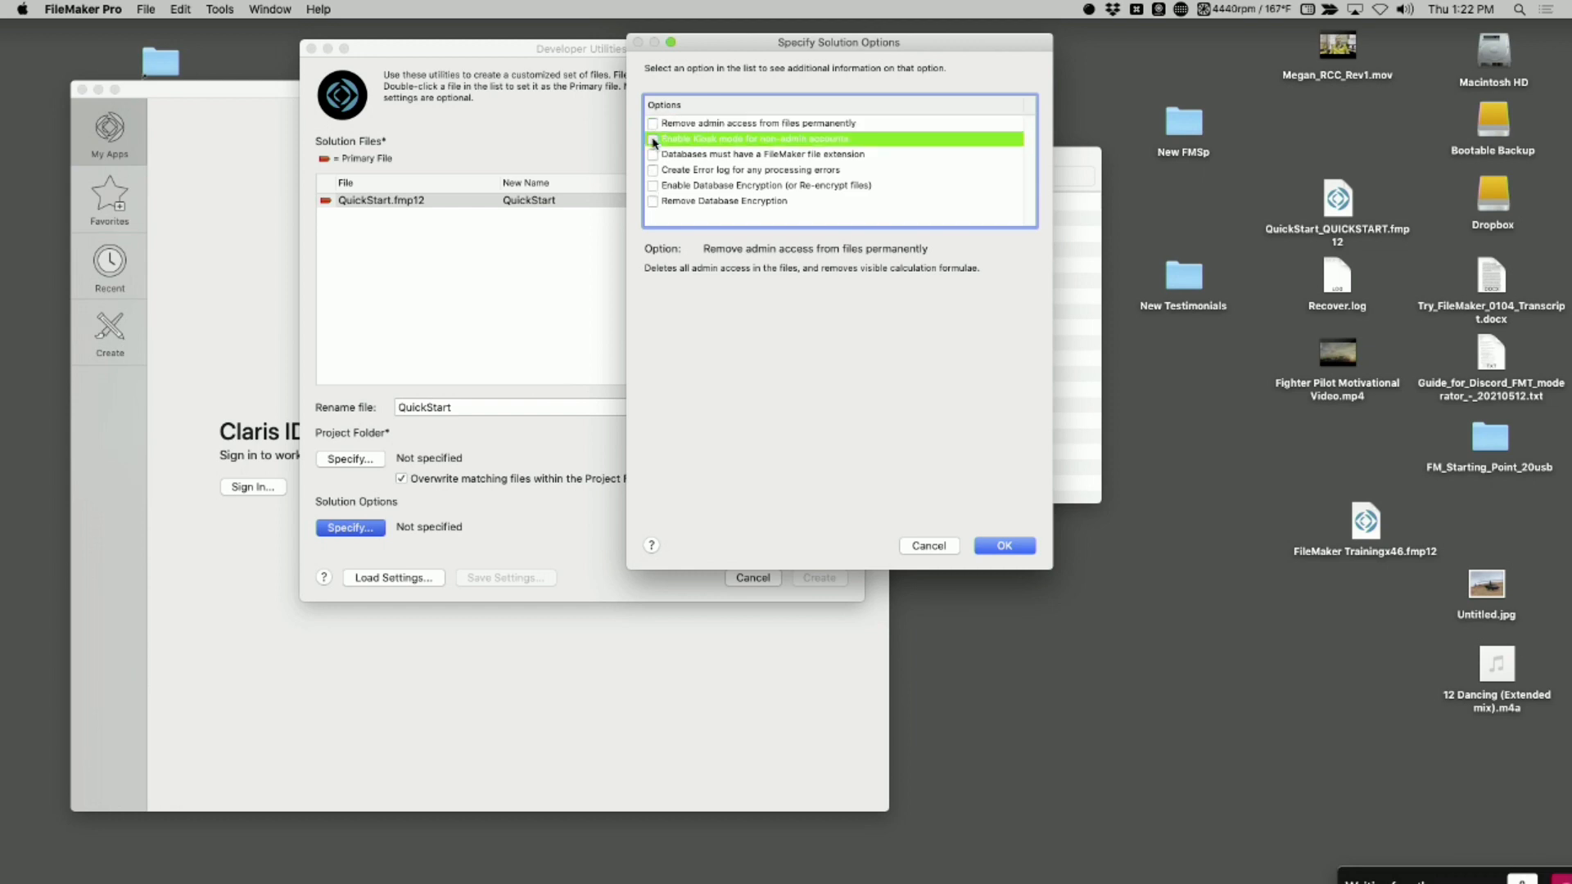
pyautogui.click(654, 140)
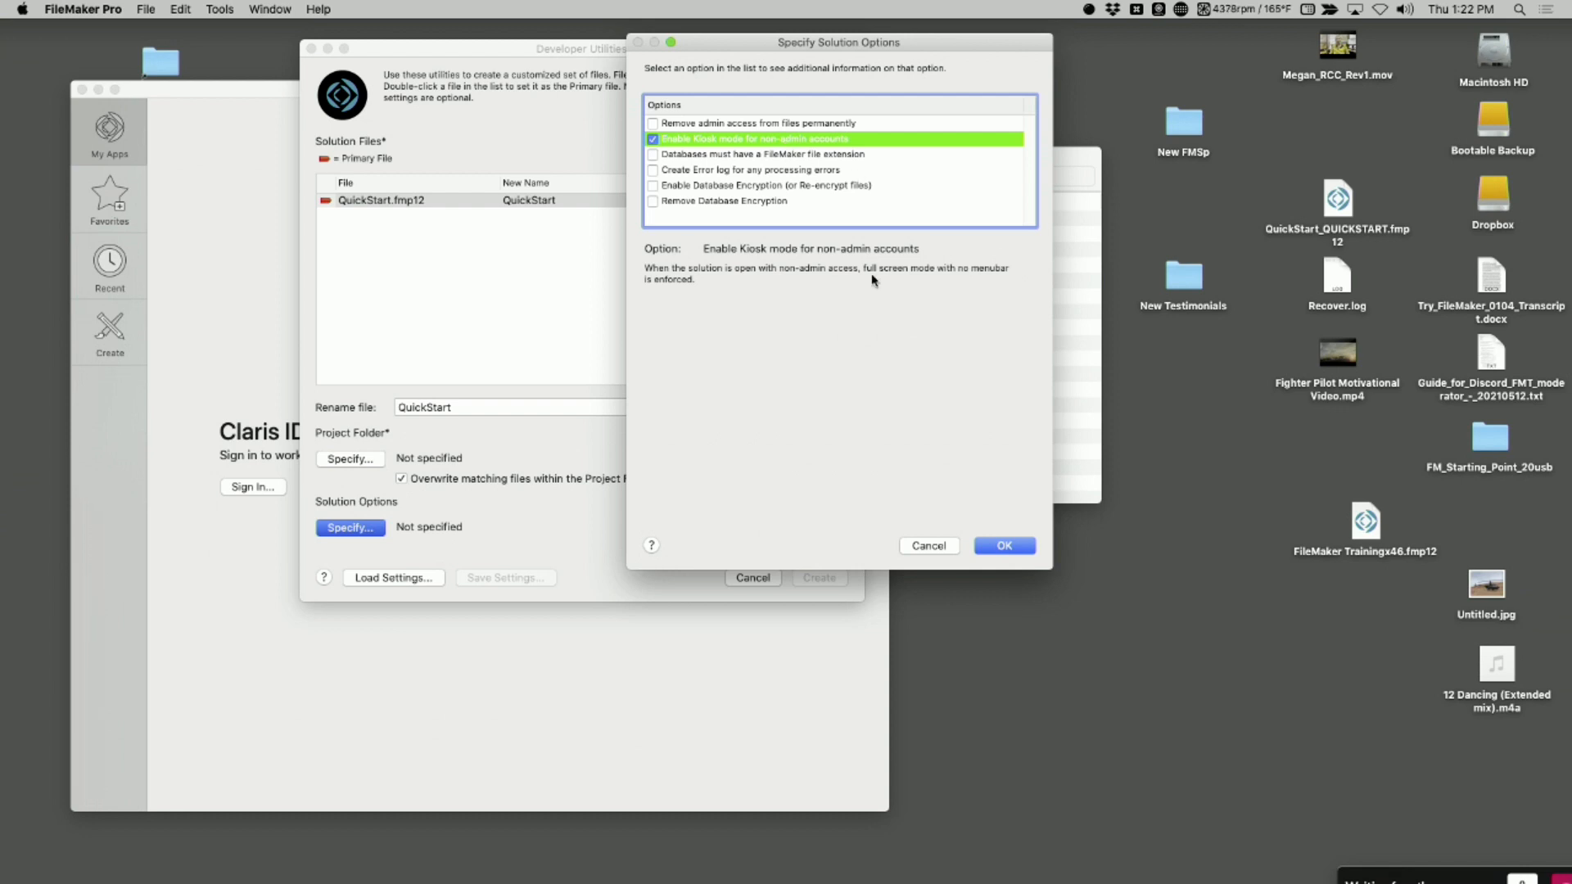
pyautogui.click(804, 188)
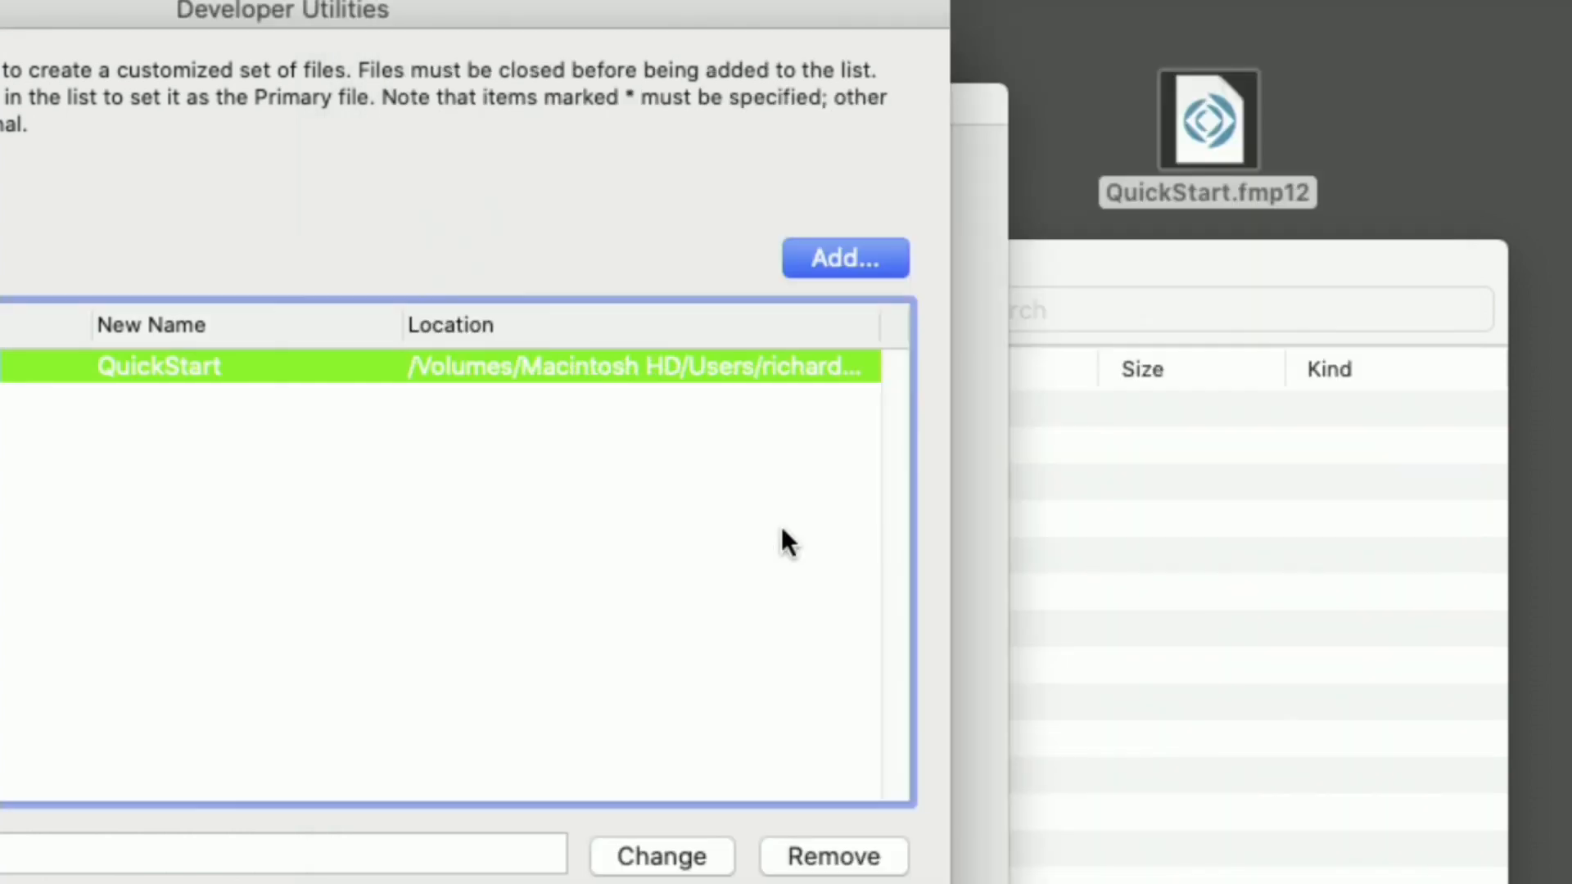
pyautogui.click(610, 509)
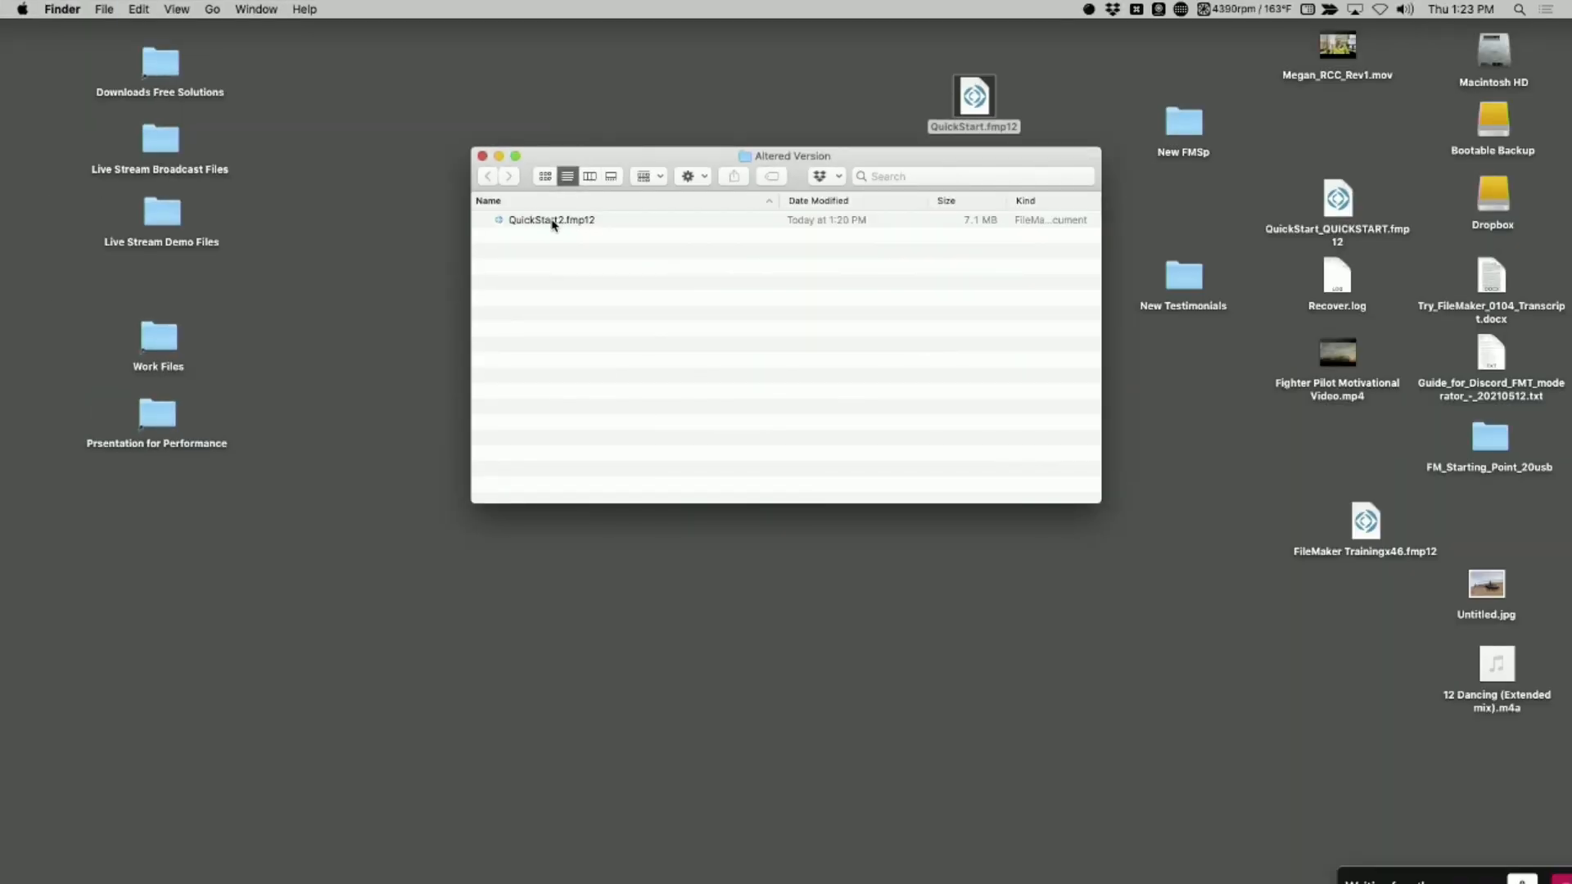
# Open QuickStart2.fmp12 from the Altered Version folder again, signing in with the admin account name and password
pyautogui.doubleClick(552, 219)
pyautogui.hotkey('shift', 'Tab')
pyautogui.write('a')
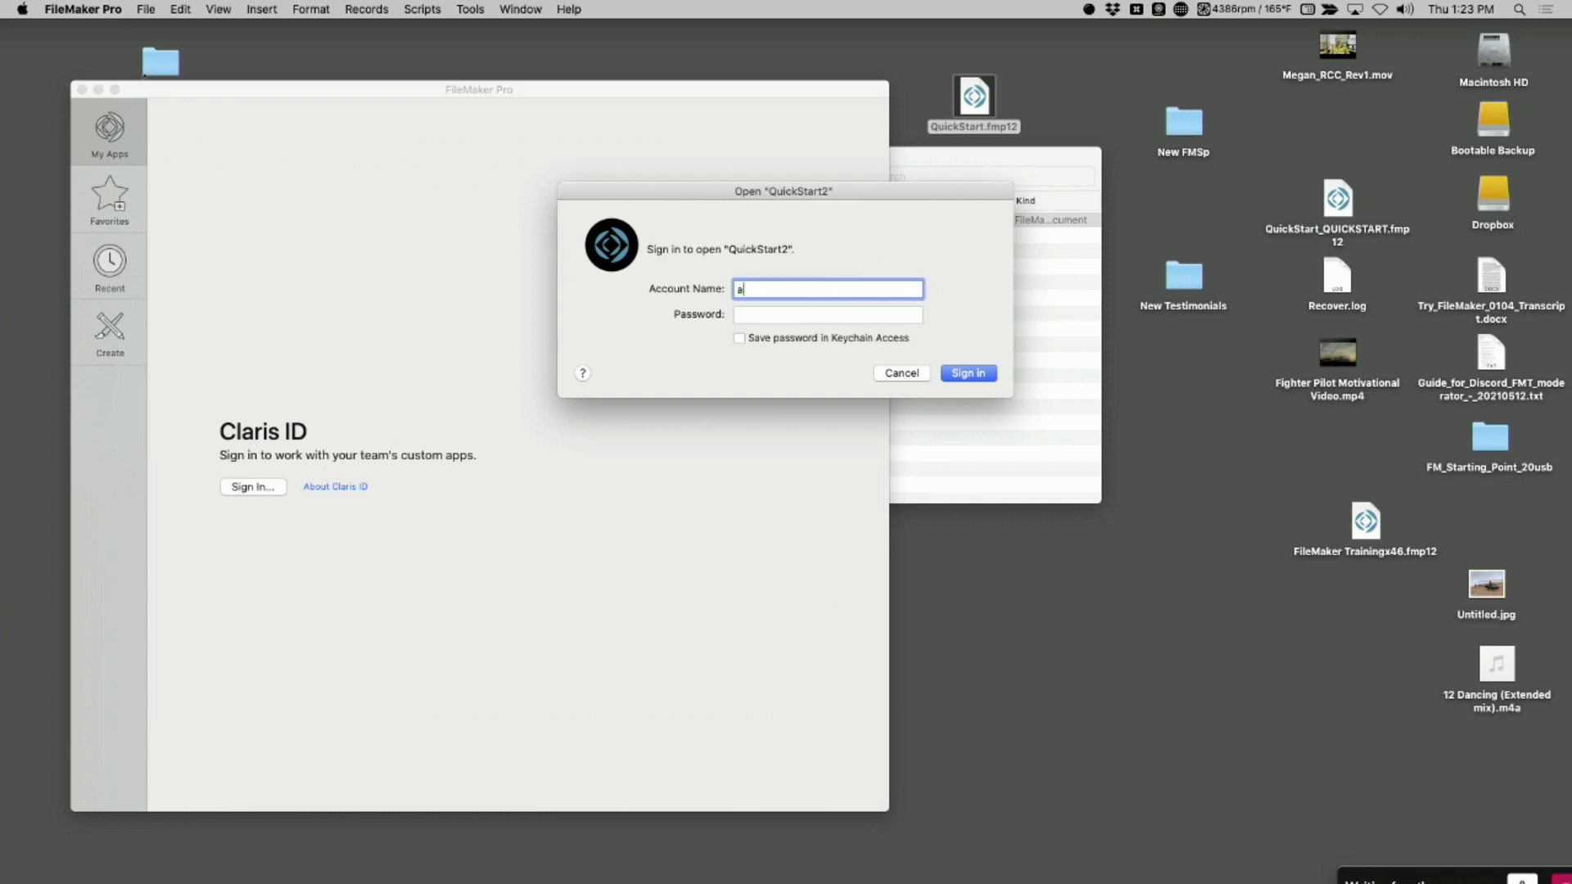
pyautogui.write('dmin')
pyautogui.press('Tab')
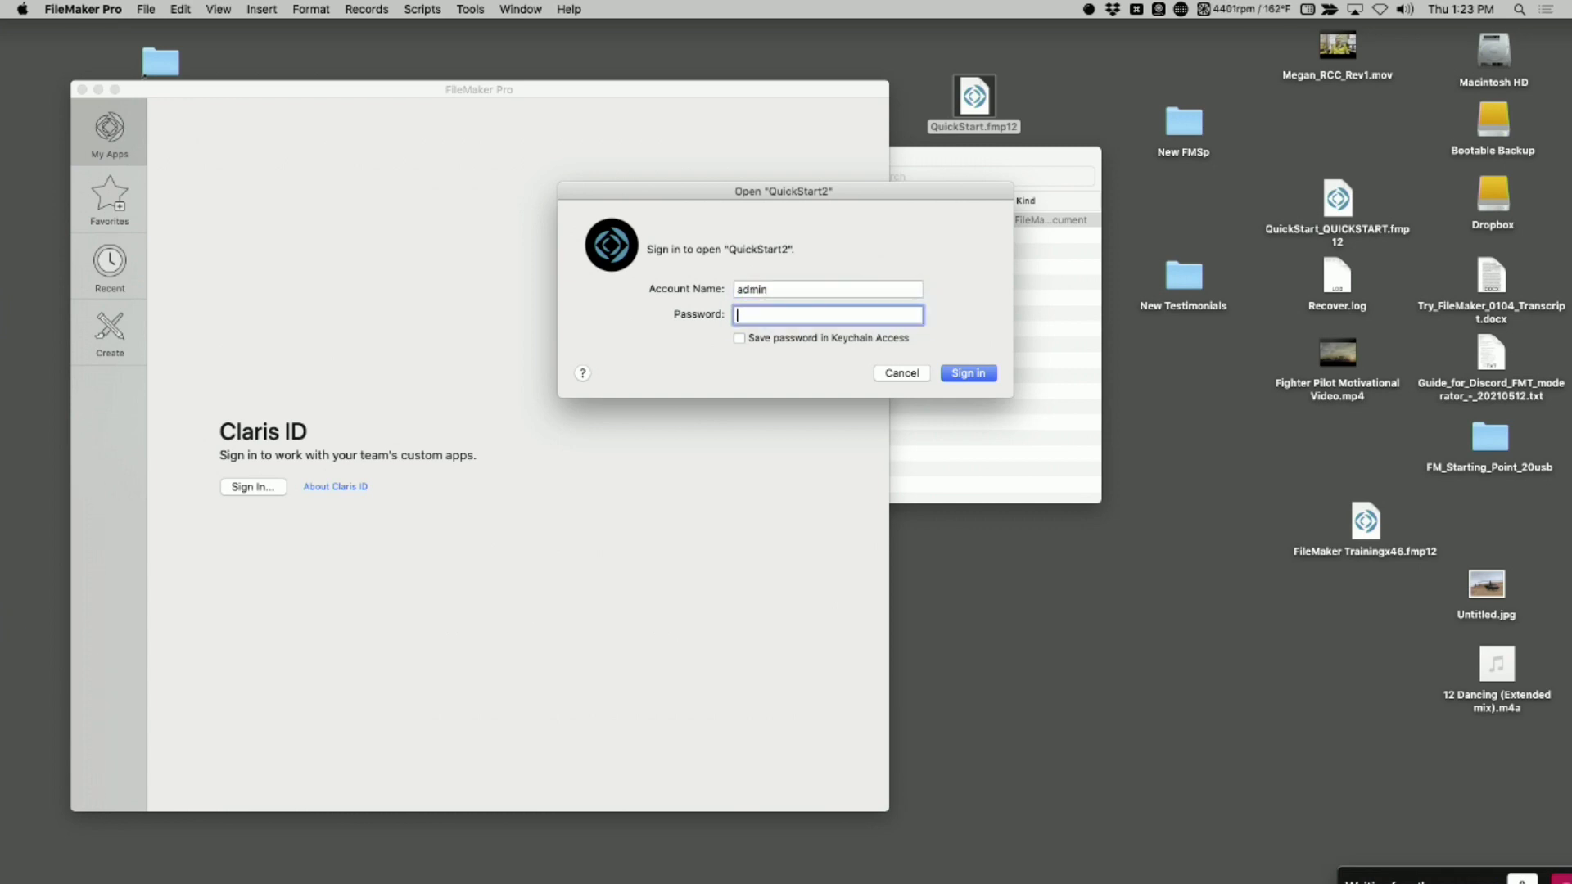
pyautogui.press('Return')
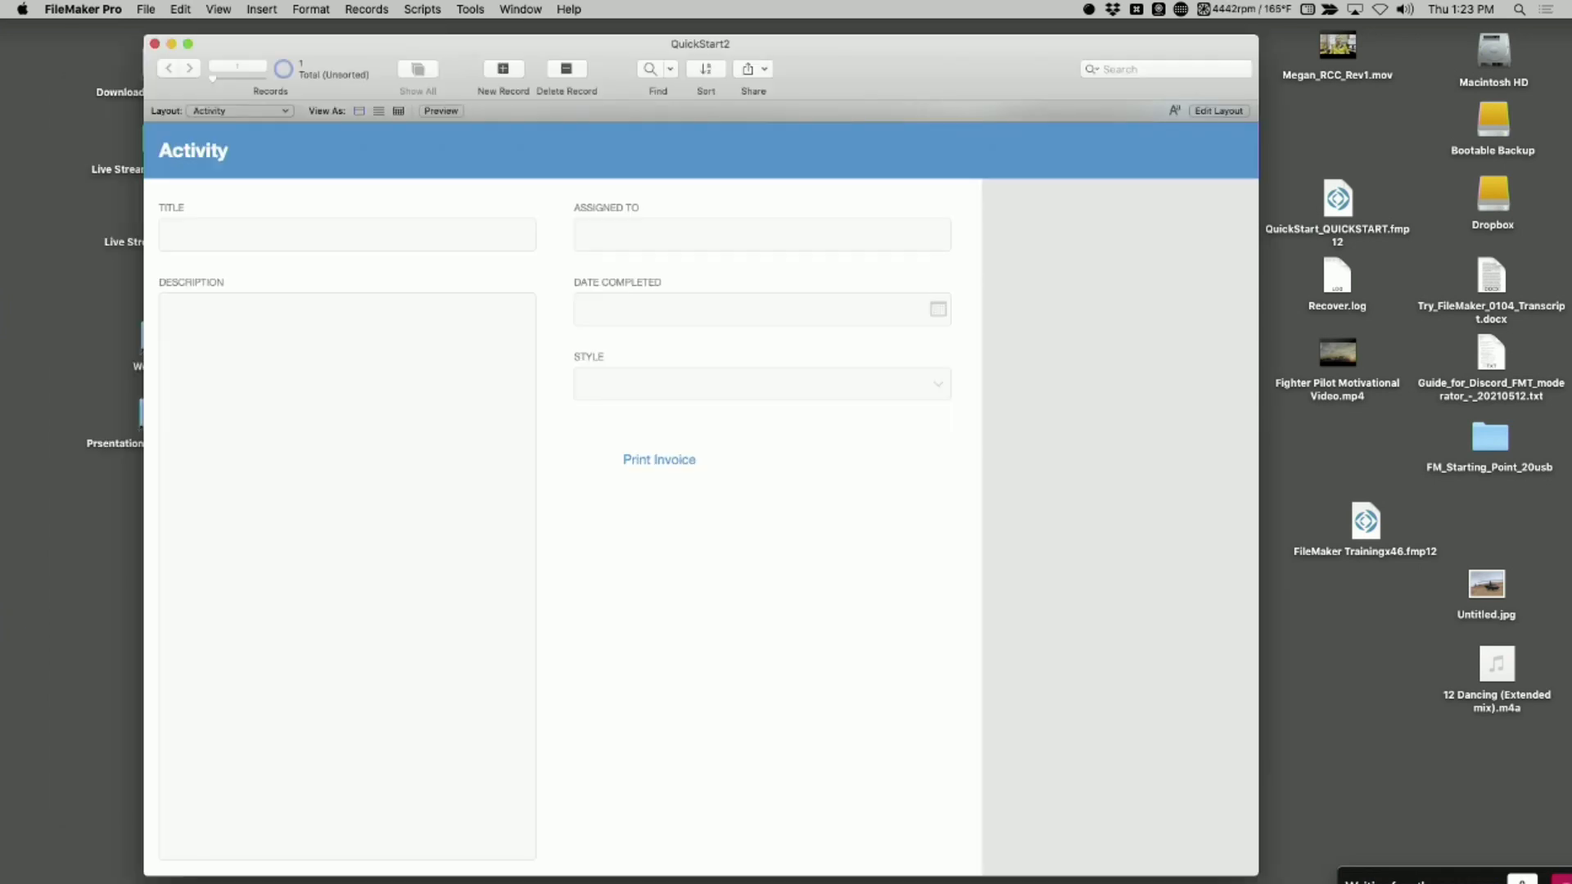
# Open the security management of QuickStart2 and bring up the privilege sets in its advanced settings
pyautogui.click(152, 9)
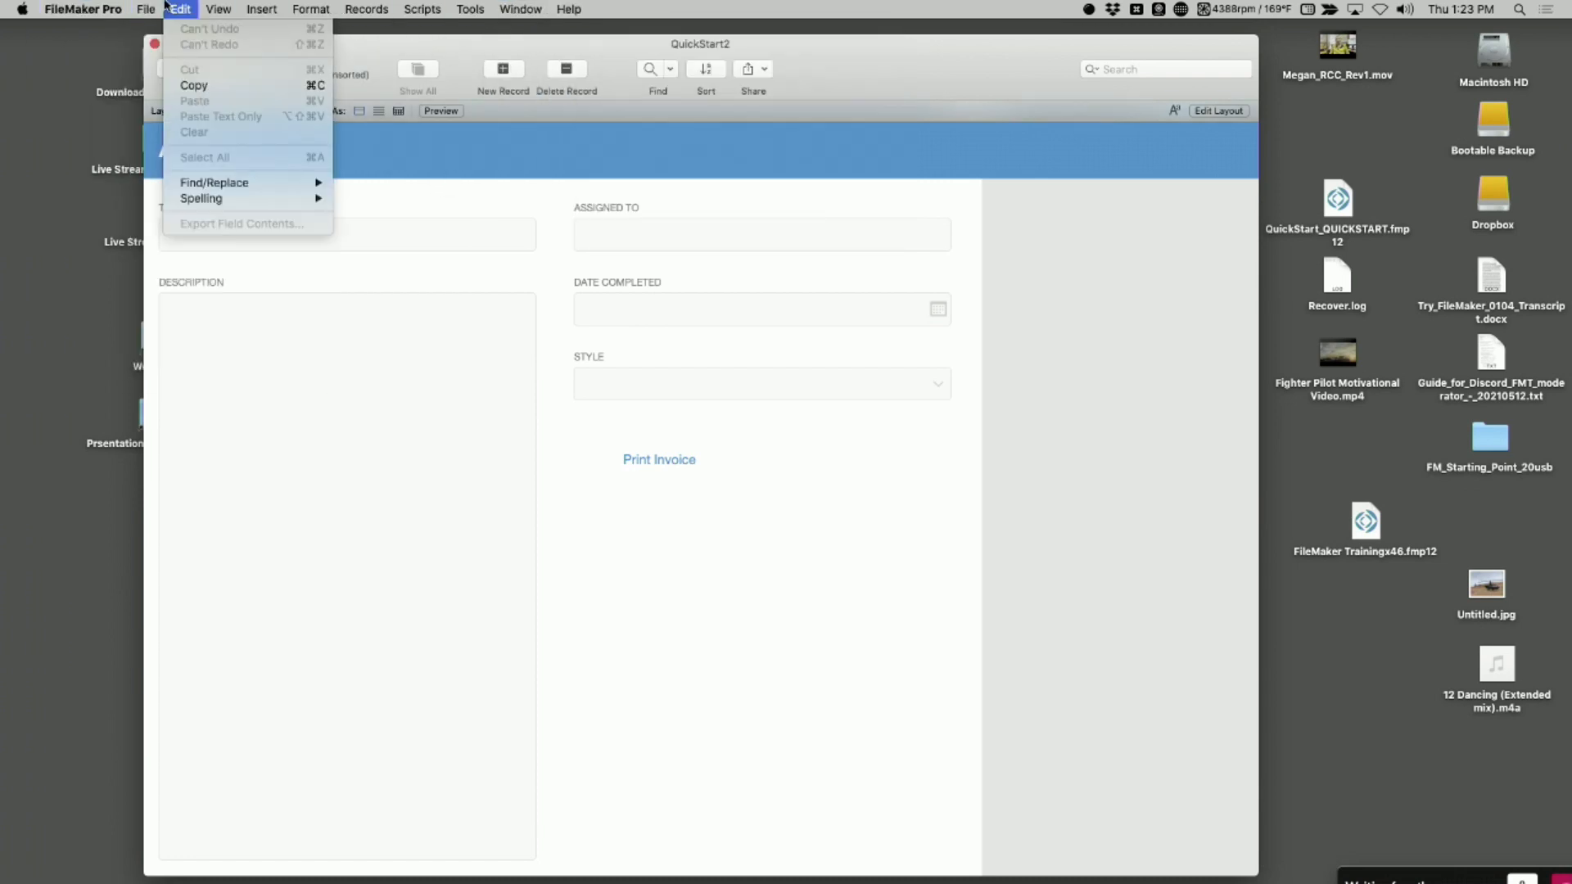
pyautogui.moveTo(180, 157)
pyautogui.click(352, 169)
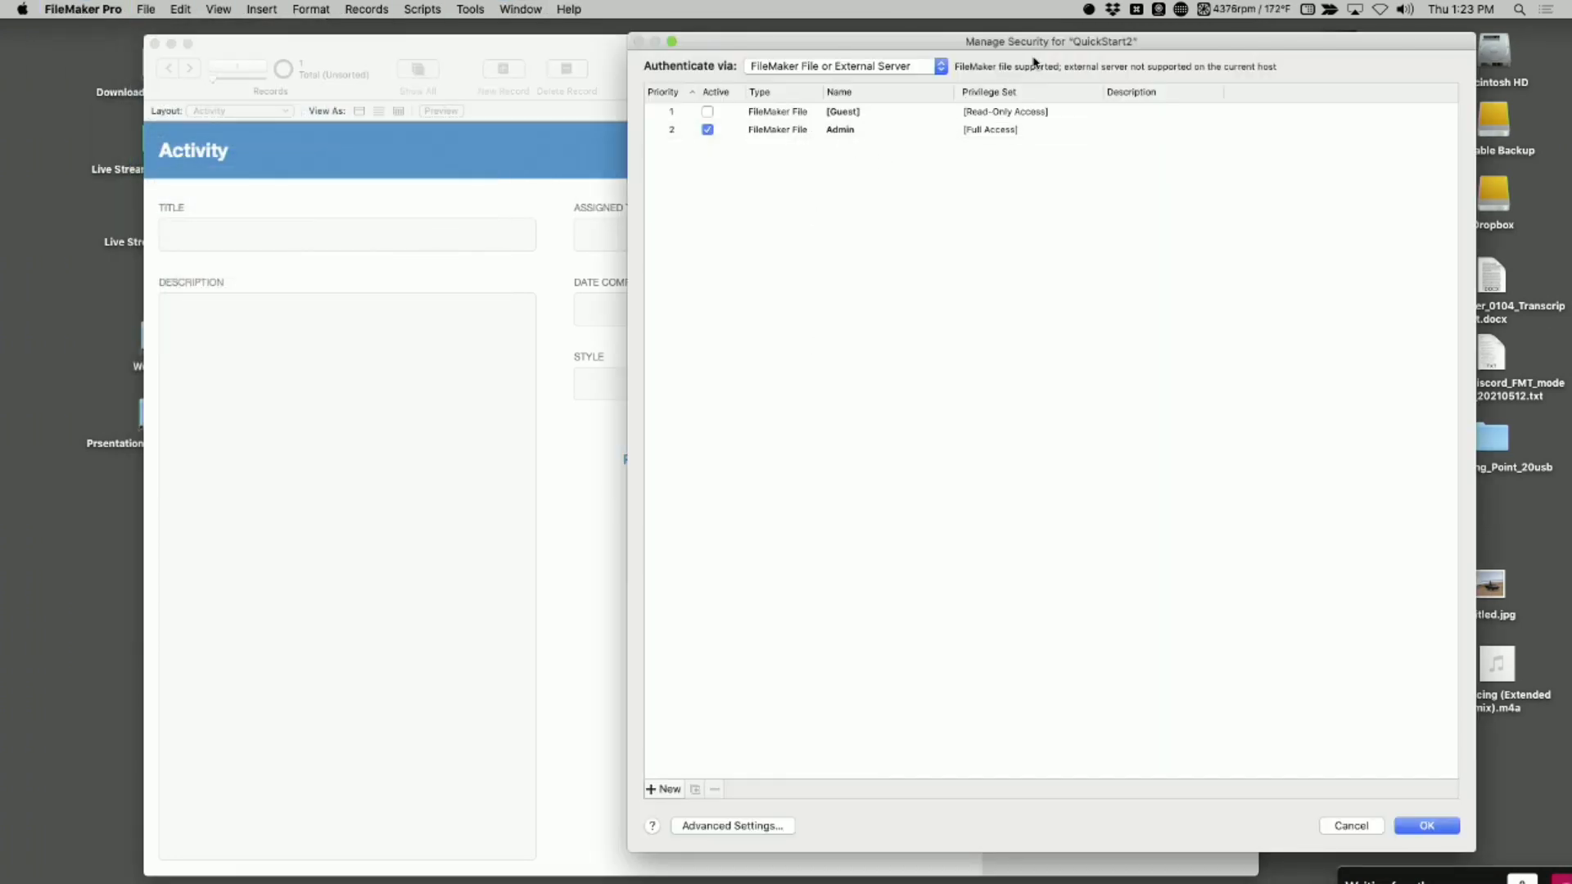
pyautogui.moveTo(1034, 49); pyautogui.dragTo(857, 47)
pyautogui.click(556, 823)
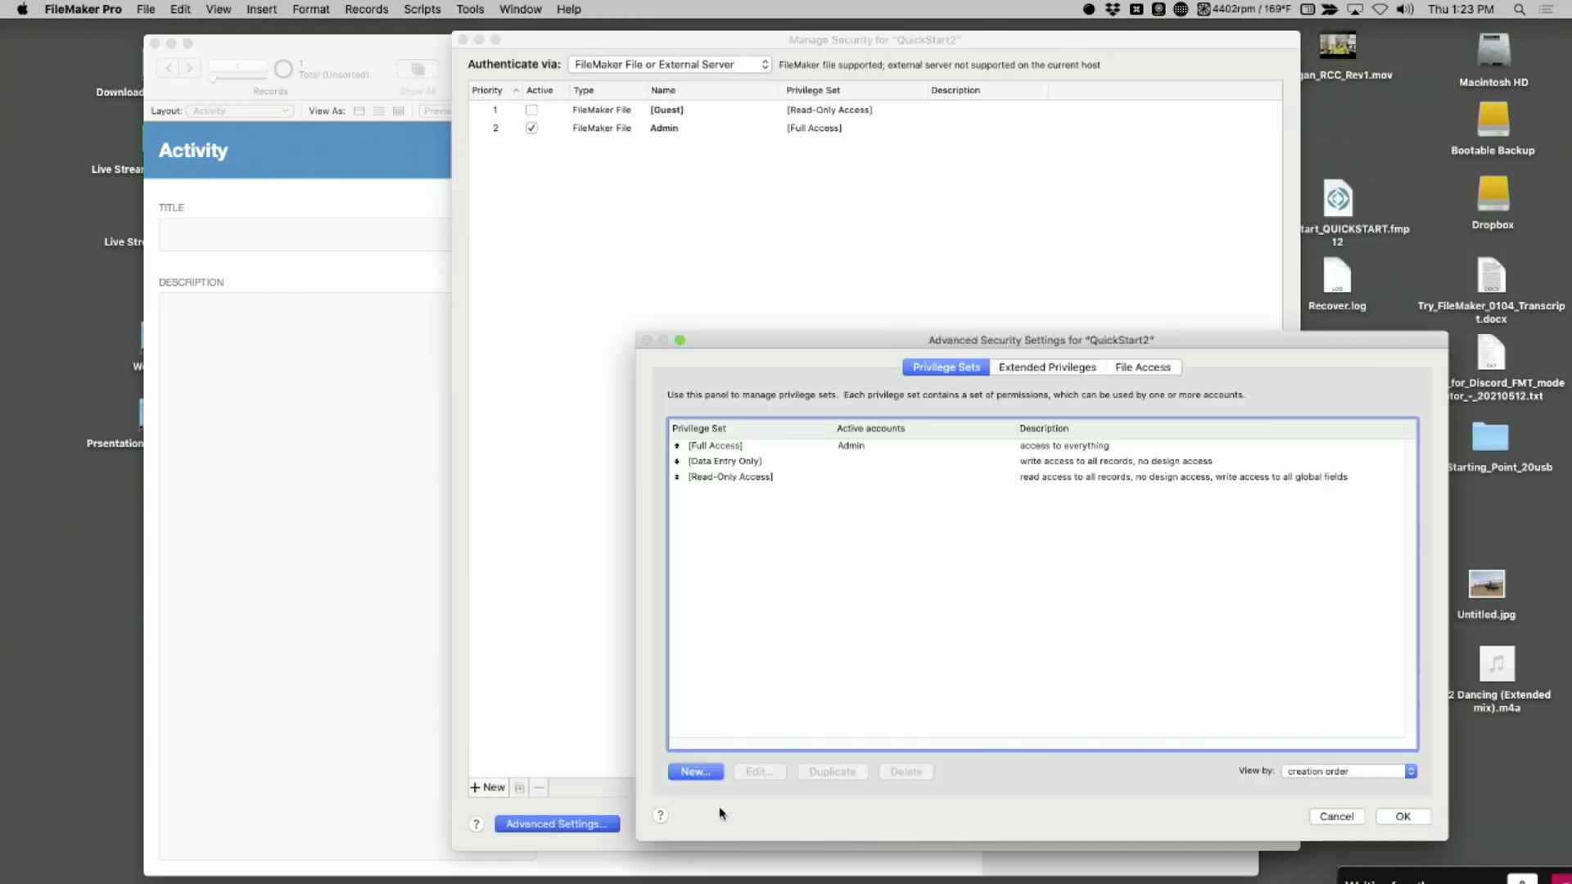
# Examine the Full Access privilege set and the account assigned to it, moving the advanced settings over the account list
pyautogui.click(714, 450)
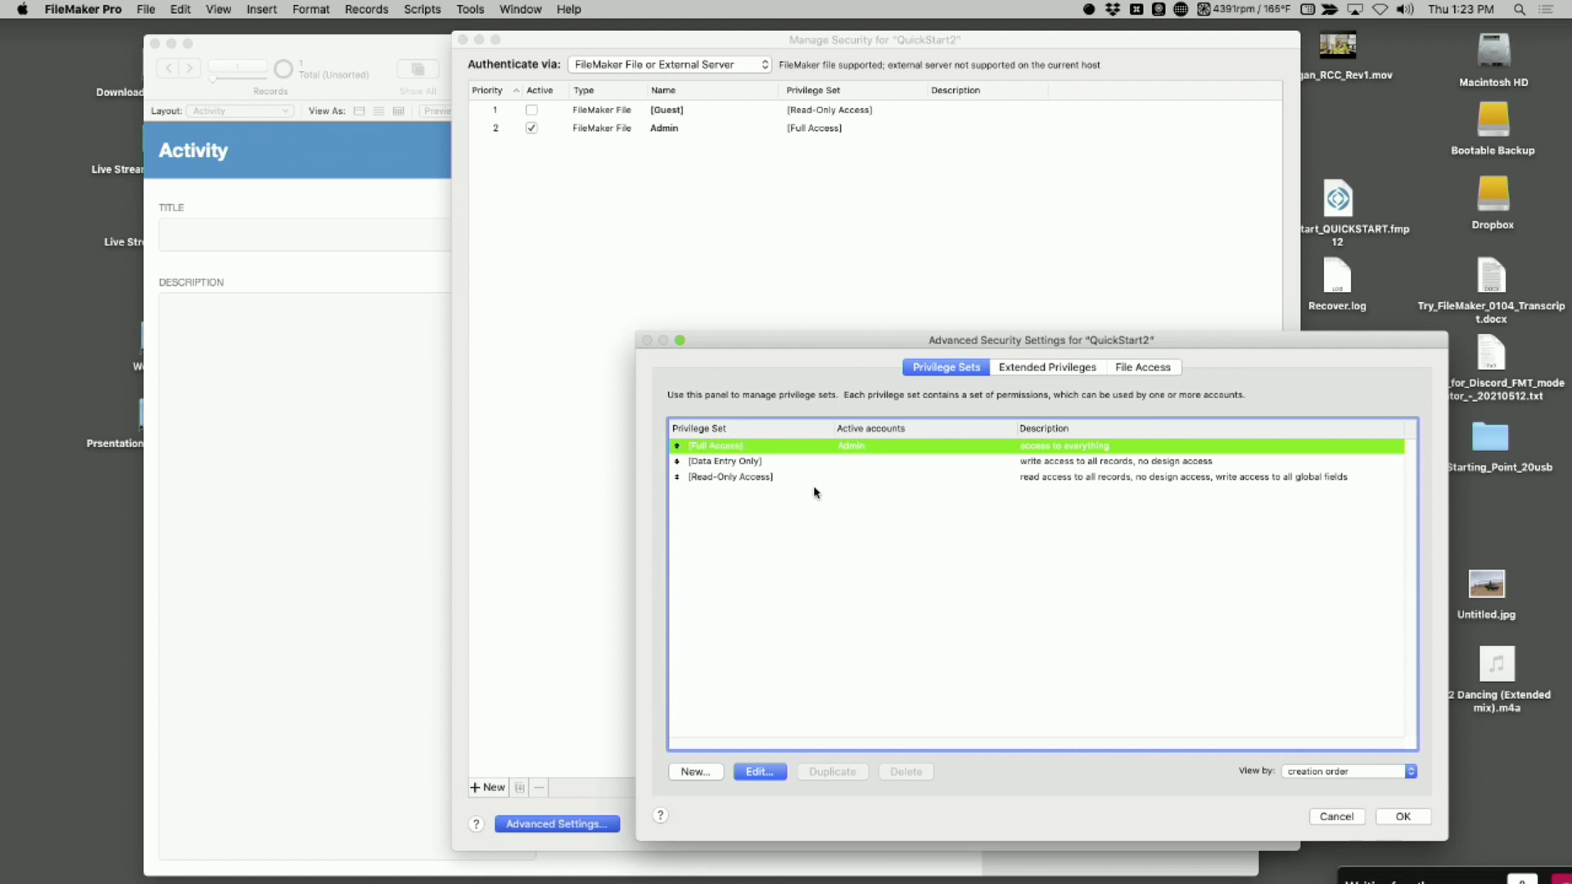
pyautogui.click(812, 638)
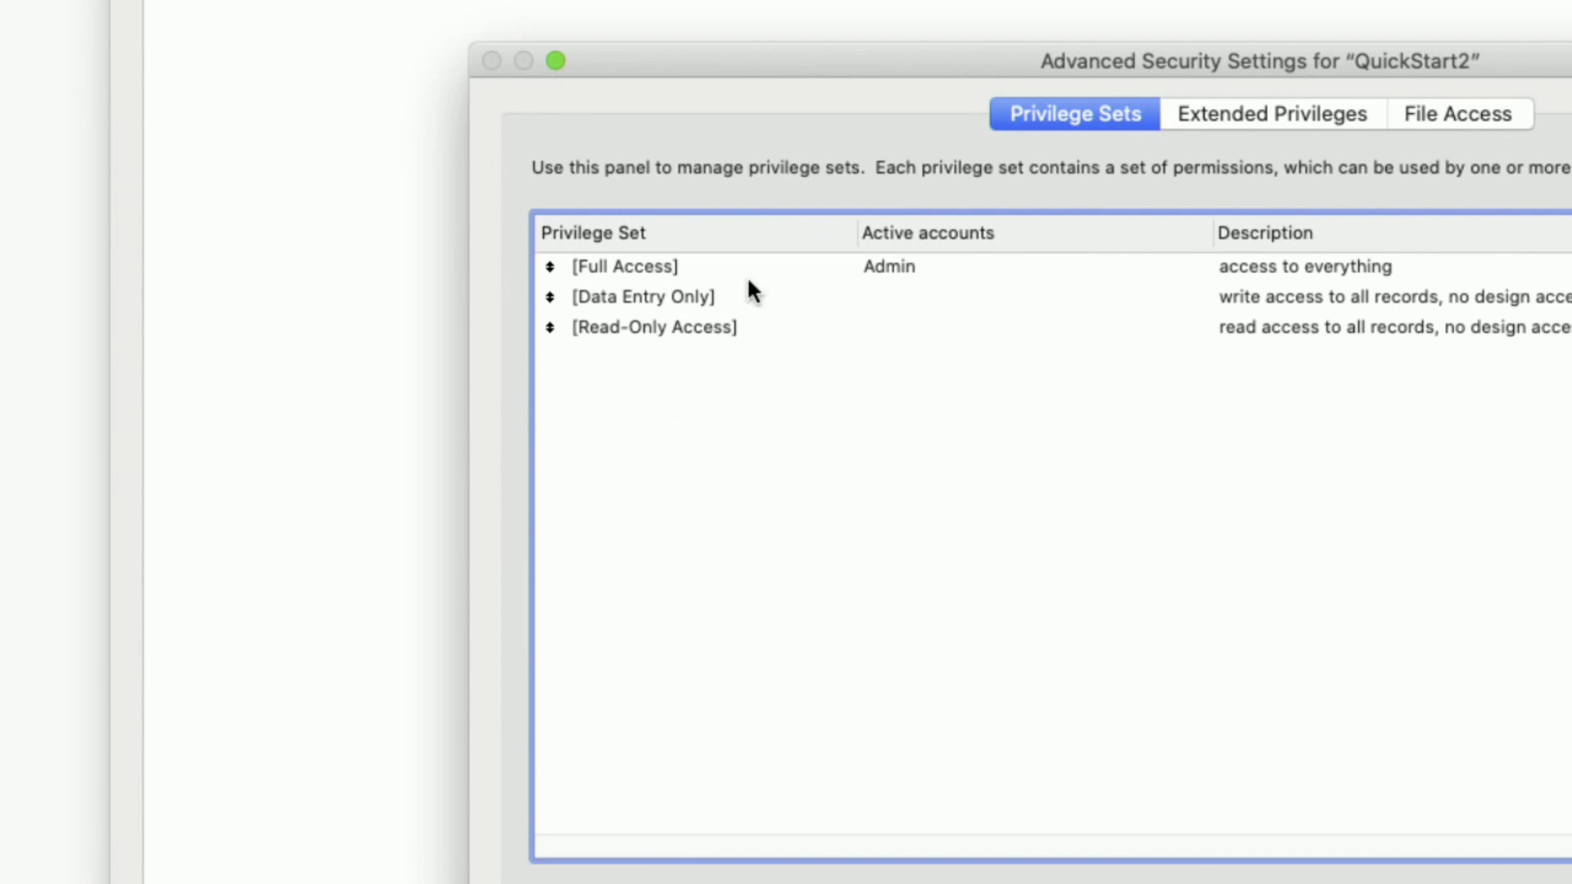
pyautogui.click(753, 279)
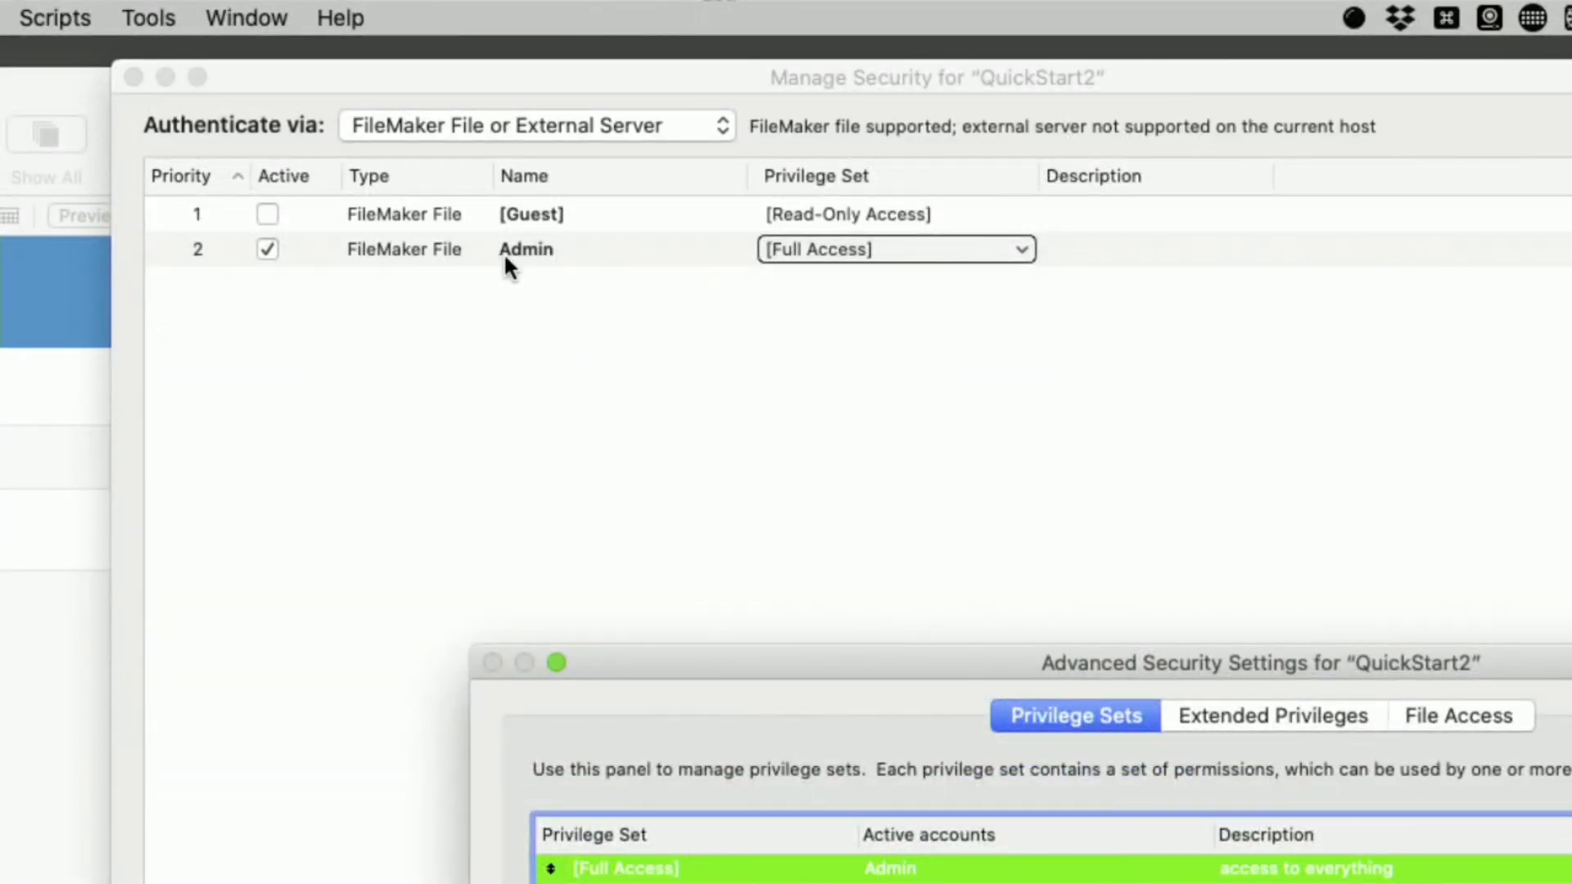
pyautogui.click(573, 328)
pyautogui.moveTo(697, 657); pyautogui.dragTo(528, 261)
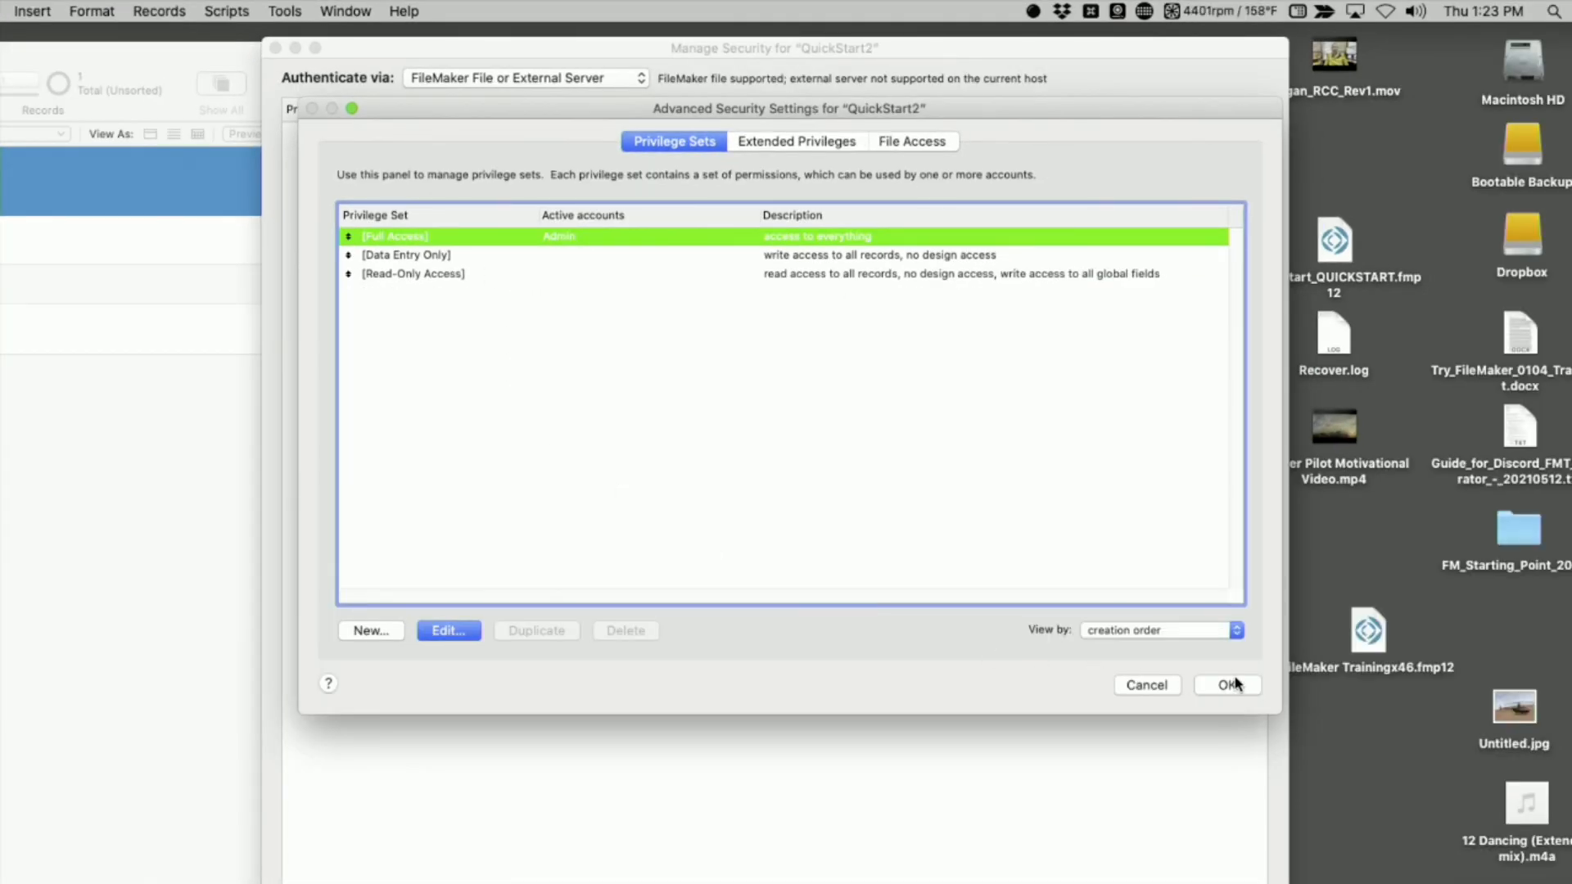
# Leave the advanced security settings and add a new FileMaker File account to QuickStart2, entering its account name and setting its password
pyautogui.click(1233, 685)
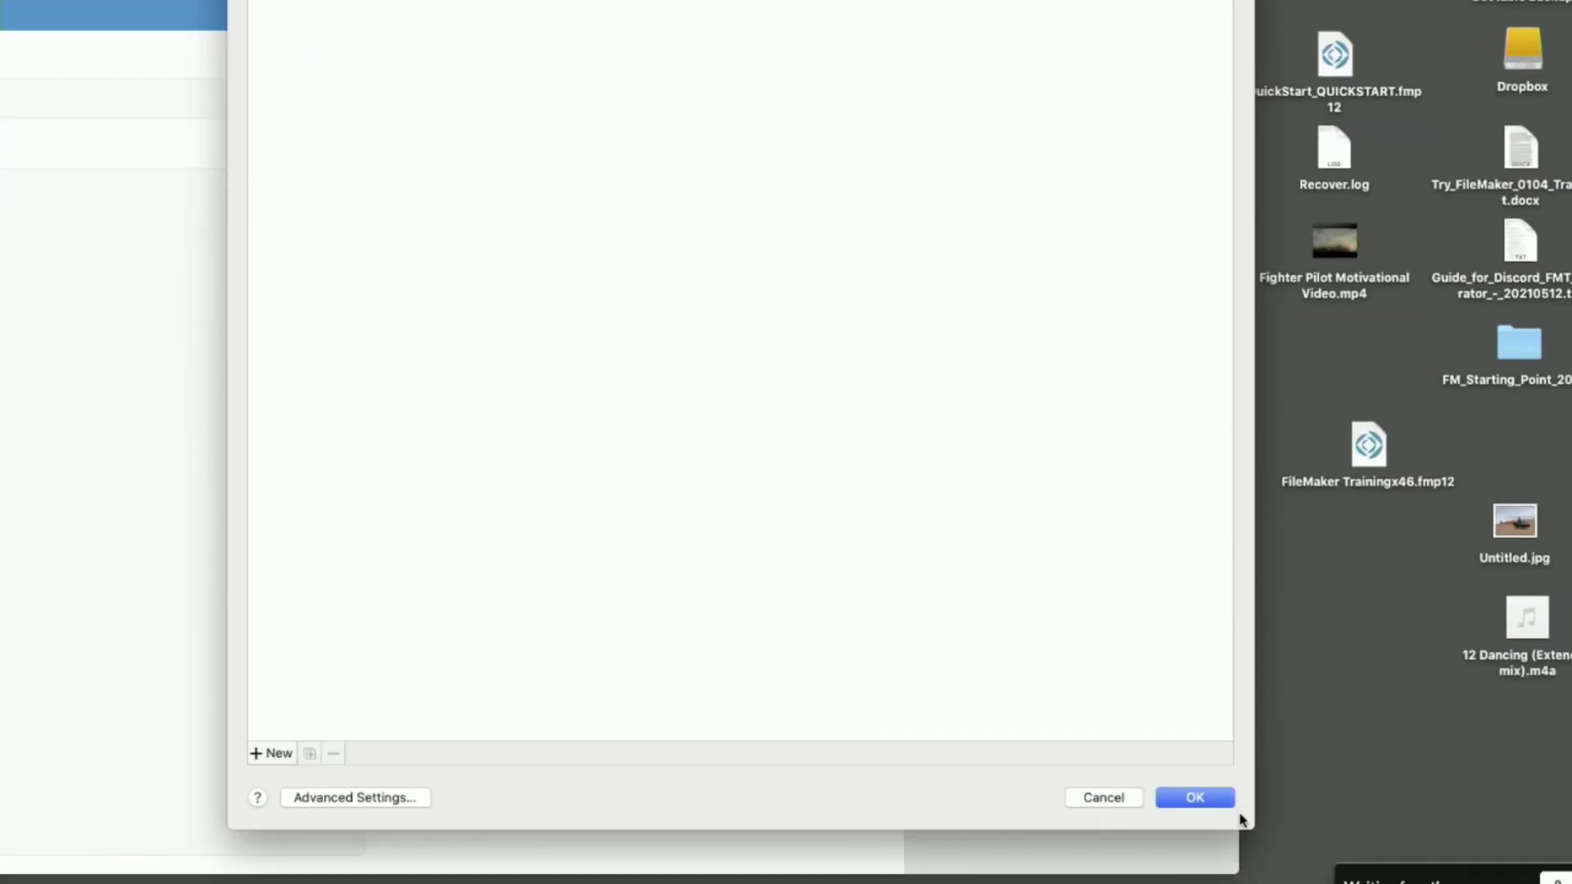
pyautogui.moveTo(1241, 819); pyautogui.dragTo(1196, 490)
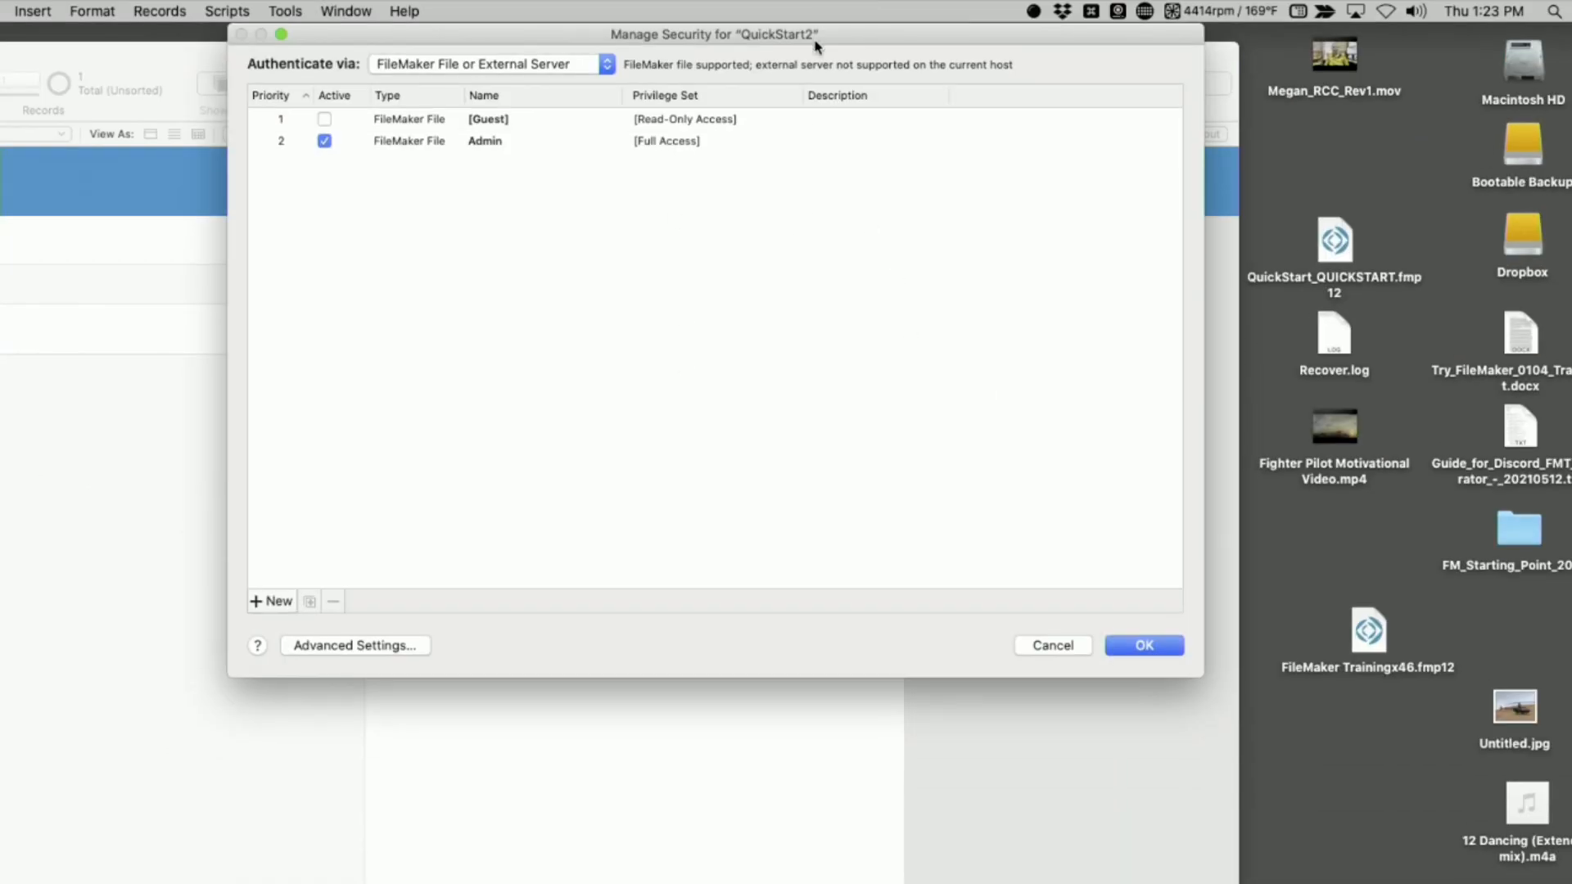
pyautogui.click(264, 601)
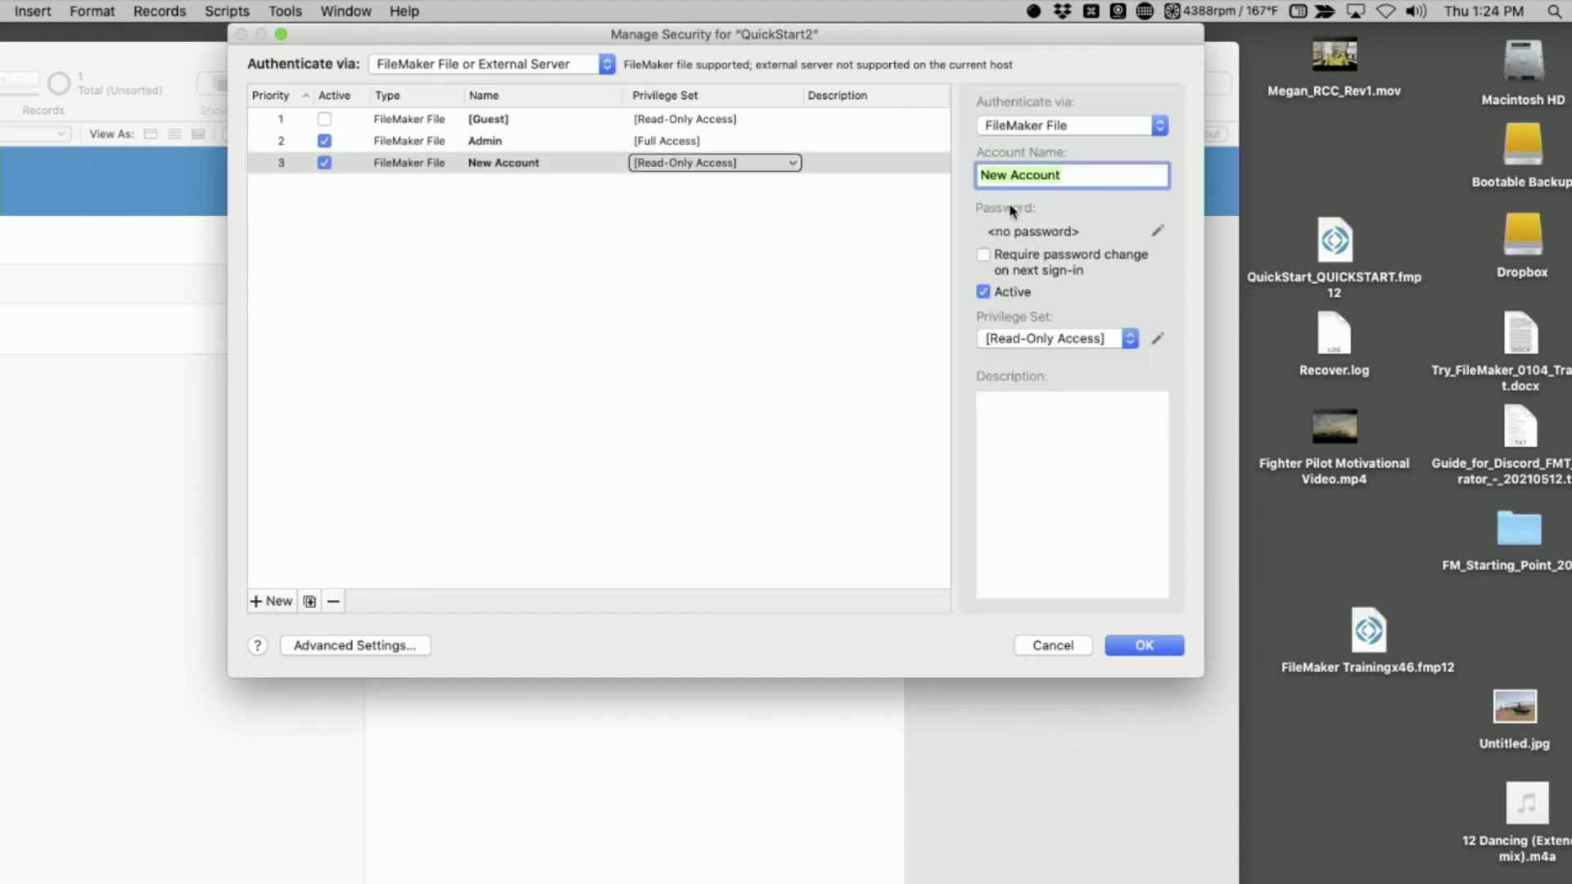
pyautogui.write('tk')
pyautogui.click(1158, 231)
pyautogui.write('tk')
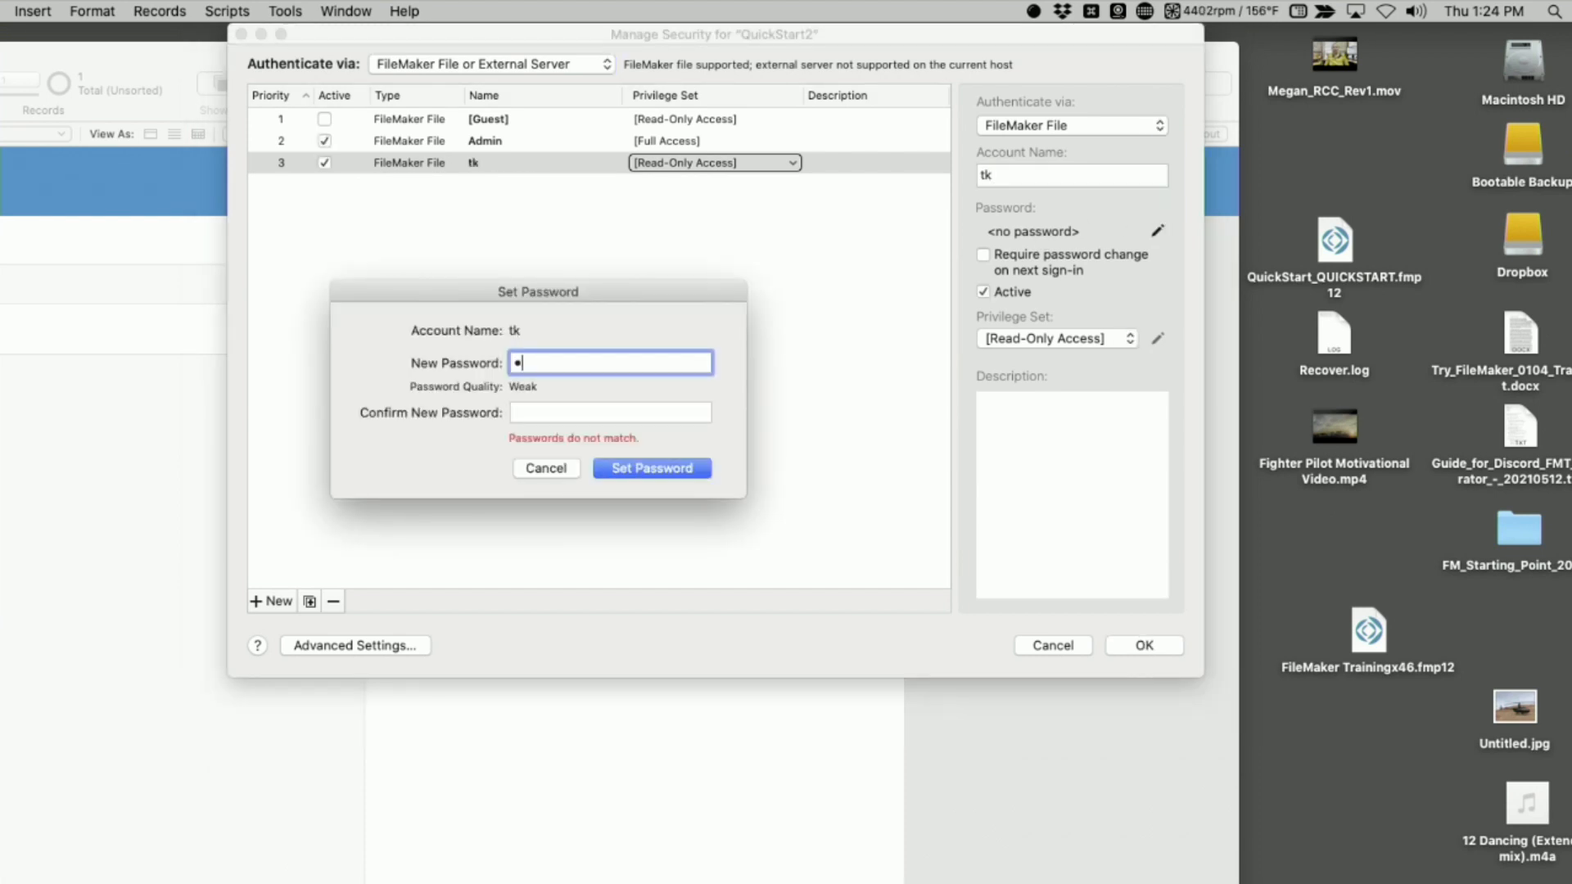
pyautogui.press('Tab')
pyautogui.write('tk')
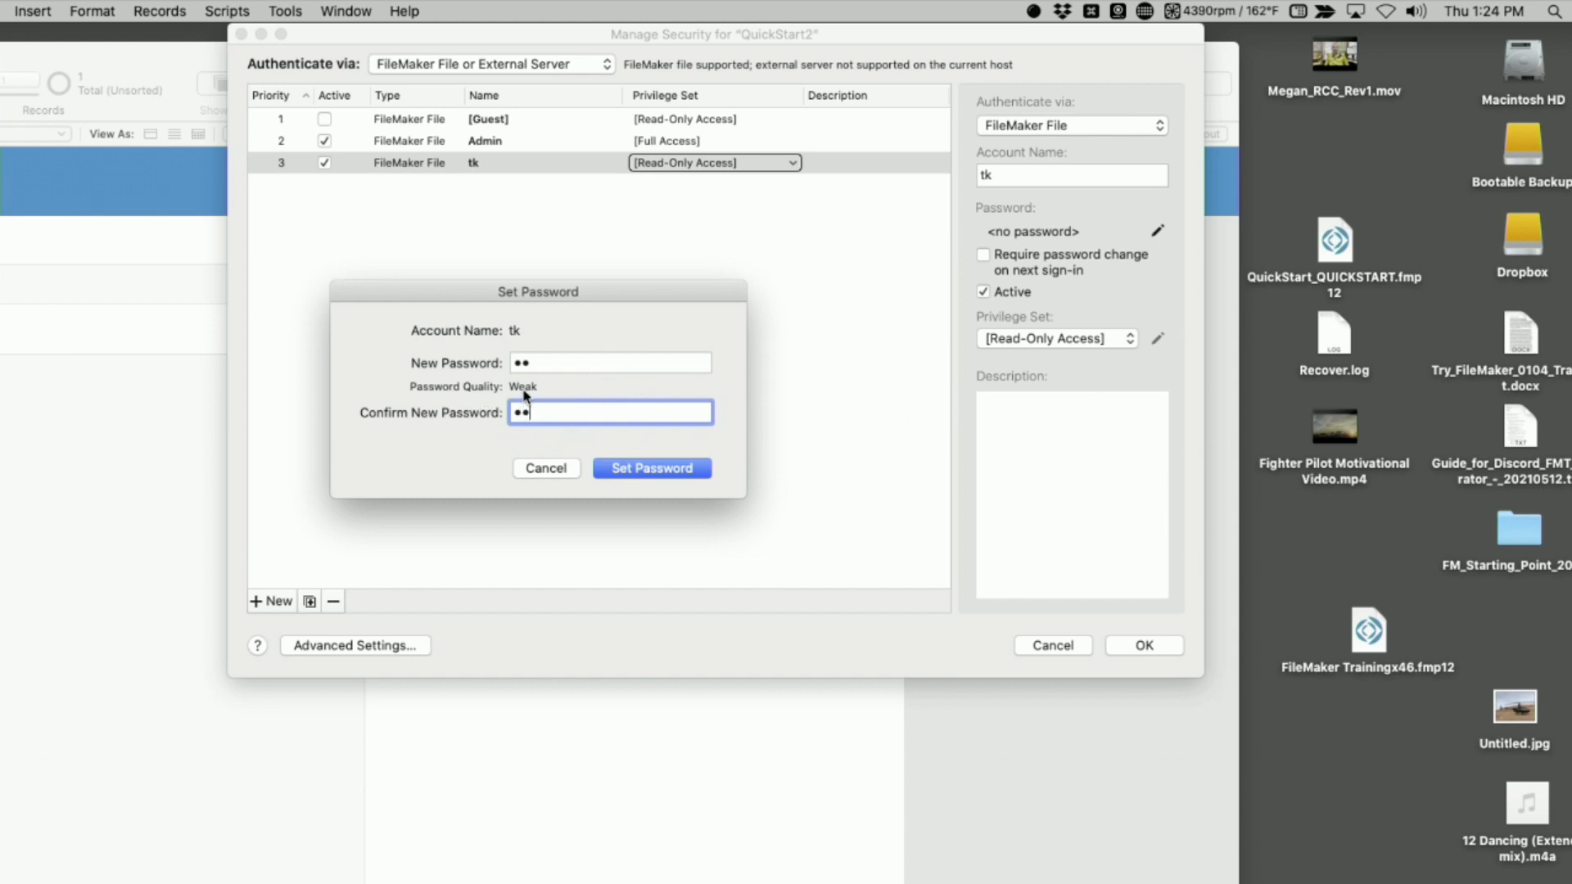
pyautogui.click(673, 469)
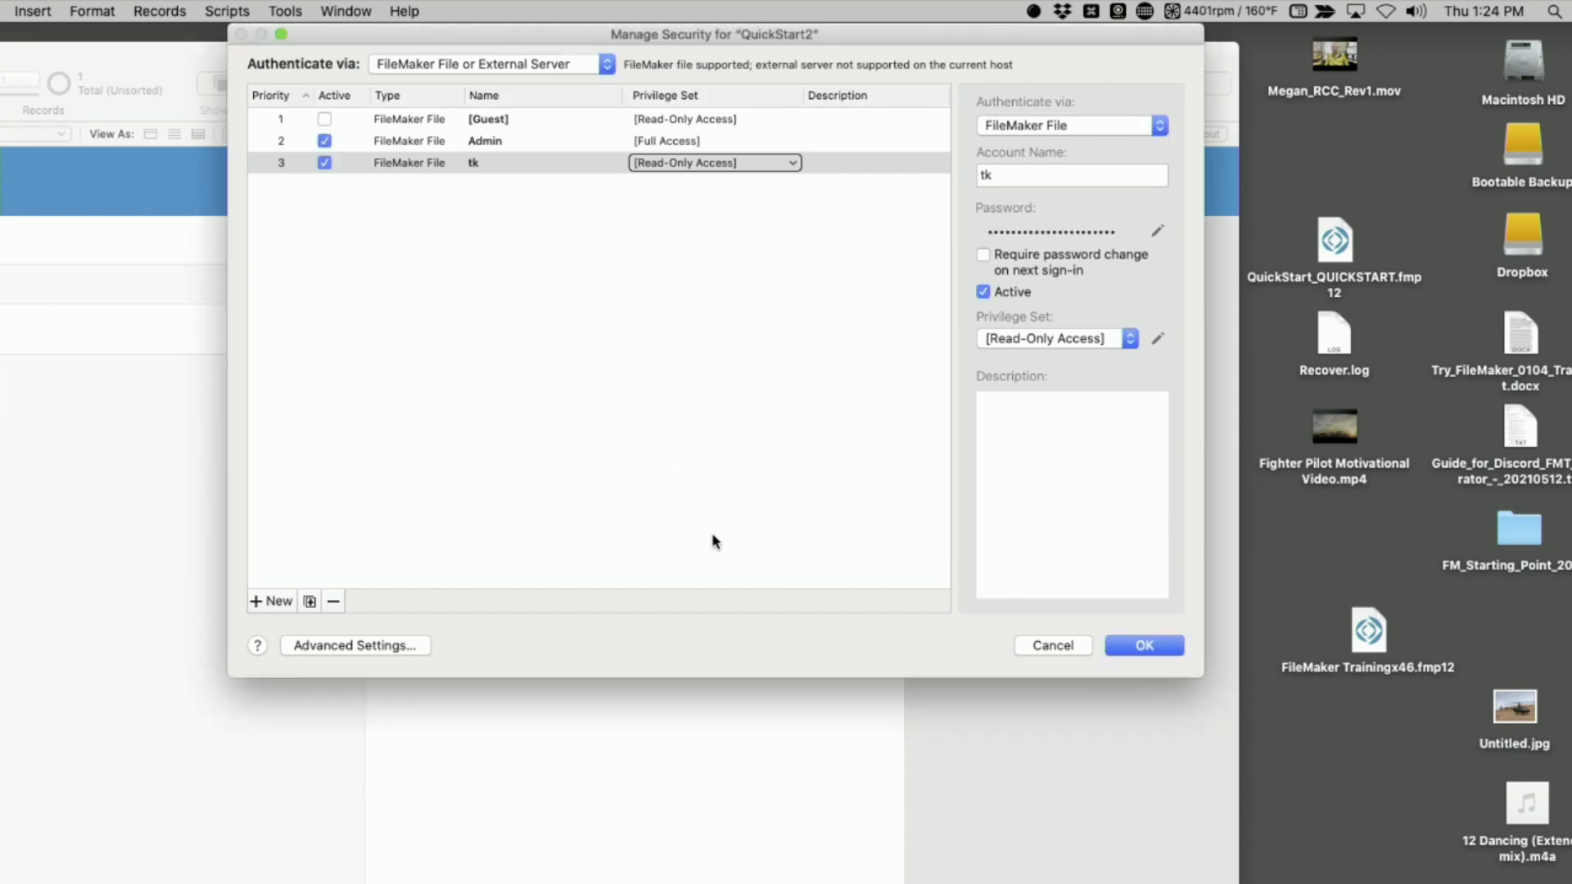
# Assign the [Data Entry Only] privilege set to the new account and save the security changes
pyautogui.click(680, 163)
pyautogui.click(679, 151)
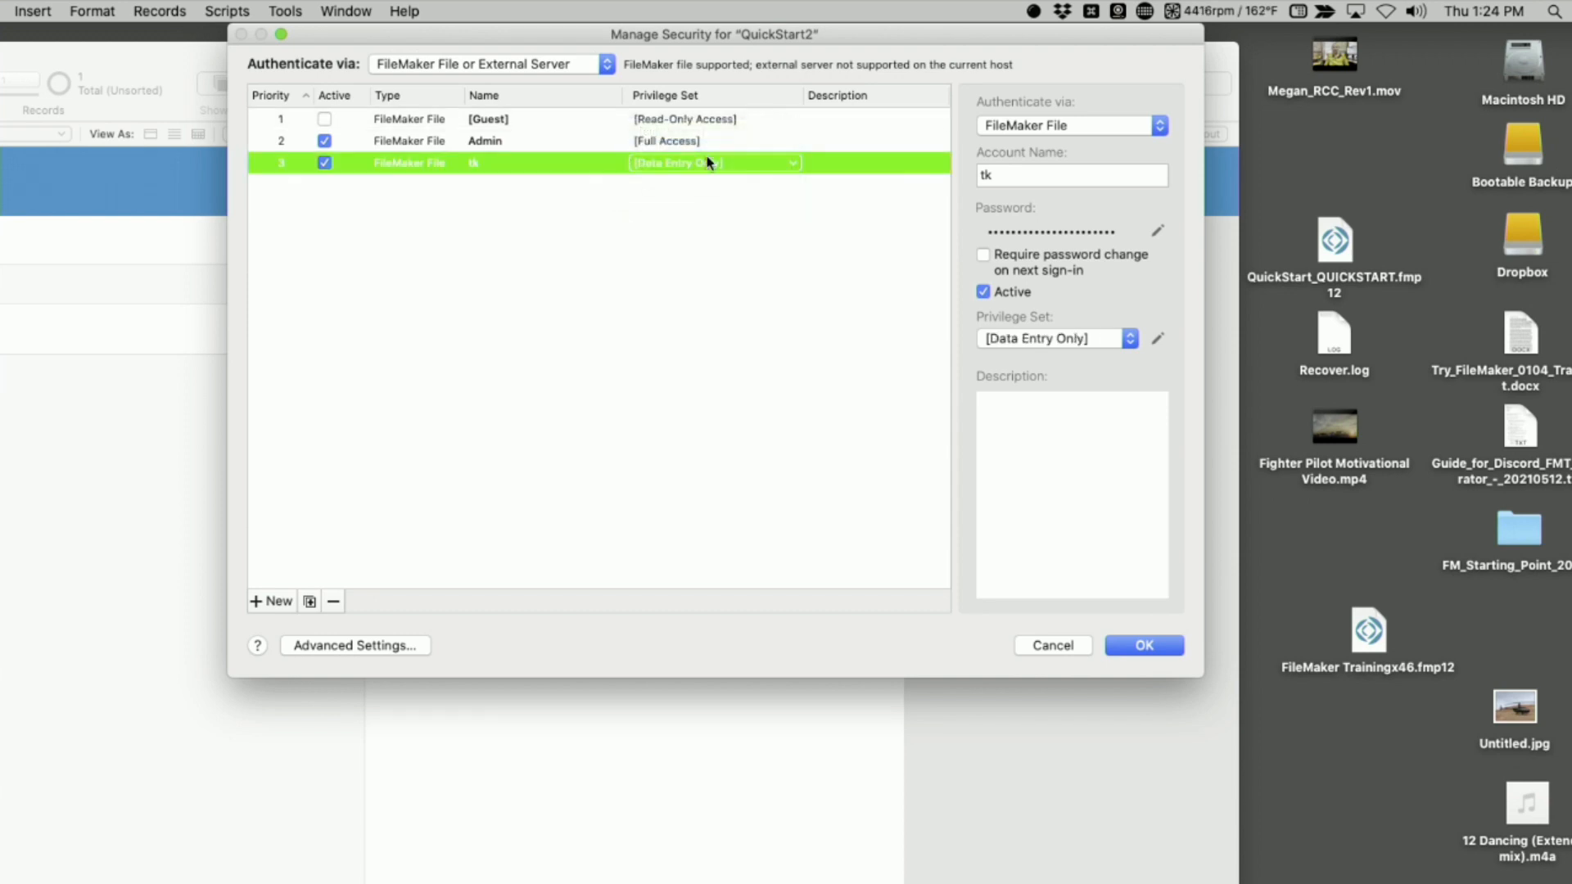
pyautogui.click(1143, 645)
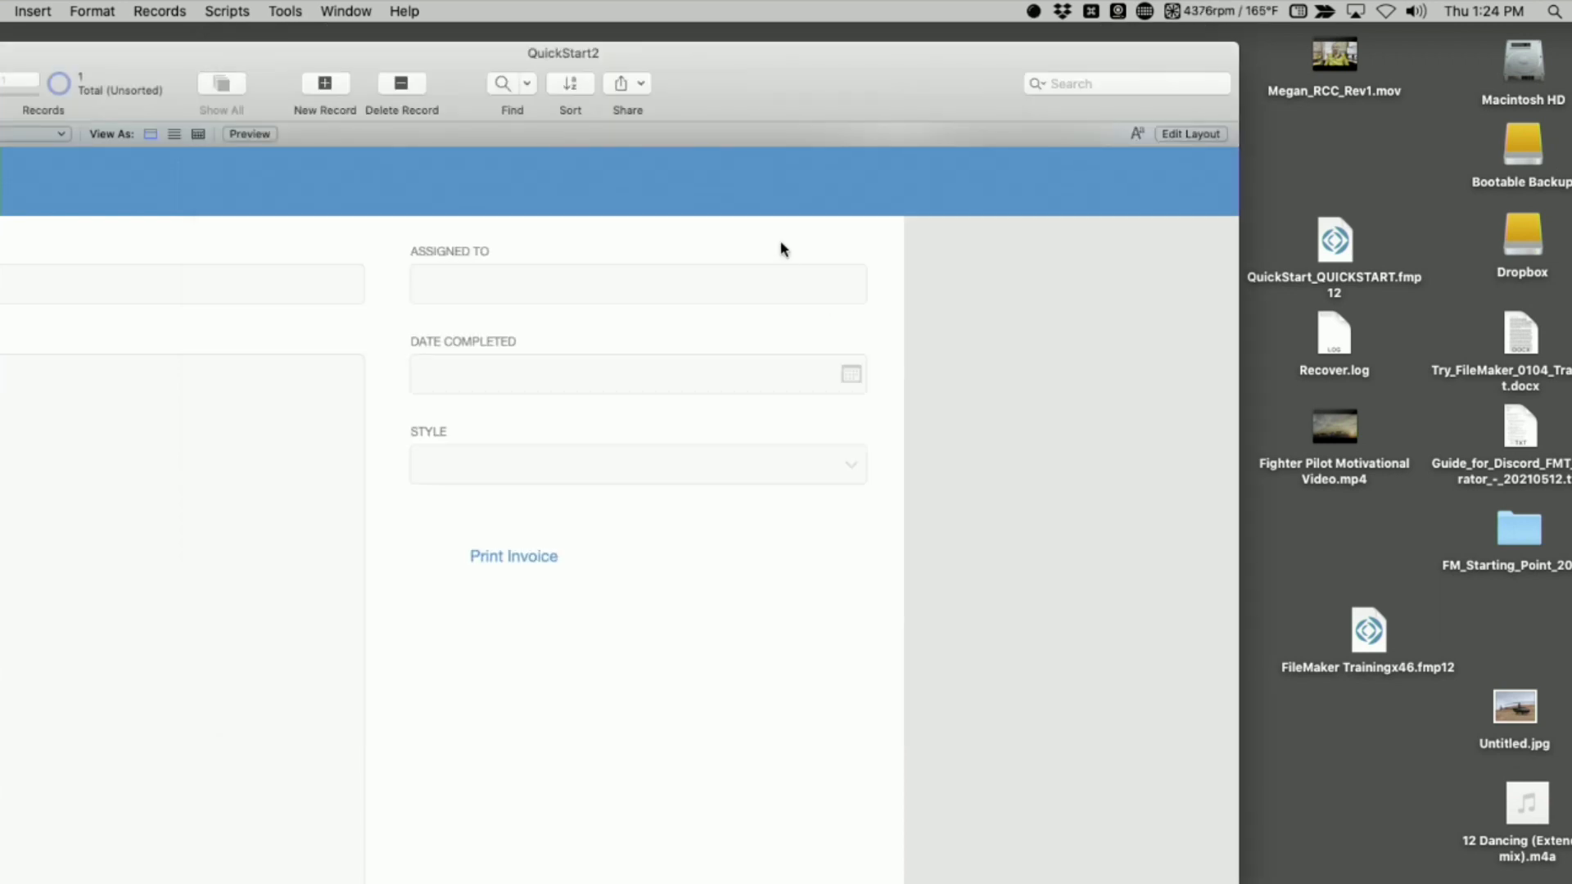
# Close QuickStart2 and reopen it from the Altered Version folder, signing in with the new non-admin account's name and password
pyautogui.press('super+w')
pyautogui.doubleClick(410, 270)
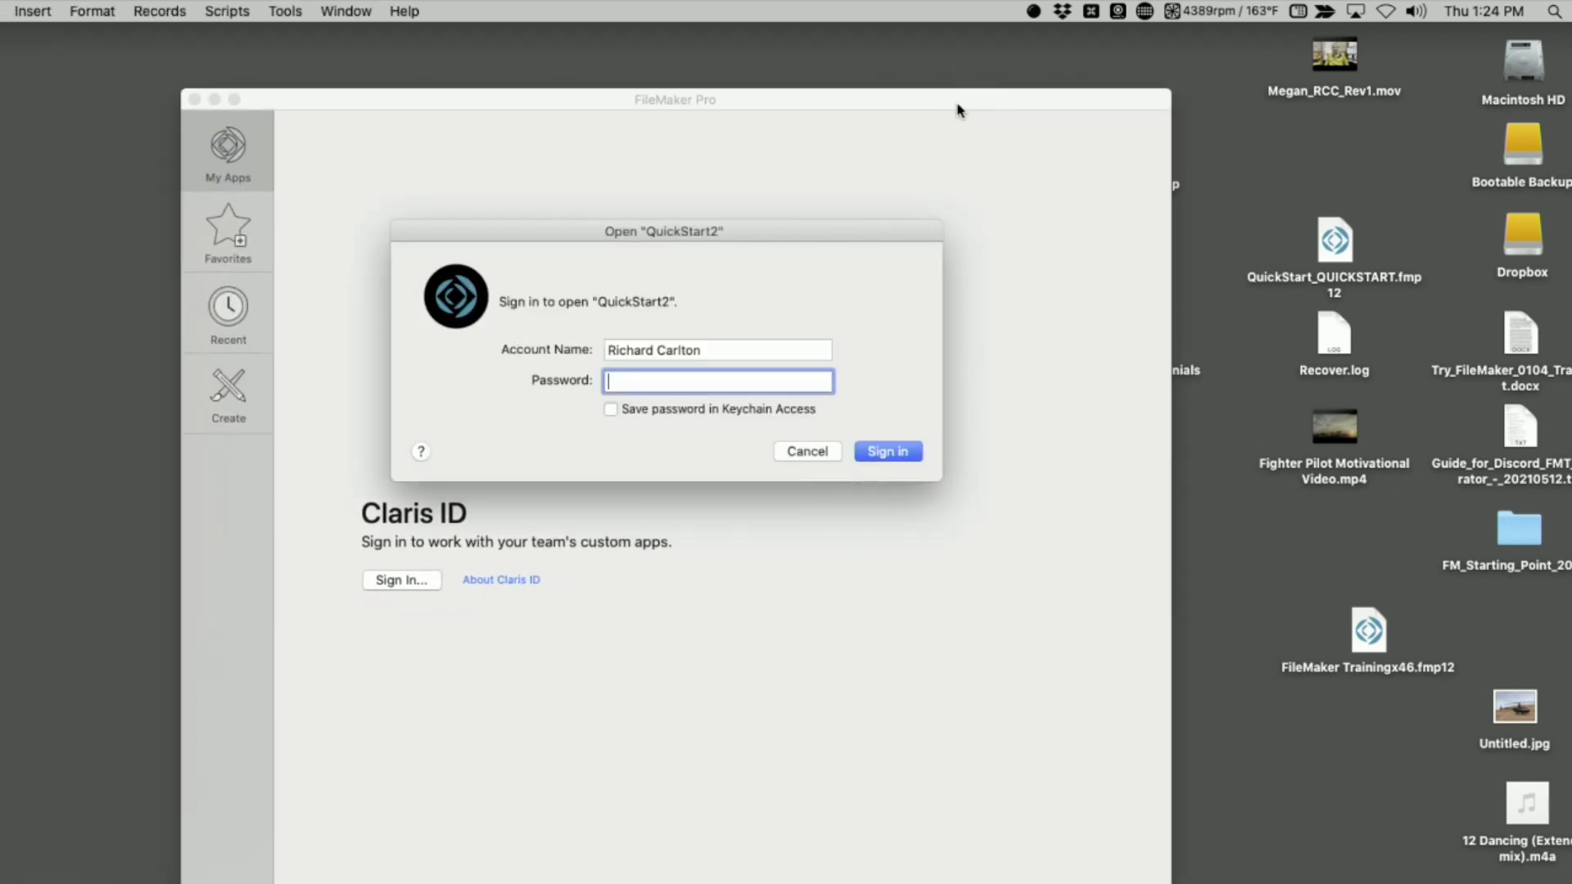
pyautogui.tripleClick(751, 347)
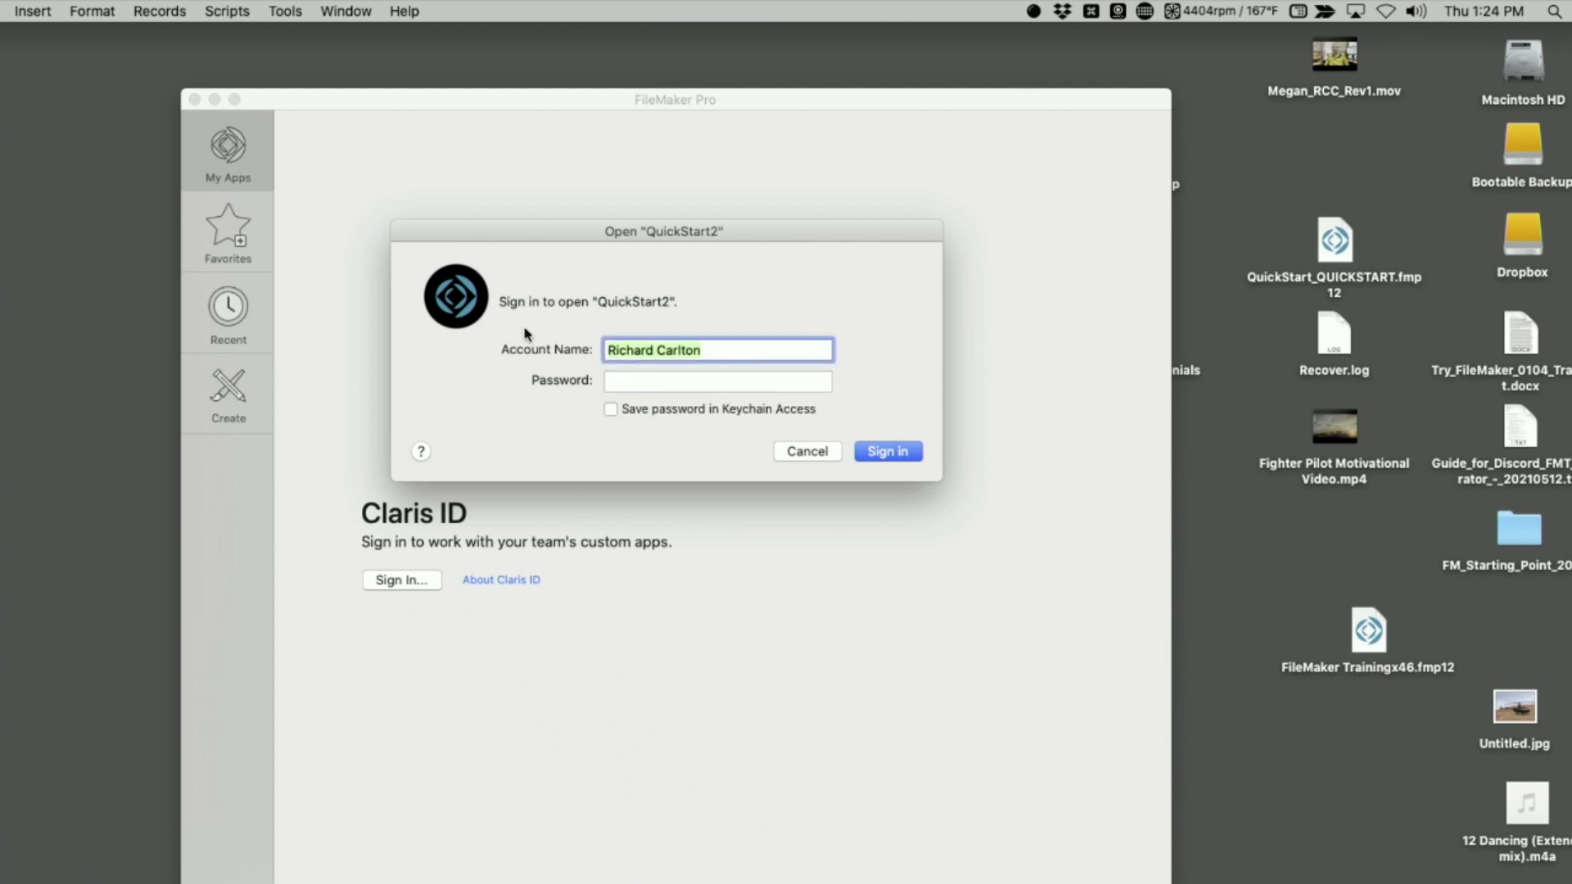
pyautogui.write('tk')
pyautogui.press('Tab')
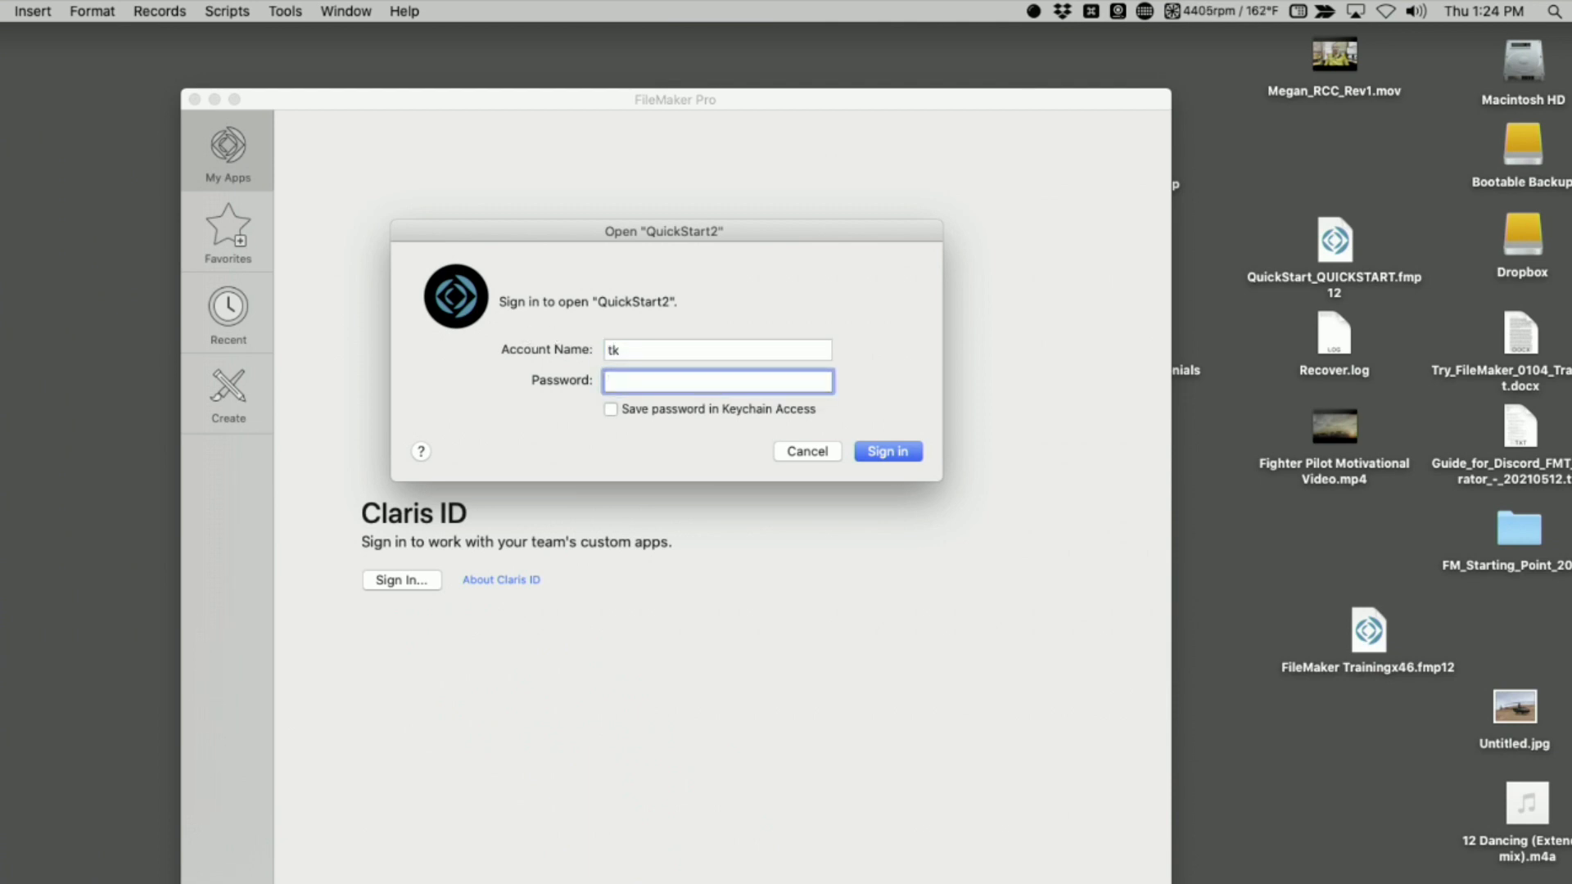
pyautogui.write('tk')
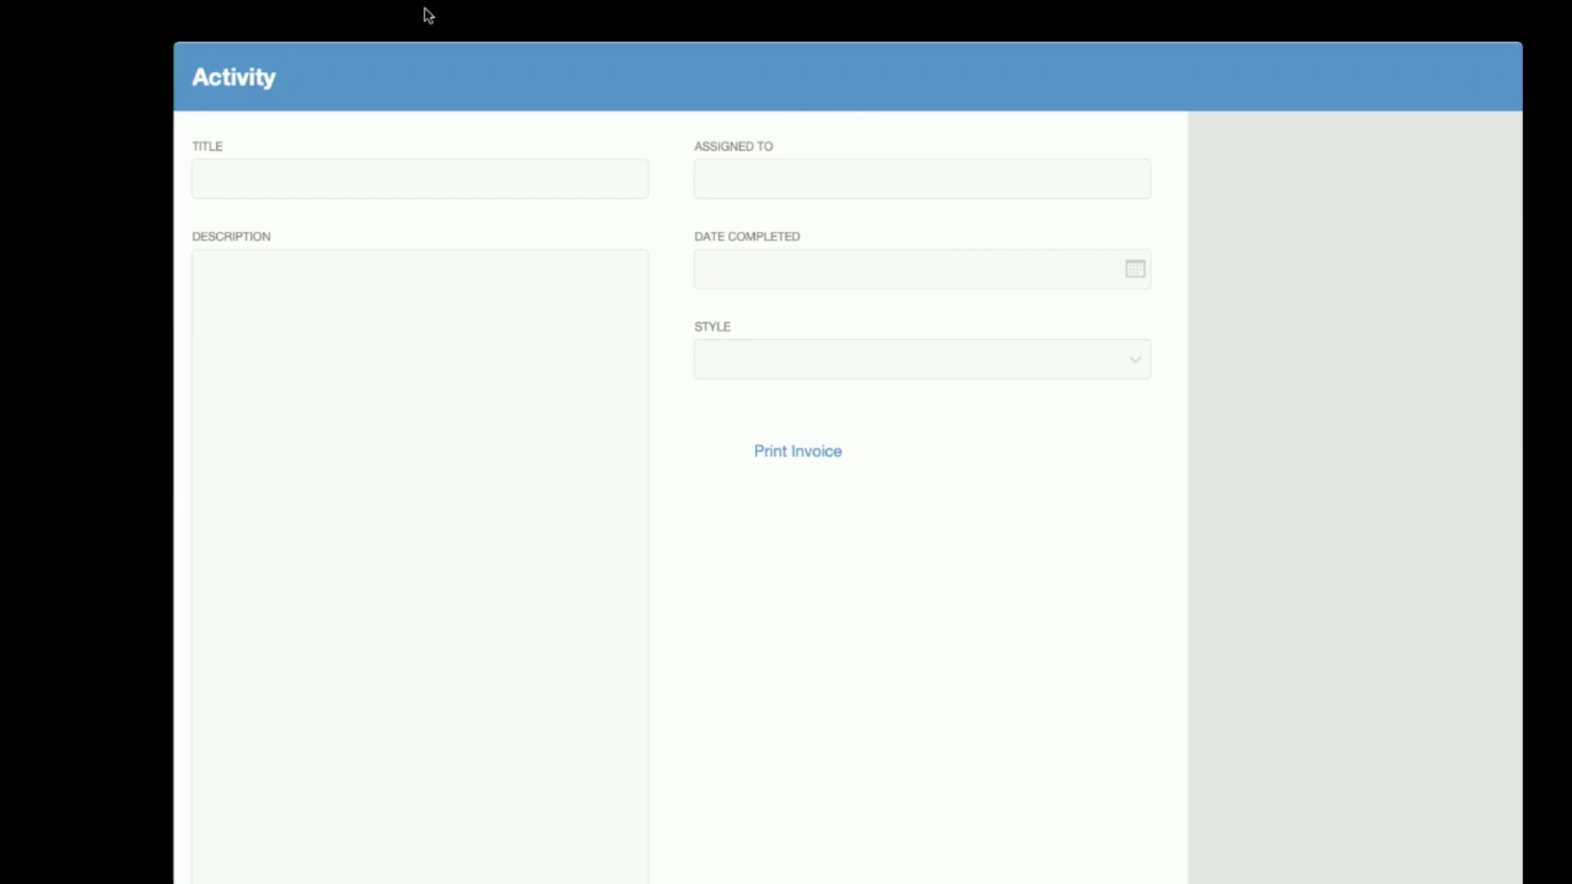
# Test leaving Kiosk mode by cycling through the running applications and switching between the Finder's Altered Version window and QuickStart2
pyautogui.press('super+Tab')
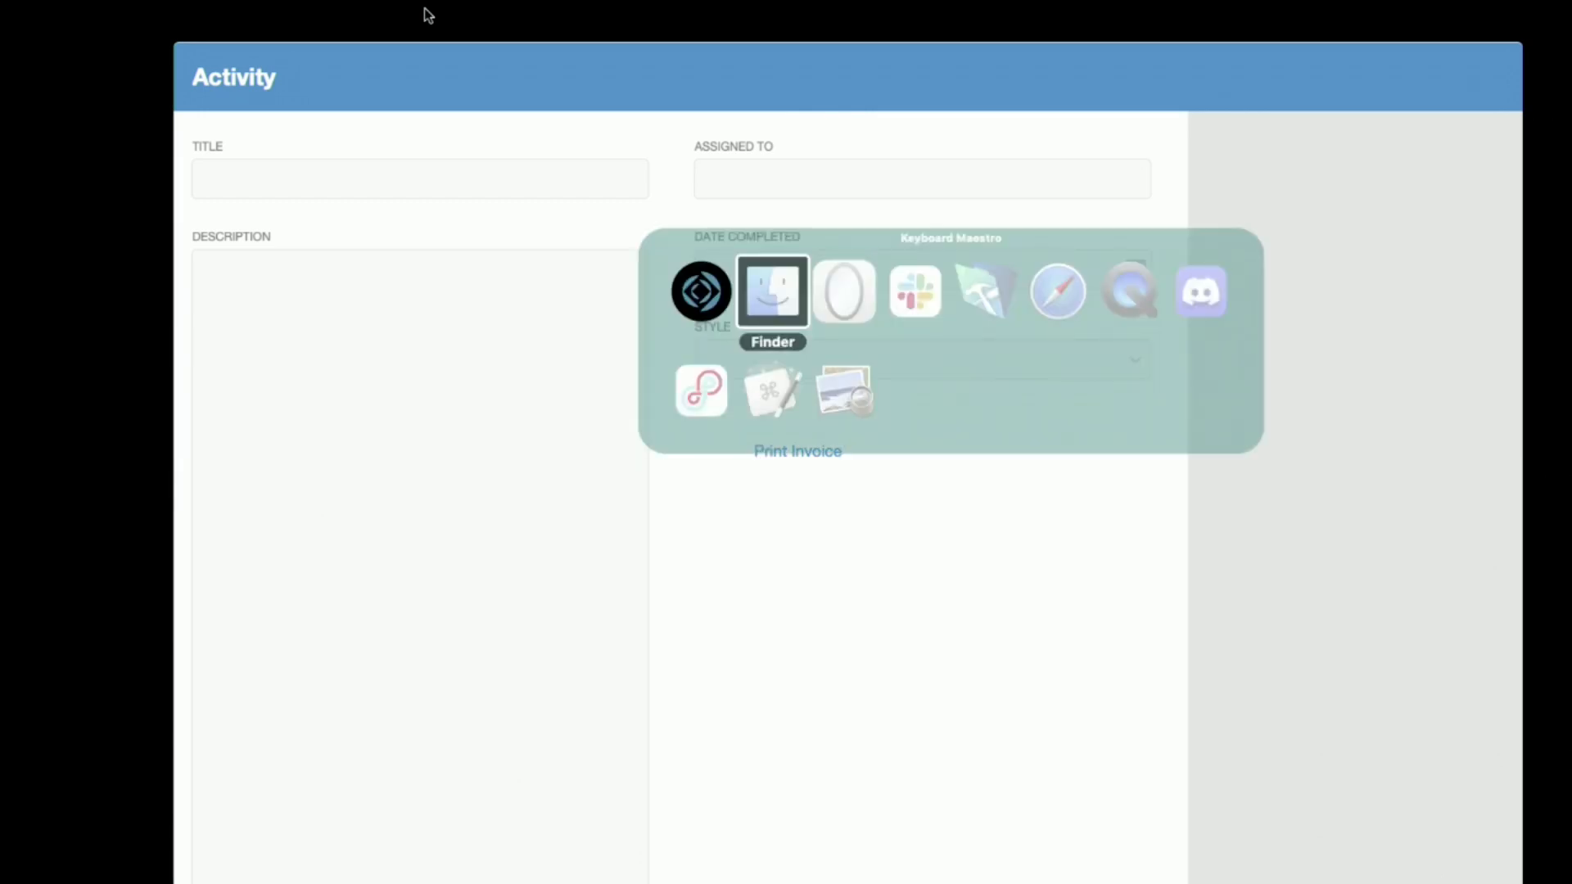
pyautogui.press('super+Tab')
pyautogui.press('super+Tab')
pyautogui.press('super+Tab')
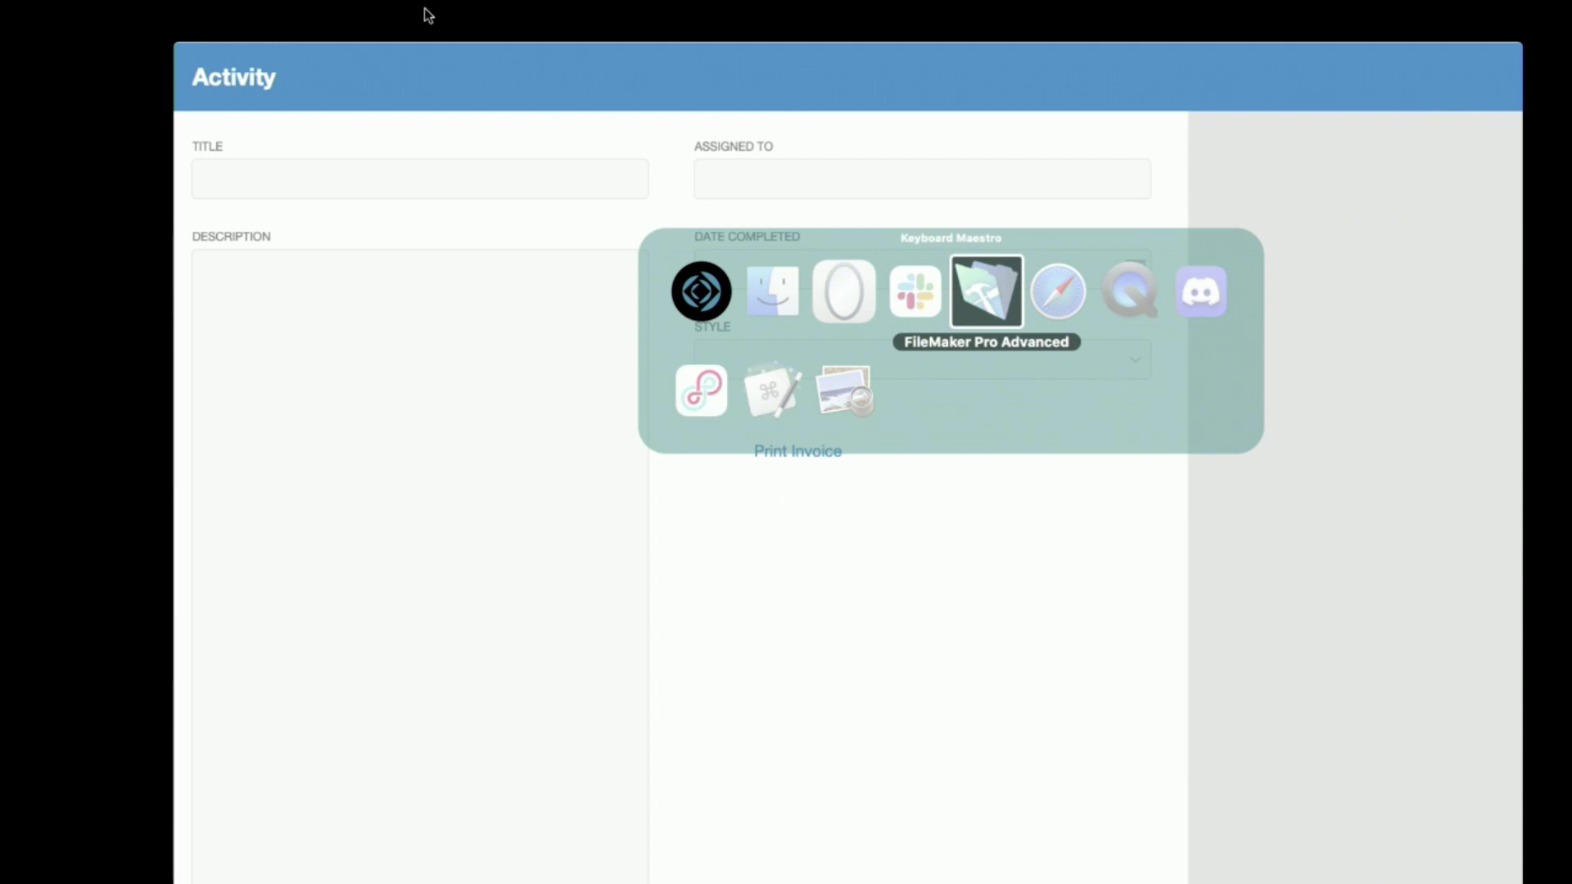
pyautogui.press('super+Tab')
pyautogui.press('super+Tab')
pyautogui.press('super+Tab')
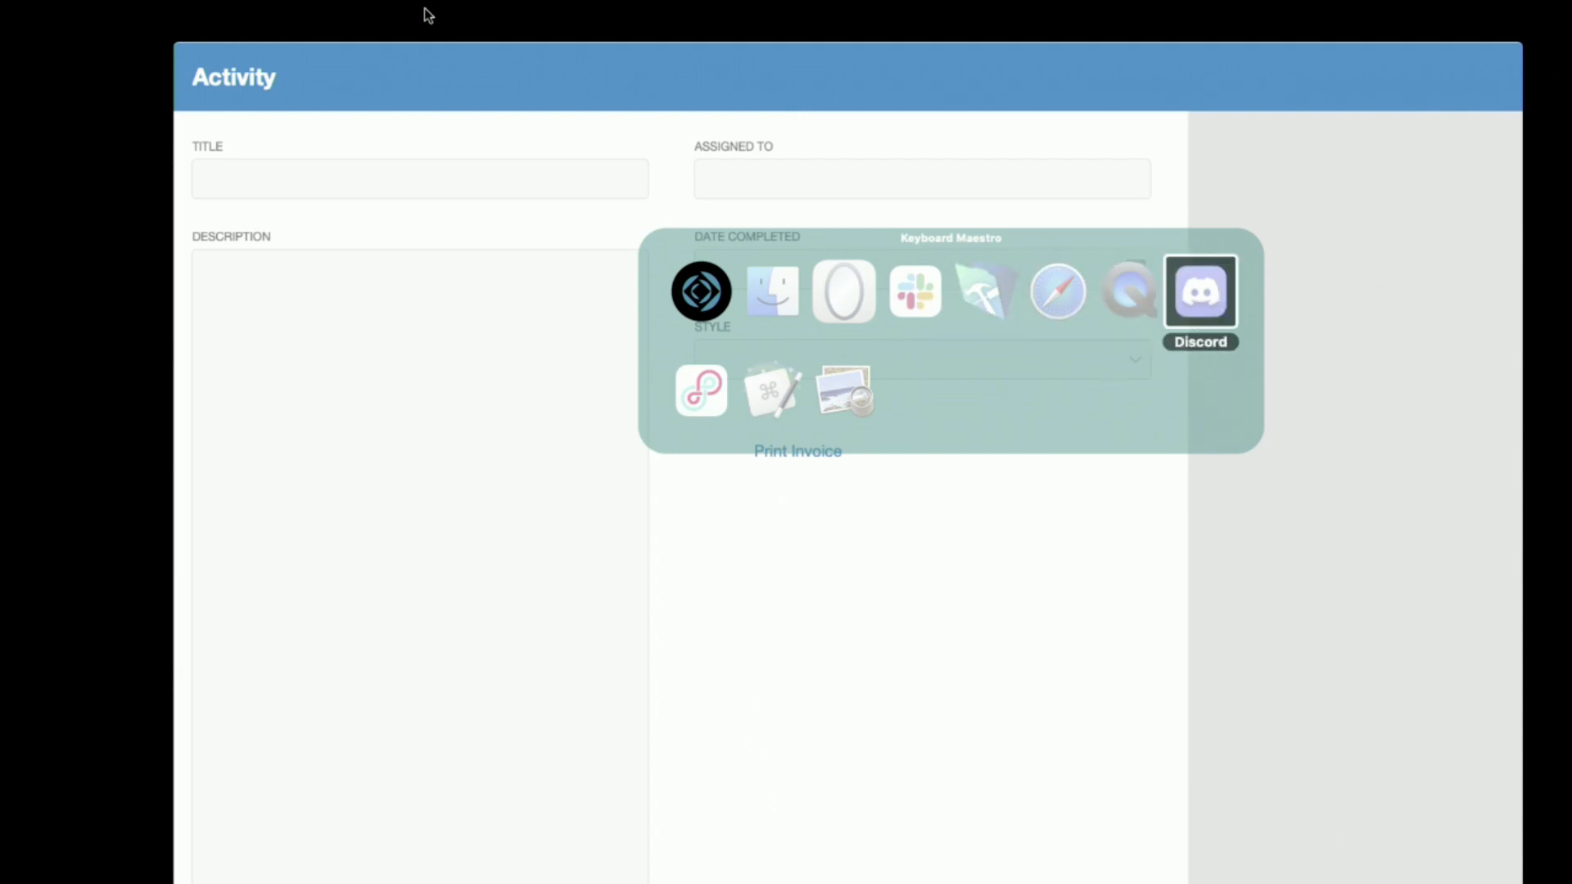
pyautogui.press('super+Tab')
pyautogui.press('super+Tab')
pyautogui.press('super+Tab')
pyautogui.press('super+Tab')
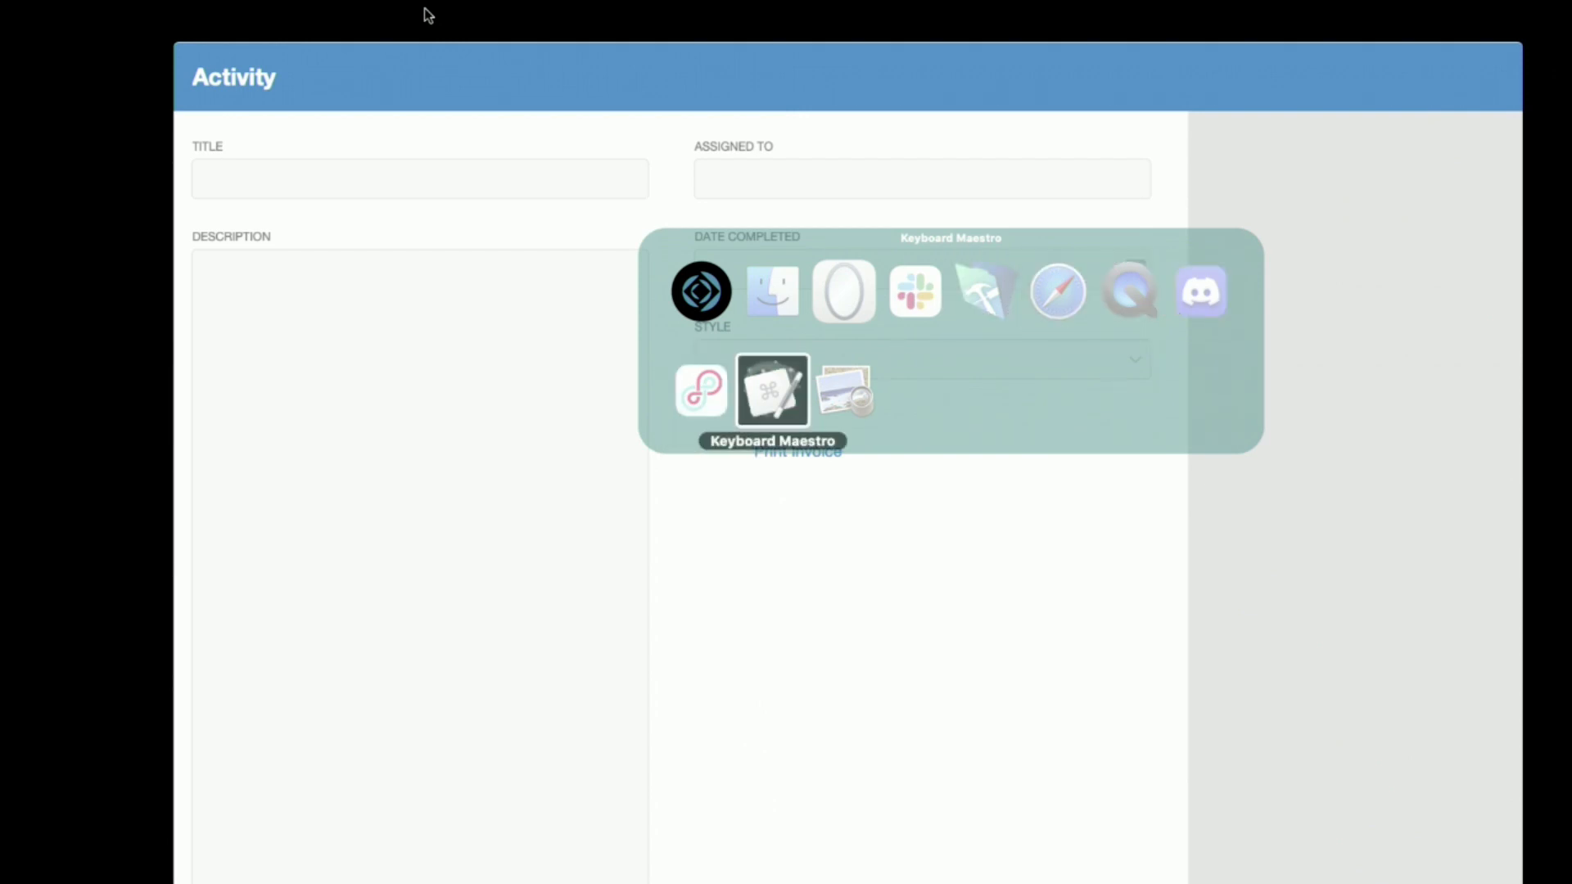
pyautogui.press('super+Tab')
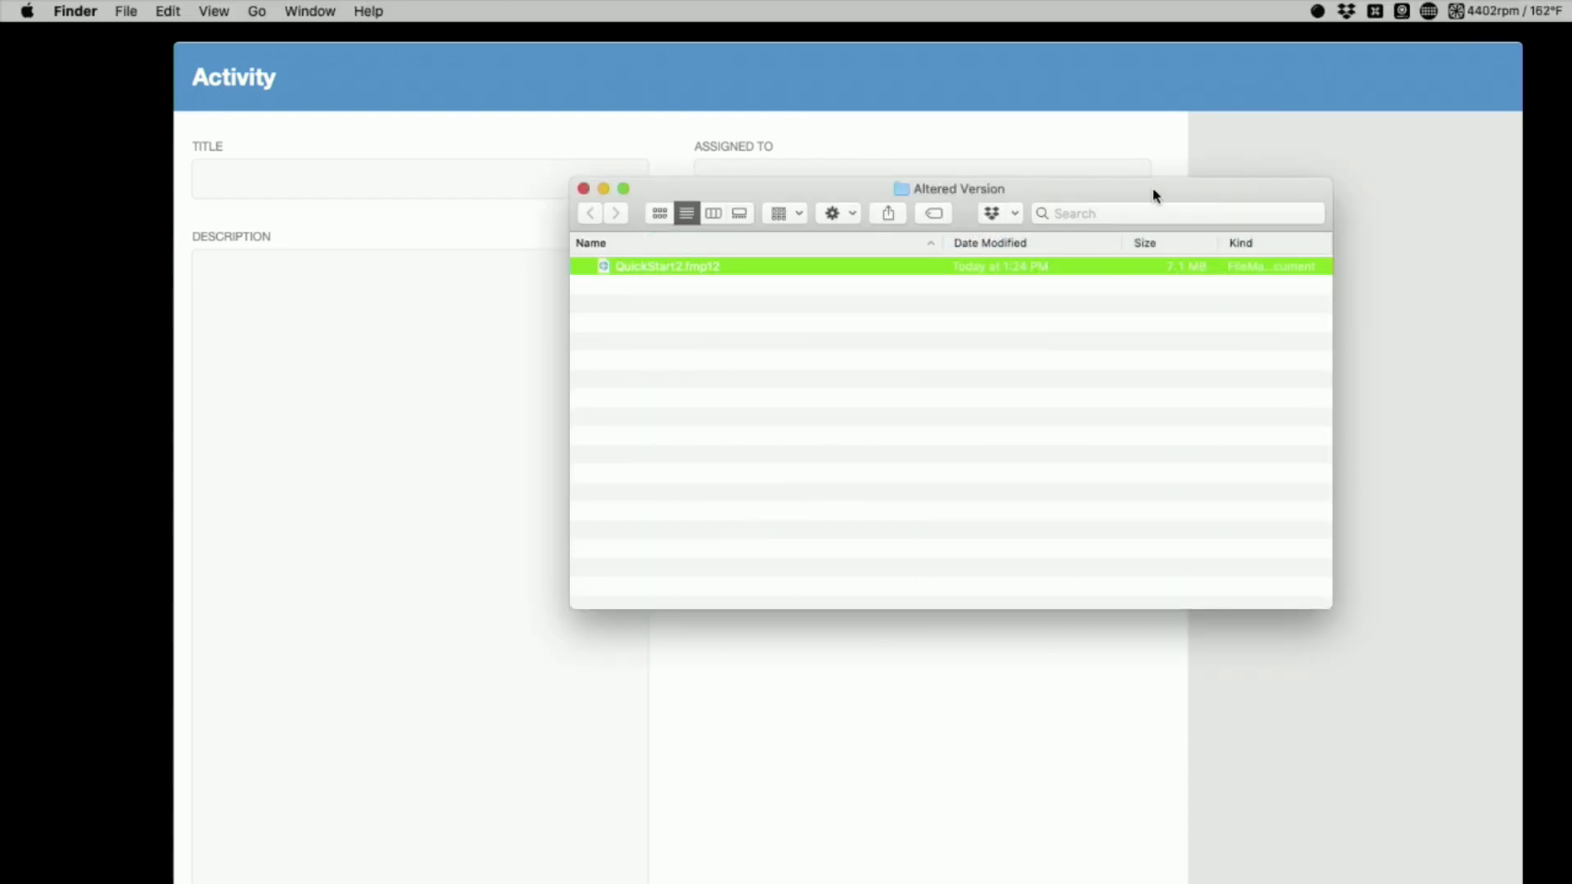
pyautogui.moveTo(1153, 188); pyautogui.dragTo(1033, 190)
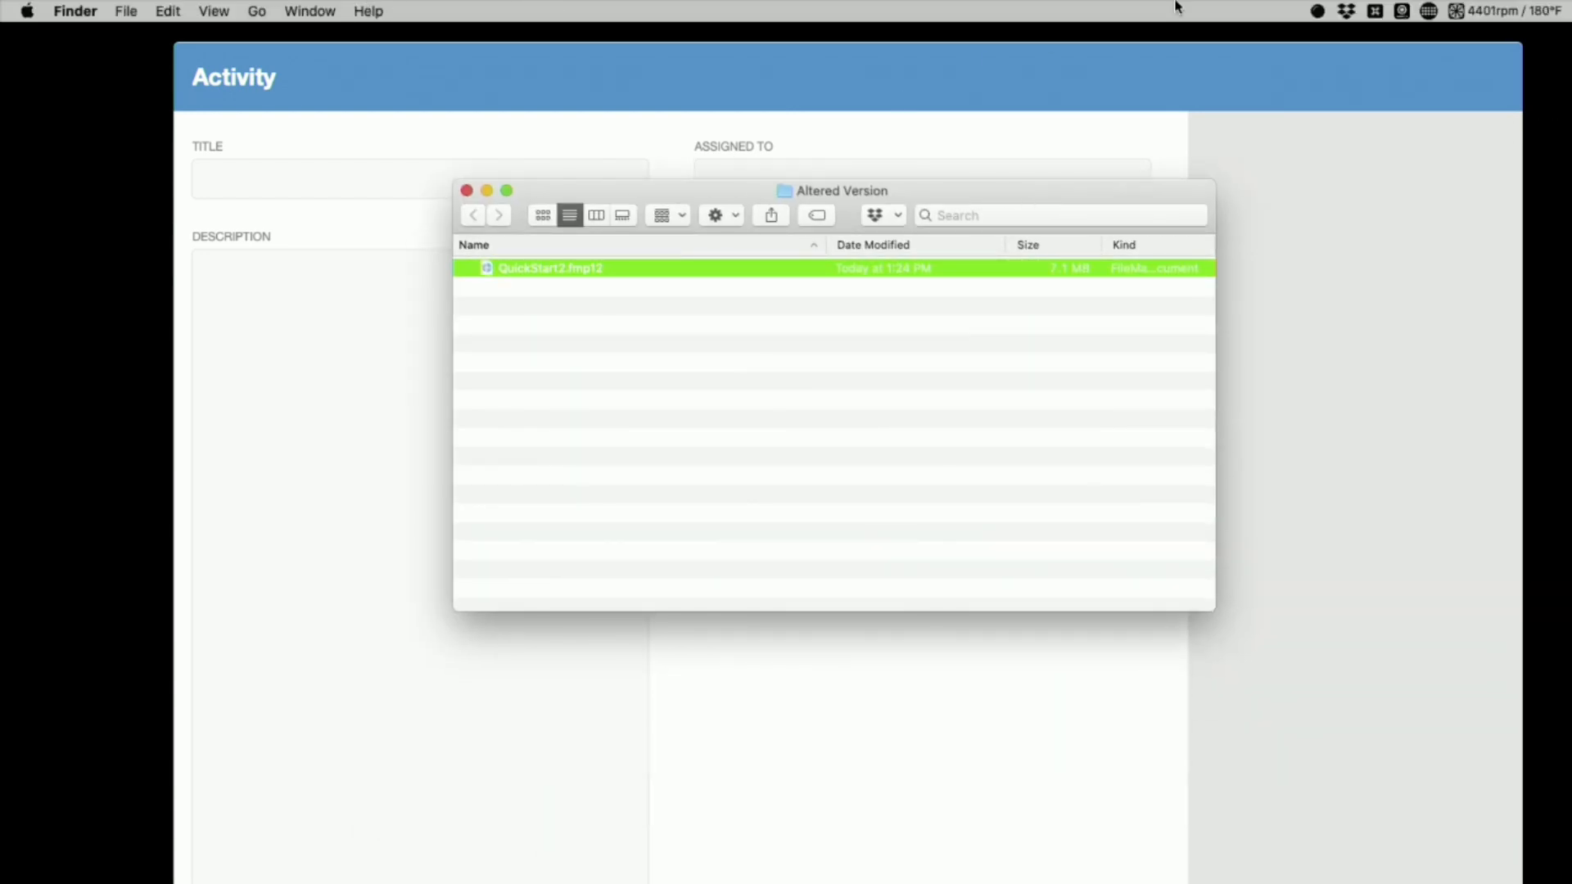
pyautogui.click(1372, 39)
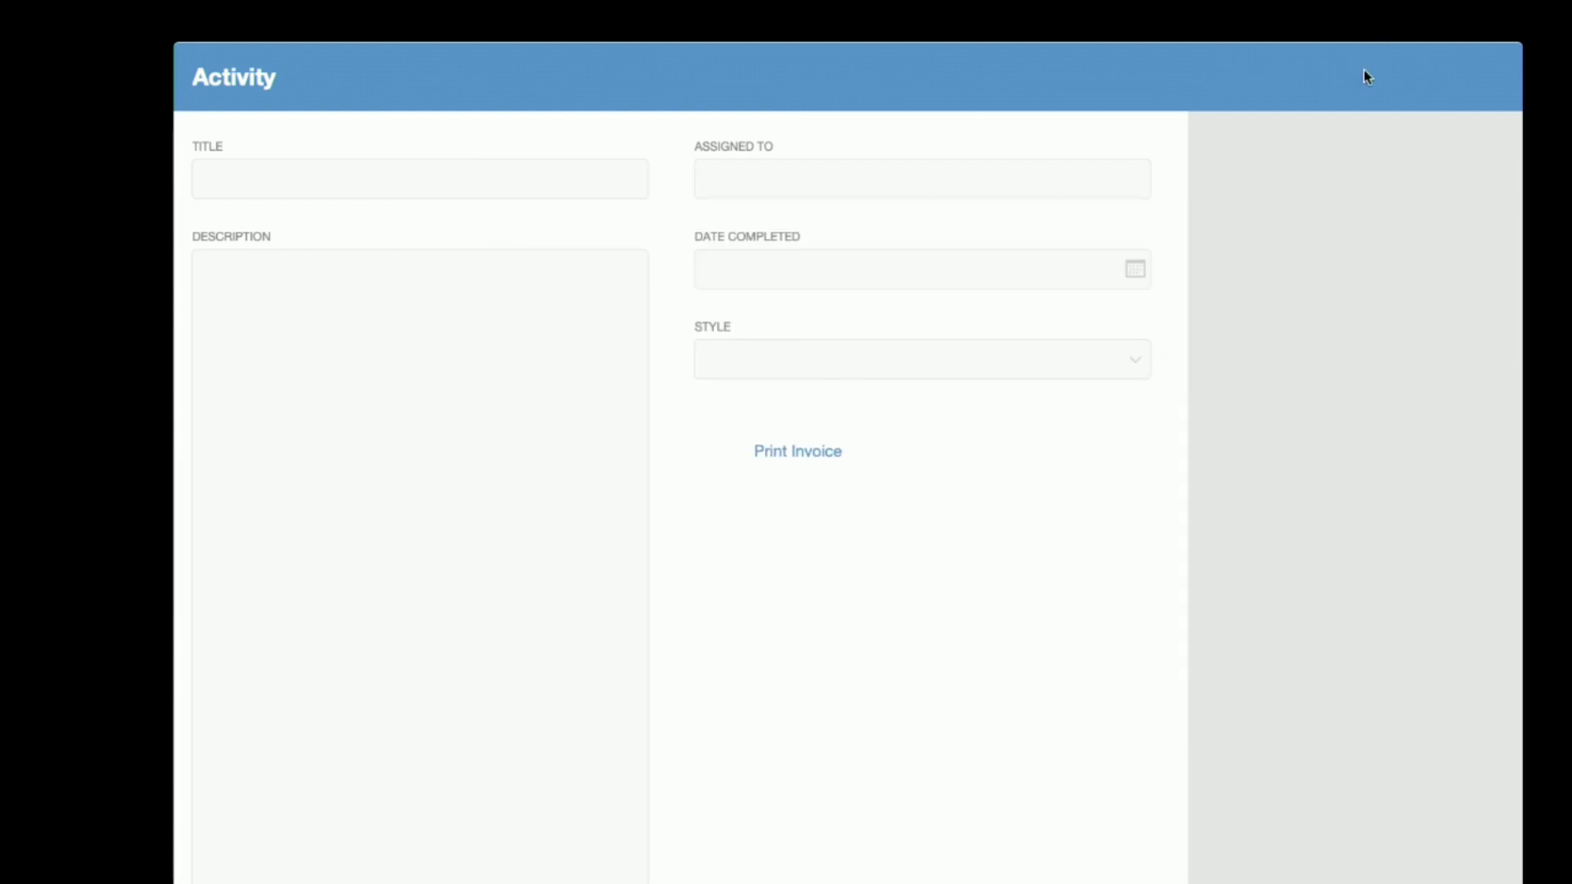
pyautogui.press('super+Tab')
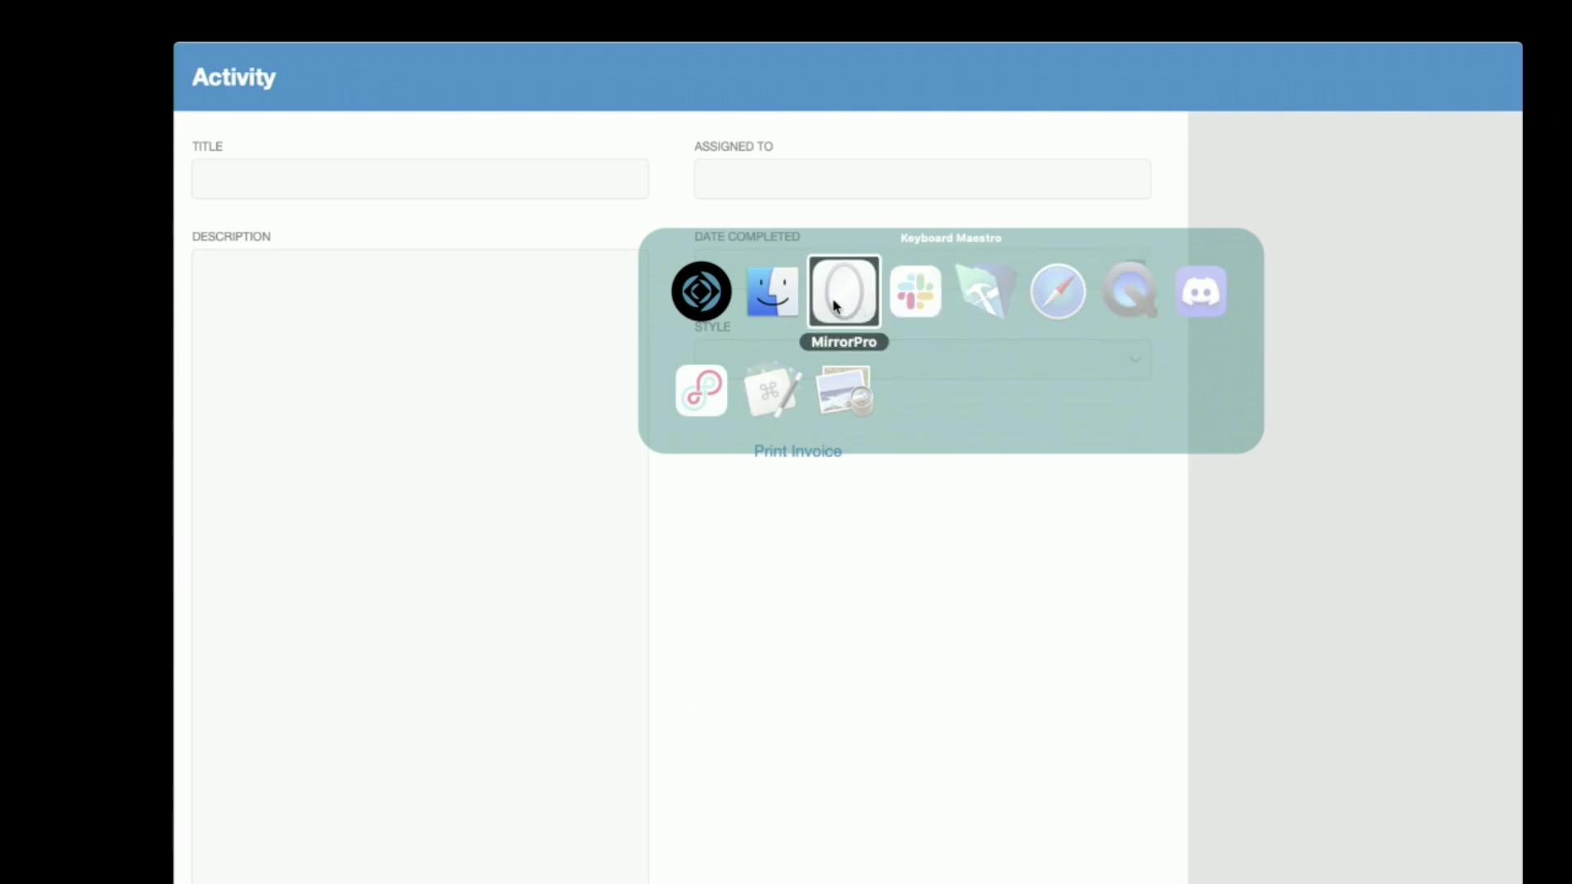
pyautogui.click(787, 305)
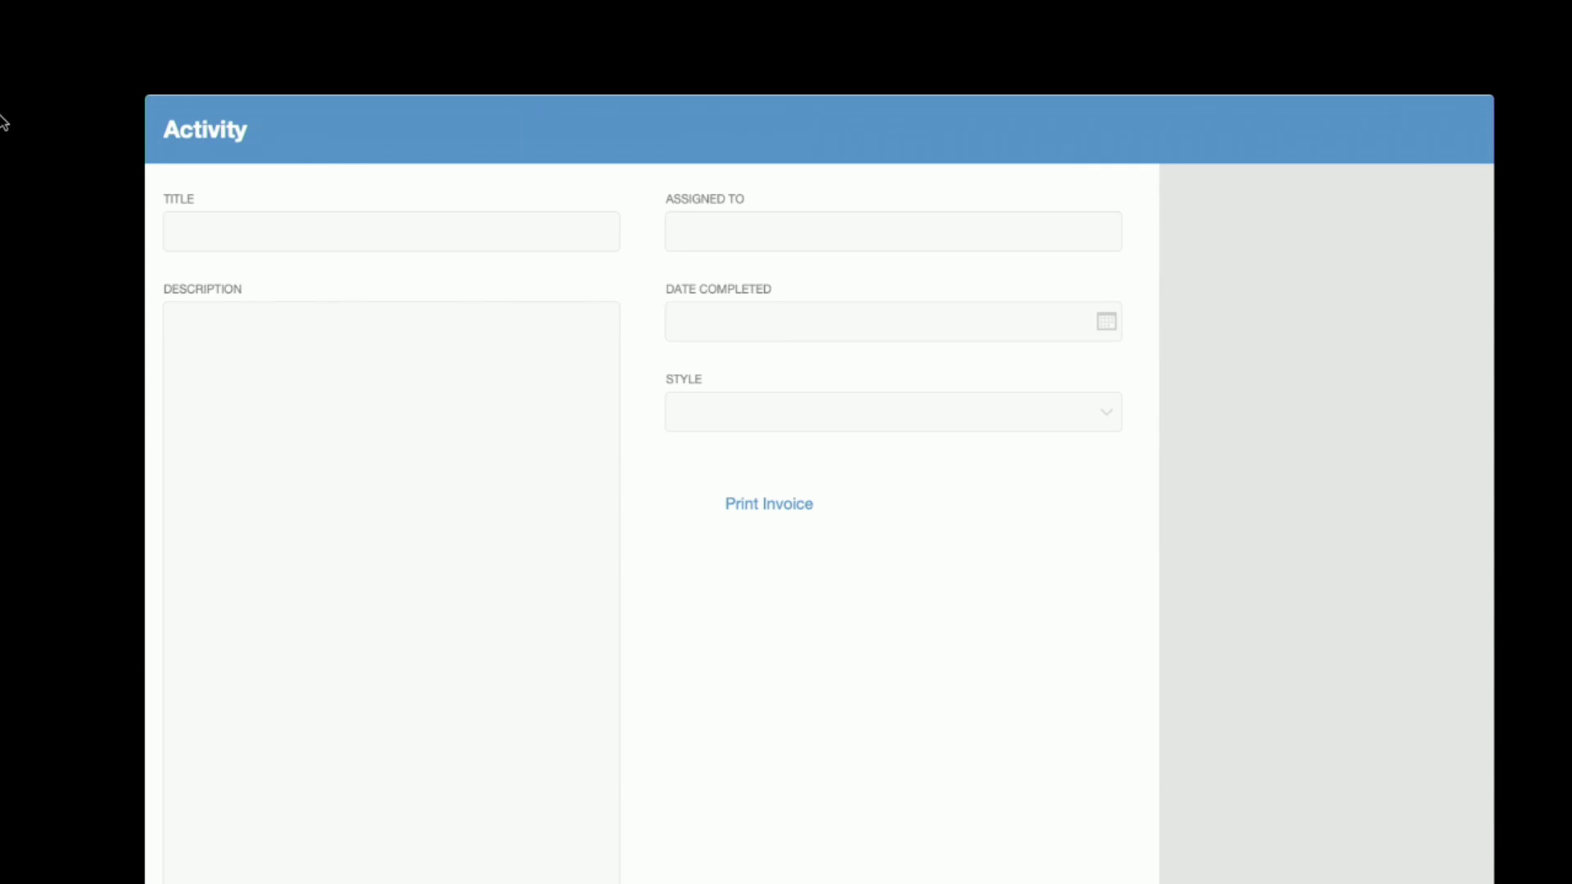
# Switch to MirrorPro and move its webcam window over the lower part of the form's Description field
pyautogui.press('super+Tab')
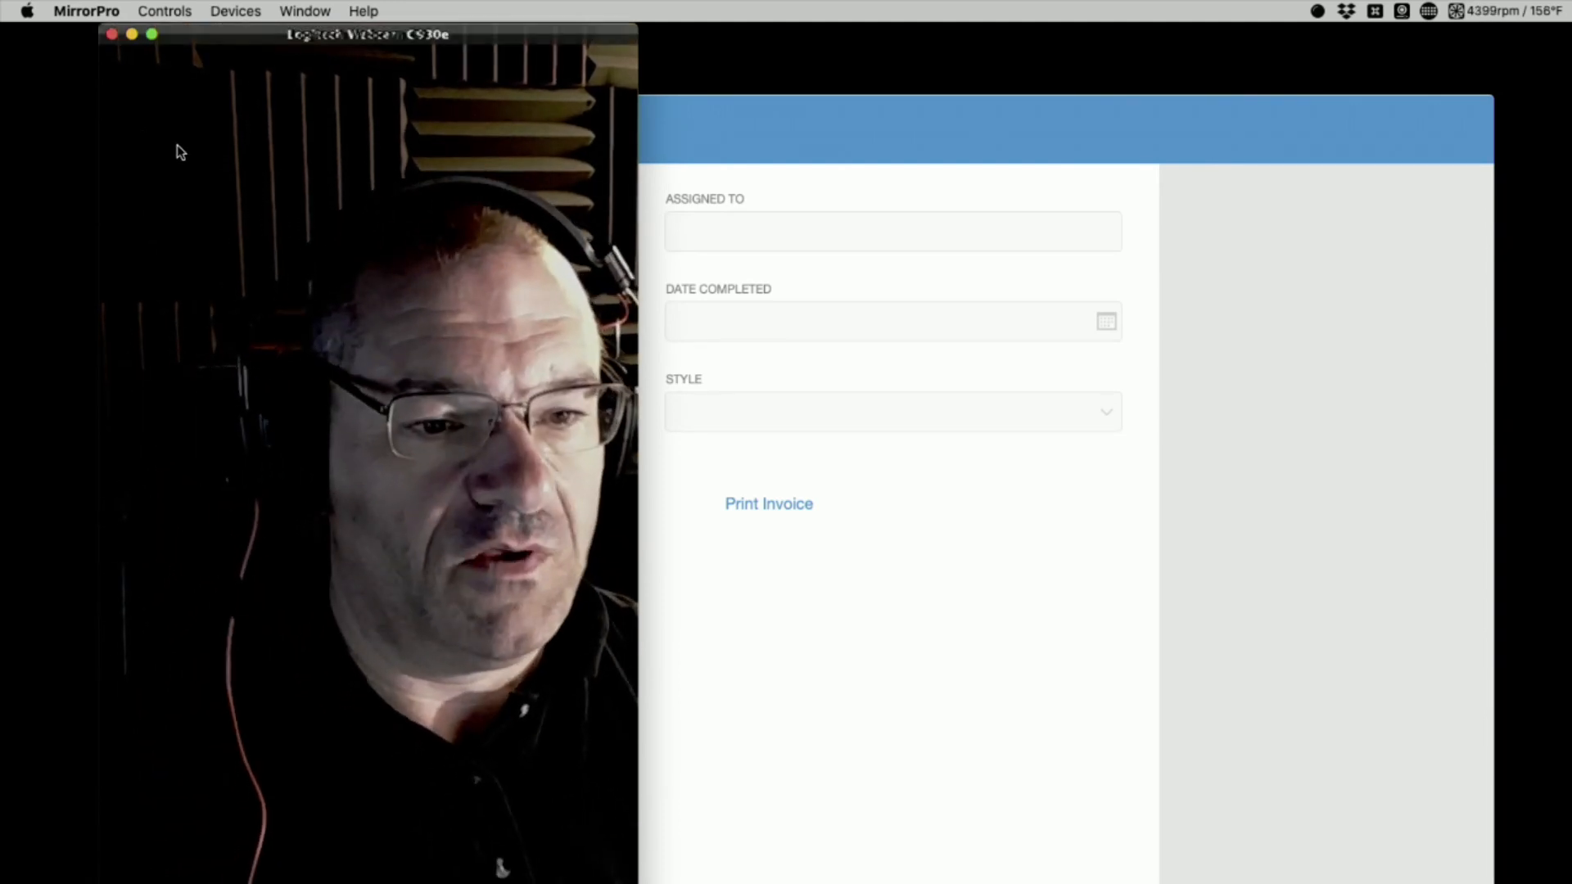
pyautogui.moveTo(392, 29); pyautogui.dragTo(286, 8)
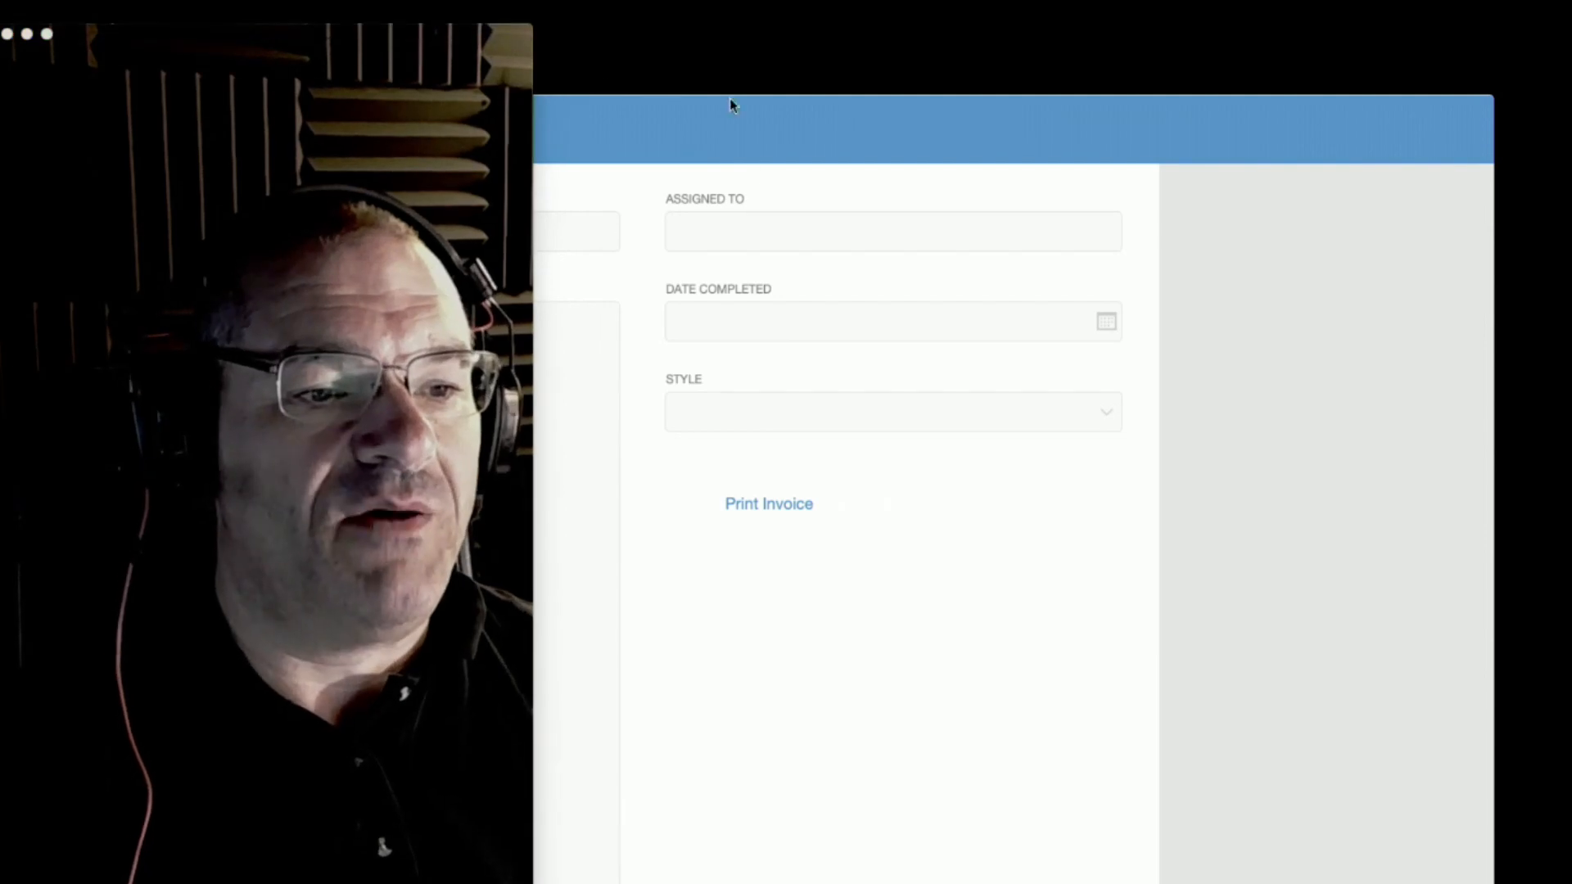
pyautogui.moveTo(466, 34); pyautogui.dragTo(422, 881)
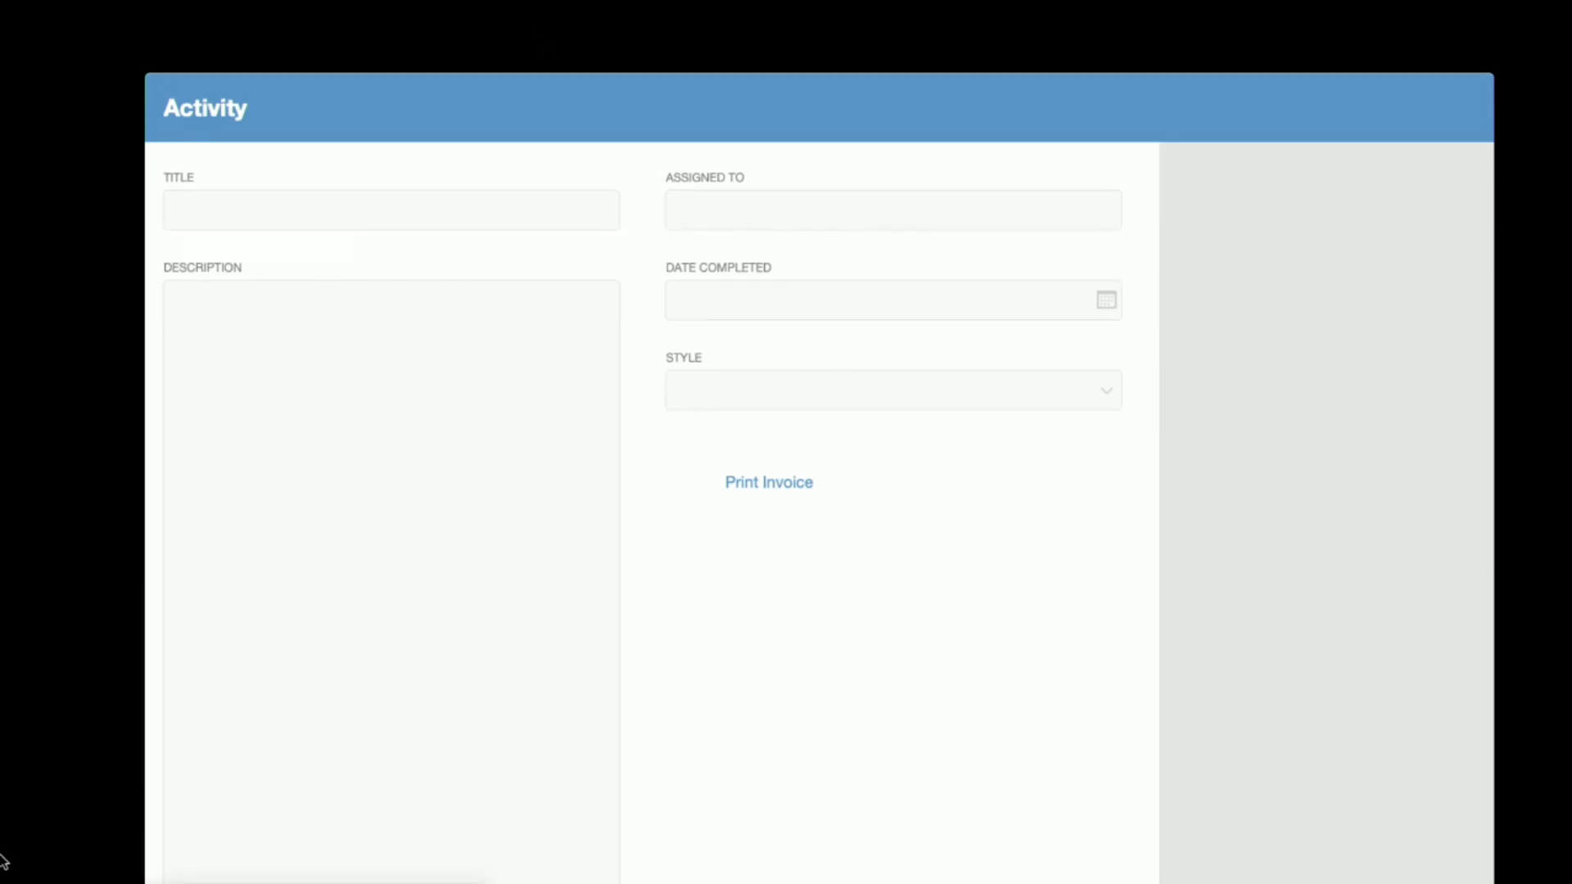
pyautogui.moveTo(131, 720); pyautogui.dragTo(473, 610)
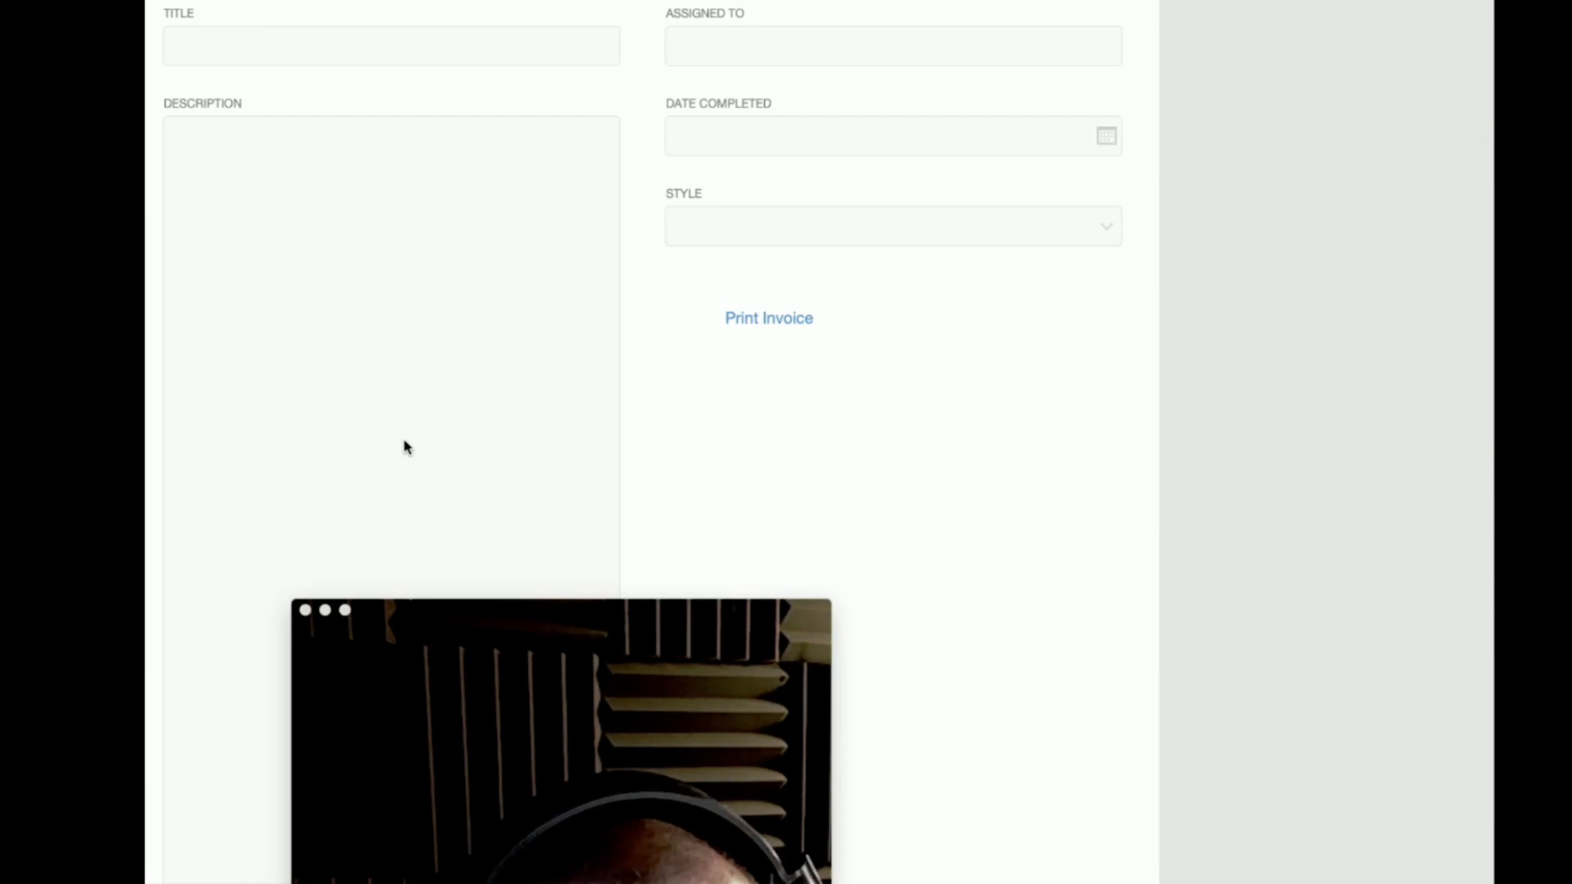
# Look through the application switcher's commands for FileMaker Pro, such as Quit and Force Quit, without choosing one
pyautogui.press('super+Tab')
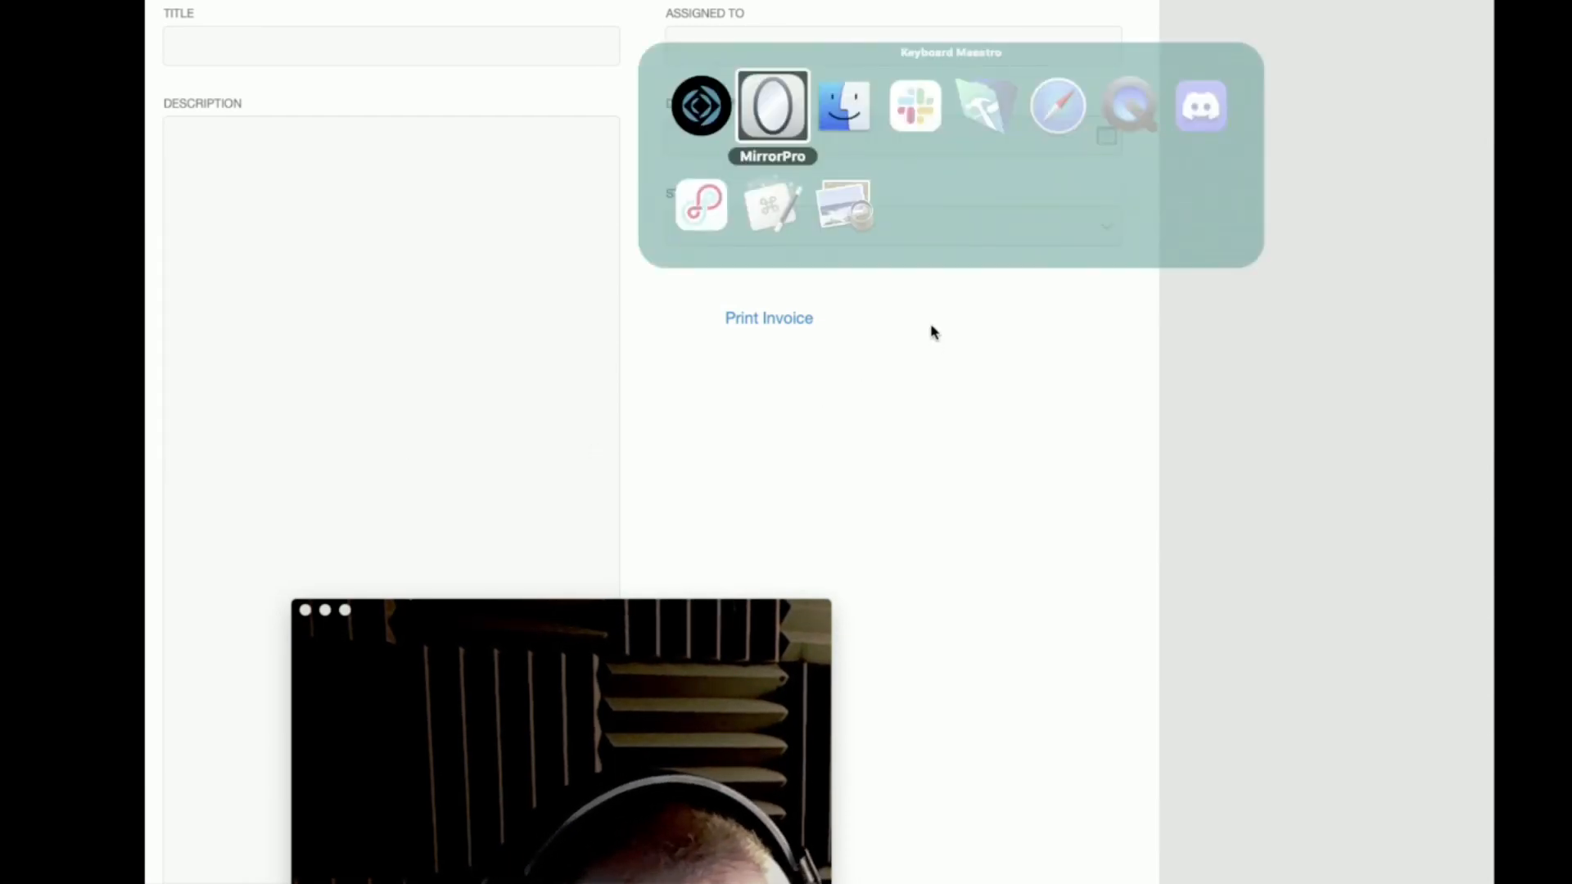
pyautogui.click(727, 105)
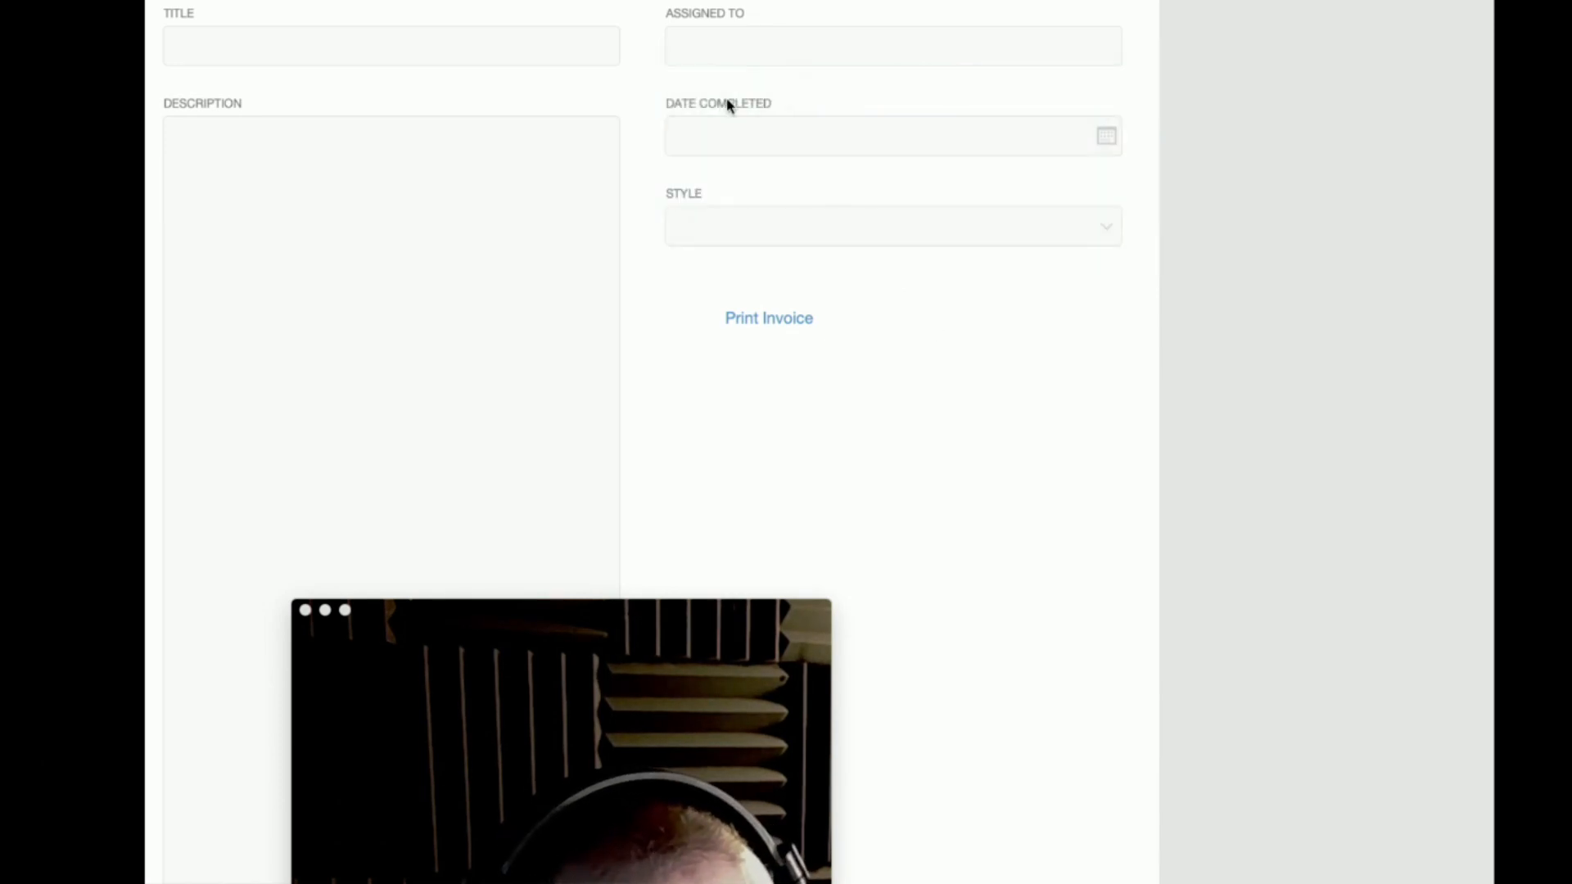
pyautogui.press('super+Tab')
pyautogui.click(720, 102)
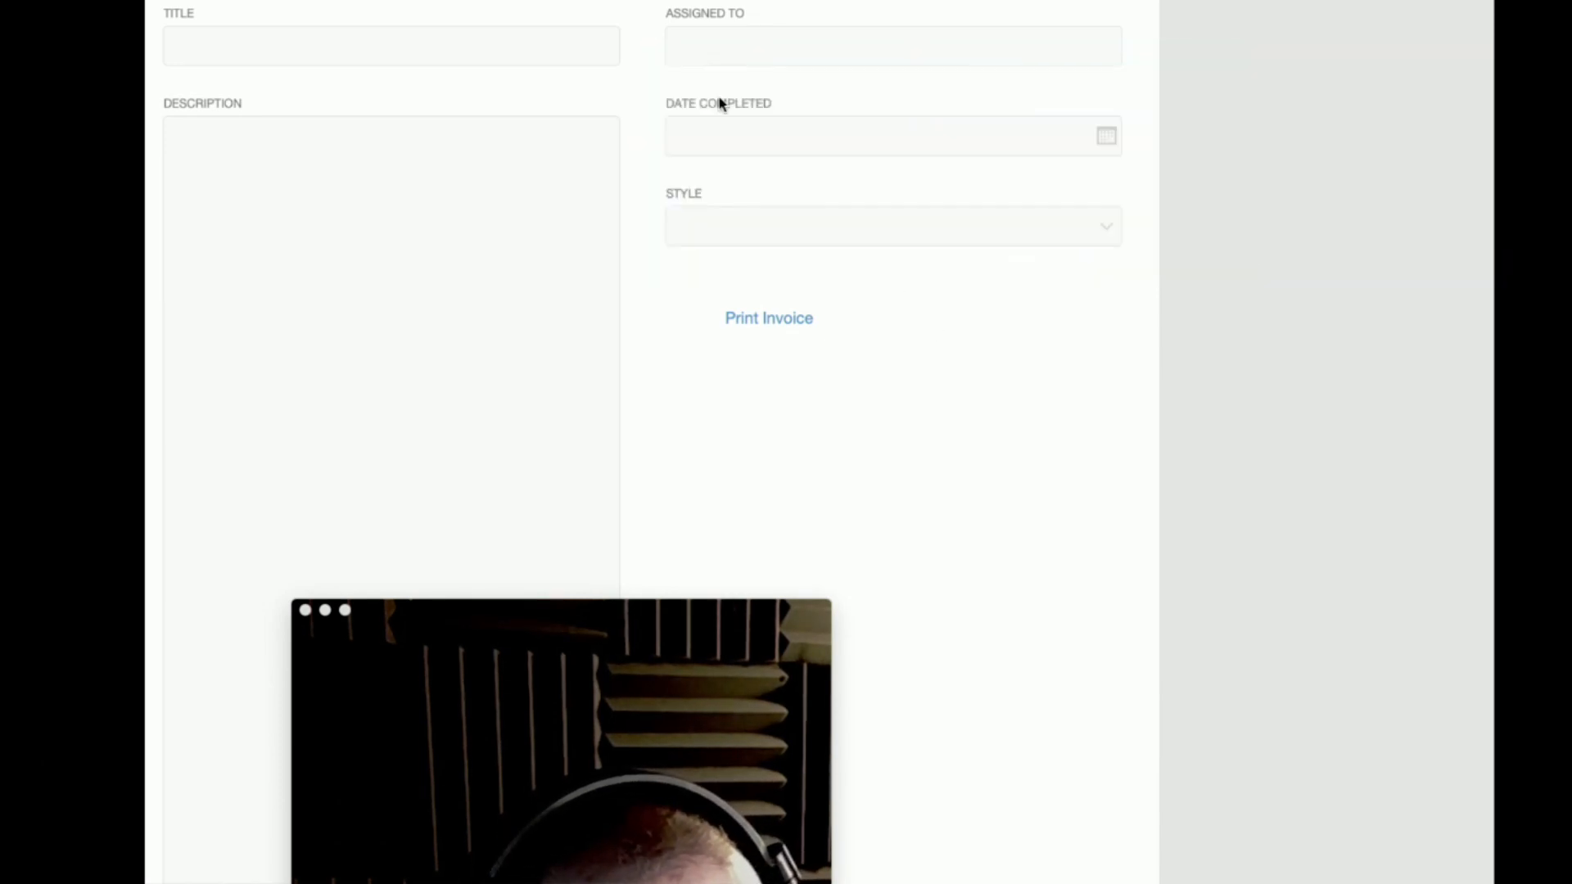
pyautogui.press('super+Tab')
pyautogui.rightClick(718, 100)
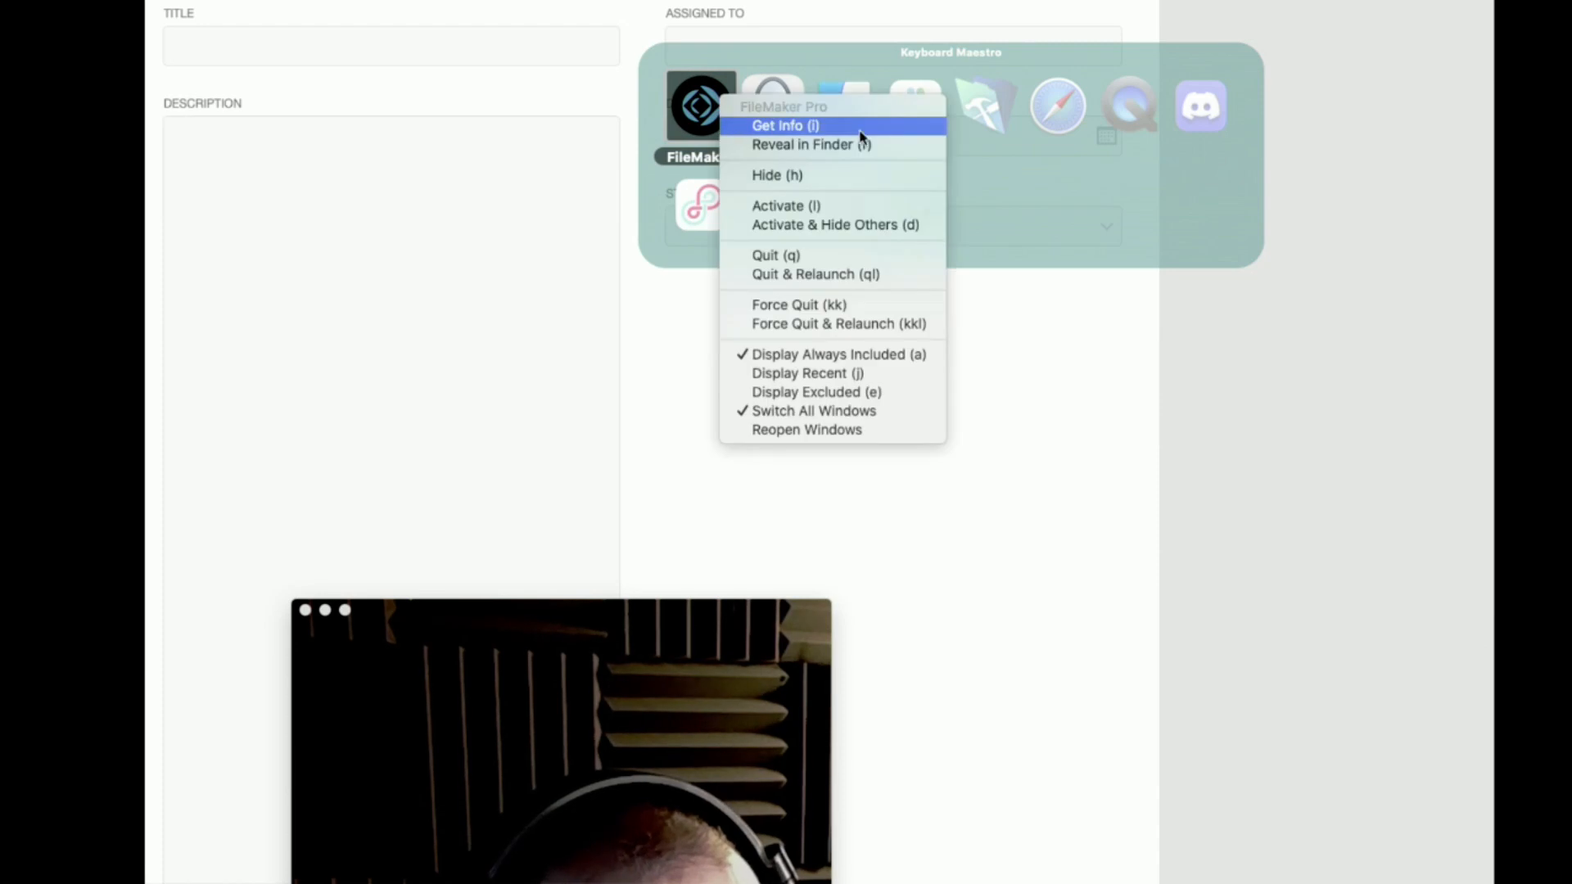
pyautogui.click(1173, 144)
# Switch to the Finder and search This Mac for "activity monitor"
pyautogui.click(818, 113)
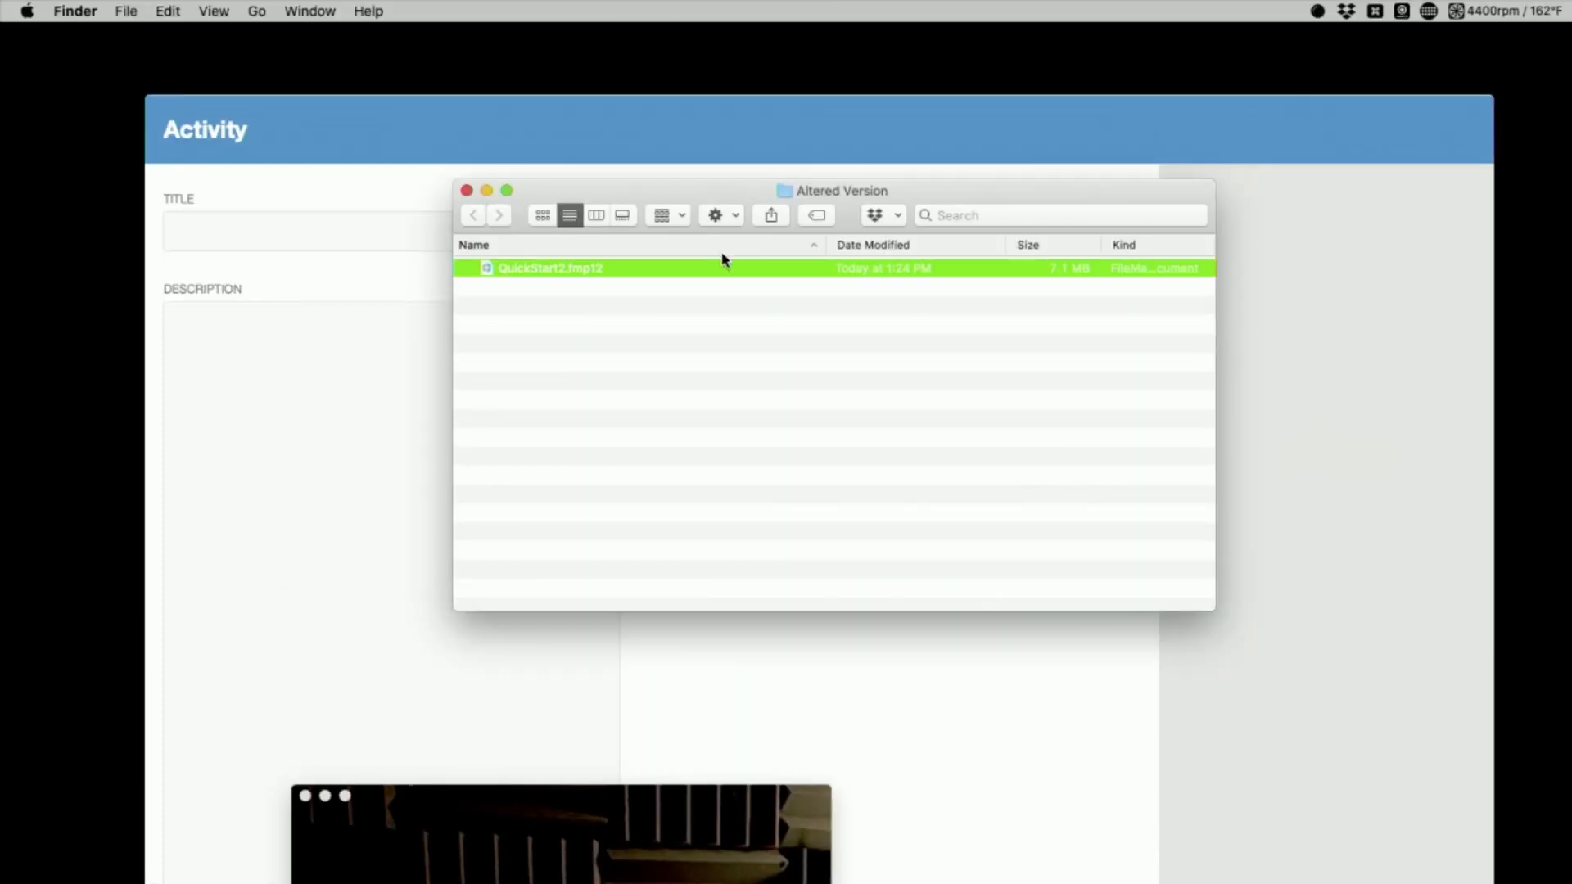
pyautogui.click(972, 215)
pyautogui.write('activity')
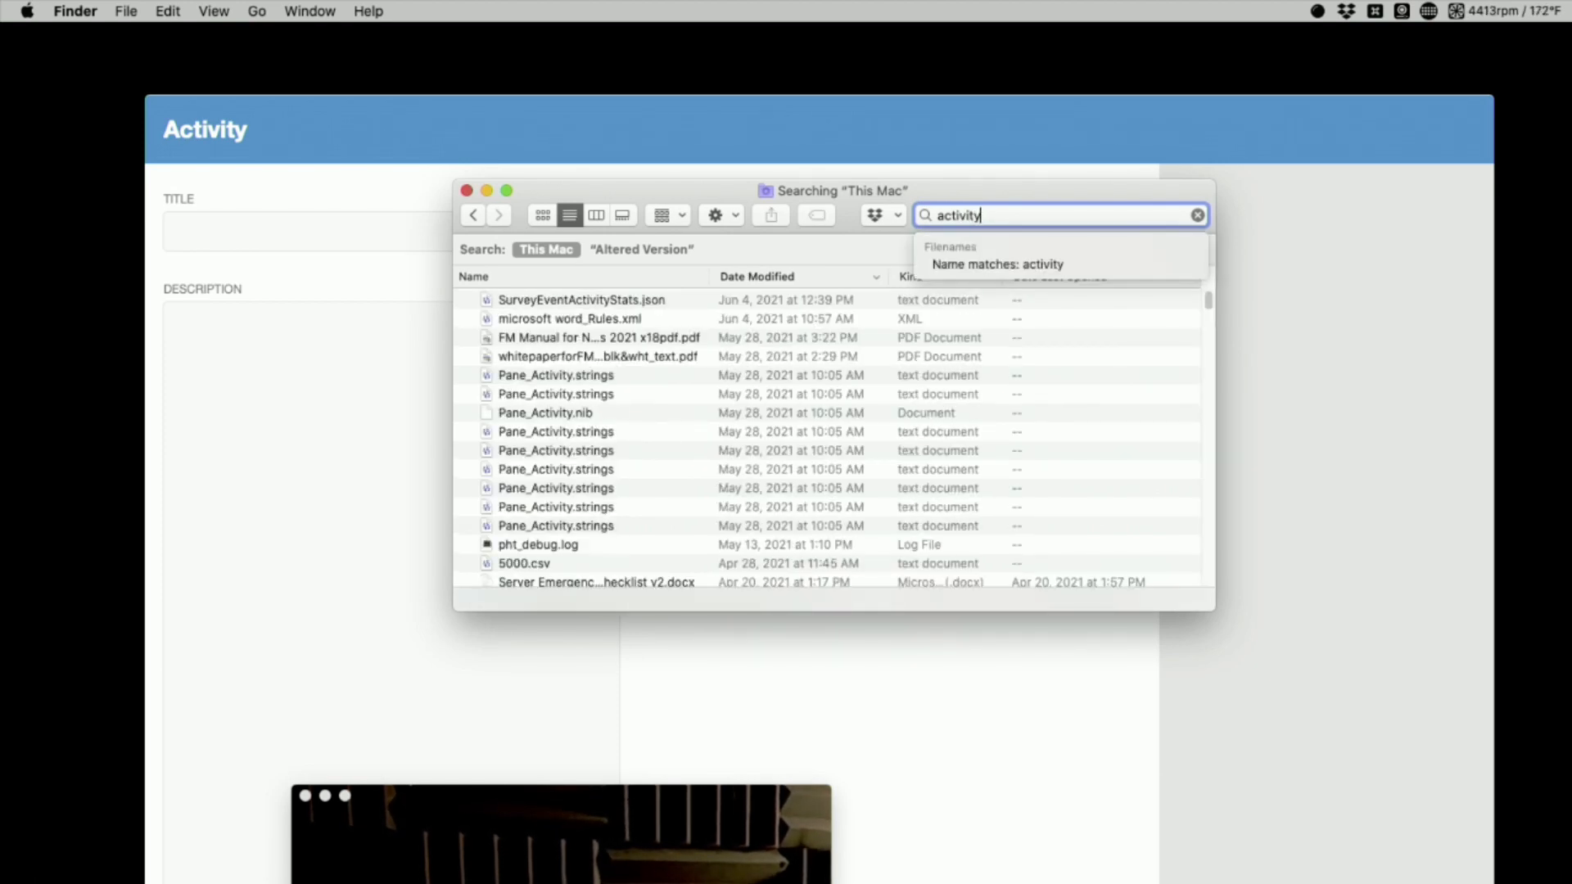
pyautogui.write('tmonitor')
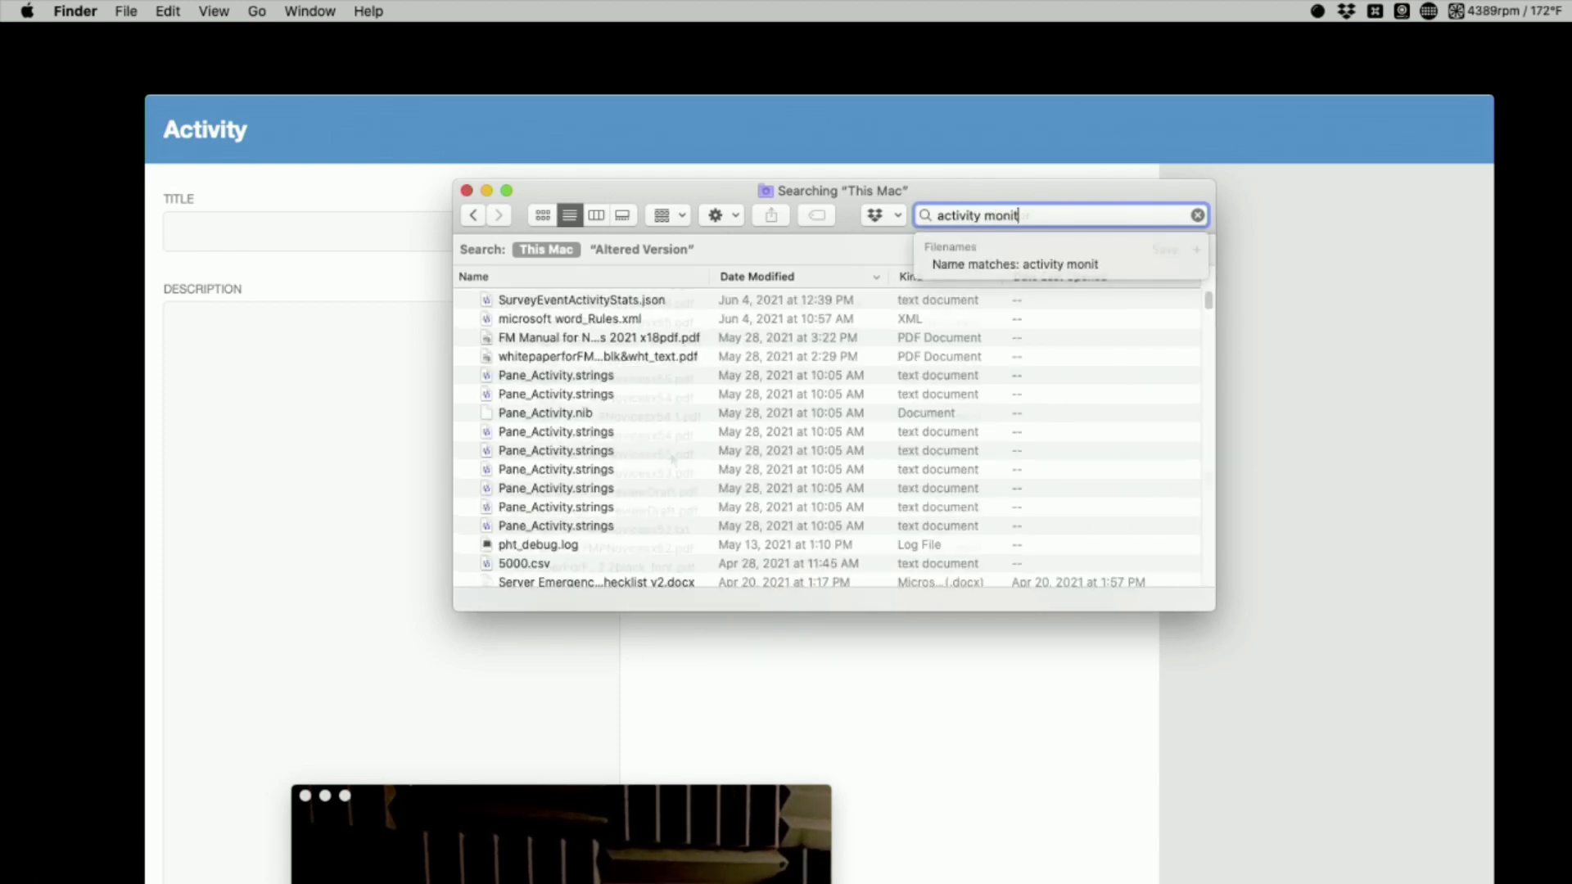
# Sort the search results by name and open the Activity Monitor application
pyautogui.click(626, 276)
pyautogui.scroll(15, 800, 416)
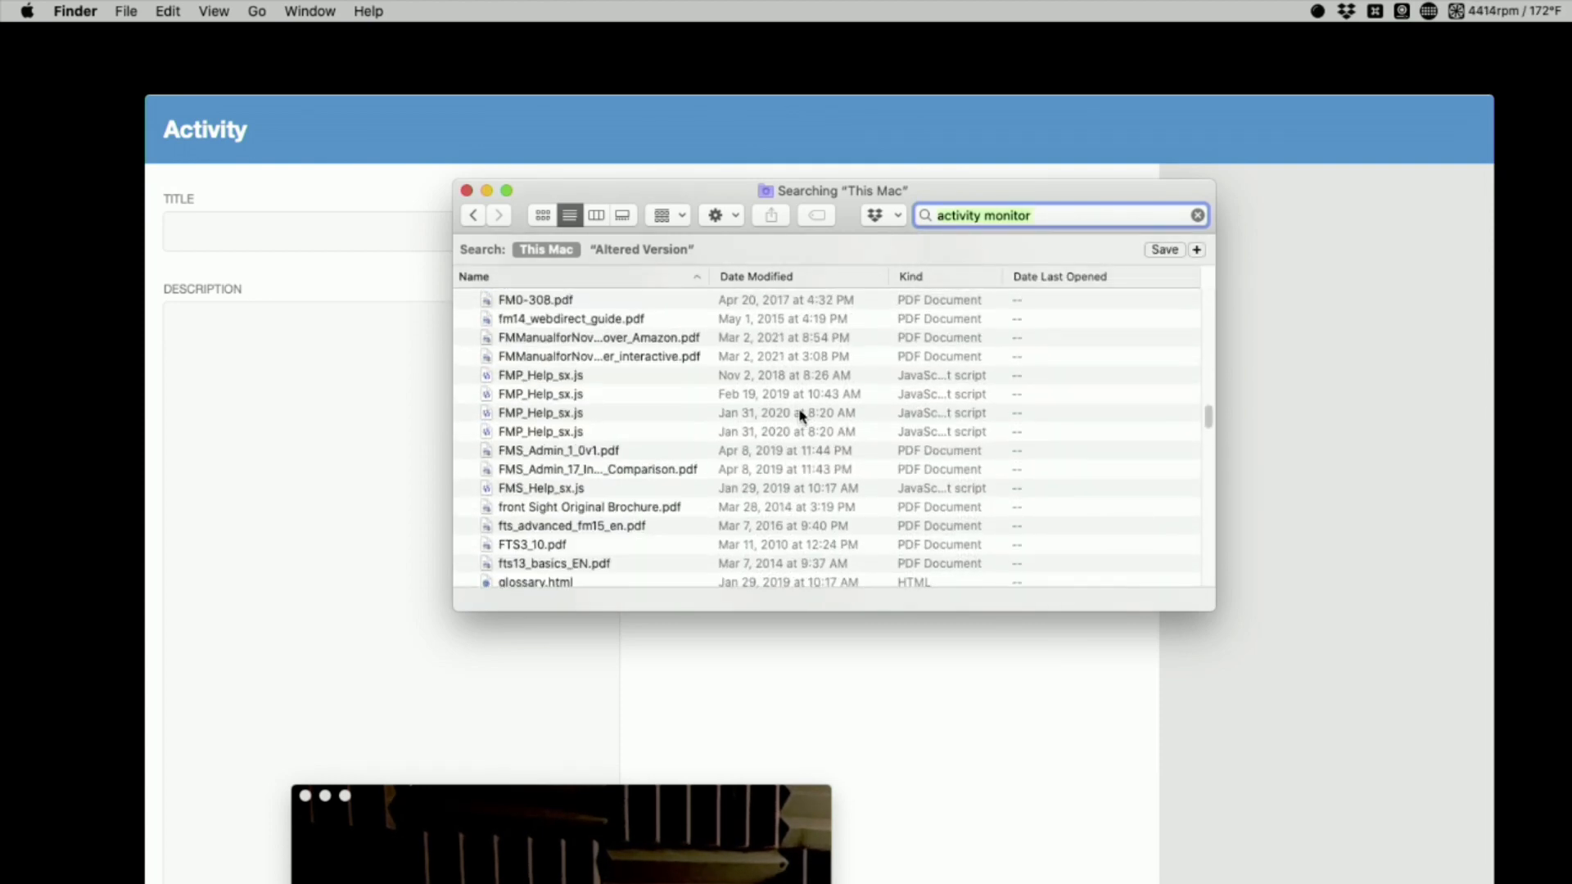
pyautogui.scroll(5, 802, 416)
pyautogui.scroll(-5, 803, 416)
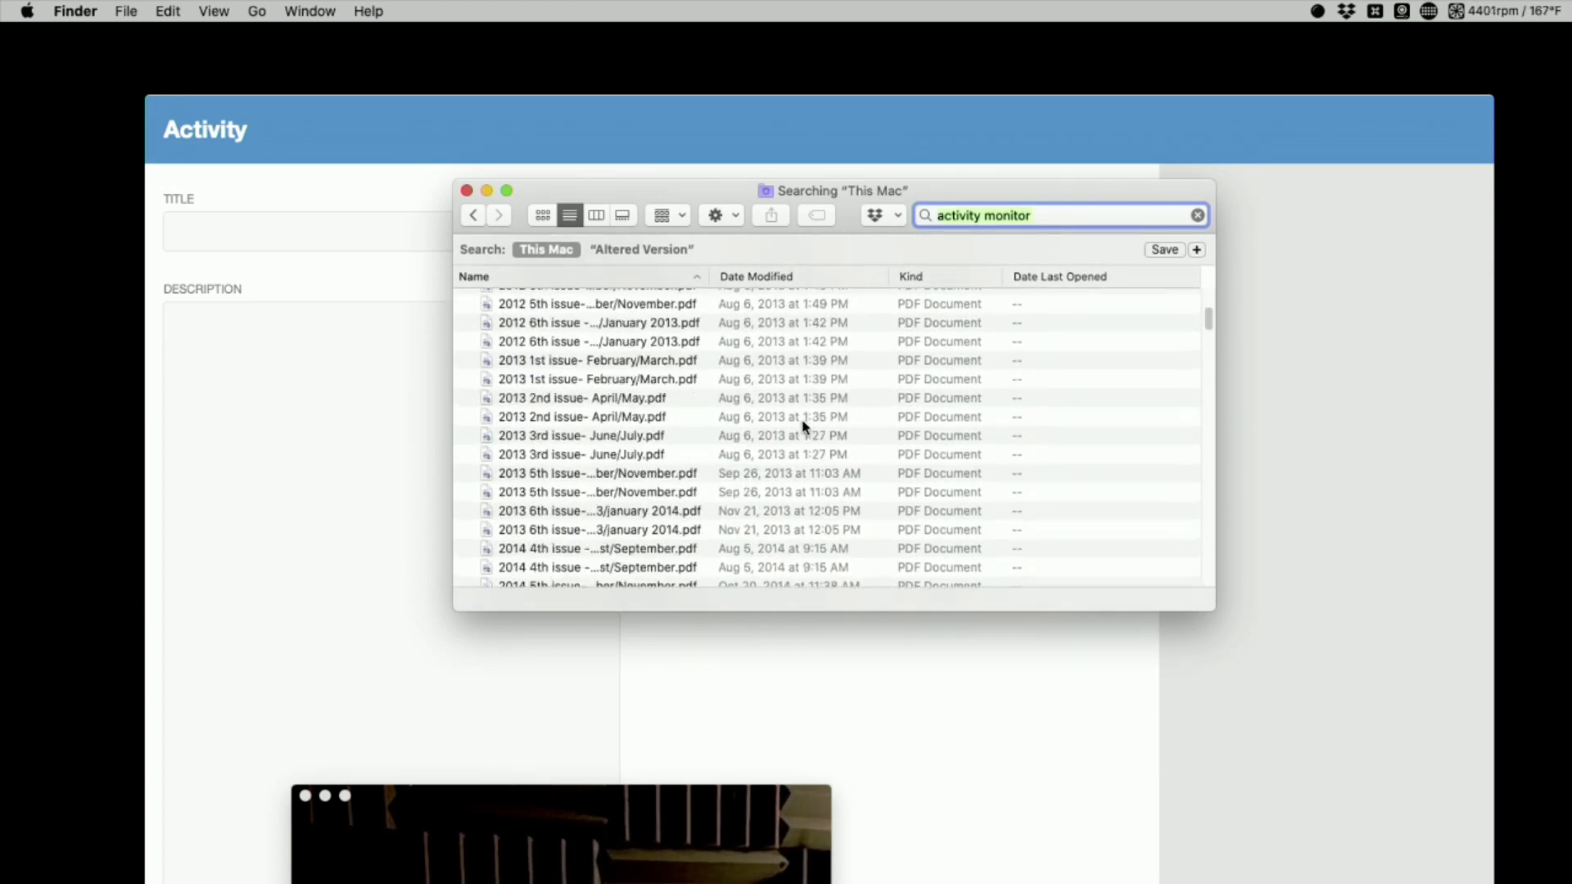
pyautogui.doubleClick(529, 484)
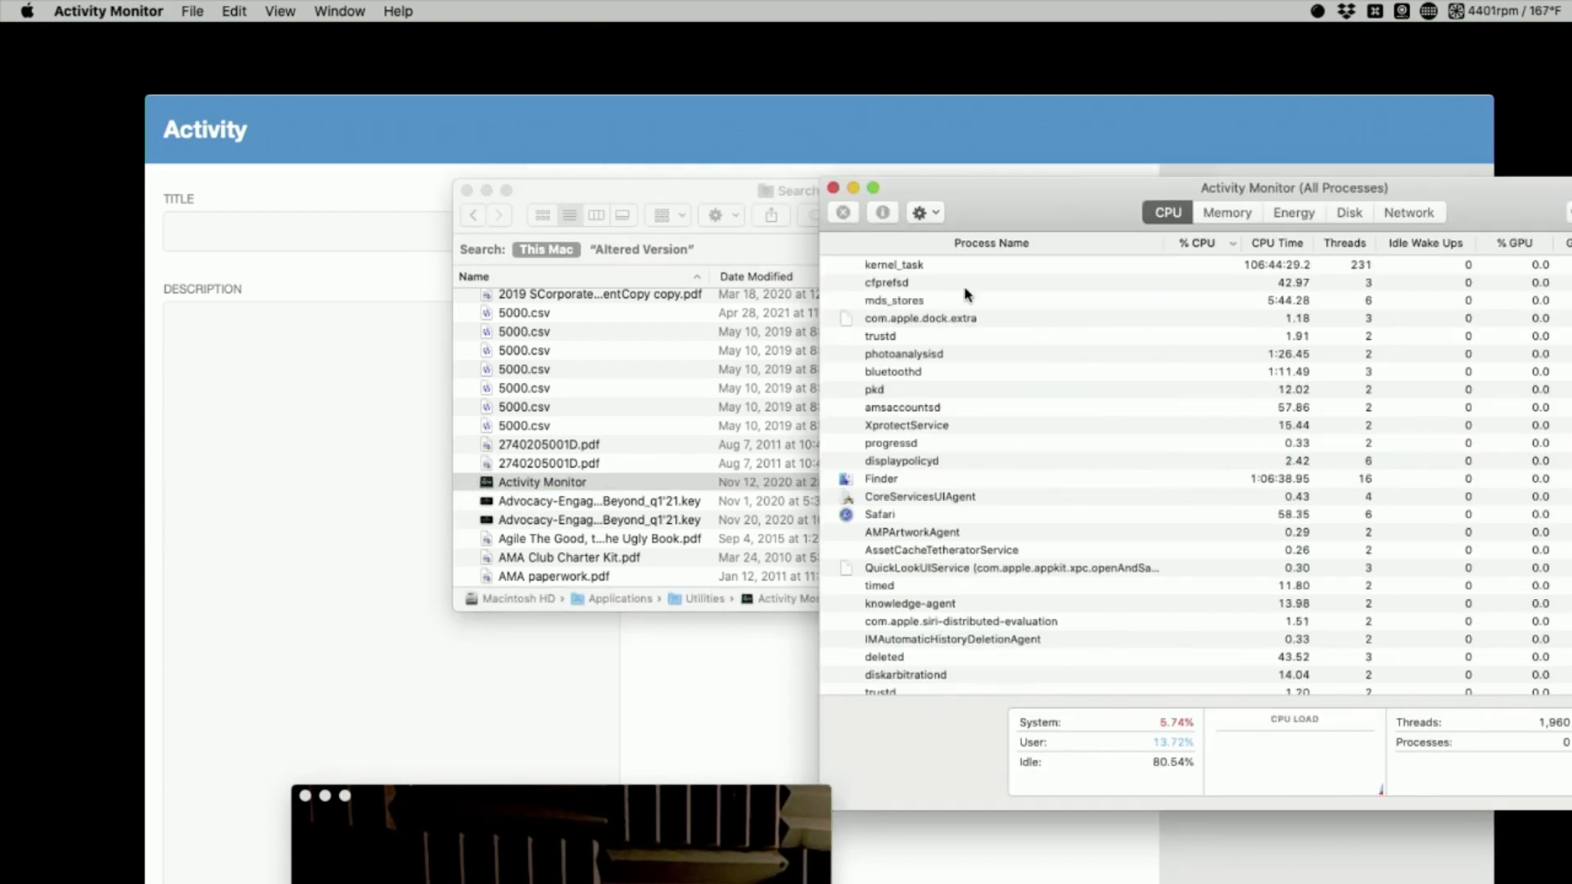
# Sort Activity Monitor's processes by name in reverse order and quit the FileMaker Pro process
pyautogui.moveTo(1022, 207); pyautogui.dragTo(525, 158)
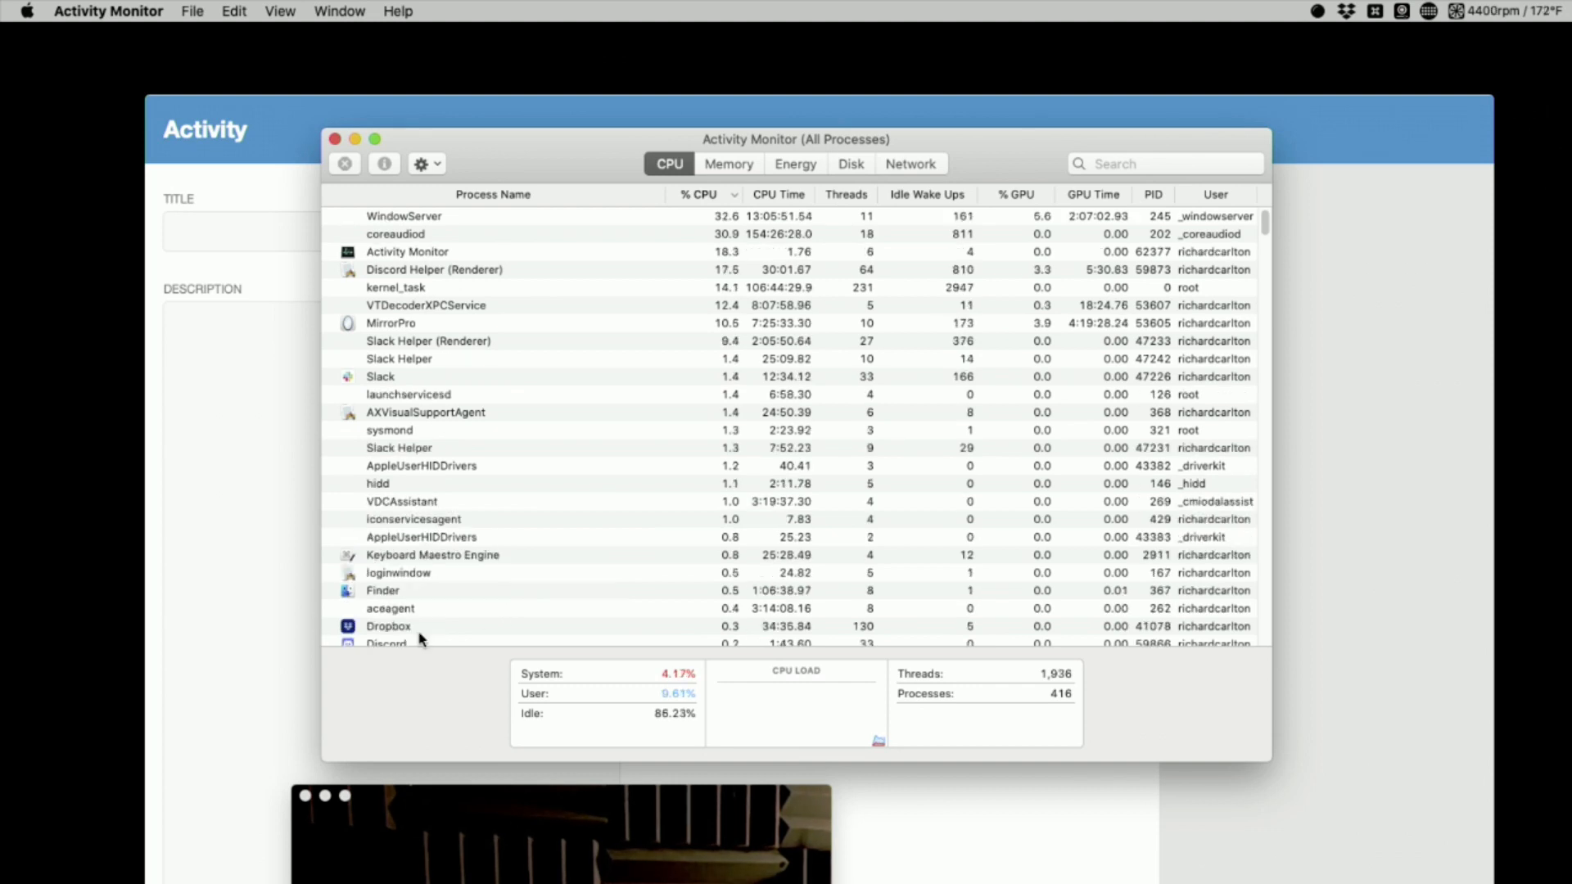
pyautogui.click(509, 195)
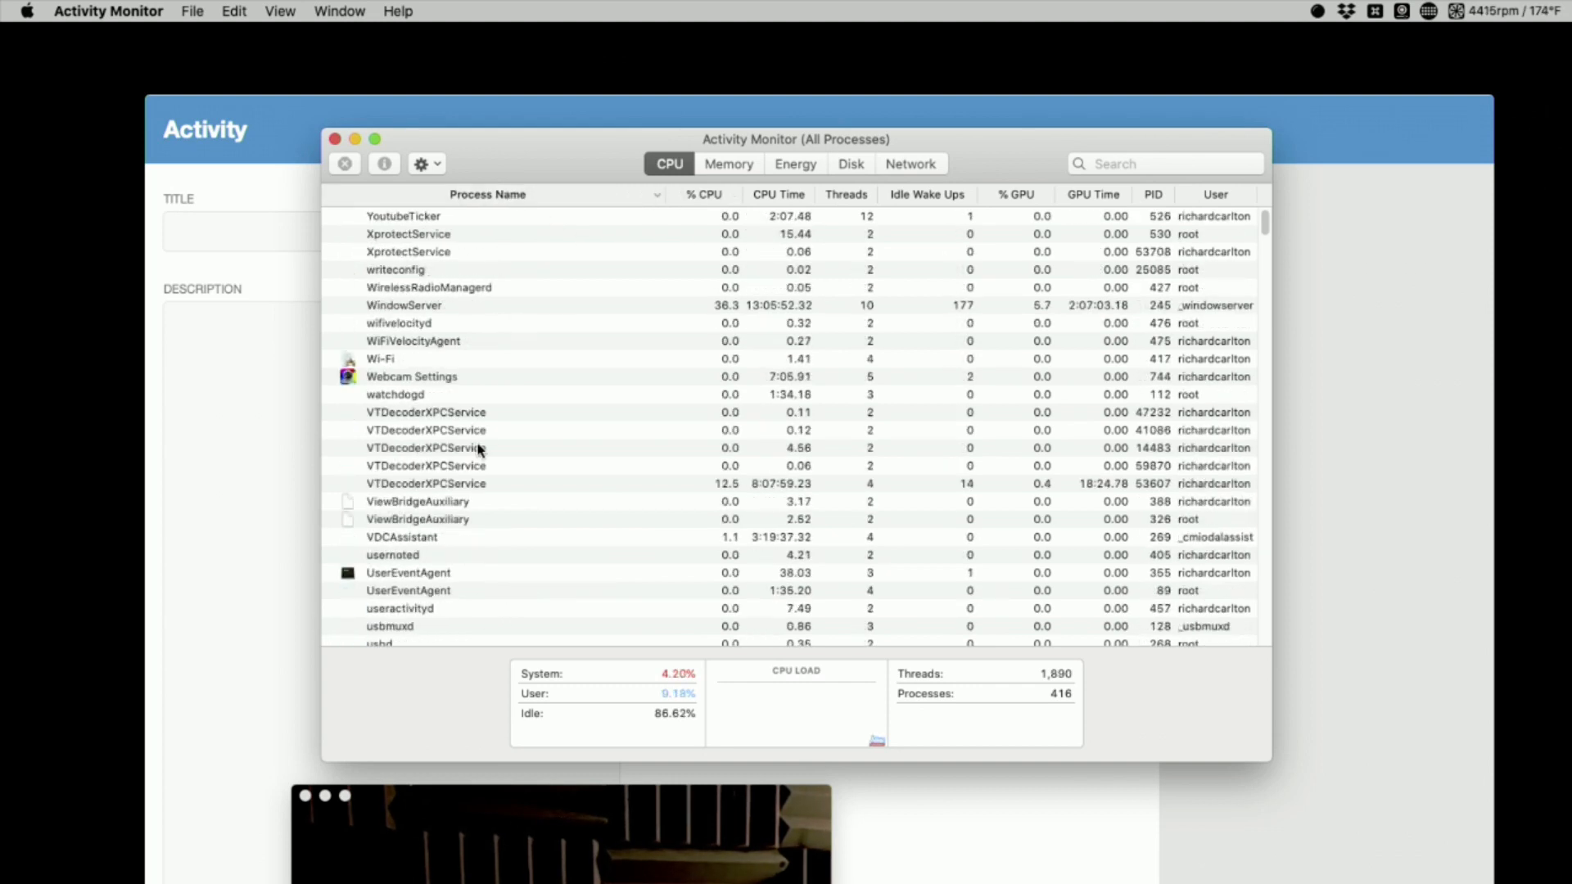
pyautogui.scroll(-10, 627, 471)
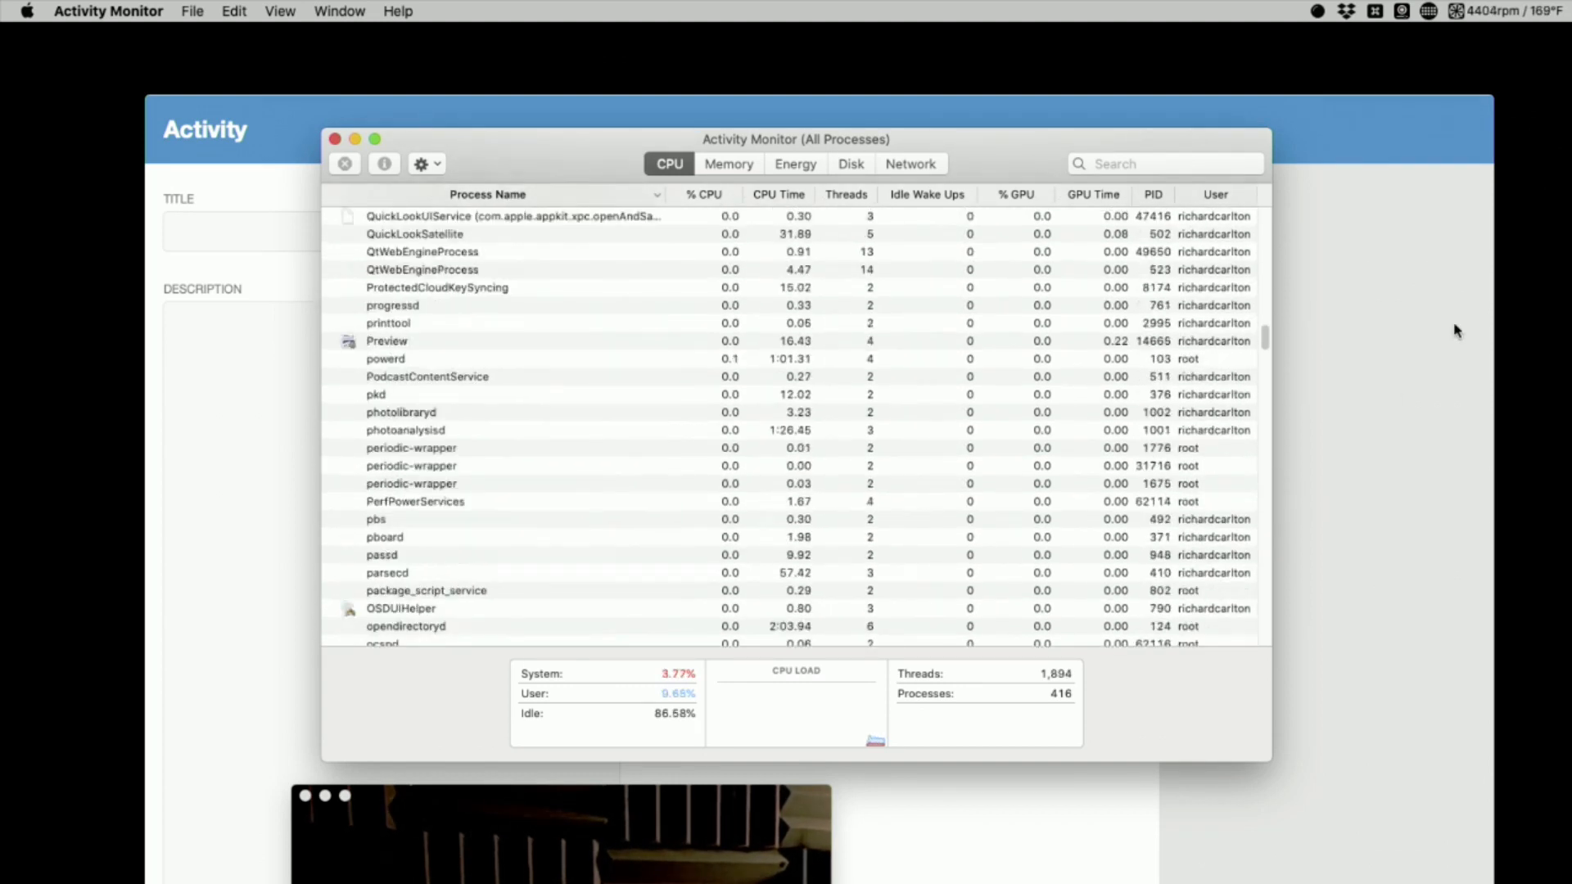
pyautogui.scroll(-5, 1267, 409)
pyautogui.scroll(-5, 1267, 446)
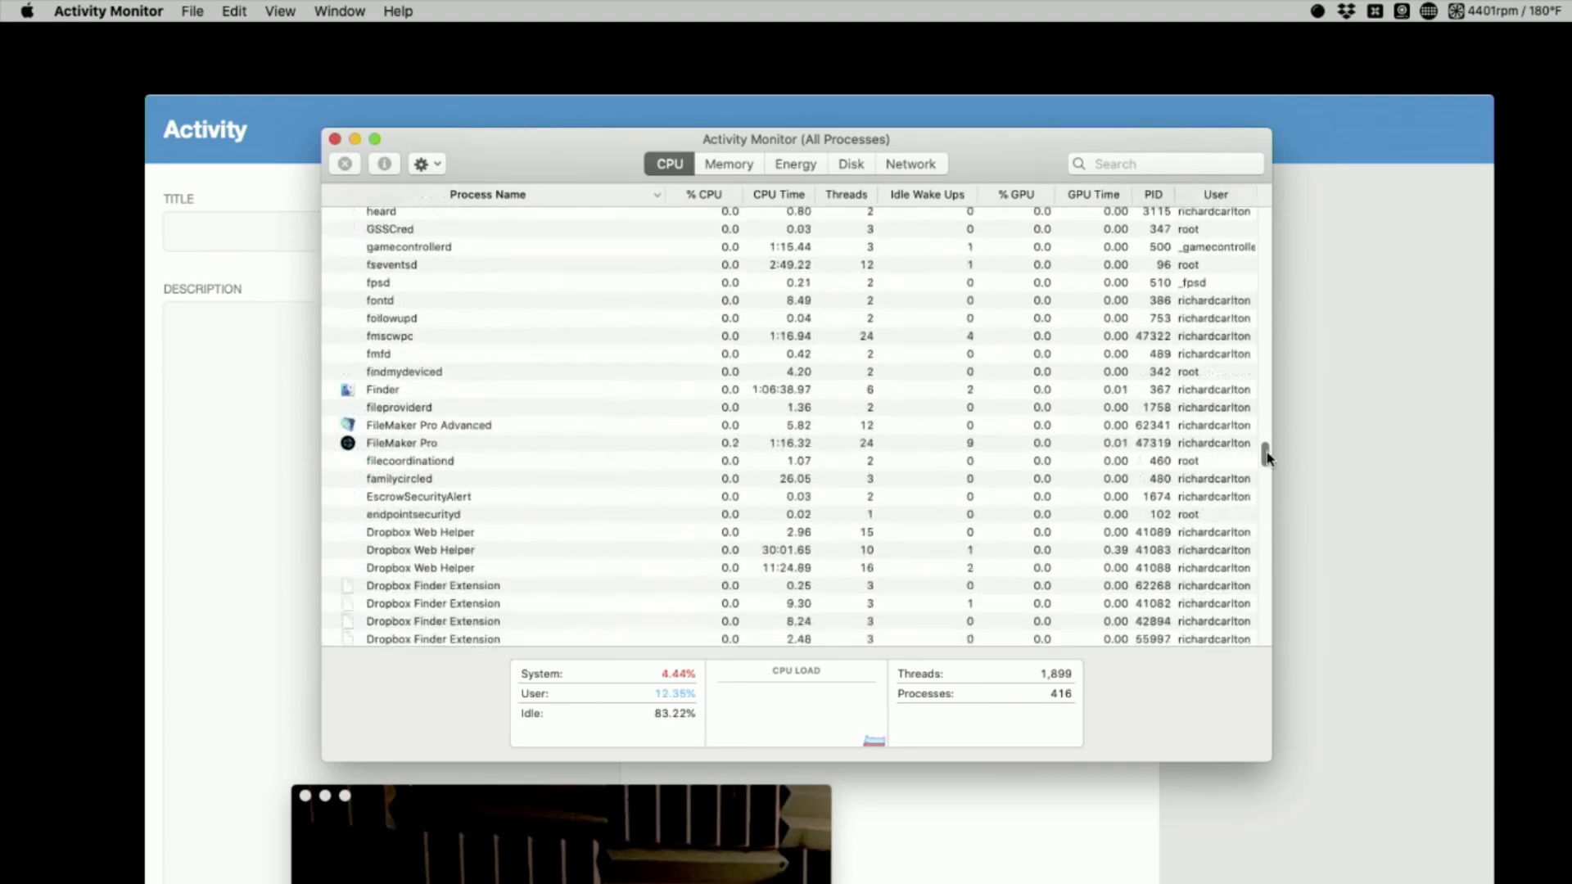
pyautogui.click(418, 377)
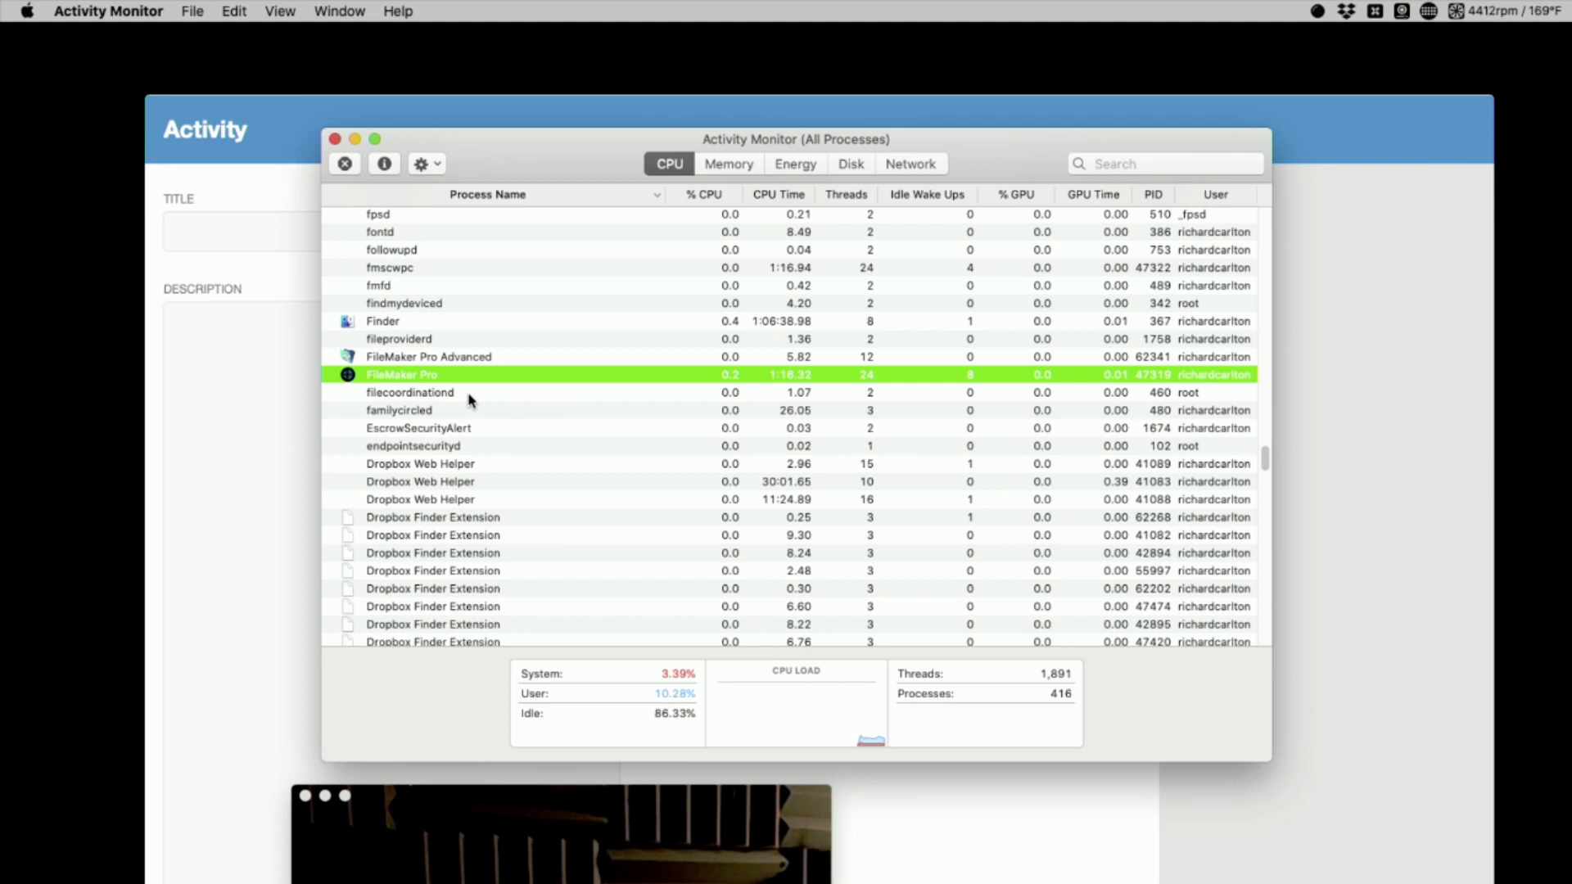
pyautogui.click(345, 165)
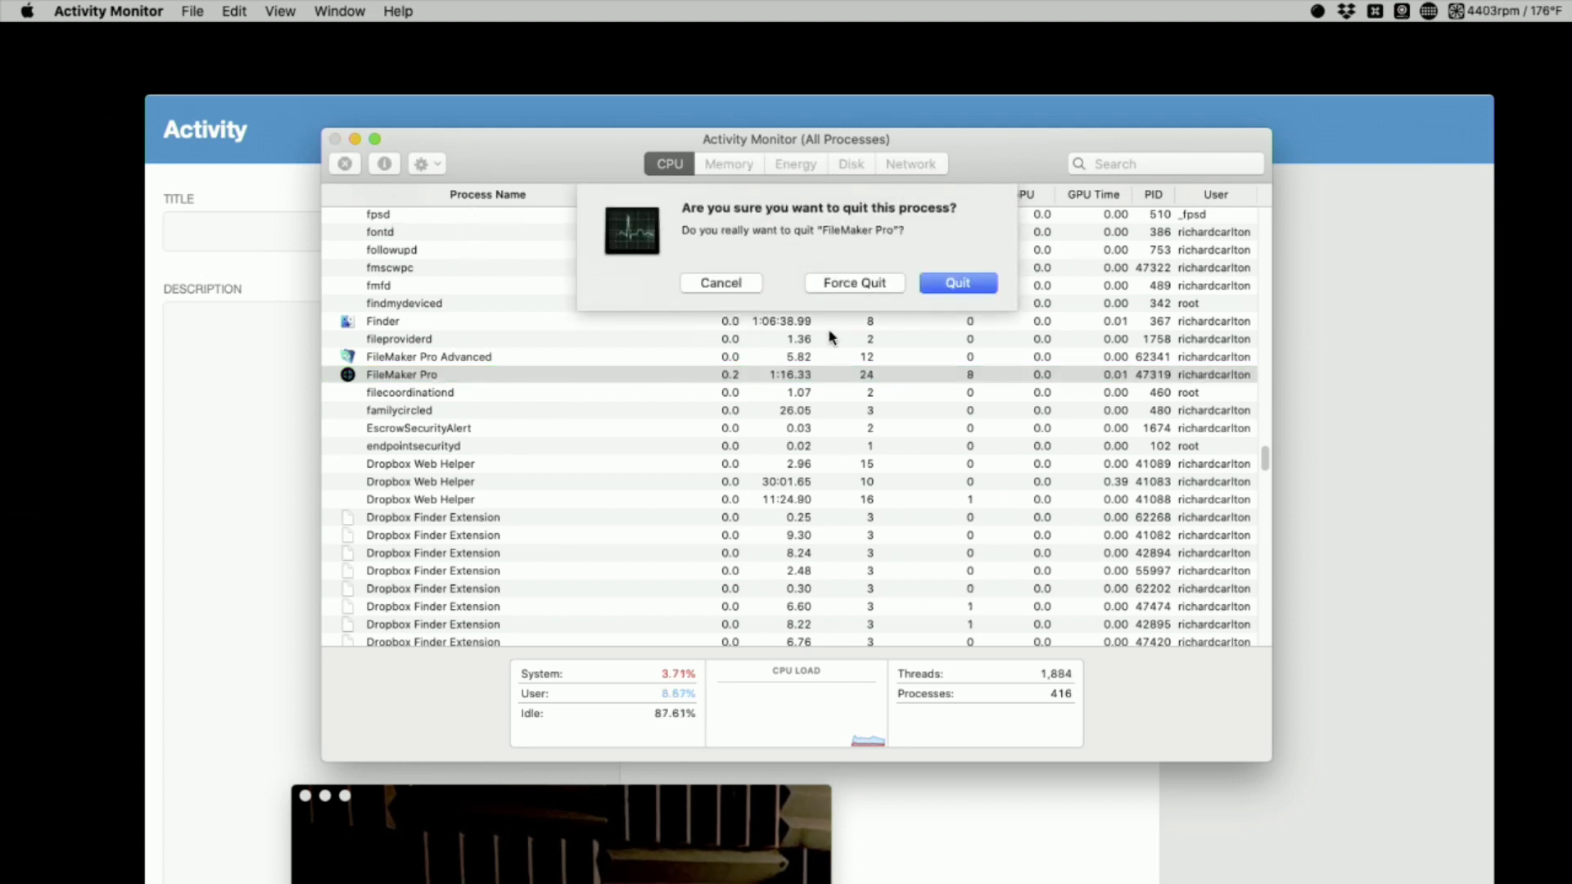
pyautogui.click(958, 291)
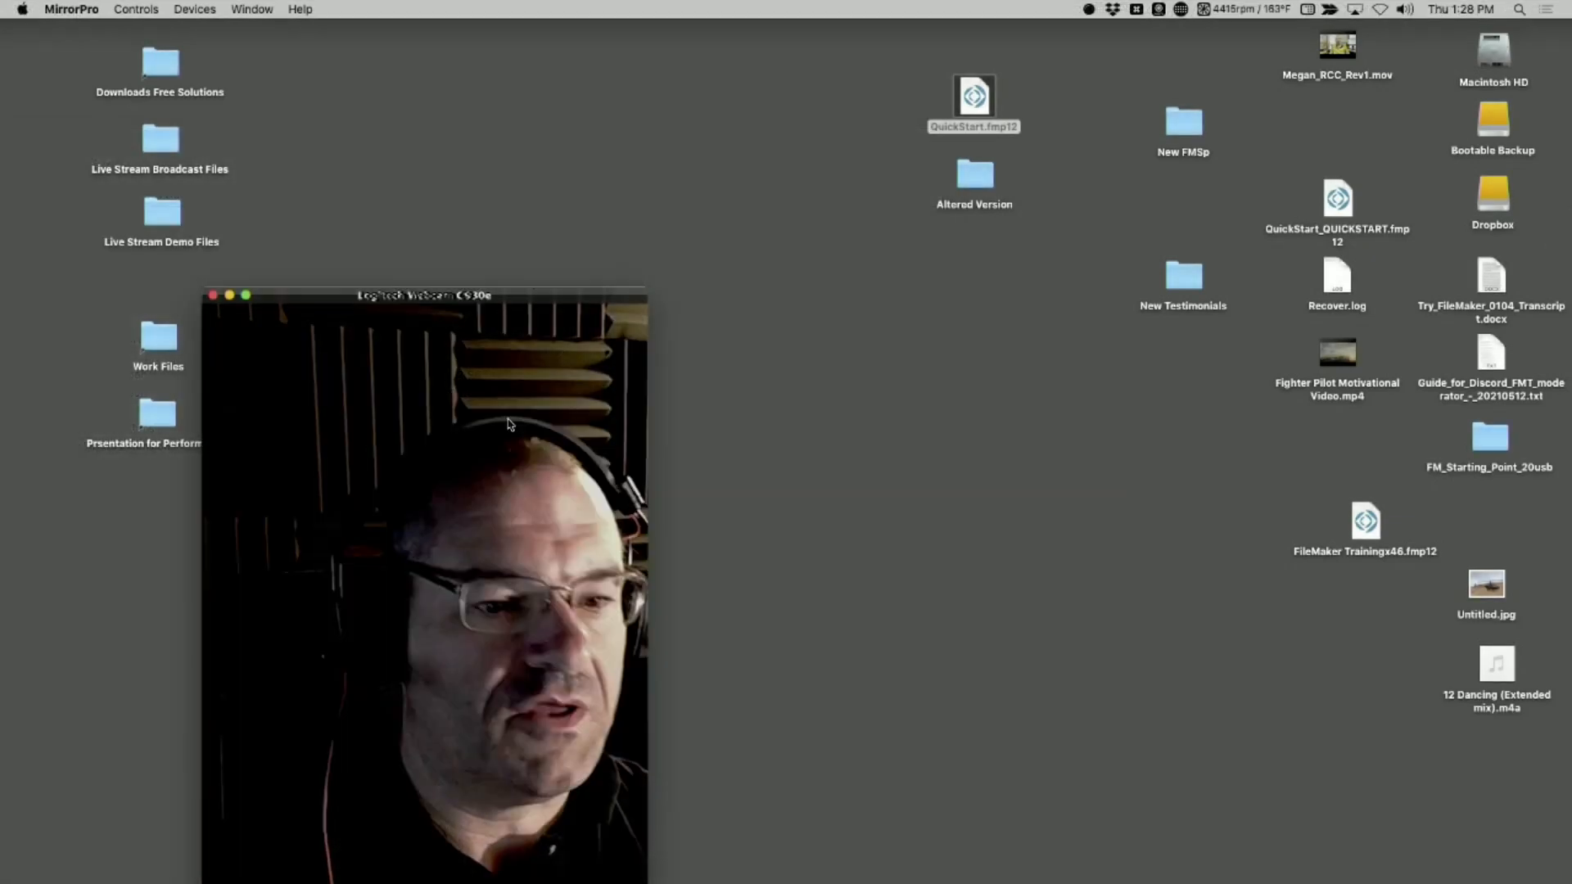
# Move the webcam window to the desktop's edge, open the Altered Version folder and shift its window clear of the webcam image
pyautogui.moveTo(492, 296); pyautogui.dragTo(283, 7)
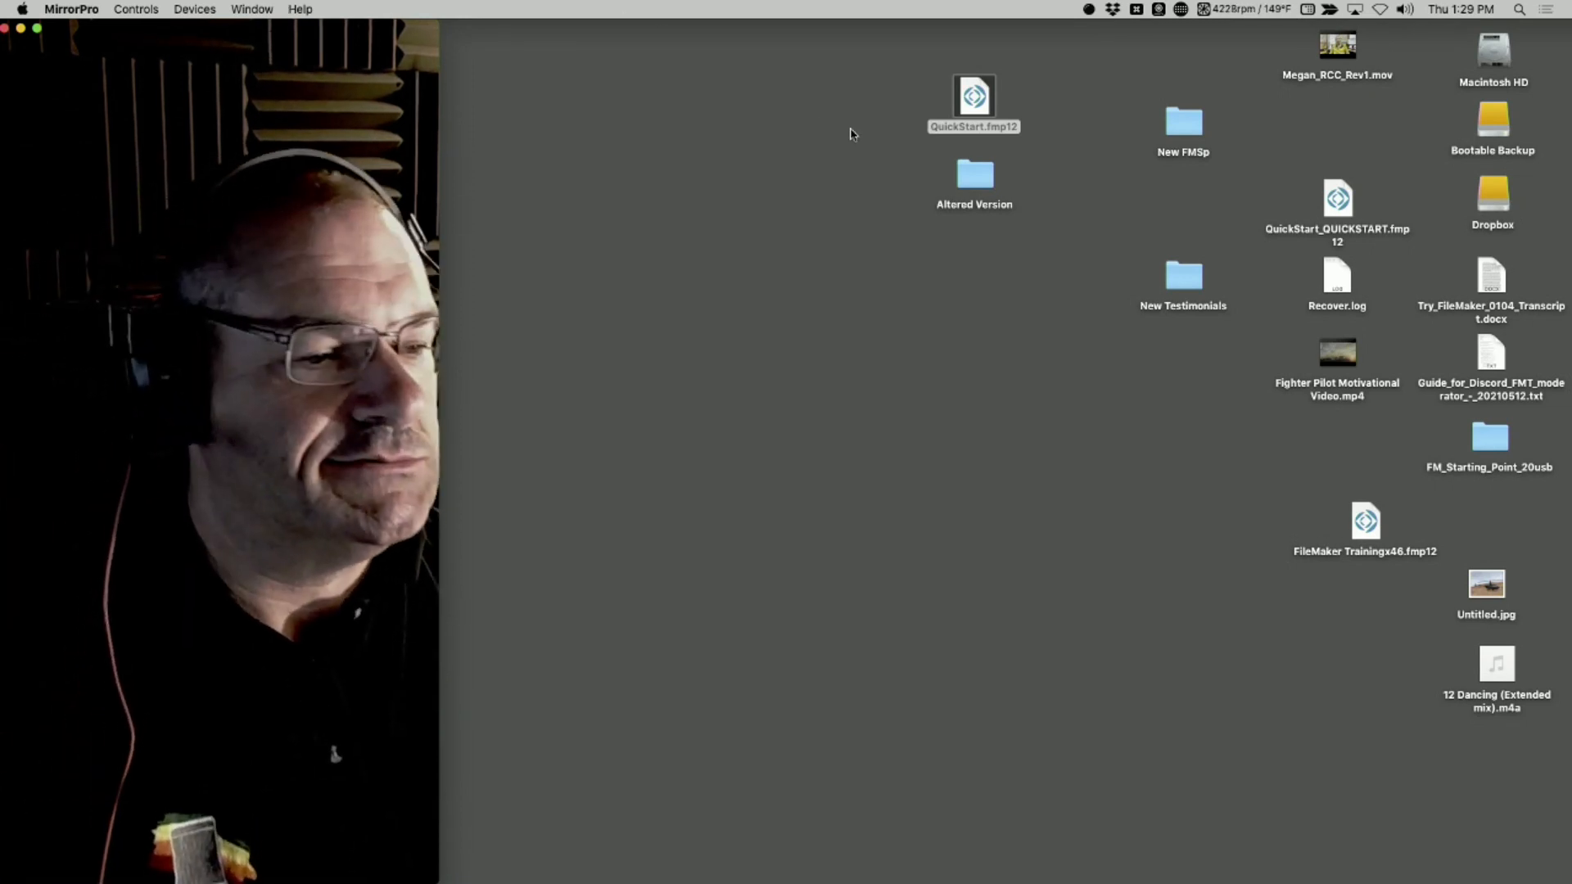
pyautogui.click(1023, 238)
pyautogui.doubleClick(975, 174)
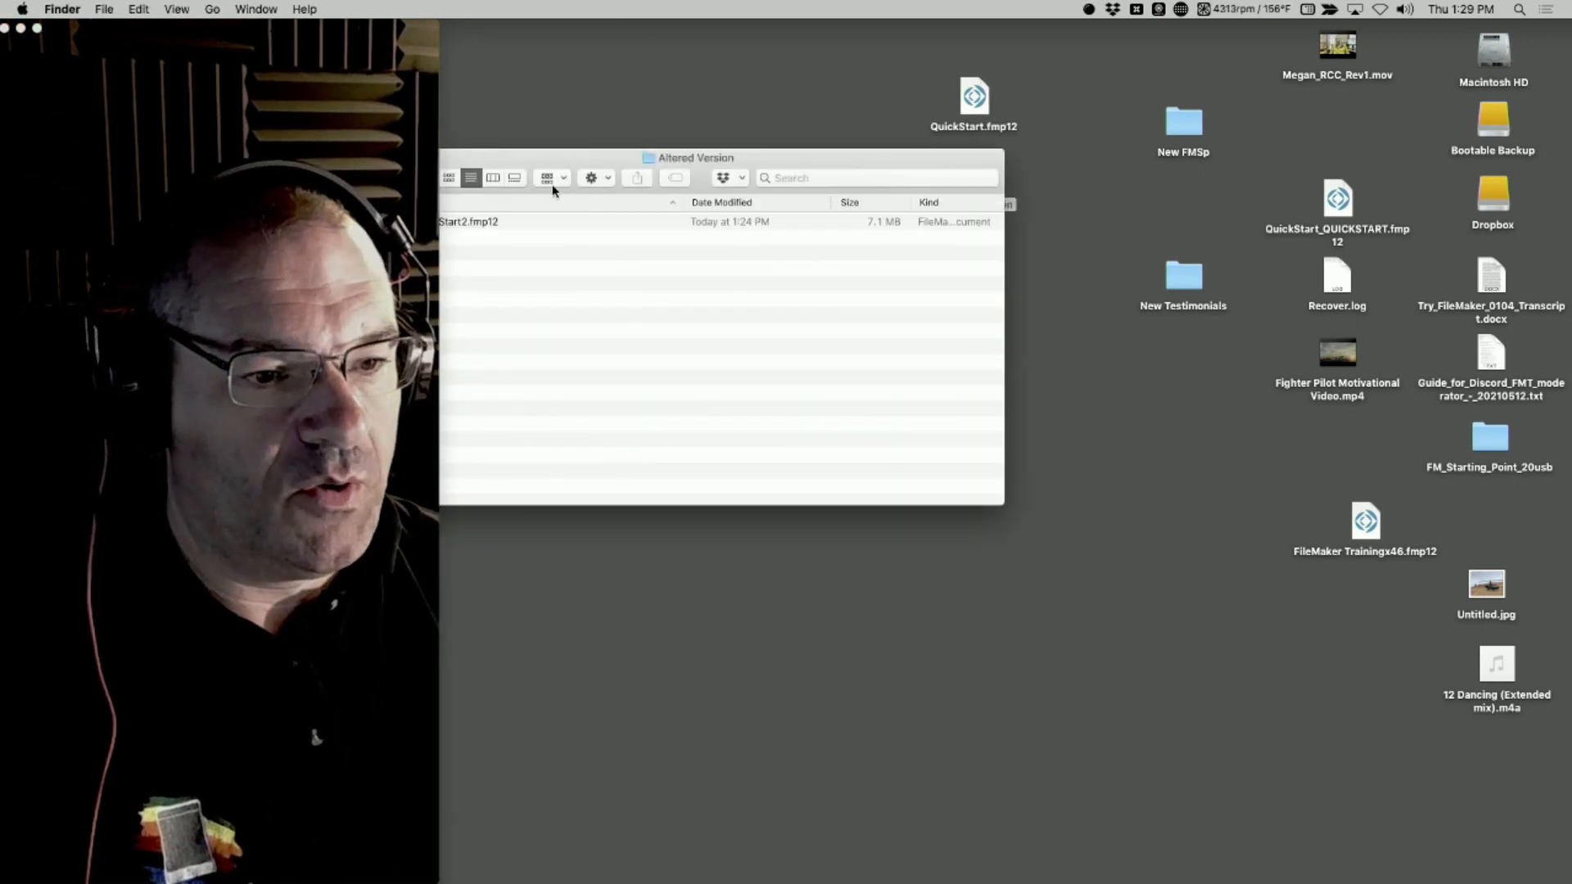
pyautogui.moveTo(614, 156); pyautogui.dragTo(749, 157)
# Open QuickStart2.fmp12 with FileMaker Pro (default) instead of FileMaker Pro 18 Advanced
pyautogui.doubleClick(659, 221)
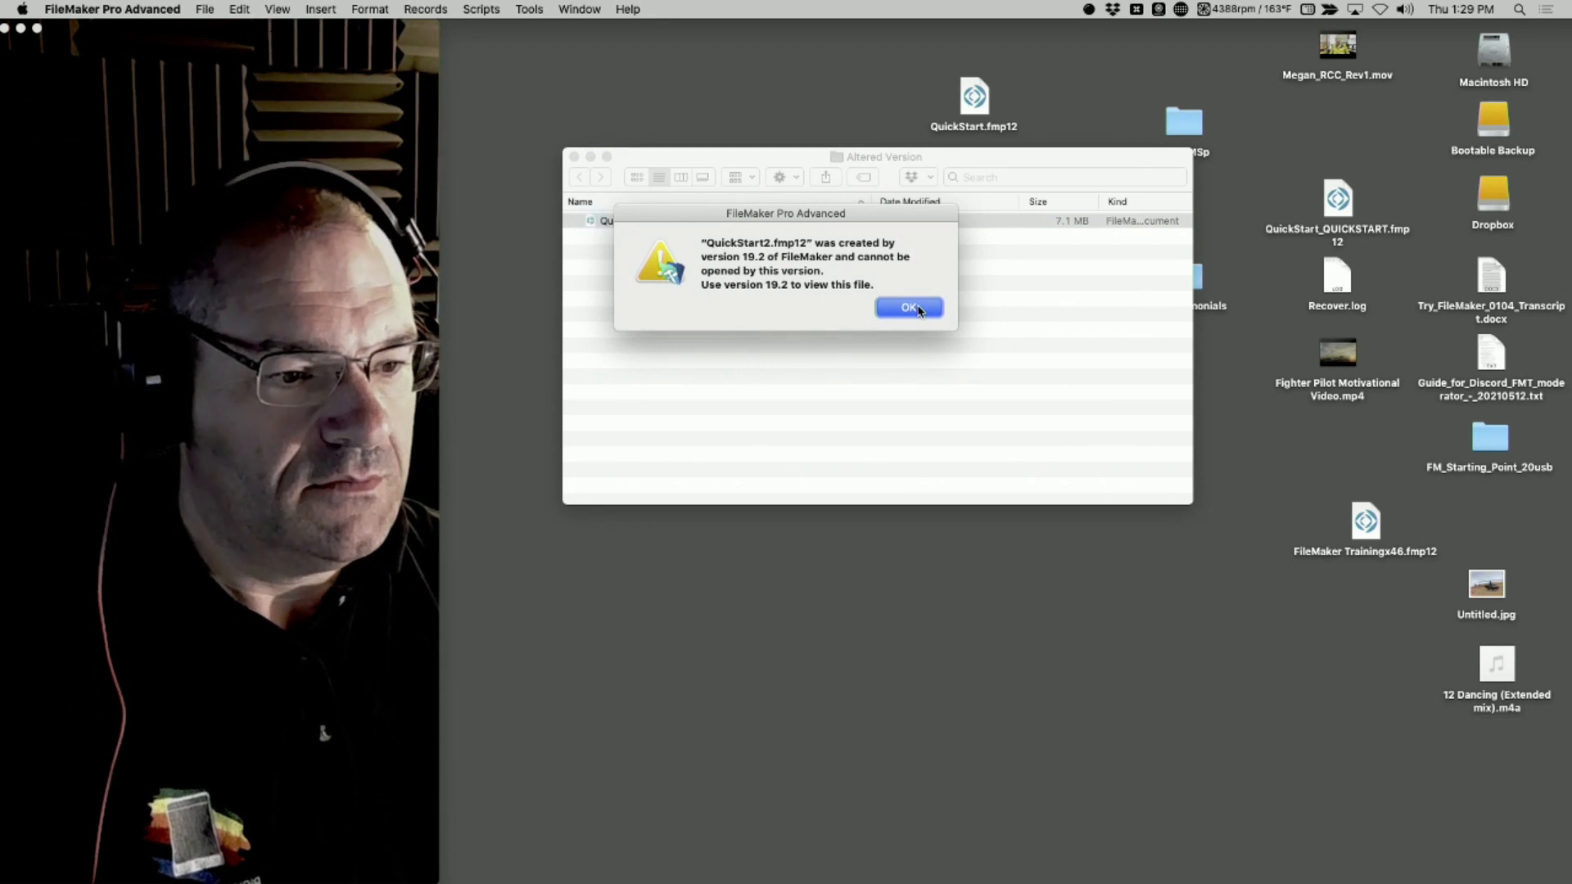
pyautogui.click(909, 307)
pyautogui.rightClick(642, 227)
pyautogui.moveTo(786, 245)
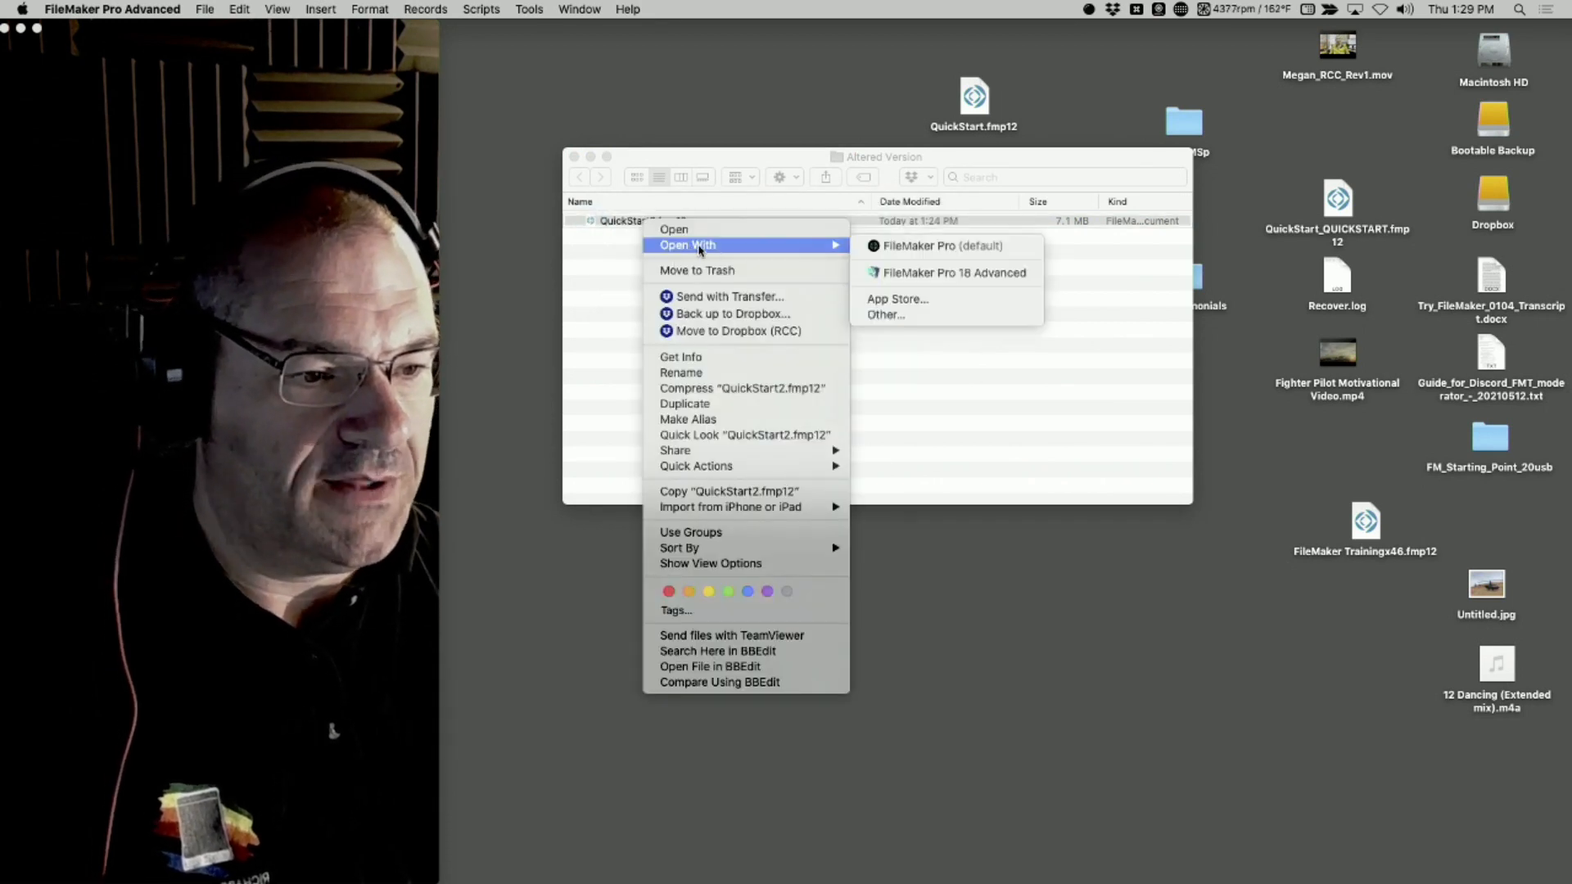
pyautogui.click(920, 250)
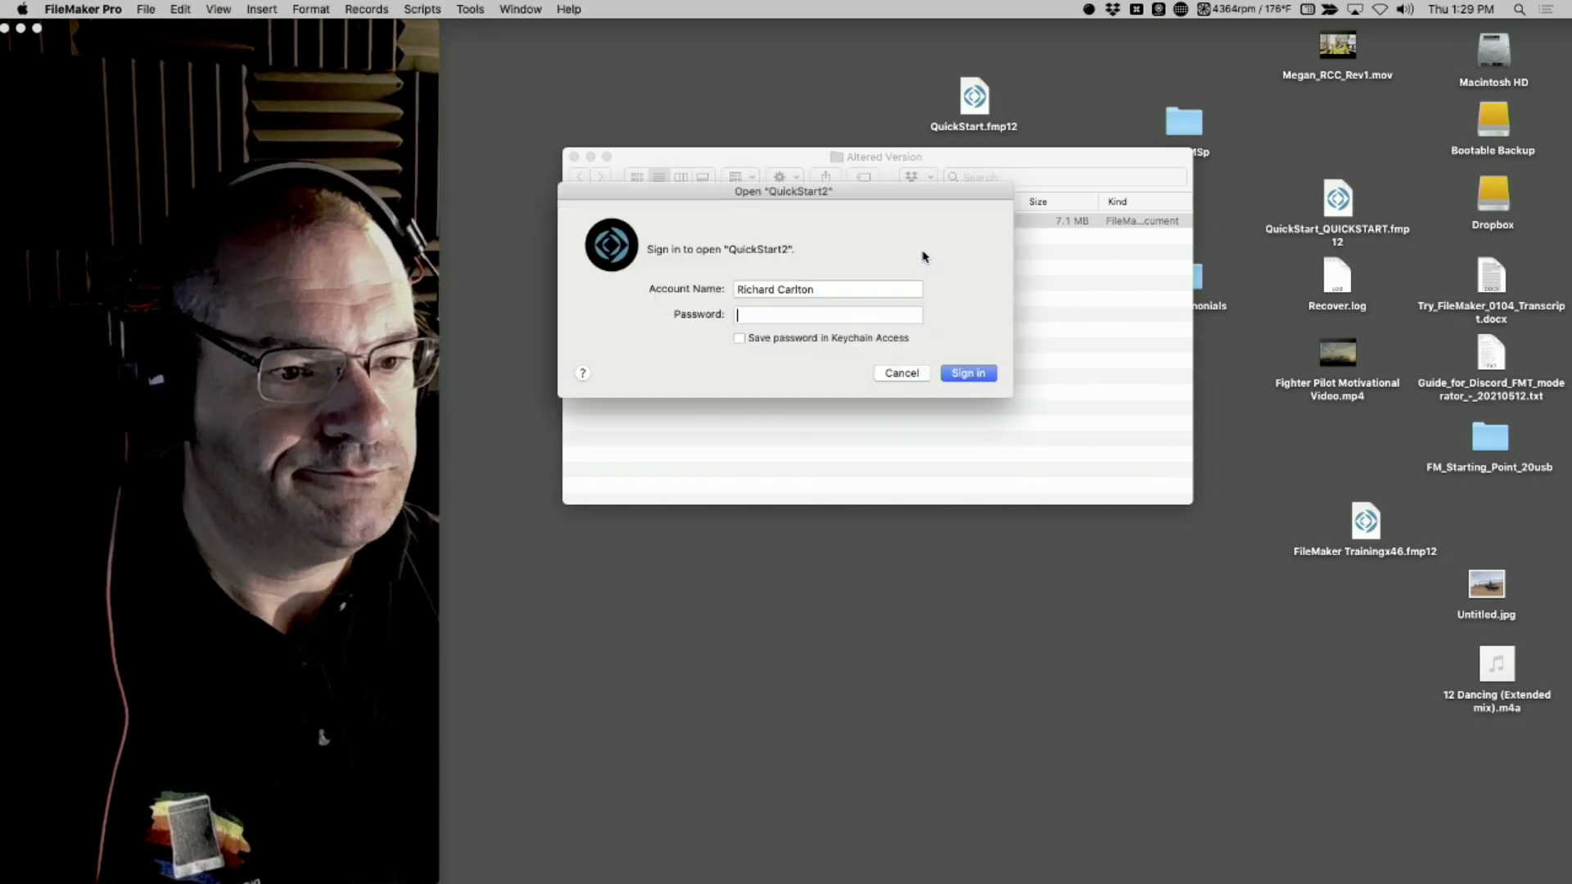
# Sign in to QuickStart2 with the account name tk and the account password
pyautogui.hotkey('shift', 'Tab')
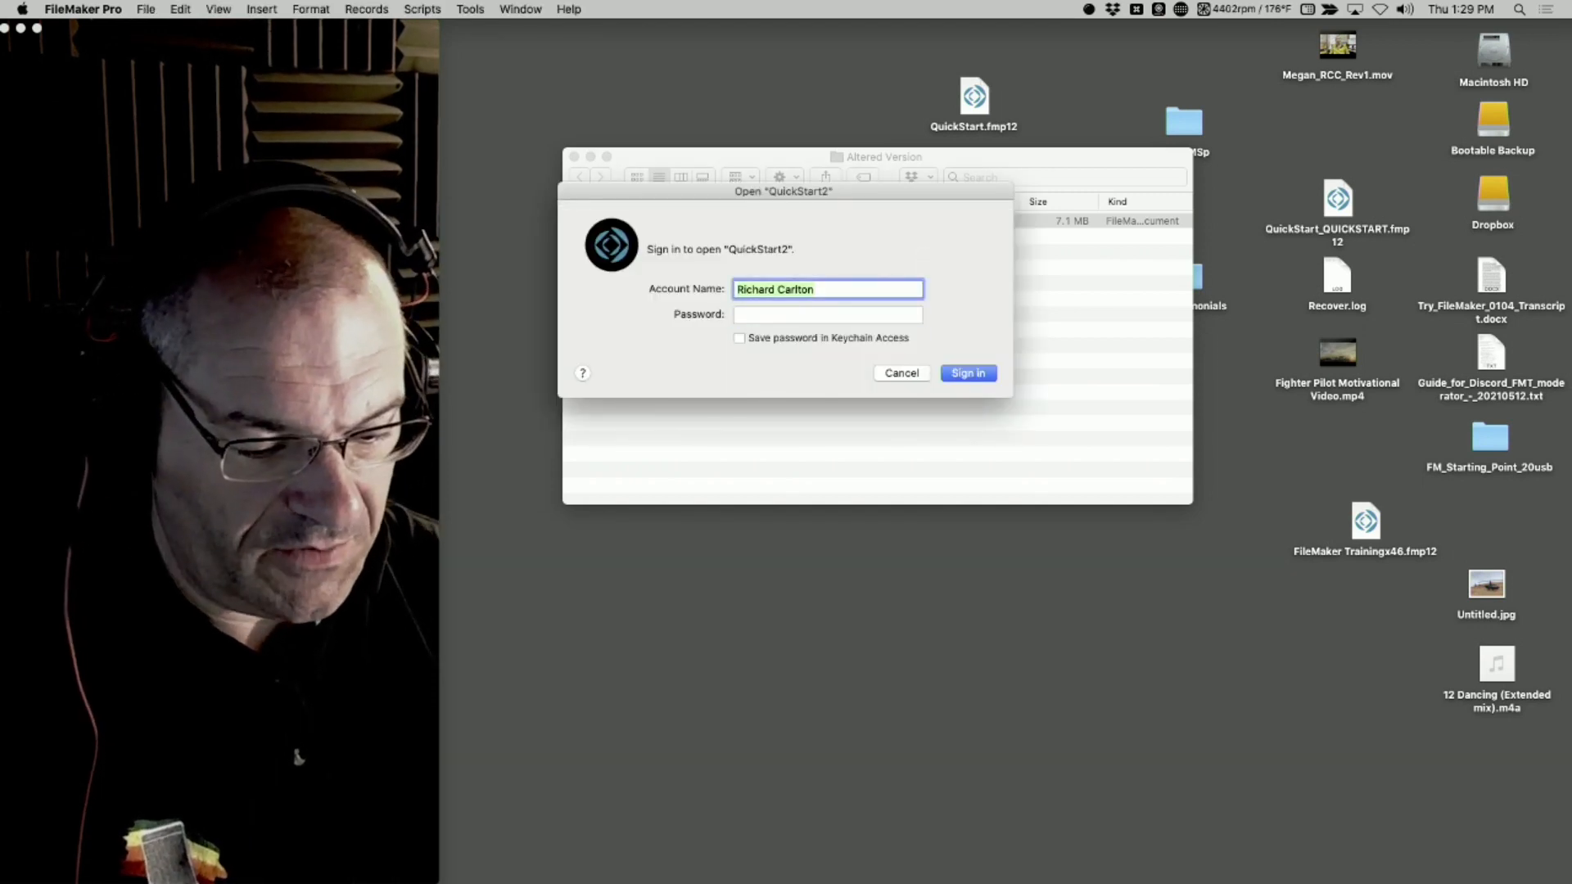
pyautogui.write('tk')
pyautogui.press('Tab')
pyautogui.write('•••')
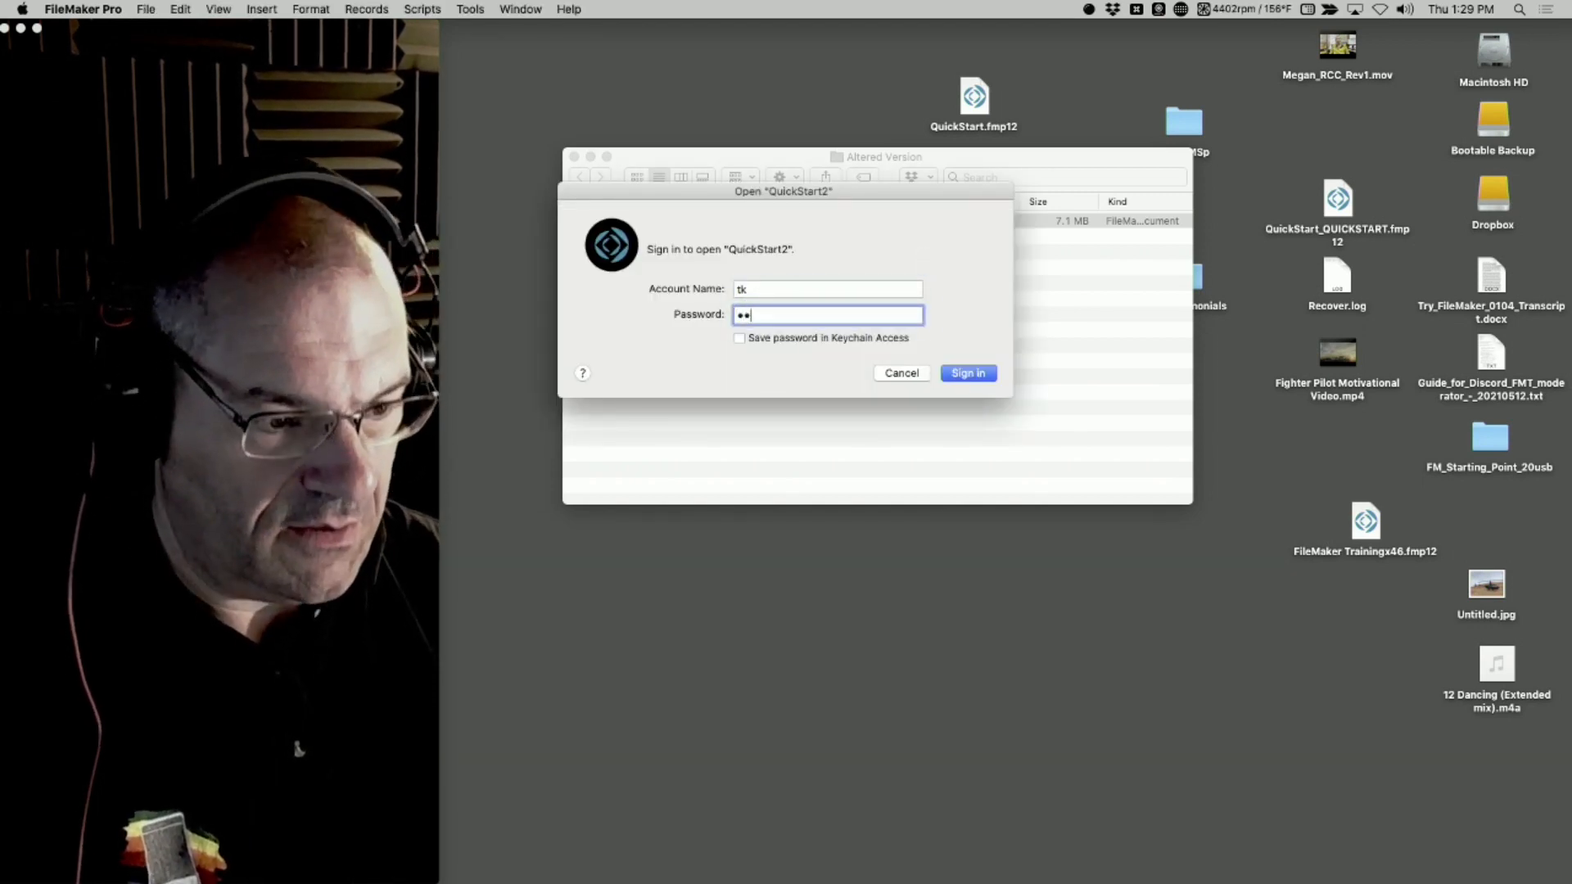
pyautogui.press('Return')
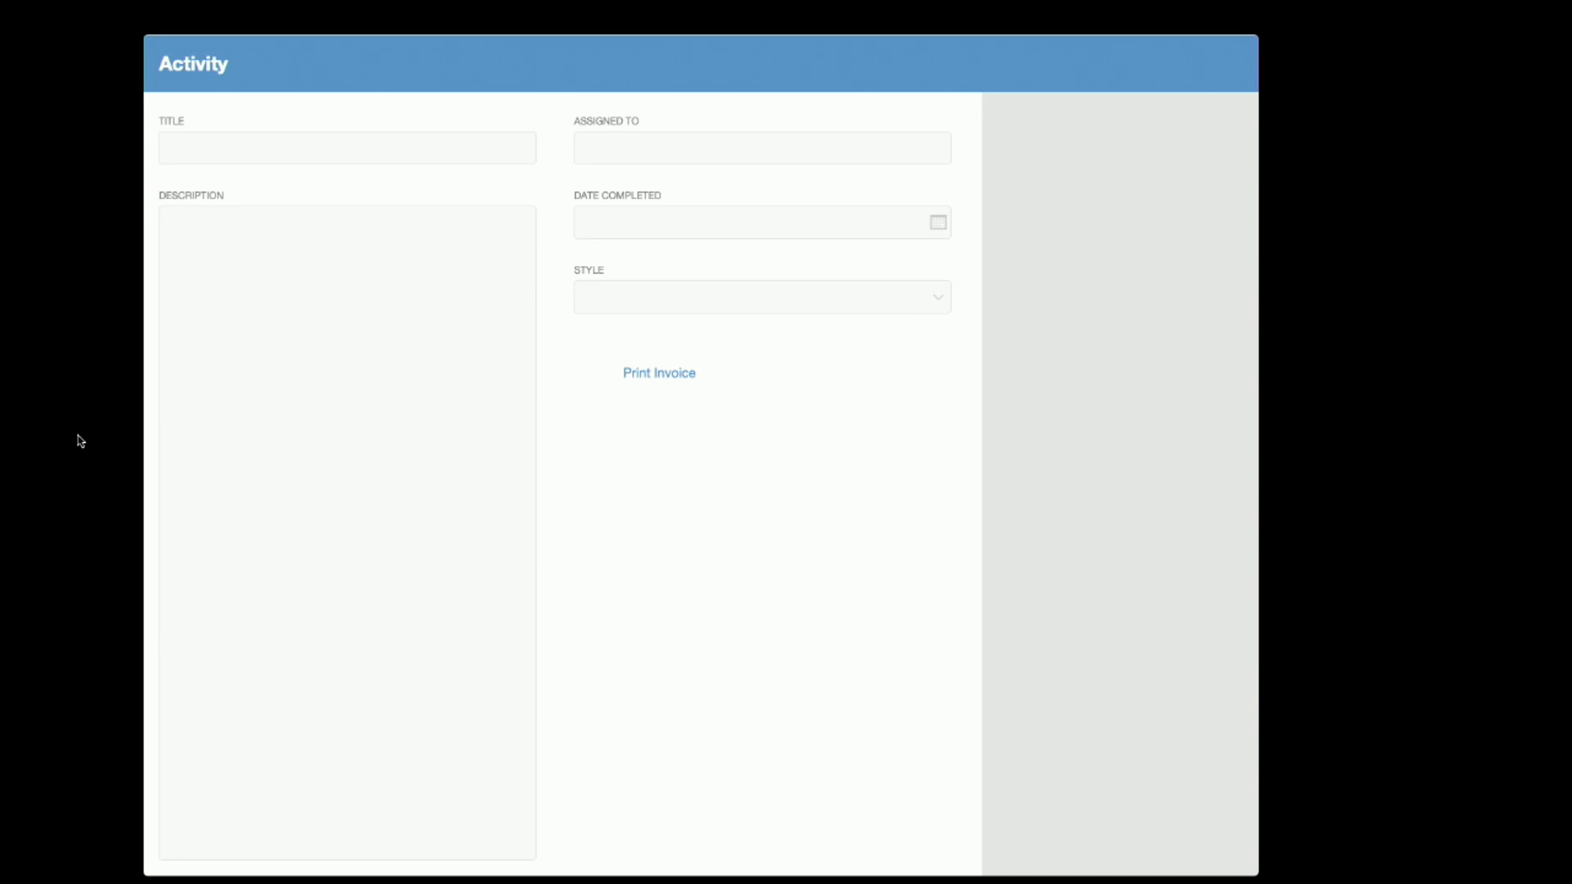
# Switch from the kiosk-mode Activity form to MirrorPro with the application switcher
pyautogui.press('super+Tab')
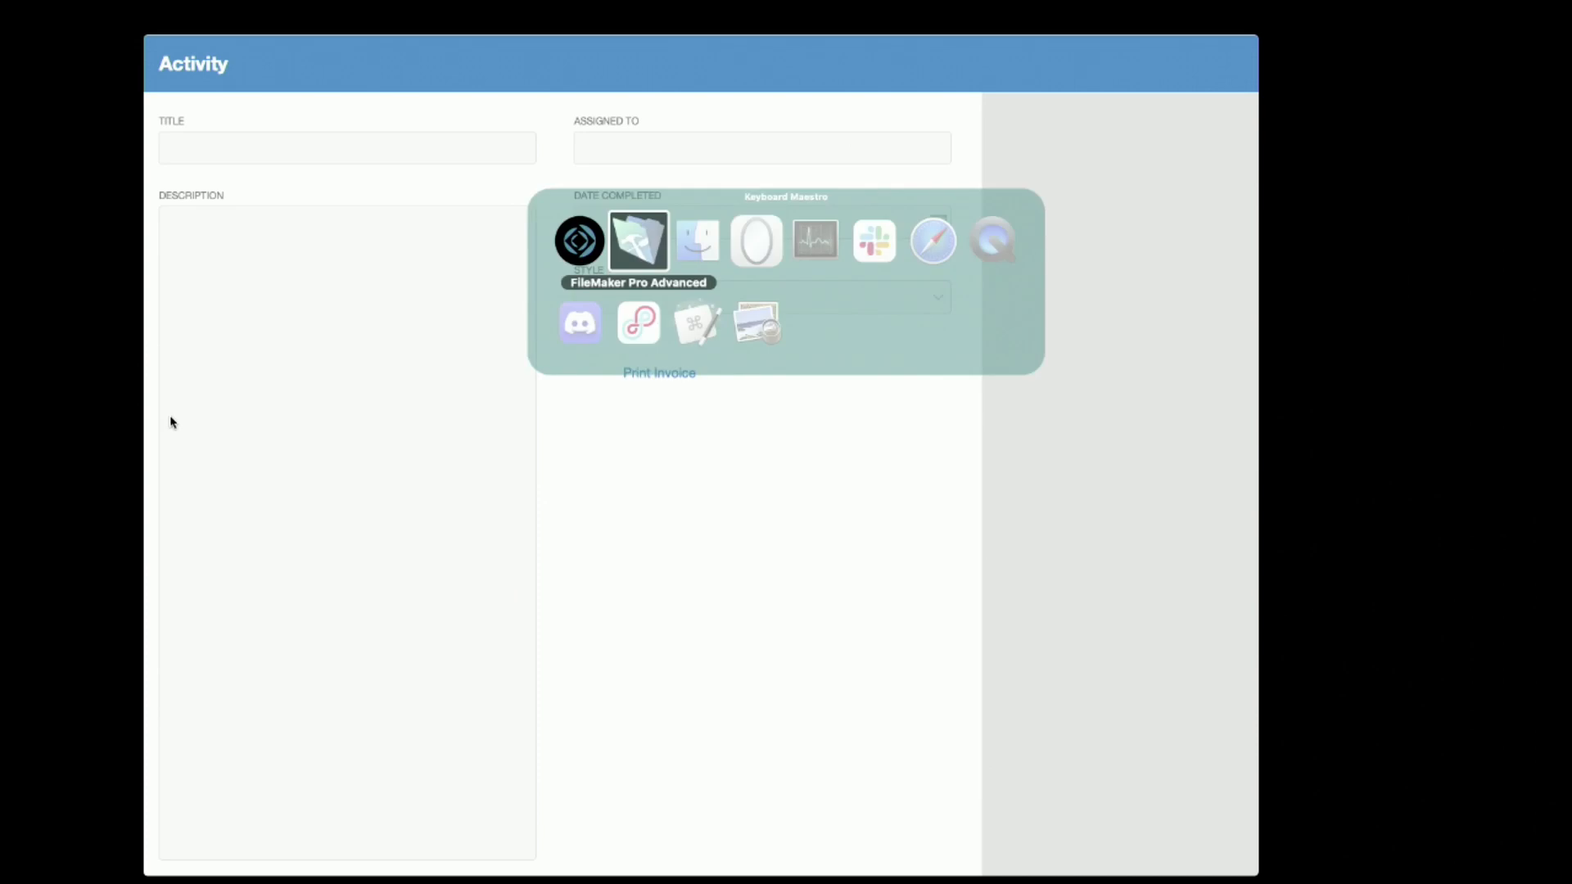
pyautogui.press('super+Tab')
pyautogui.press('super+Tab')
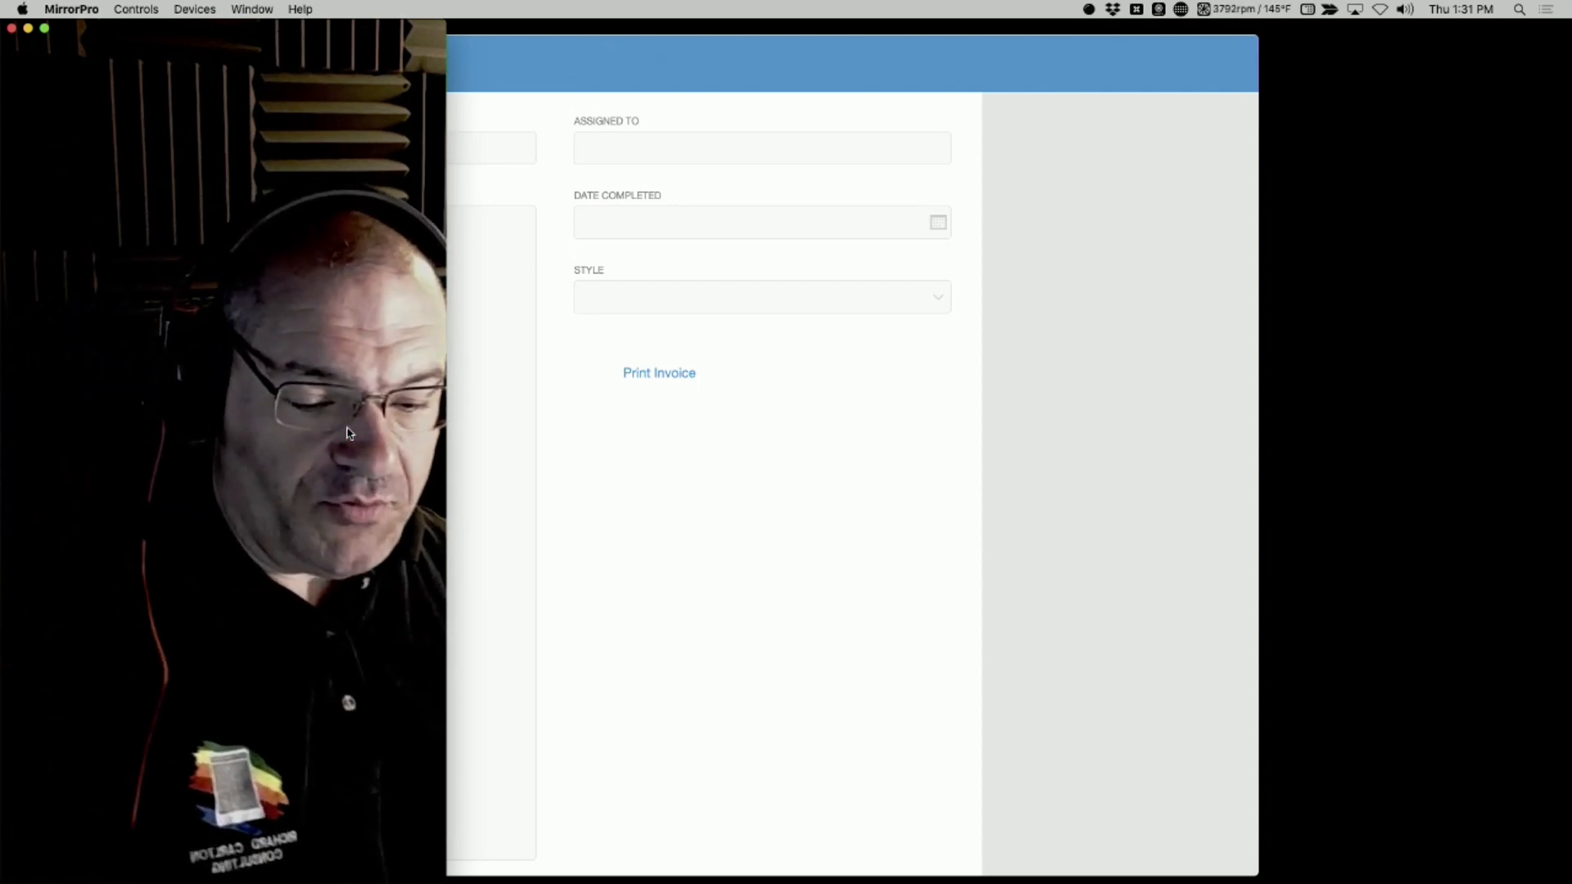
# Return to FileMaker Pro, look through the running applications in the application switcher, and switch to Activity Monitor
pyautogui.press('super+Tab')
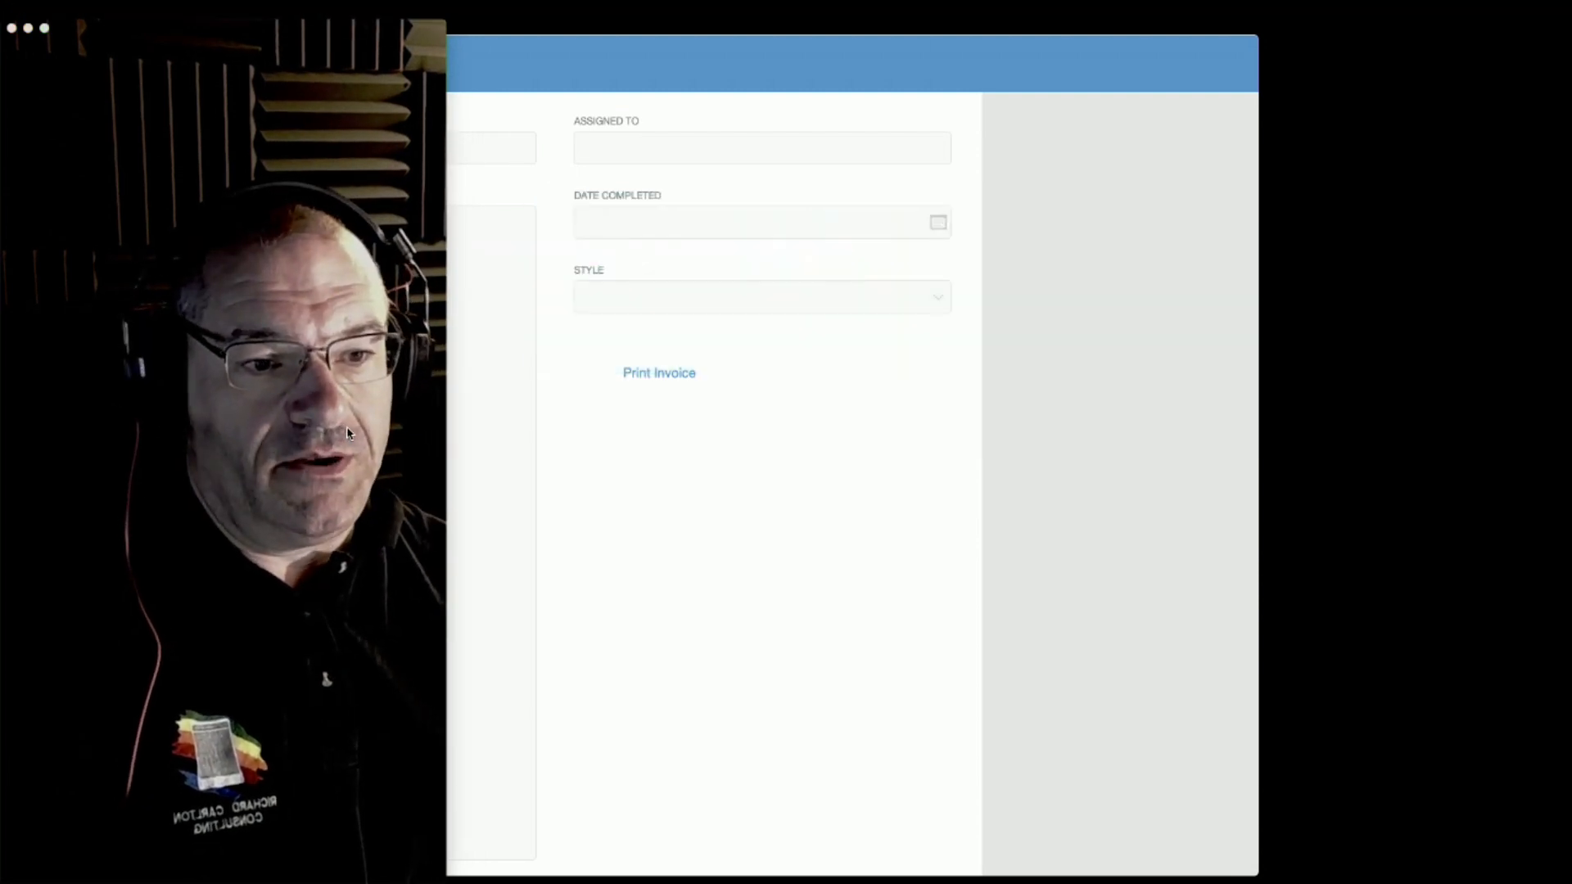
pyautogui.press('super+Tab')
pyautogui.press('super+Tab')
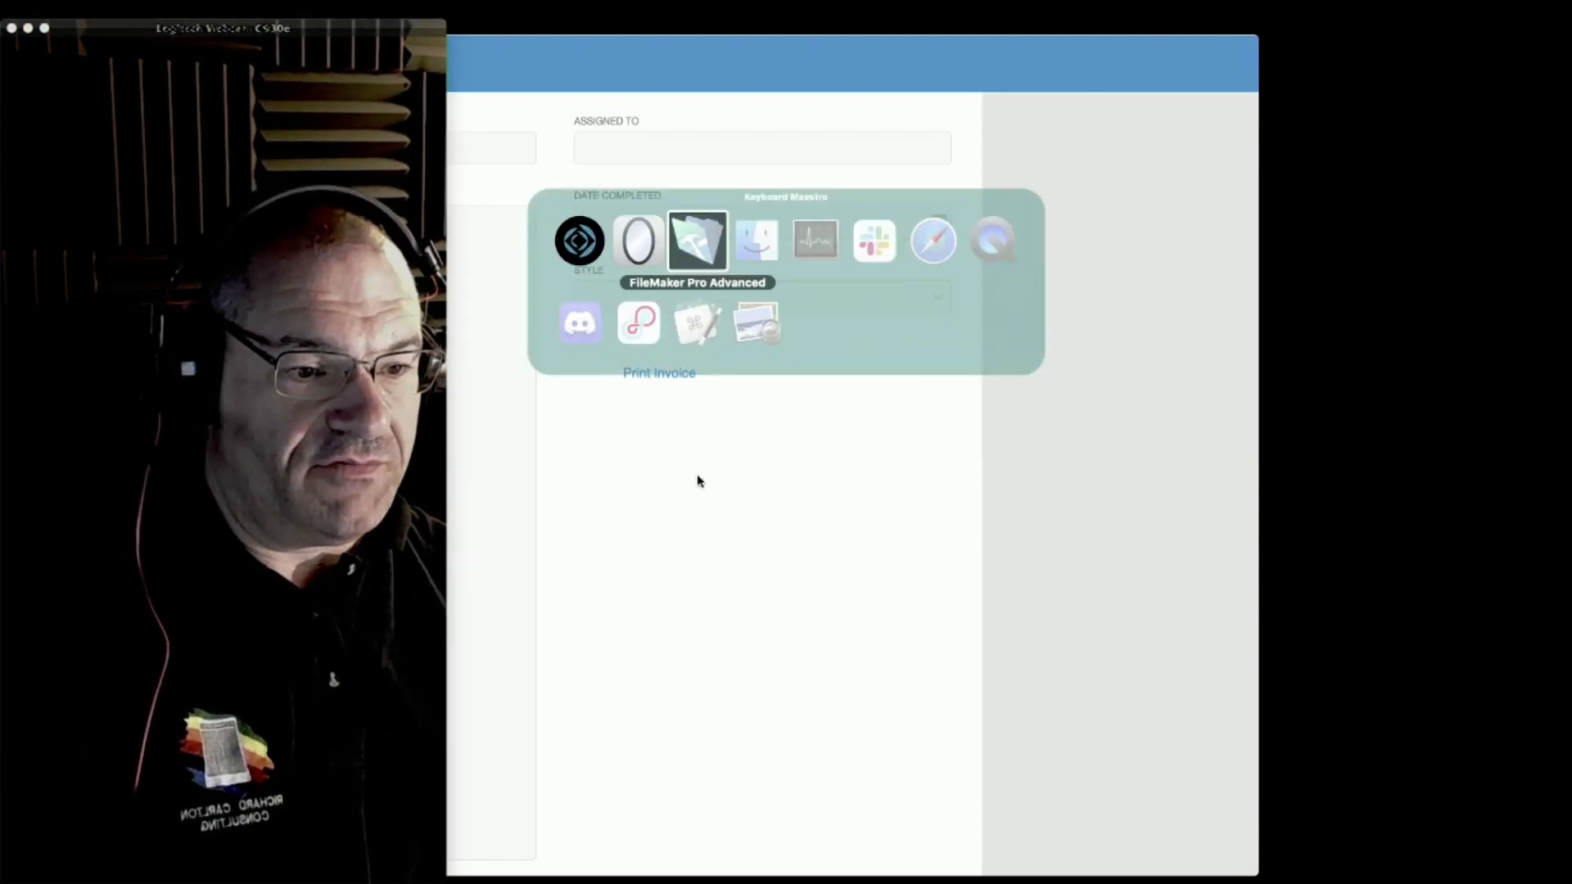
pyautogui.press('super+Tab')
pyautogui.press('super+Tab')
pyautogui.press('super+Tab')
pyautogui.press('super+Tab')
pyautogui.press('super+Tab')
pyautogui.press('super+Tab')
pyautogui.press('super+Tab')
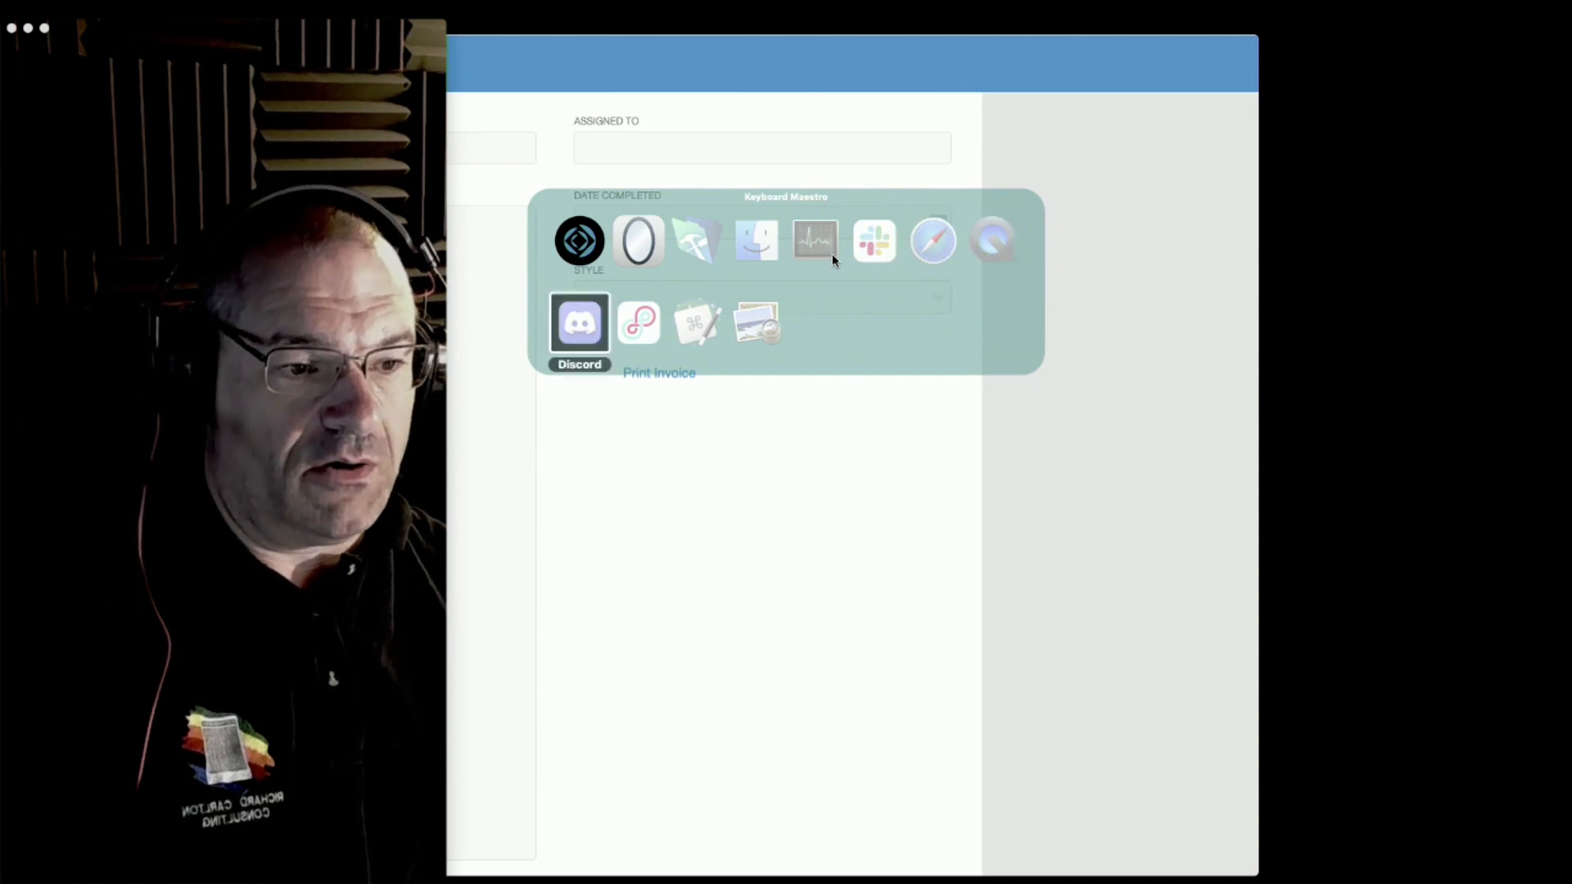
pyautogui.press('super+Tab')
pyautogui.press('super+Tab')
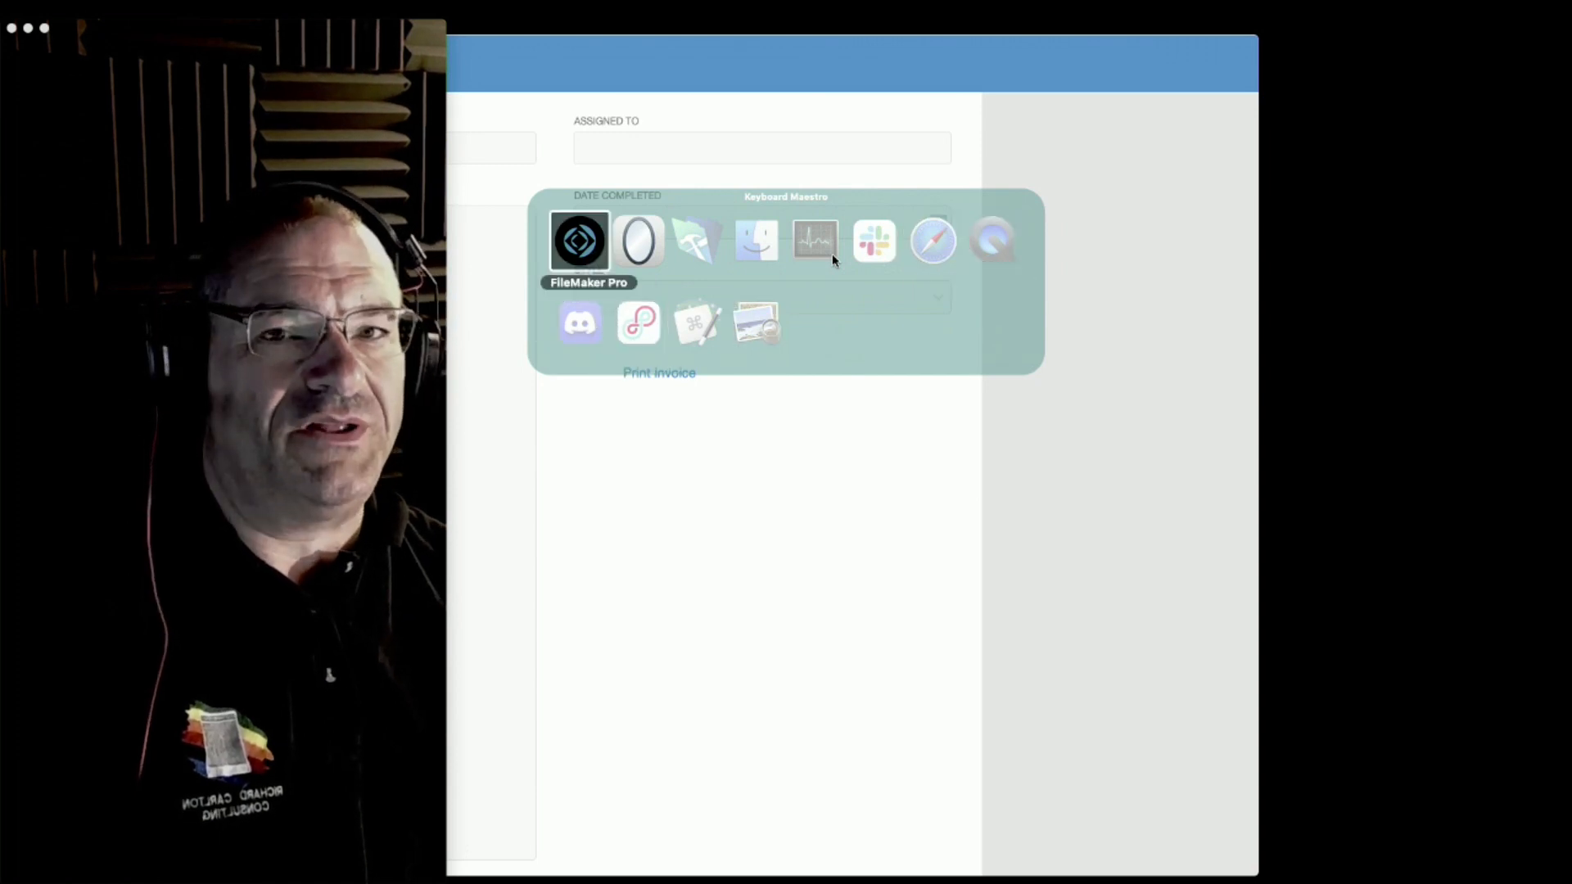
pyautogui.press('super+Tab')
pyautogui.press('super+Tab')
pyautogui.press('super+Tab')
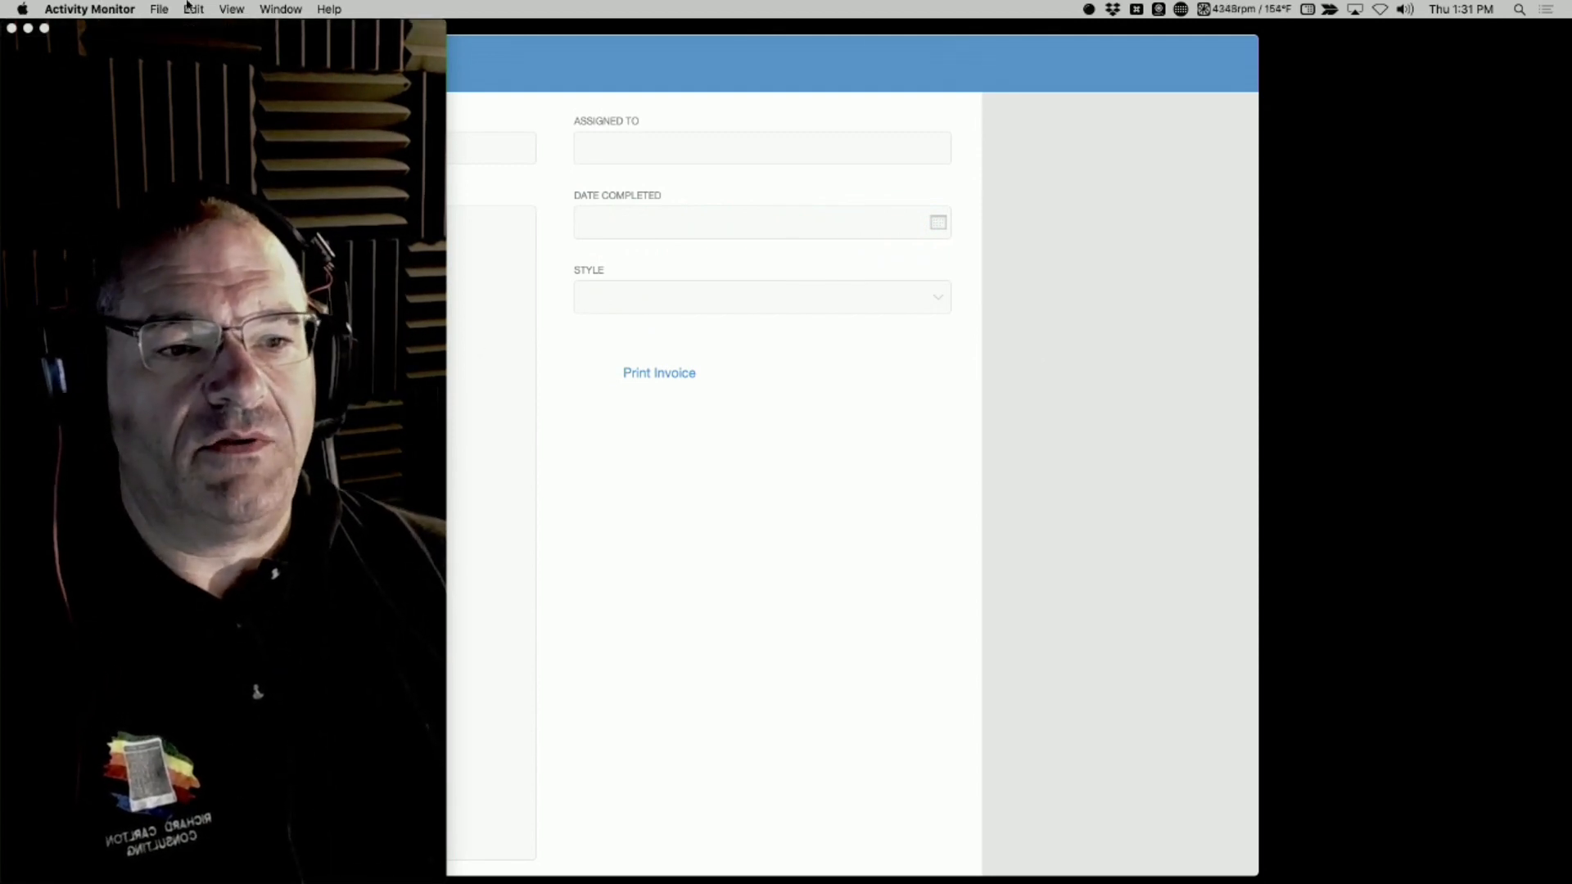
# Move the webcam window off the Activity form, reveal the Dock, and return to the kiosk form in FileMaker Pro
pyautogui.moveTo(114, 51); pyautogui.dragTo(478, 878)
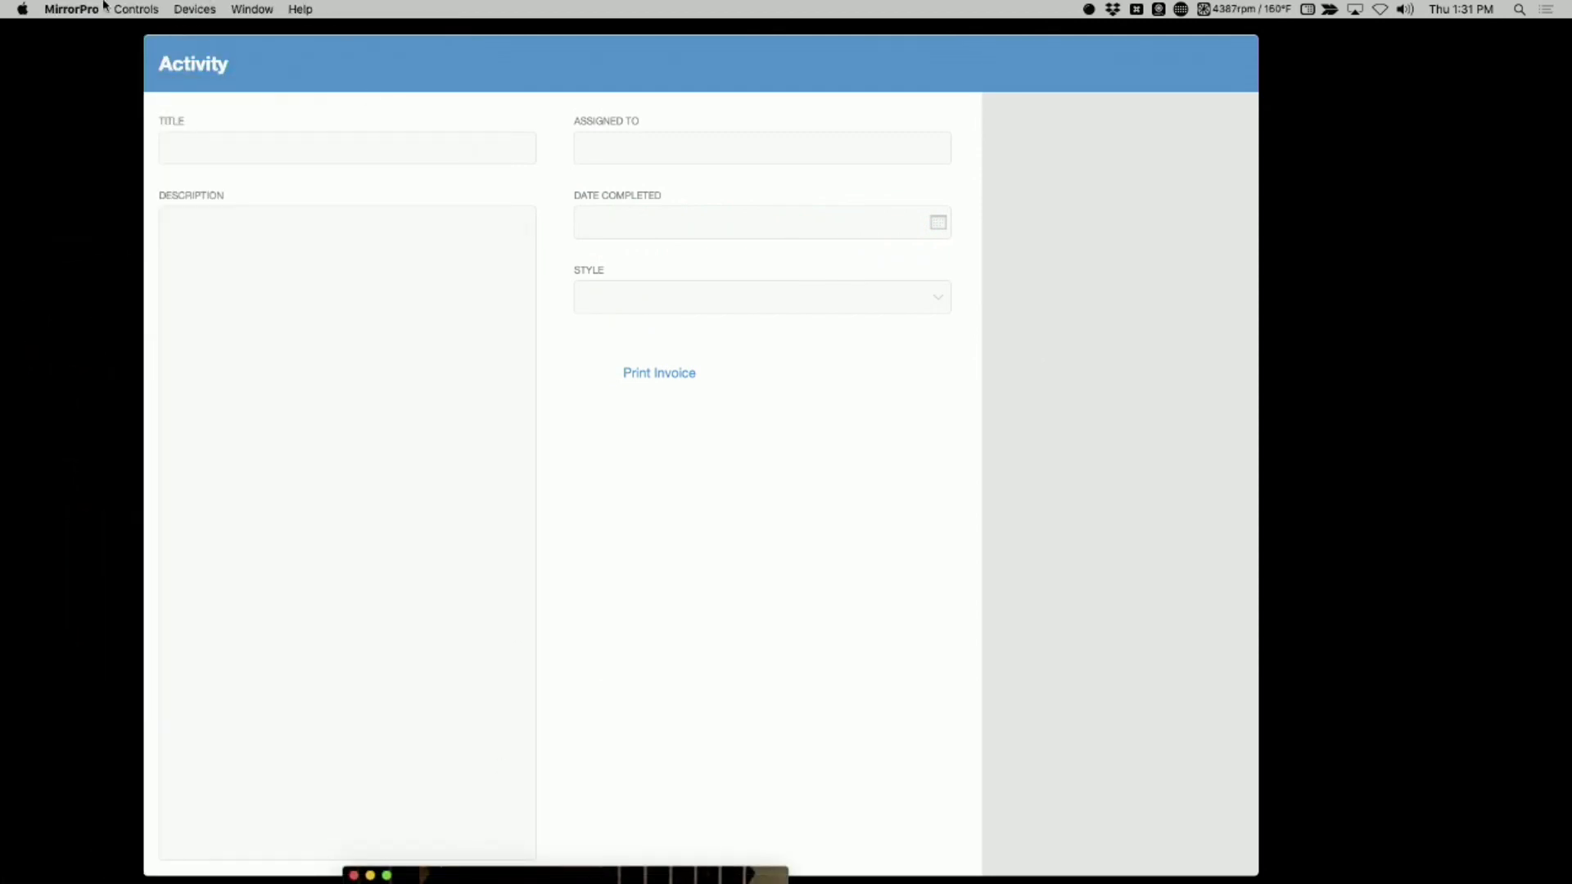
pyautogui.moveTo(2, 829)
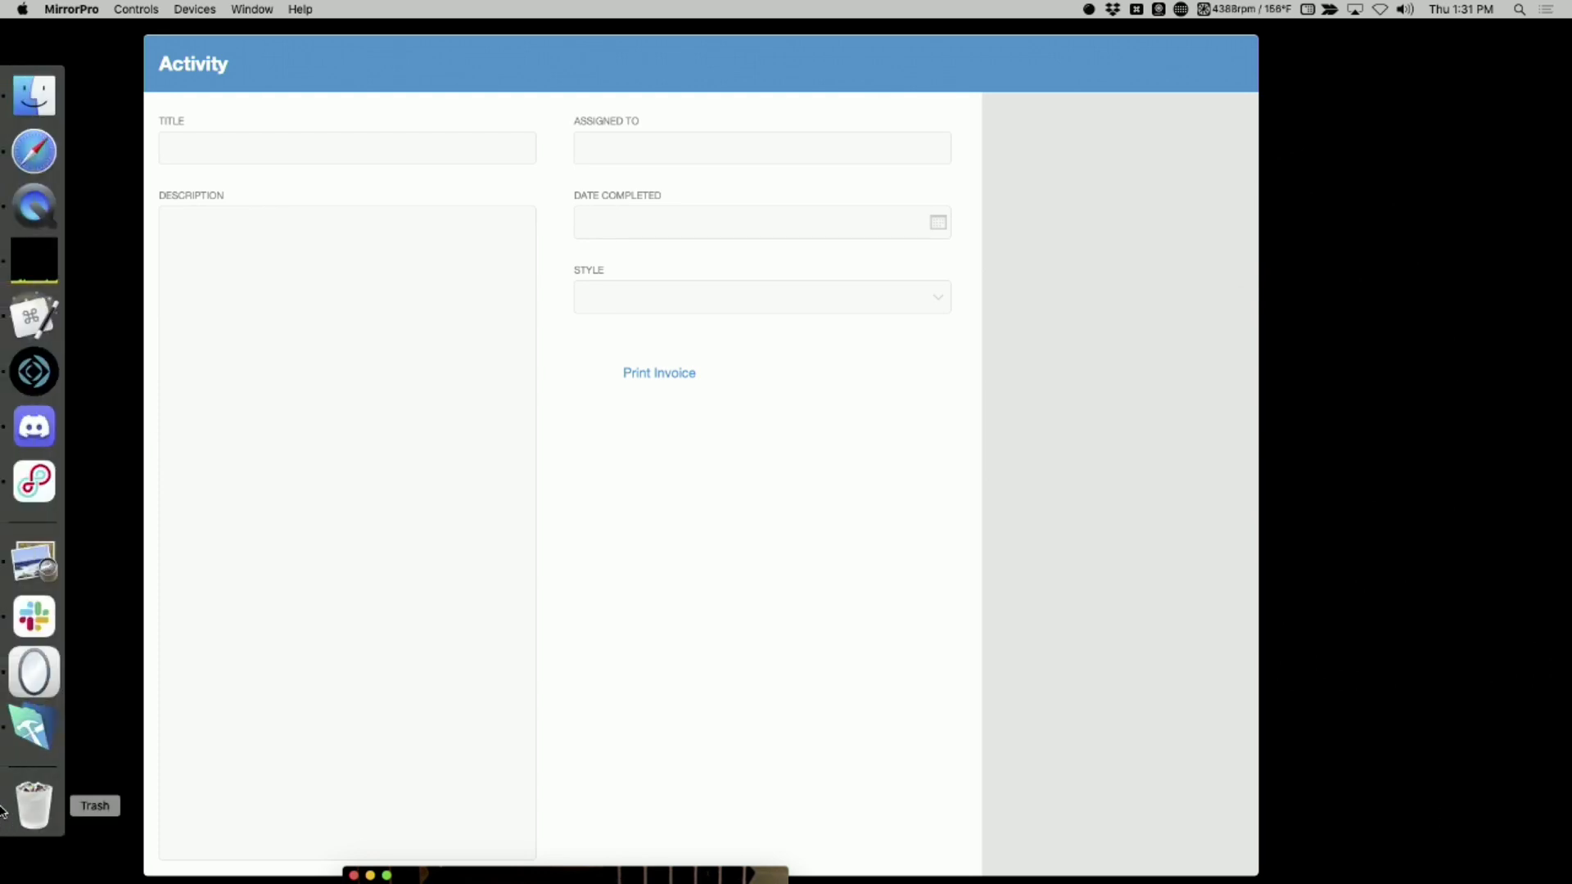
pyautogui.moveTo(3, 377)
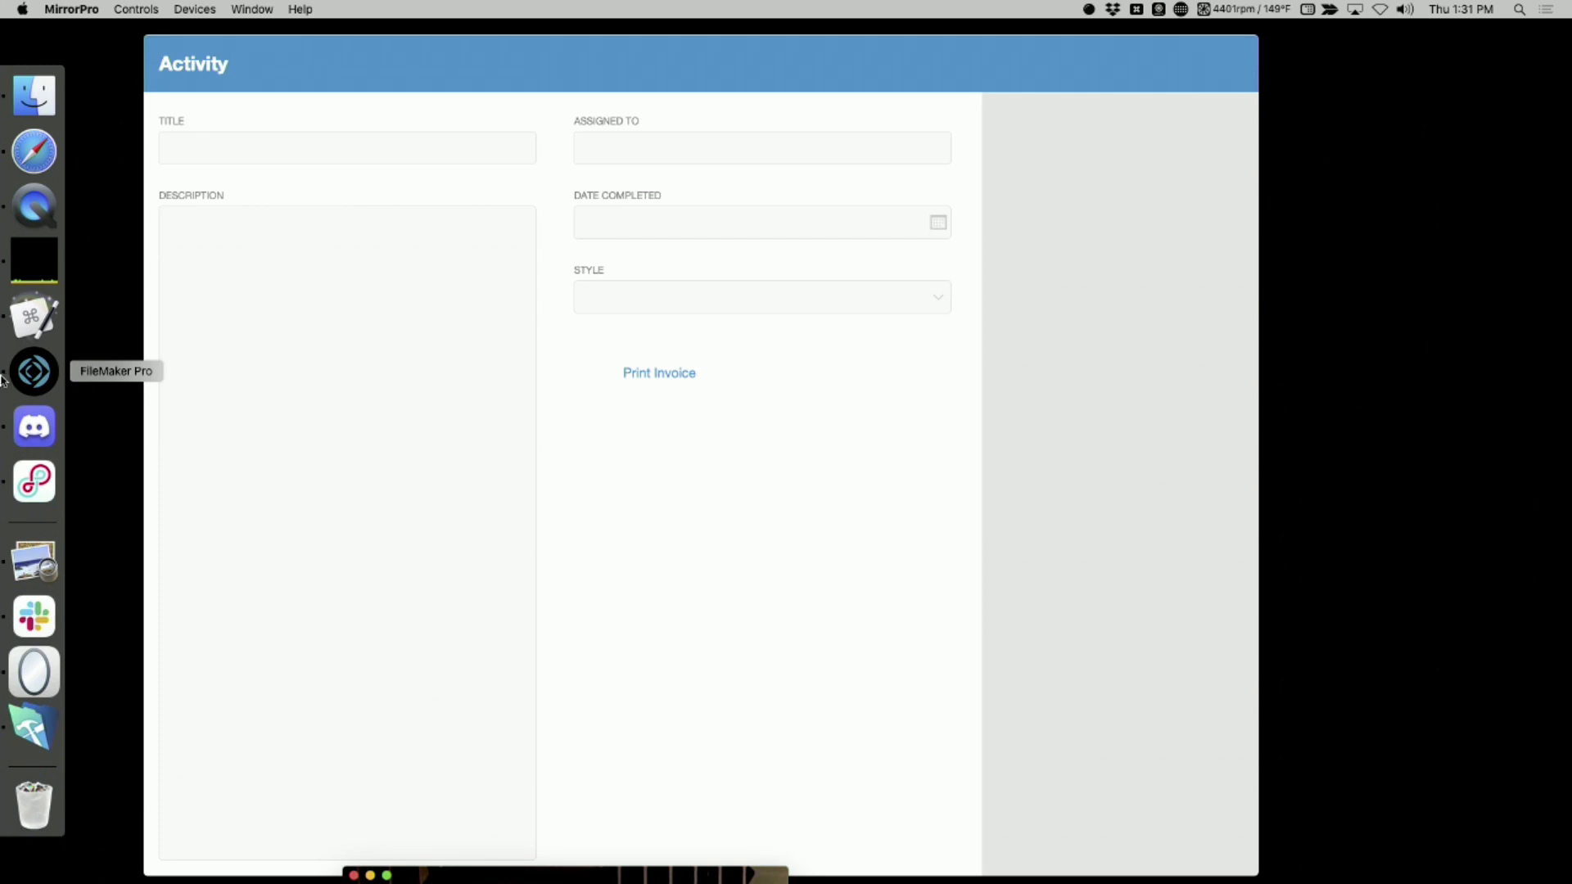
pyautogui.click(338, 418)
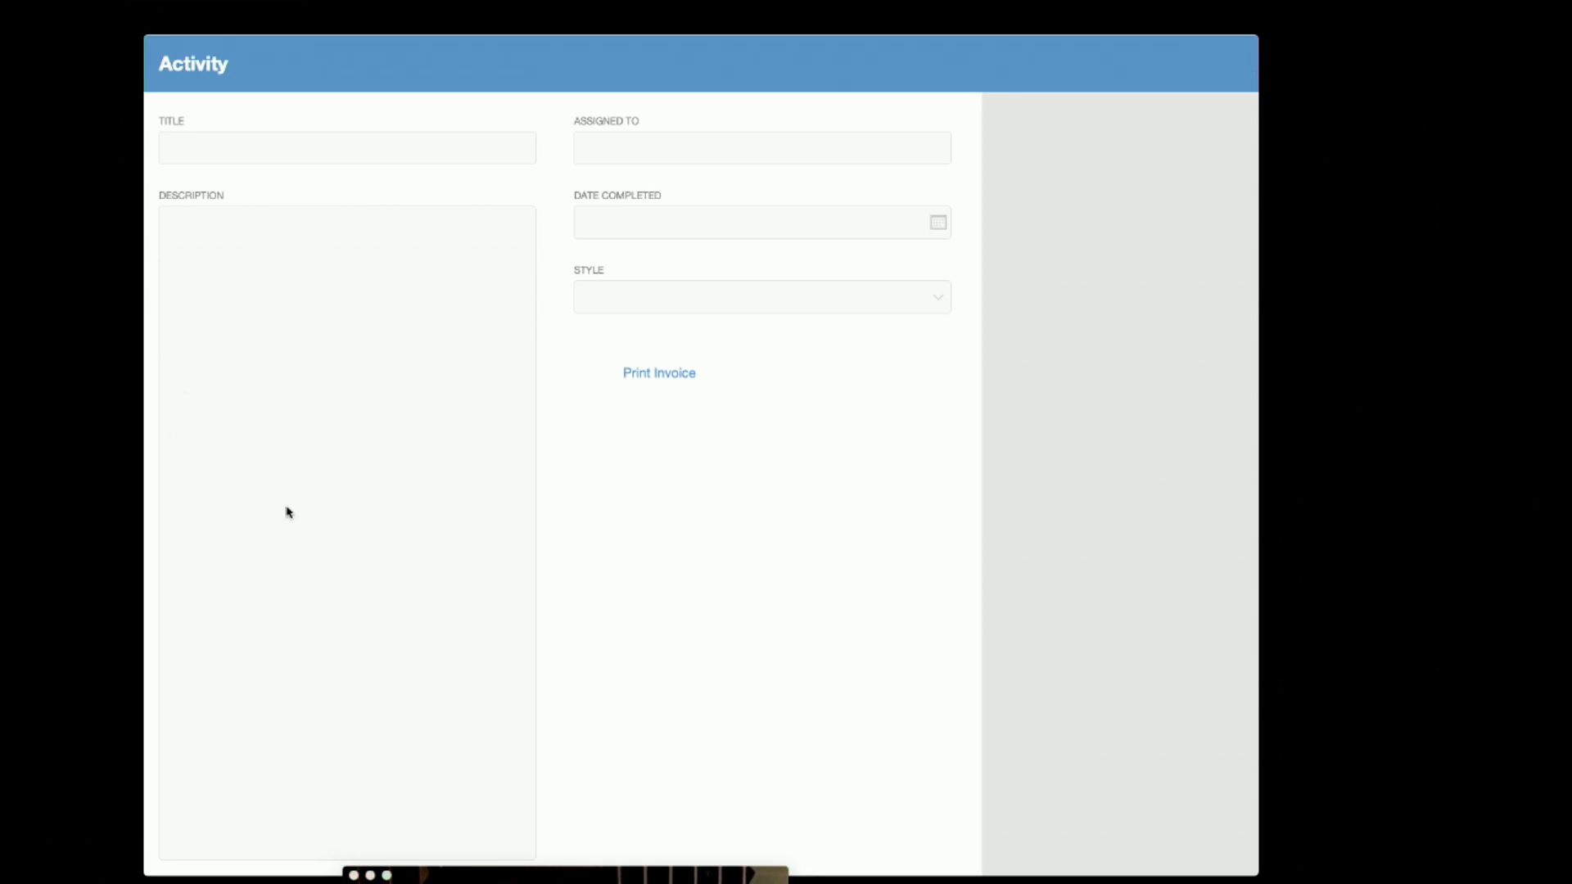
# Switch to Activity Monitor and quit FileMaker Pro from the Dock
pyautogui.press('super+Tab')
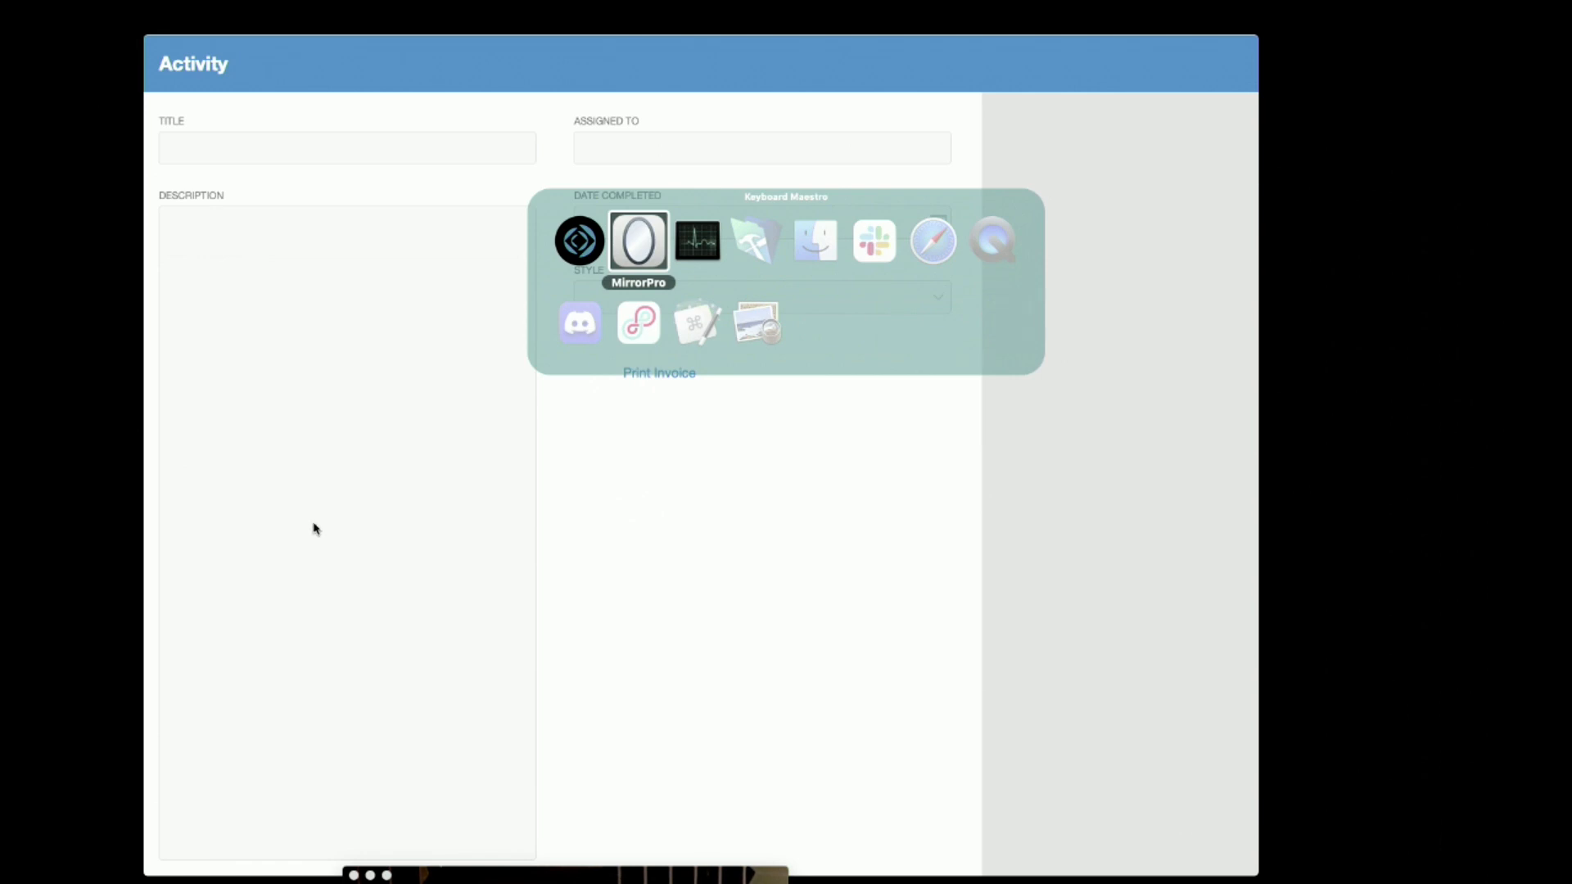
pyautogui.press('super+Tab')
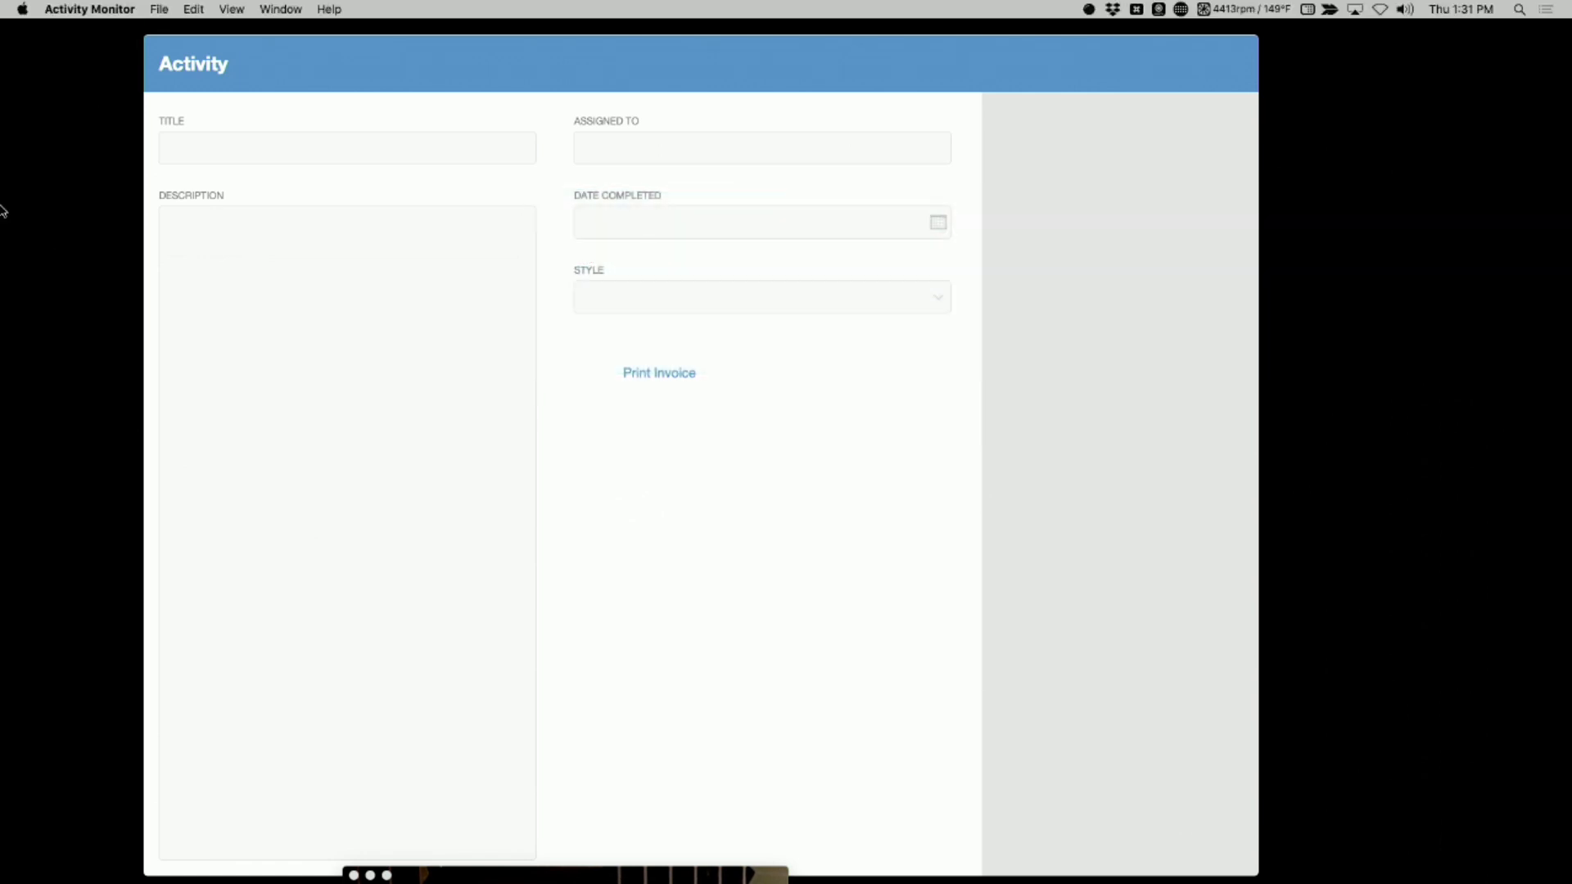
pyautogui.moveTo(3, 214)
pyautogui.rightClick(33, 372)
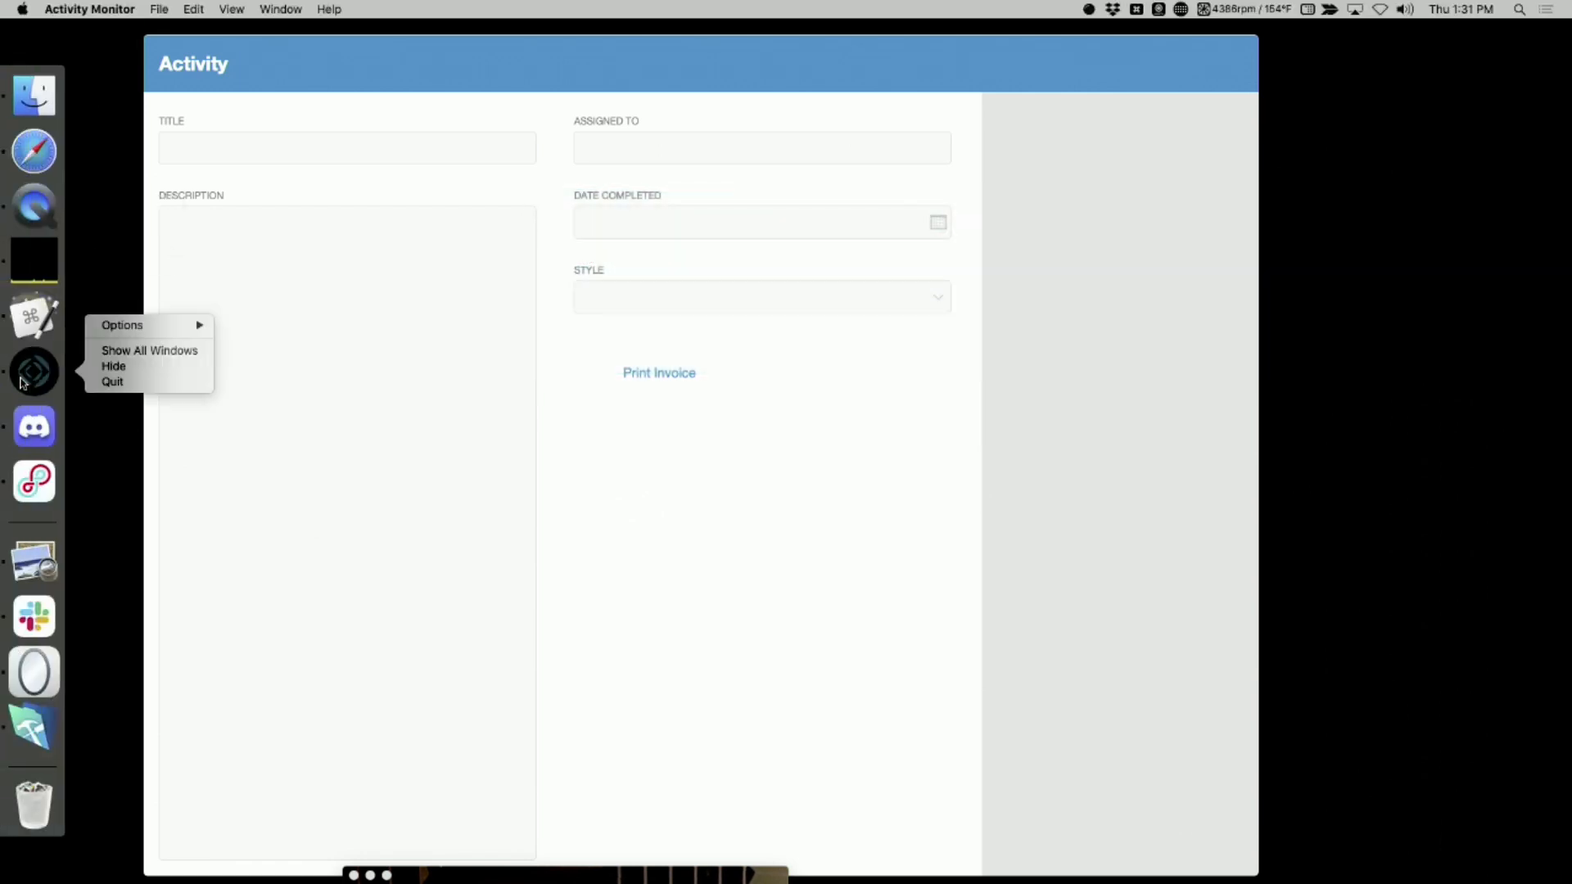
pyautogui.click(105, 381)
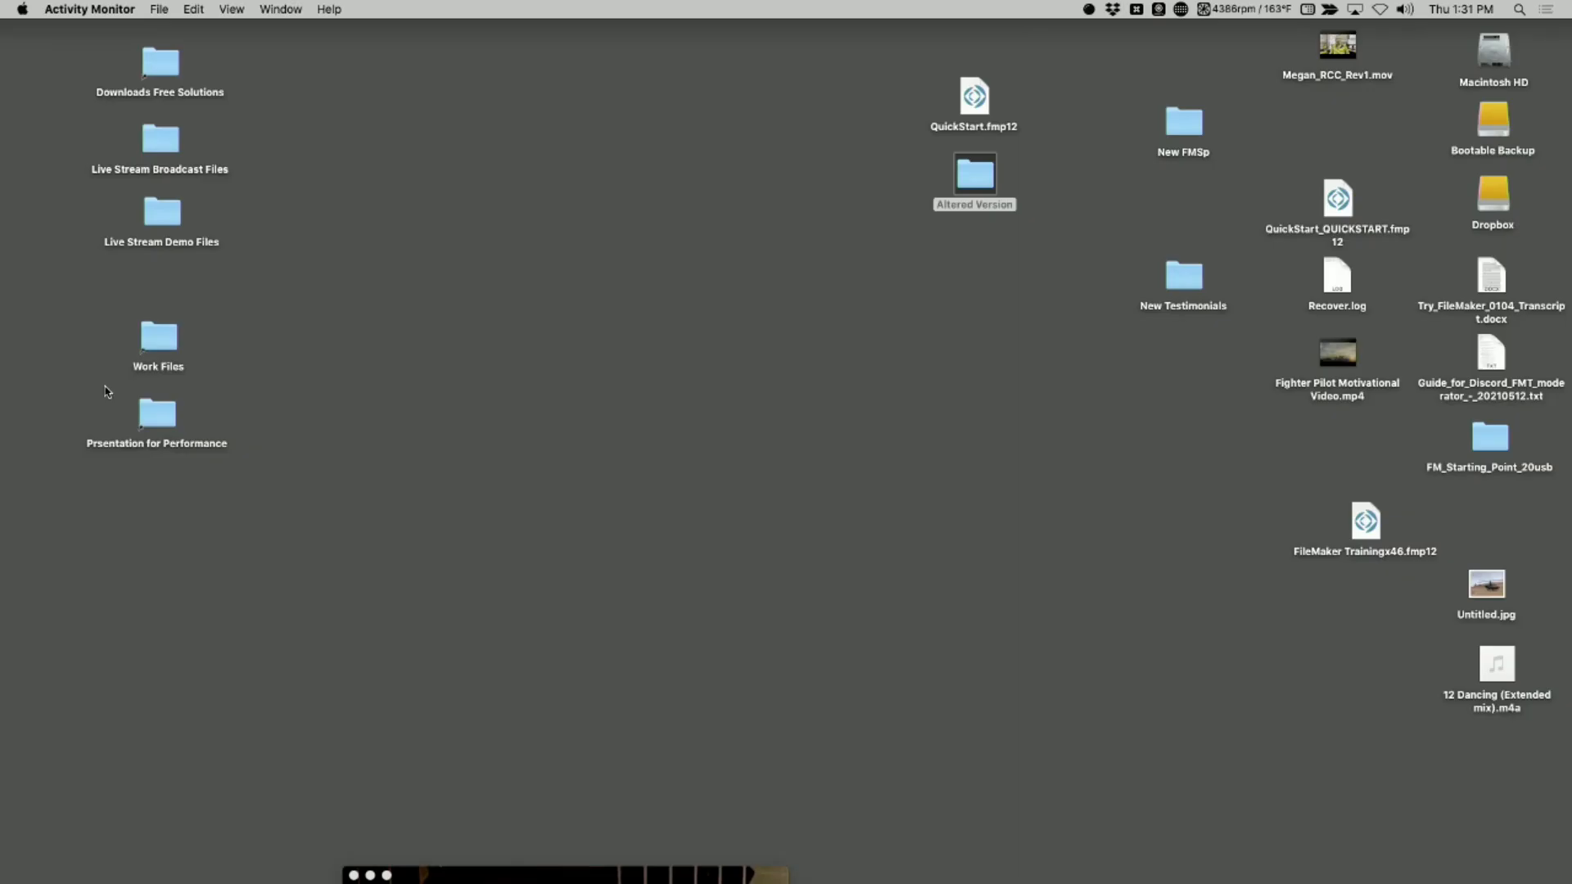
# Move the webcam window back to the desktop's edge and open QuickStart.fmp12 with FileMaker Pro (default)
pyautogui.moveTo(571, 882); pyautogui.dragTo(231, 4)
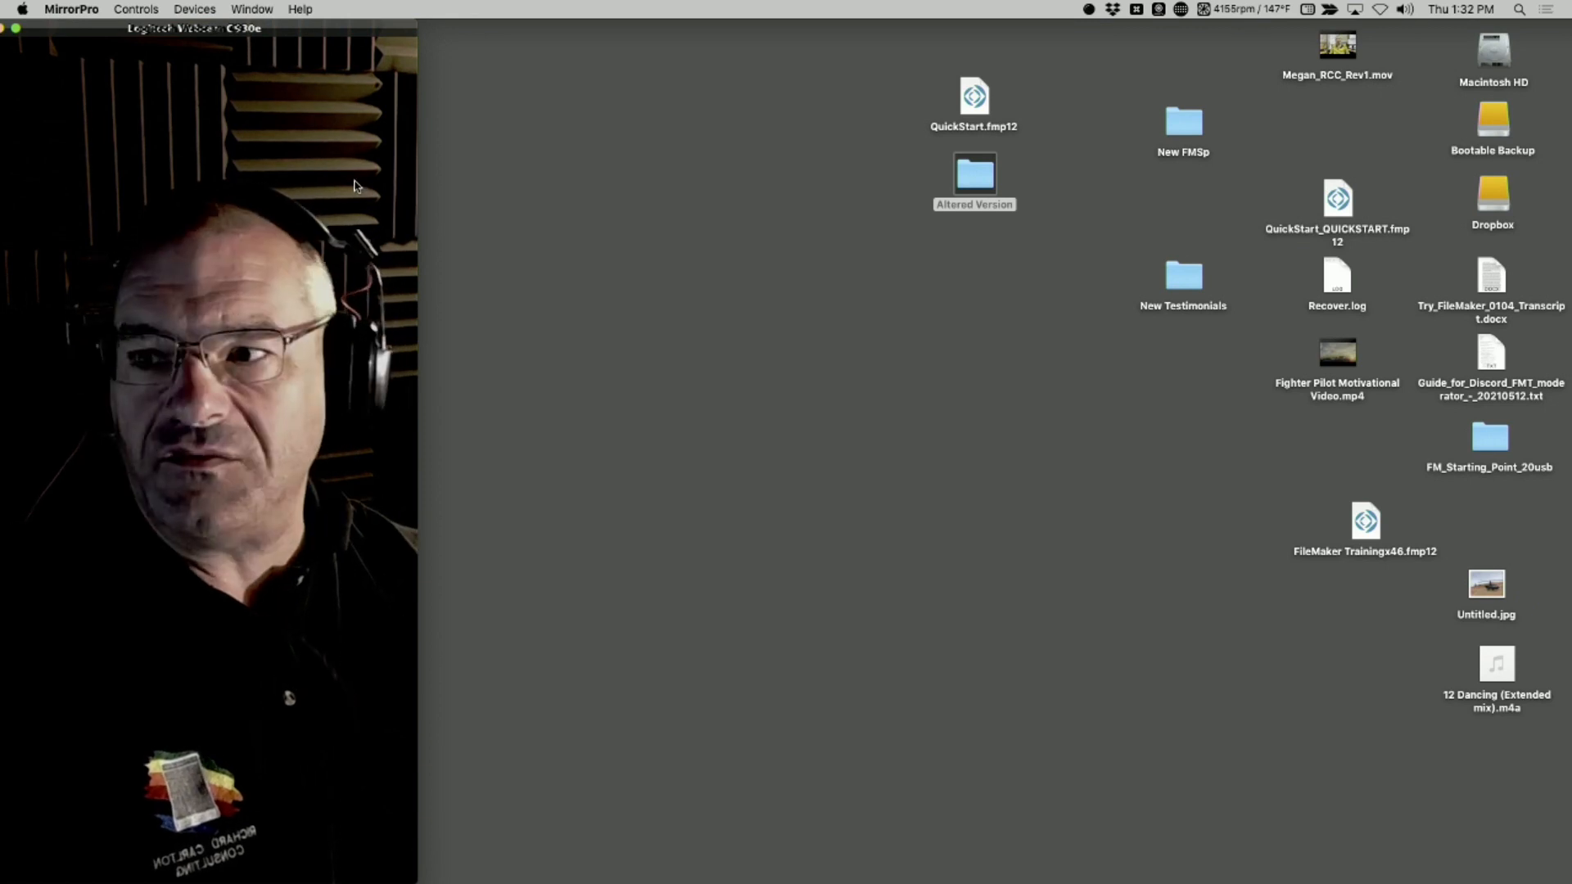
pyautogui.click(499, 140)
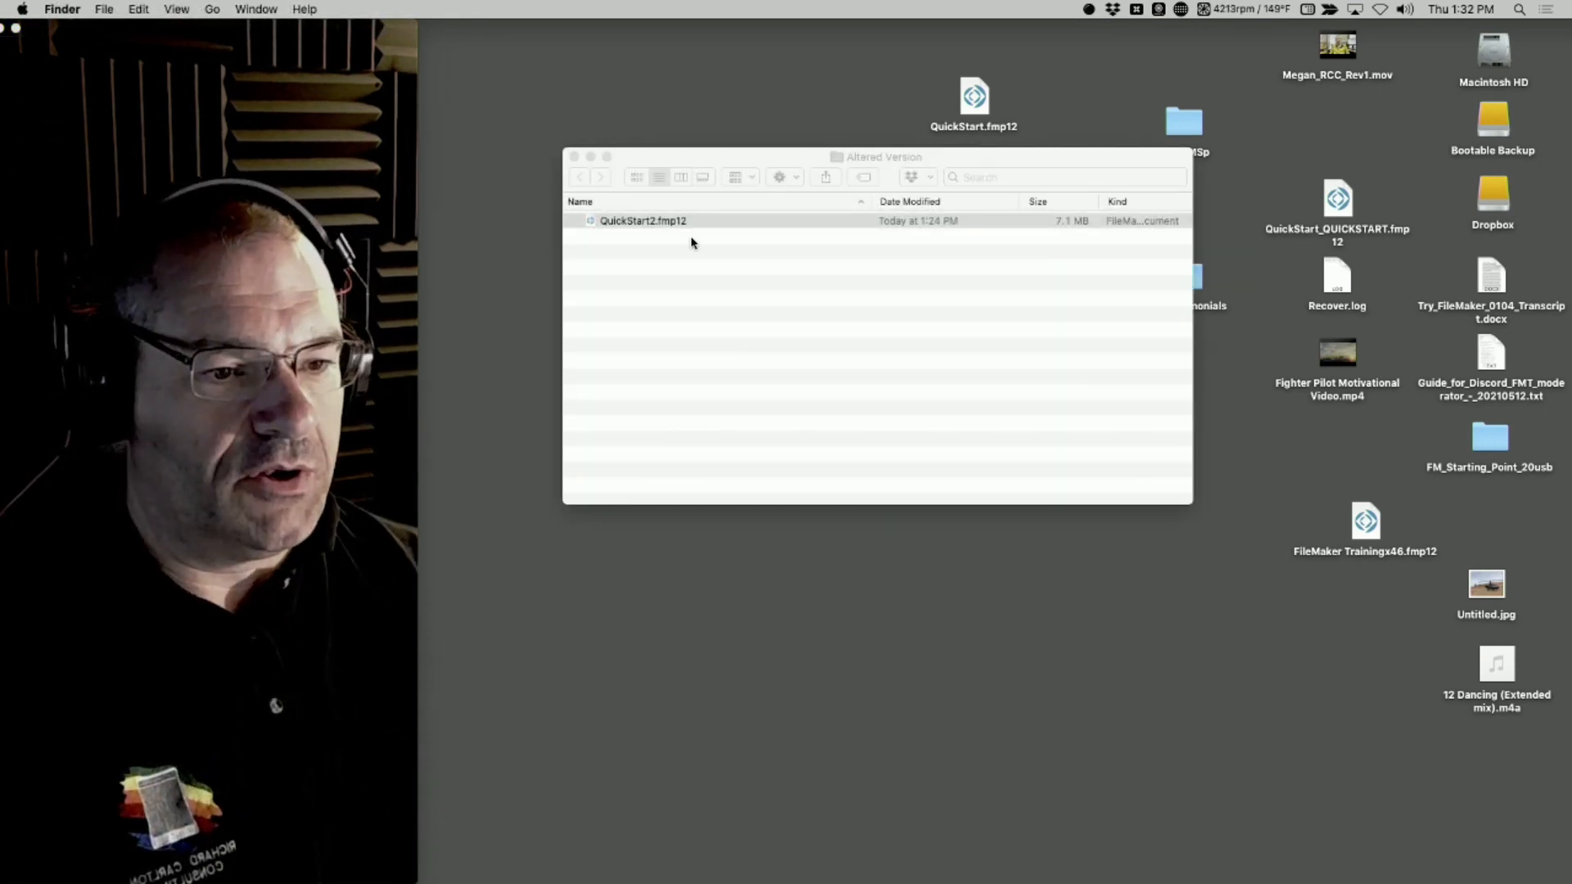
pyautogui.doubleClick(976, 103)
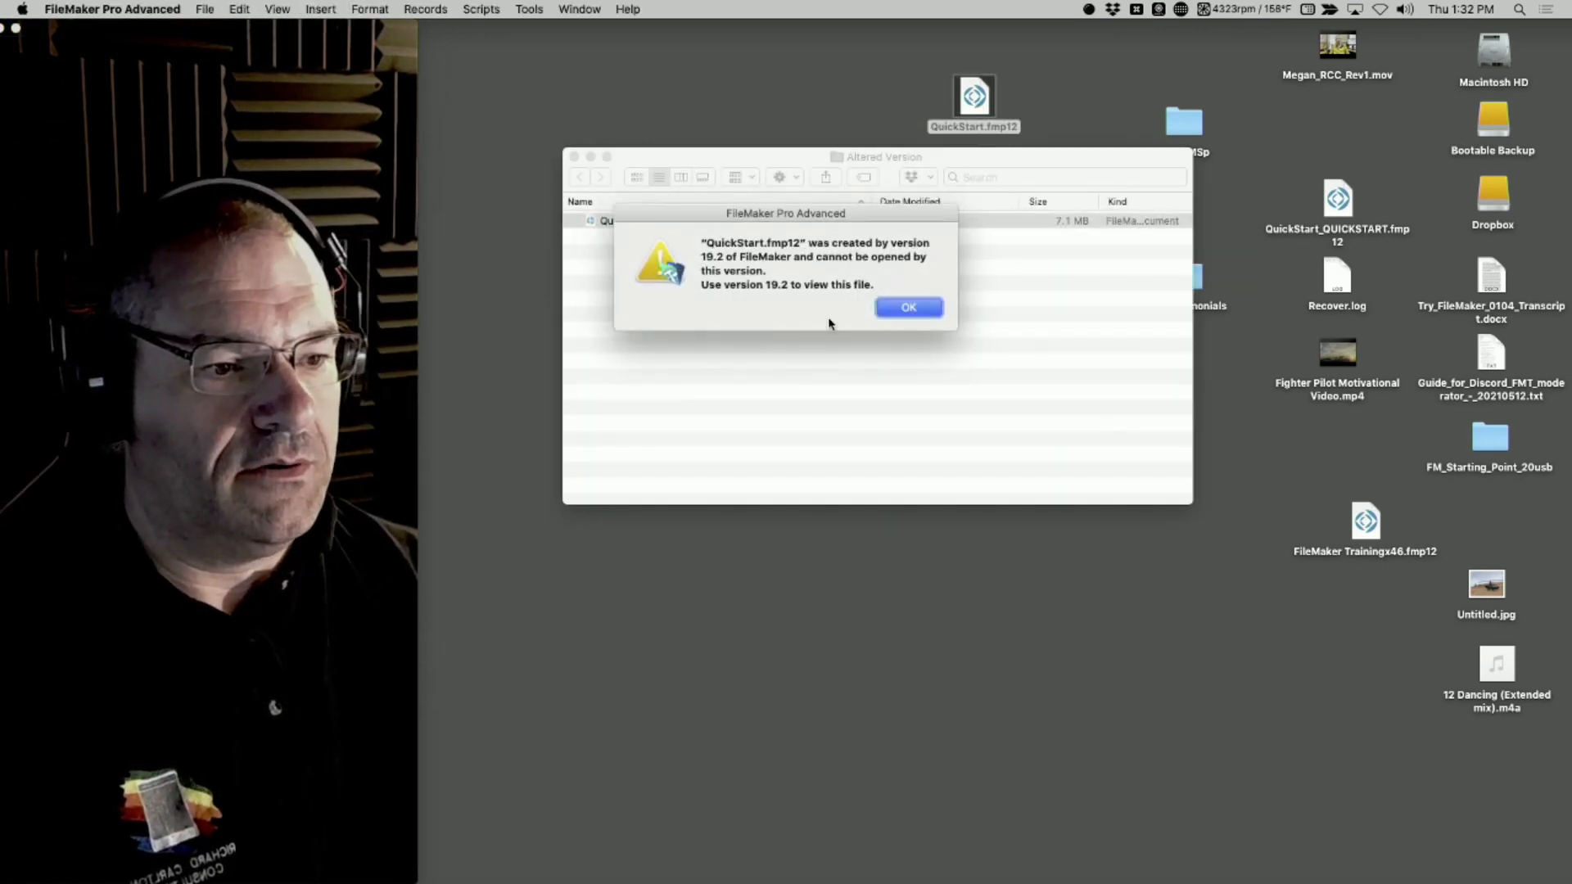
pyautogui.click(911, 313)
pyautogui.rightClick(977, 104)
pyautogui.moveTo(1146, 102)
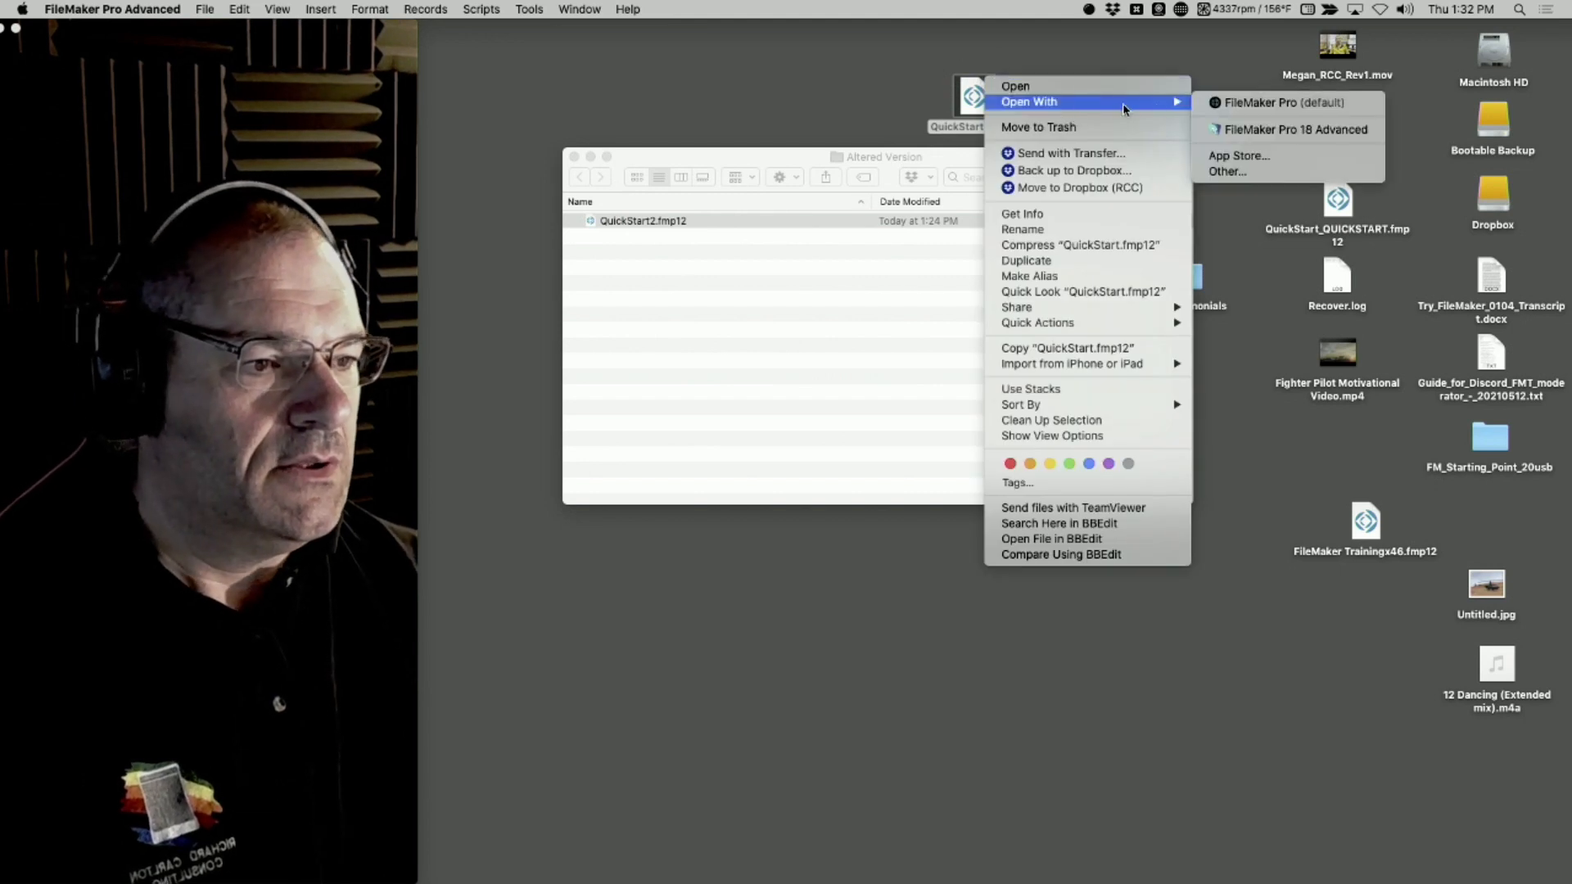
pyautogui.click(1257, 104)
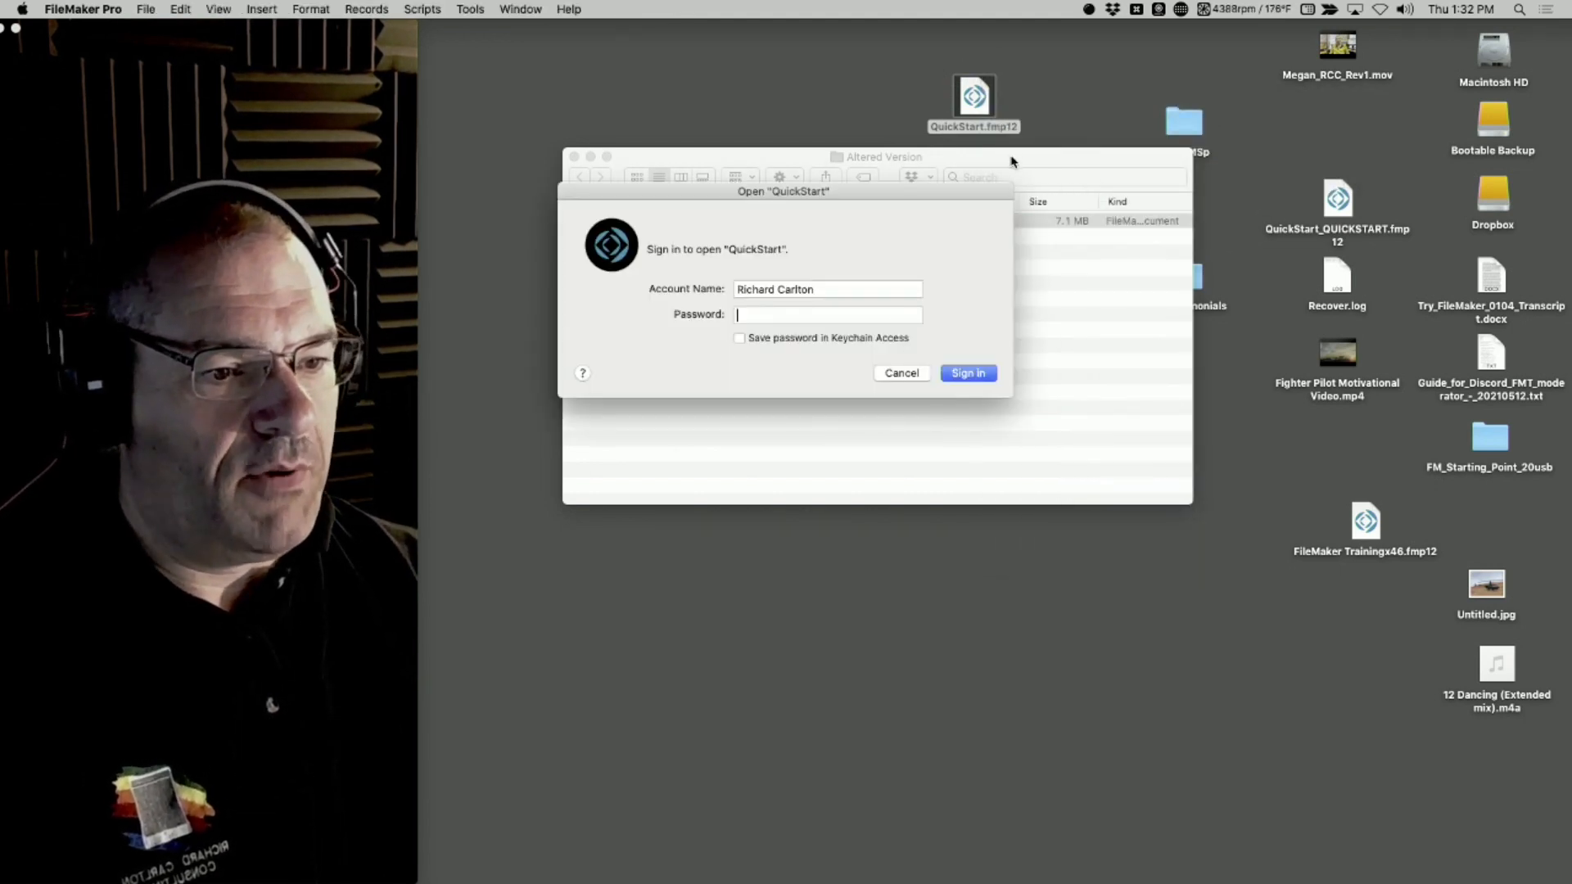
# Sign in to the QuickStart file with the admin account name and the account password
pyautogui.tripleClick(833, 295)
pyautogui.write('admin')
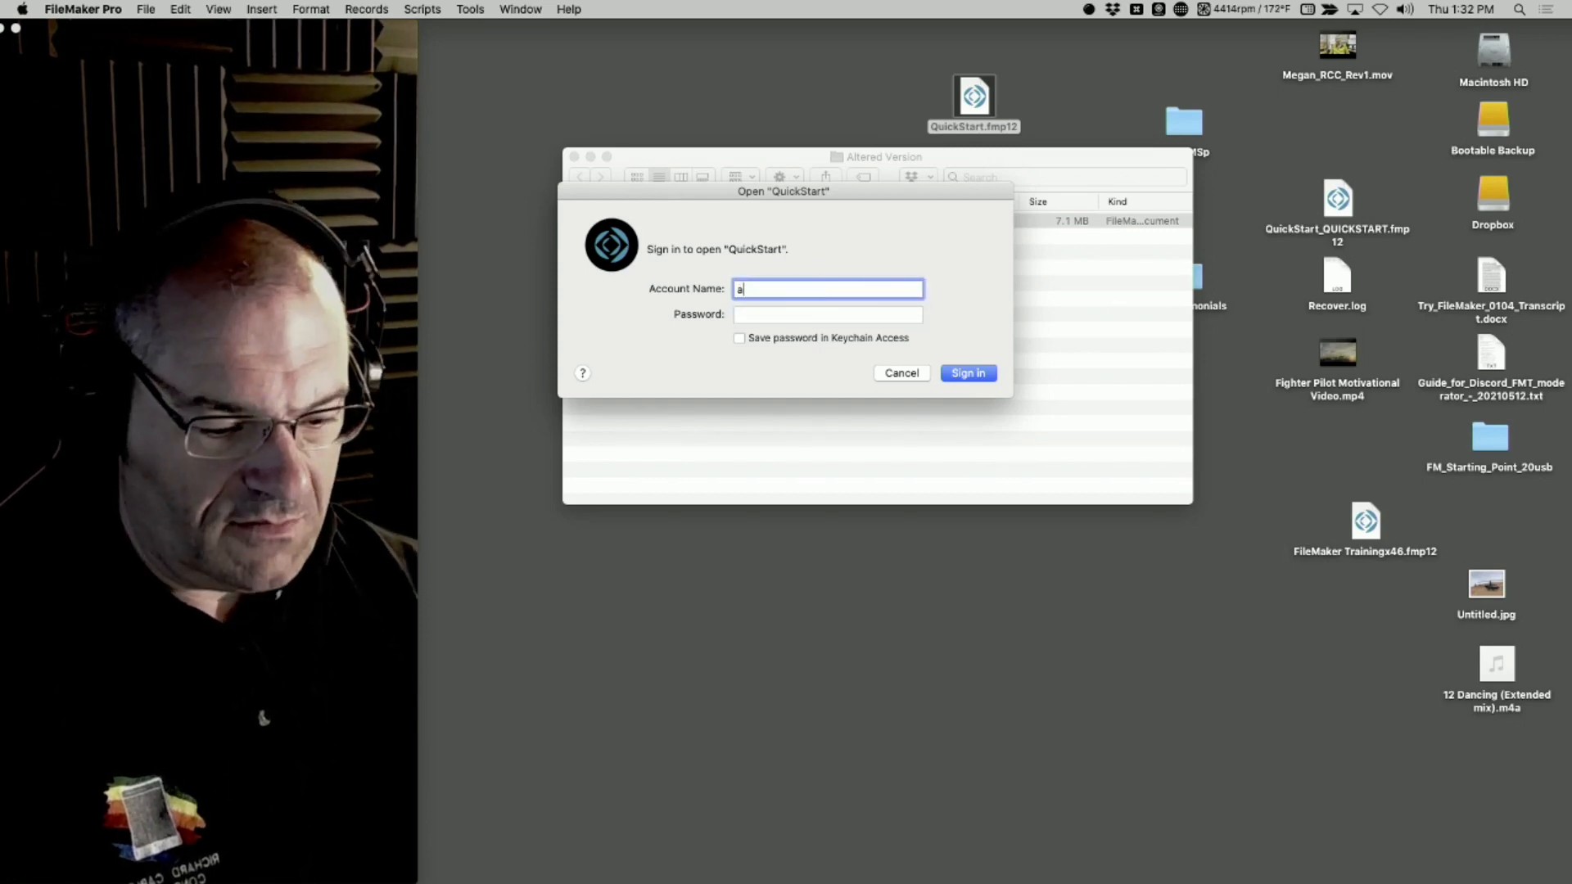
pyautogui.press('Tab')
pyautogui.write('•••••••••')
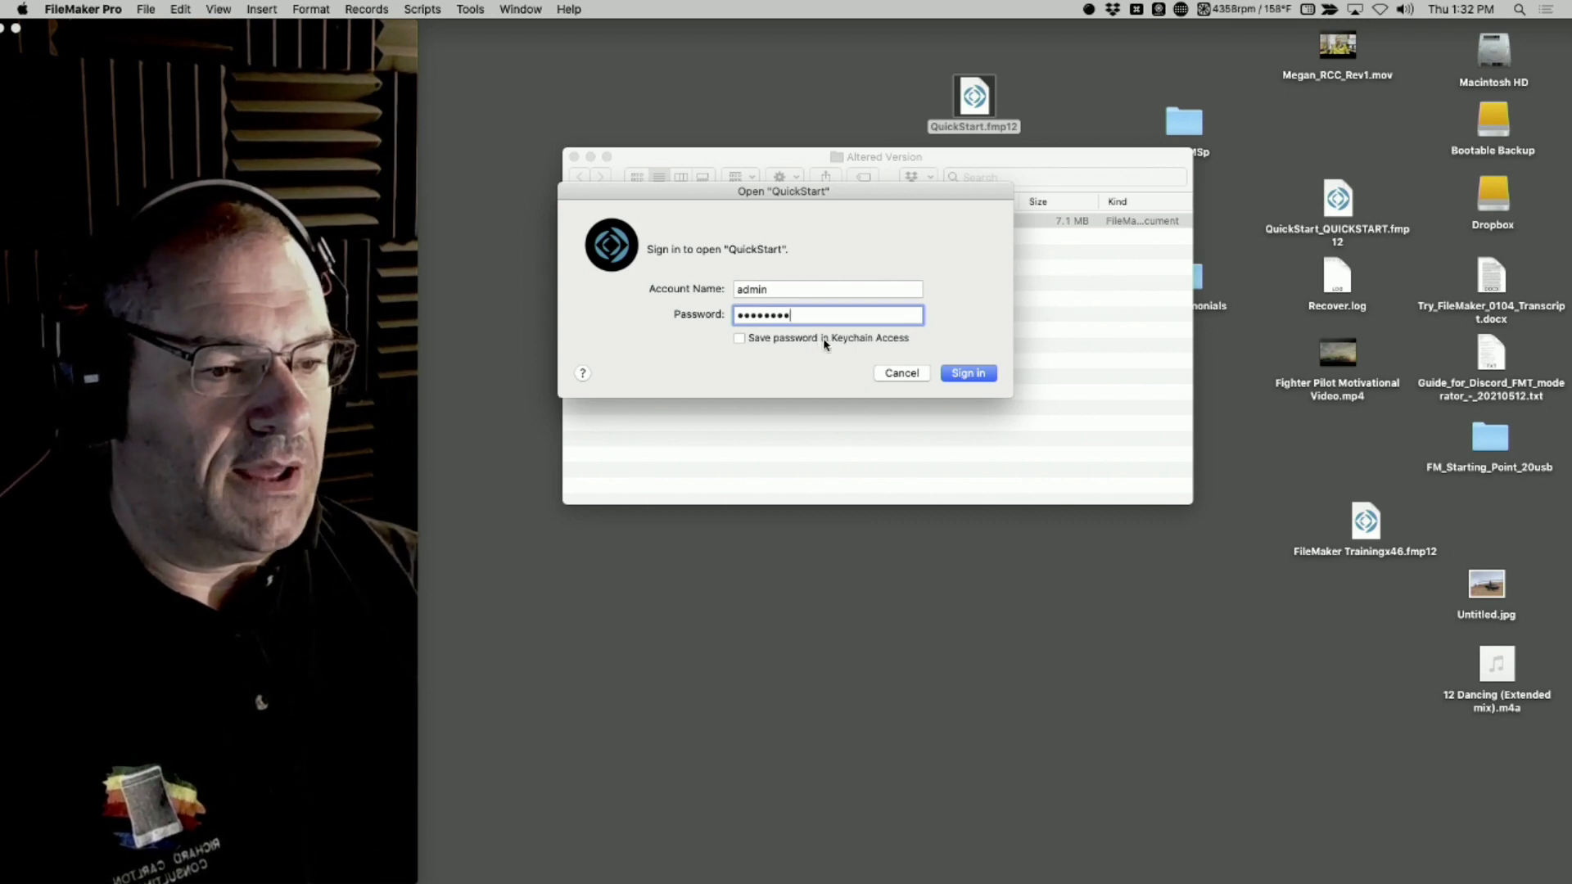
pyautogui.click(969, 375)
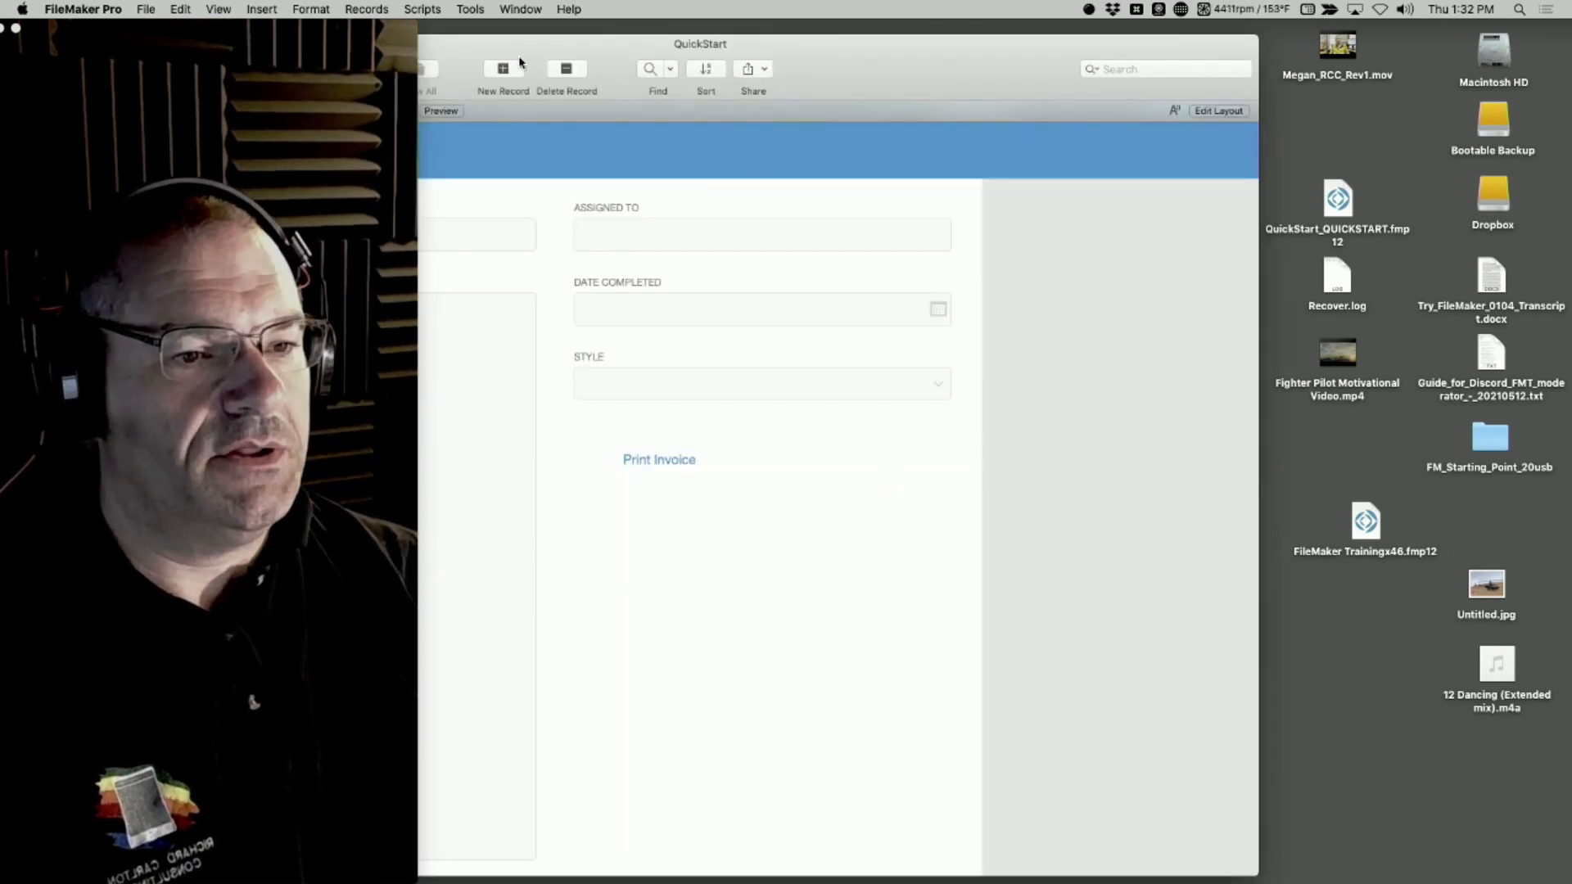
# Move the webcam window further off the desktop, reposition the QuickStart window beside it, and open FileMaker Pro Help
pyautogui.moveTo(389, 29); pyautogui.dragTo(261, 29)
pyautogui.moveTo(455, 41); pyautogui.dragTo(644, 30)
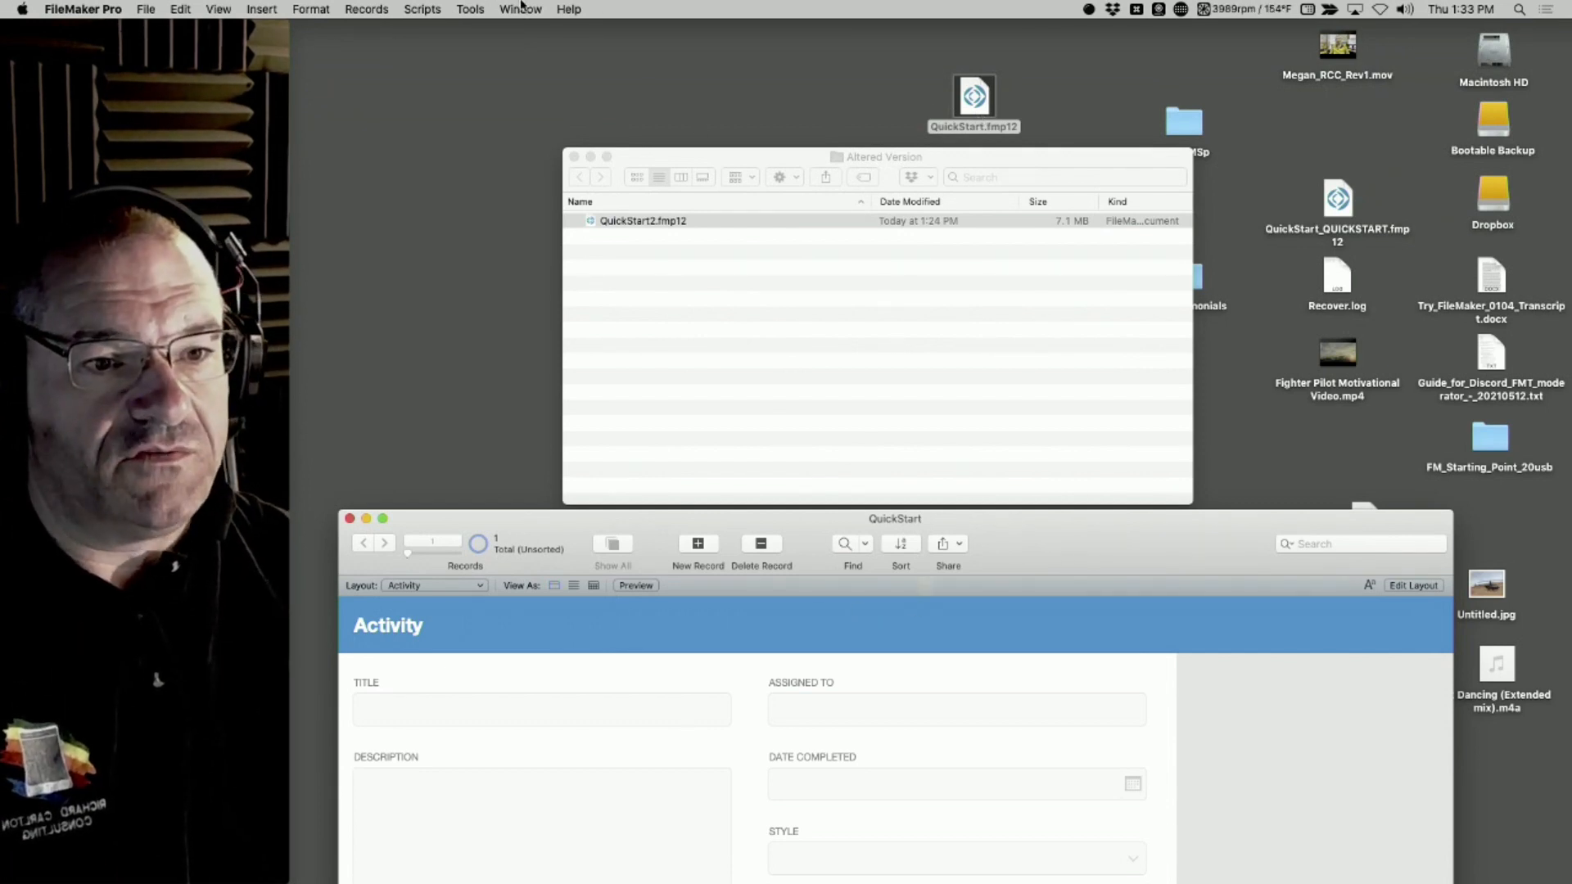
pyautogui.click(577, 9)
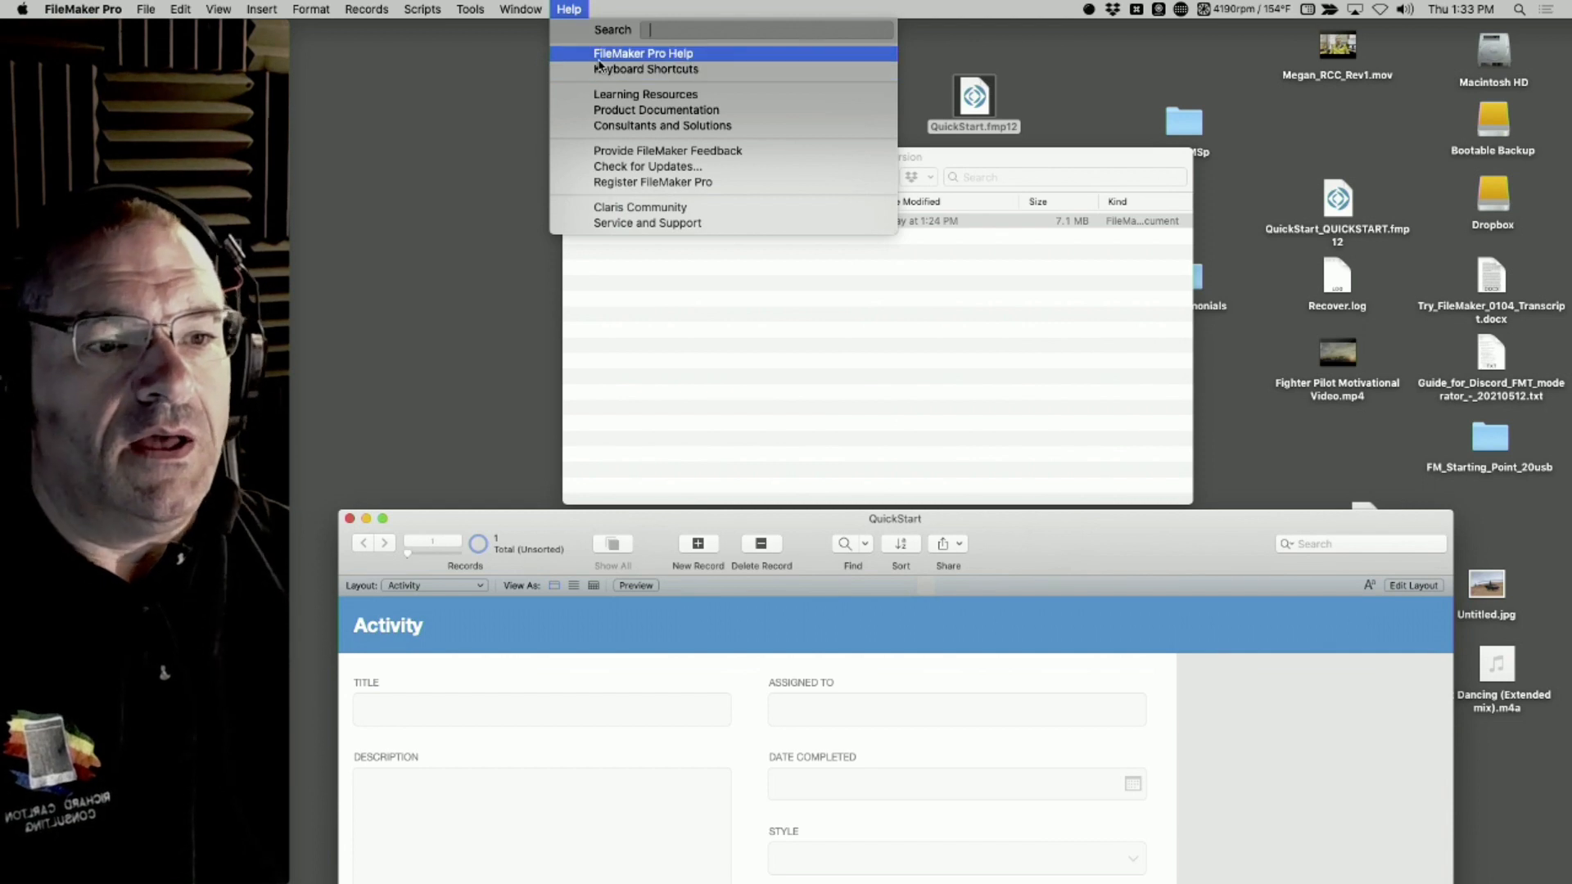
pyautogui.click(598, 56)
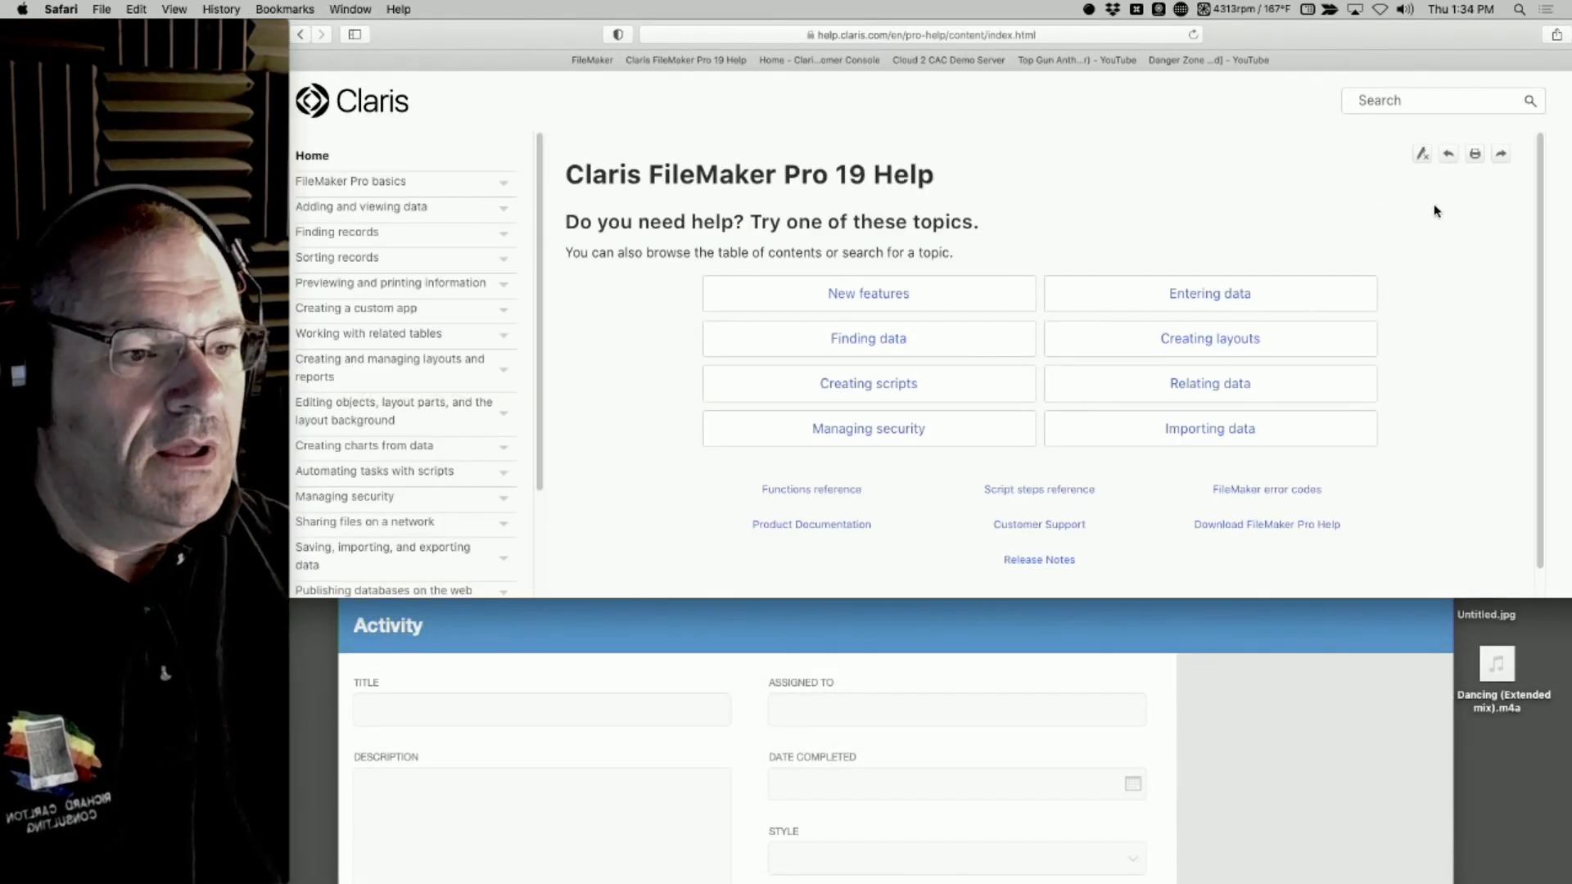
# Search the Claris help site for "kiosk mode" and open the topic "Displaying databases in Kiosk mode"
pyautogui.click(1419, 99)
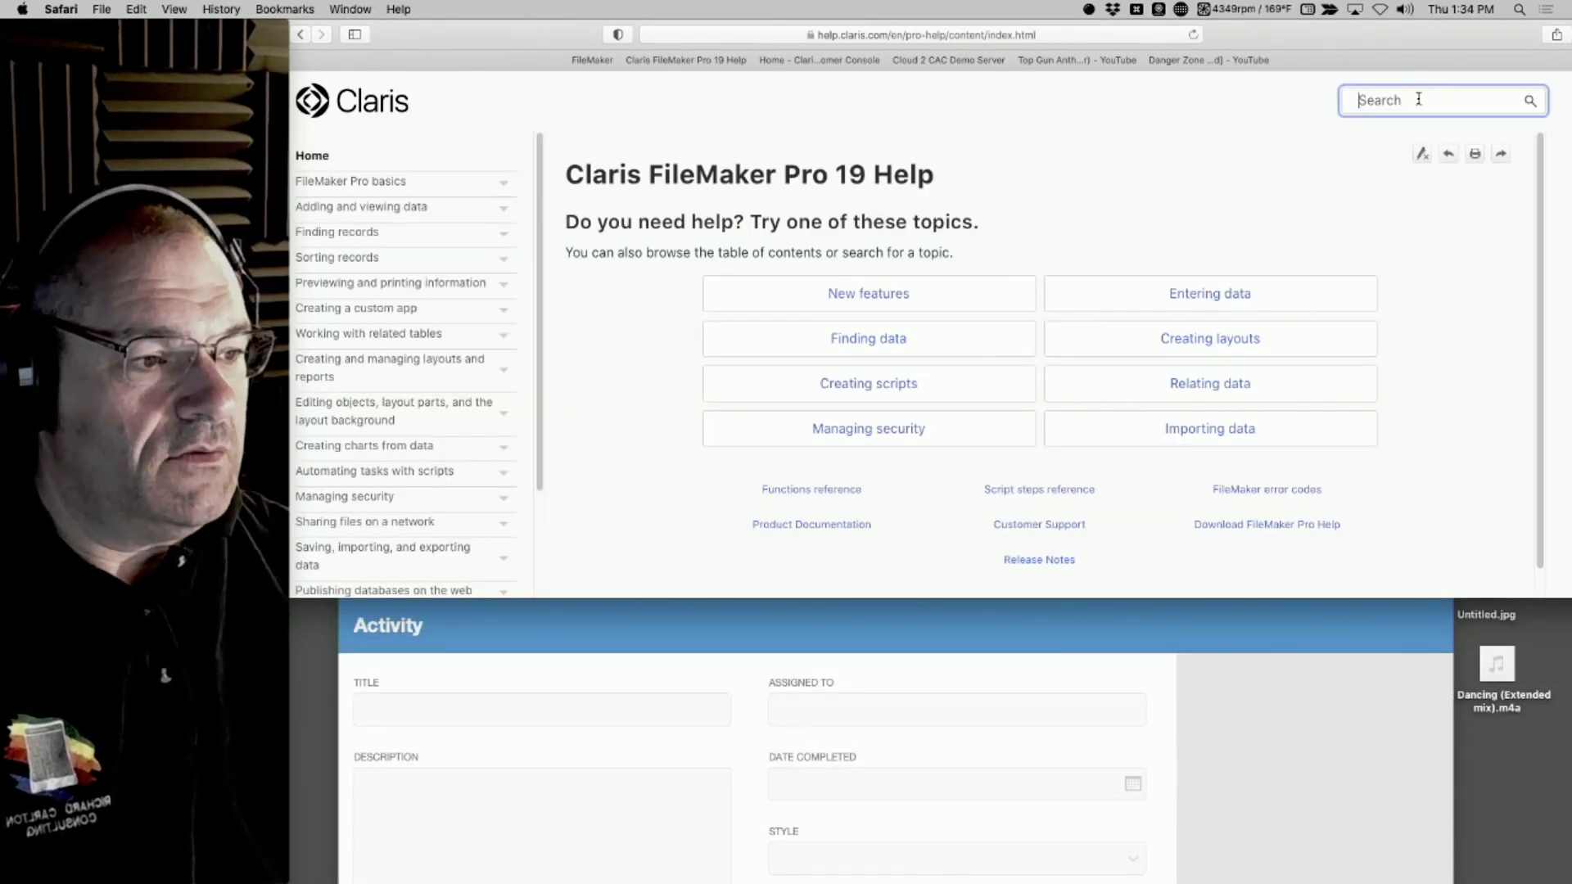
pyautogui.write('kio')
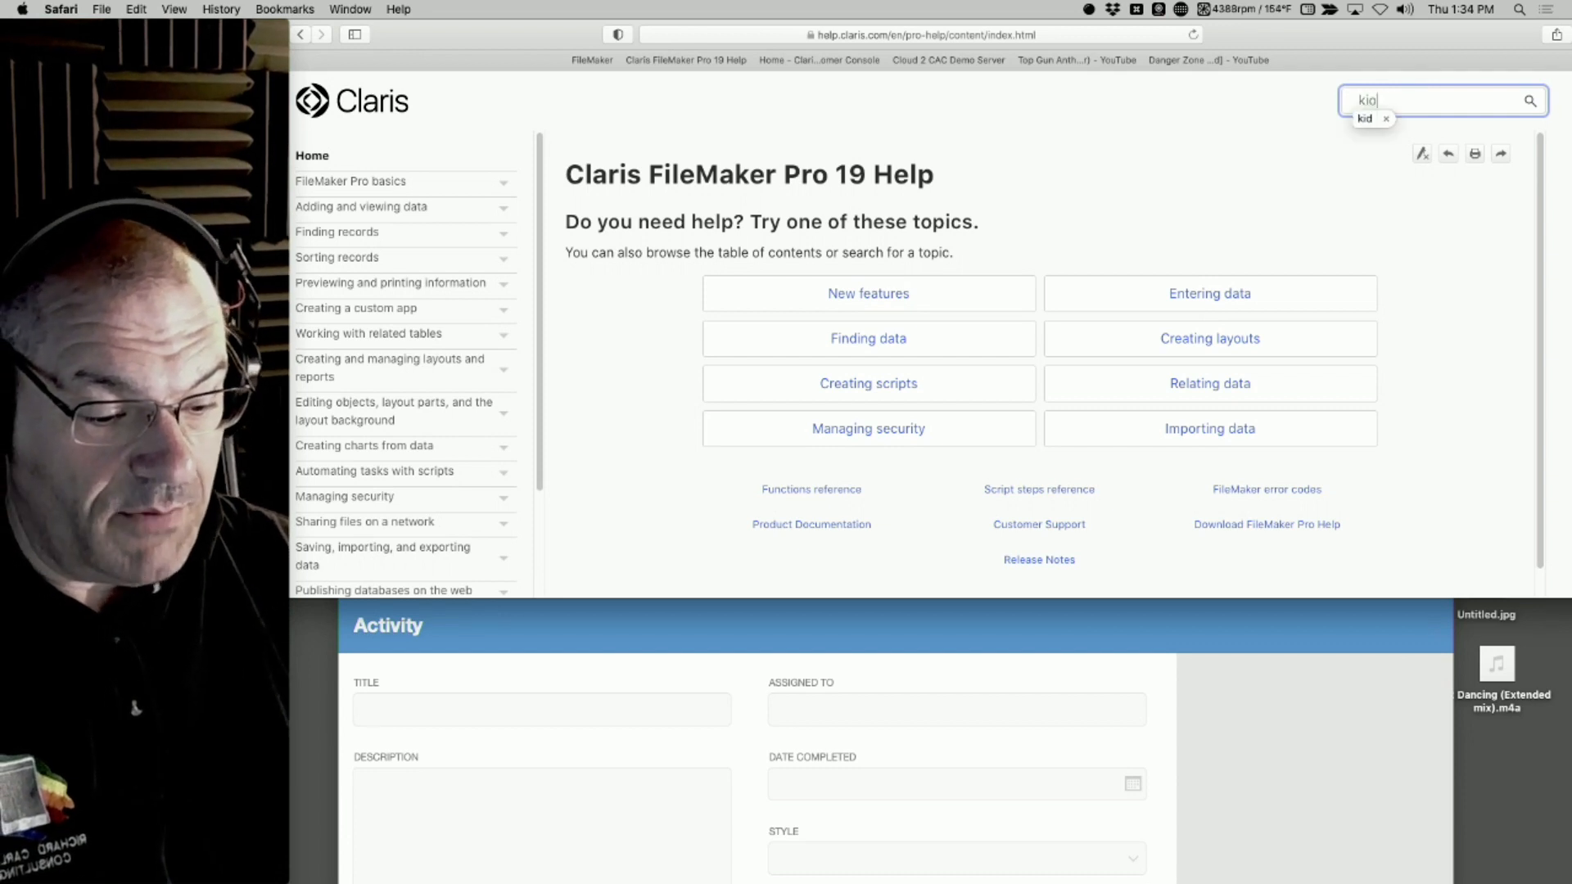
pyautogui.write('sk mode')
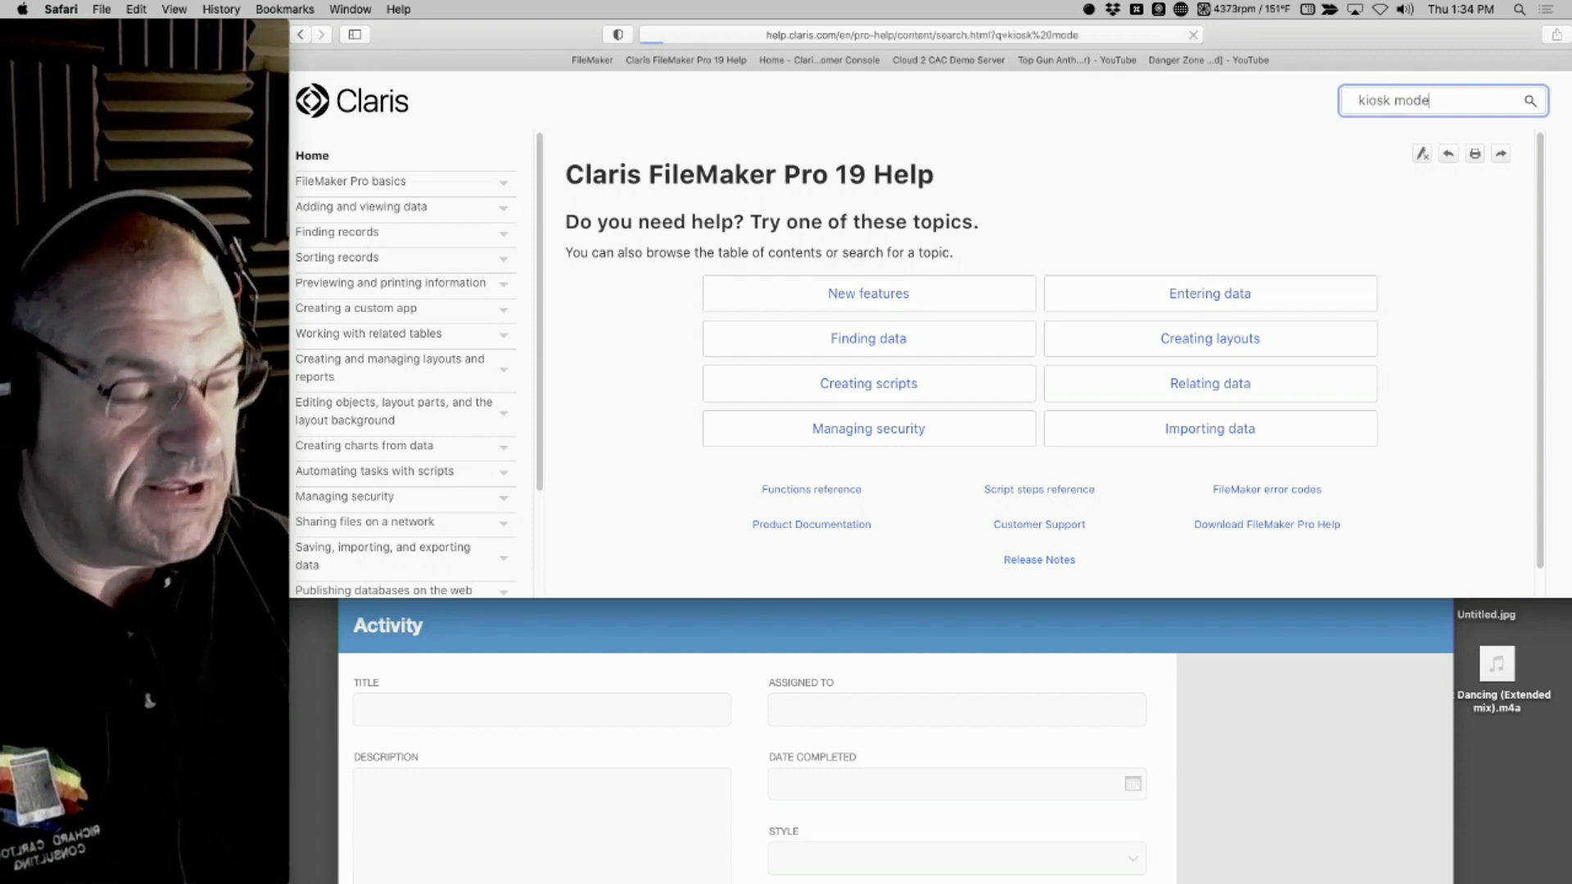
pyautogui.press('Return')
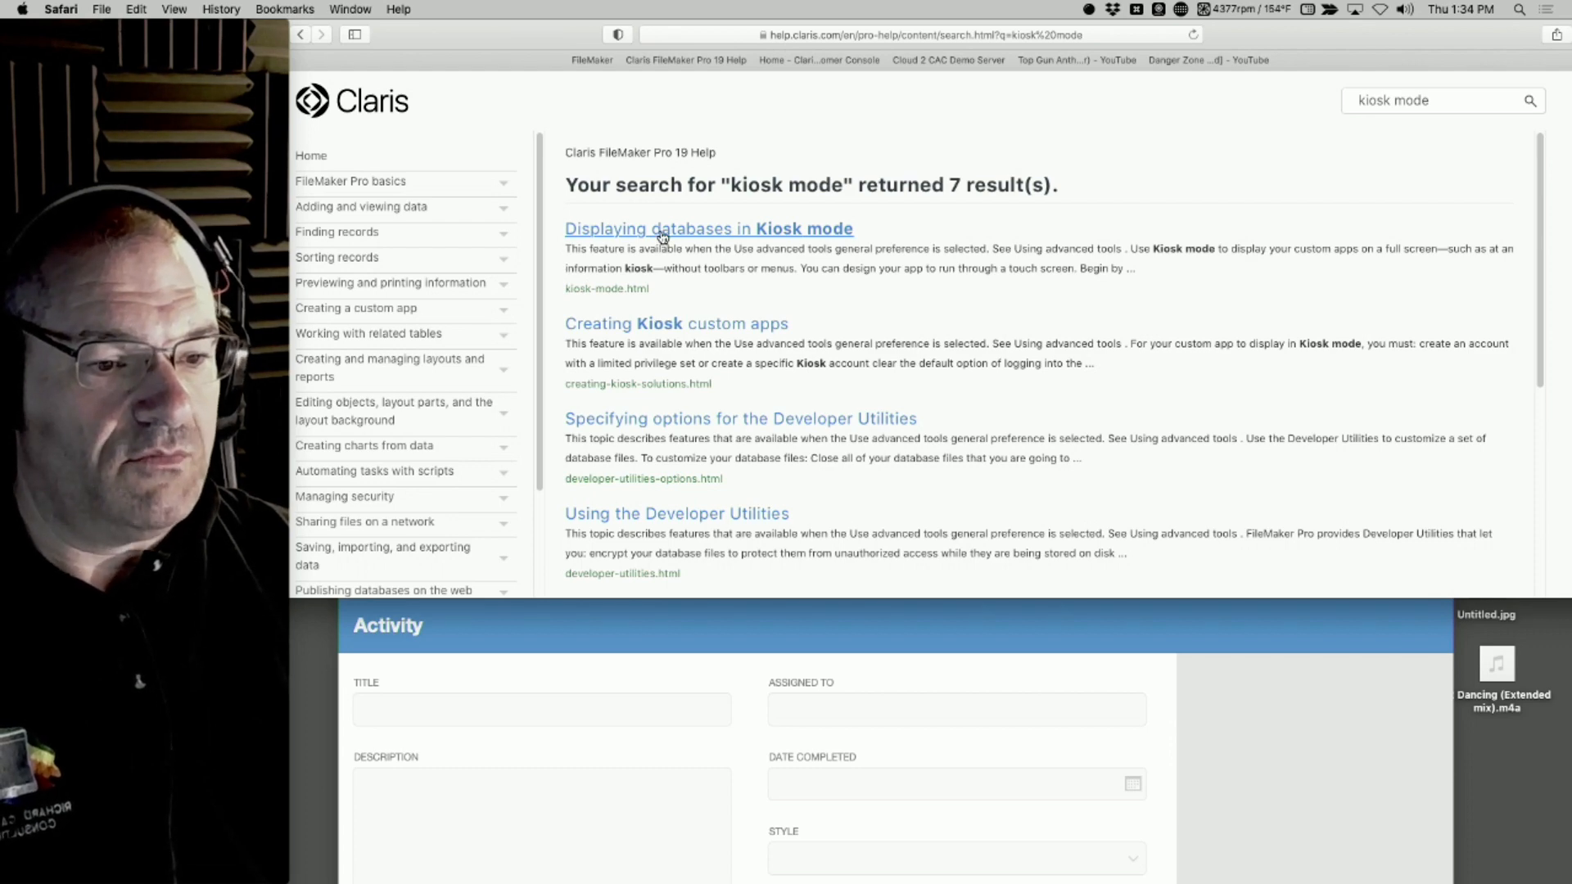
pyautogui.click(663, 237)
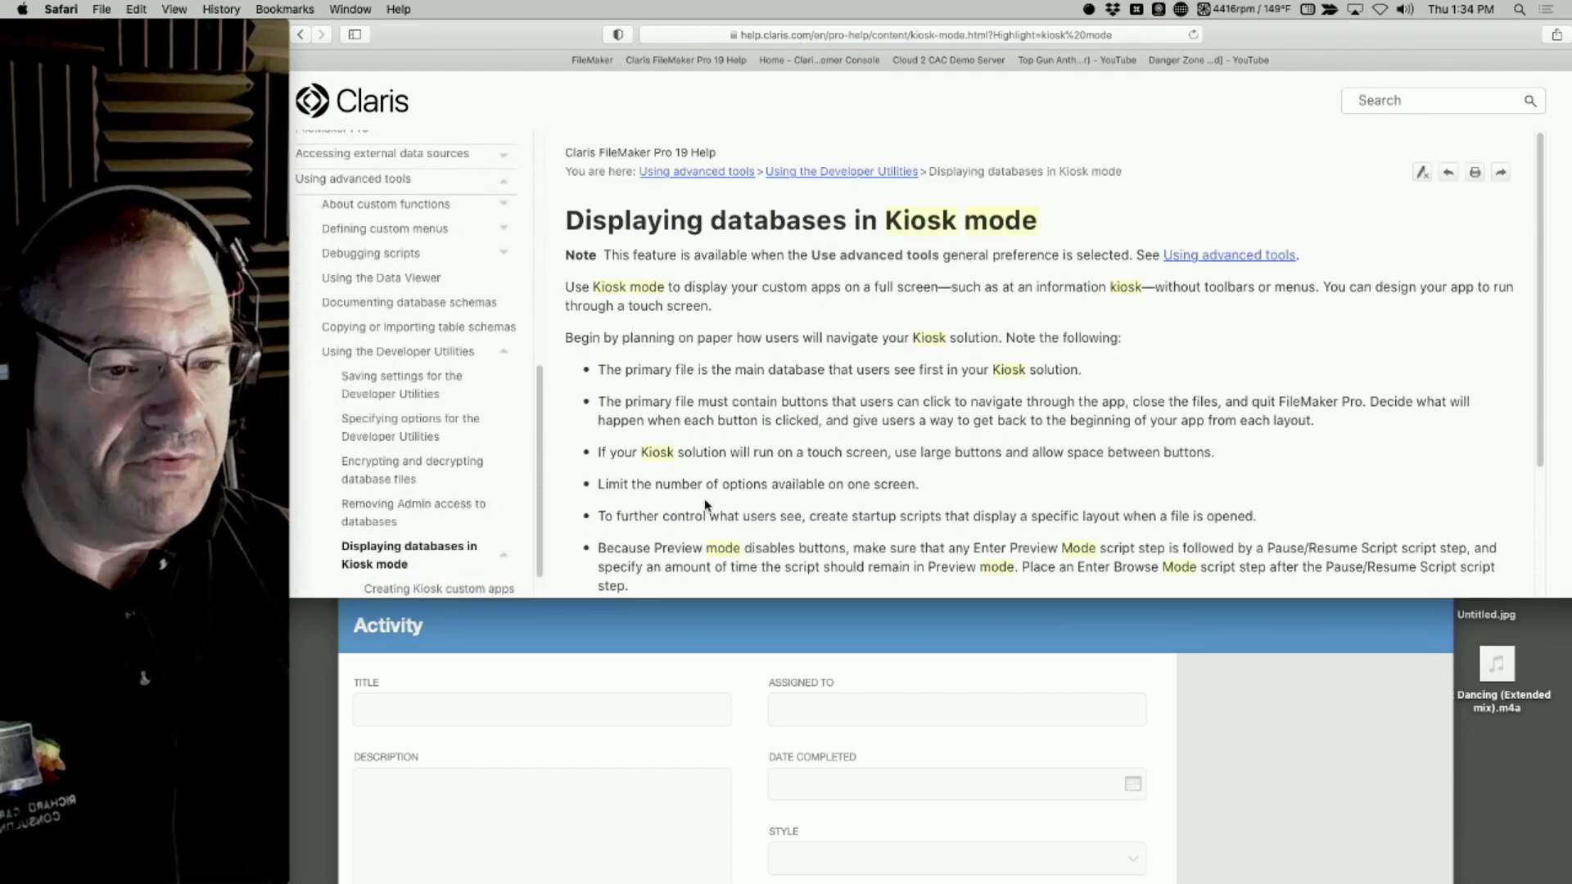
# Read through the Kiosk mode topic, highlighting its planning notes on the primary file, navigation buttons, screen options, startup scripts and Preview mode
pyautogui.moveTo(774, 452); pyautogui.dragTo(695, 445)
pyautogui.click(1262, 466)
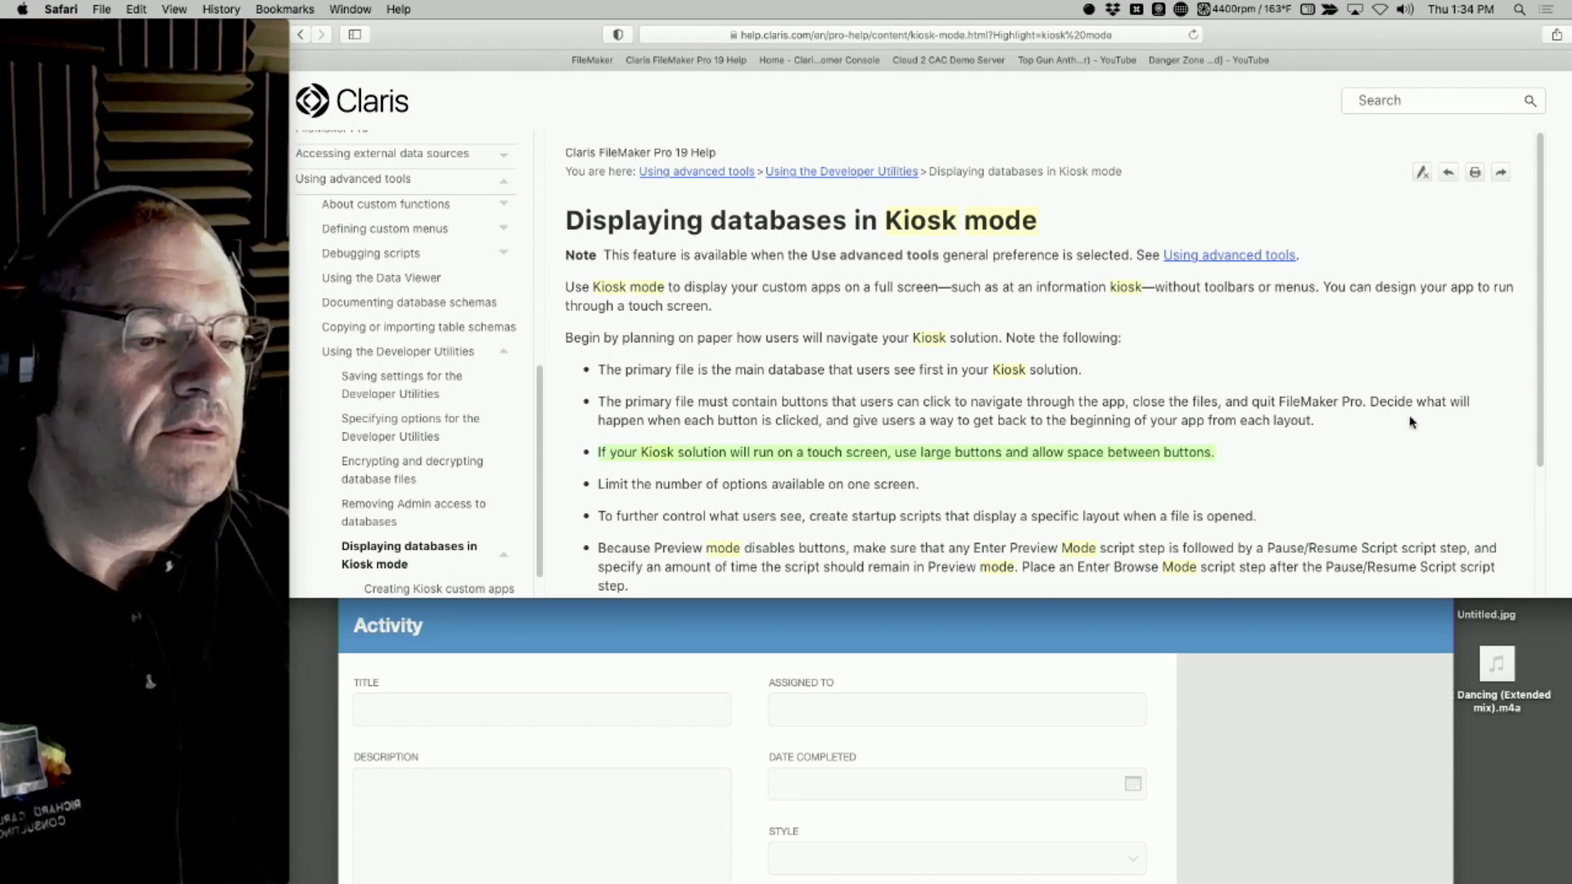
pyautogui.moveTo(1410, 422); pyautogui.dragTo(590, 373)
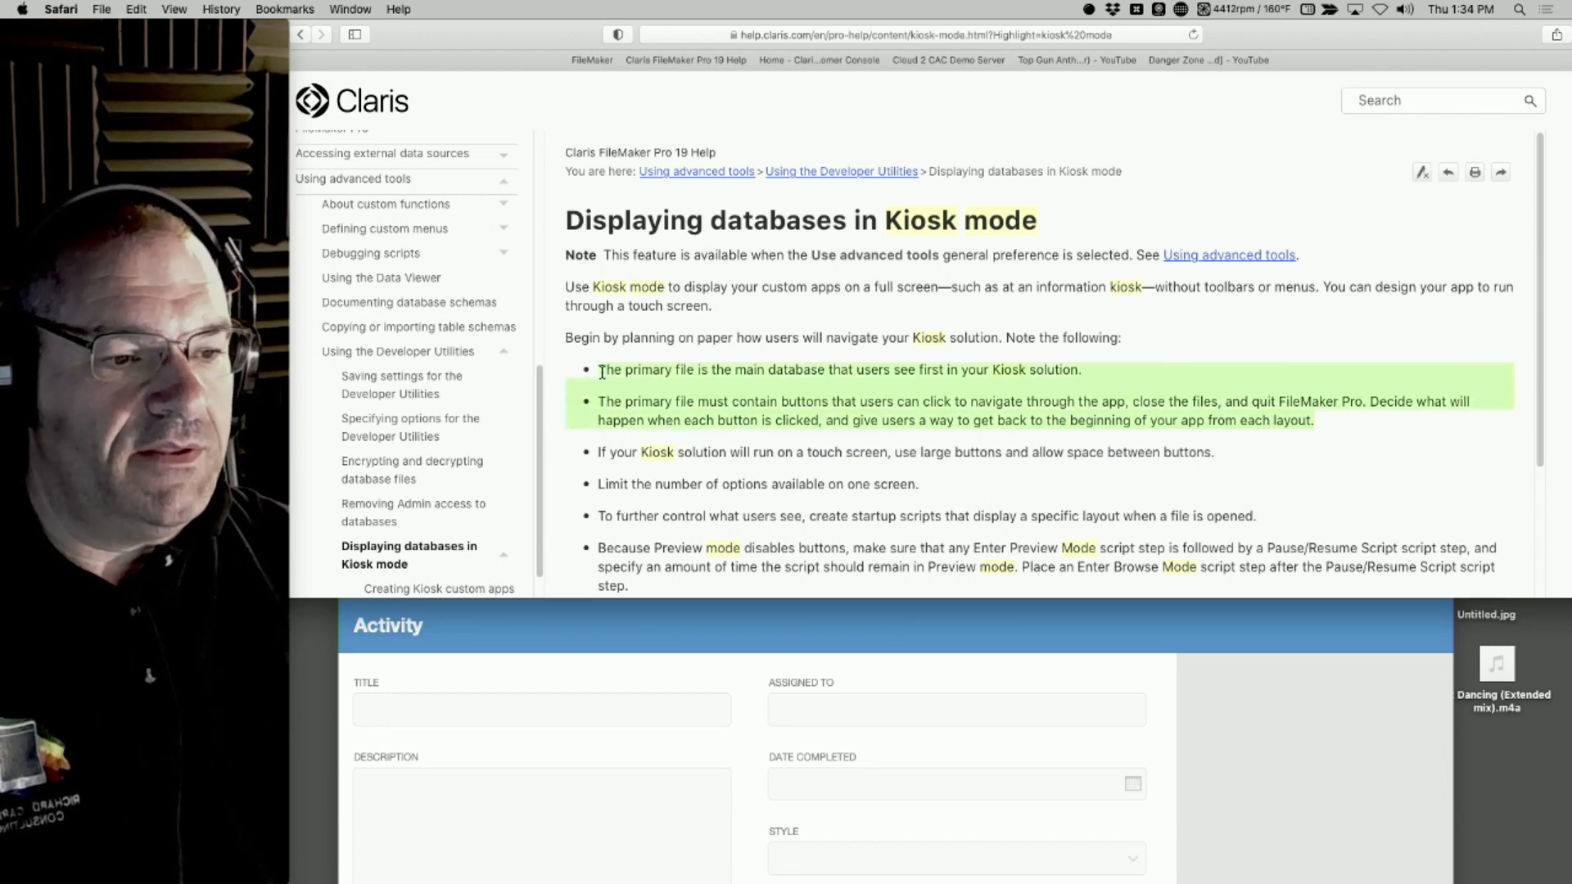
pyautogui.click(1374, 473)
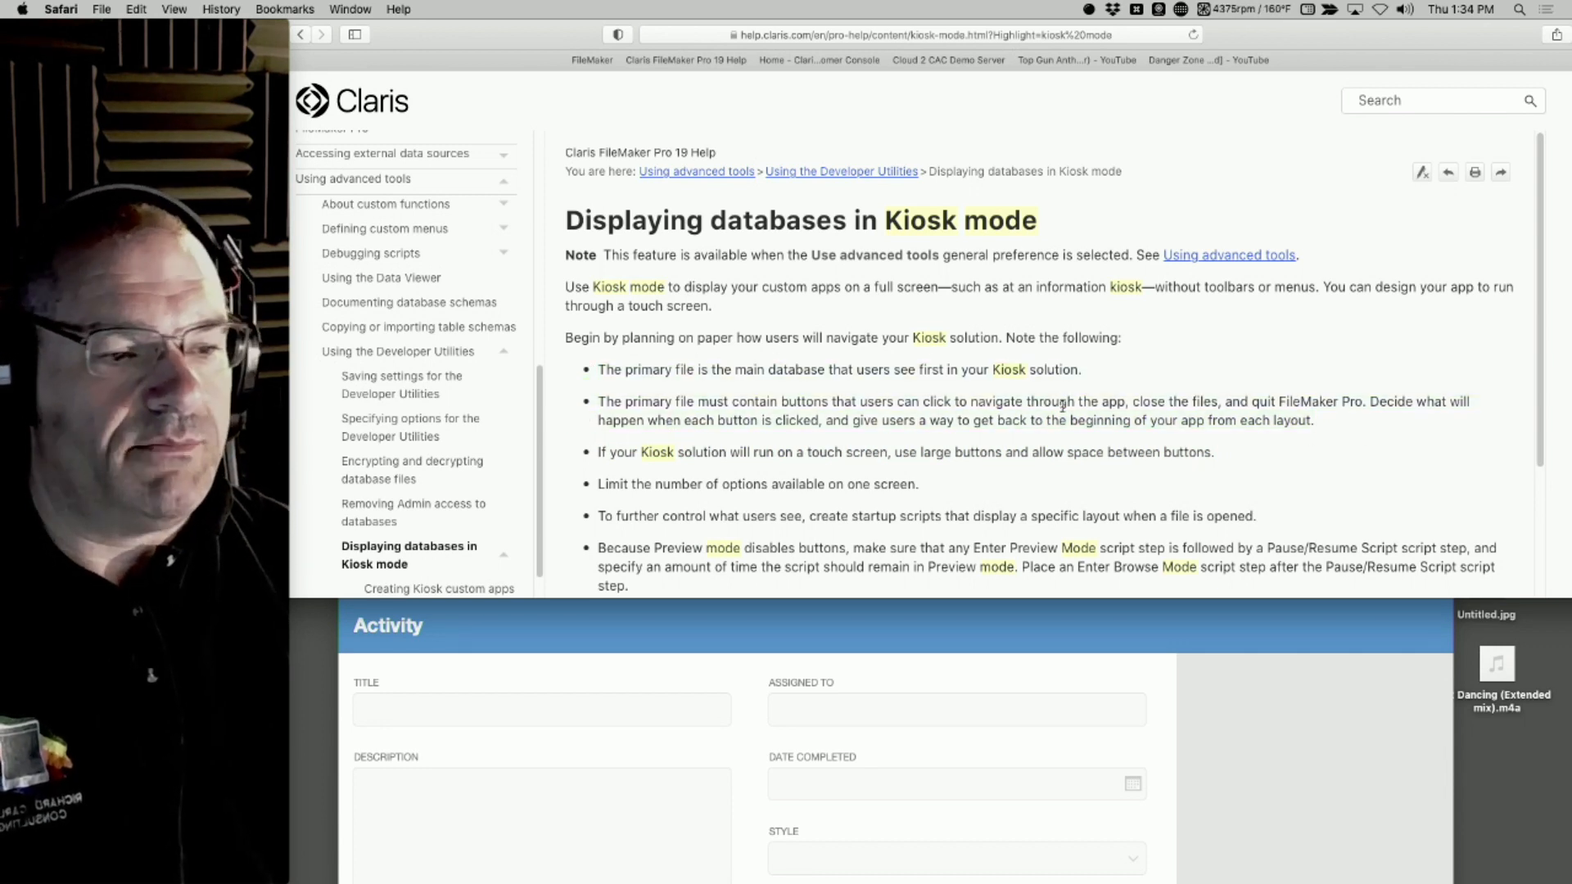
pyautogui.moveTo(1398, 432); pyautogui.dragTo(676, 357)
pyautogui.scroll(-2, 743, 418)
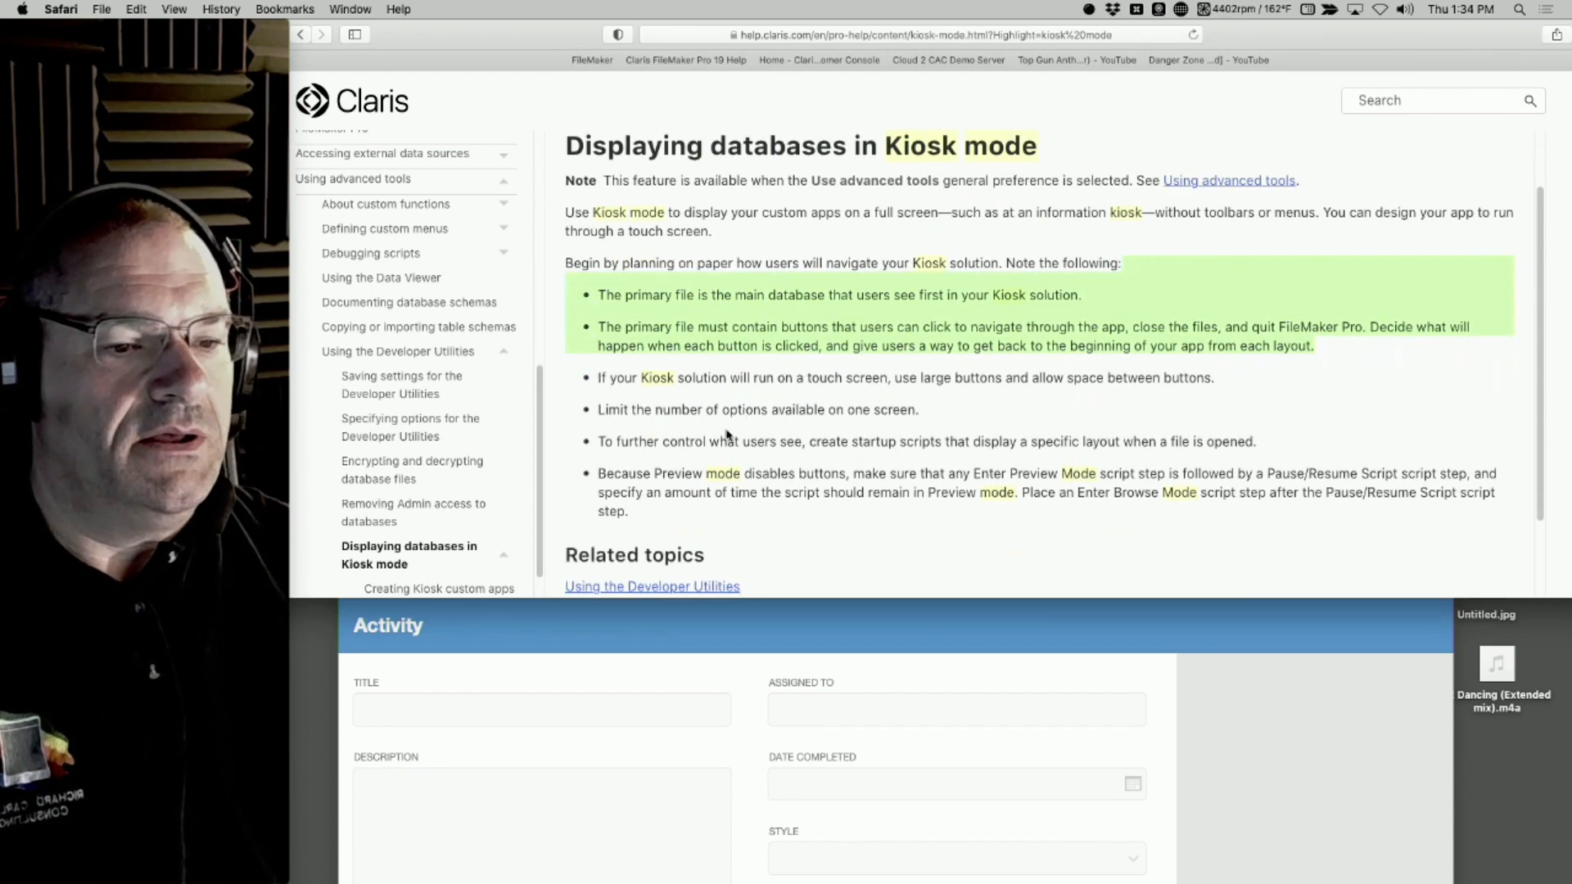
pyautogui.moveTo(1363, 453); pyautogui.dragTo(601, 377)
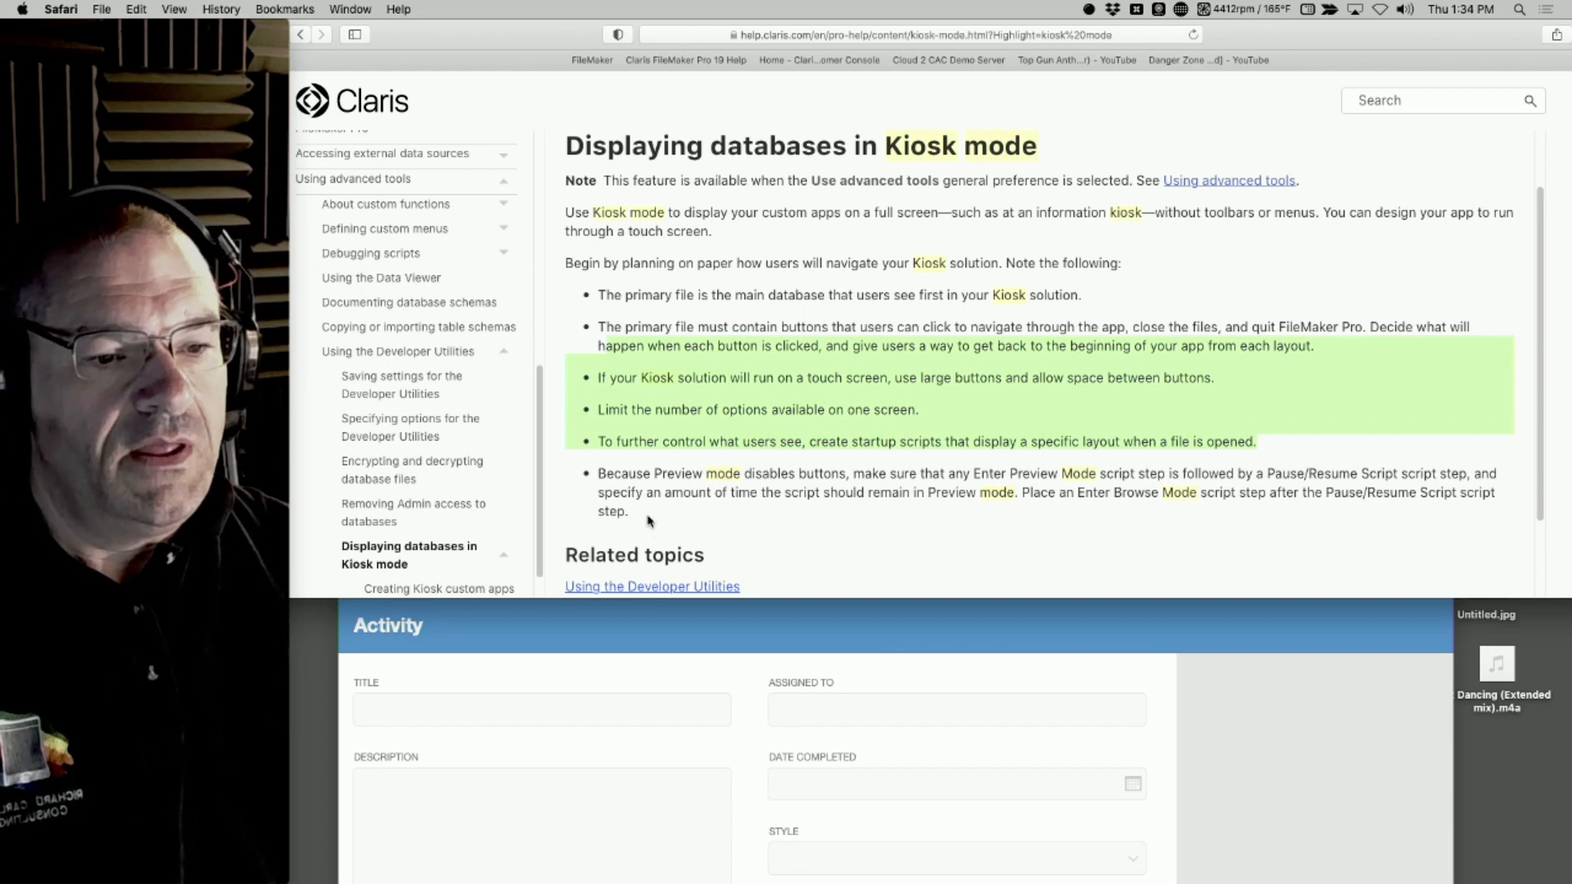
pyautogui.moveTo(651, 524); pyautogui.dragTo(589, 464)
pyautogui.scroll(-2, 589, 465)
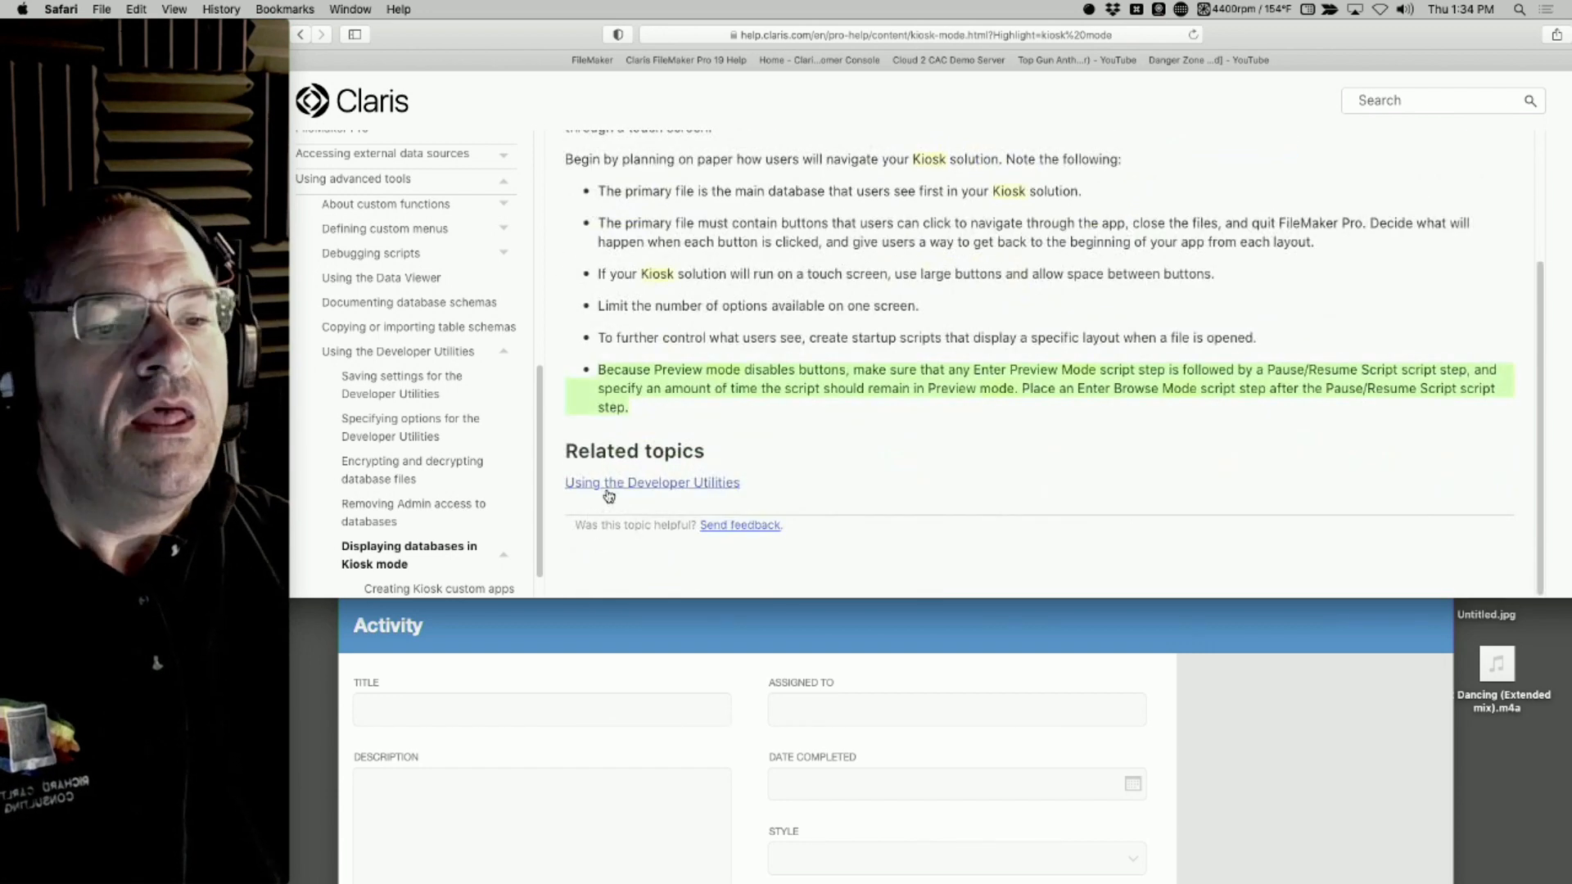
pyautogui.scroll(4, 635, 497)
pyautogui.scroll(-1, 634, 497)
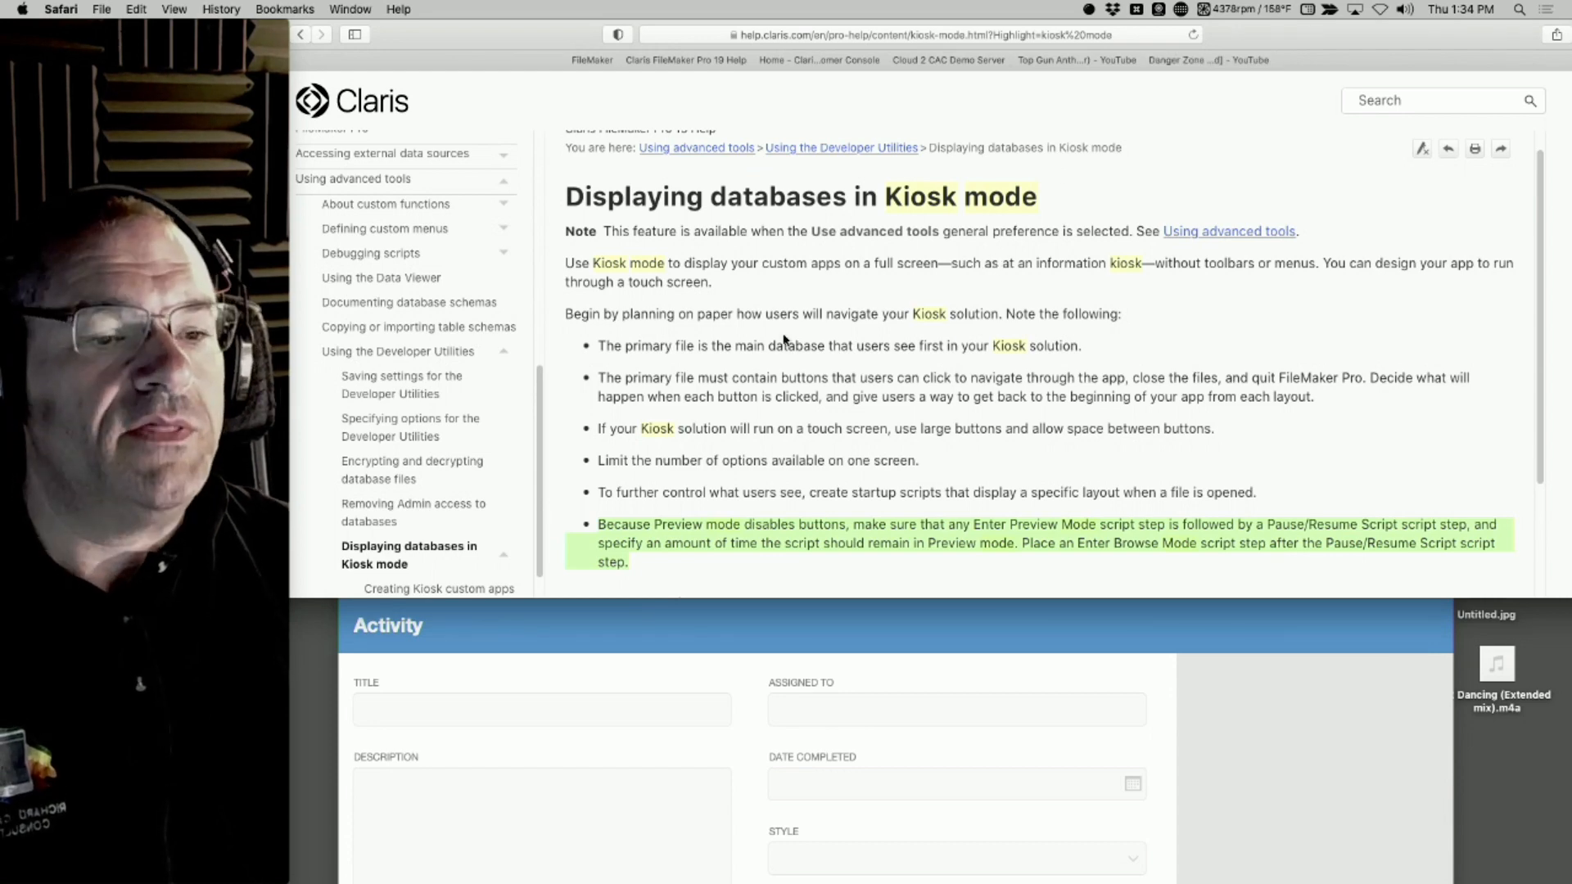
pyautogui.scroll(-3, 781, 520)
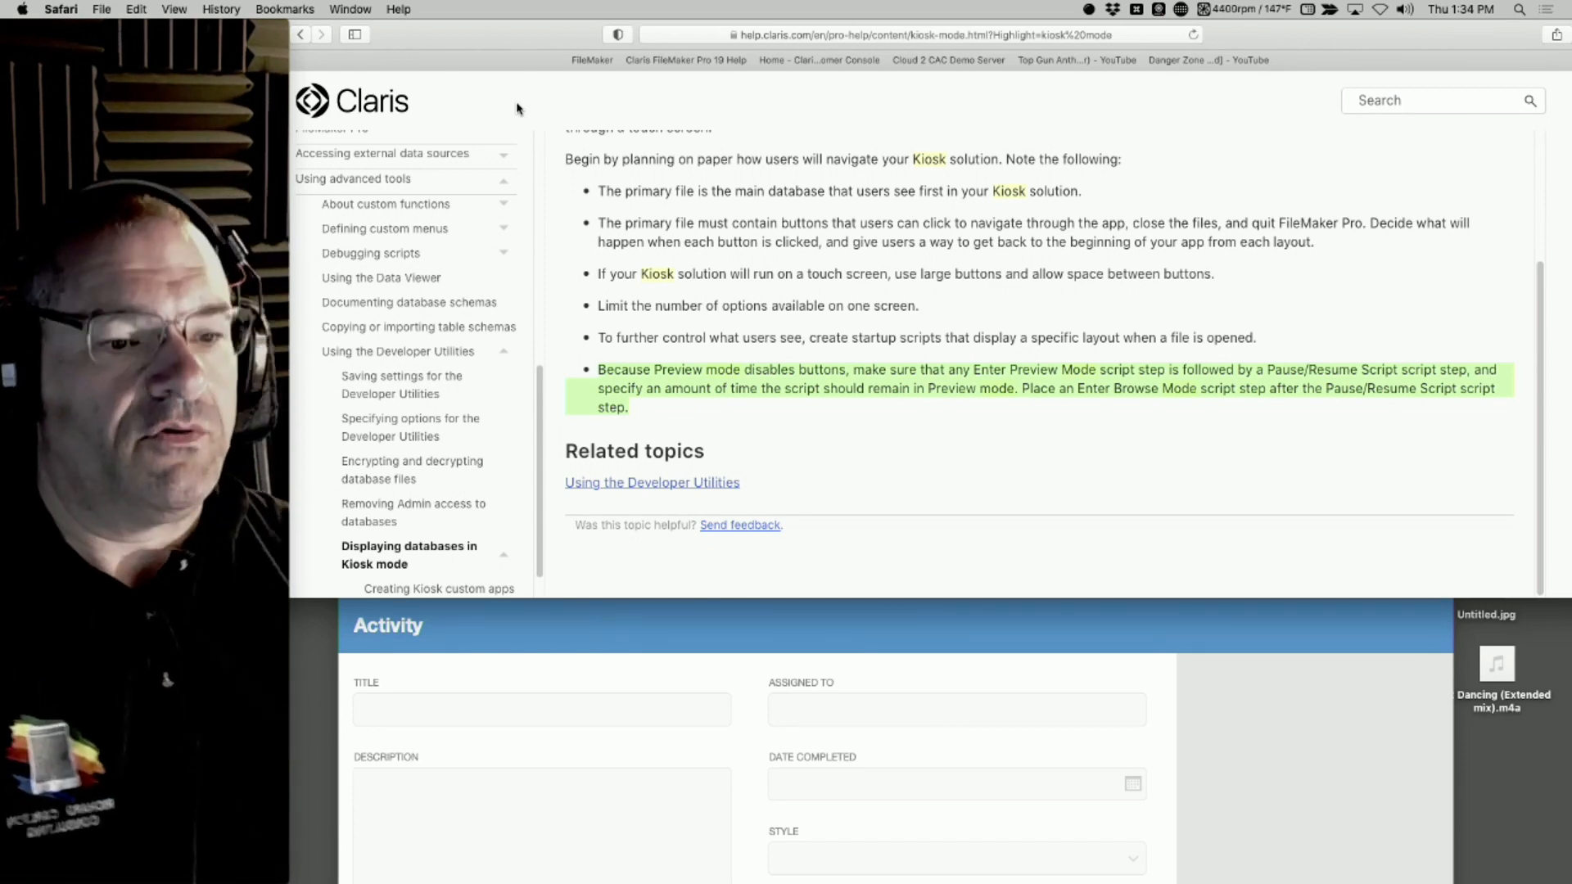
pyautogui.scroll(3, 818, 305)
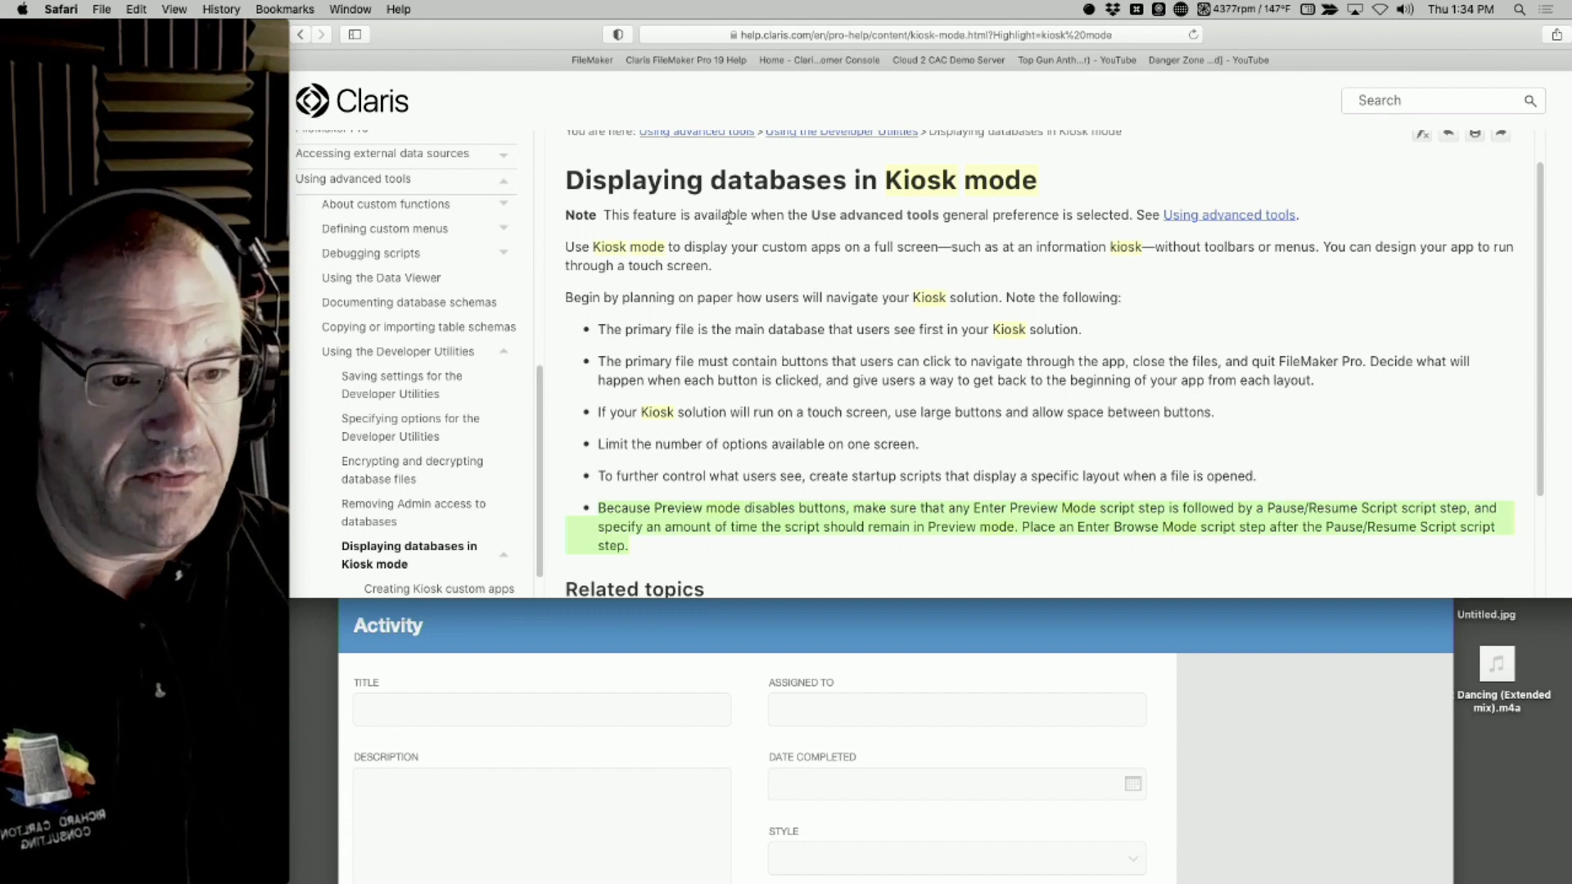
# Close the help page, then return to the QuickStart window and close the file
pyautogui.press('super+w')
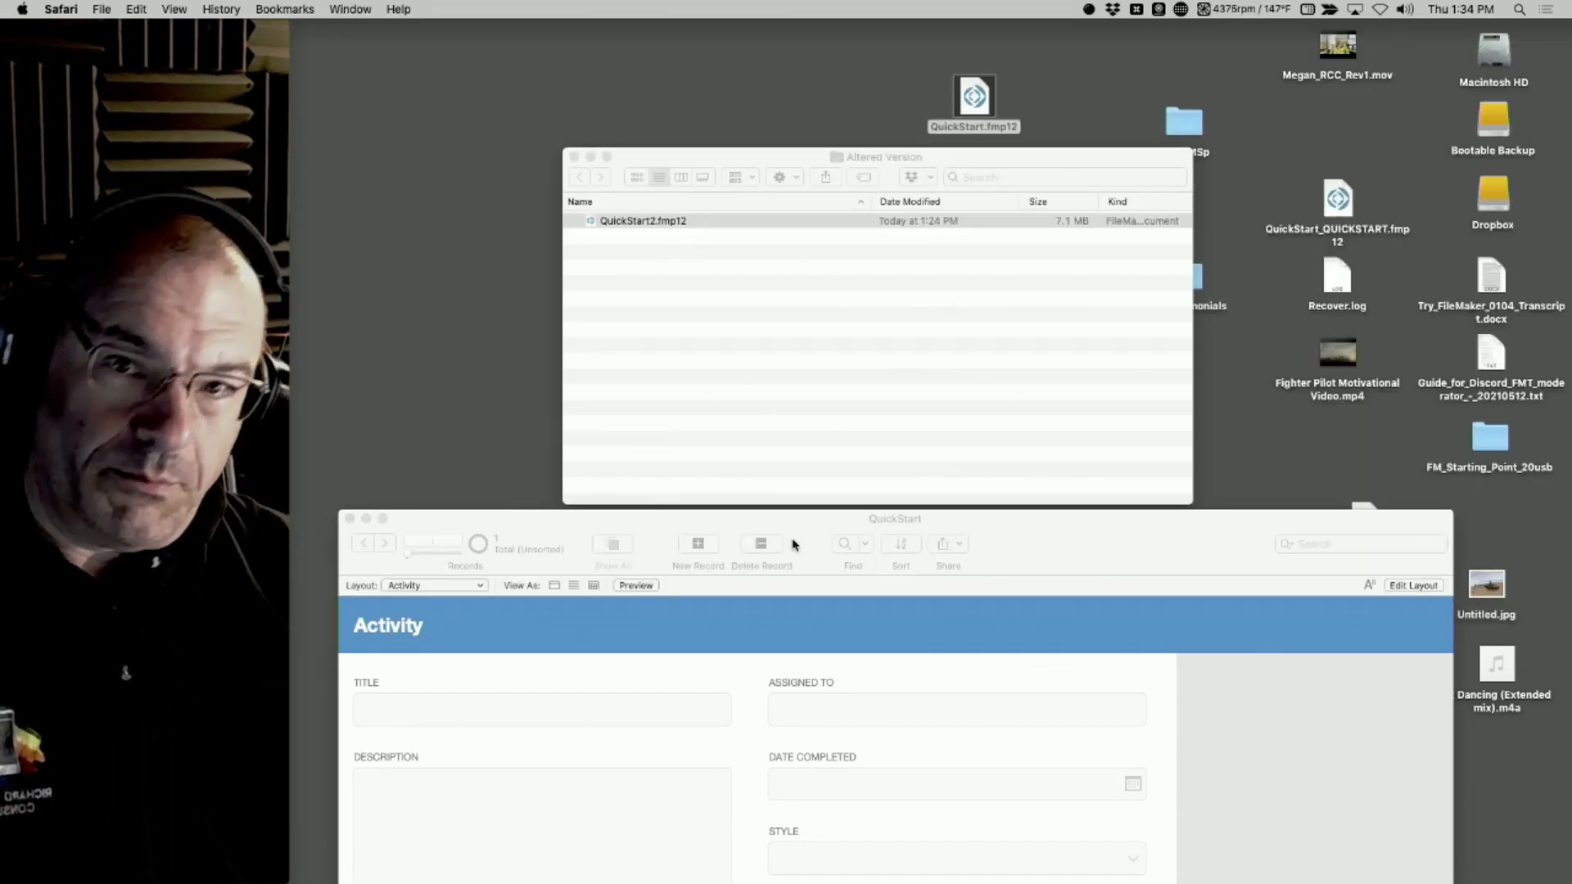
pyautogui.moveTo(1066, 559); pyautogui.dragTo(1061, 307)
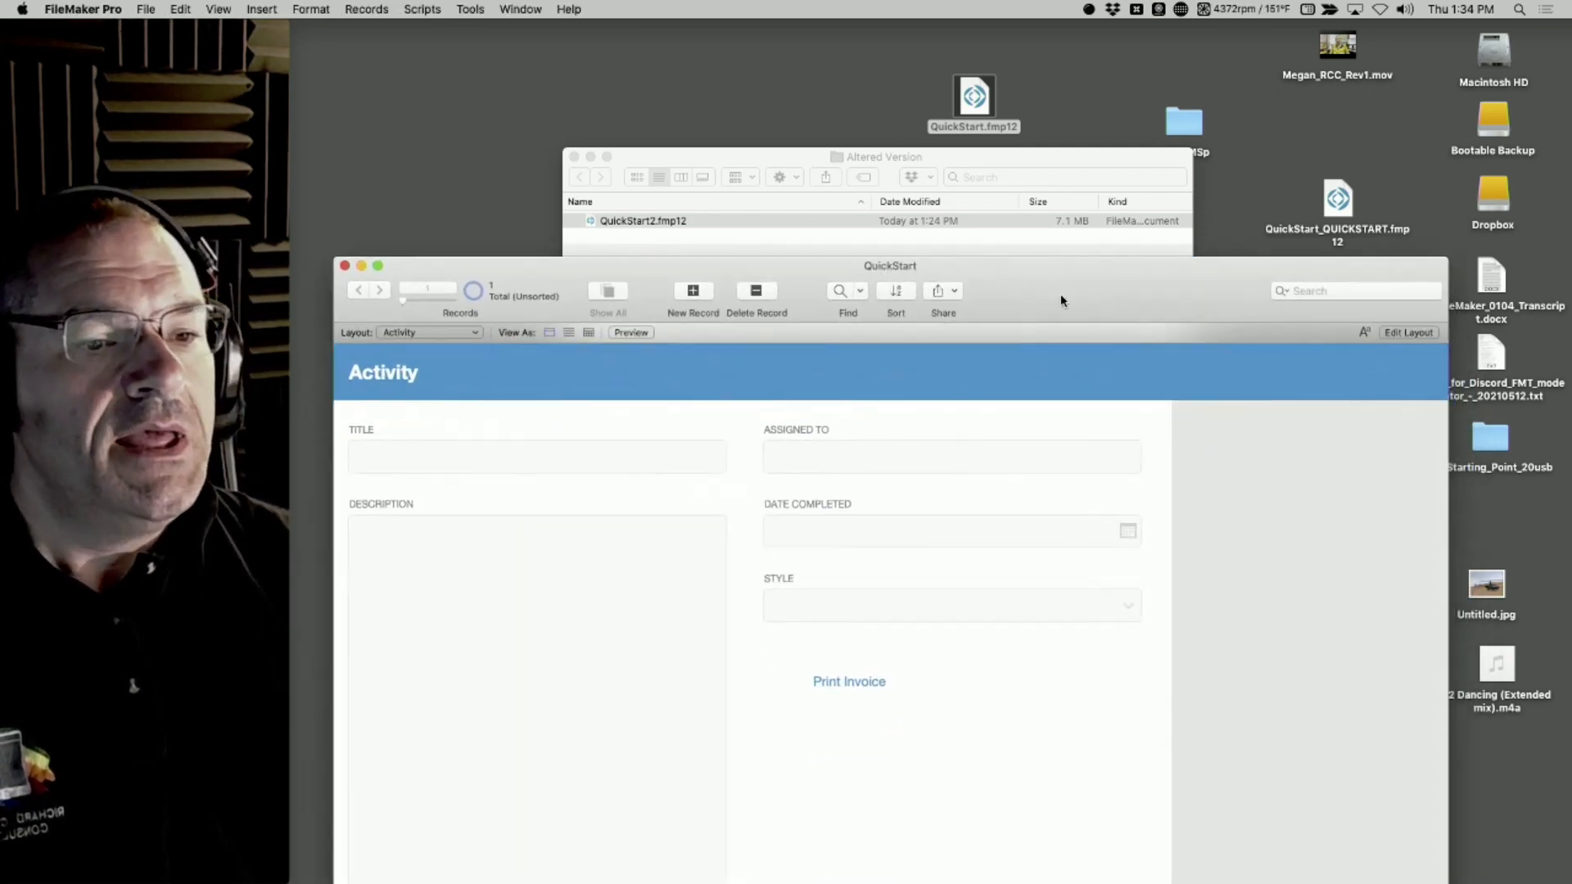
pyautogui.click(345, 266)
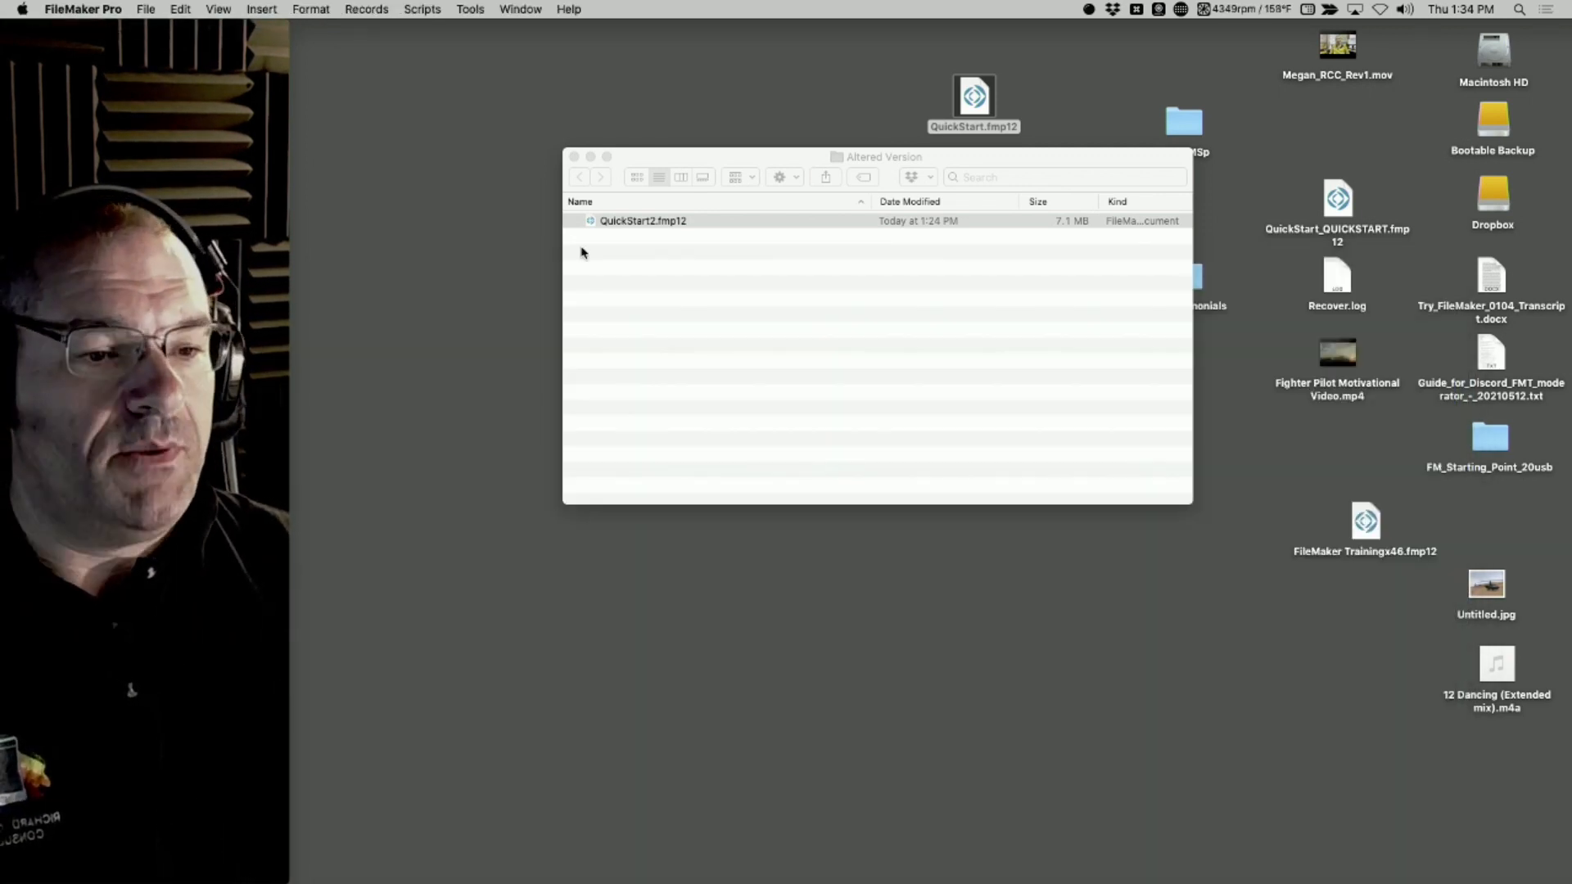
# Rename QuickStart2.fmp12 in the Altered Version folder as QuickStart-Kiosk.fmp12
pyautogui.click(663, 221)
pyautogui.click(662, 222)
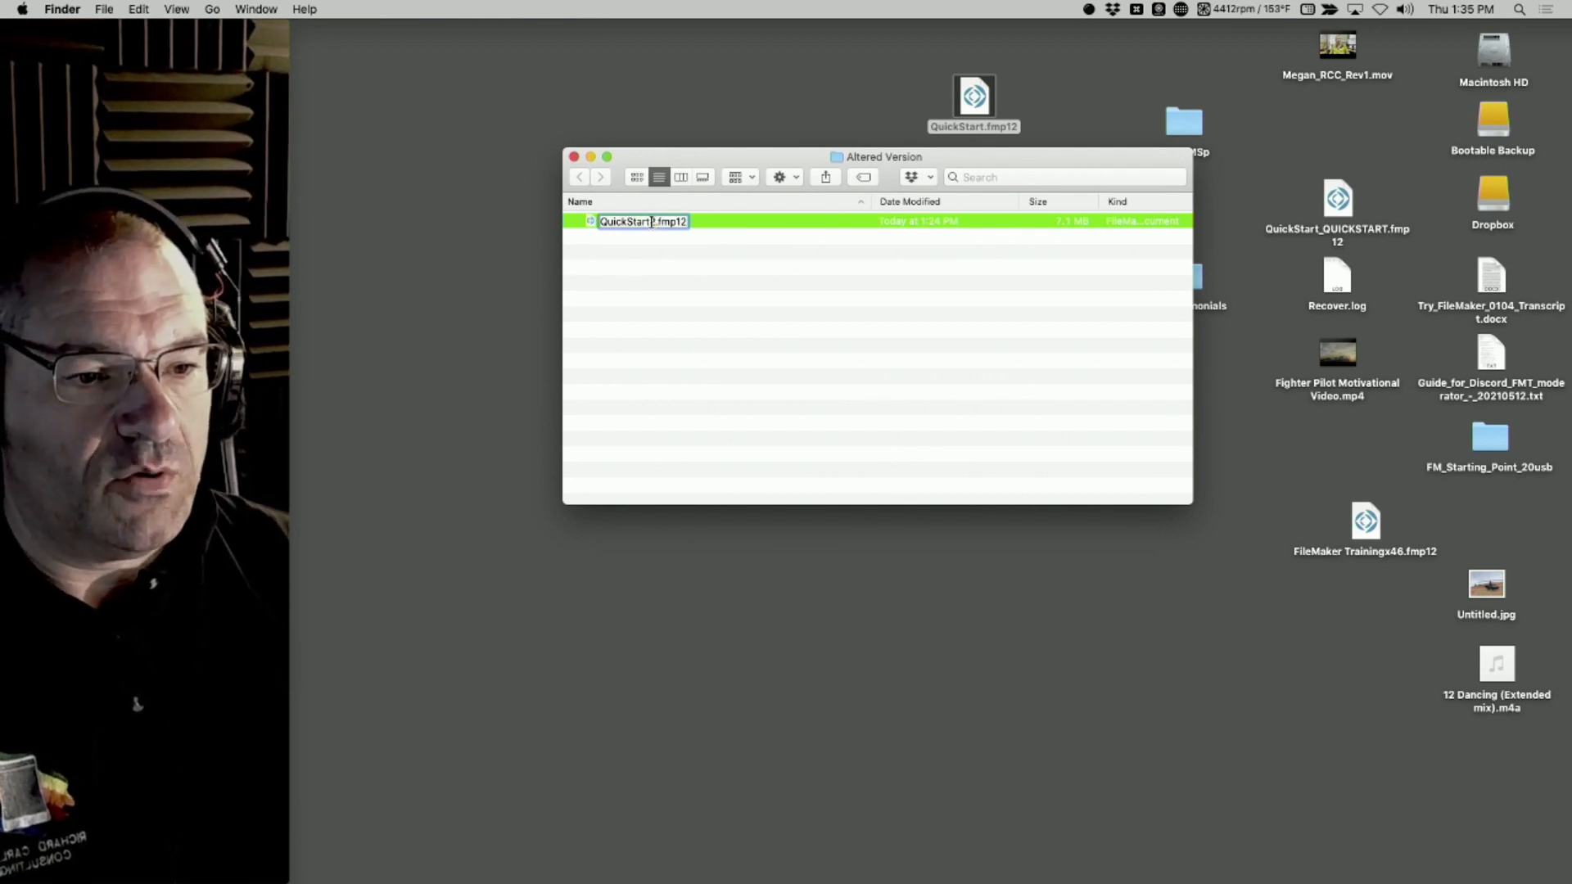
pyautogui.press('BackSpace')
pyautogui.write('-Kiosk')
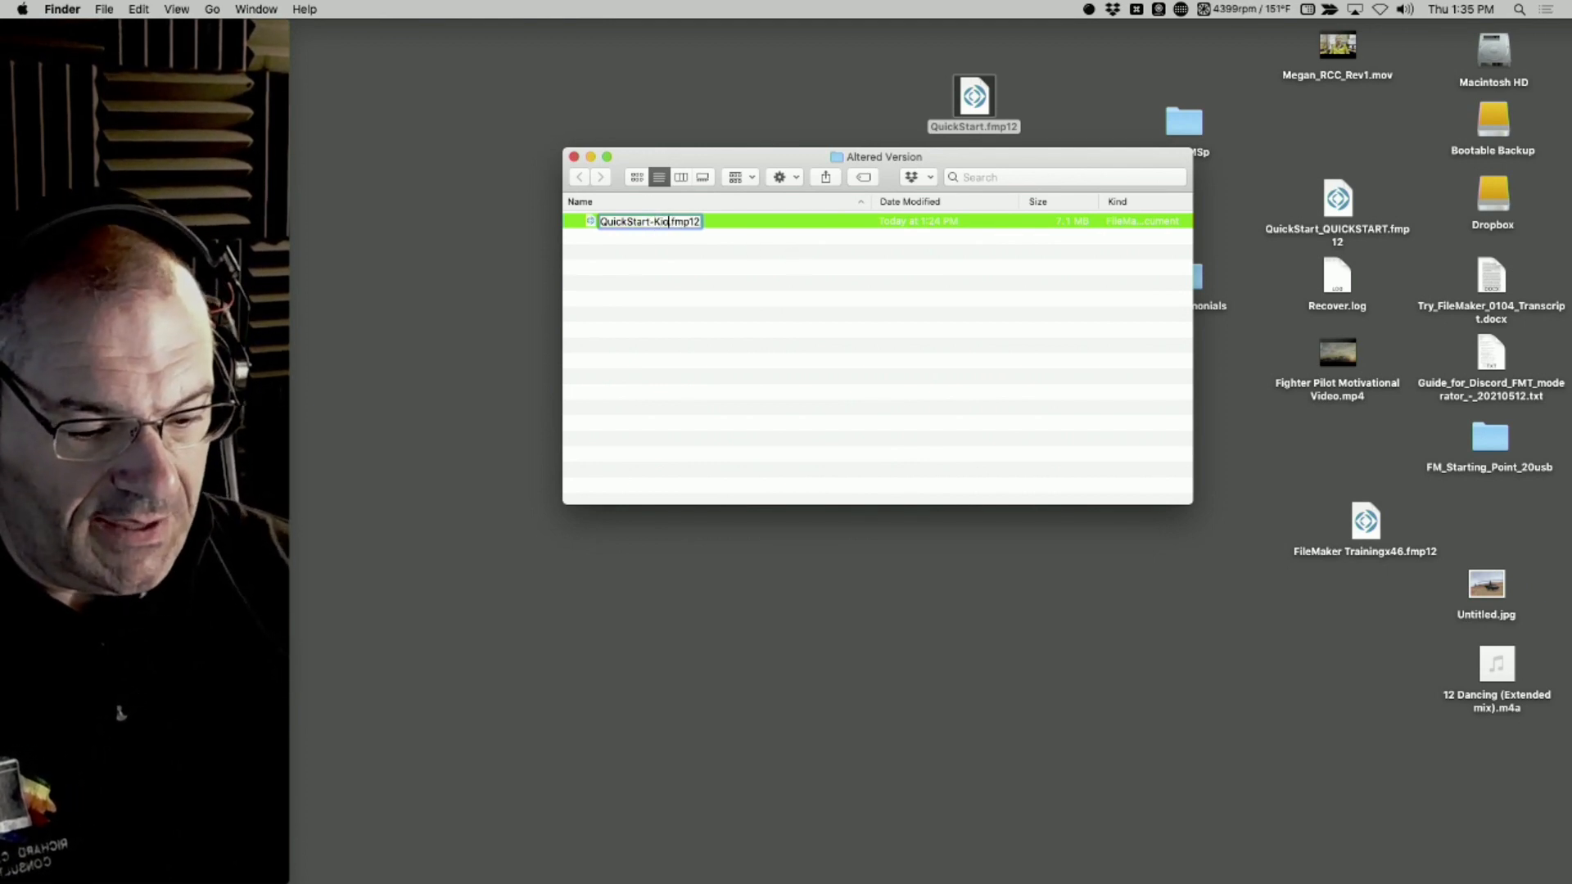
pyautogui.press('Return')
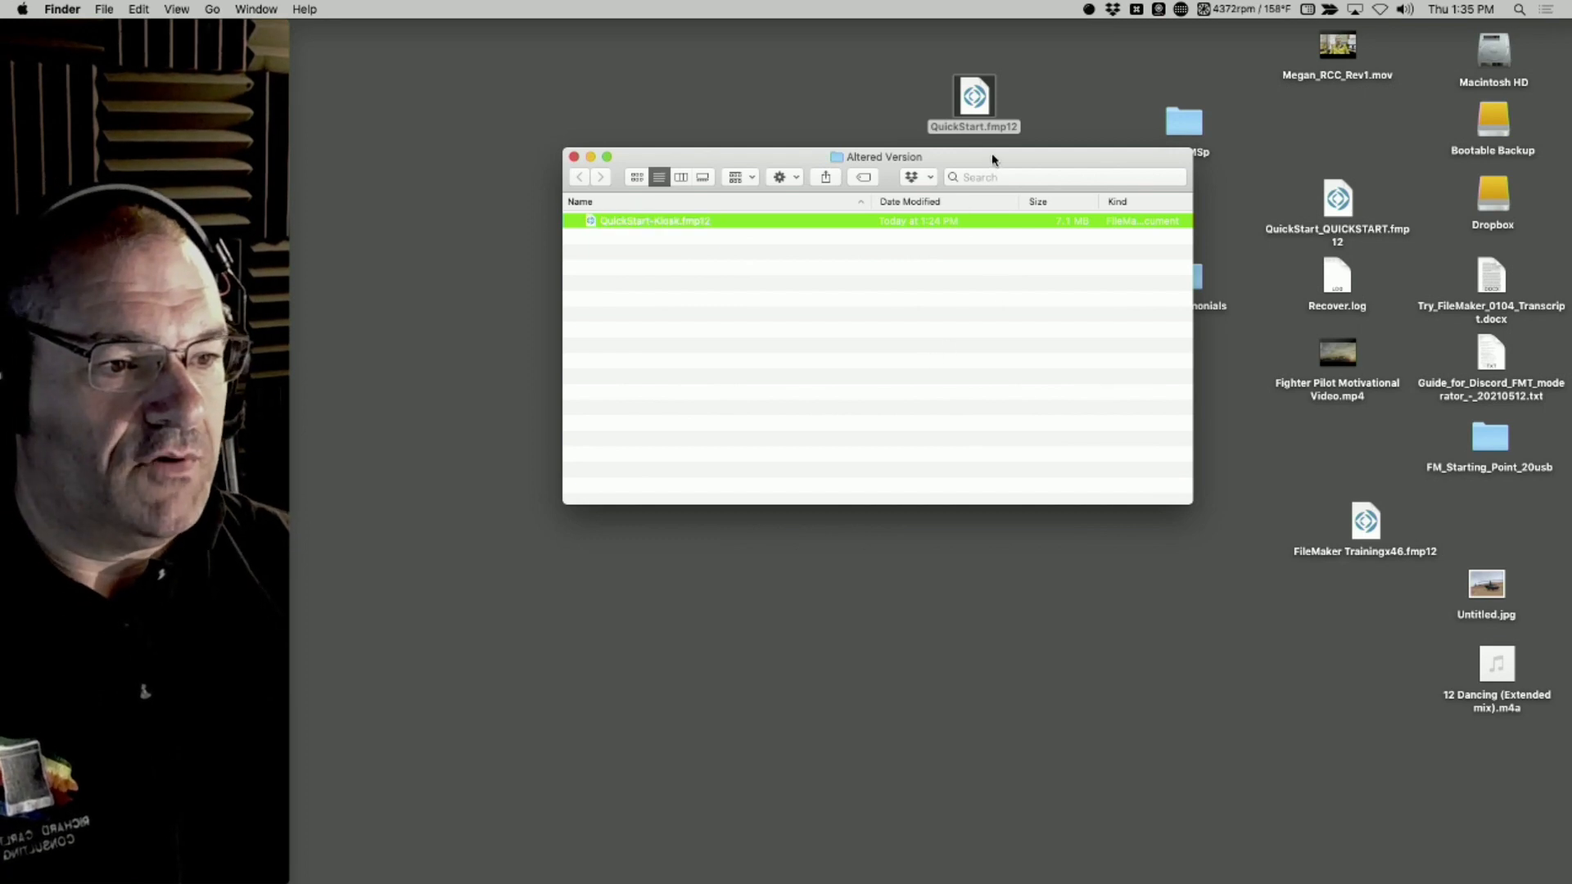
# Move the Altered Version window clear of its desktop folder and leave the window's toolbar and sidebar hidden
pyautogui.moveTo(993, 159); pyautogui.dragTo(997, 232)
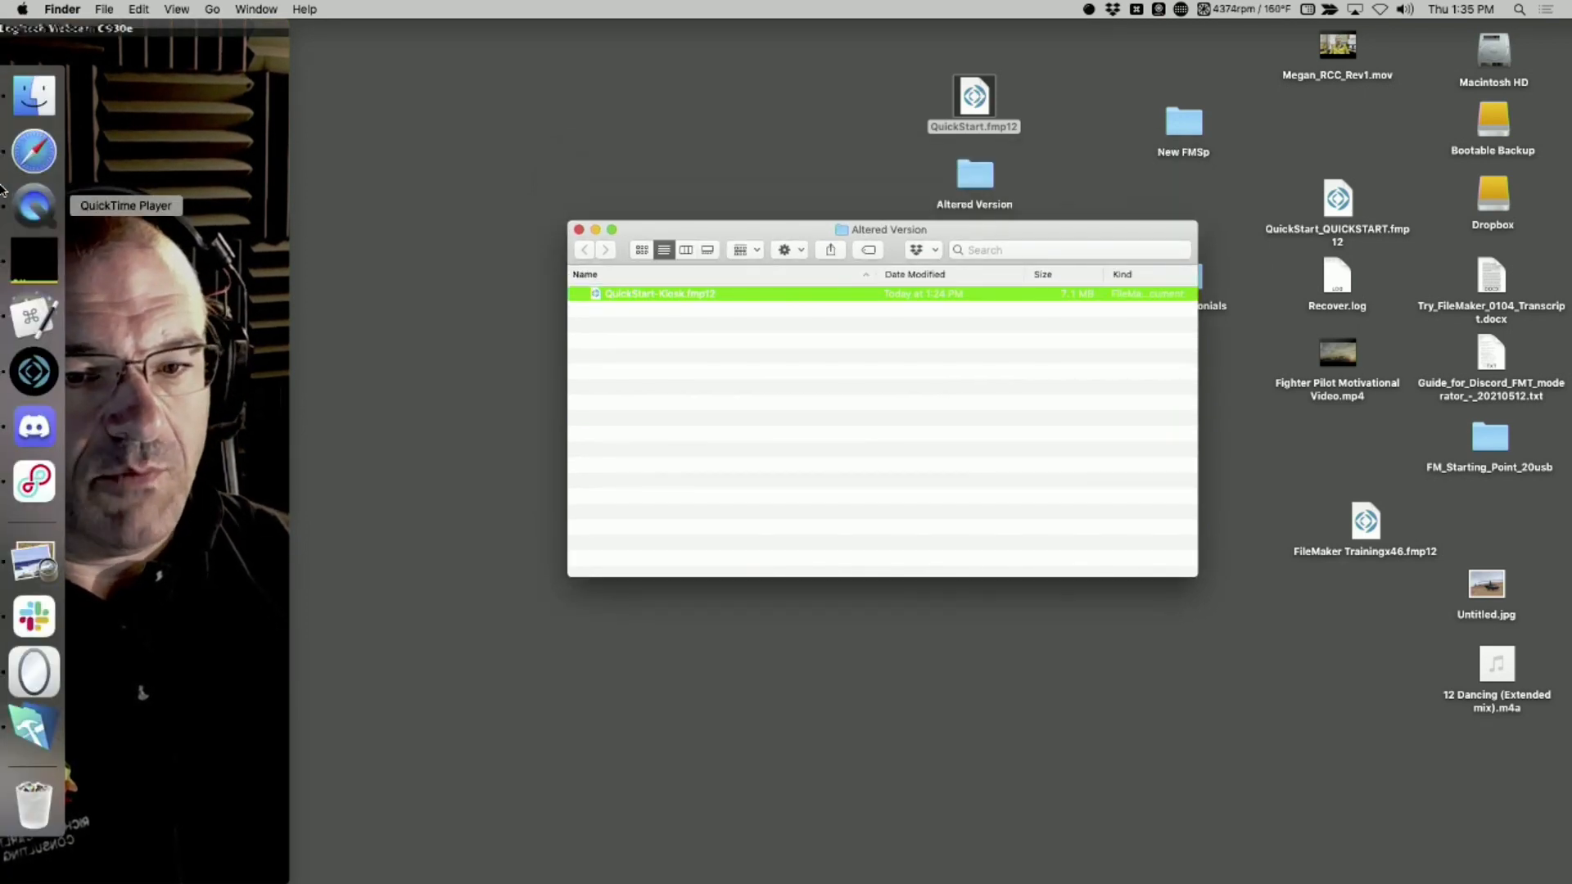
pyautogui.press('super+alt+s')
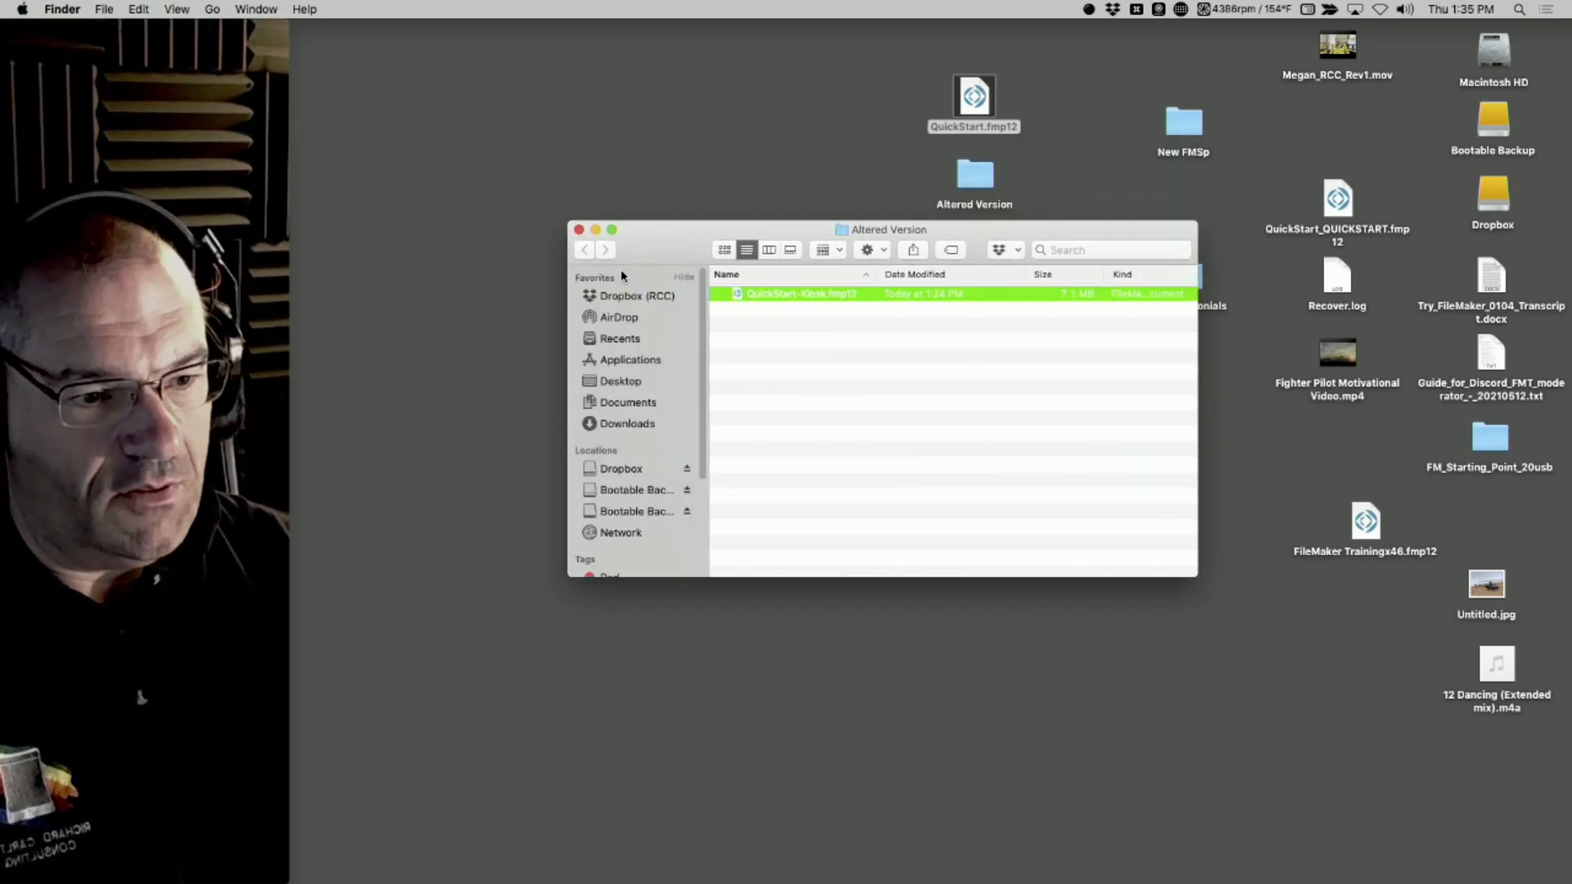
pyautogui.press('super+alt+t')
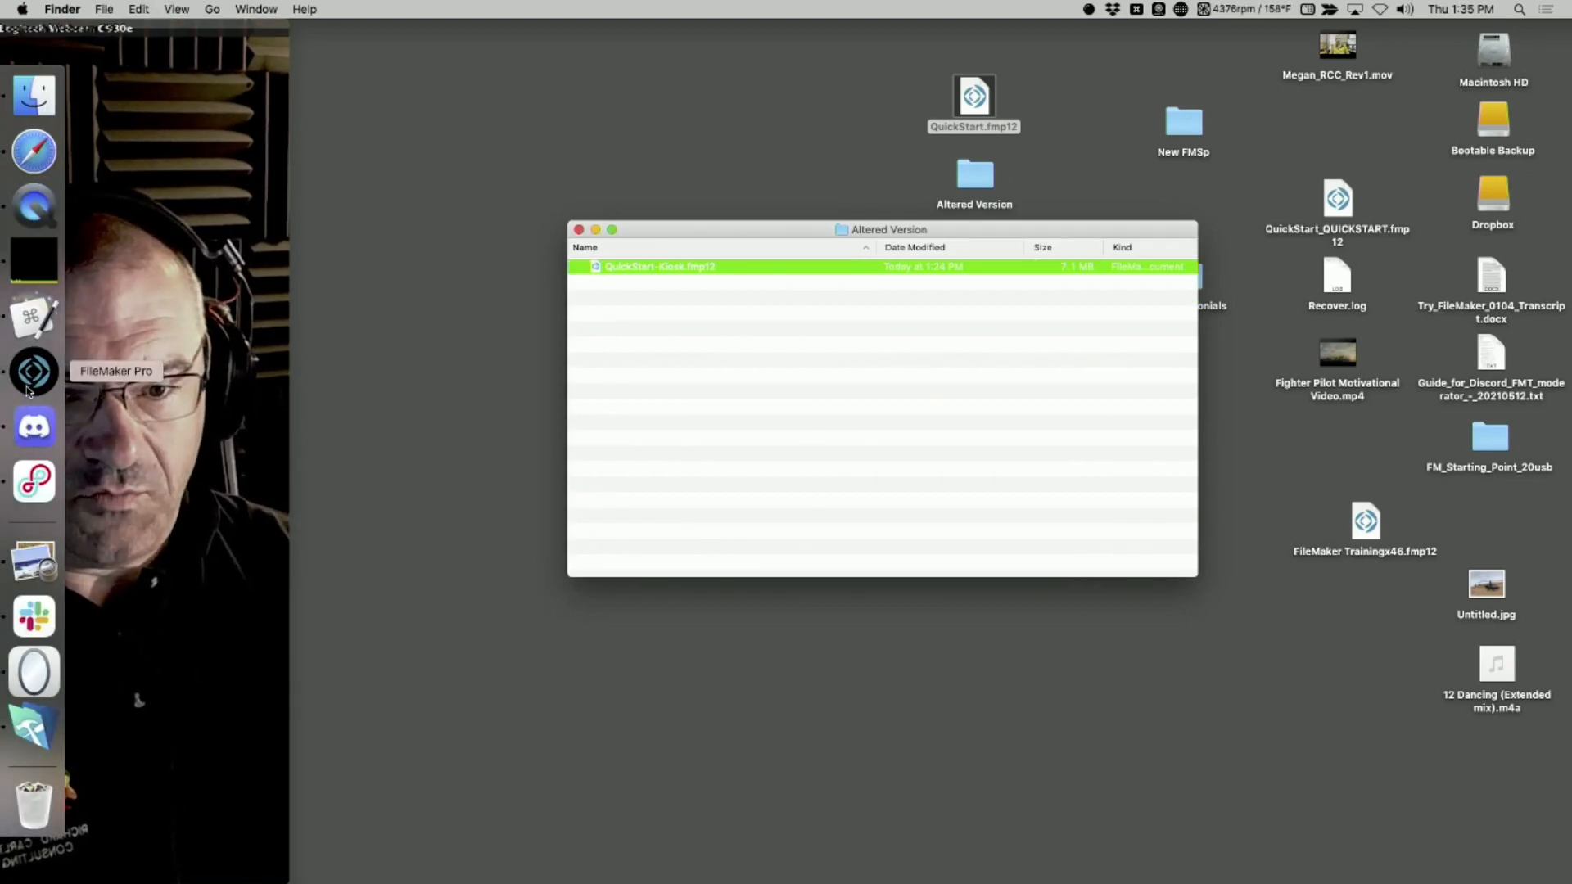
# Switch to FileMaker Pro, open Developer Utilities and add QuickStart.fmp12 from the Desktop as the solution file
pyautogui.click(29, 385)
pyautogui.click(219, 8)
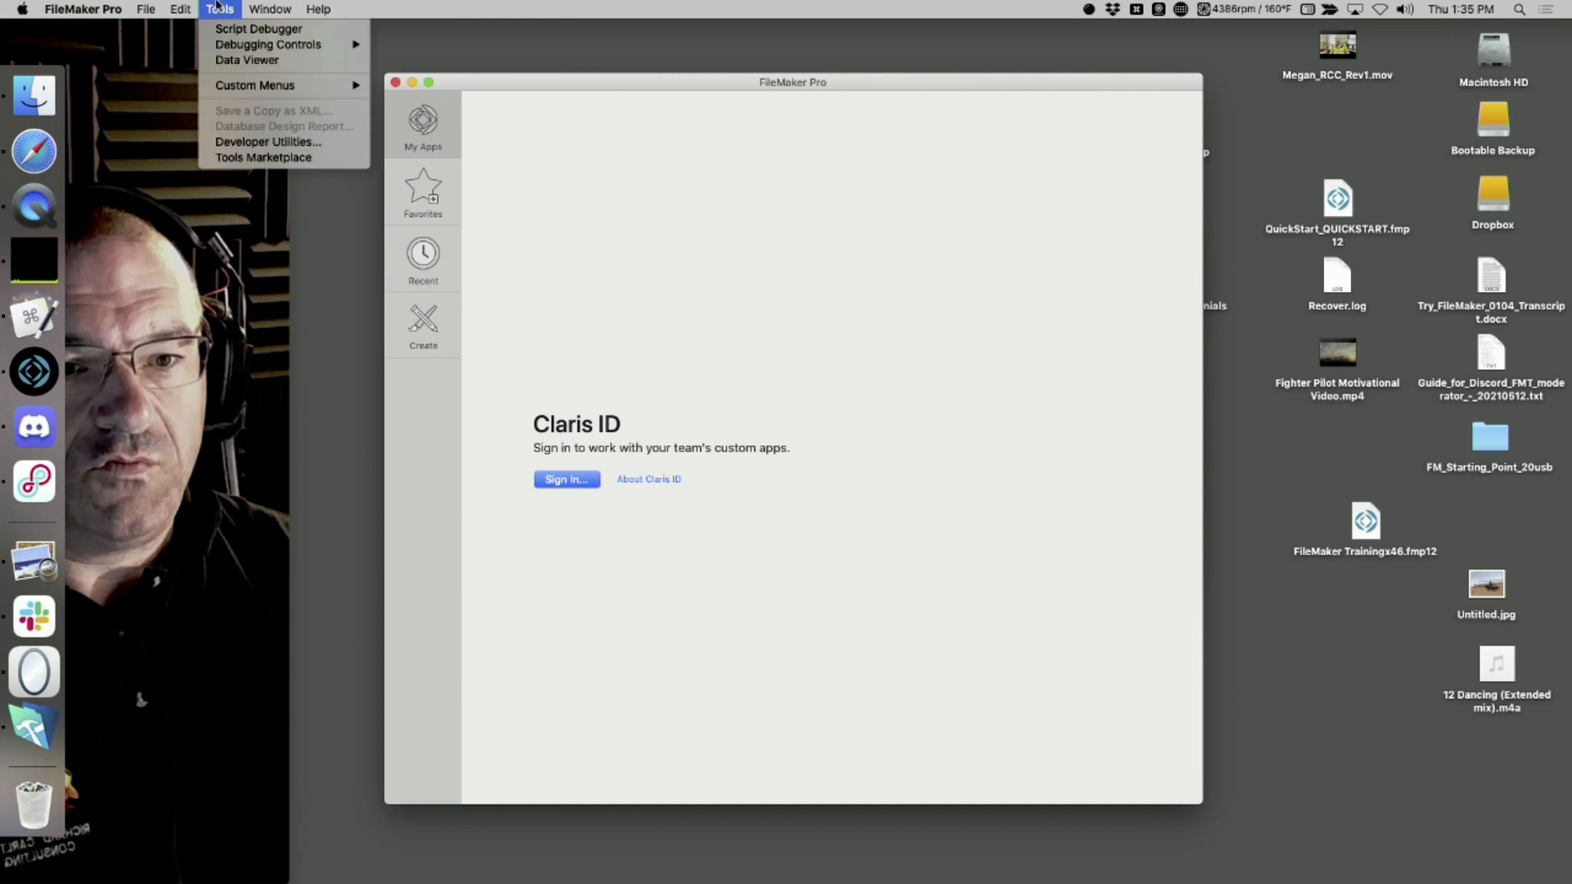
pyautogui.click(268, 142)
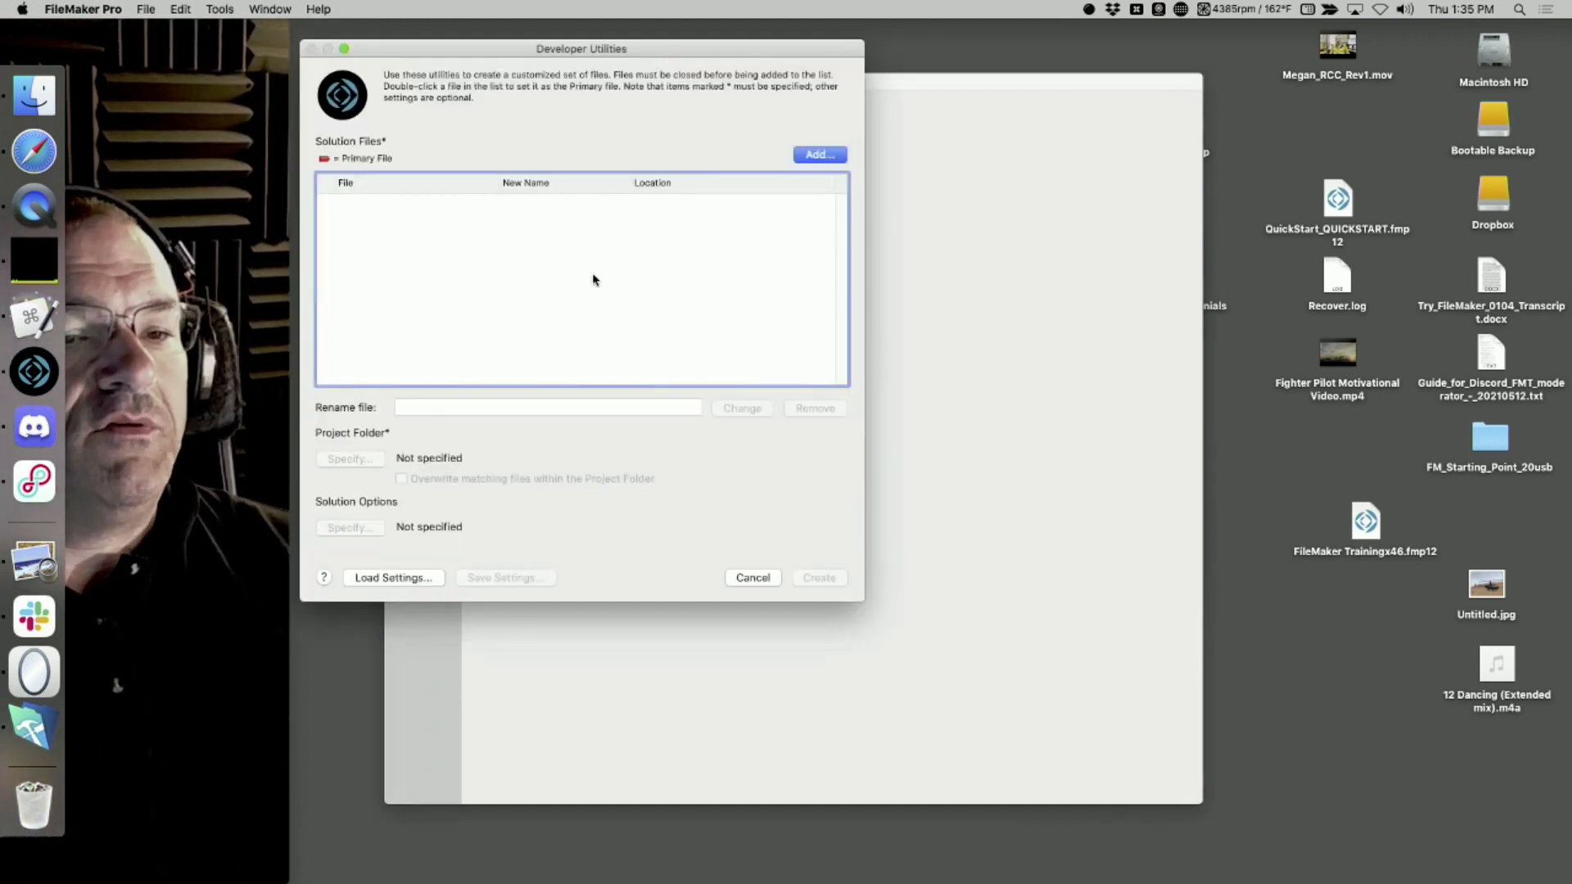
pyautogui.click(822, 157)
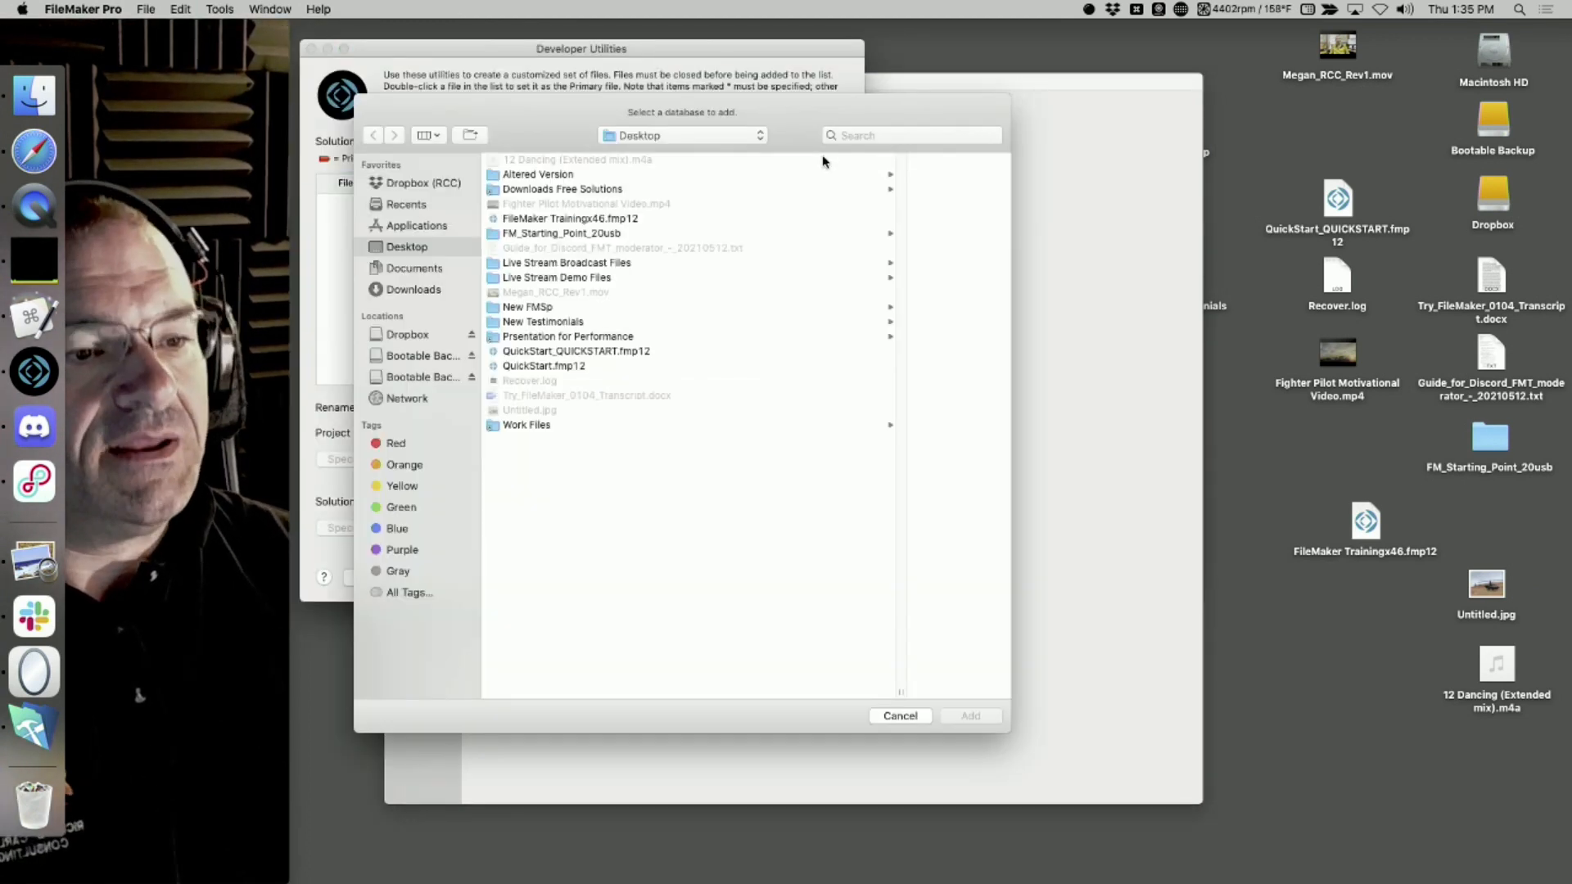
pyautogui.click(534, 368)
pyautogui.doubleClick(536, 372)
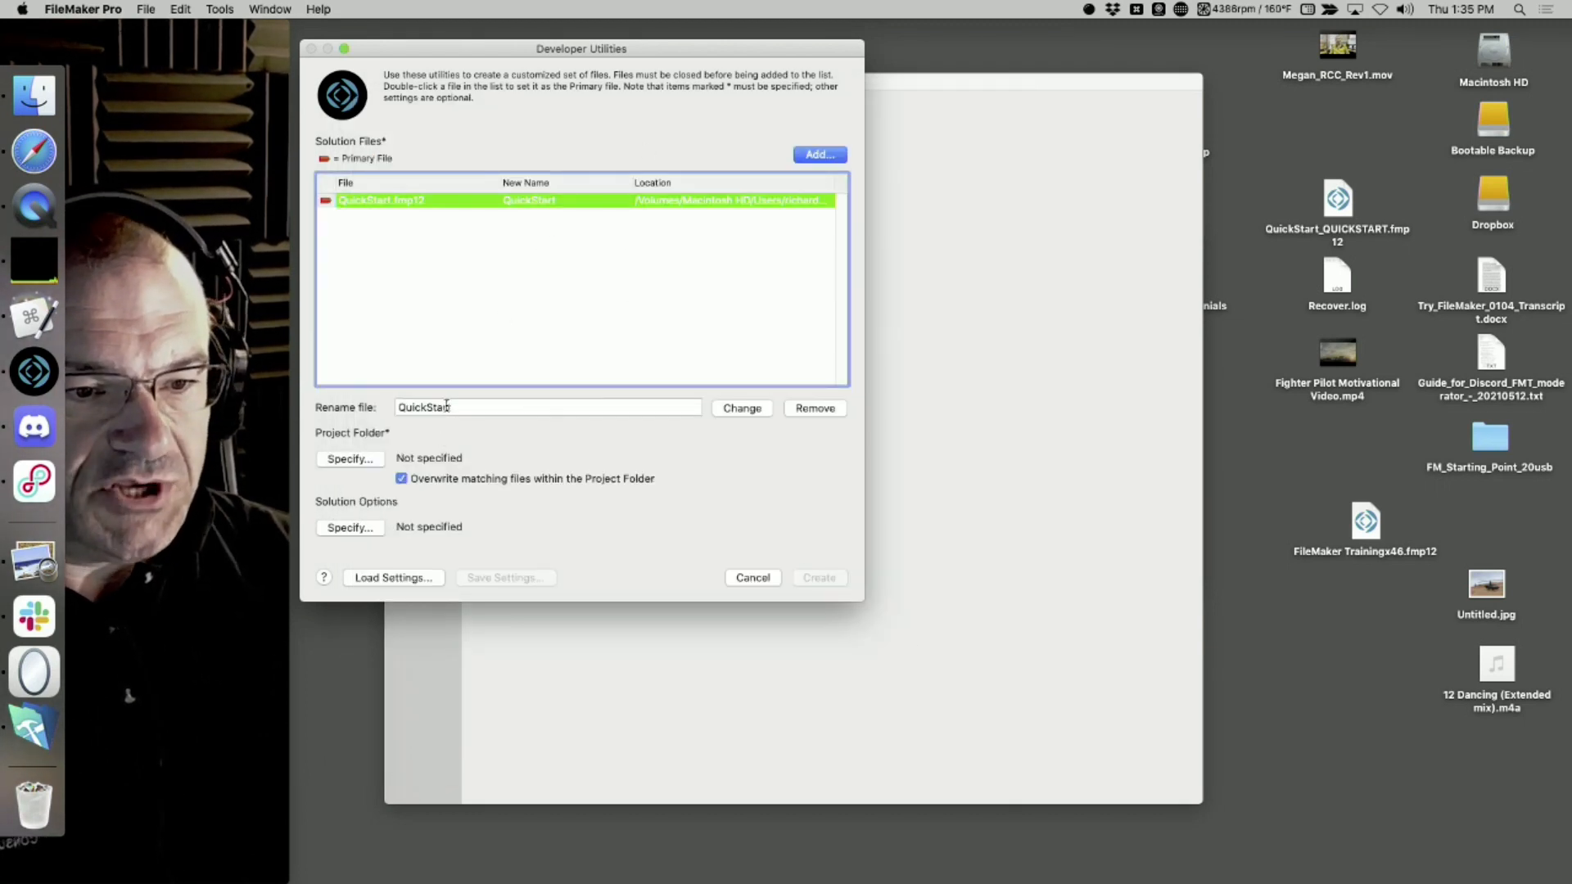
# Set the new name of the QuickStart.fmp12 solution file to QuickStart-EAR
pyautogui.click(446, 406)
pyautogui.write('-EAR')
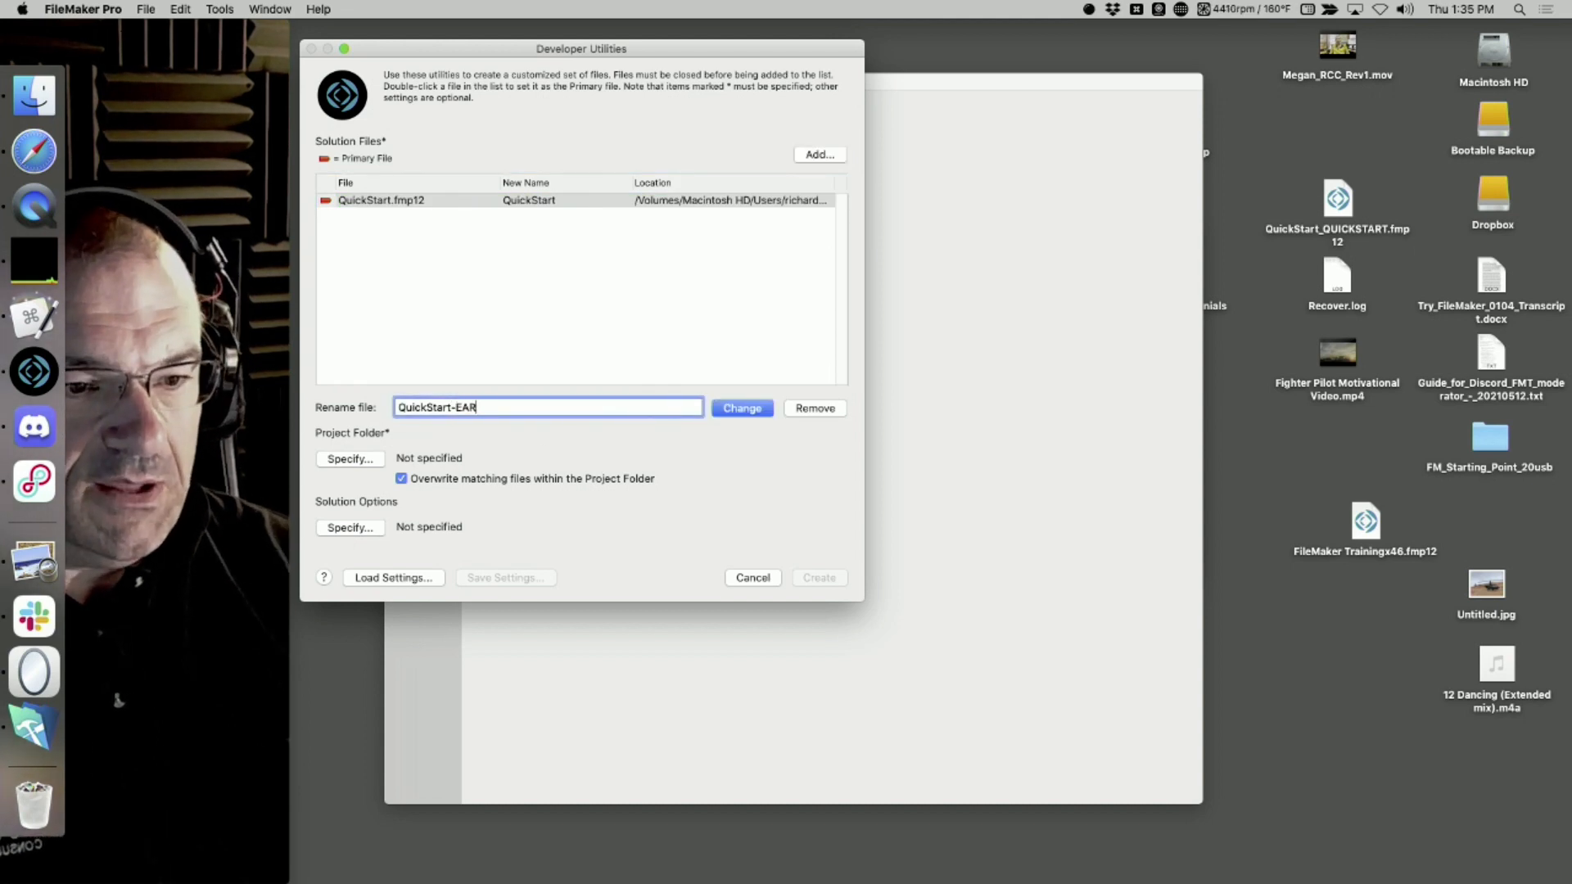
pyautogui.press('Return')
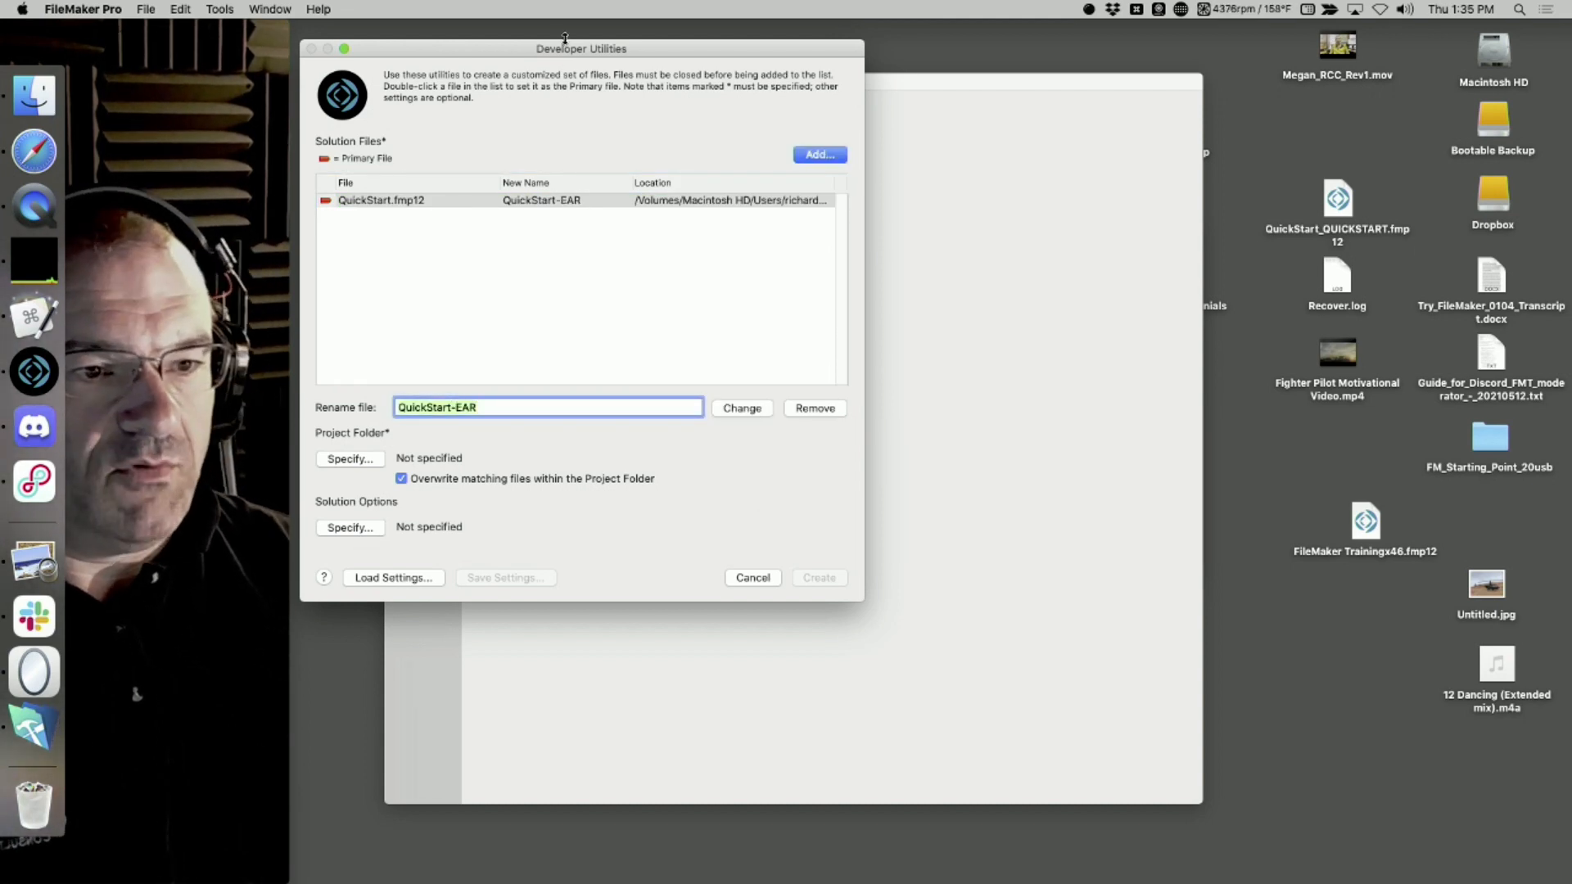
# Move the Developer Utilities dialog aside and choose the Altered Version folder on the Desktop as the project folder
pyautogui.moveTo(565, 37); pyautogui.dragTo(715, 50)
pyautogui.click(525, 462)
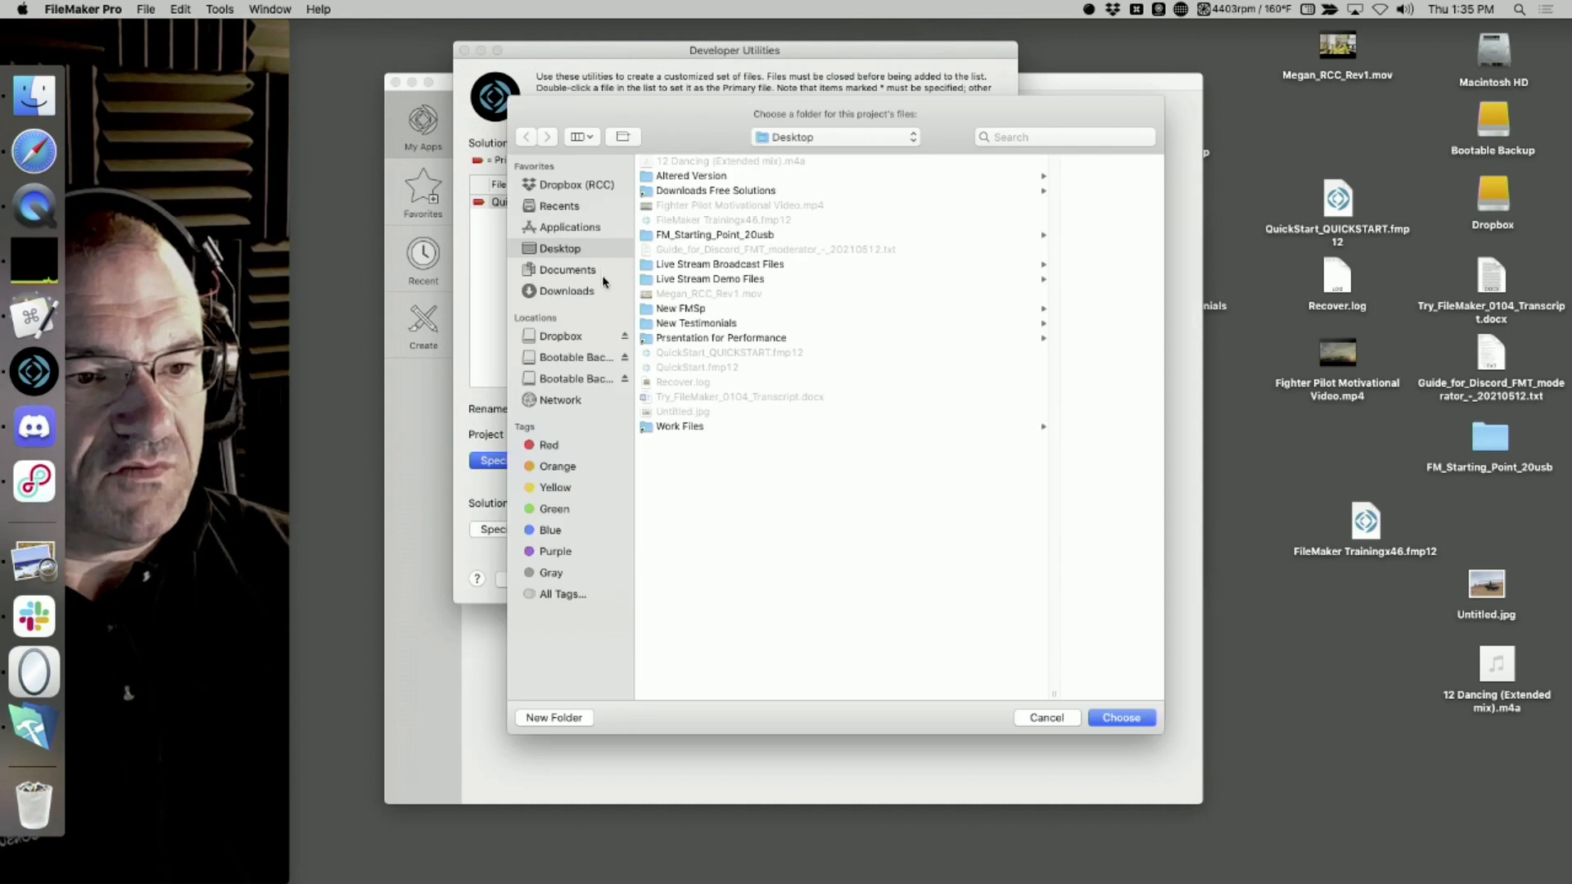
pyautogui.click(702, 174)
pyautogui.press('Return')
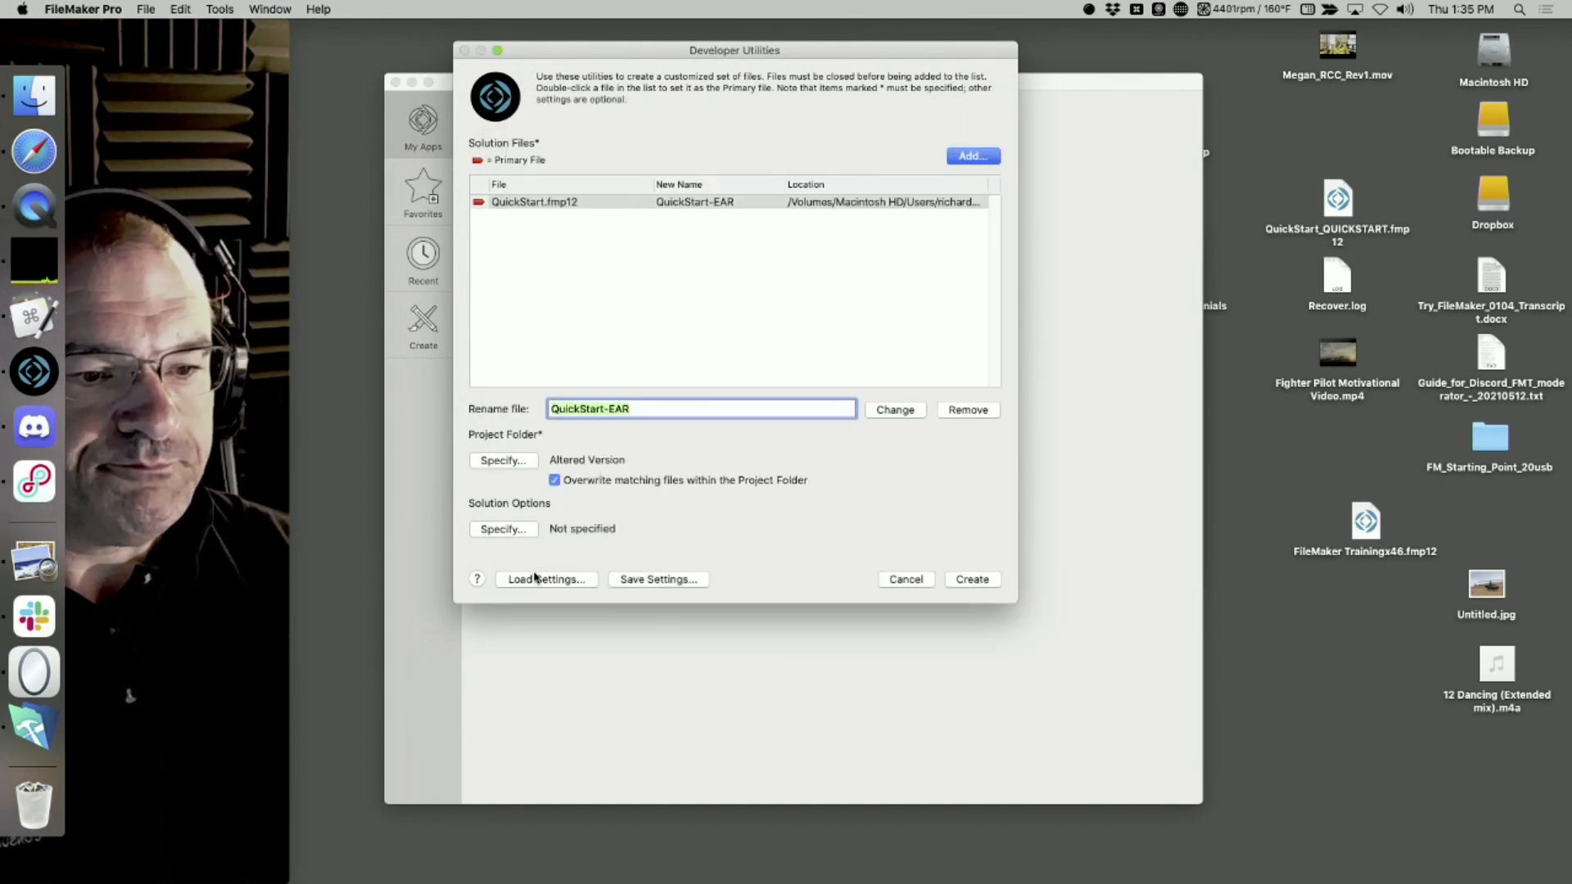
# In the solution options, enable the error log for processing errors and database encryption, and select the Shared ID value
pyautogui.click(517, 532)
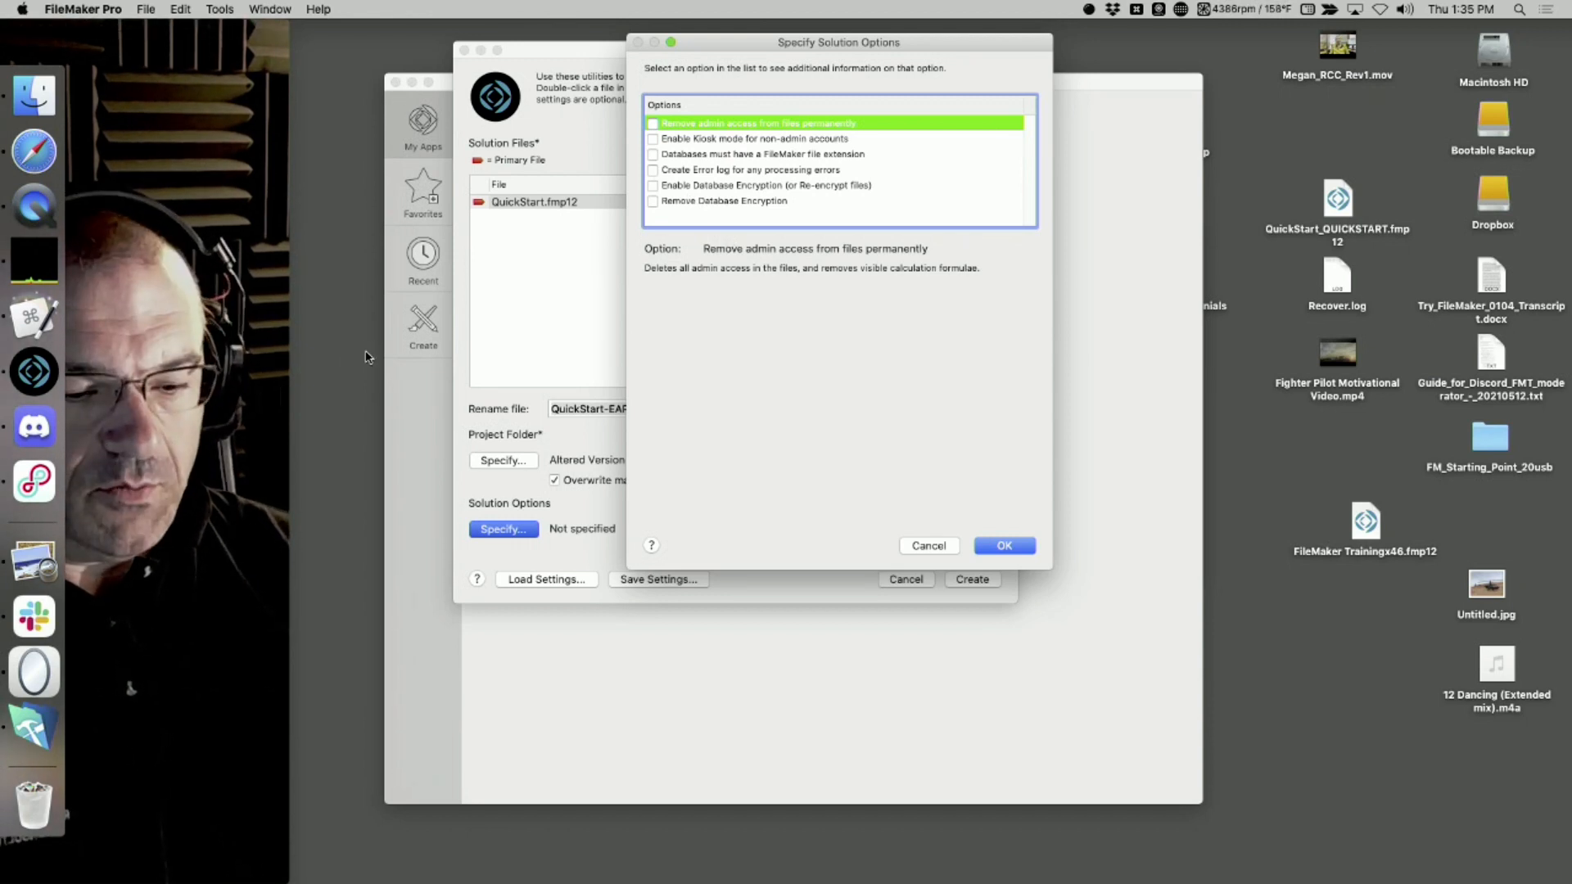
pyautogui.click(652, 169)
pyautogui.click(653, 185)
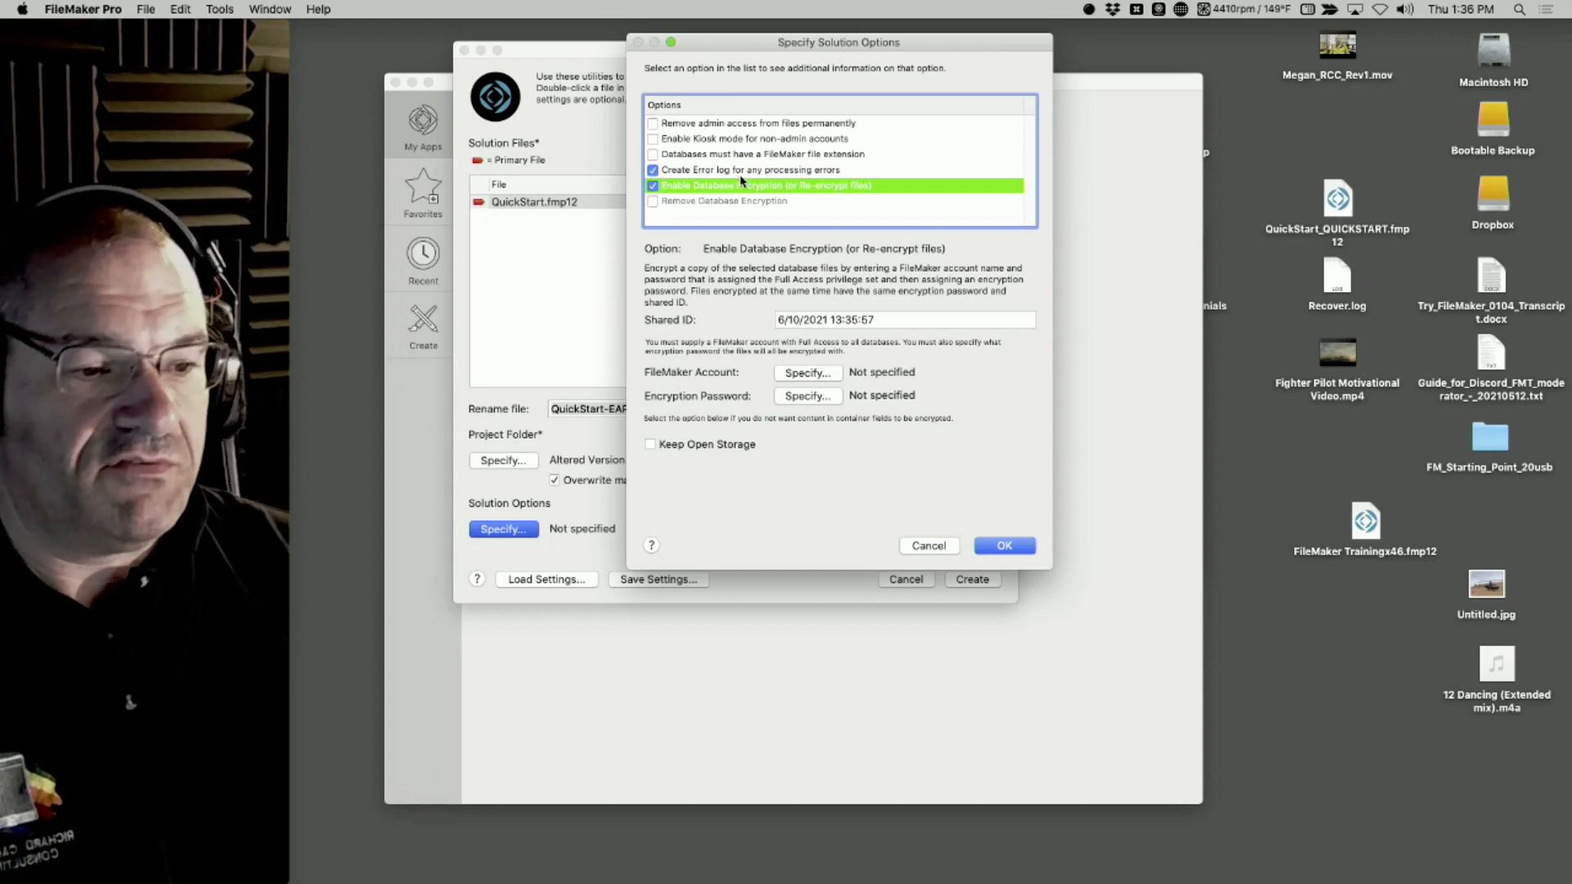
pyautogui.press('Tab')
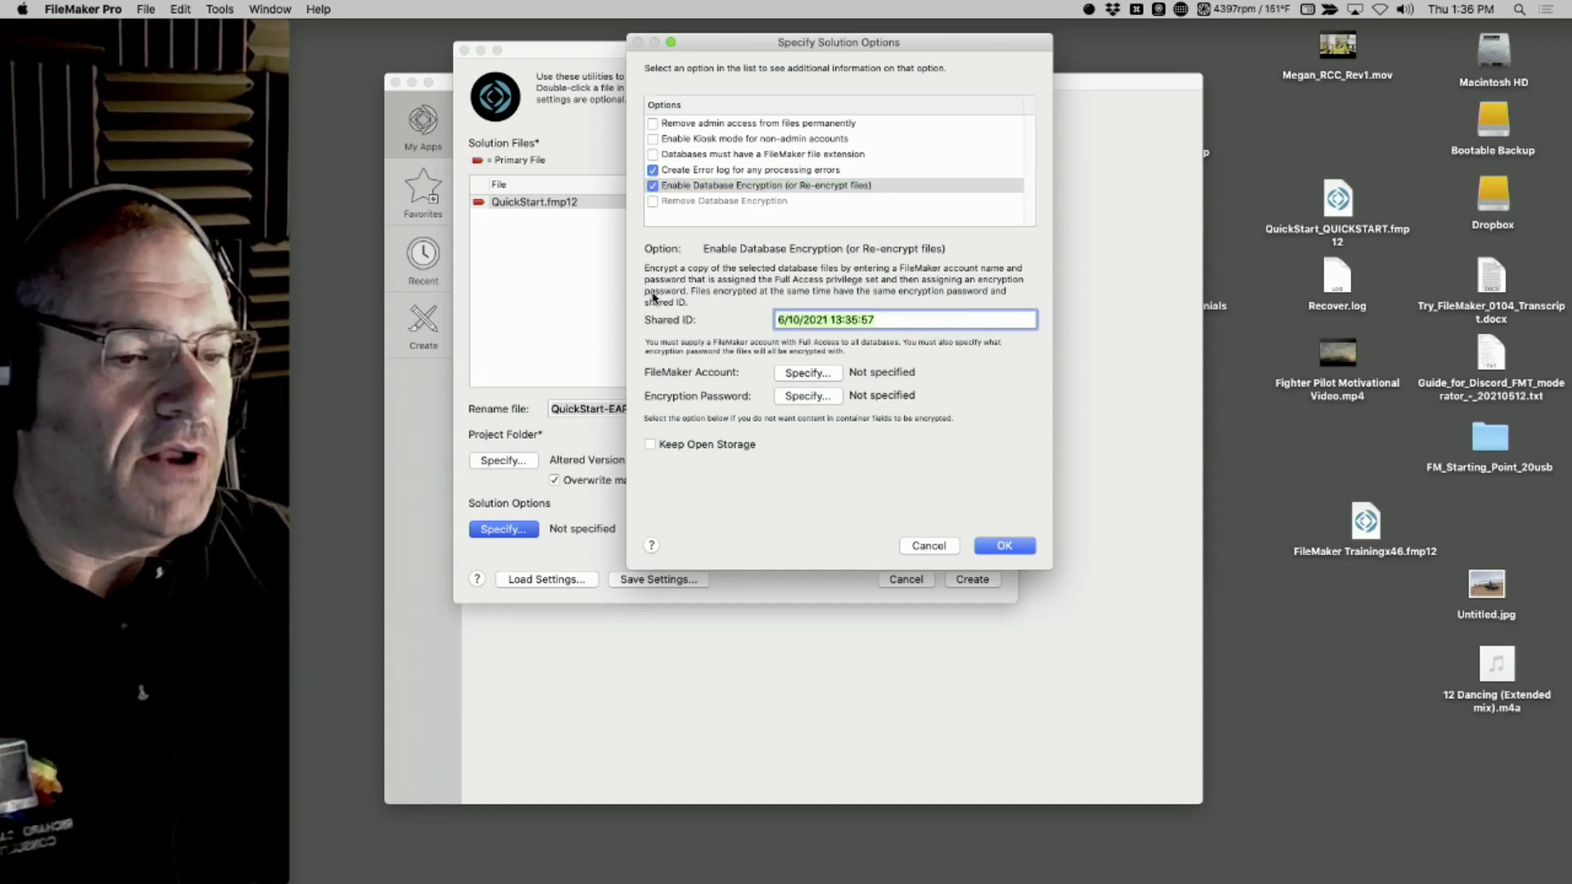
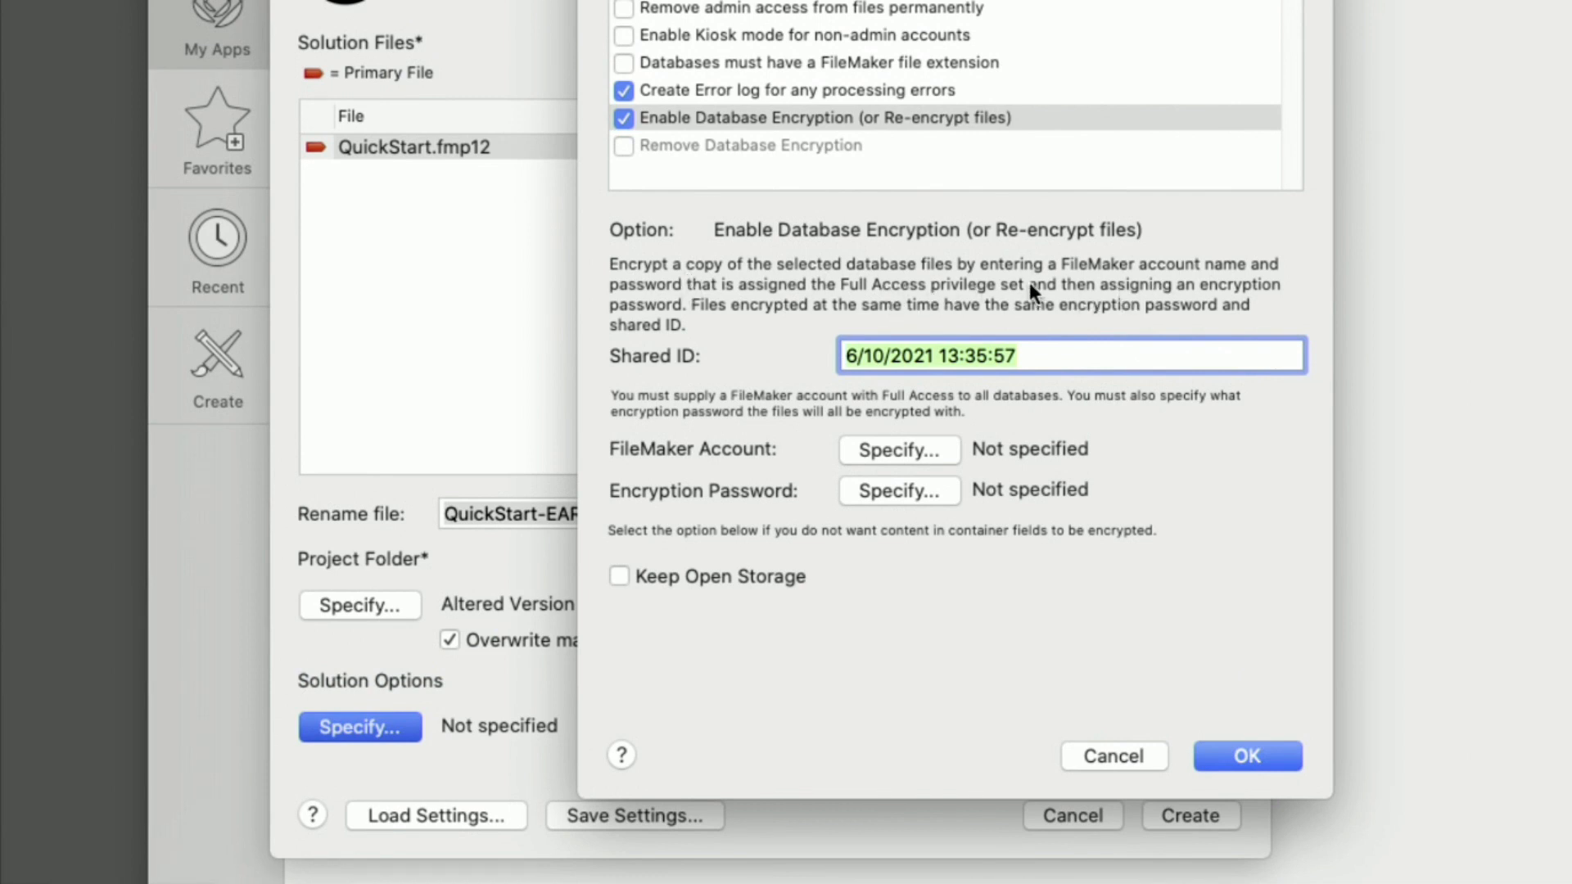
# Specify the FileMaker account for encrypting QuickStart by signing in with the admin account name and its password
pyautogui.click(861, 461)
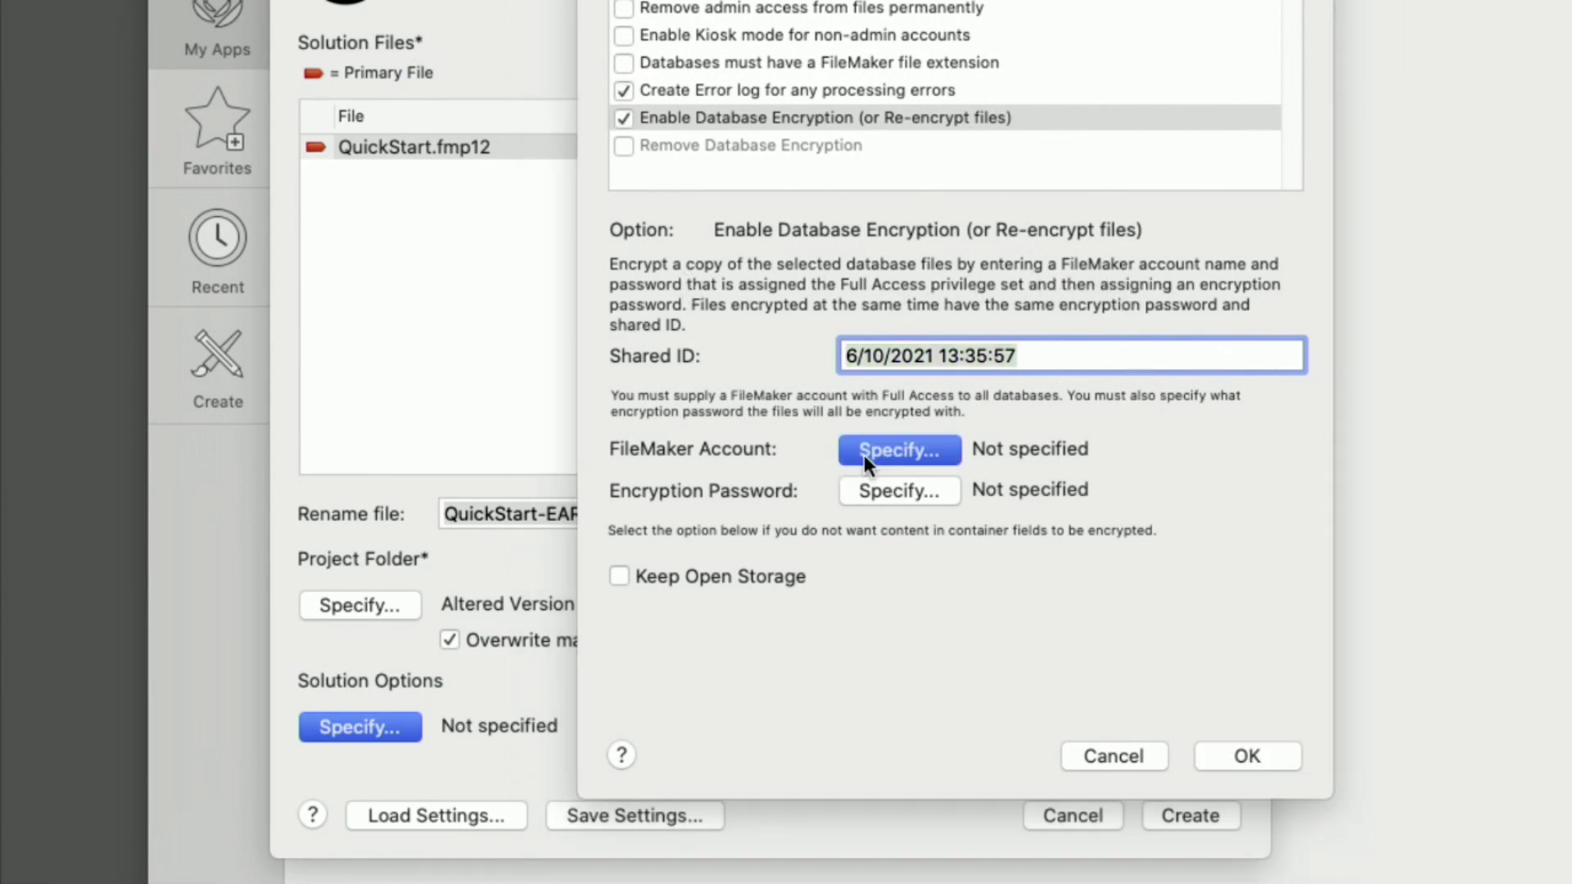
pyautogui.write('admin')
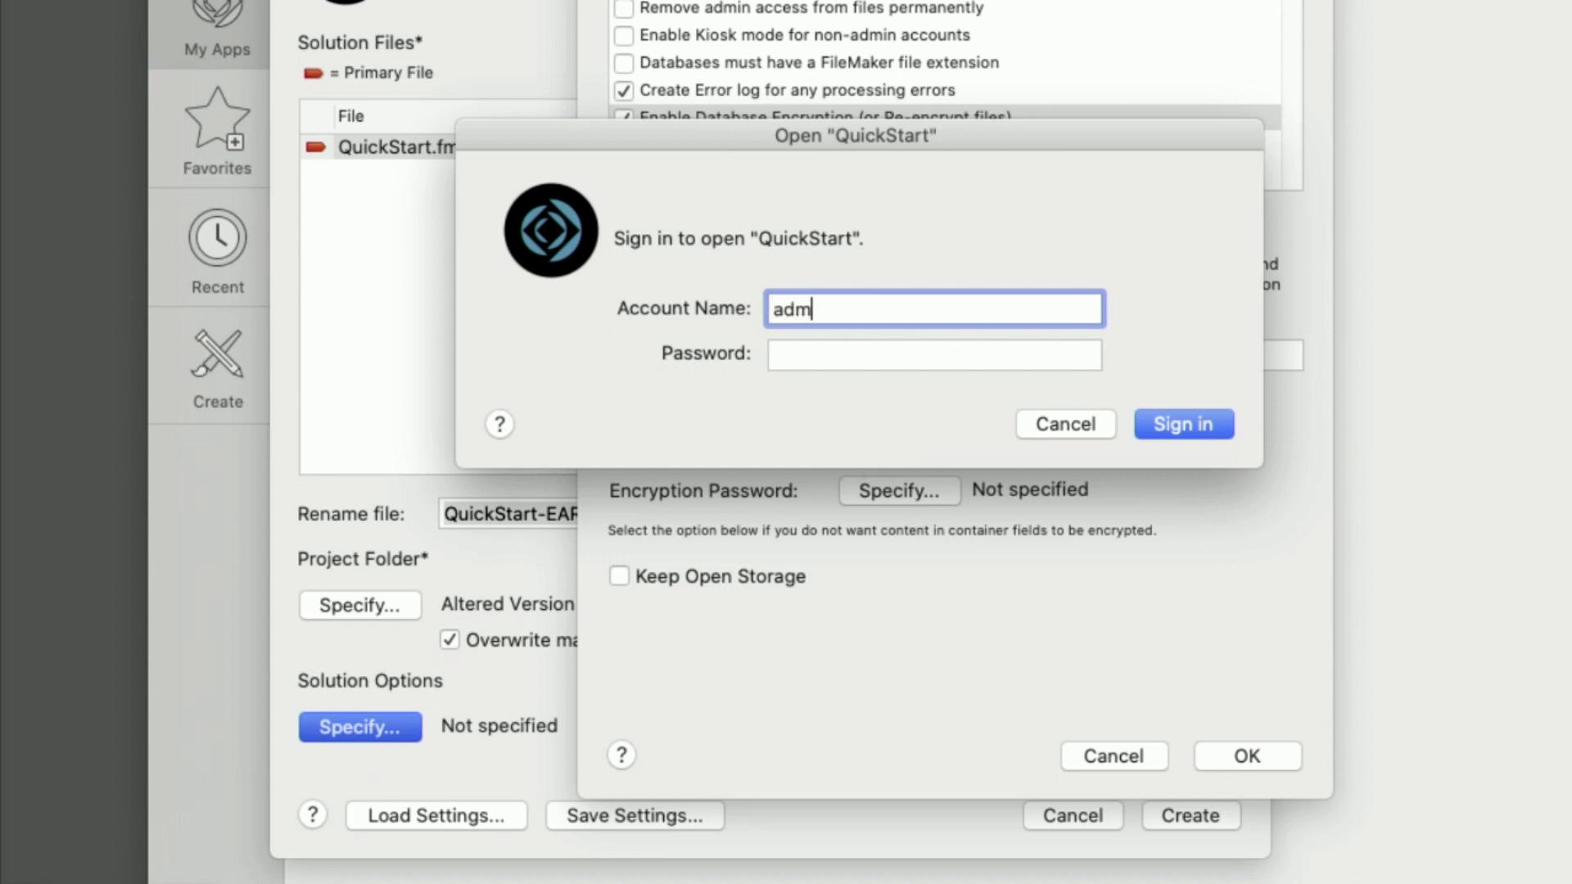
pyautogui.press('Tab')
pyautogui.write('ad••••••')
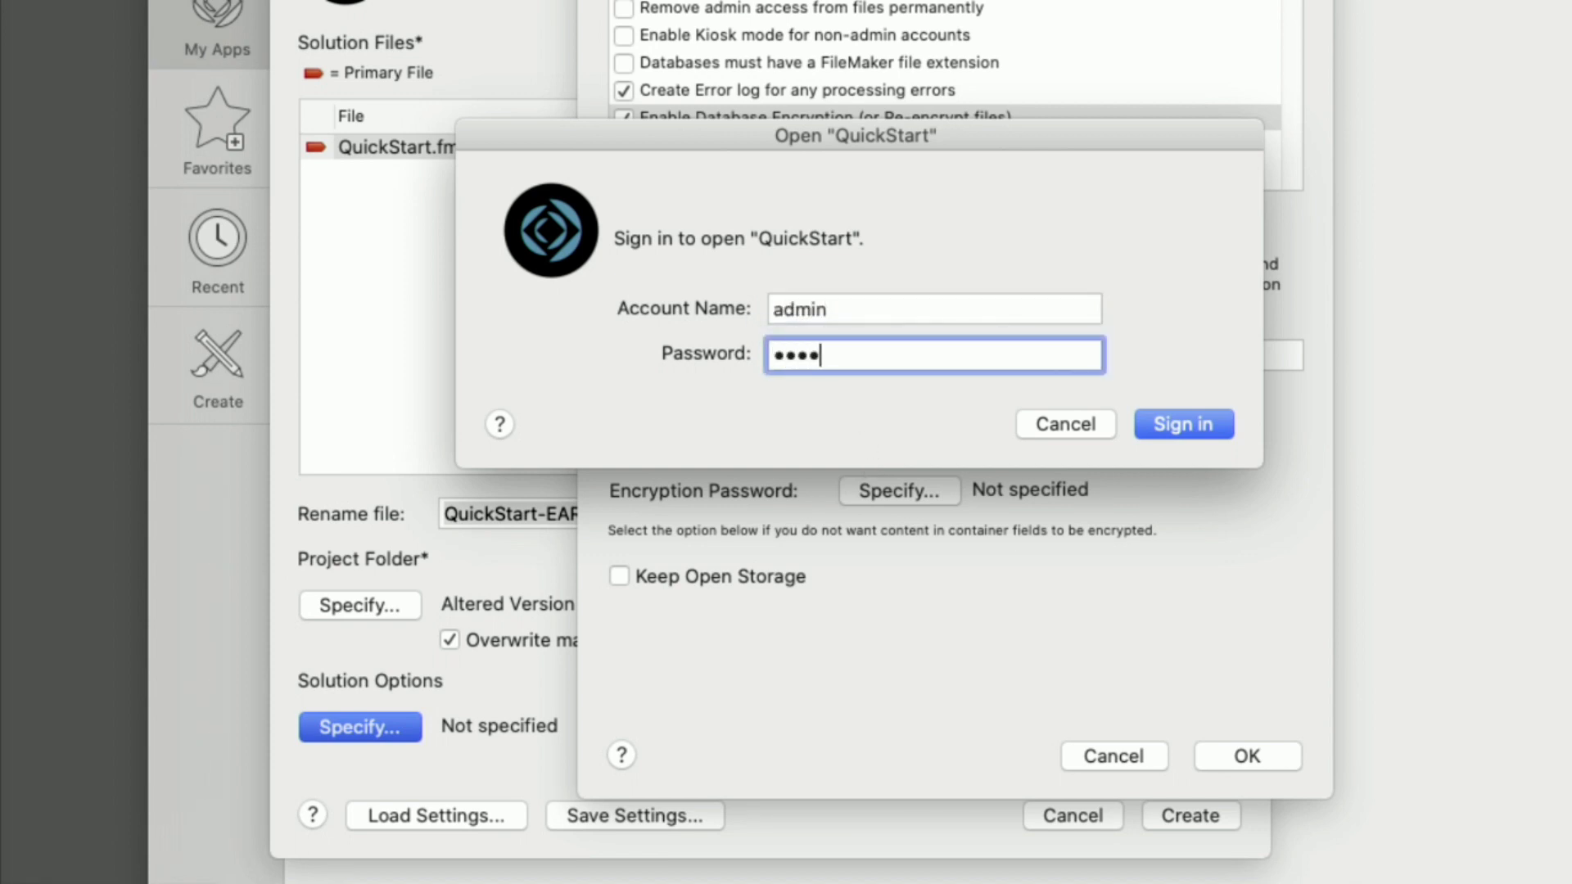
pyautogui.press('Return')
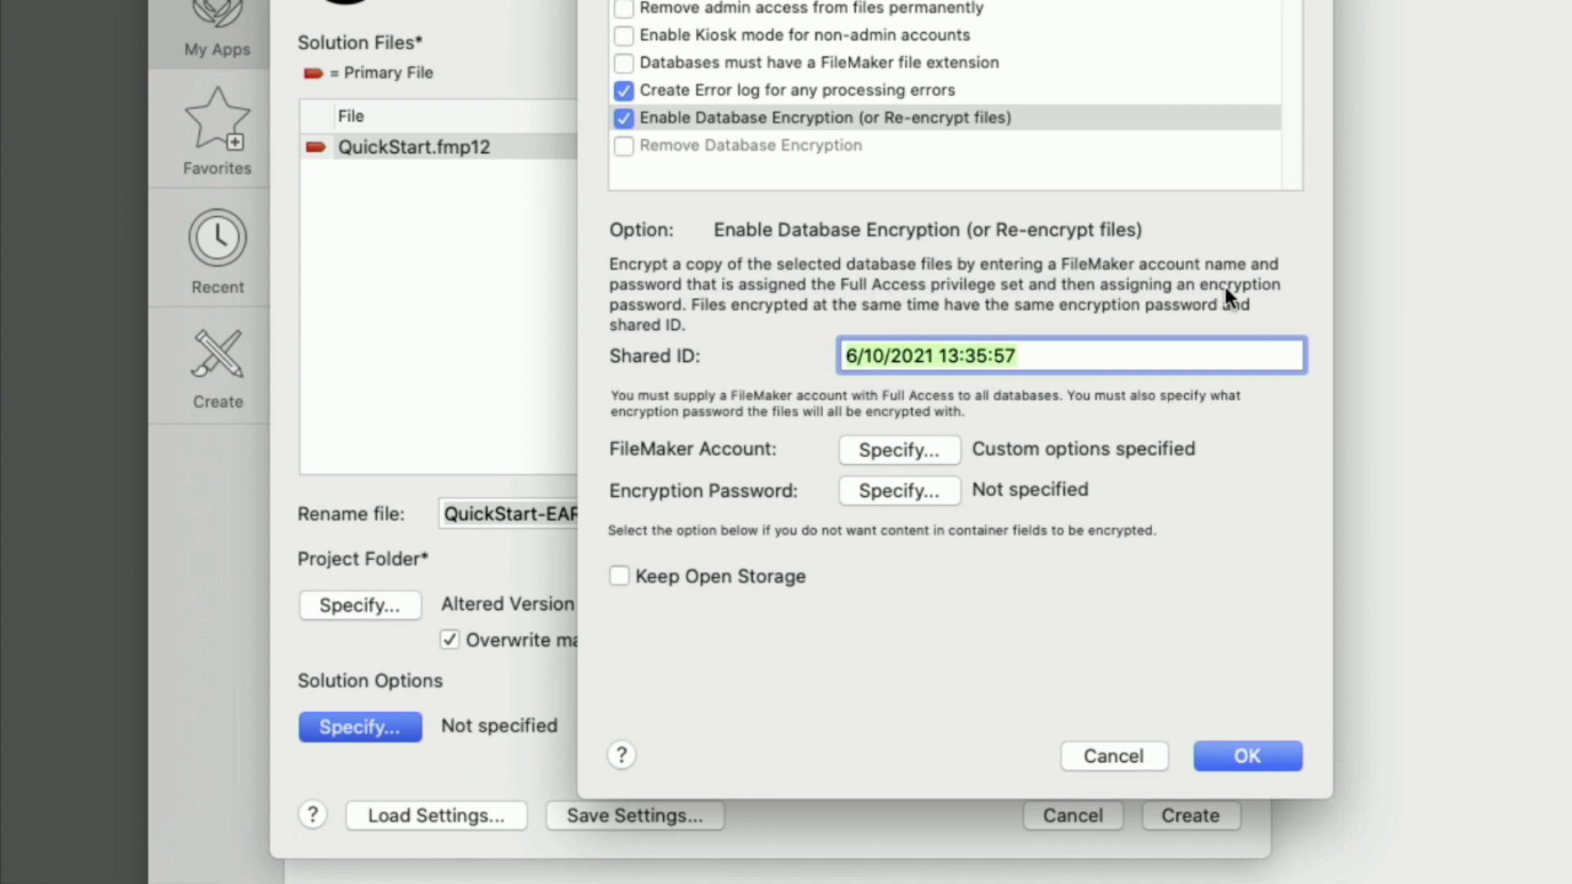
# Specify and confirm the database encryption password, with New Moderator as the password hint
pyautogui.click(894, 498)
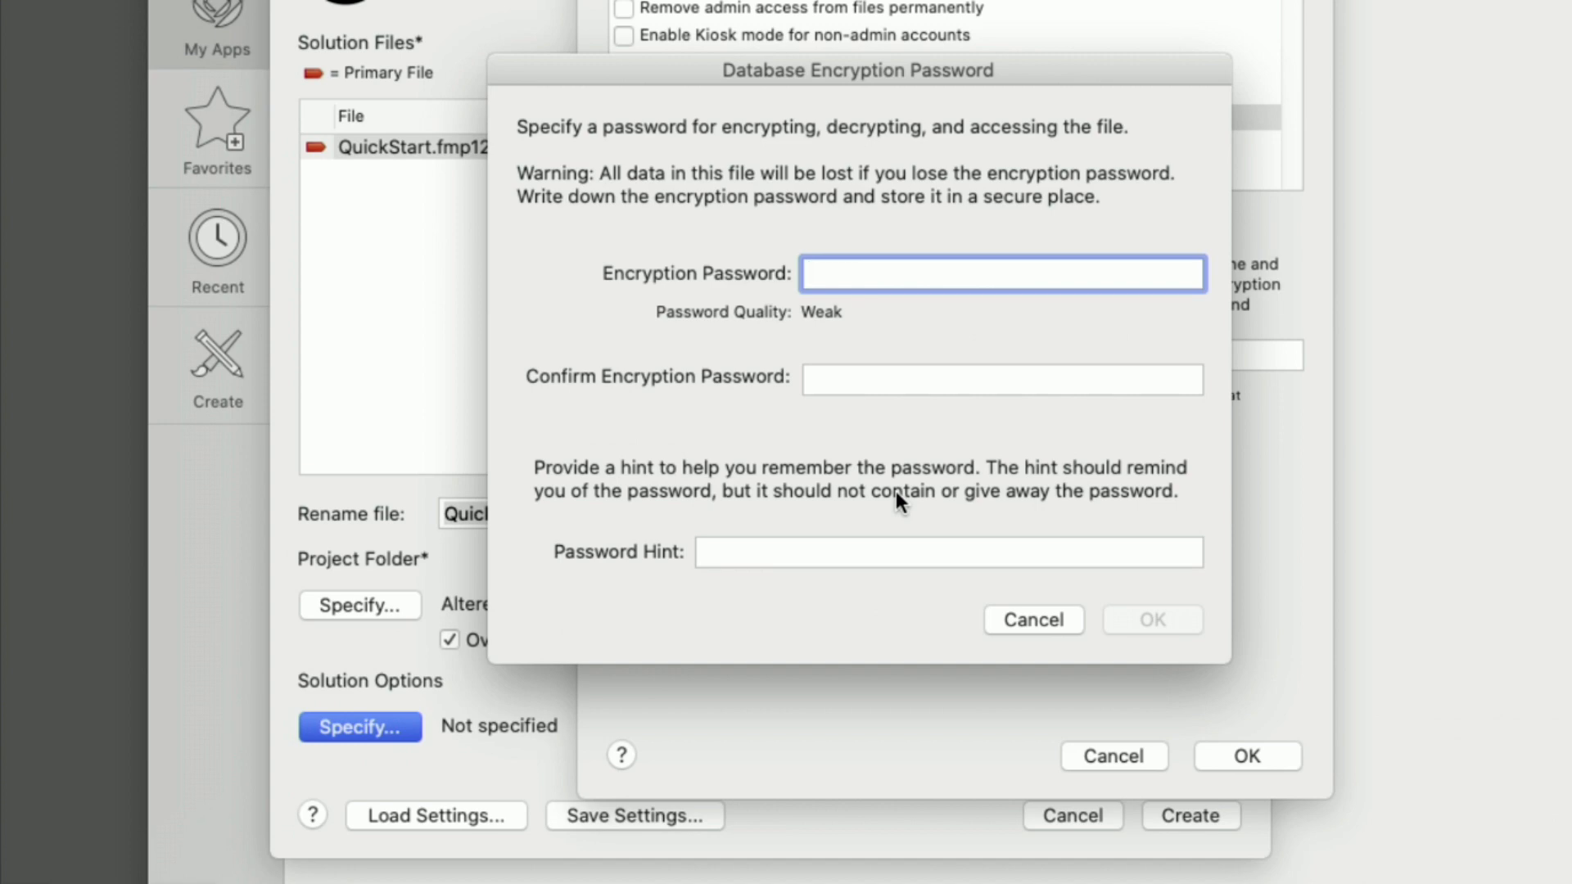
pyautogui.write('•••••')
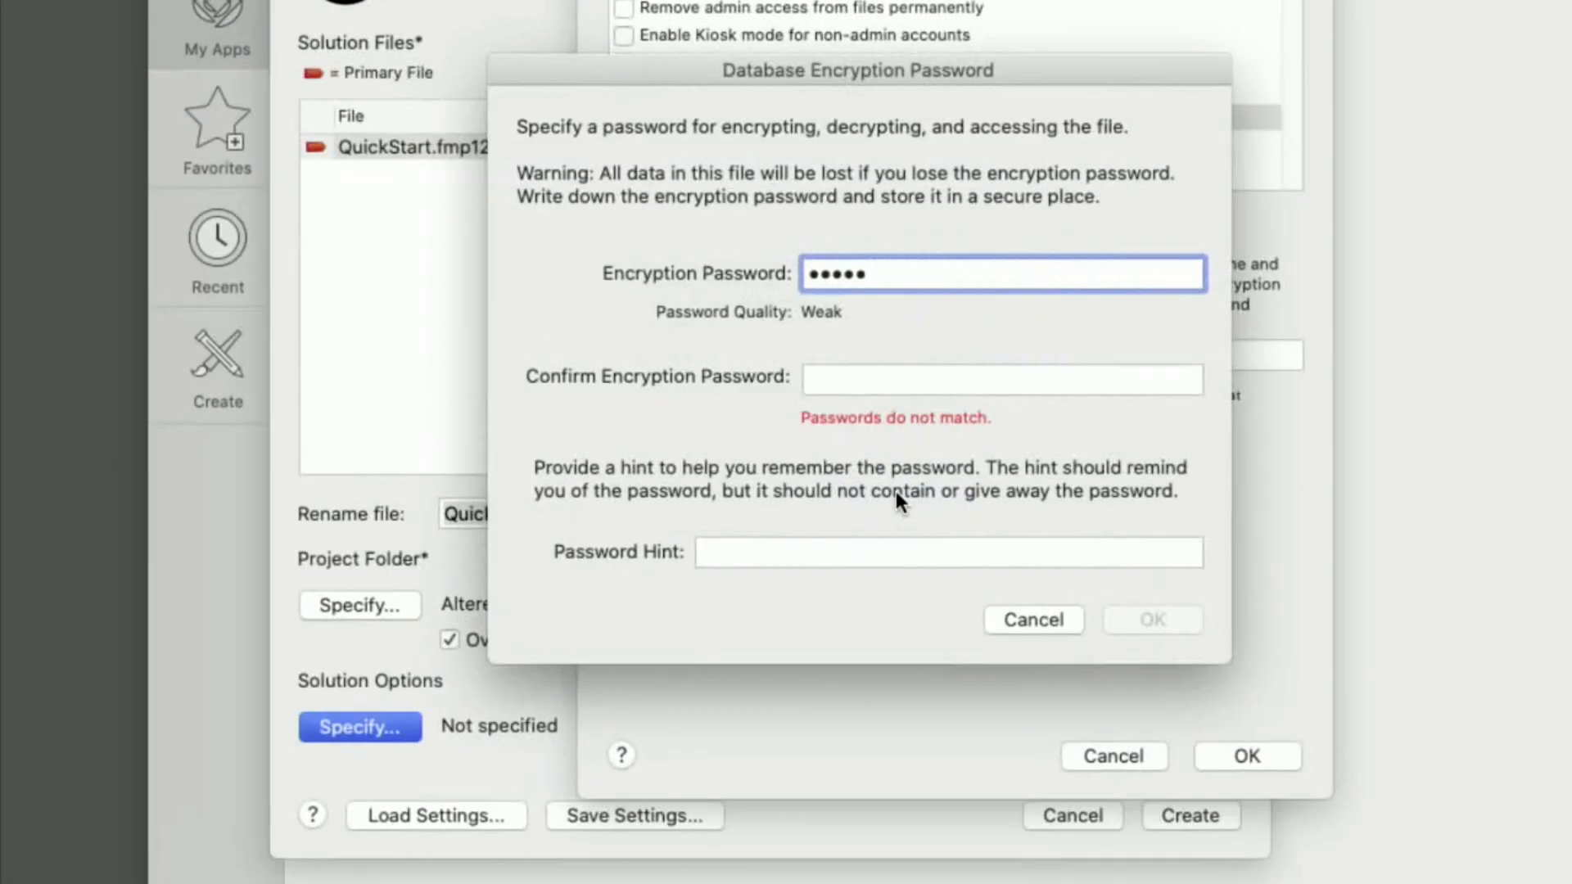
pyautogui.write('•••••••••••')
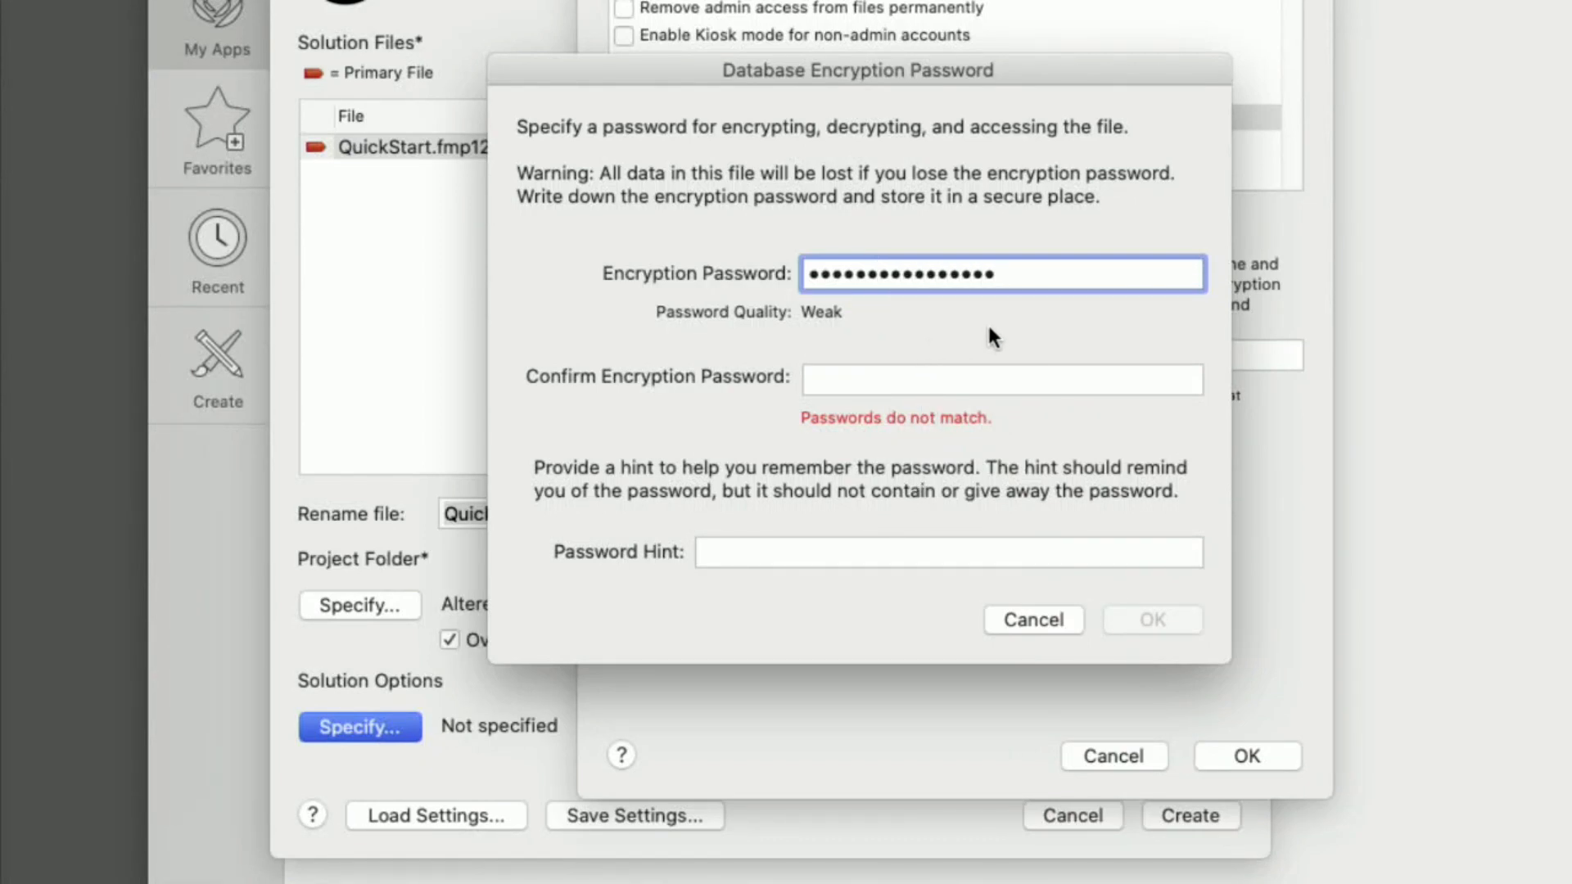
pyautogui.moveTo(1044, 287); pyautogui.dragTo(706, 277)
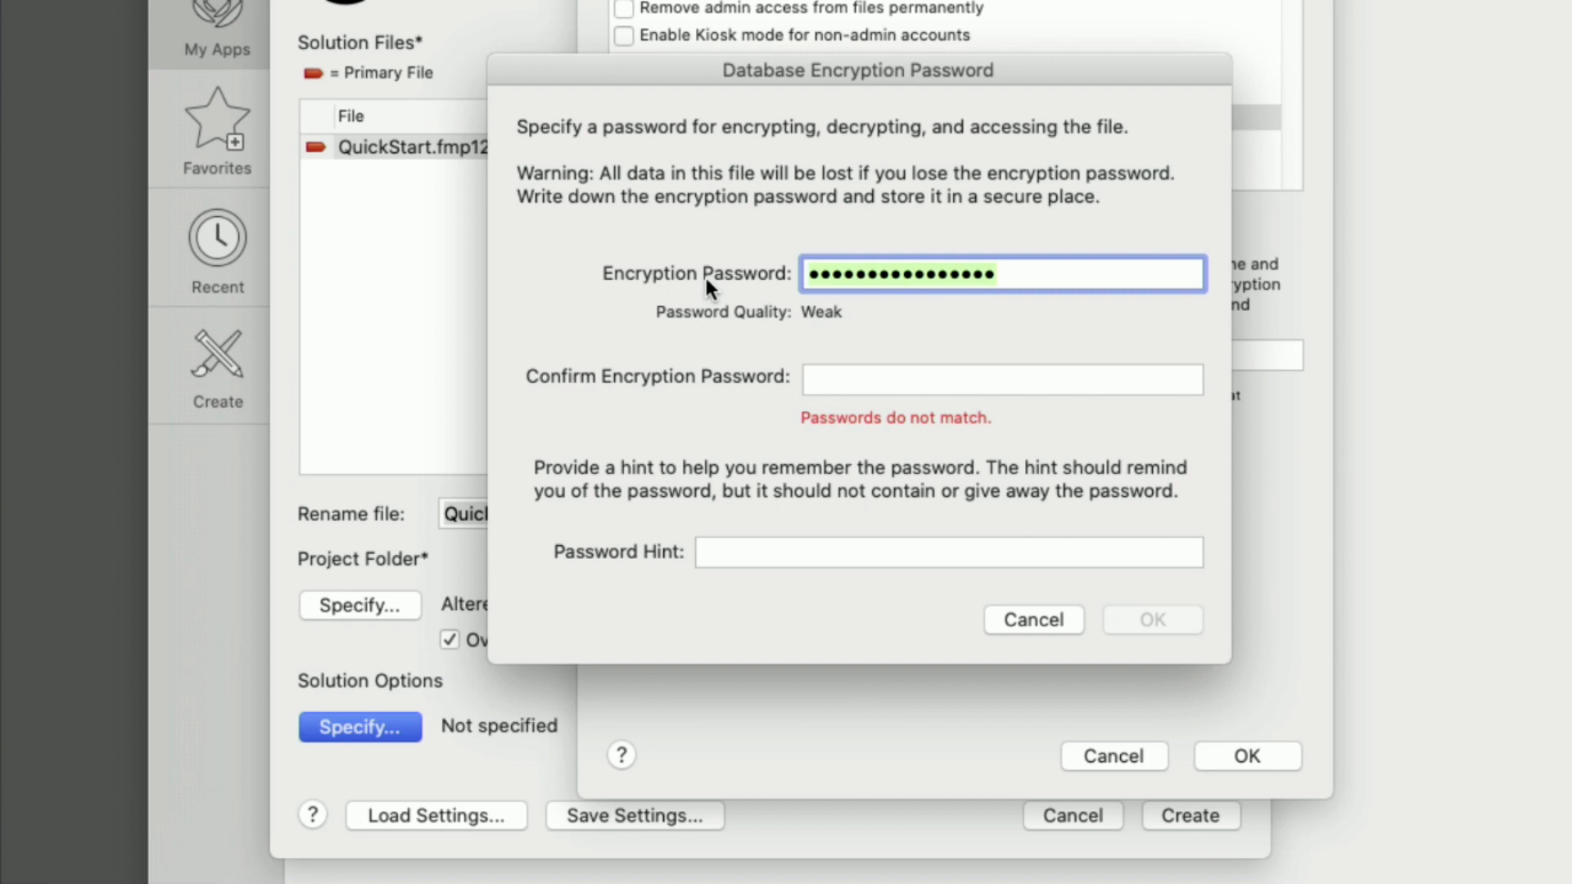
pyautogui.write('•')
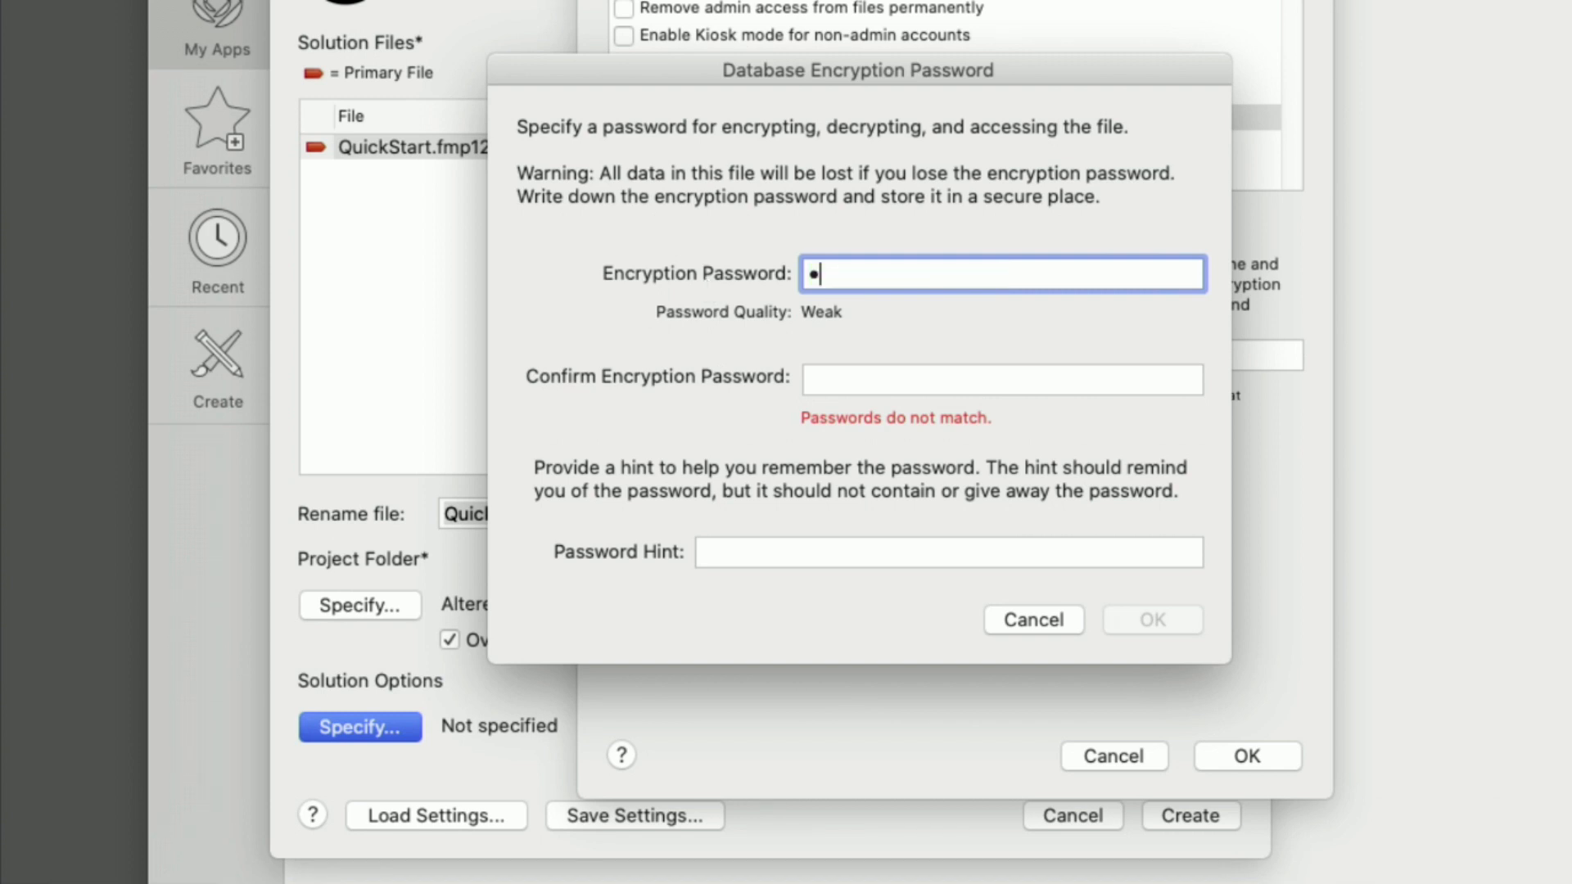
pyautogui.write('••')
pyautogui.press('Tab')
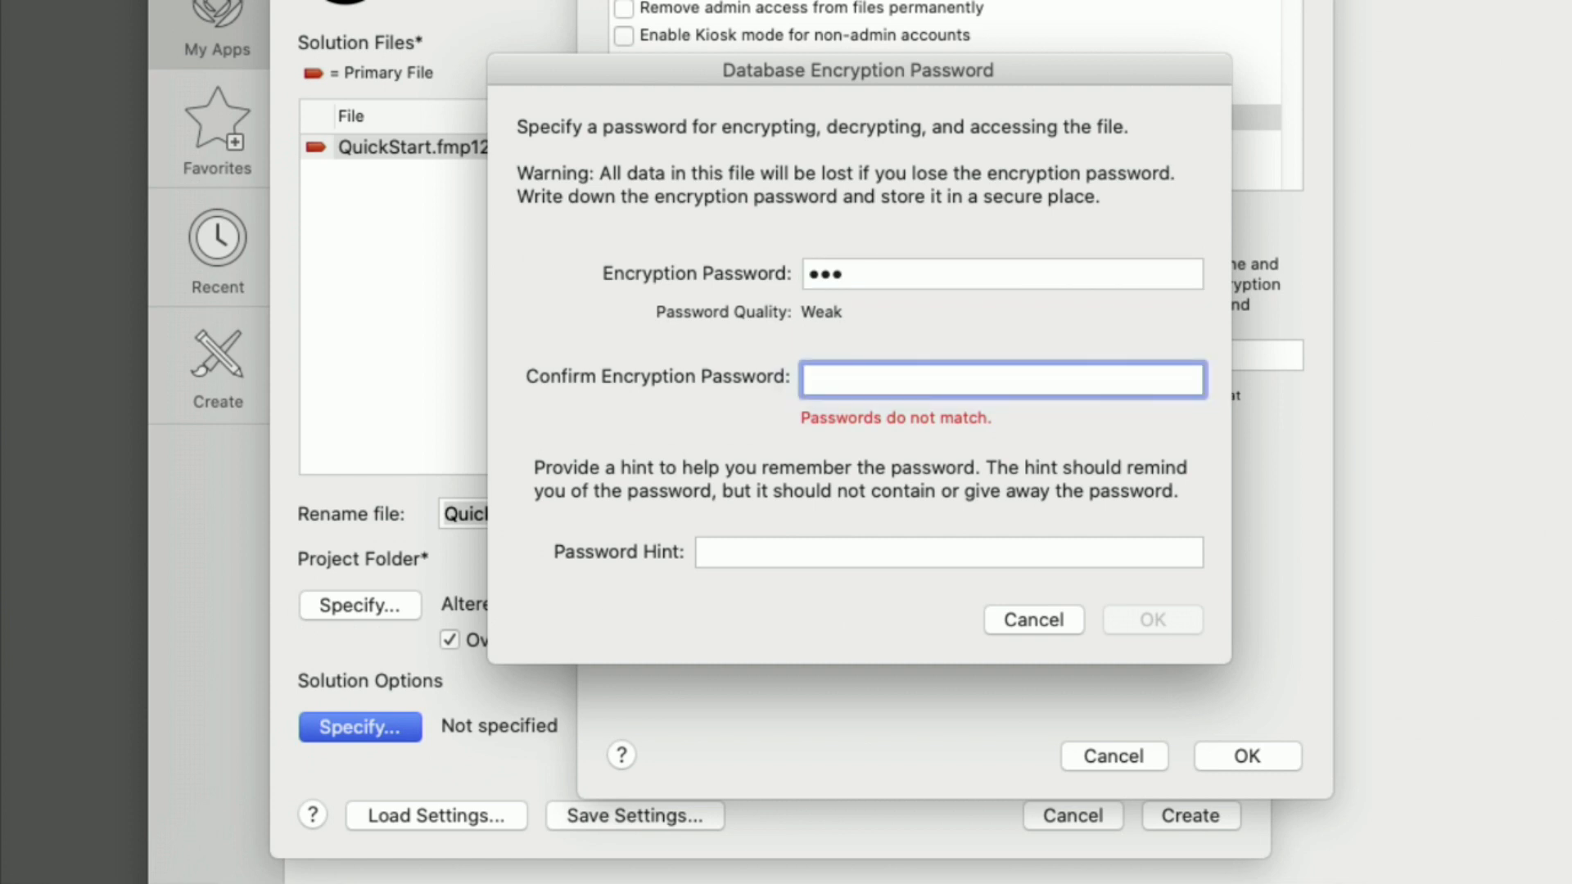
pyautogui.write('•••')
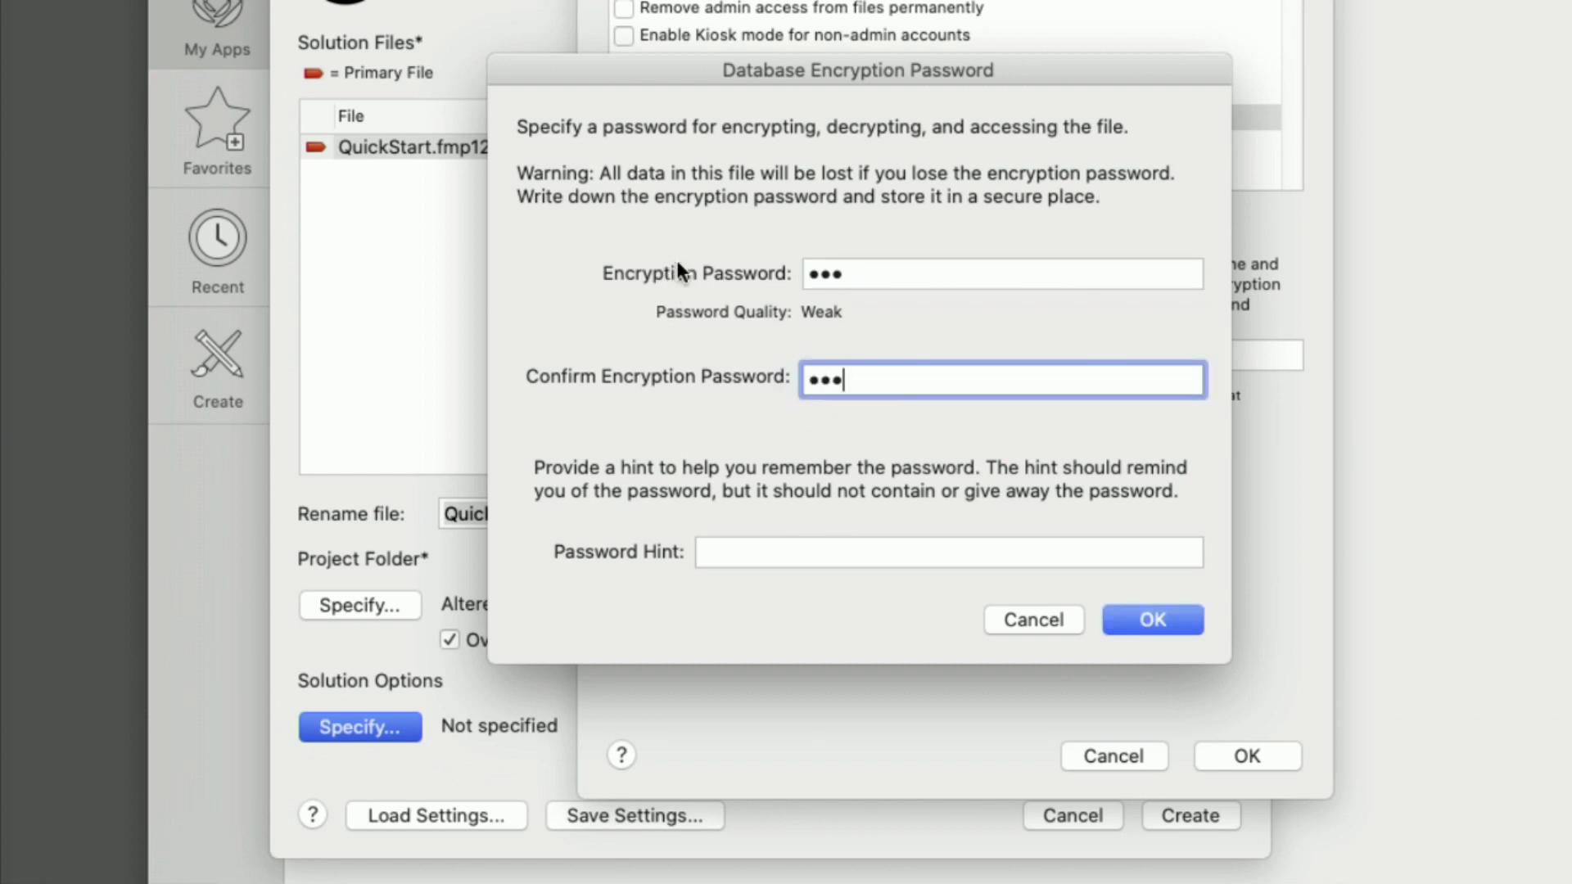
pyautogui.click(764, 550)
pyautogui.write('New Moderator')
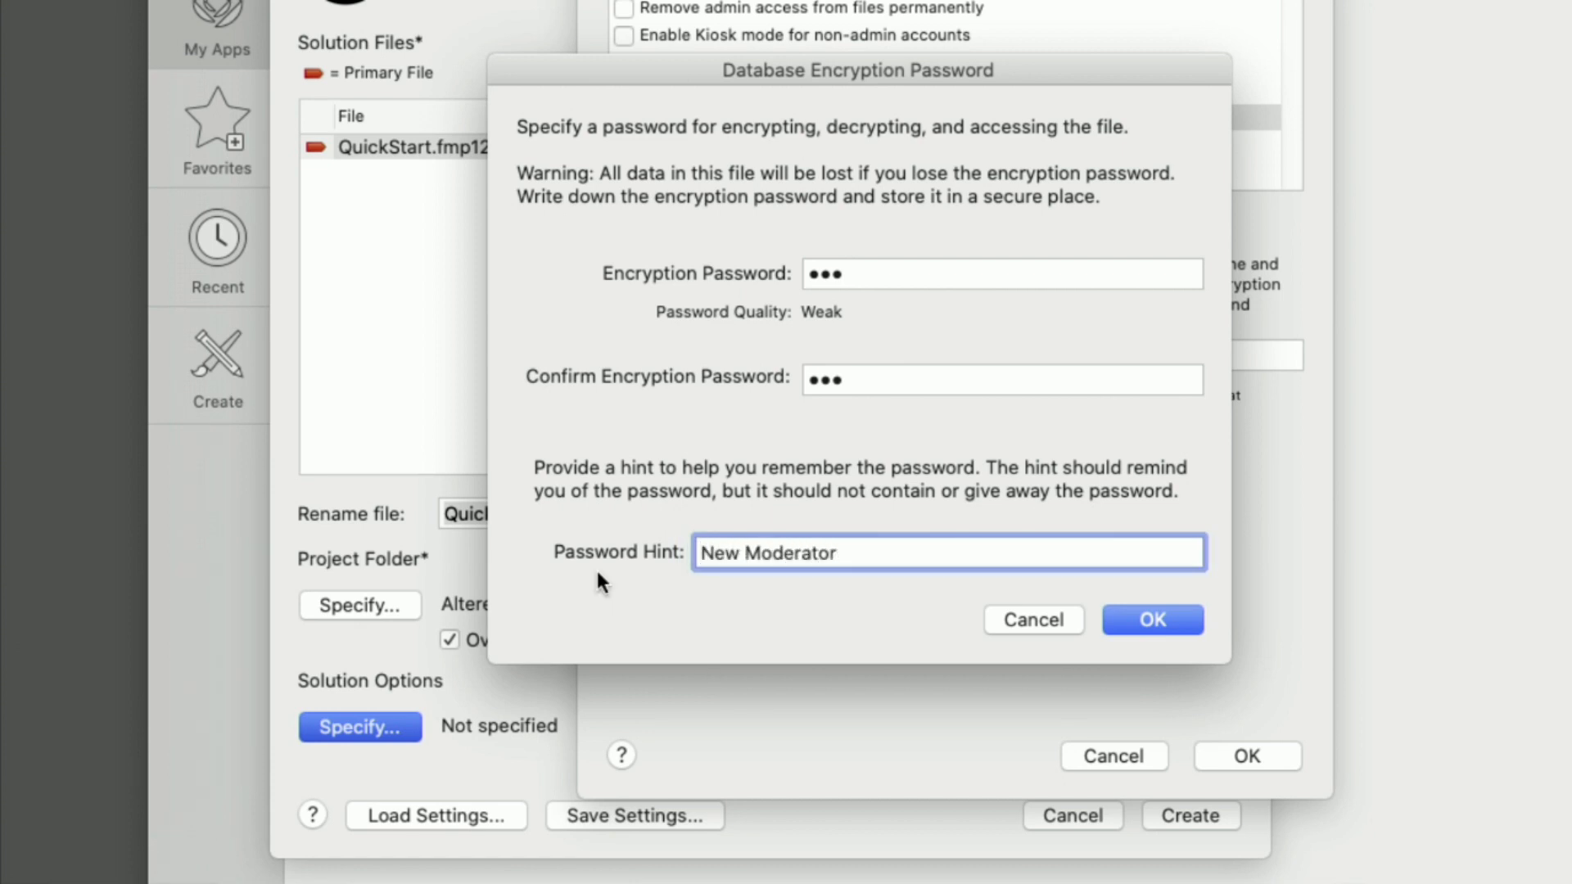
pyautogui.click(1151, 629)
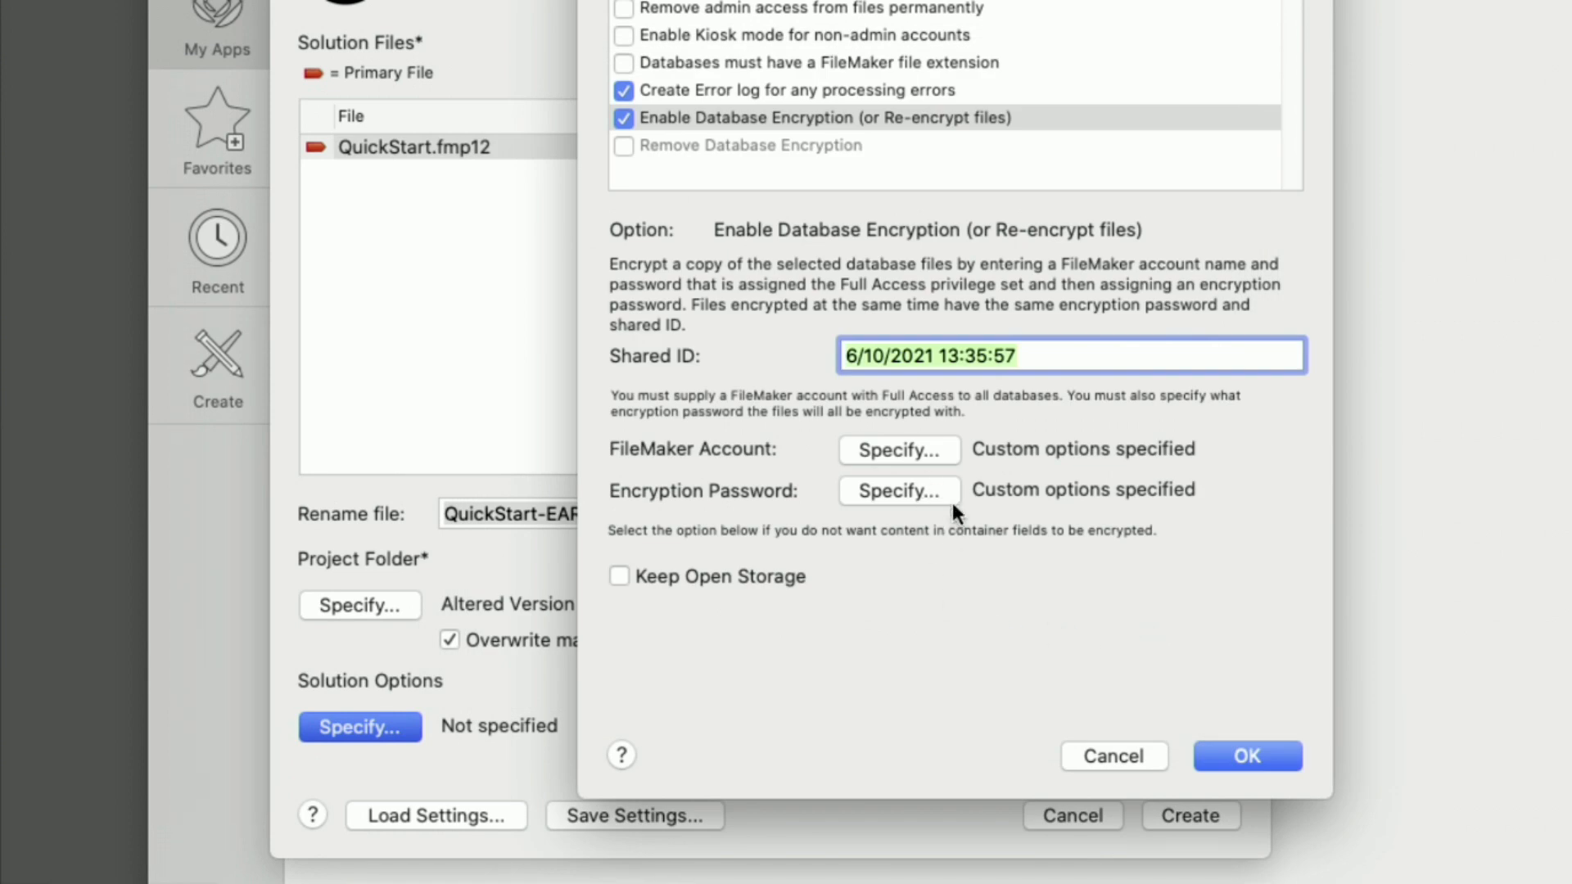
# Accept the solution options, create the encrypted QuickStart-EAR copy and close the My Apps window
pyautogui.click(1256, 742)
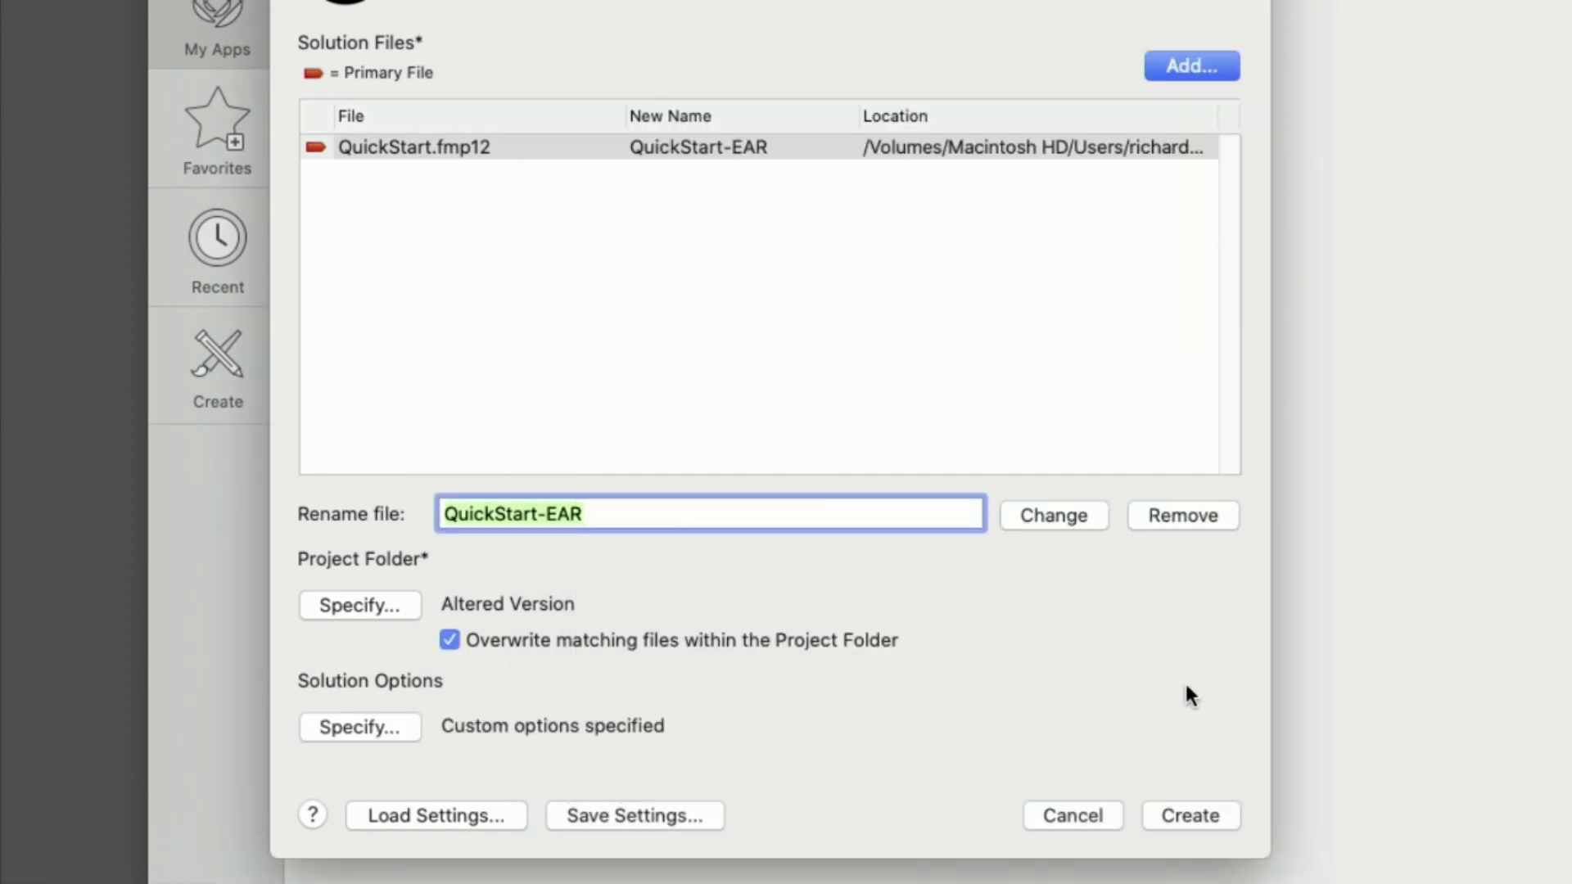
pyautogui.click(1208, 815)
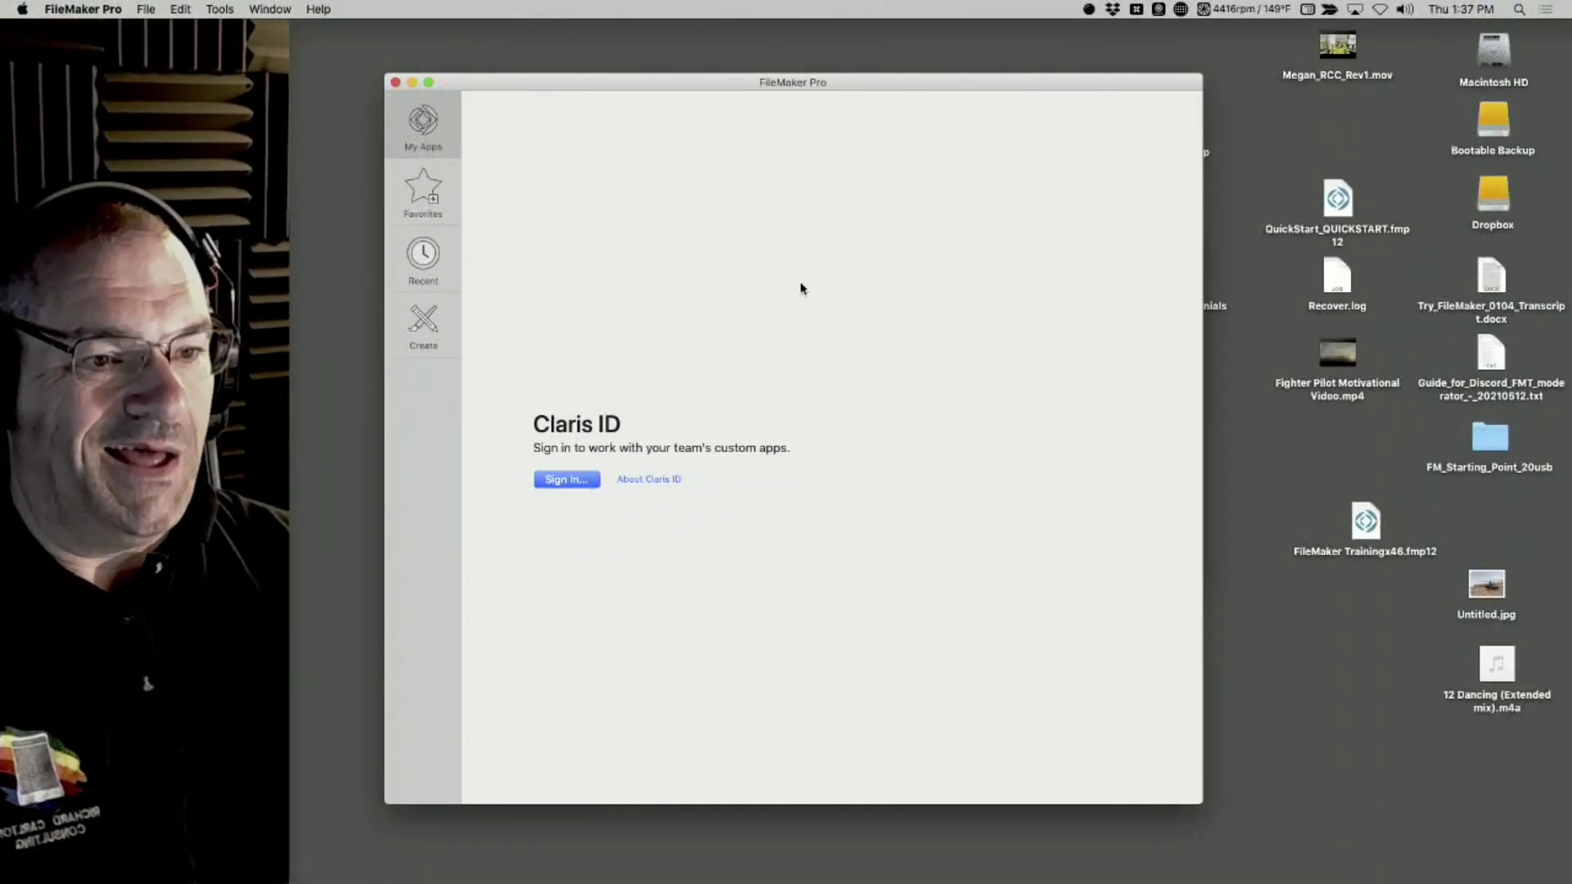
pyautogui.press('super+w')
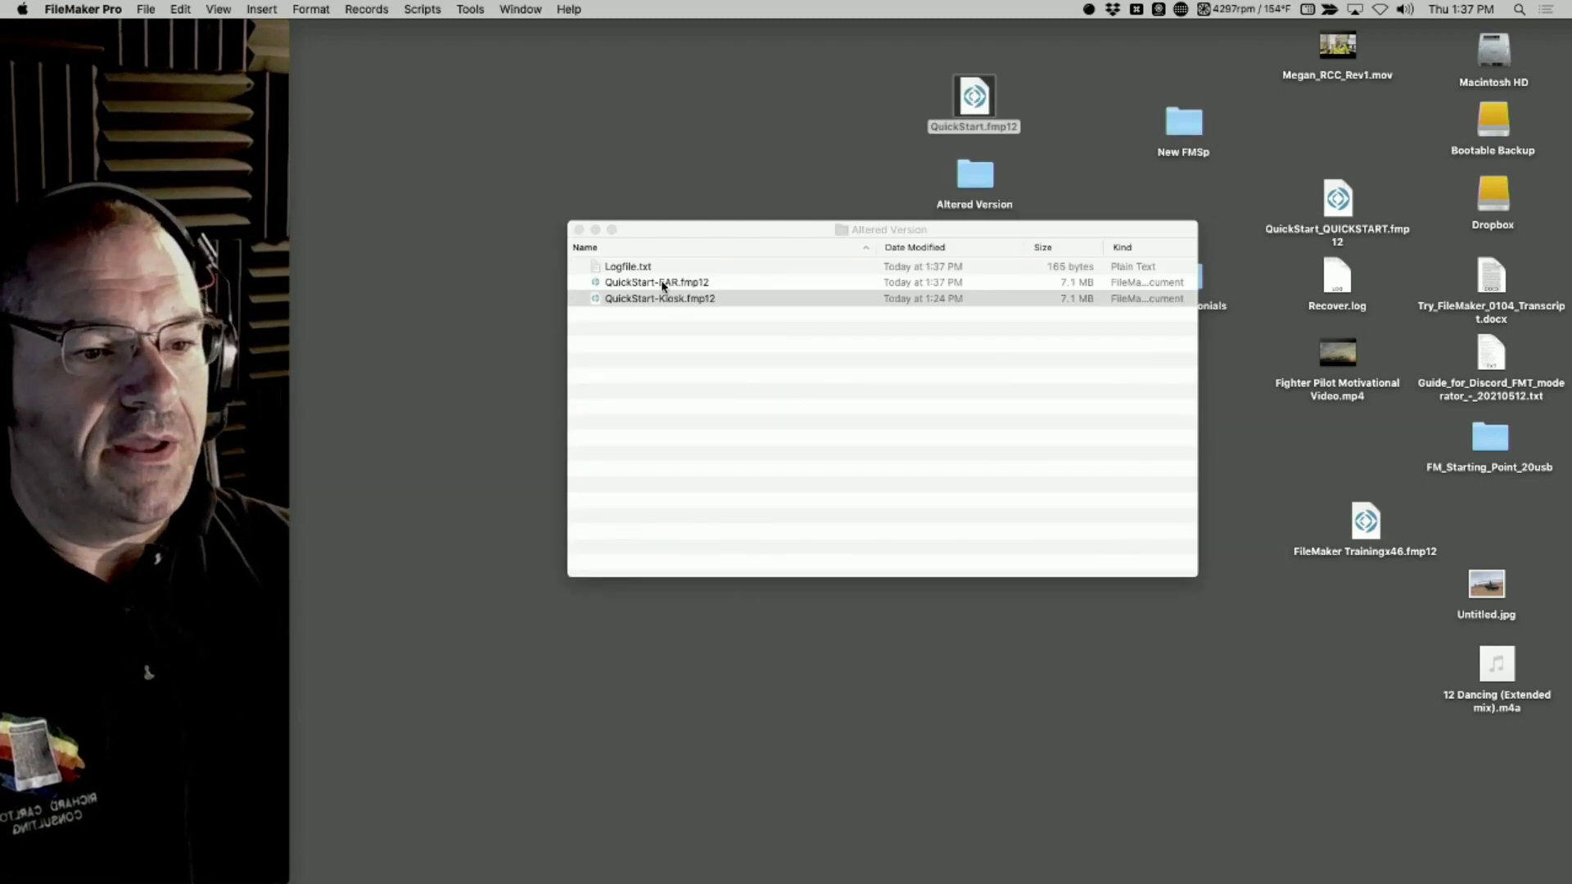
# Open QuickStart-EAR.fmp12 from the Altered Version folder
pyautogui.click(663, 301)
pyautogui.click(631, 282)
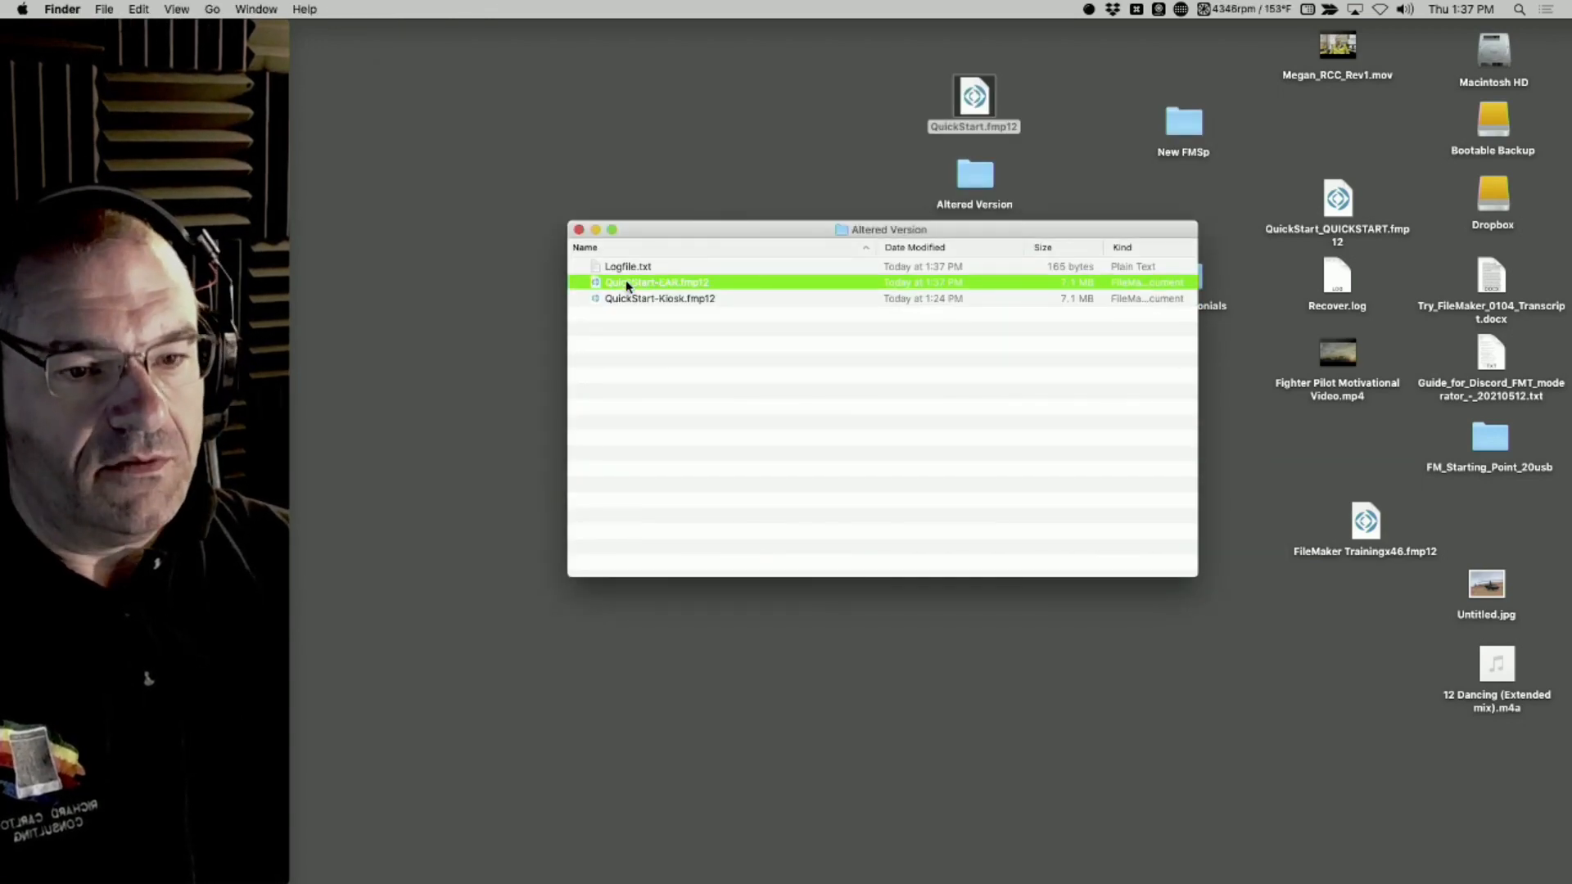
pyautogui.doubleClick(626, 283)
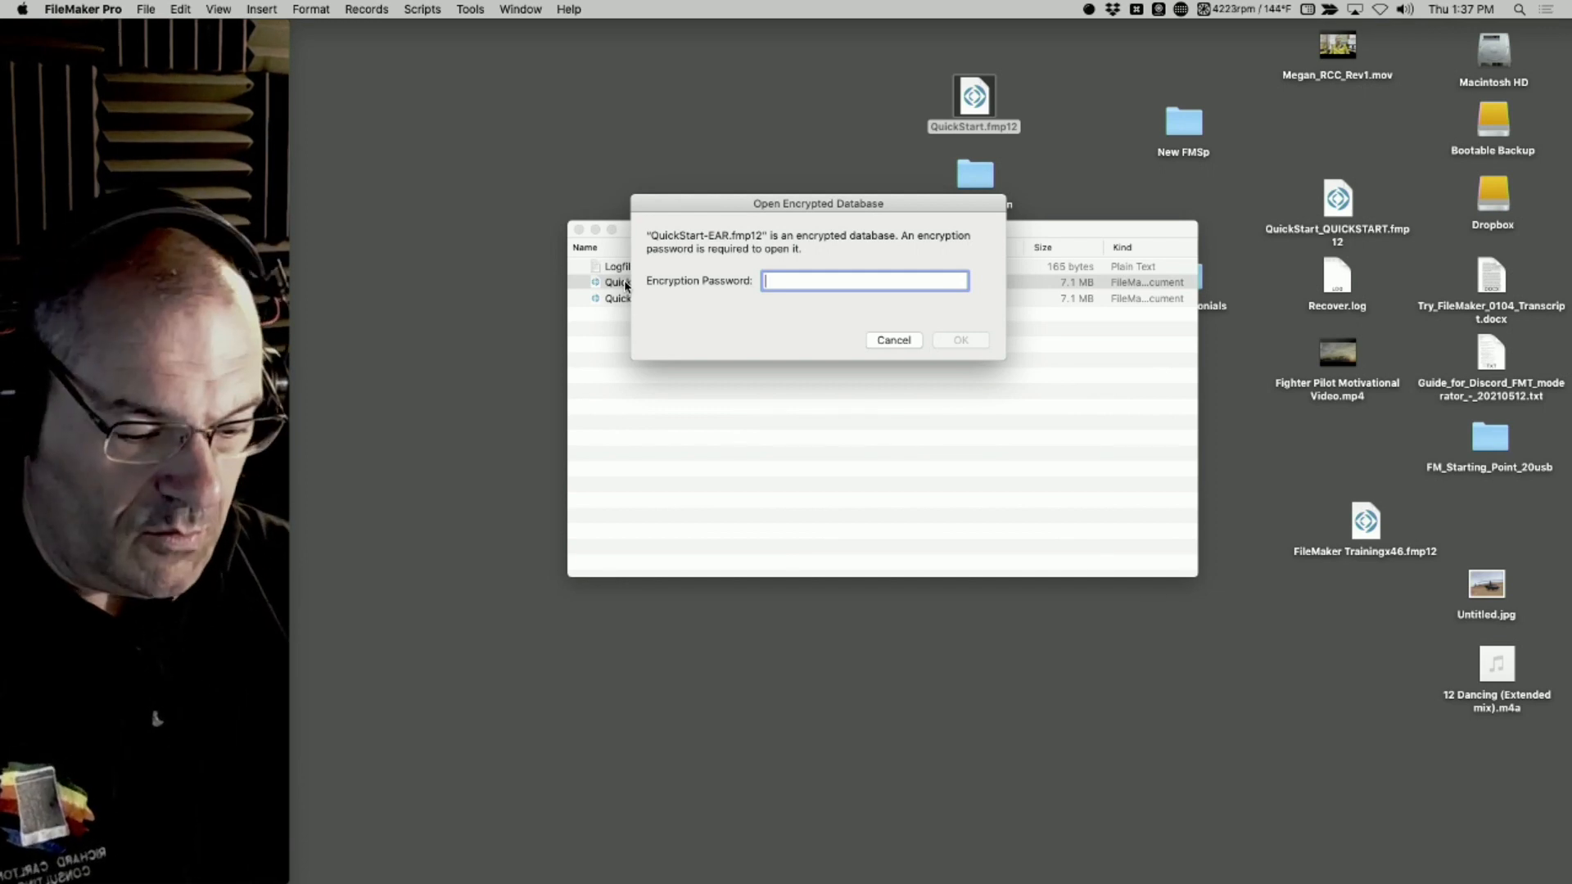
# Try to unlock the encrypted QuickStart-EAR database by entering an encryption password
pyautogui.write('a')
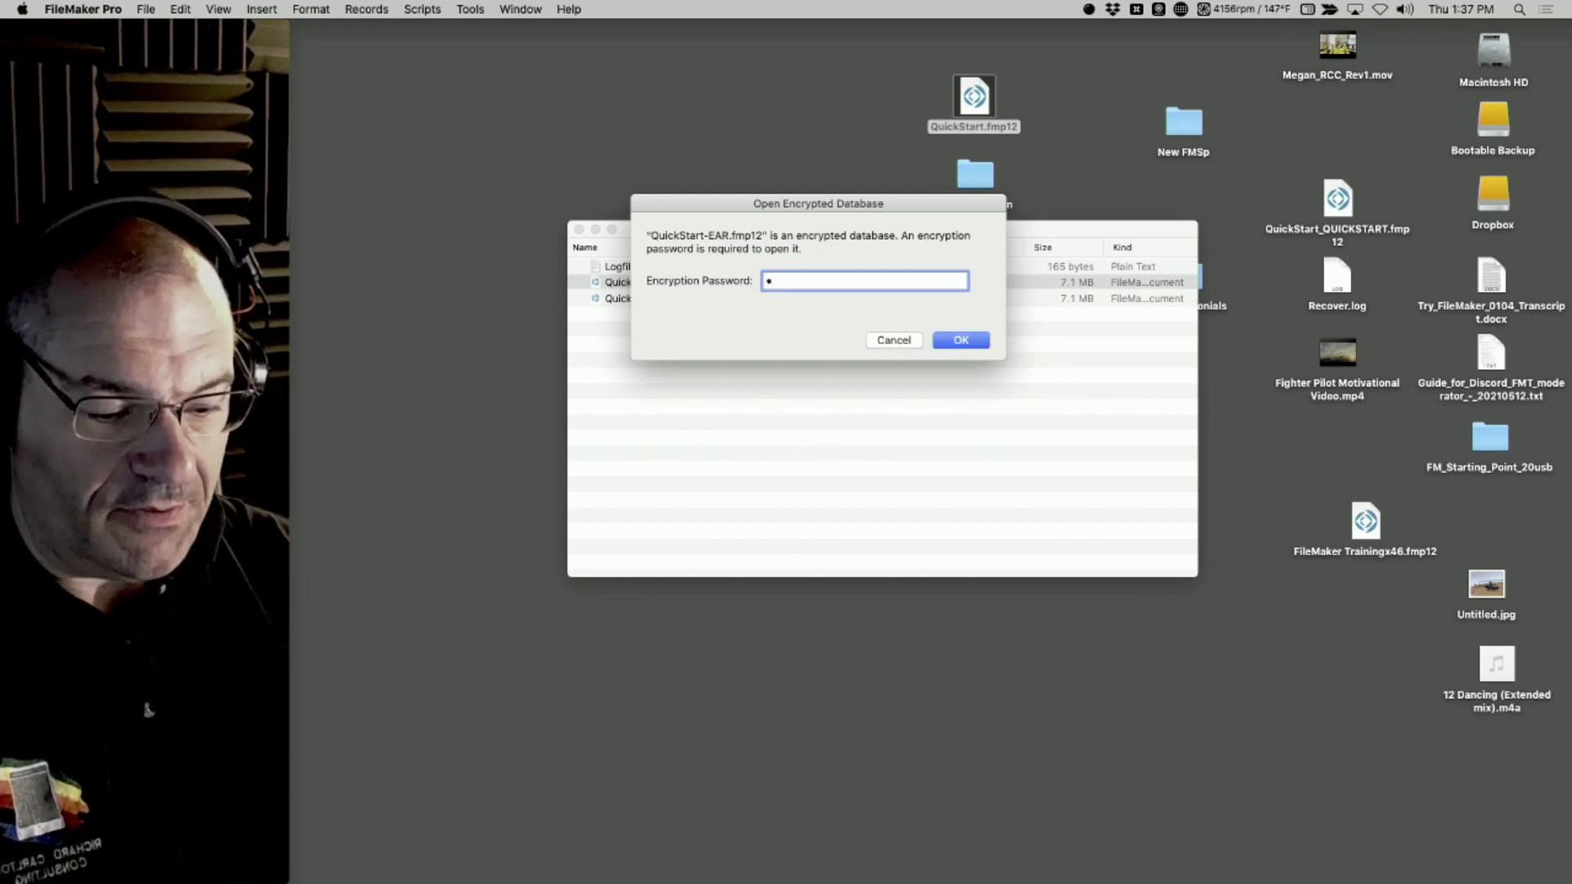
pyautogui.write('••')
pyautogui.press('BackSpace')
pyautogui.write('••')
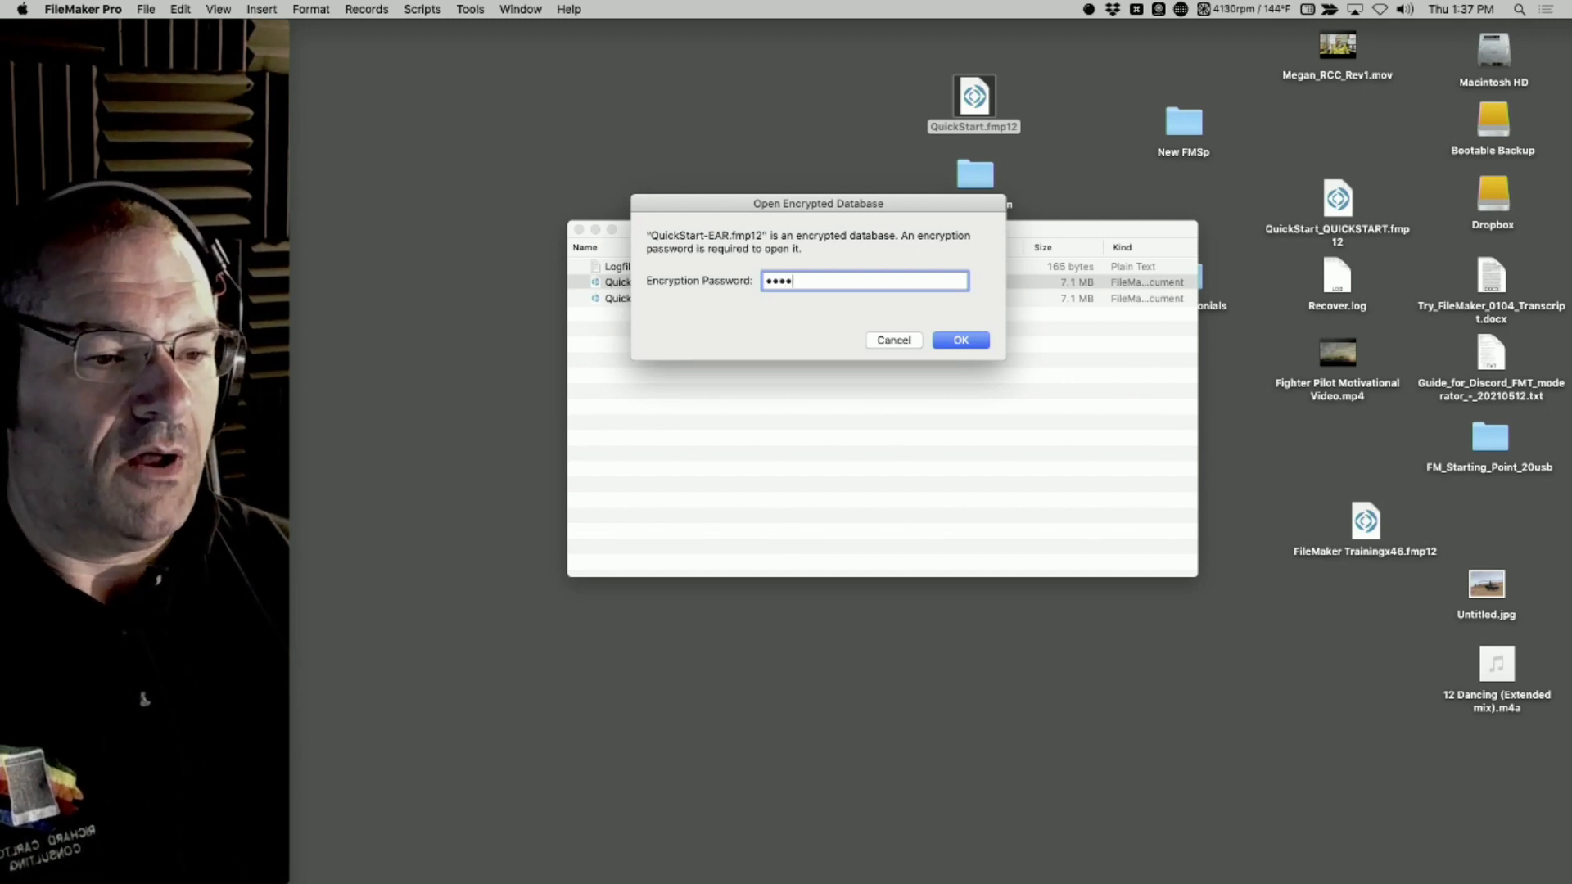
pyautogui.press('Return')
pyautogui.write('•••')
pyautogui.press('Return')
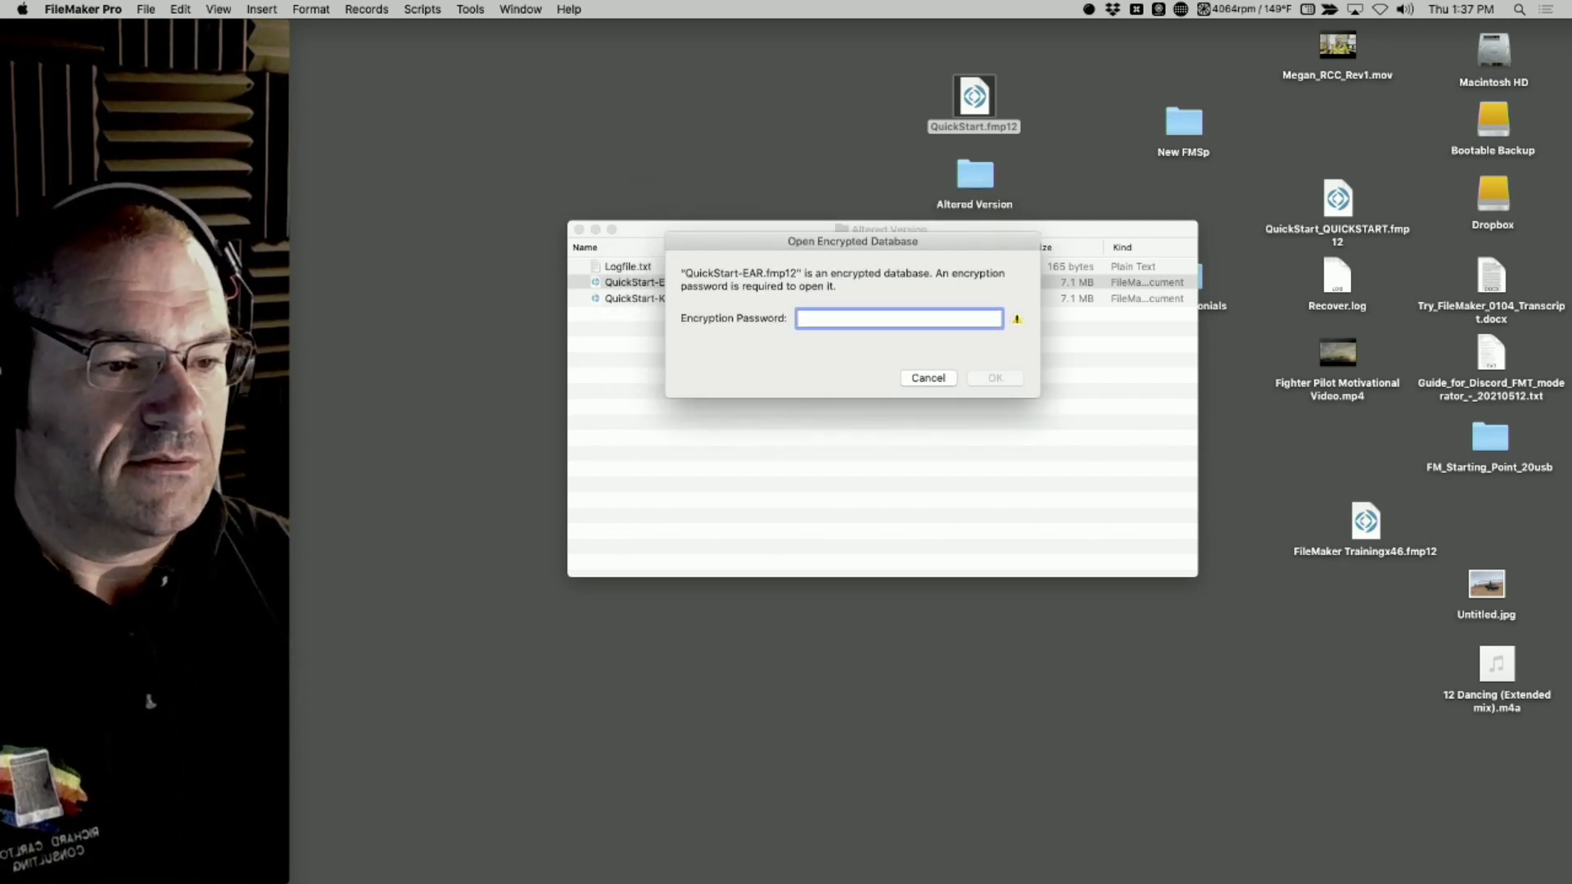
pyautogui.write('•••')
pyautogui.press('Return')
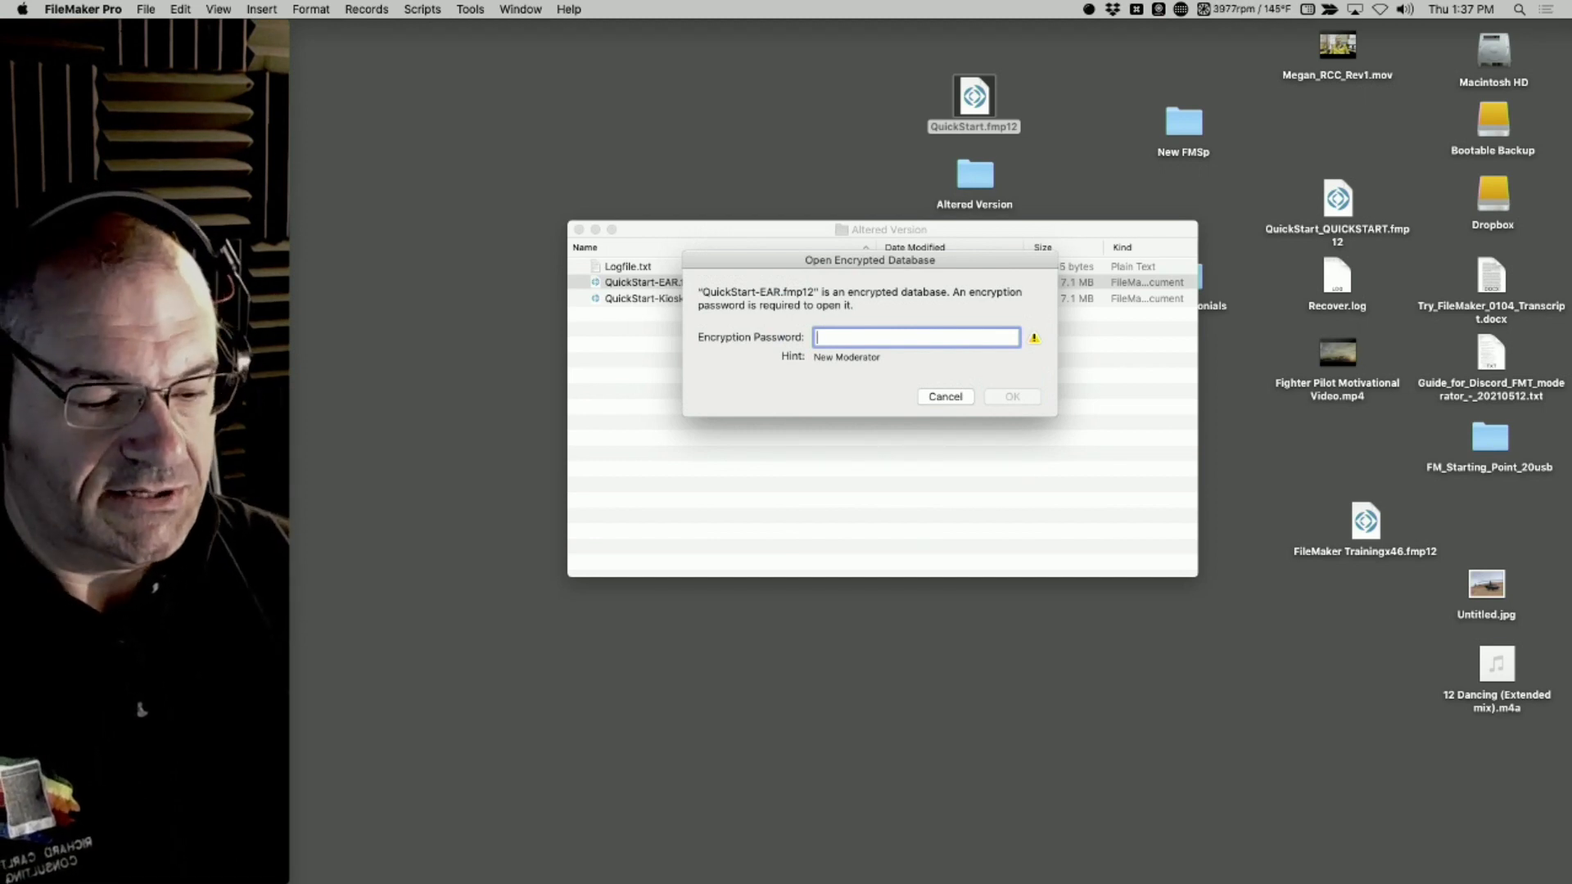
# Unlock QuickStart-EAR with its encryption password and sign in with the admin account name and password
pyautogui.write('•••')
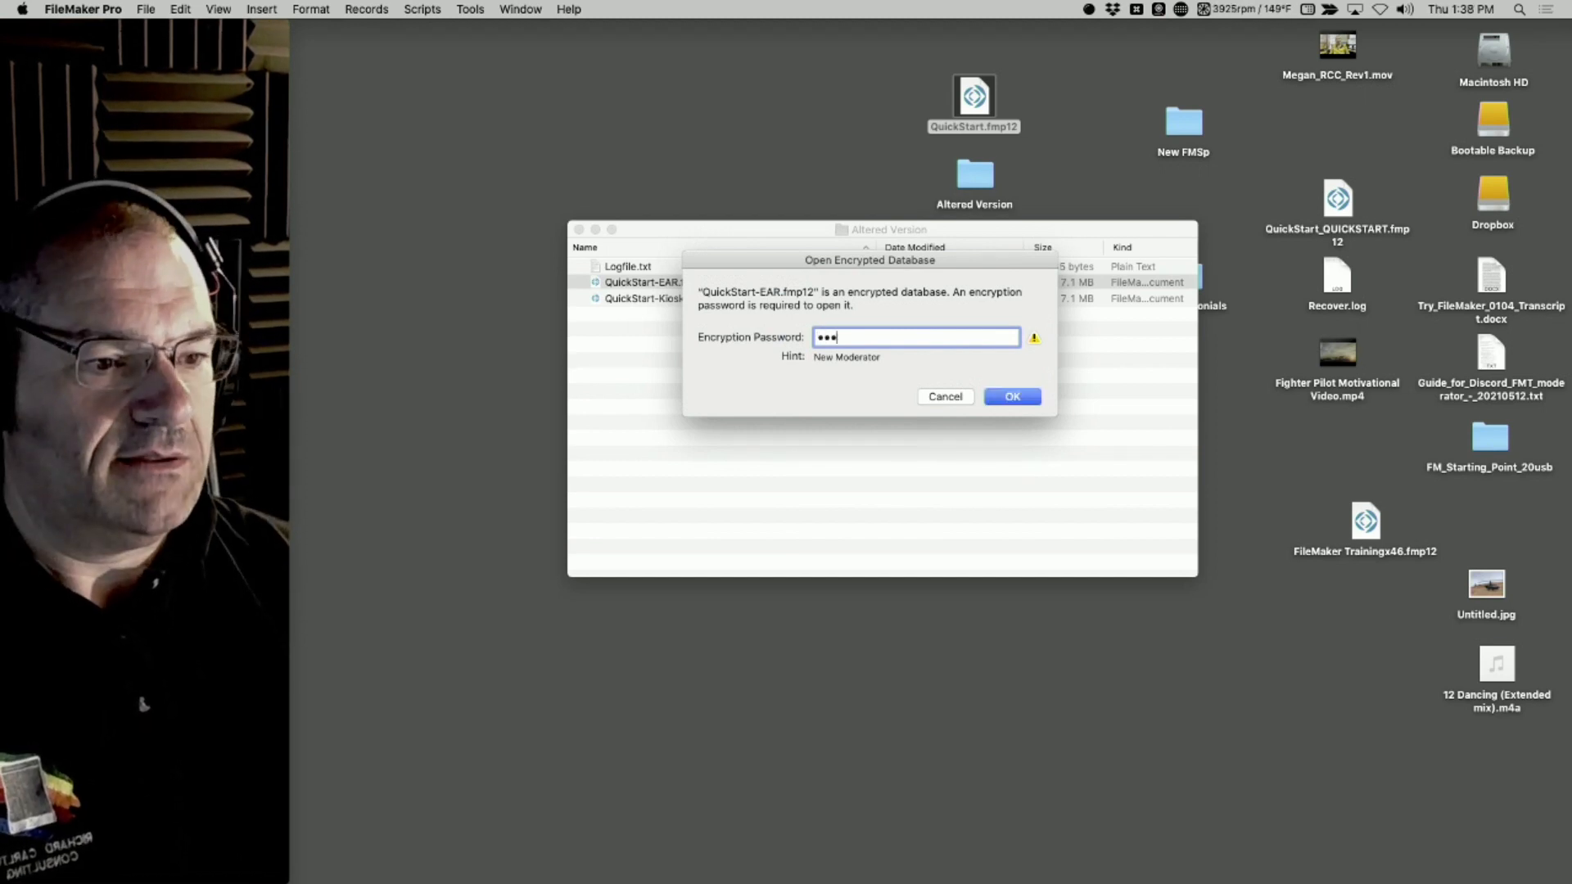
pyautogui.click(1013, 399)
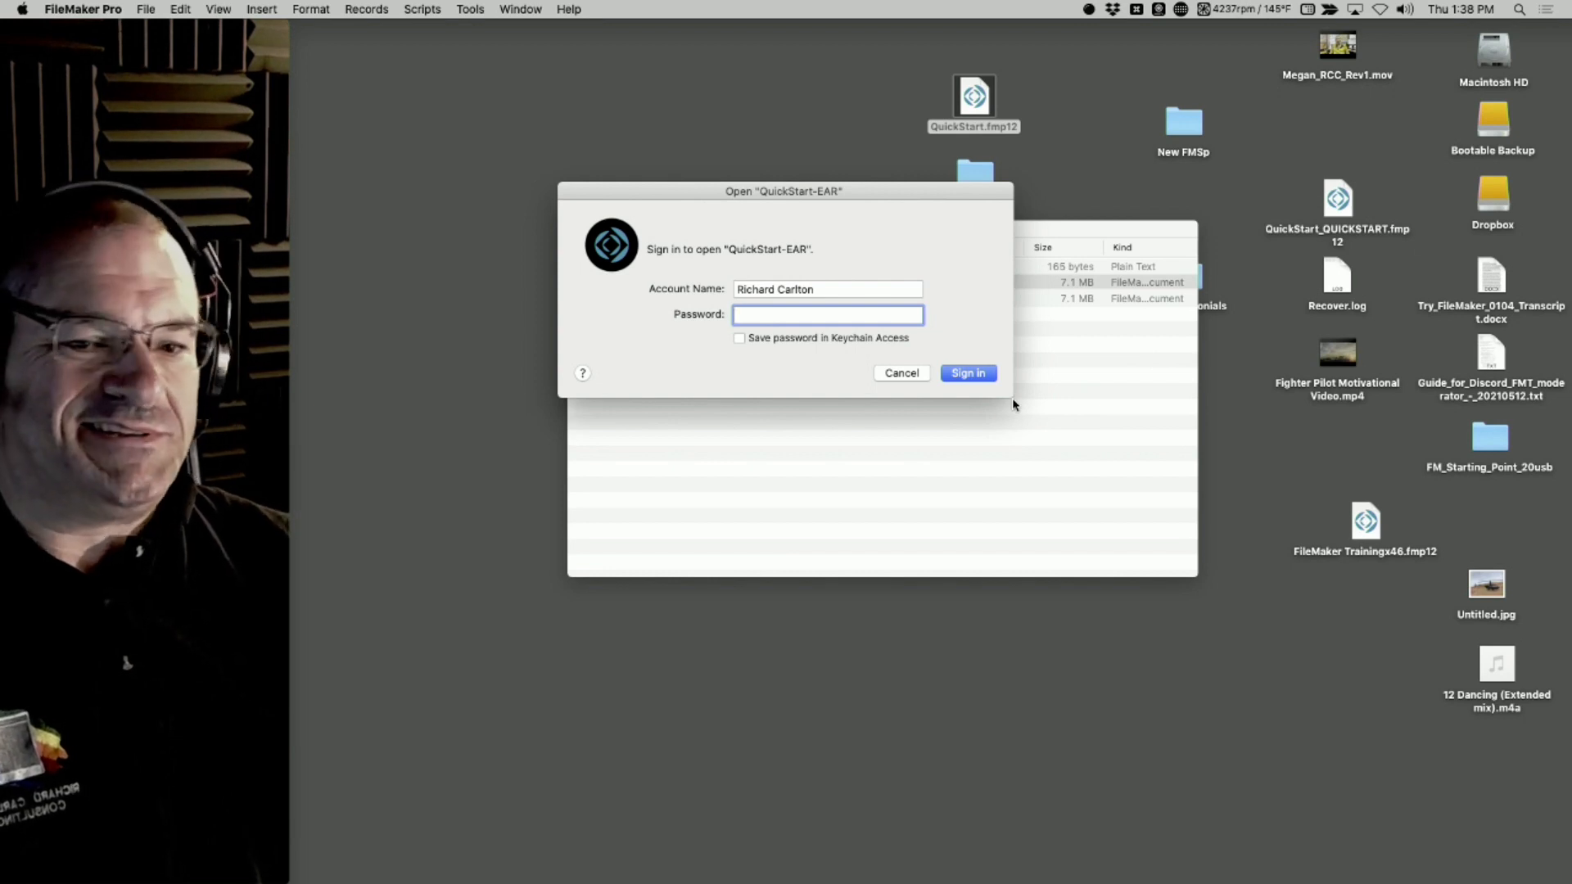
pyautogui.hotkey('shift', 'Tab')
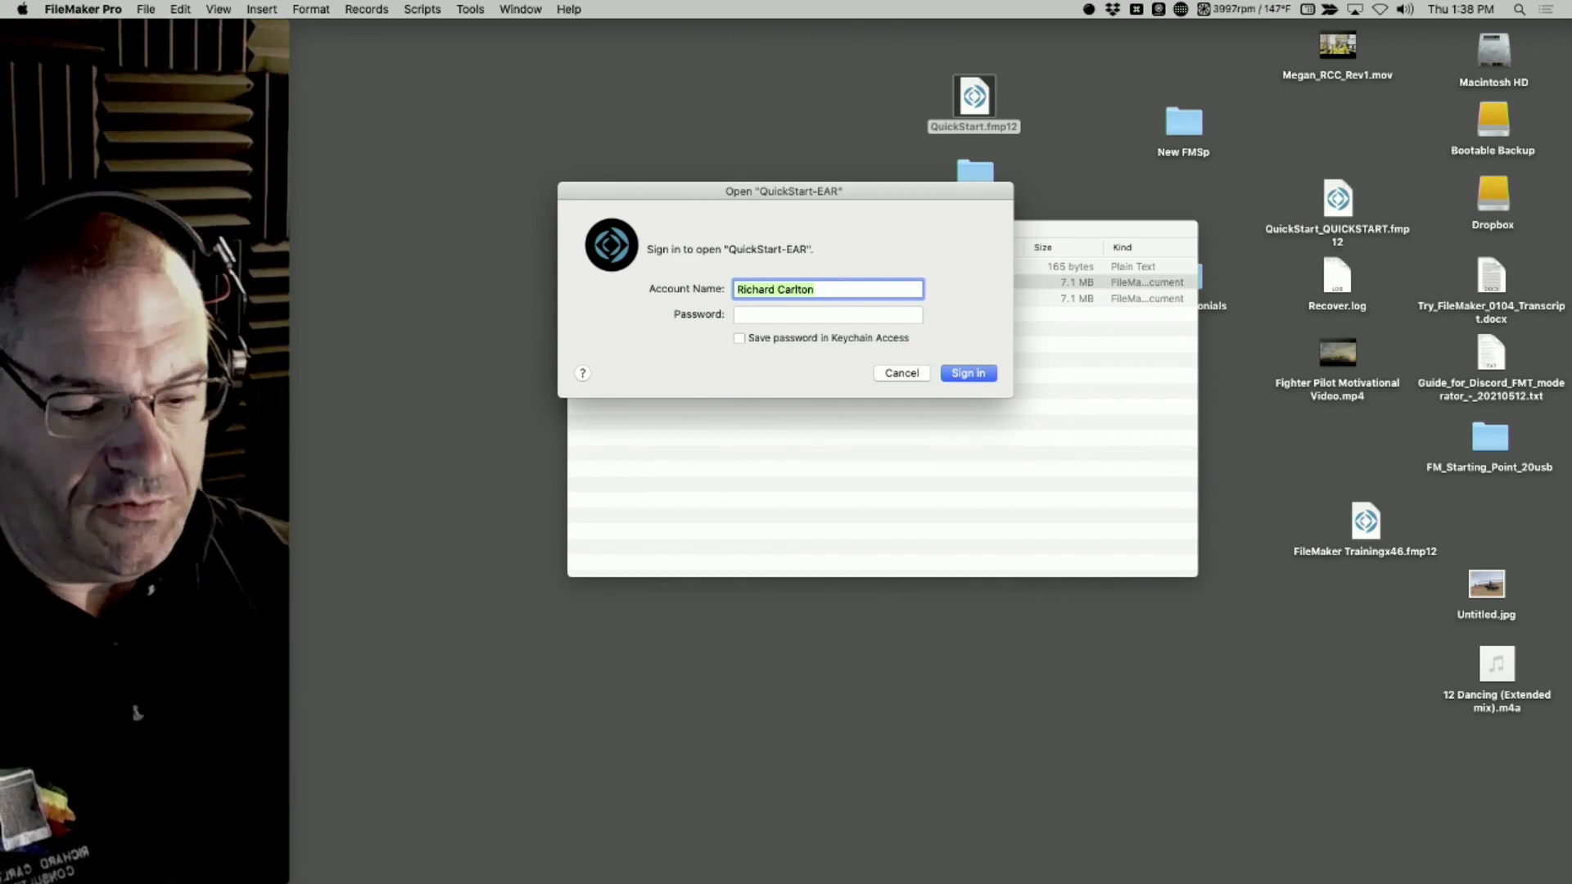
pyautogui.write('admin')
pyautogui.press('Tab')
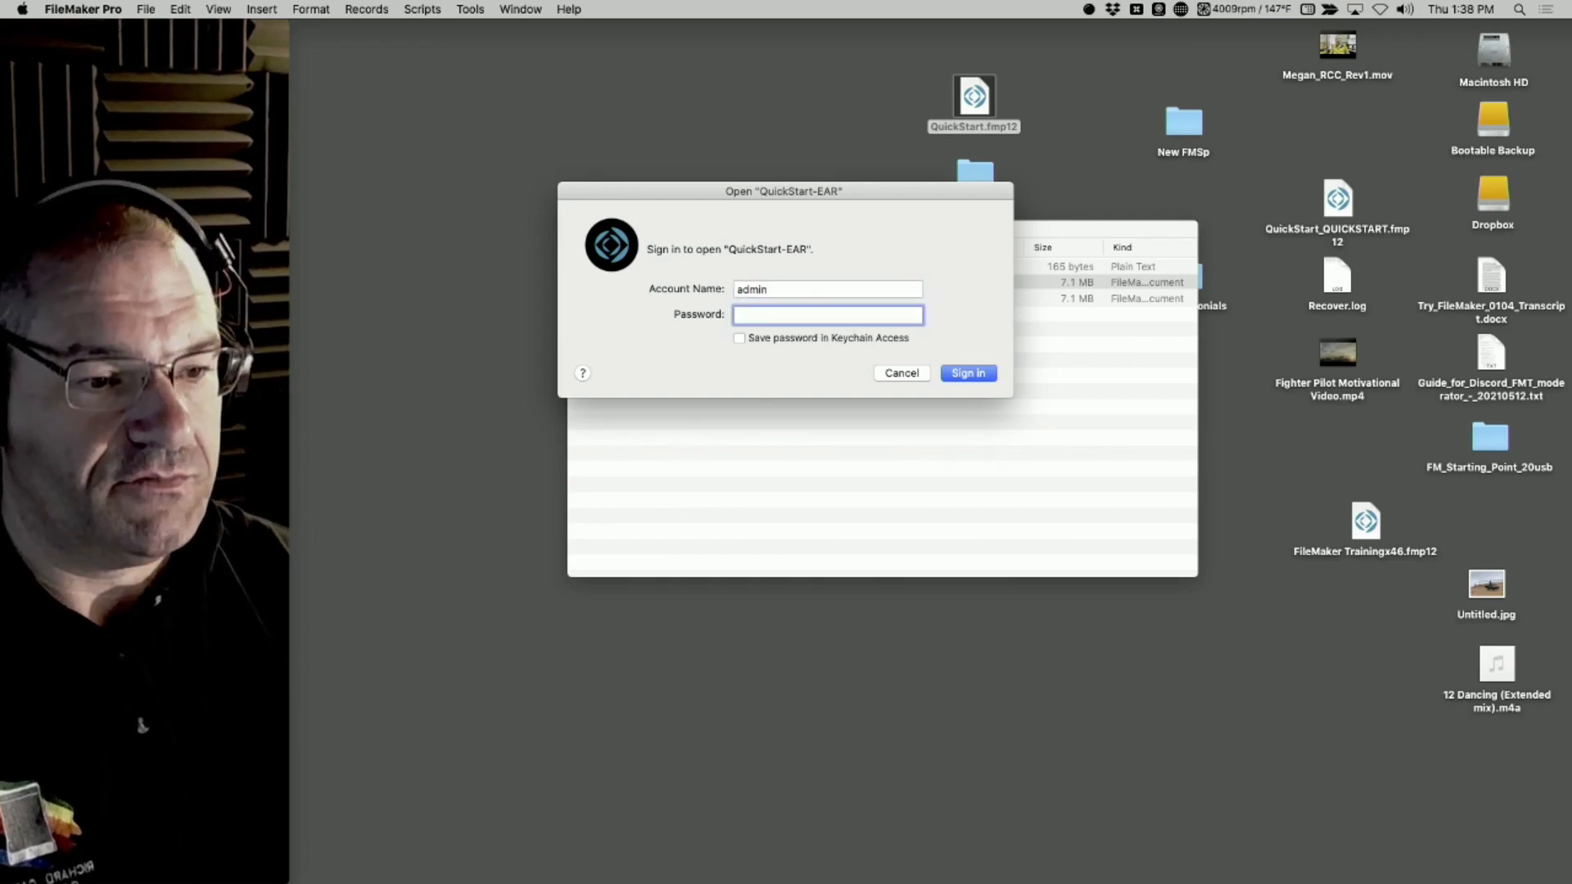
pyautogui.write('********')
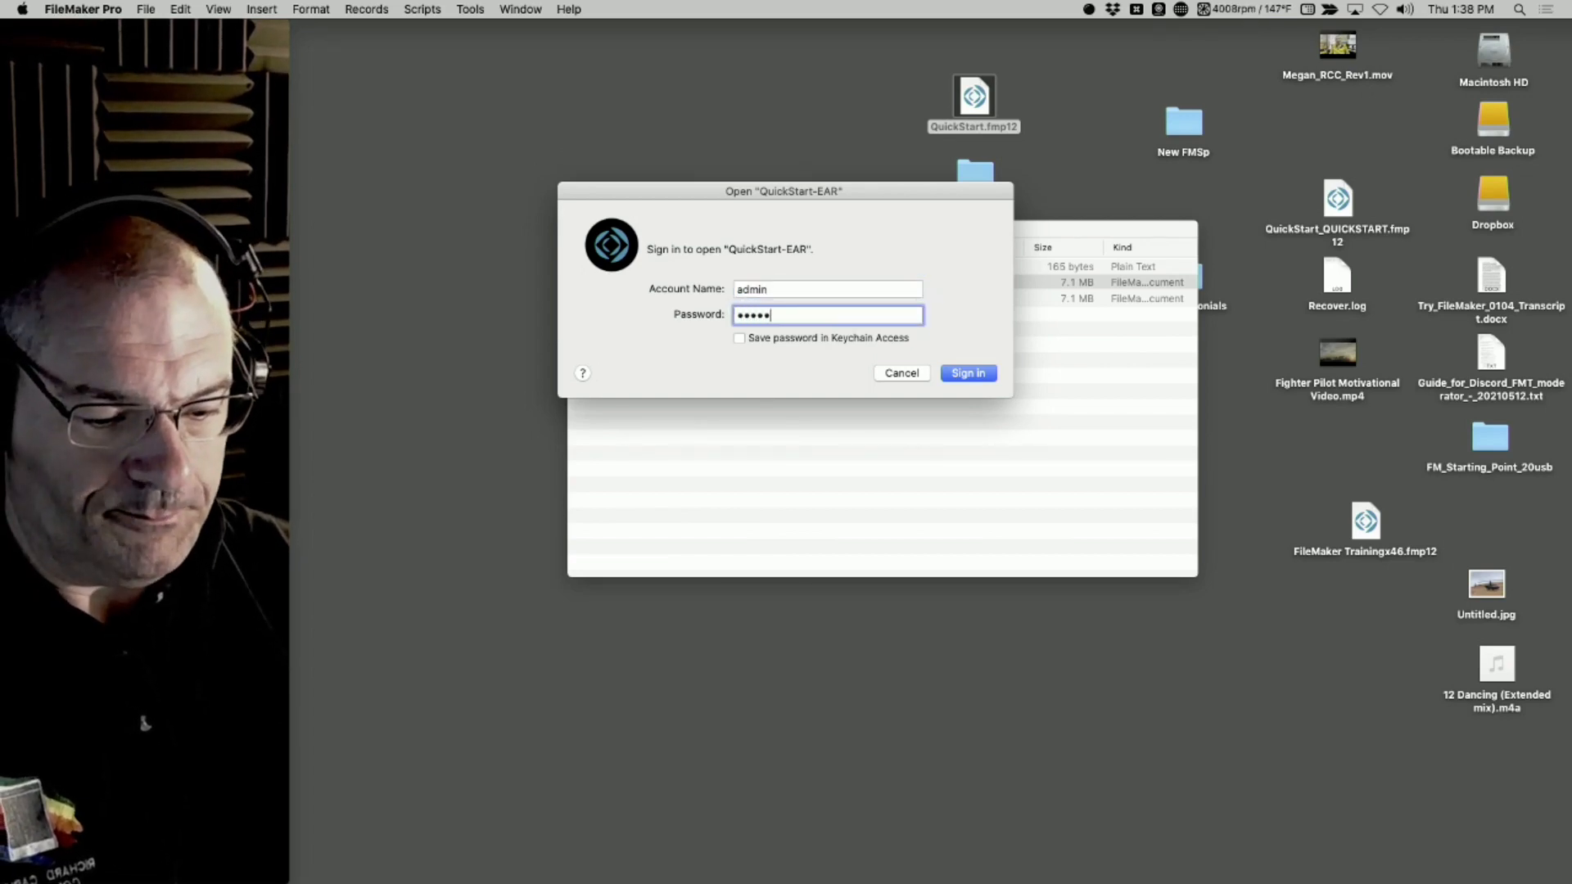
pyautogui.press('Return')
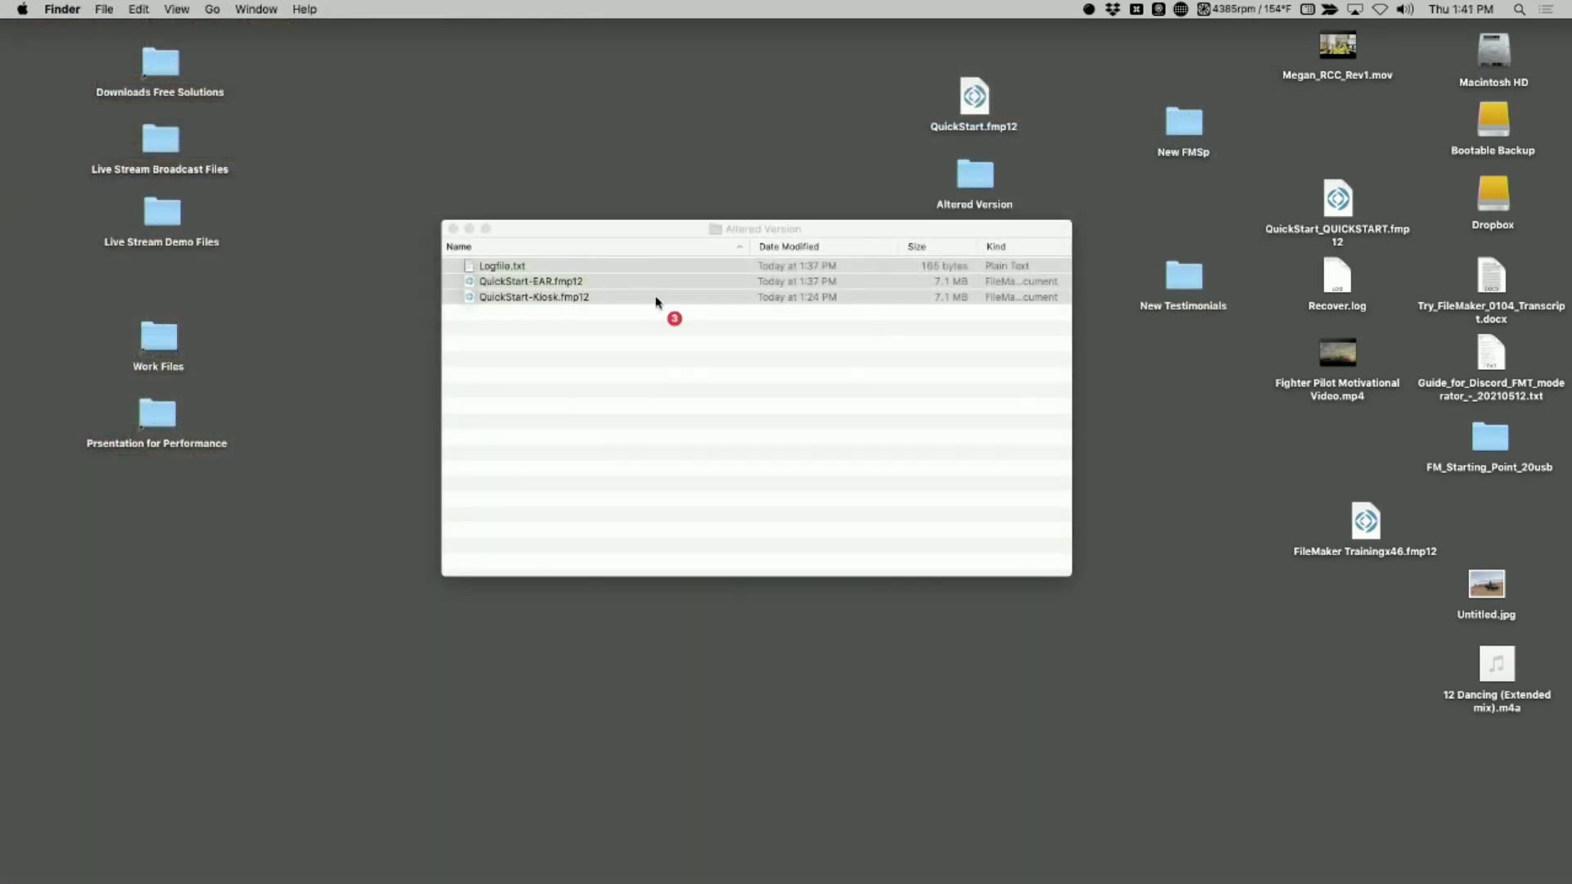
# Move the Altered Version folder window further down the desktop and select QuickStart-EAR.fmp12 in it
pyautogui.press('super+a')
pyautogui.moveTo(662, 223); pyautogui.dragTo(849, 472)
pyautogui.click(882, 676)
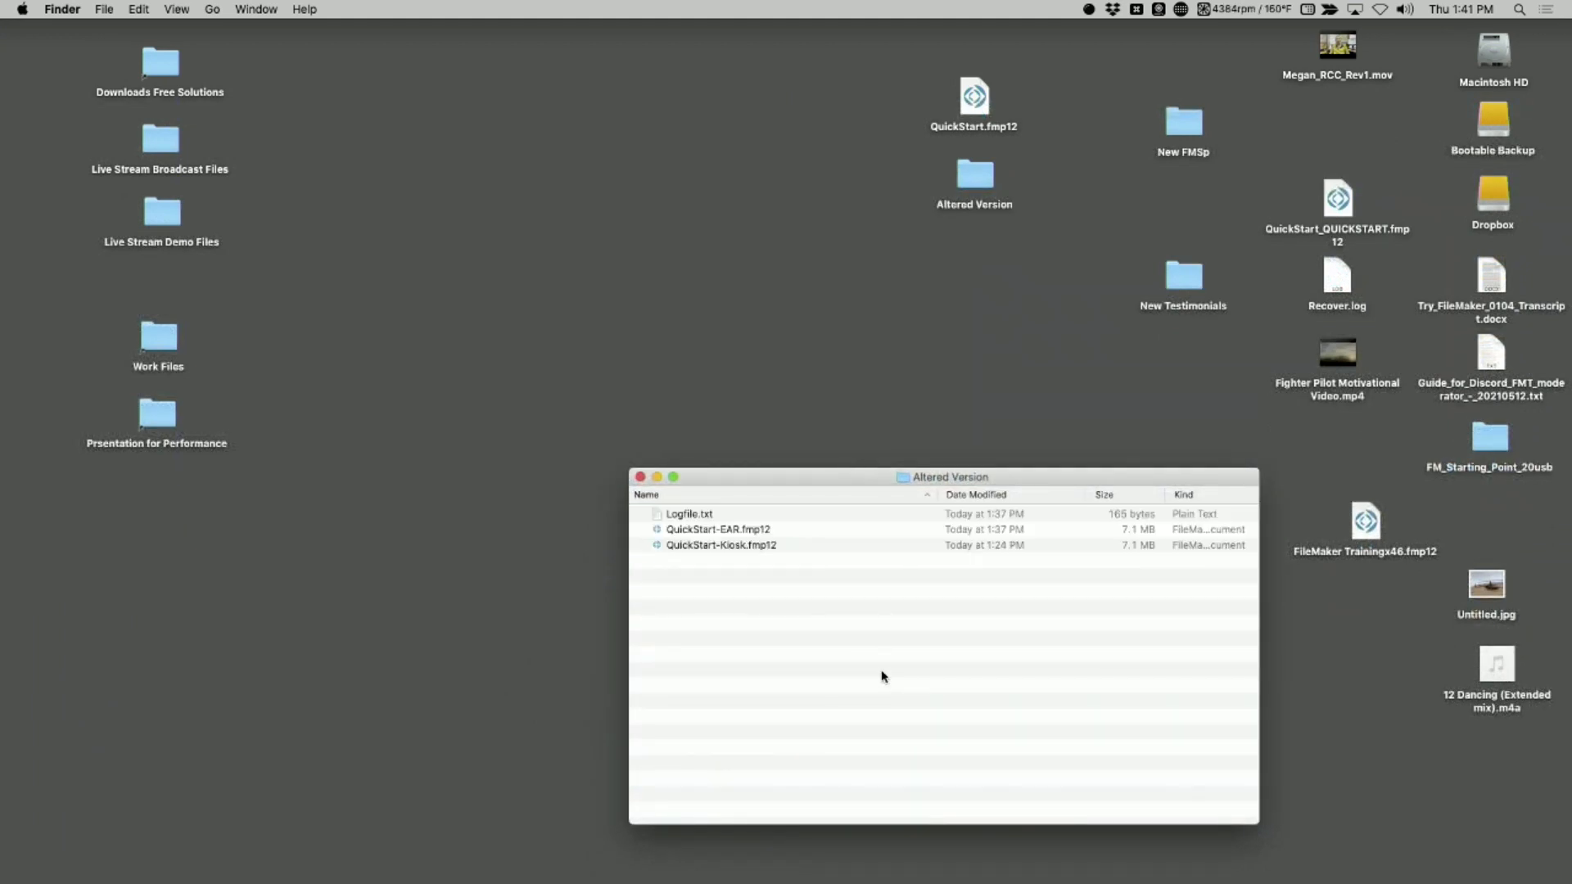
pyautogui.click(714, 536)
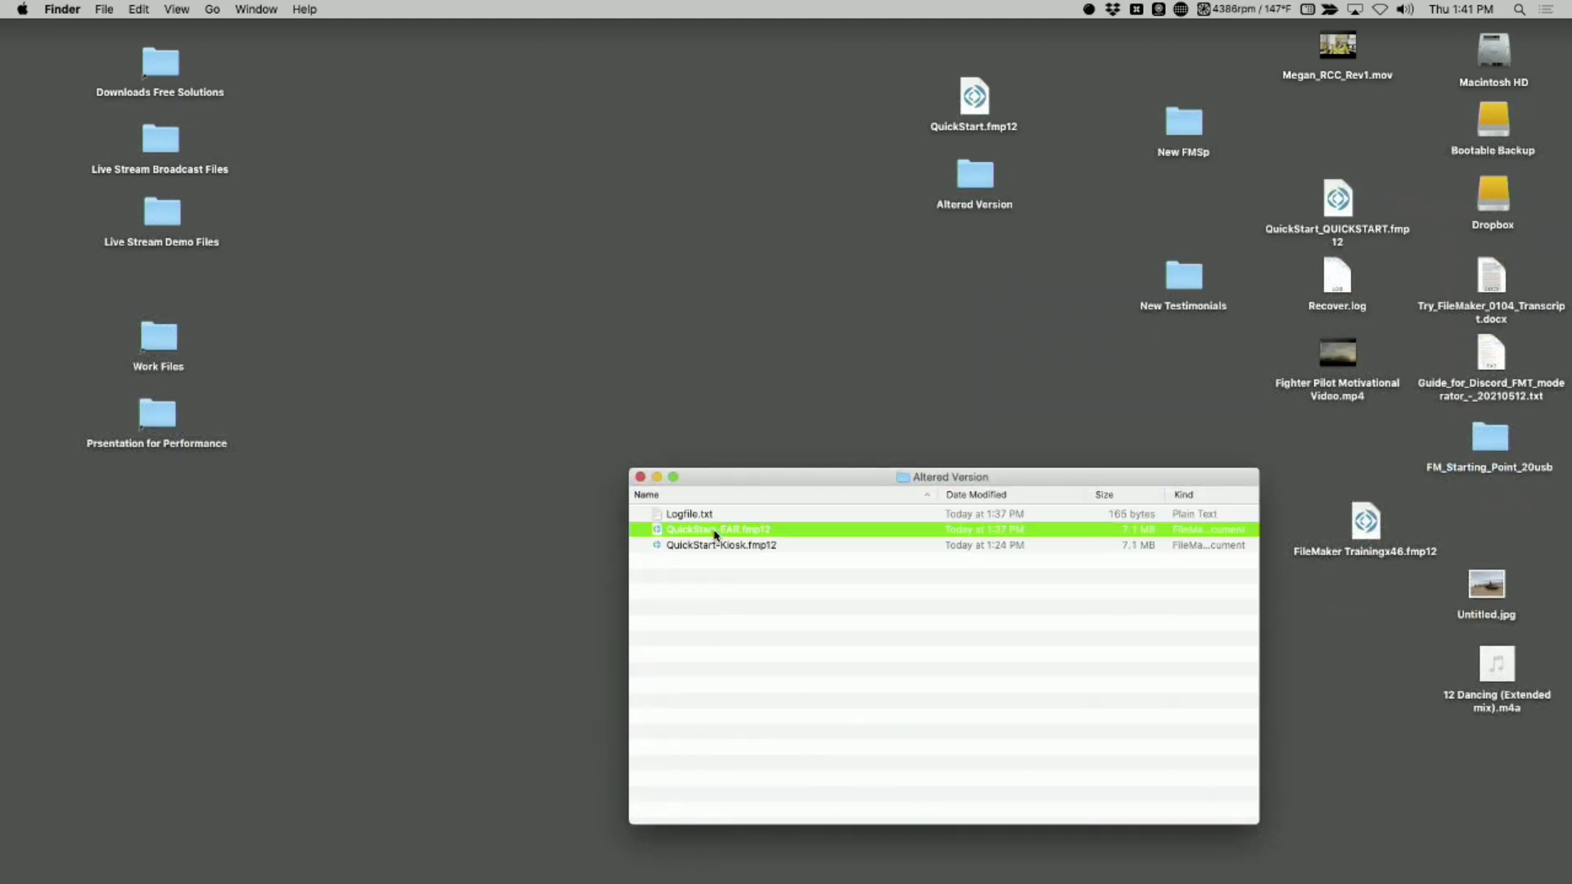
pyautogui.click(392, 442)
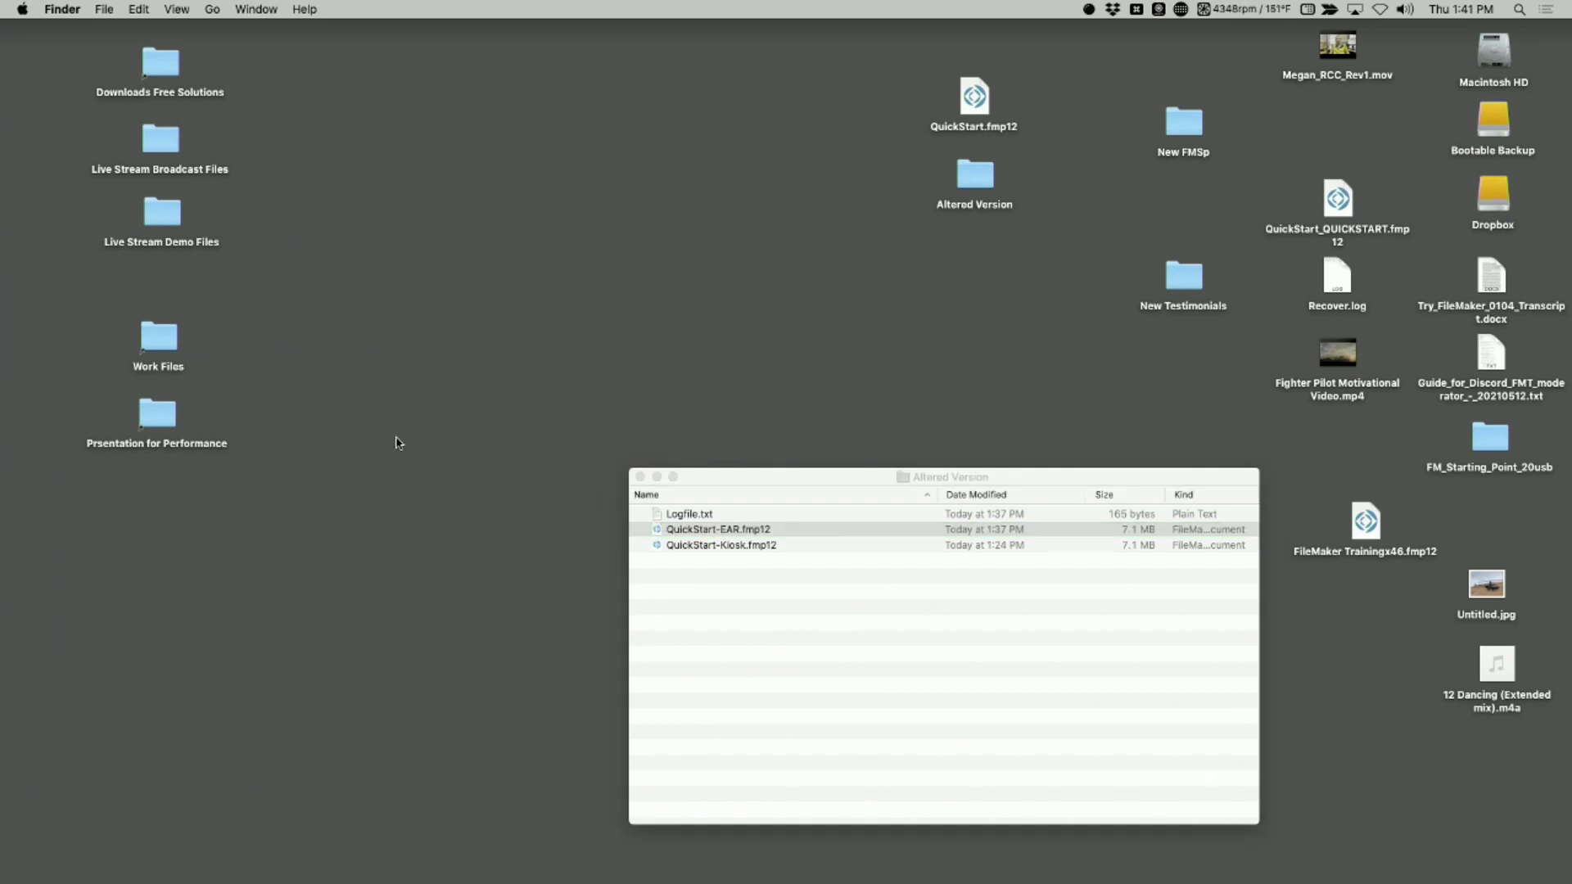
# Switch to FileMaker Pro, dismiss its launch window and start an upload to a host
pyautogui.moveTo(4, 361)
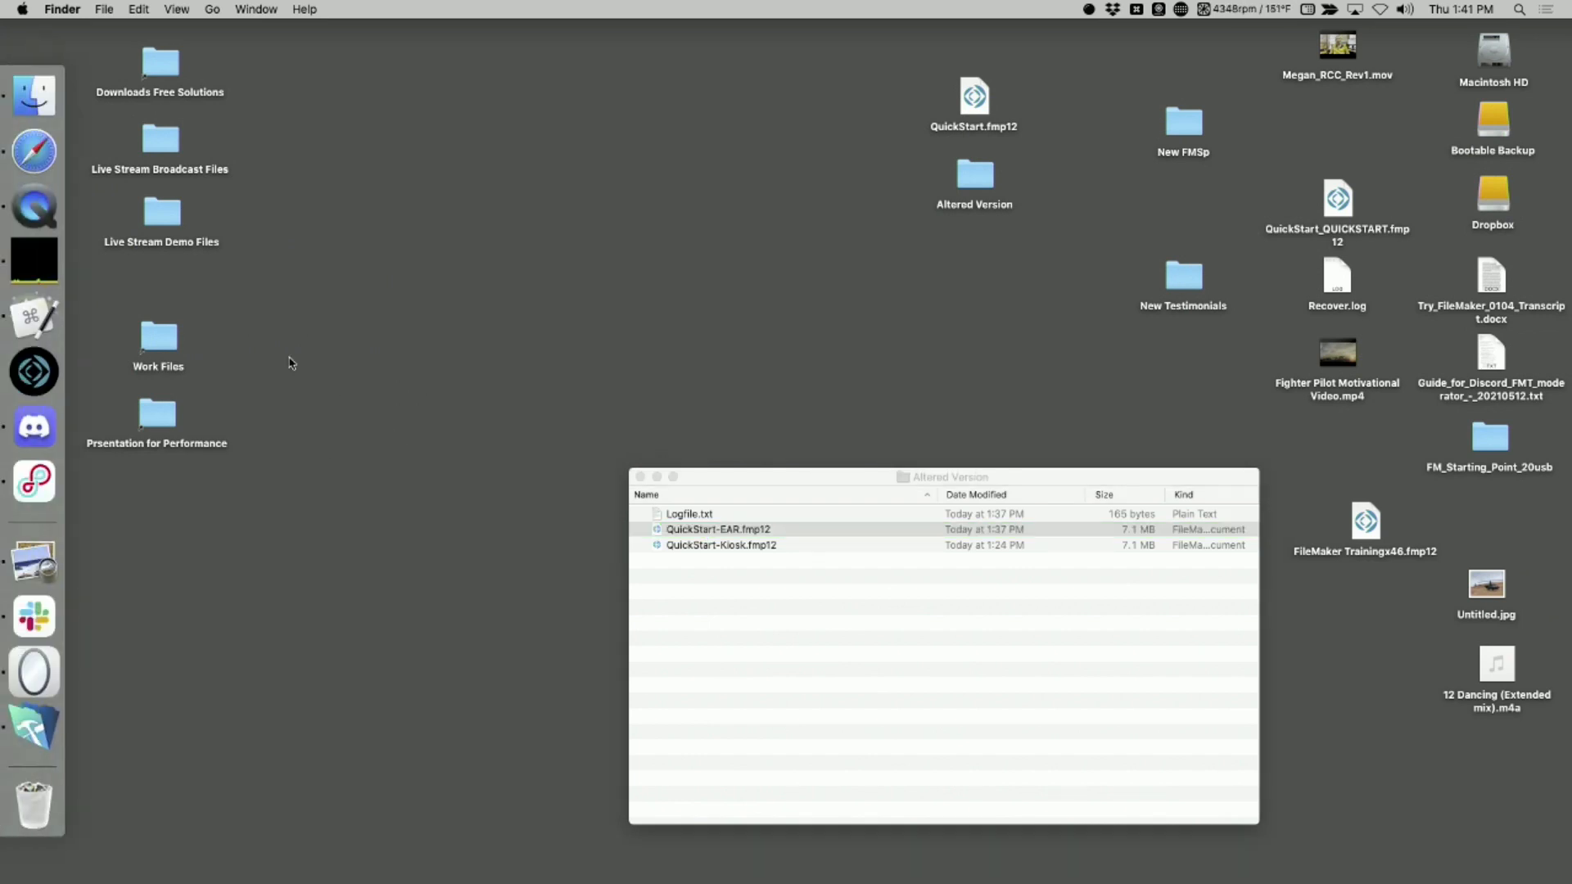
pyautogui.click(33, 373)
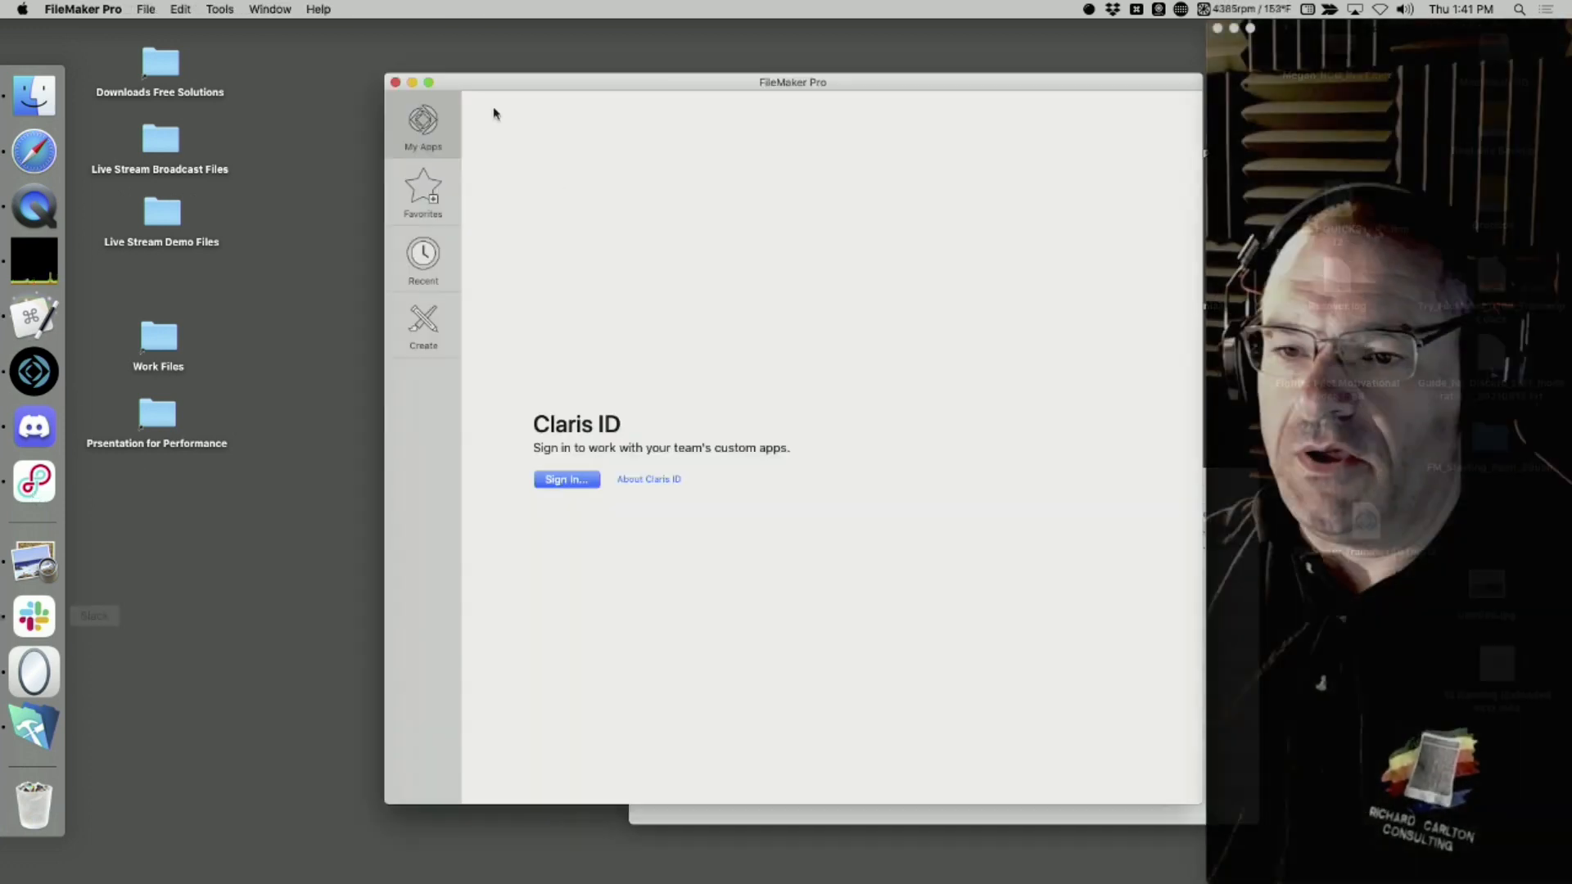
pyautogui.click(398, 83)
pyautogui.click(147, 8)
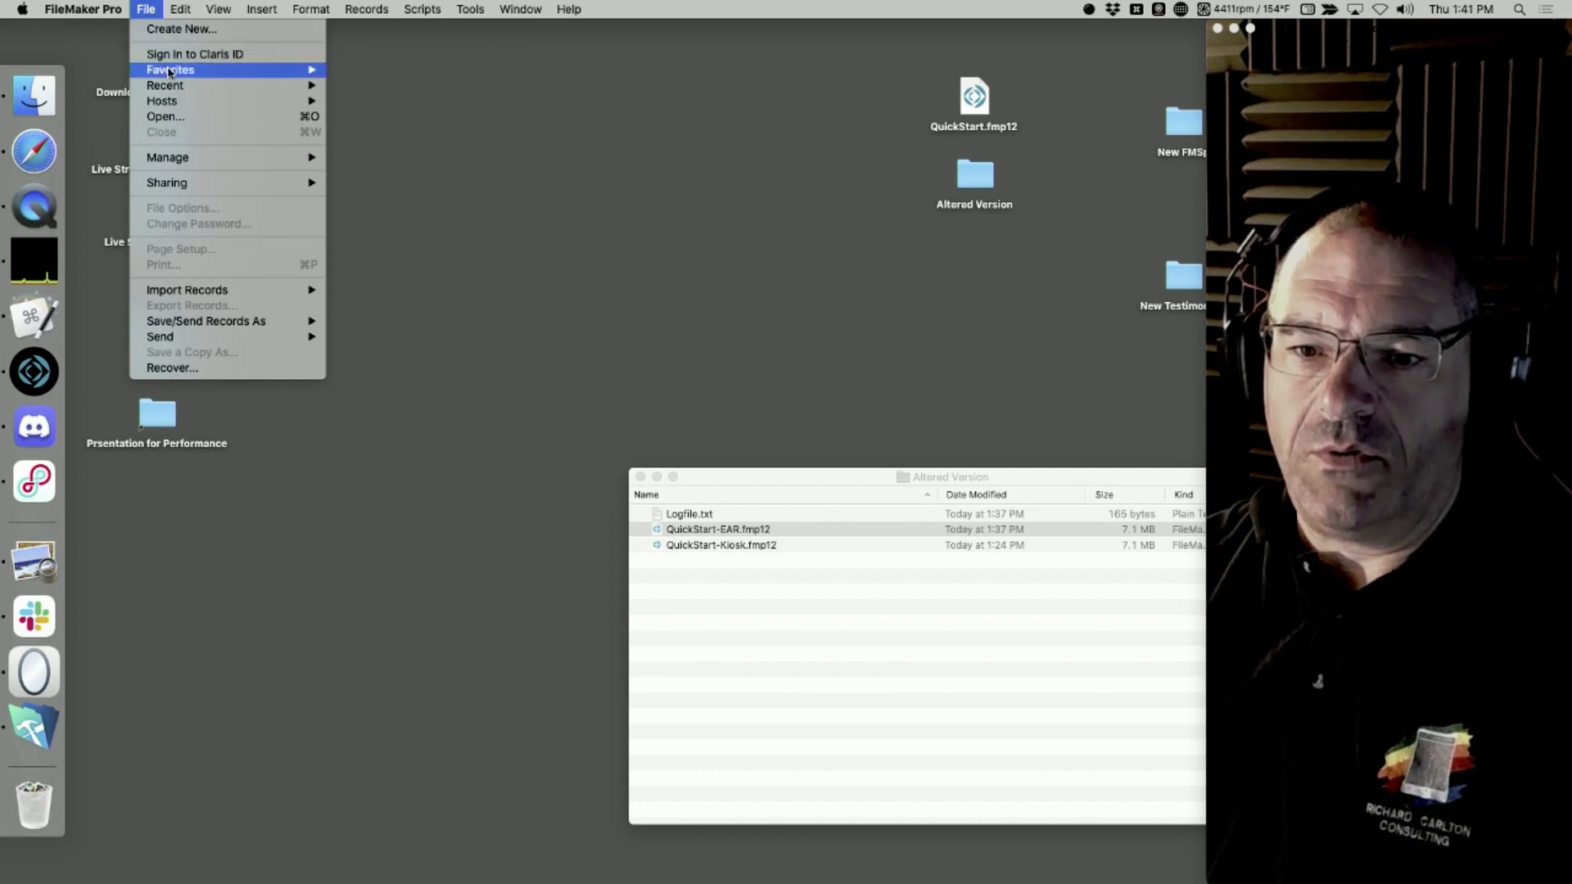
pyautogui.moveTo(169, 184)
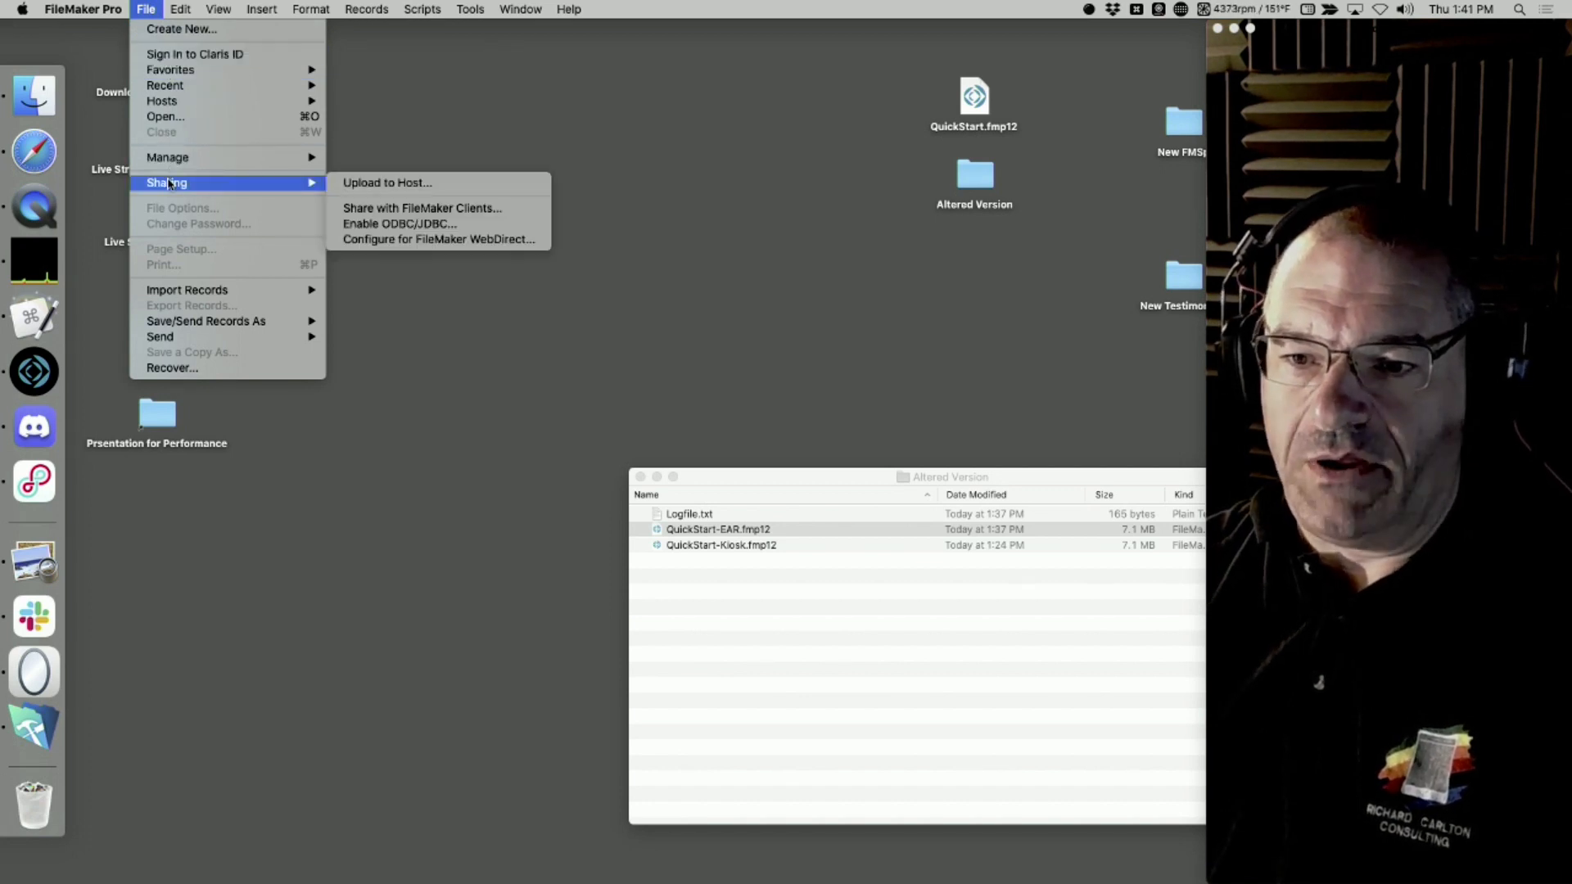
pyautogui.click(393, 182)
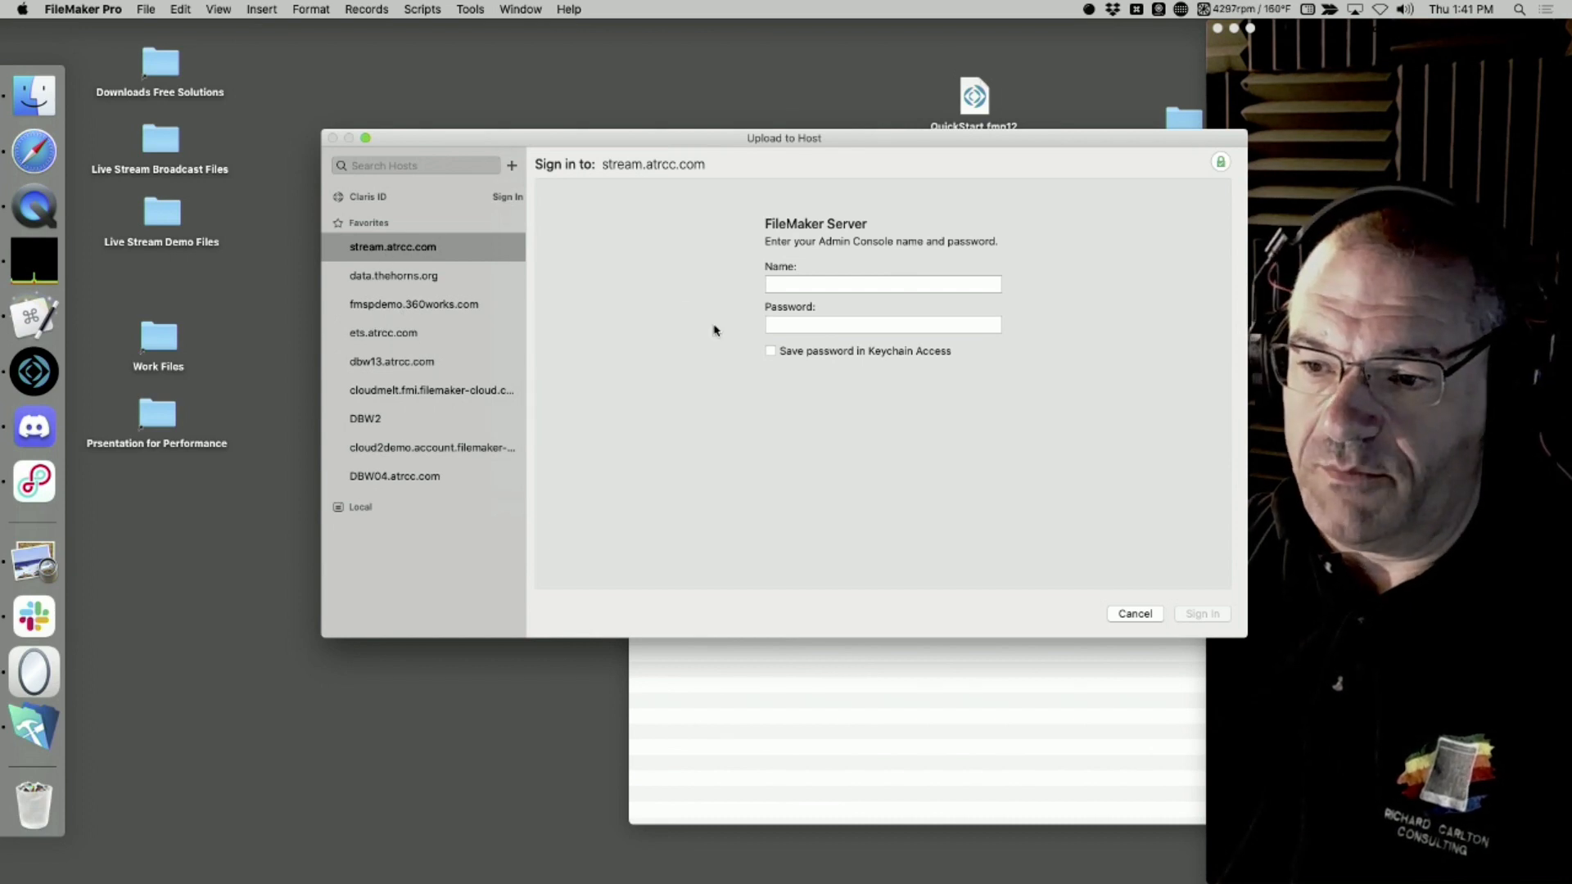
# Sign in to the stream.atrcc.com host with the Admin Console name admin and the account password
pyautogui.moveTo(807, 139); pyautogui.dragTo(698, 145)
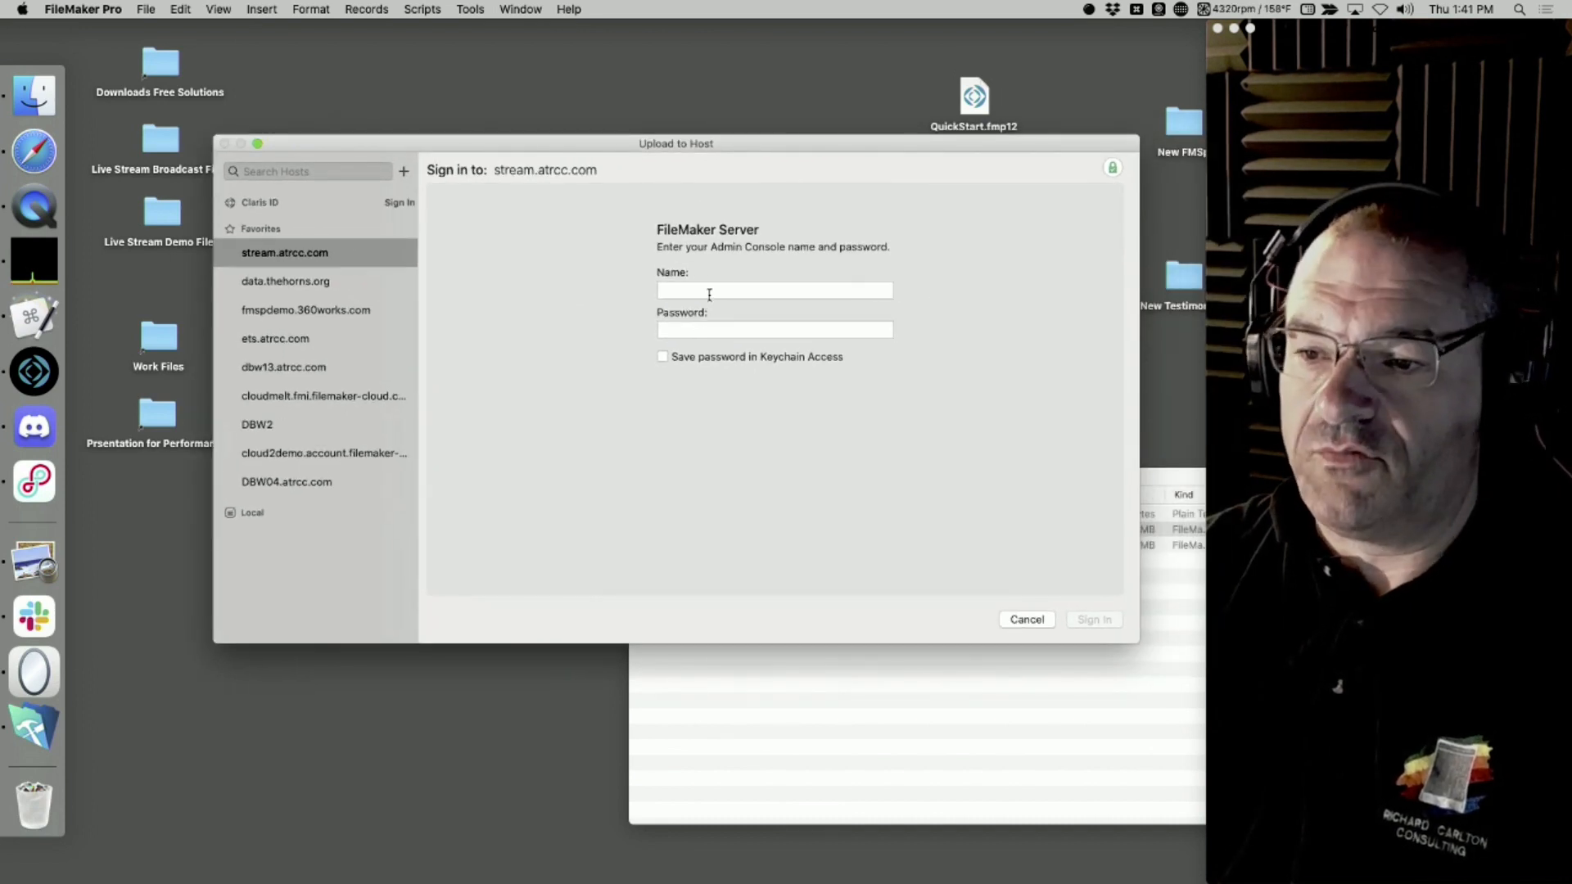
pyautogui.click(709, 293)
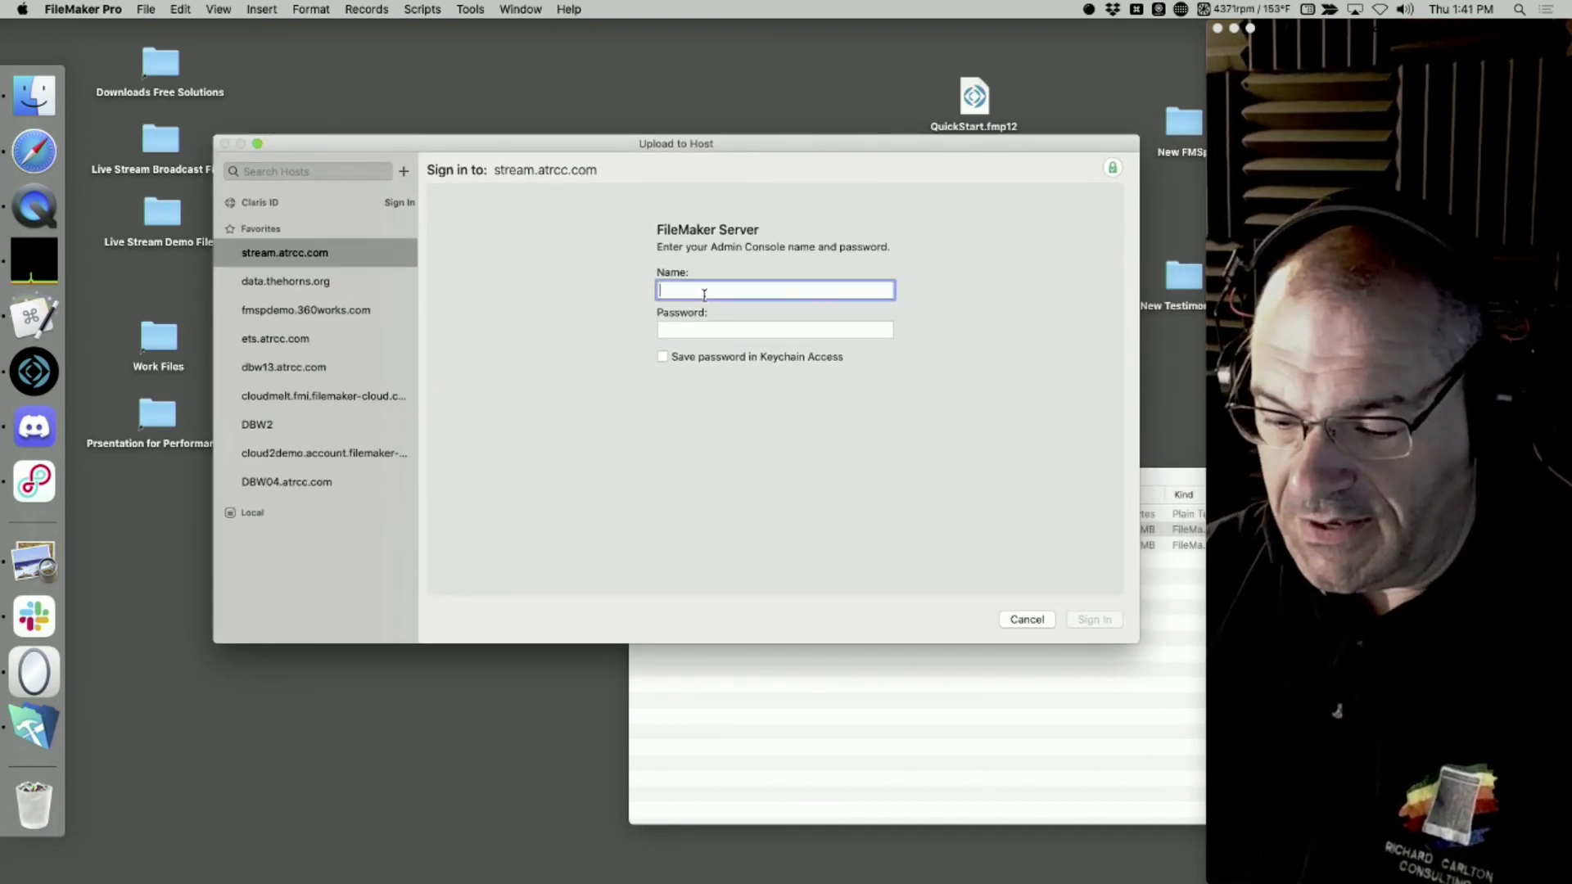
pyautogui.write('admin')
pyautogui.press('Tab')
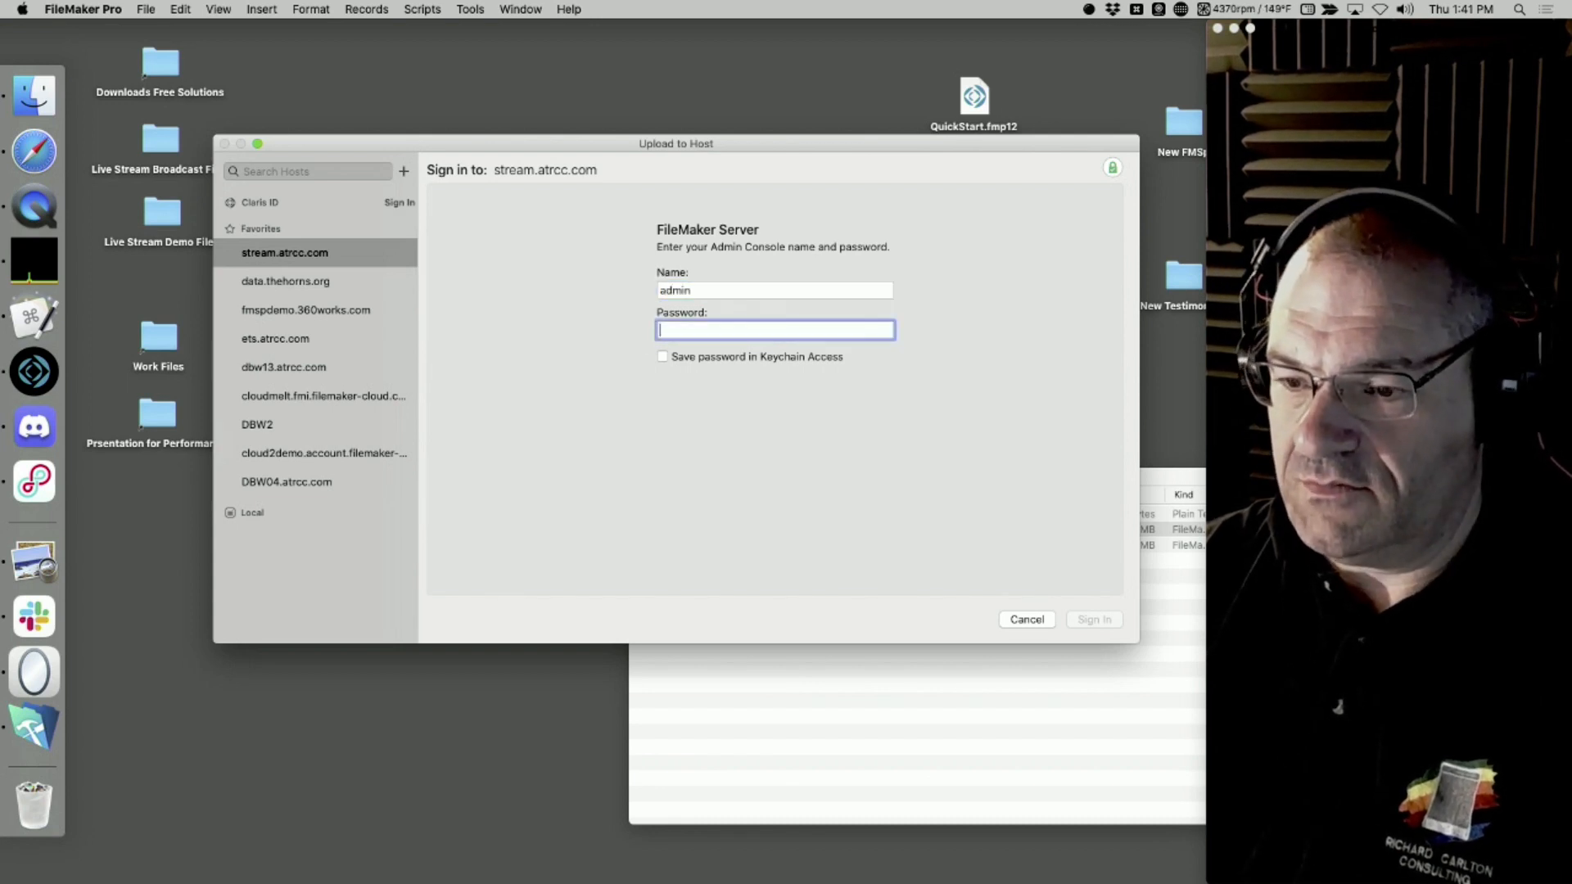
pyautogui.write('********')
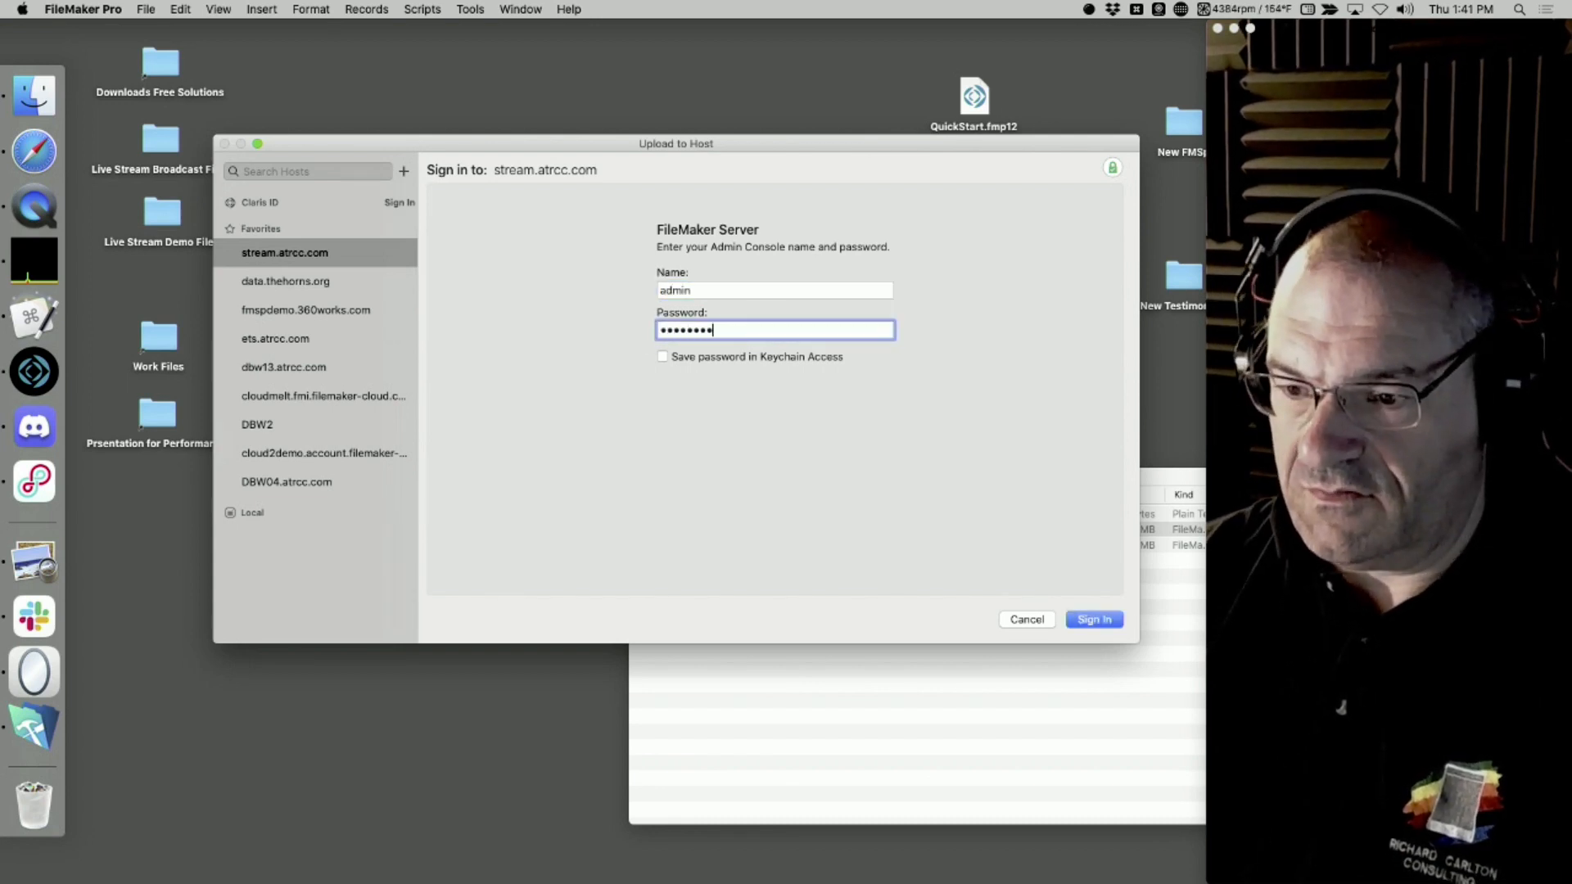
pyautogui.press('Return')
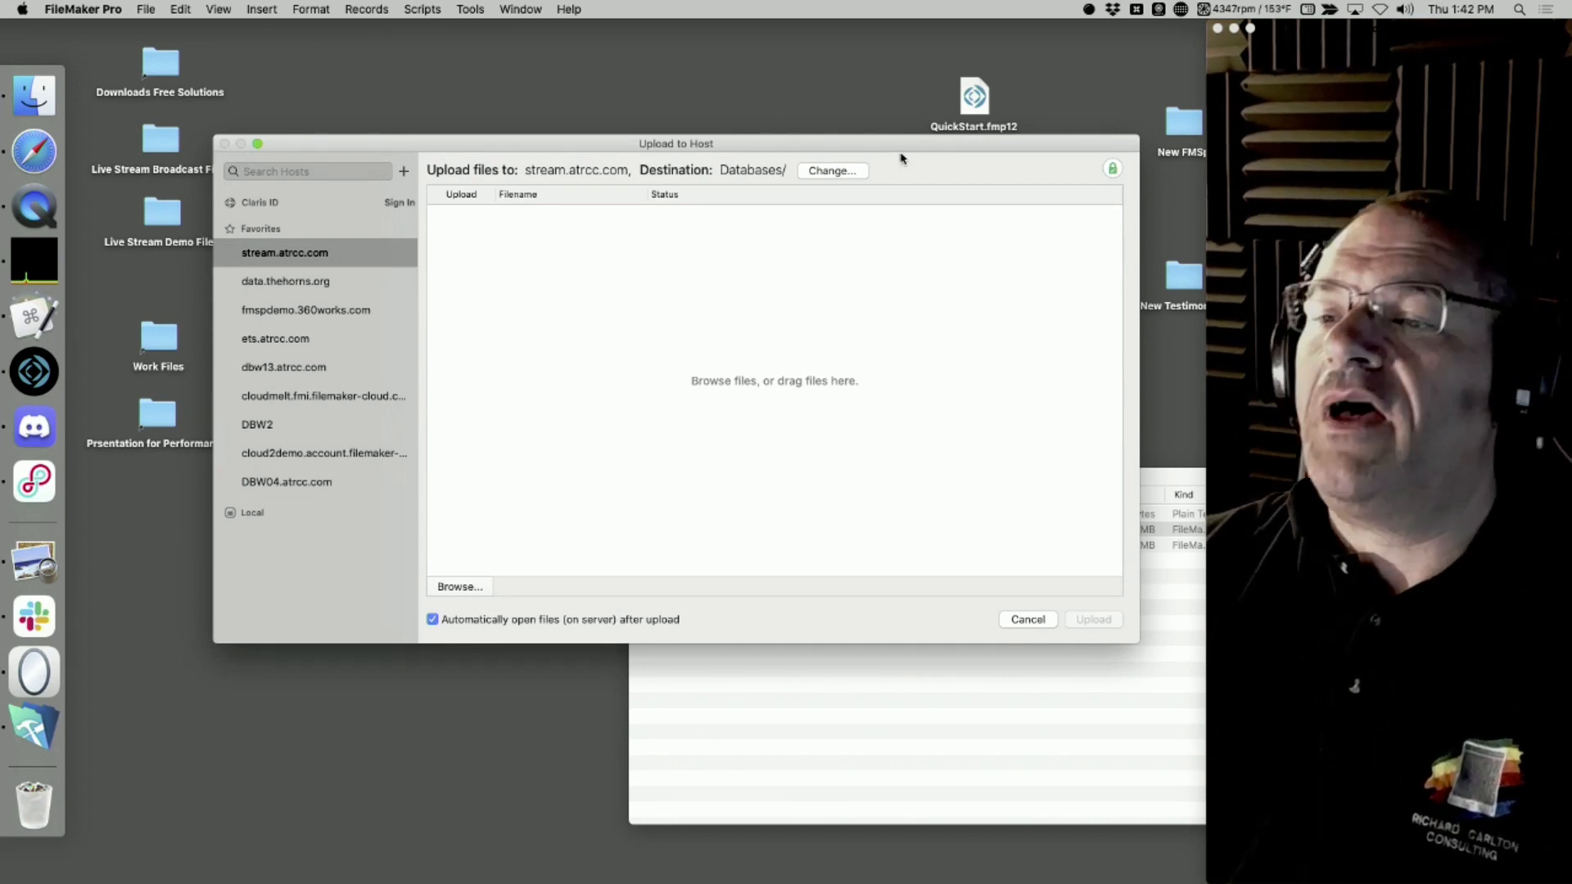
# Add QuickStart-EAR.fmp12 from the Altered Version folder to the upload list and unlock it with its encryption password
pyautogui.moveTo(901, 152); pyautogui.dragTo(862, 275)
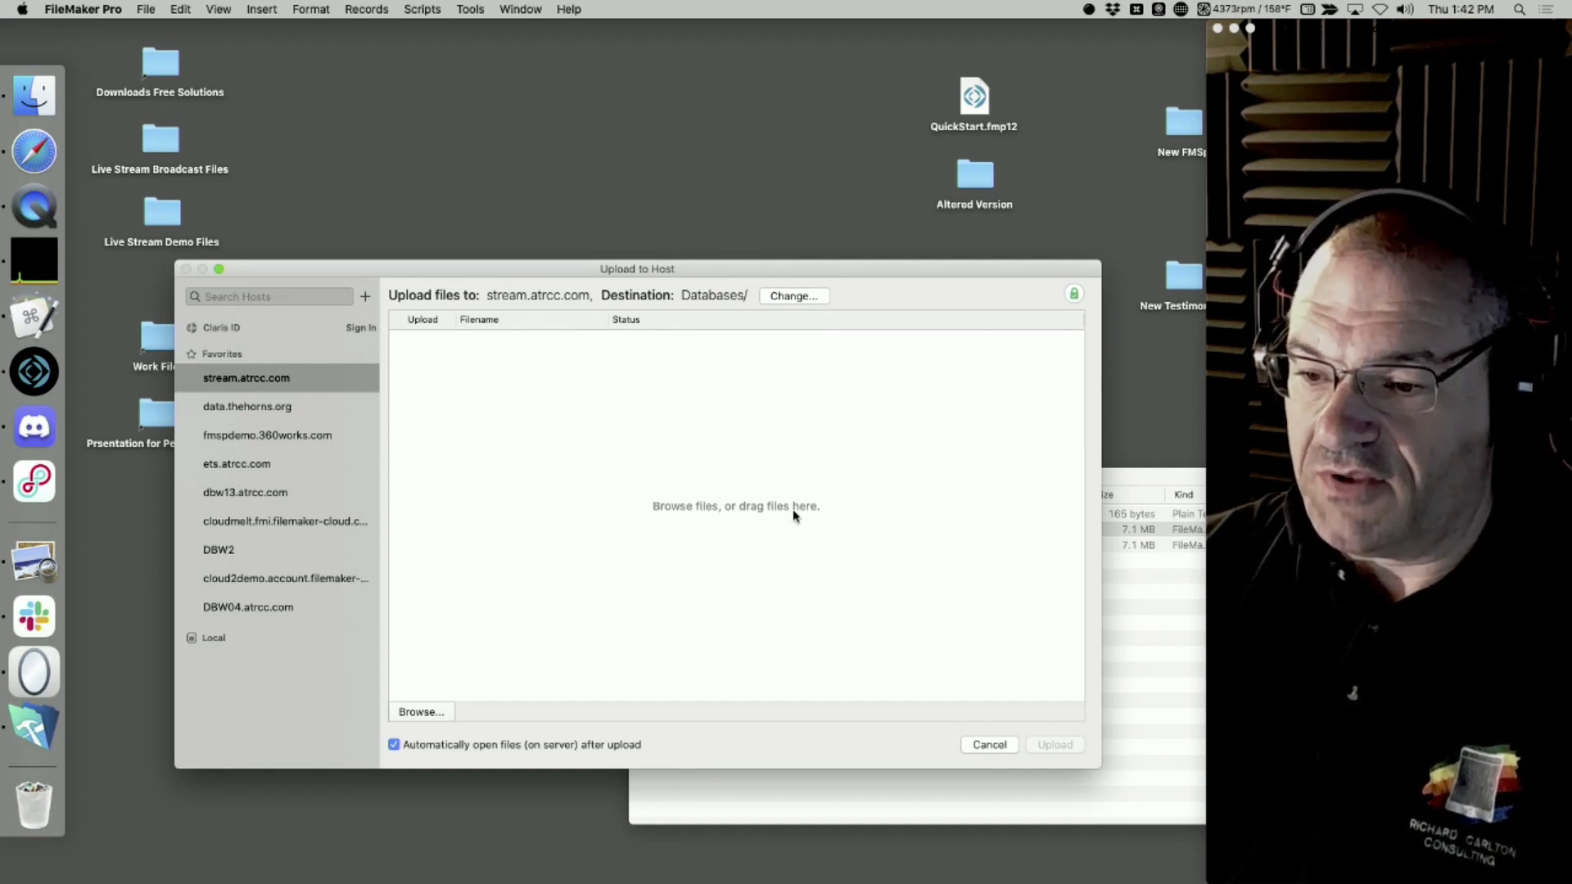
pyautogui.moveTo(974, 84)
pyautogui.mouseDown()
pyautogui.moveTo(883, 130)
pyautogui.moveTo(715, 410)
pyautogui.moveTo(734, 215)
pyautogui.moveTo(968, 76)
pyautogui.mouseUp()
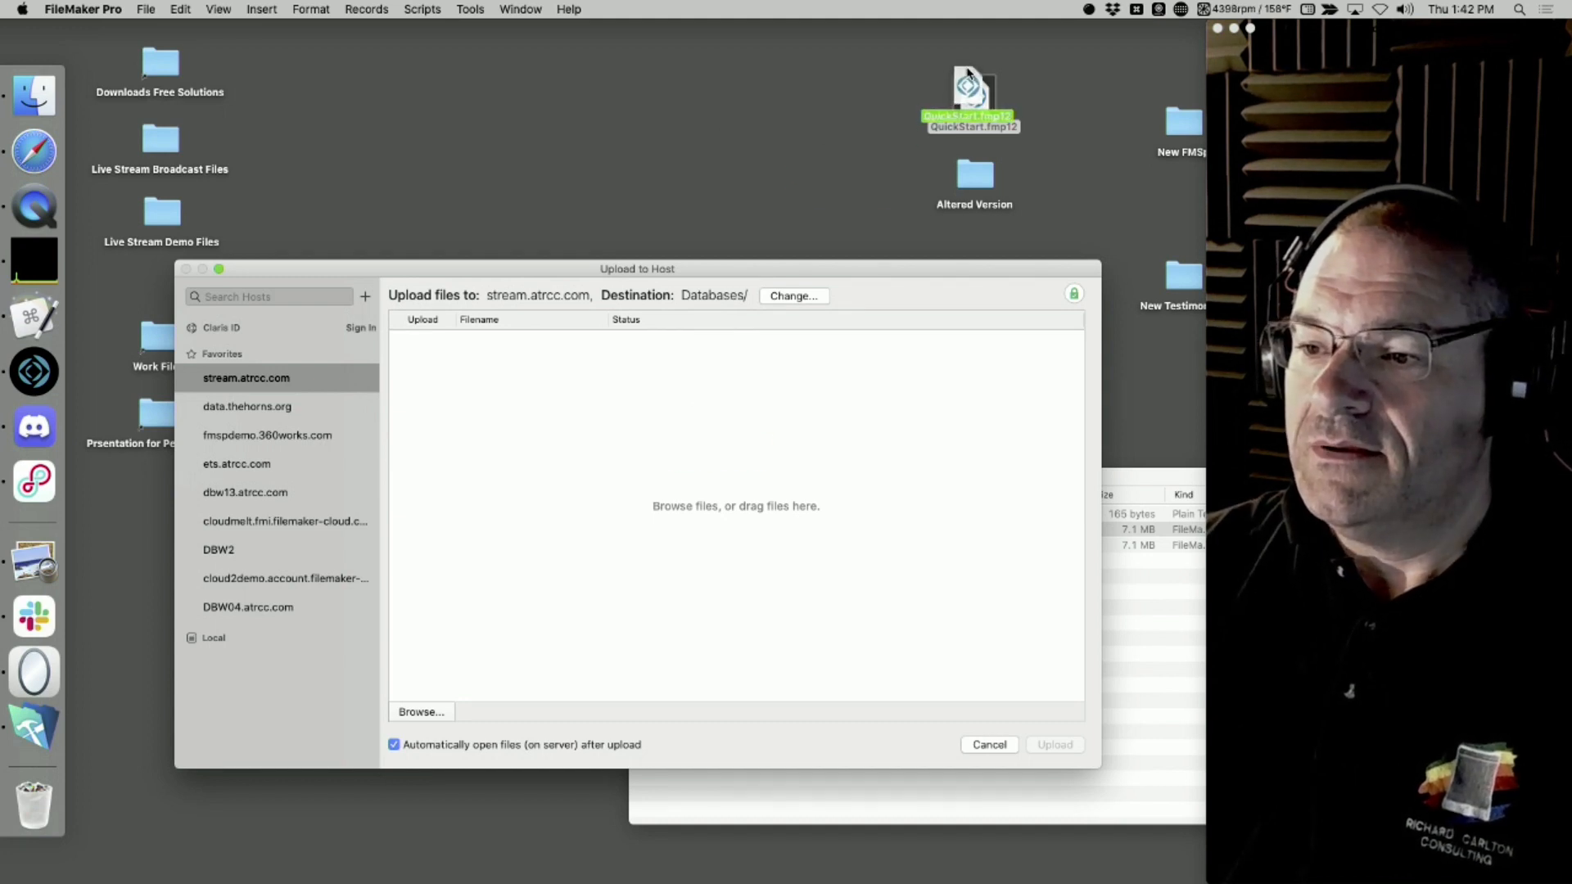
pyautogui.doubleClick(968, 180)
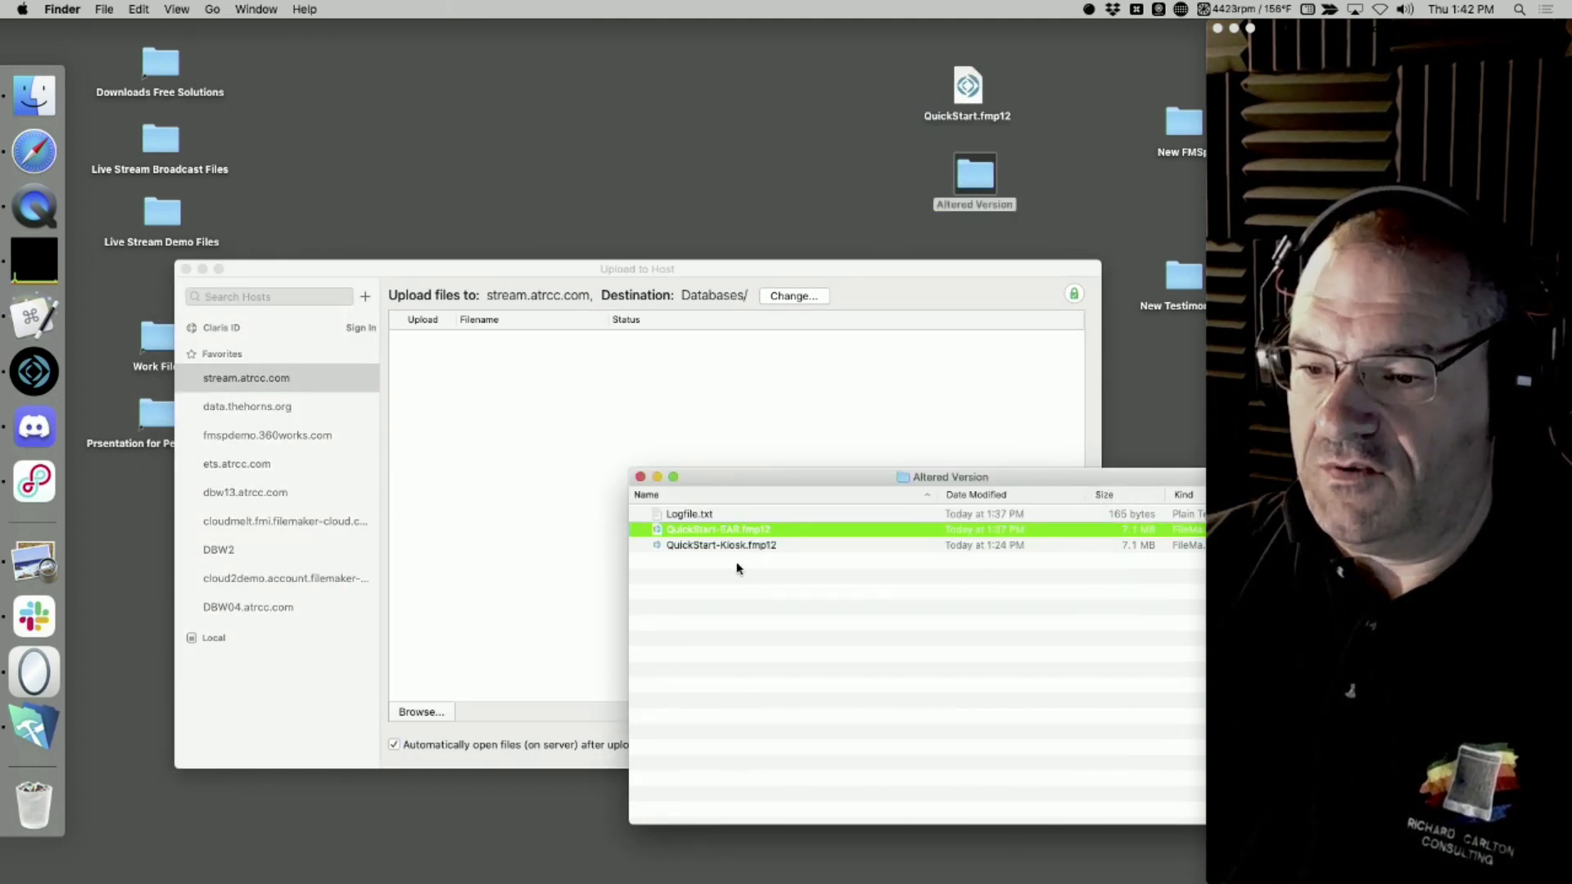
pyautogui.moveTo(723, 538); pyautogui.dragTo(778, 260)
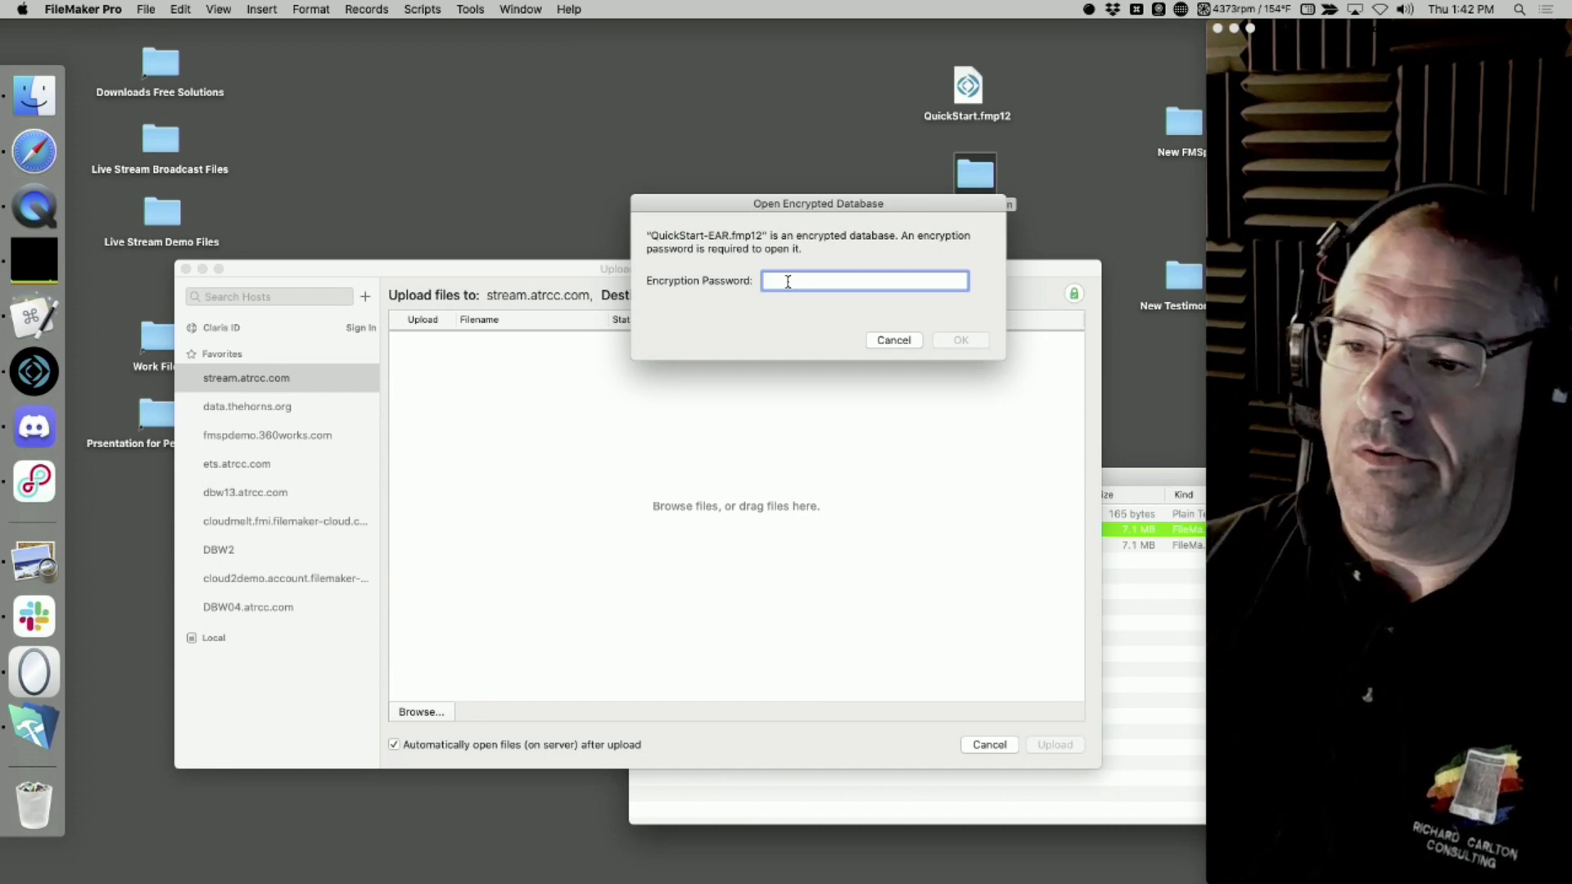
pyautogui.write('abc')
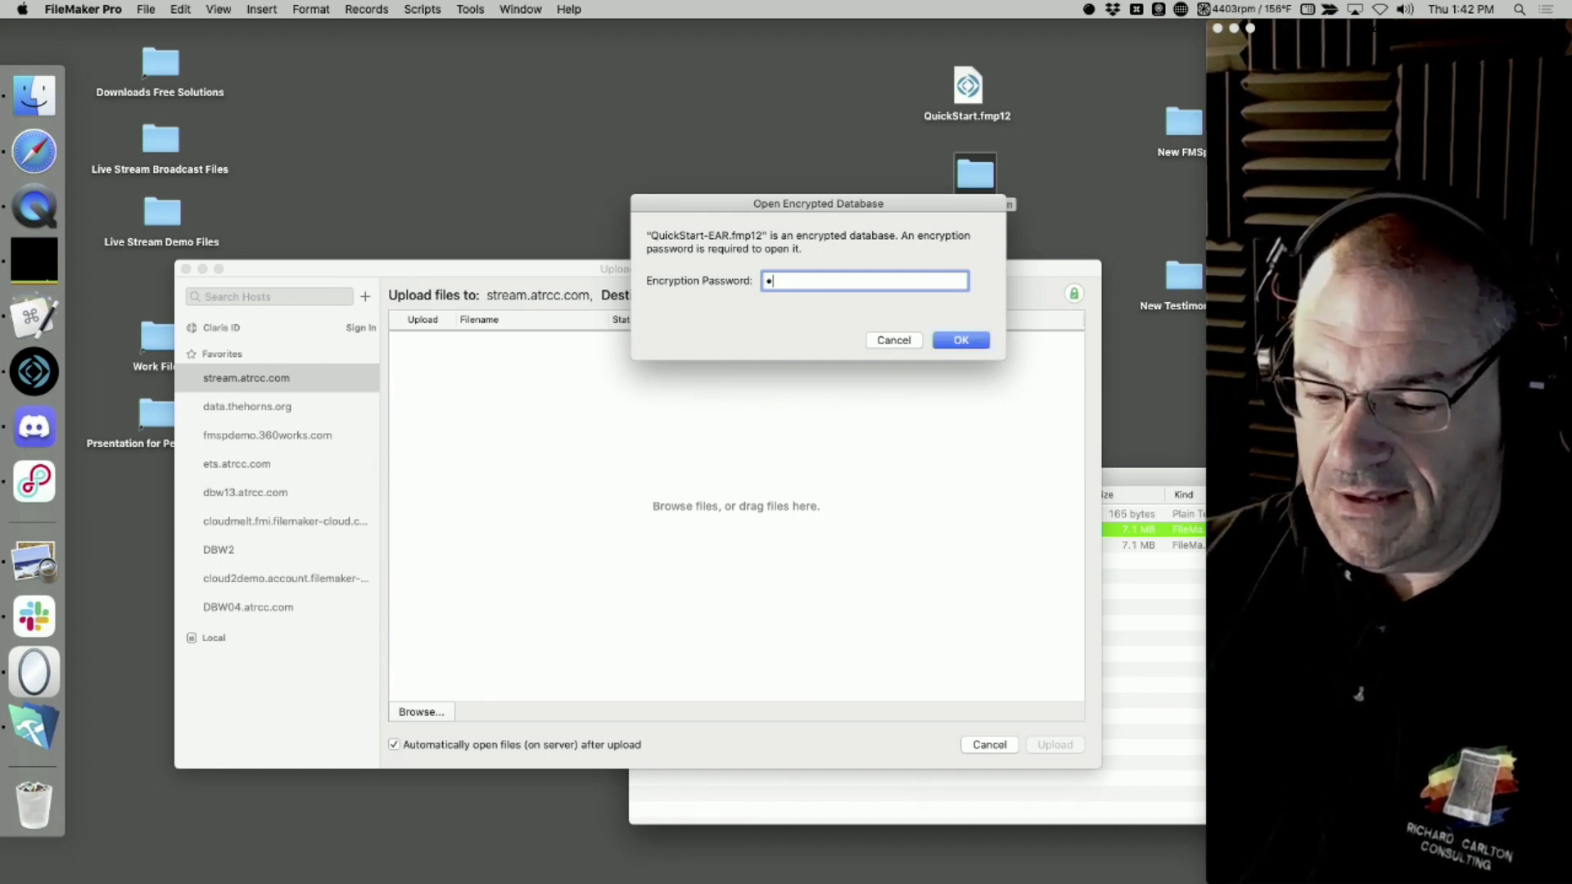
pyautogui.press('Return')
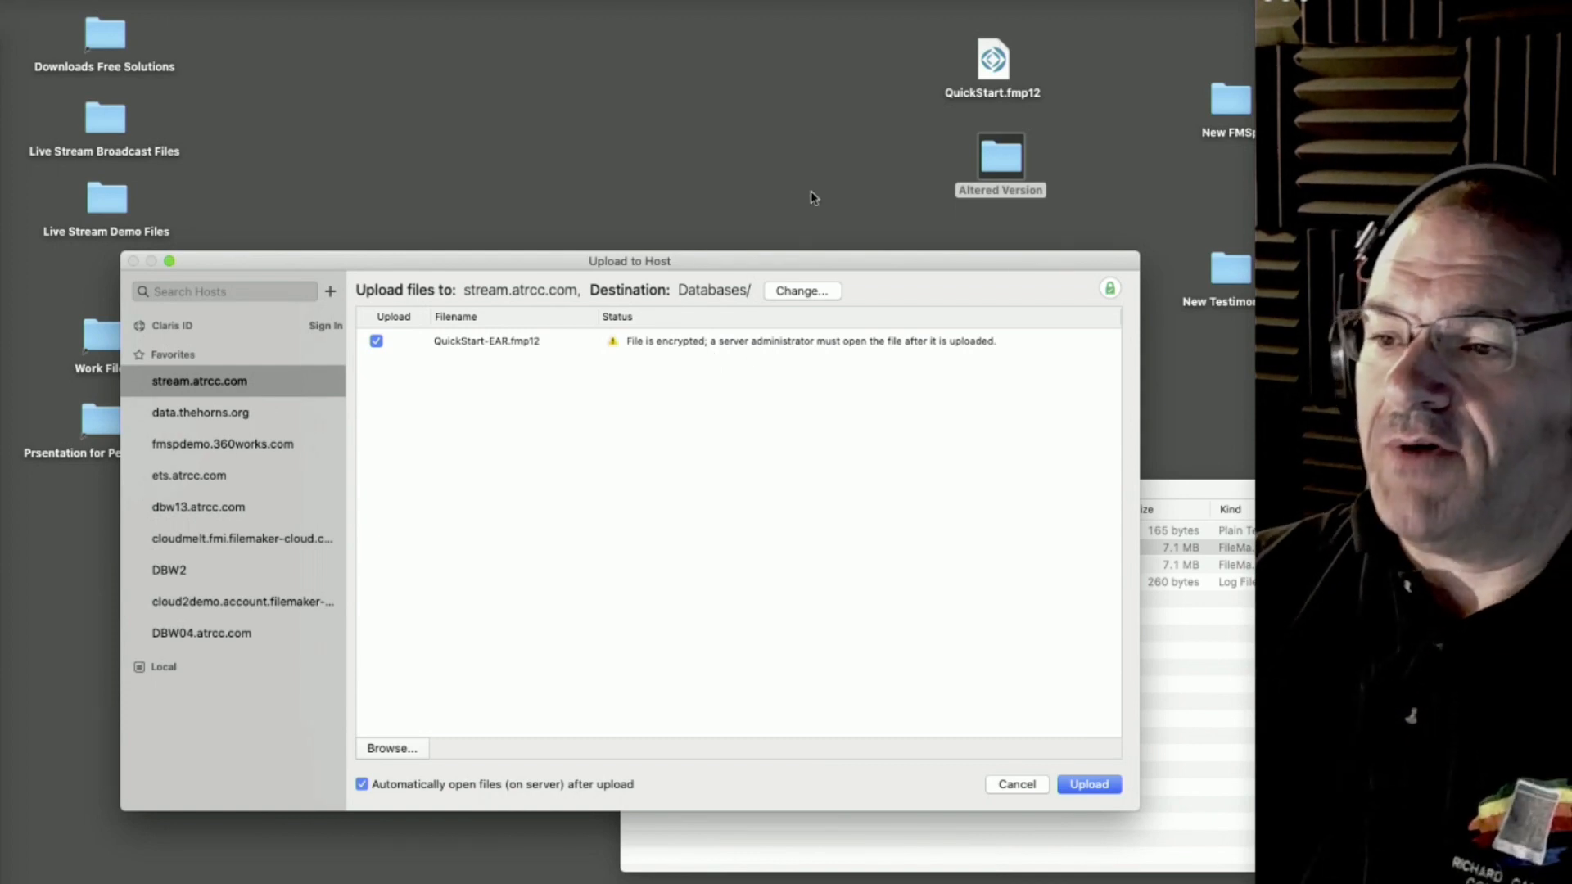
# Add QuickStart.fmp12 from the desktop to the upload list and upload both database files to stream.atrcc.com
pyautogui.moveTo(998, 69); pyautogui.dragTo(734, 451)
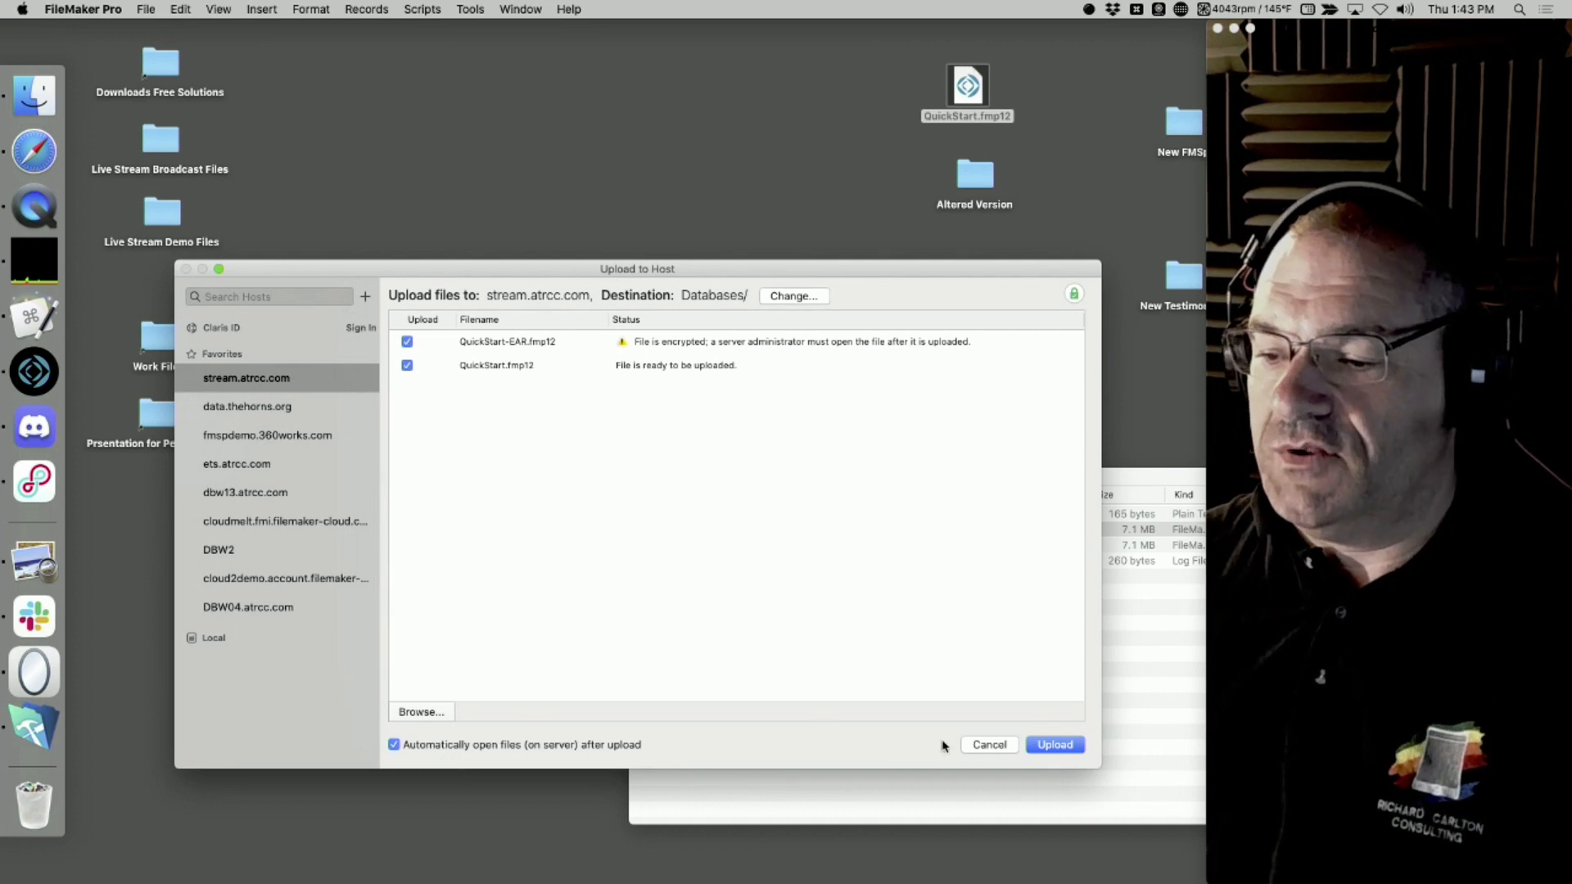
pyautogui.click(1047, 745)
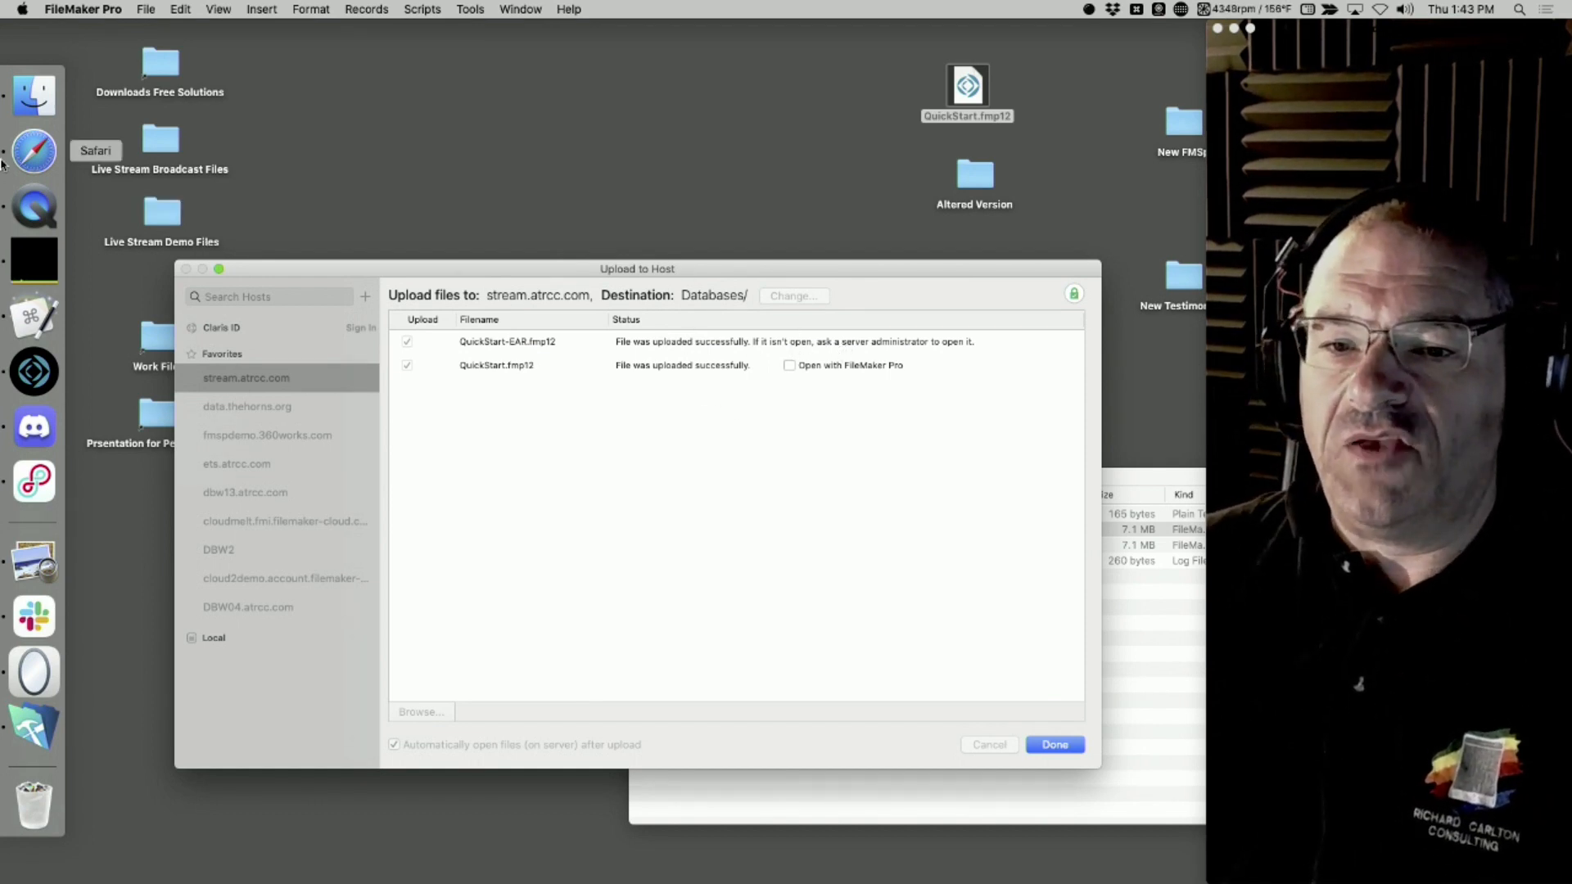
# Switch to Safari and move its blank browser window further down the desktop
pyautogui.click(34, 151)
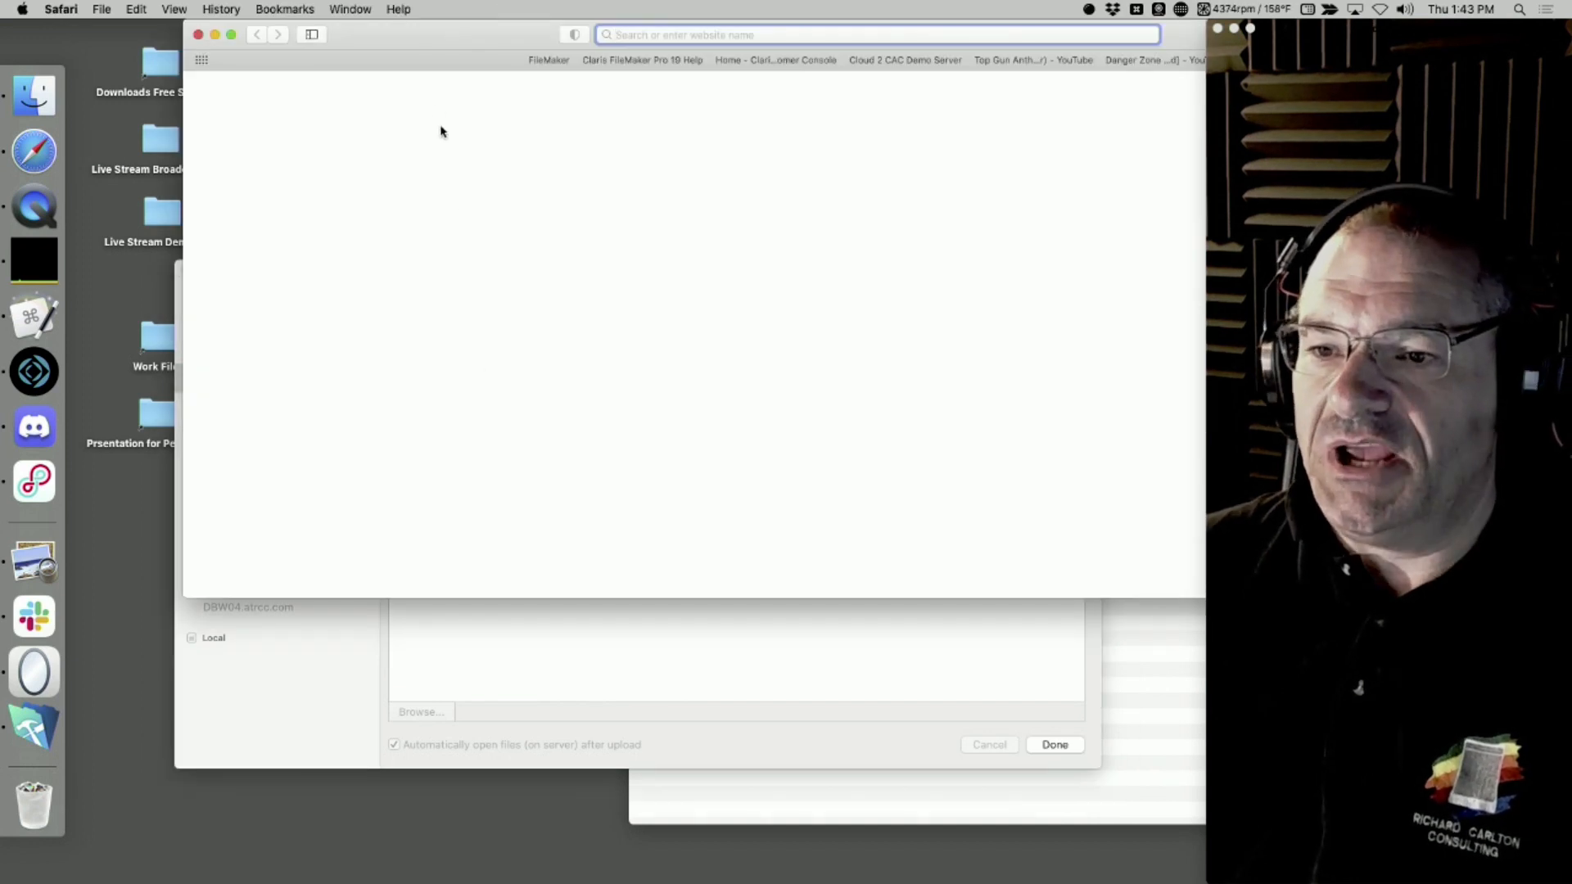
pyautogui.moveTo(436, 33); pyautogui.dragTo(342, 268)
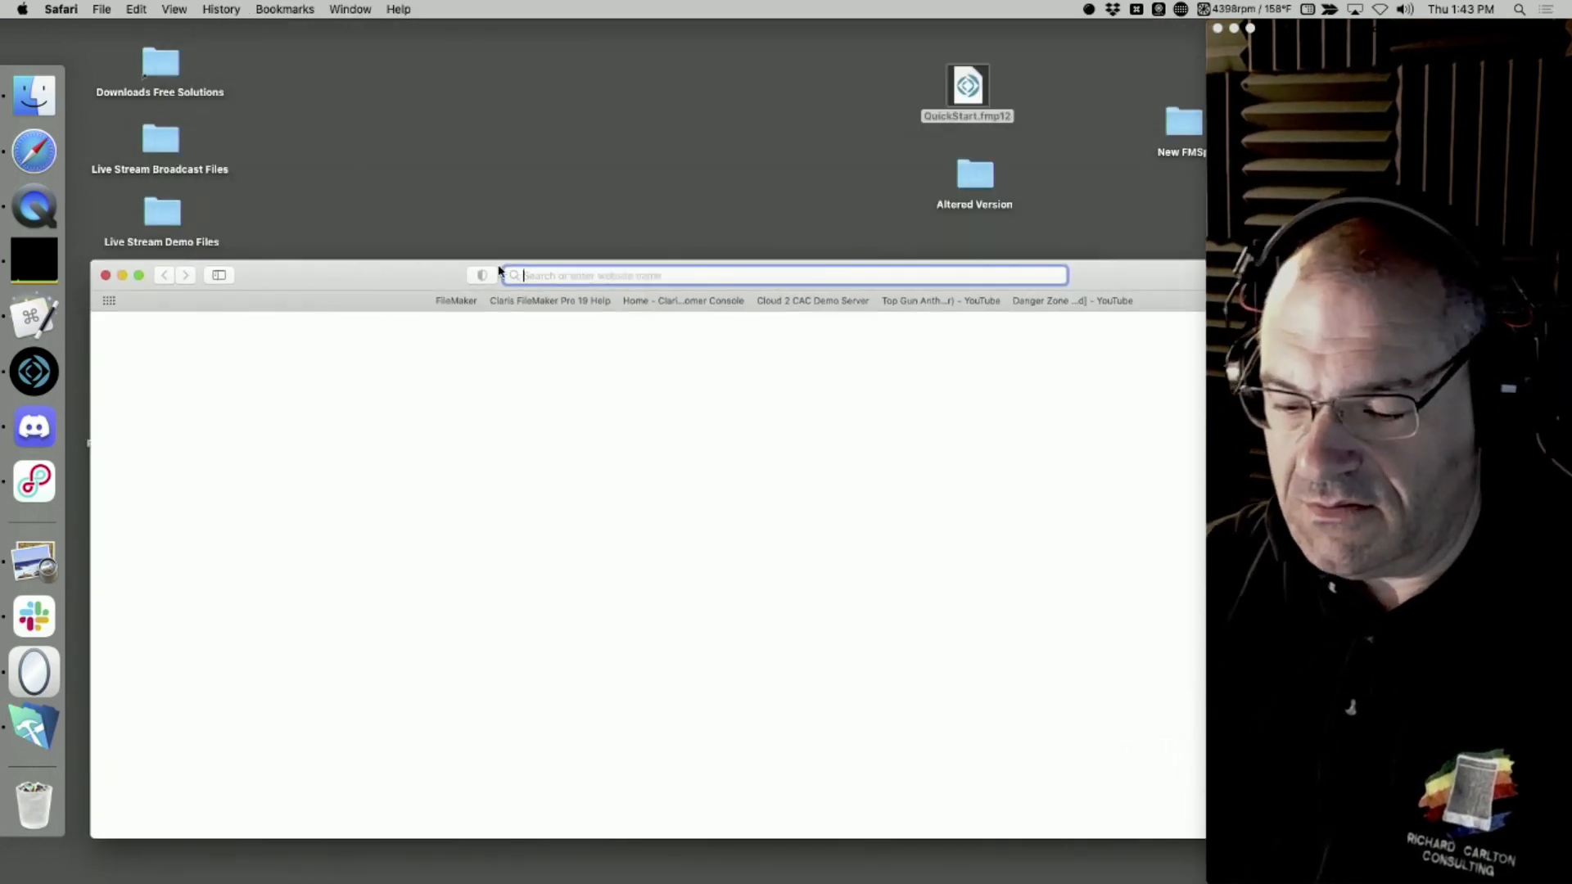
pyautogui.write('live')
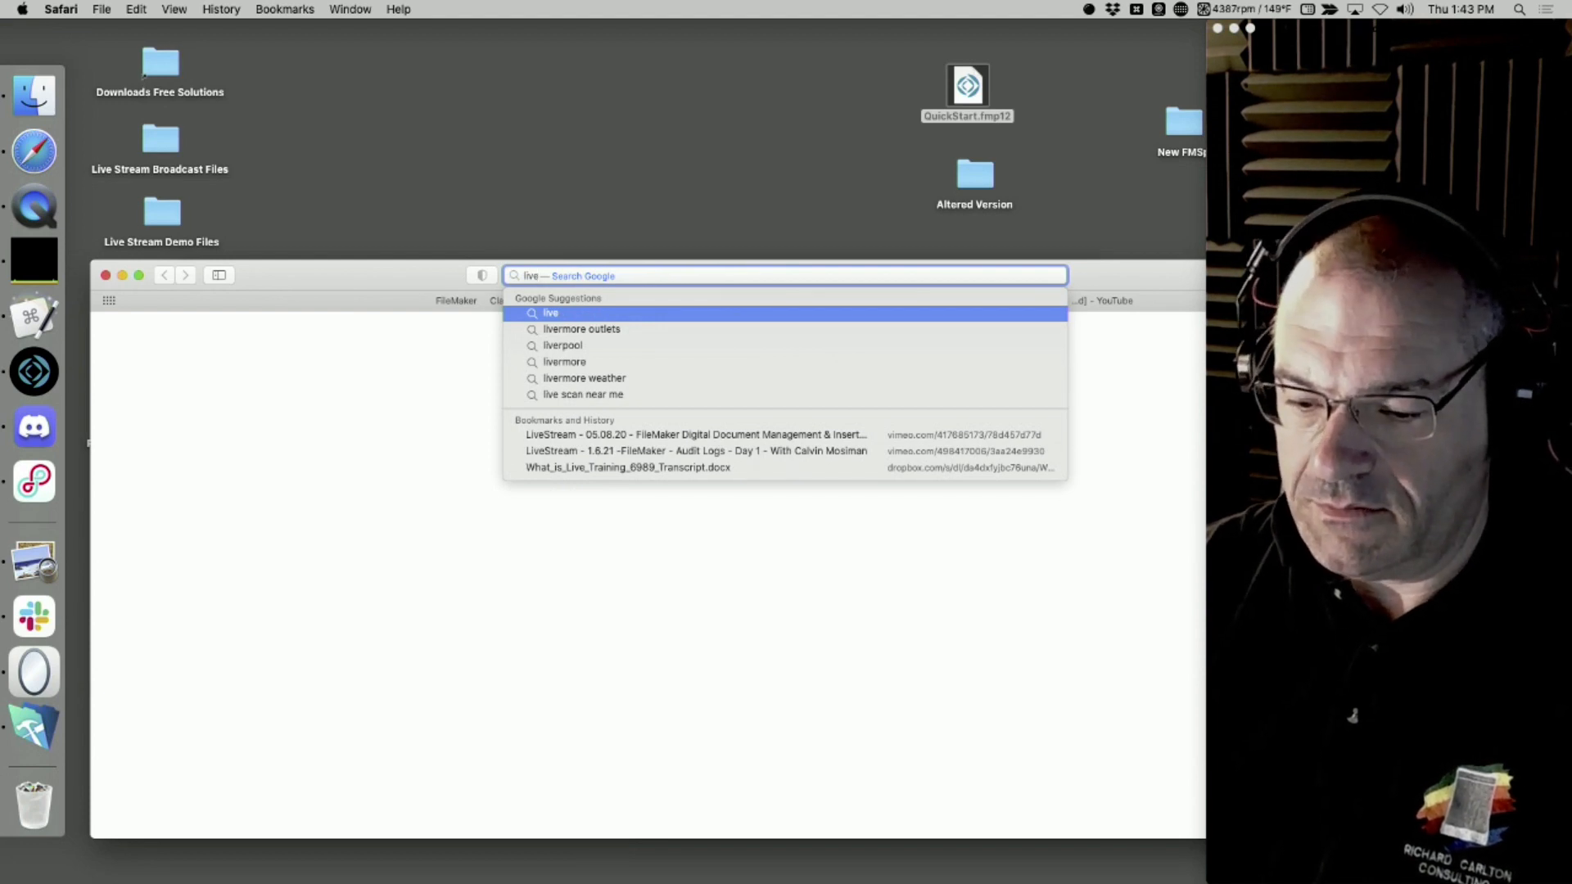
pyautogui.write('stream')
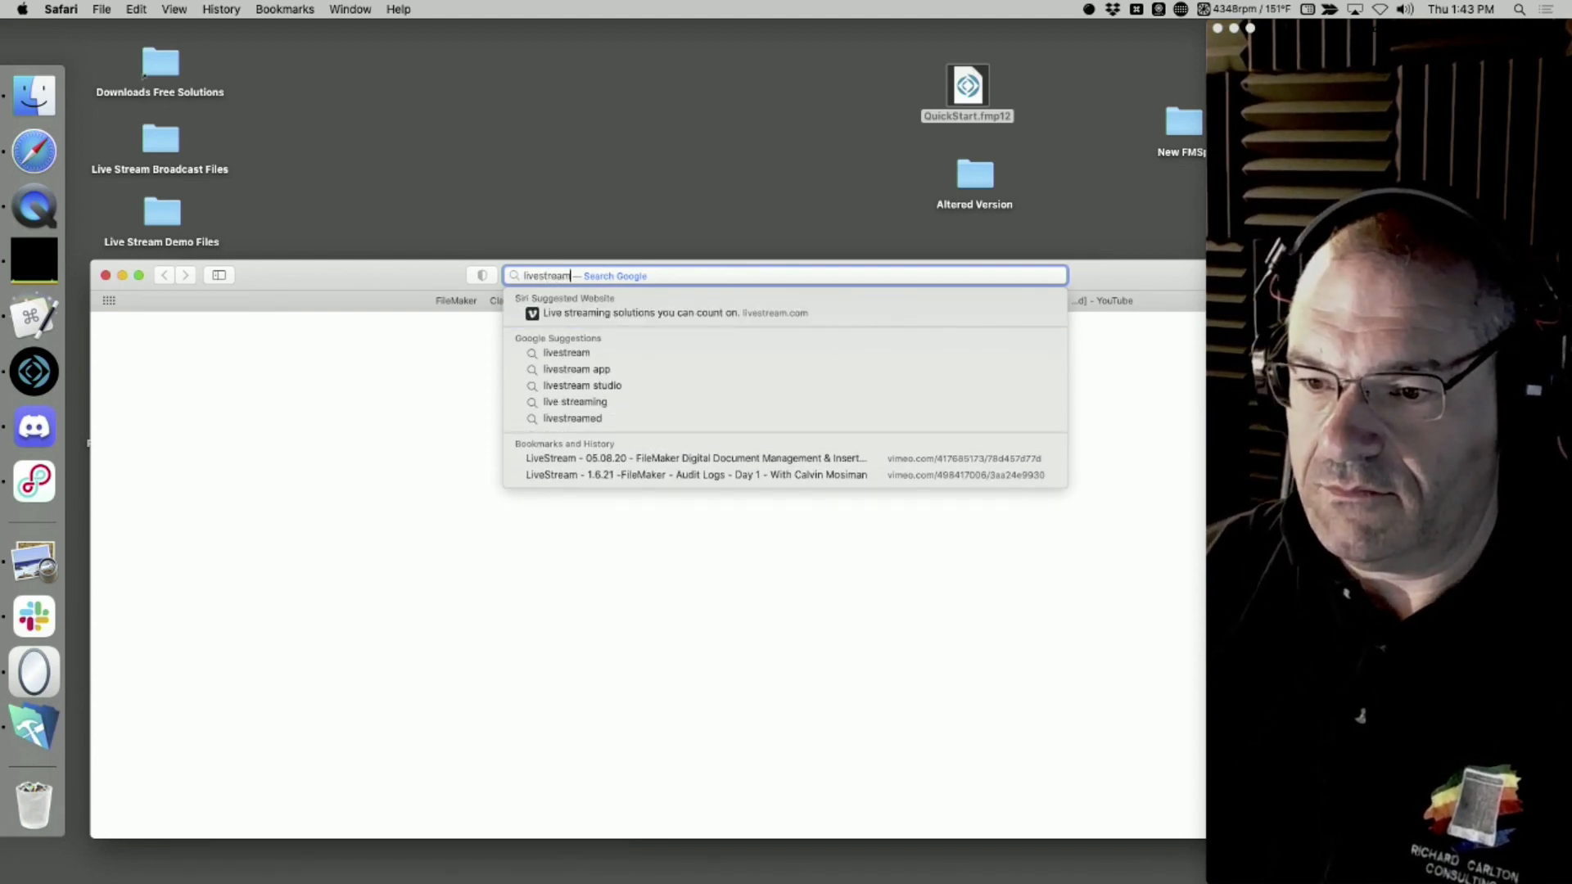
pyautogui.press('super+a')
pyautogui.press('BackSpace')
# Load the stream.atrcc.com site in the browser
pyautogui.write('stre')
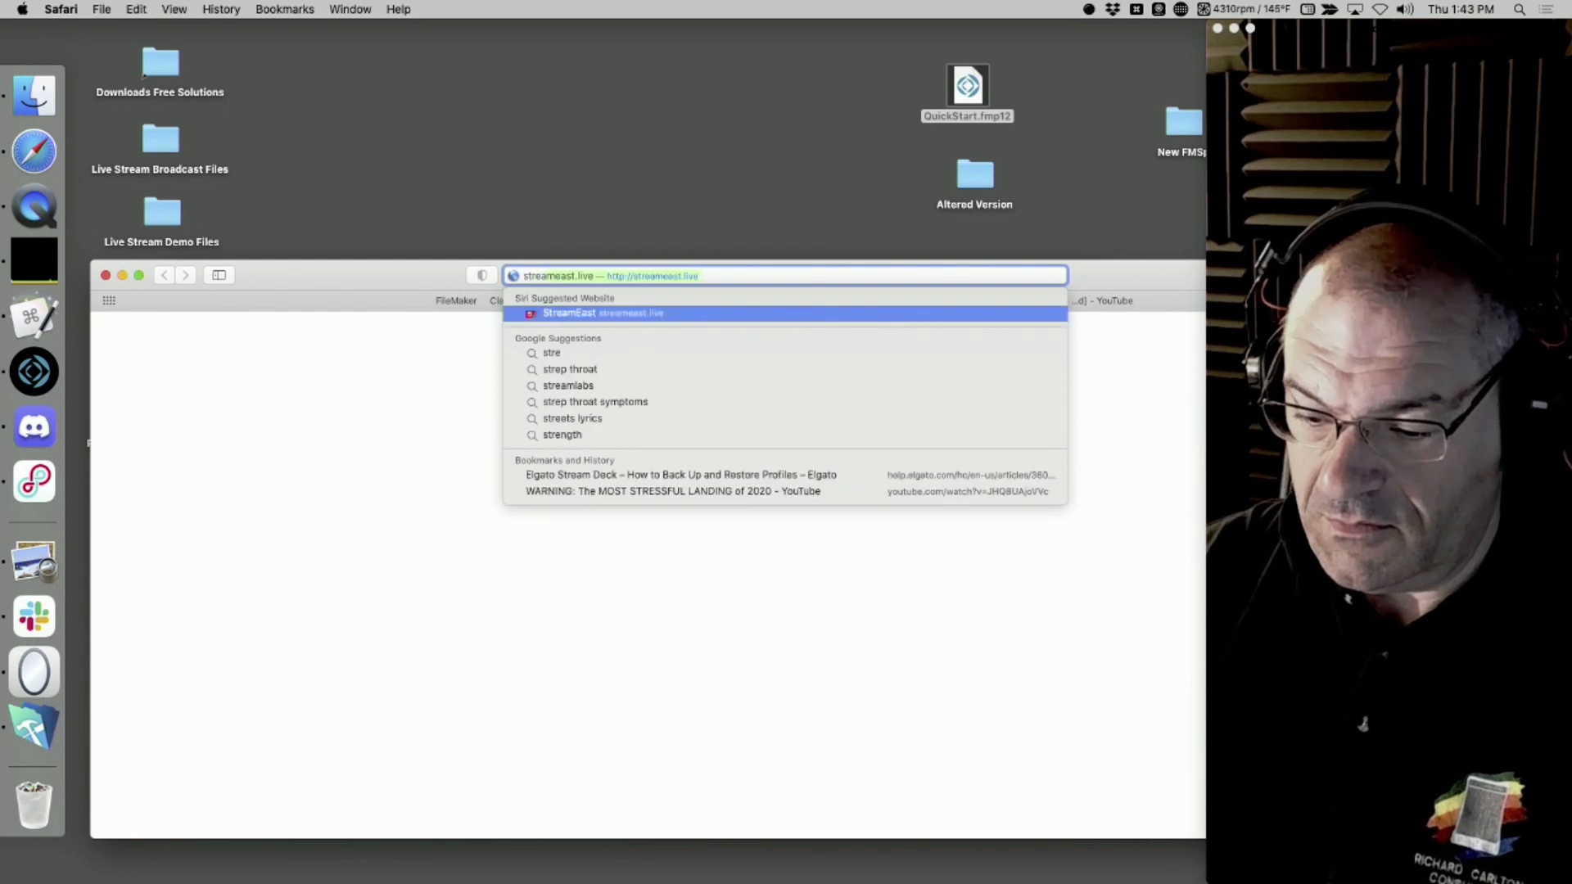
pyautogui.write('am.atrcc')
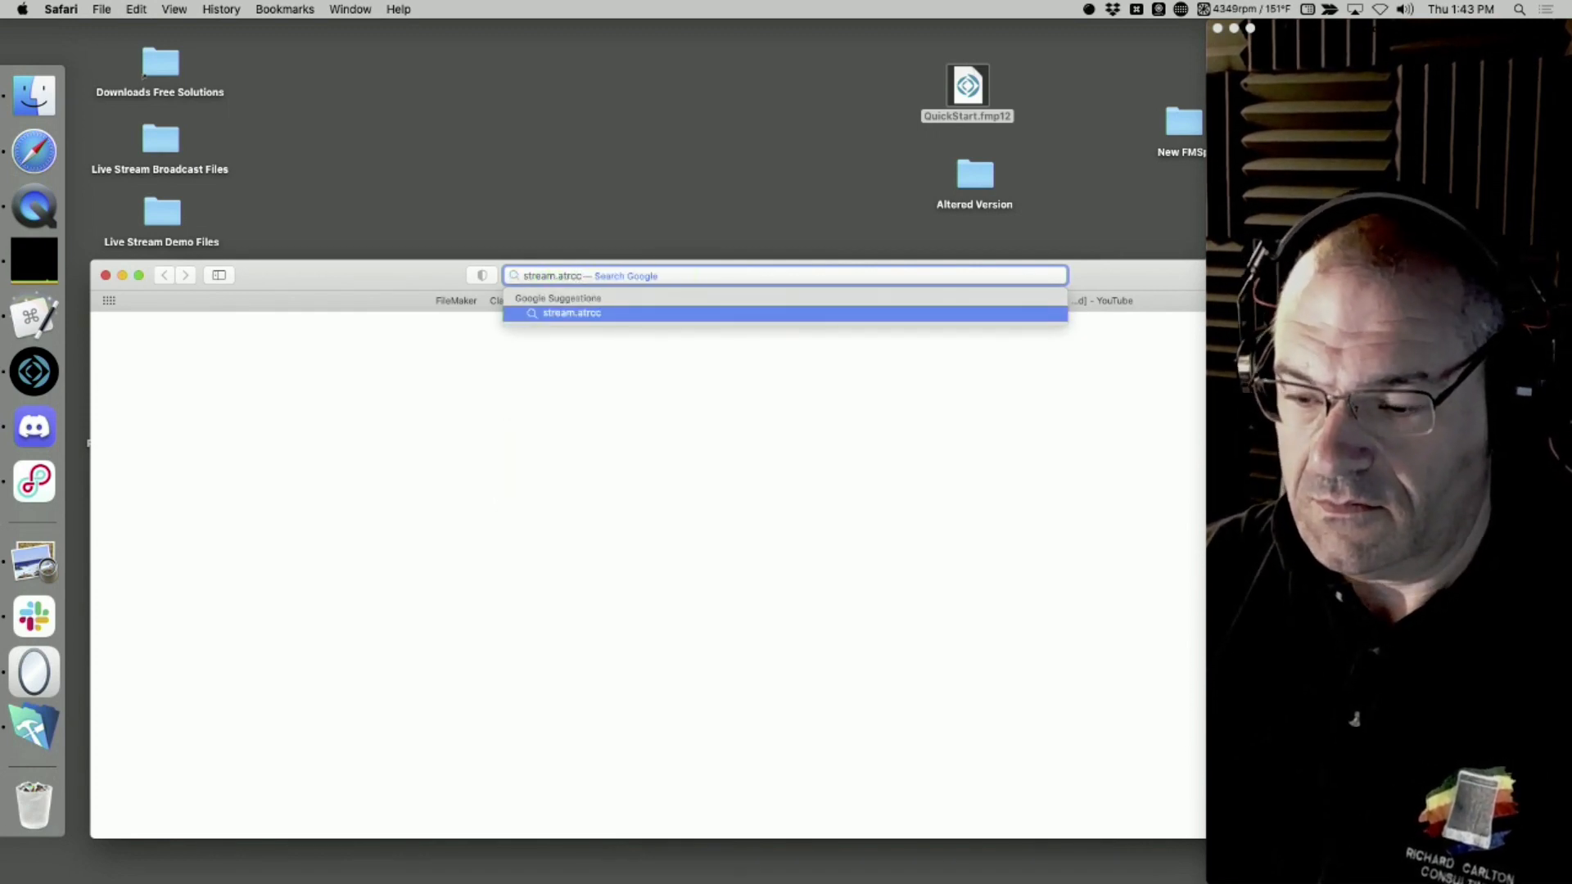
pyautogui.write('.com')
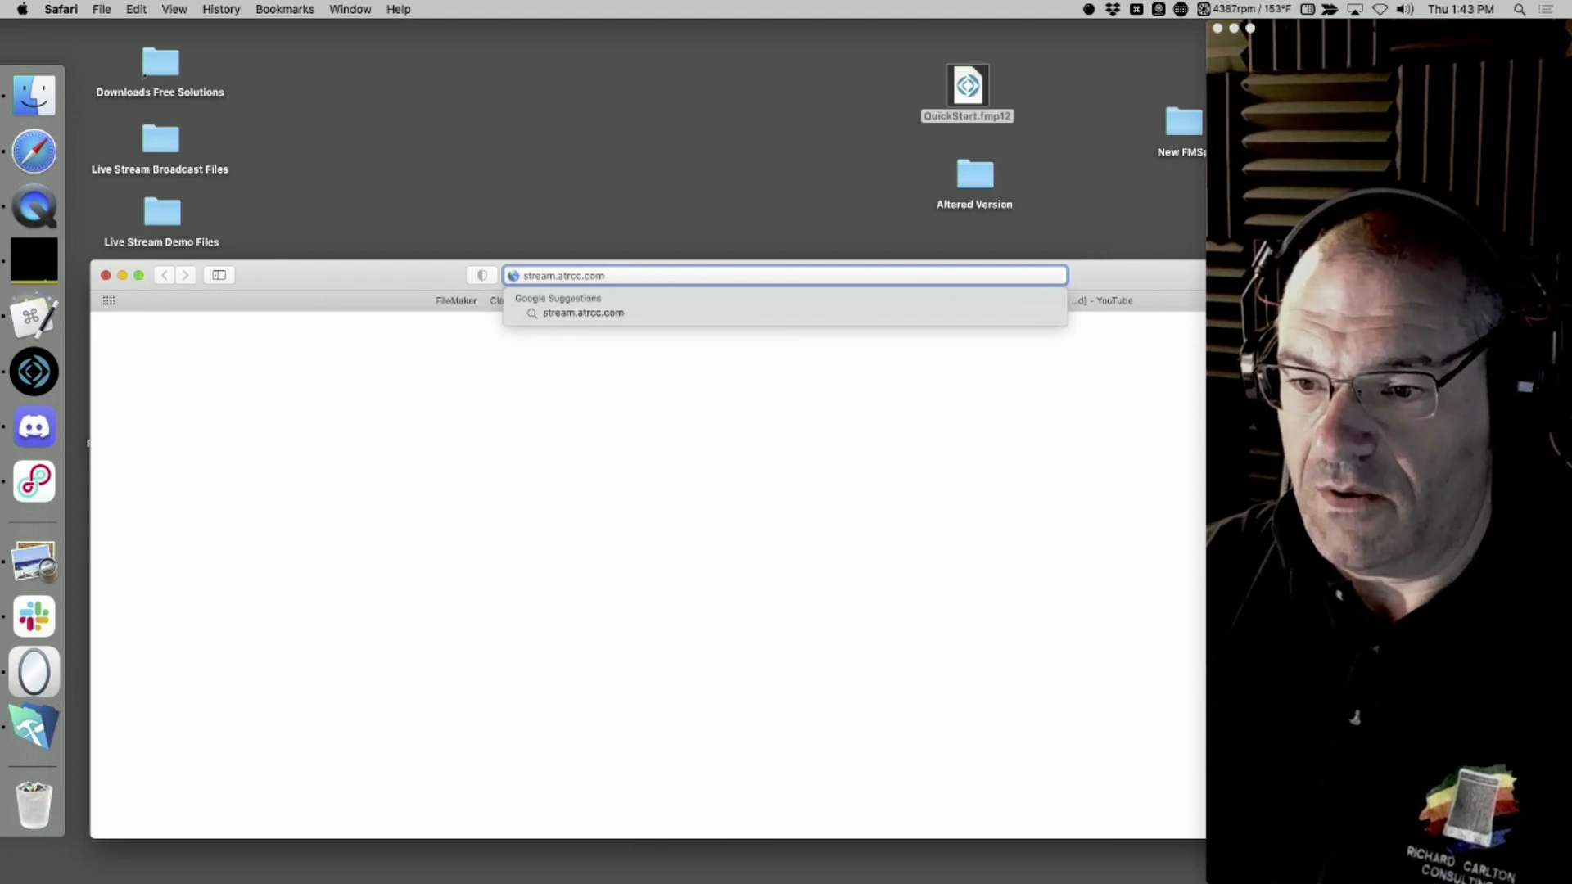
pyautogui.press('Return')
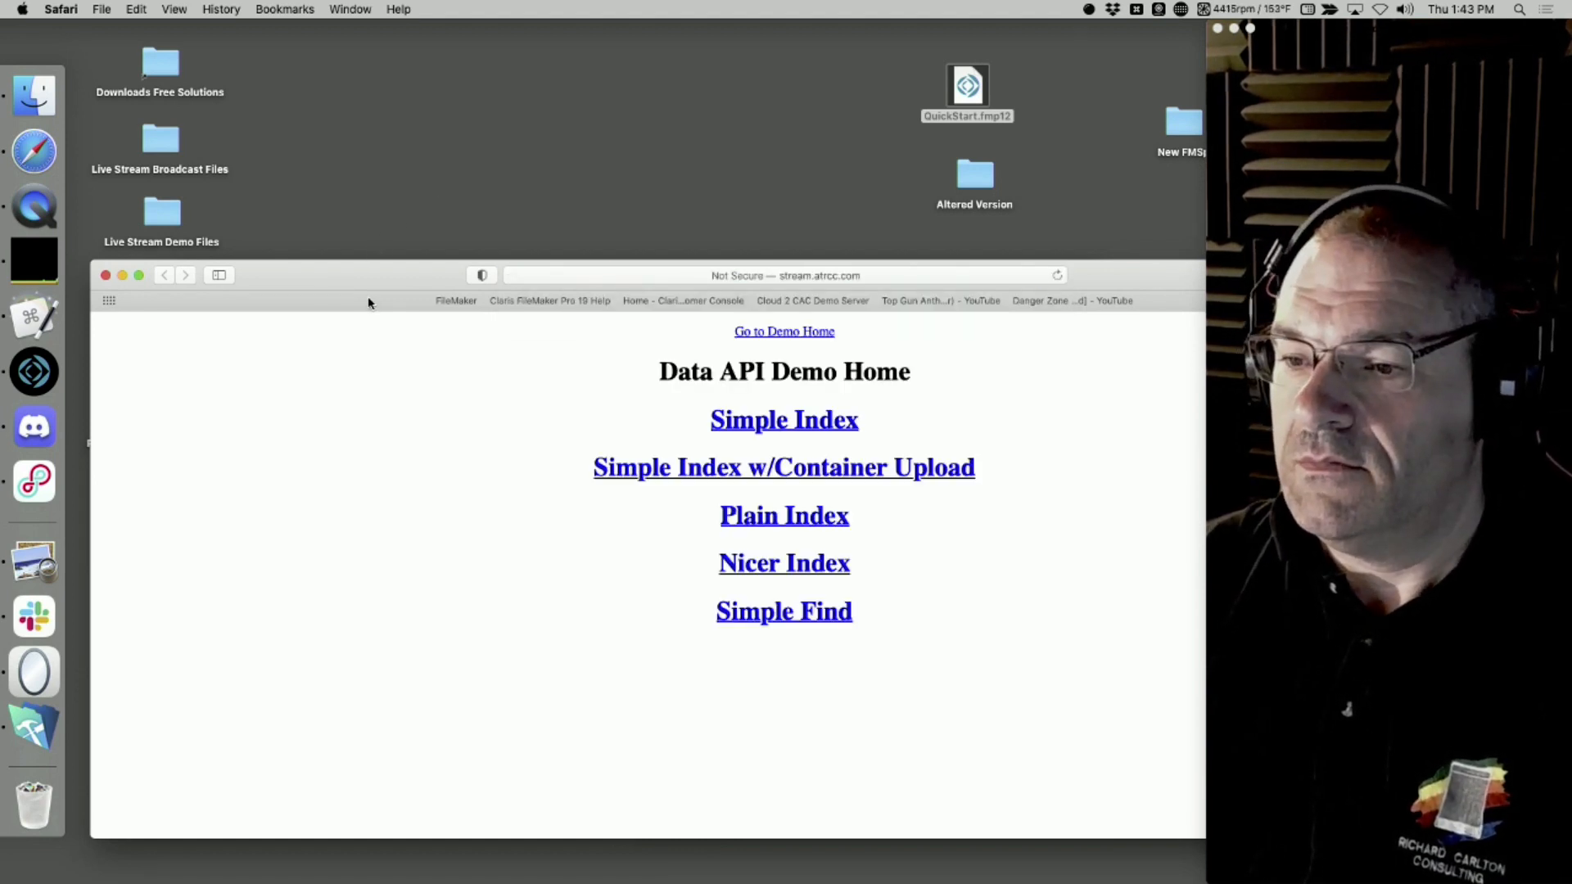
pyautogui.click(688, 275)
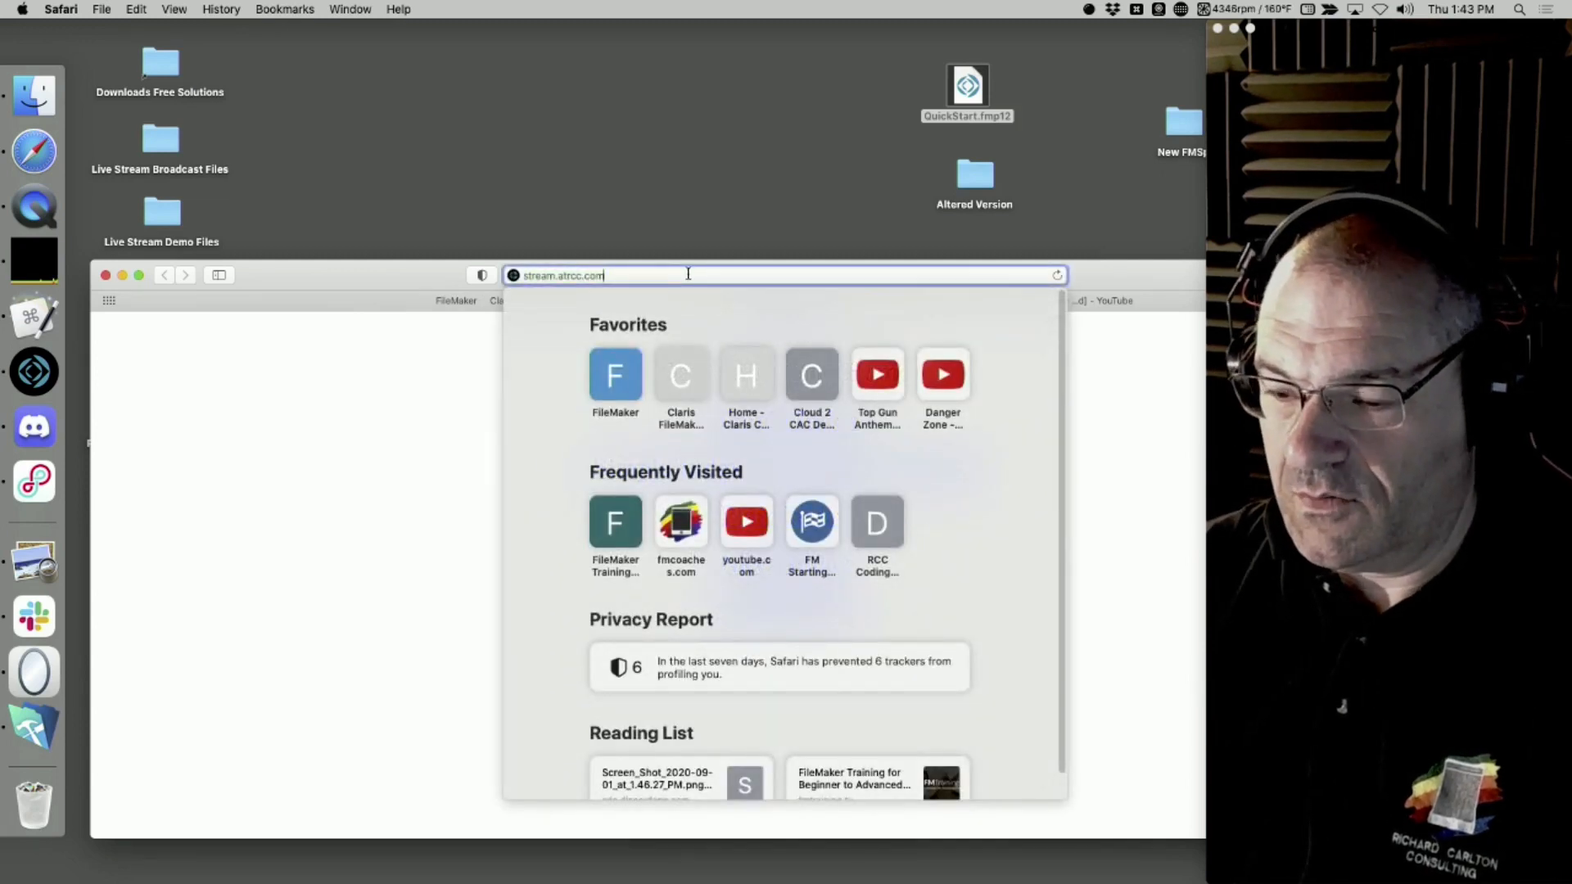
pyautogui.write(':')
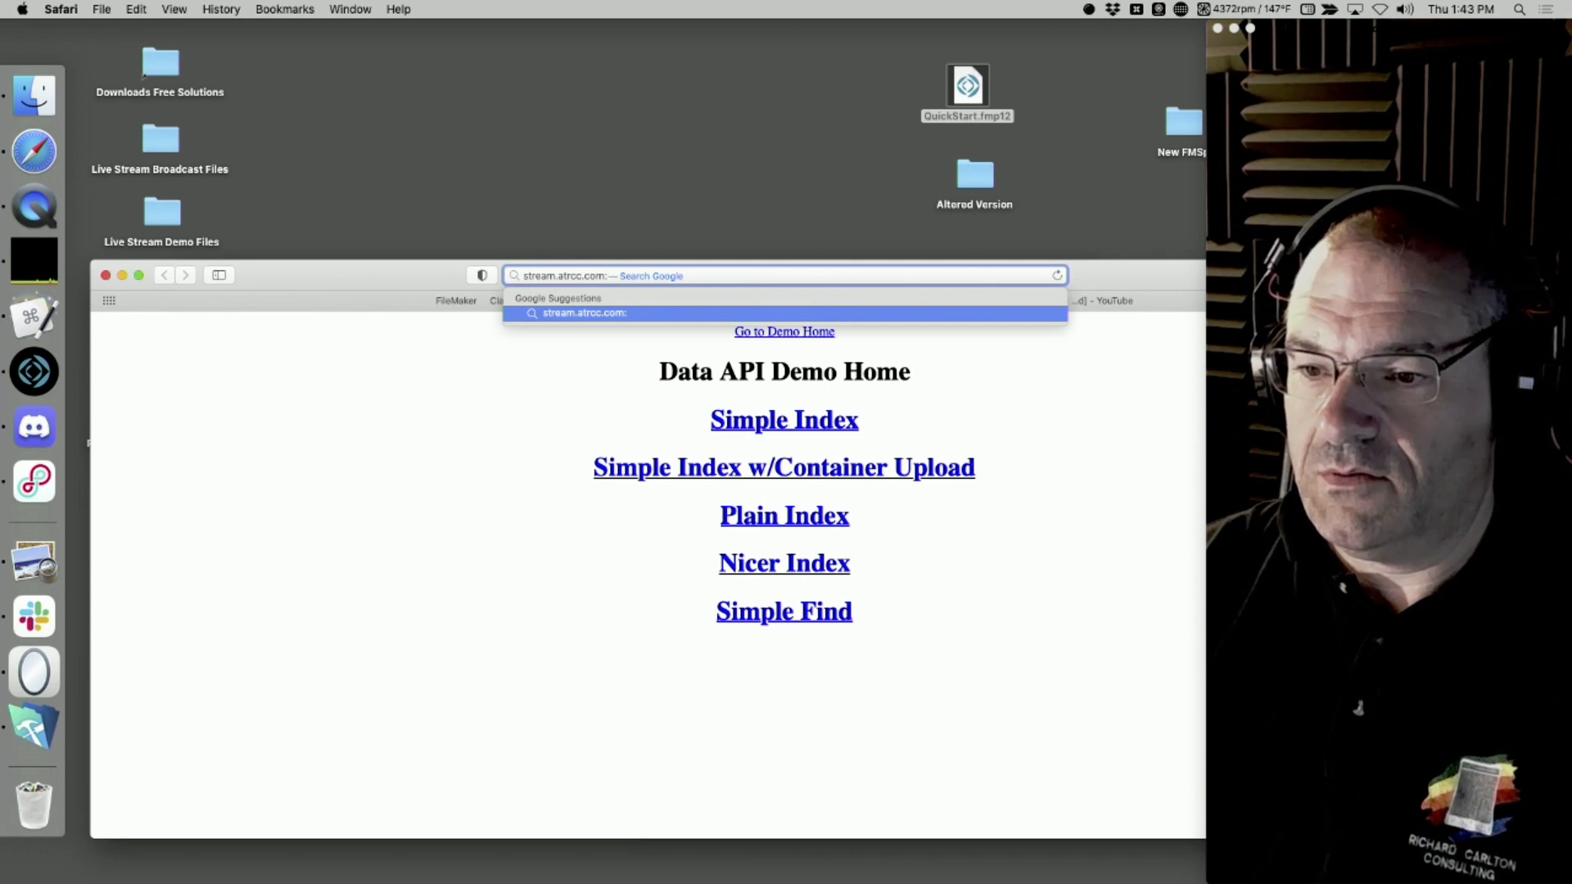
pyautogui.press('BackSpace')
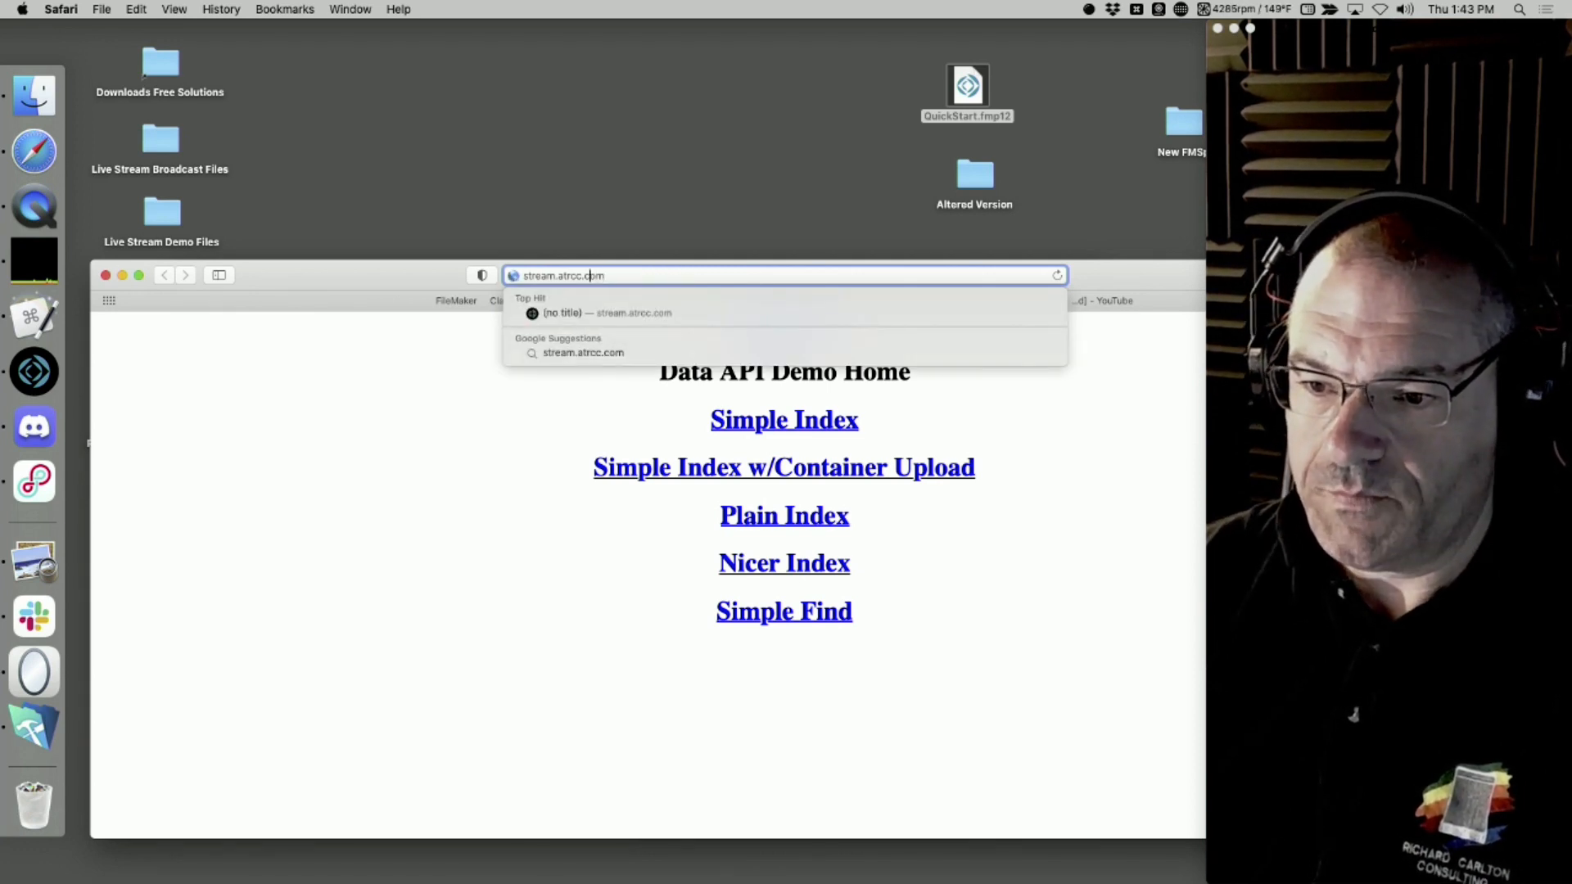
pyautogui.write('ht')
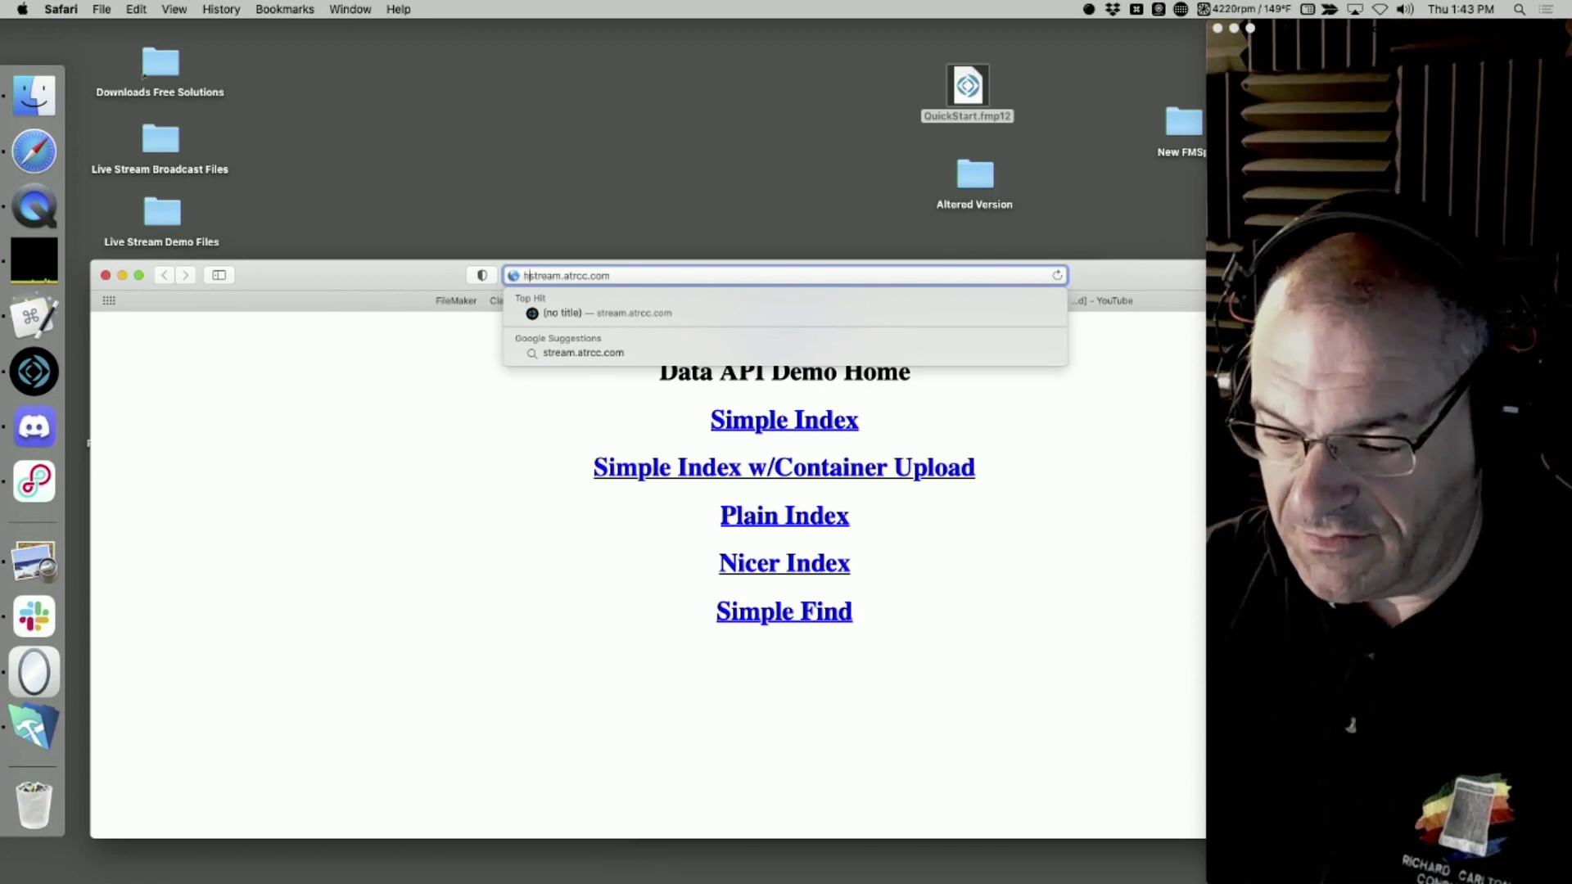
pyautogui.write('tp')
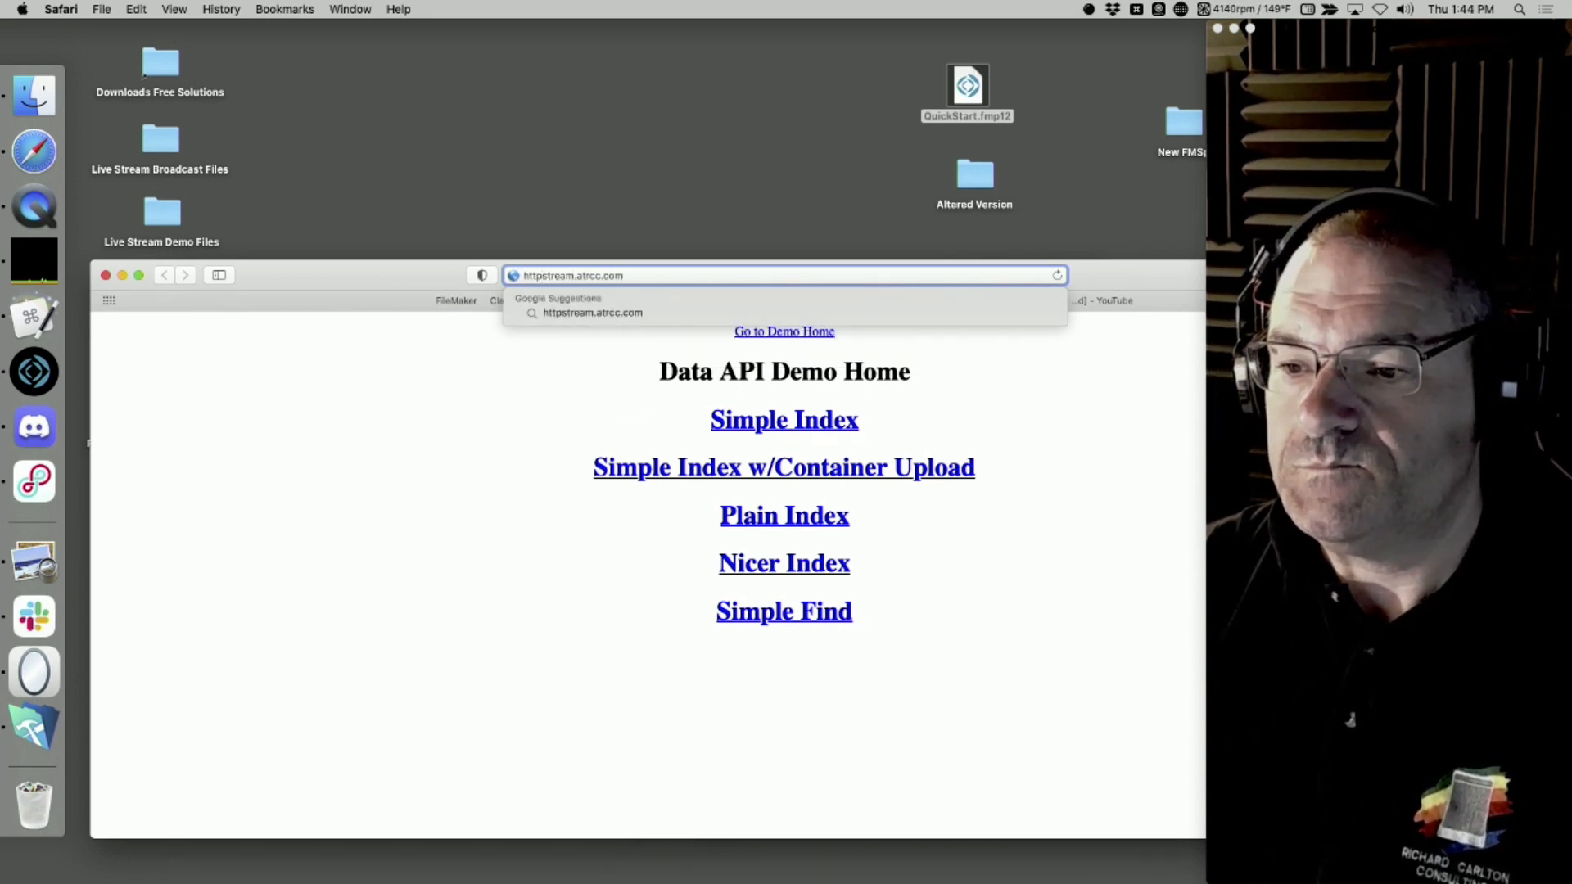
pyautogui.press('BackSpace')
pyautogui.press('BackSpace')
pyautogui.press('BackSpace')
pyautogui.press('BackSpace')
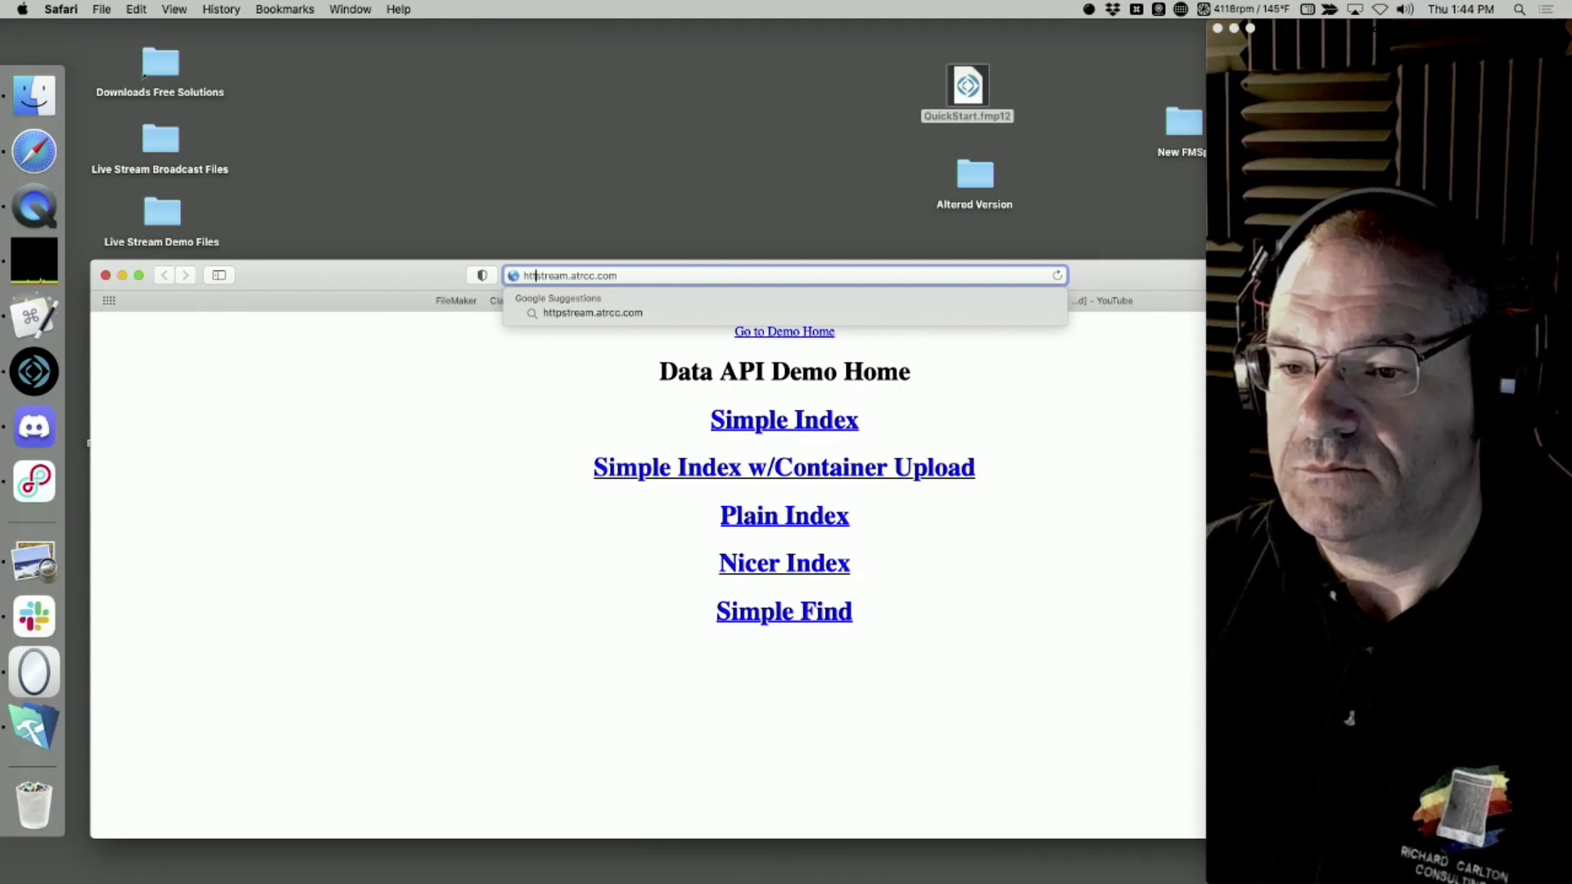
# Try to load stream.atrcc.com:16000 in the browser, moving its window up the desktop and retrying the address
pyautogui.click(619, 279)
pyautogui.write(':')
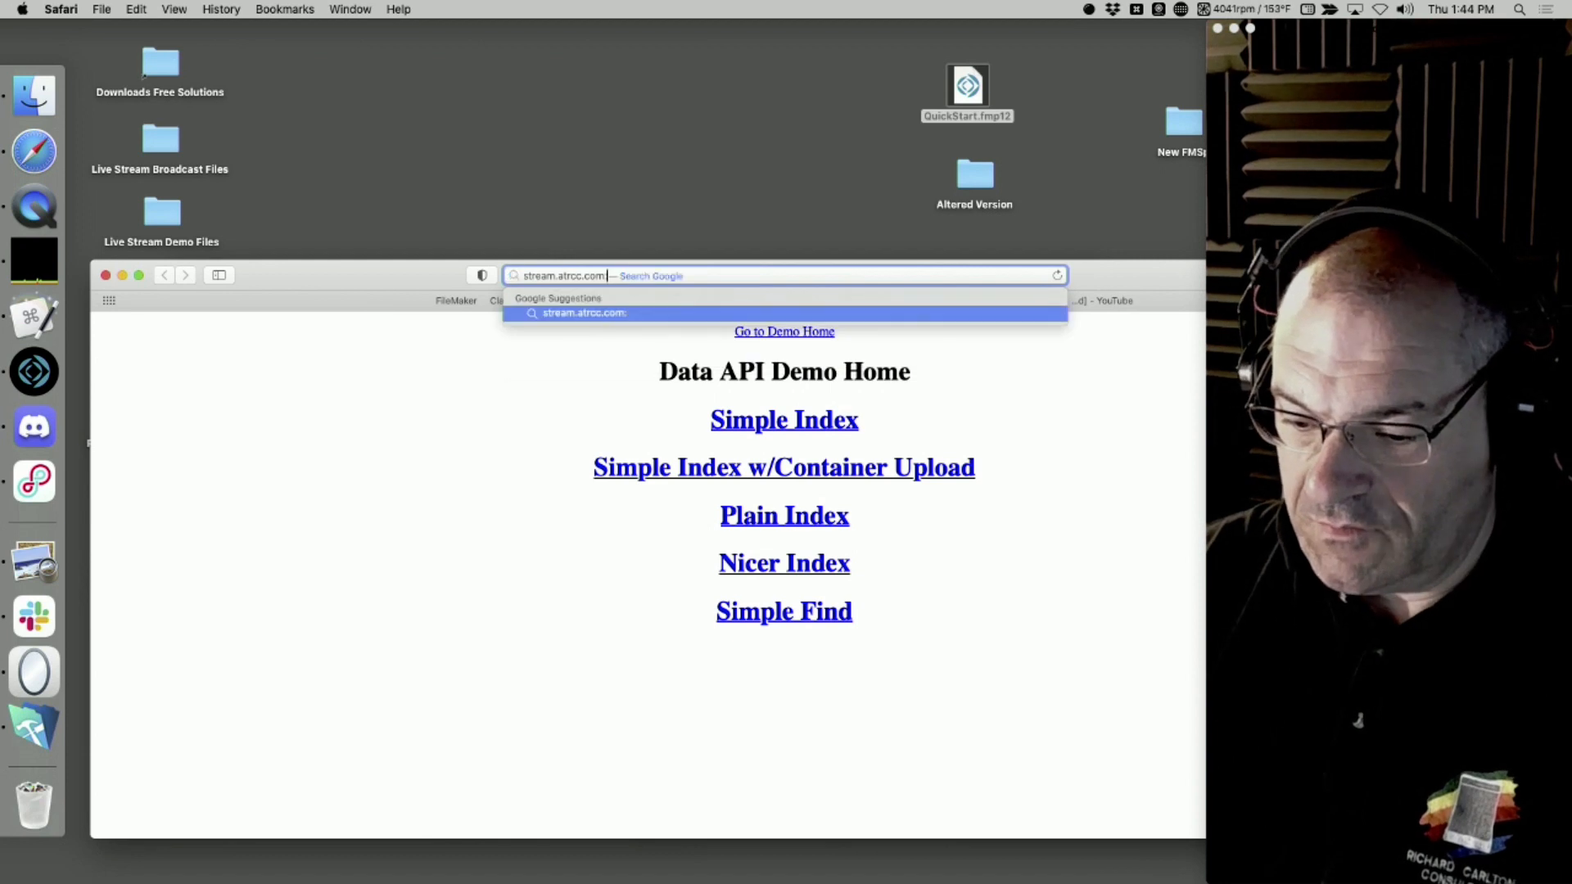
pyautogui.write('16')
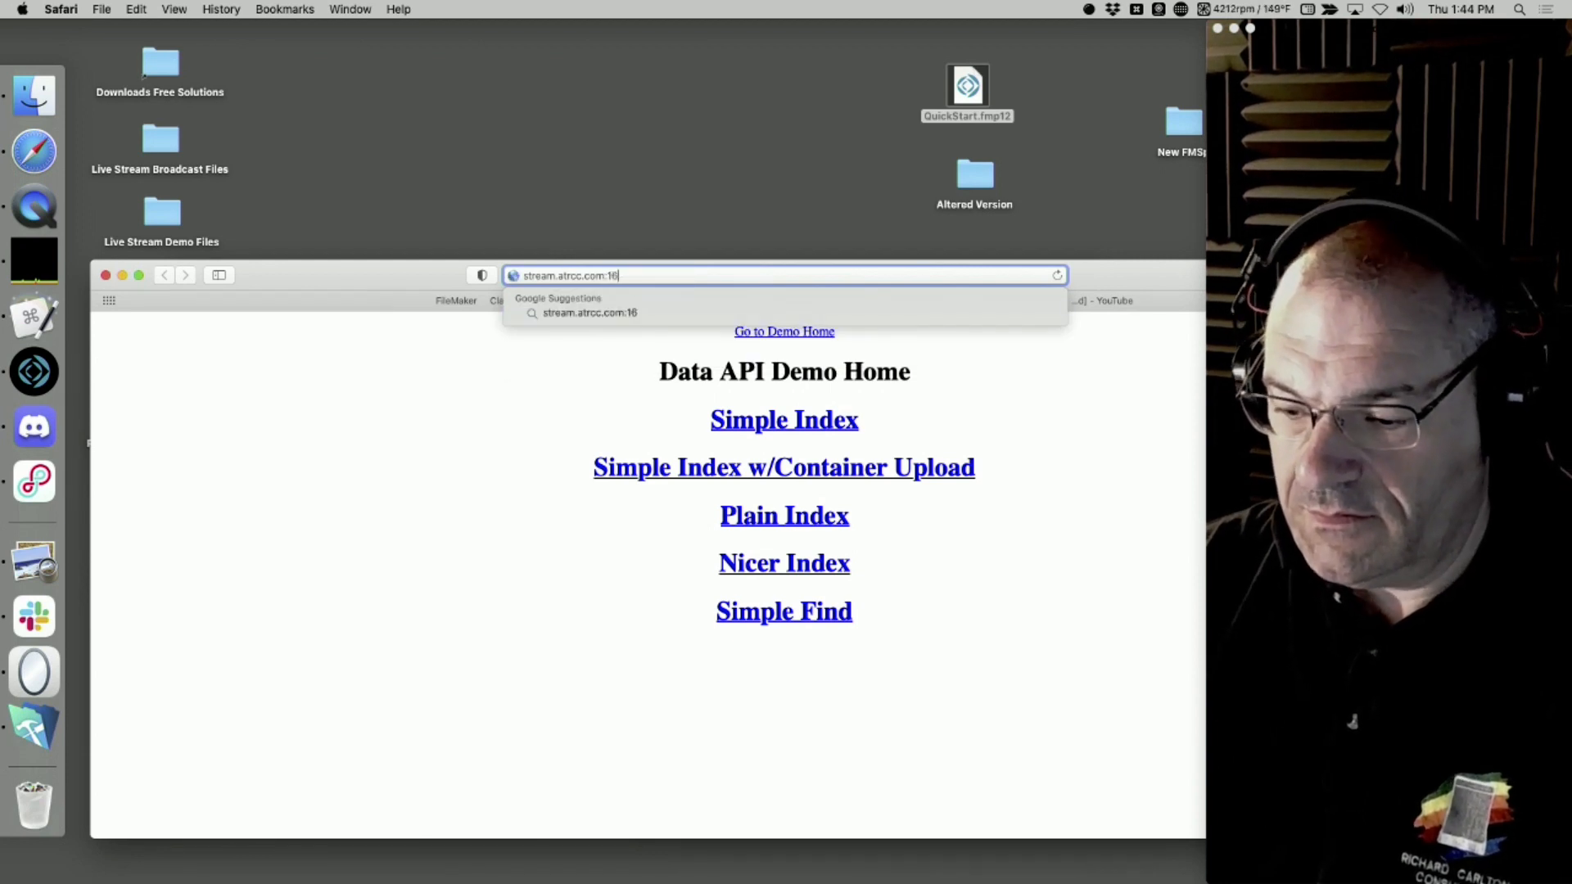
pyautogui.write('000')
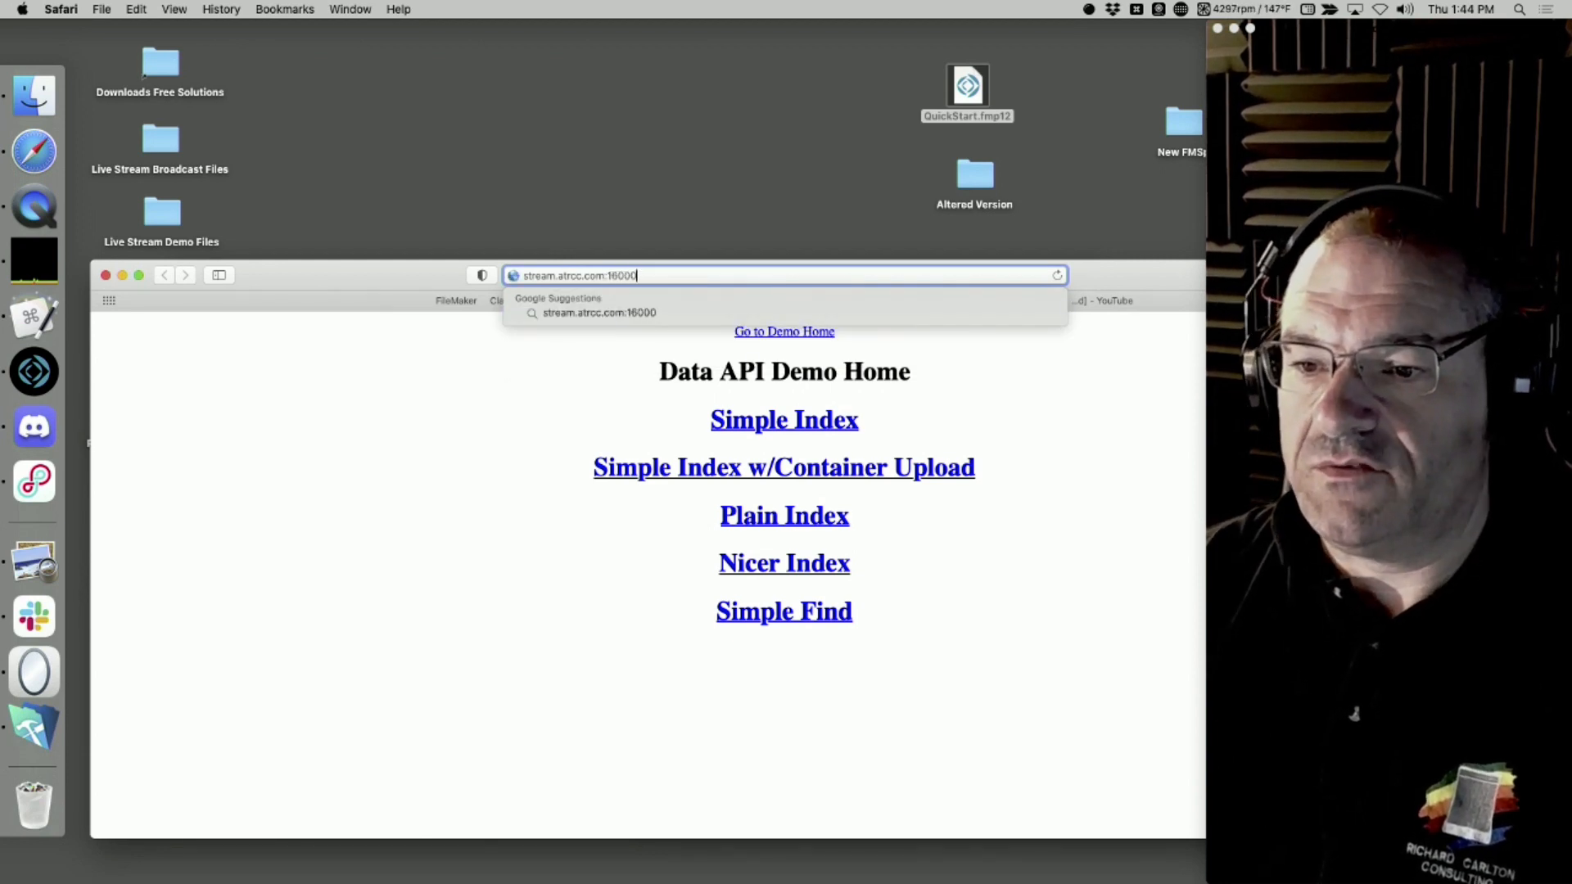
pyautogui.press('super+a')
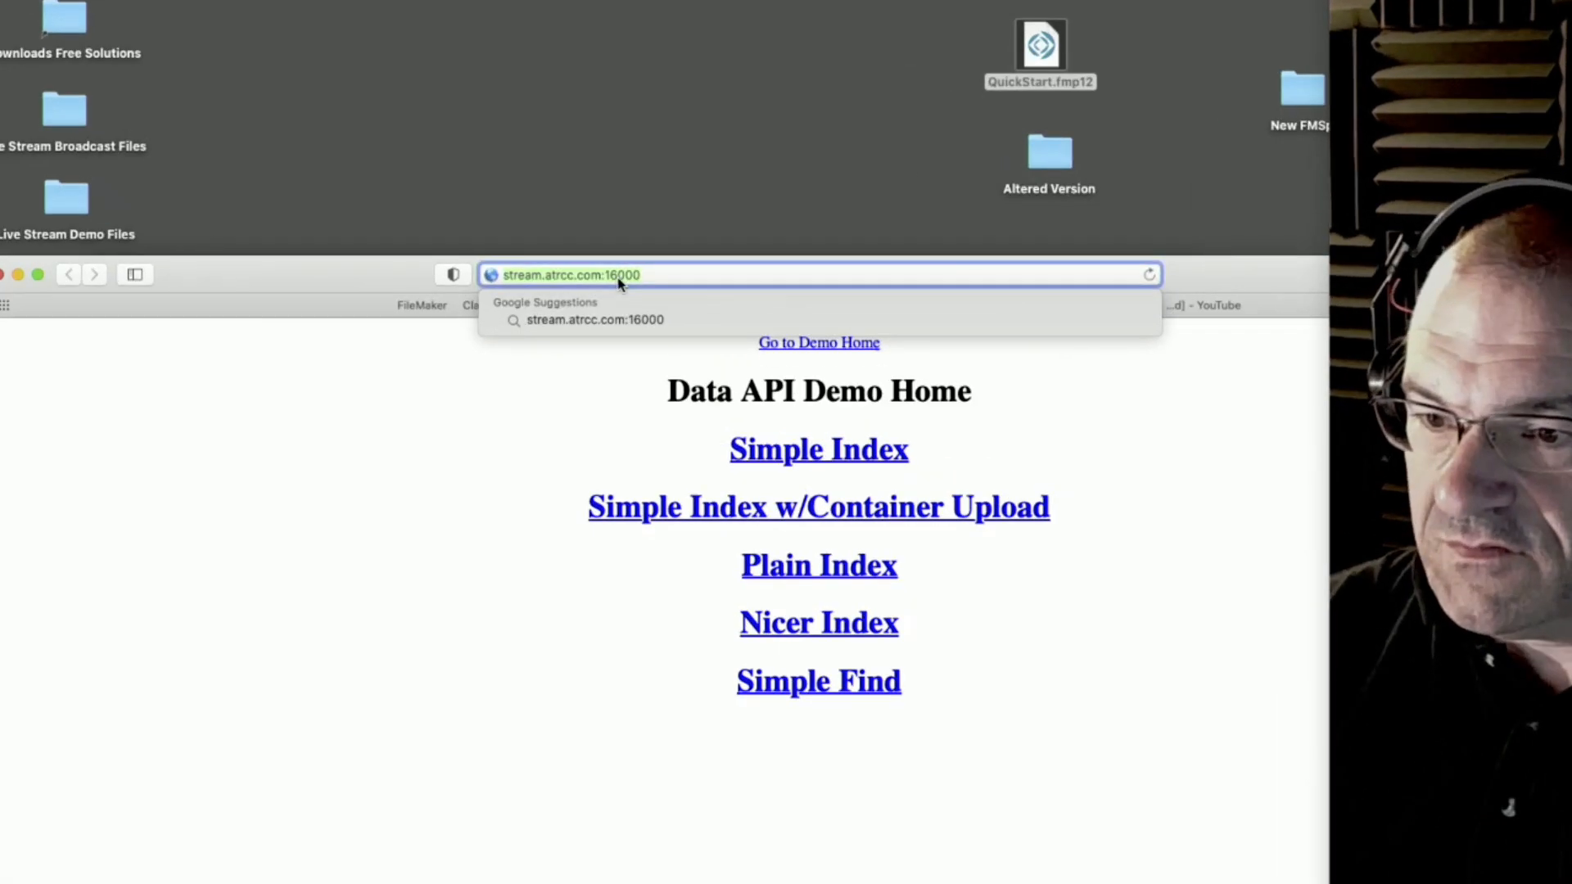
pyautogui.press('Return')
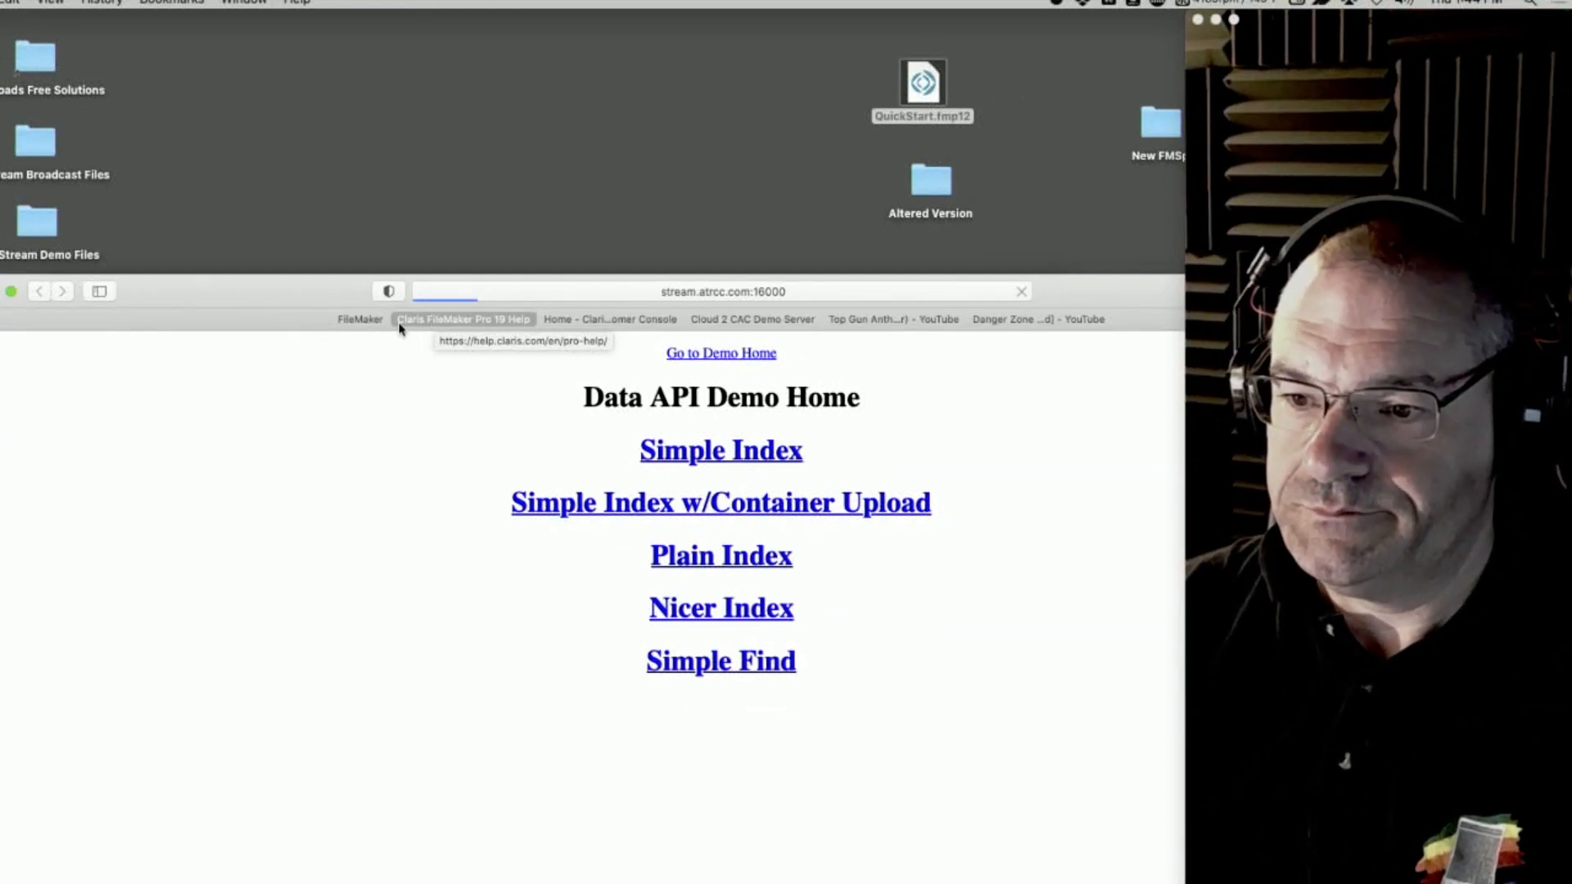
pyautogui.moveTo(249, 293); pyautogui.dragTo(220, 206)
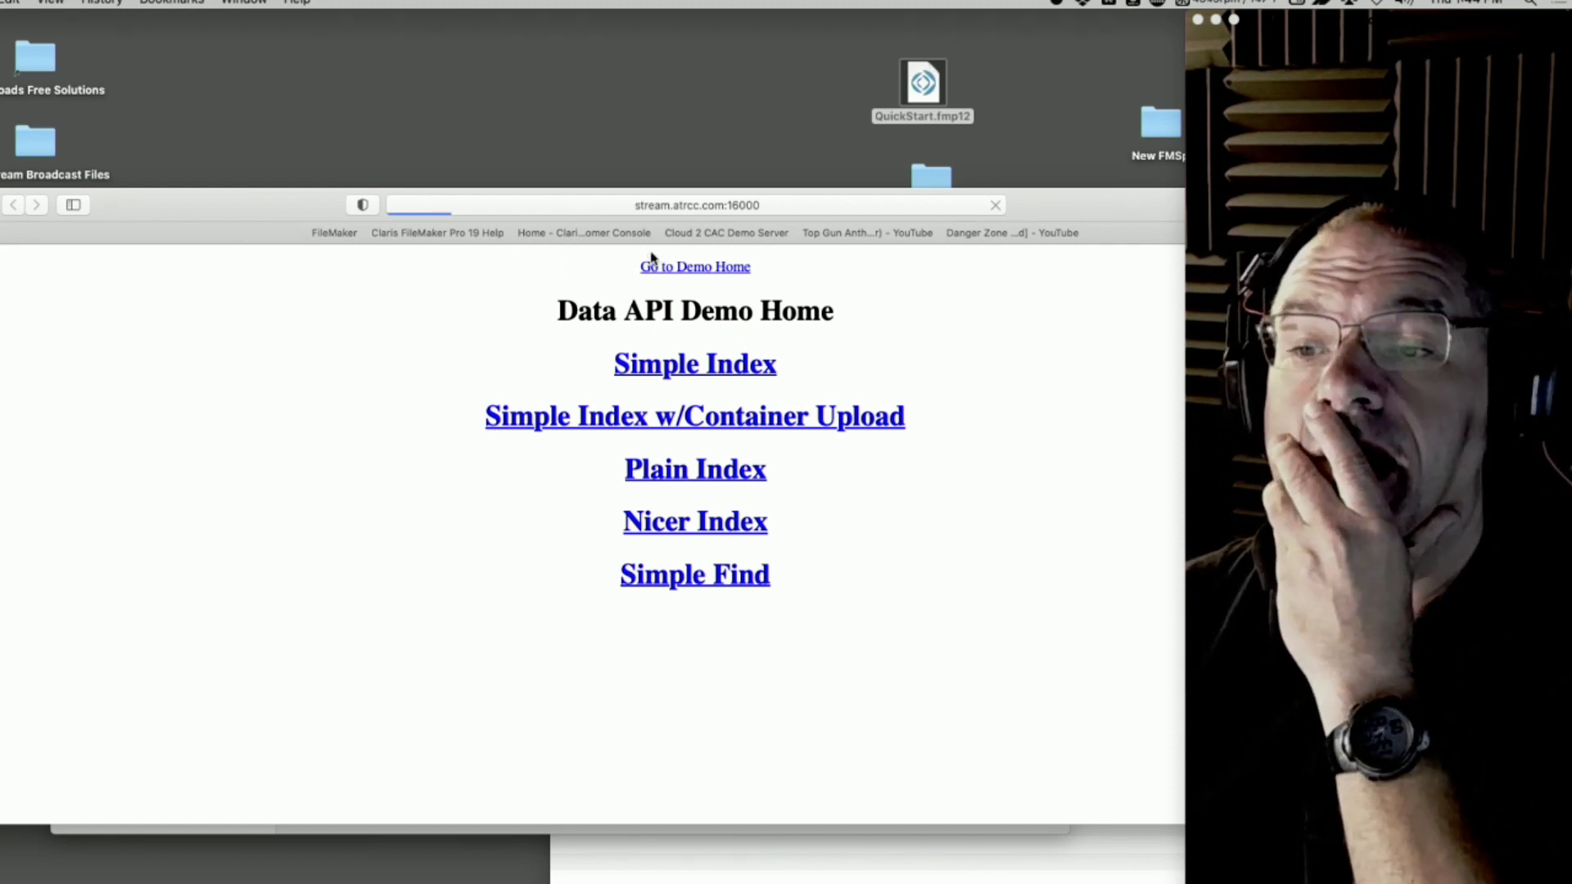
pyautogui.click(542, 207)
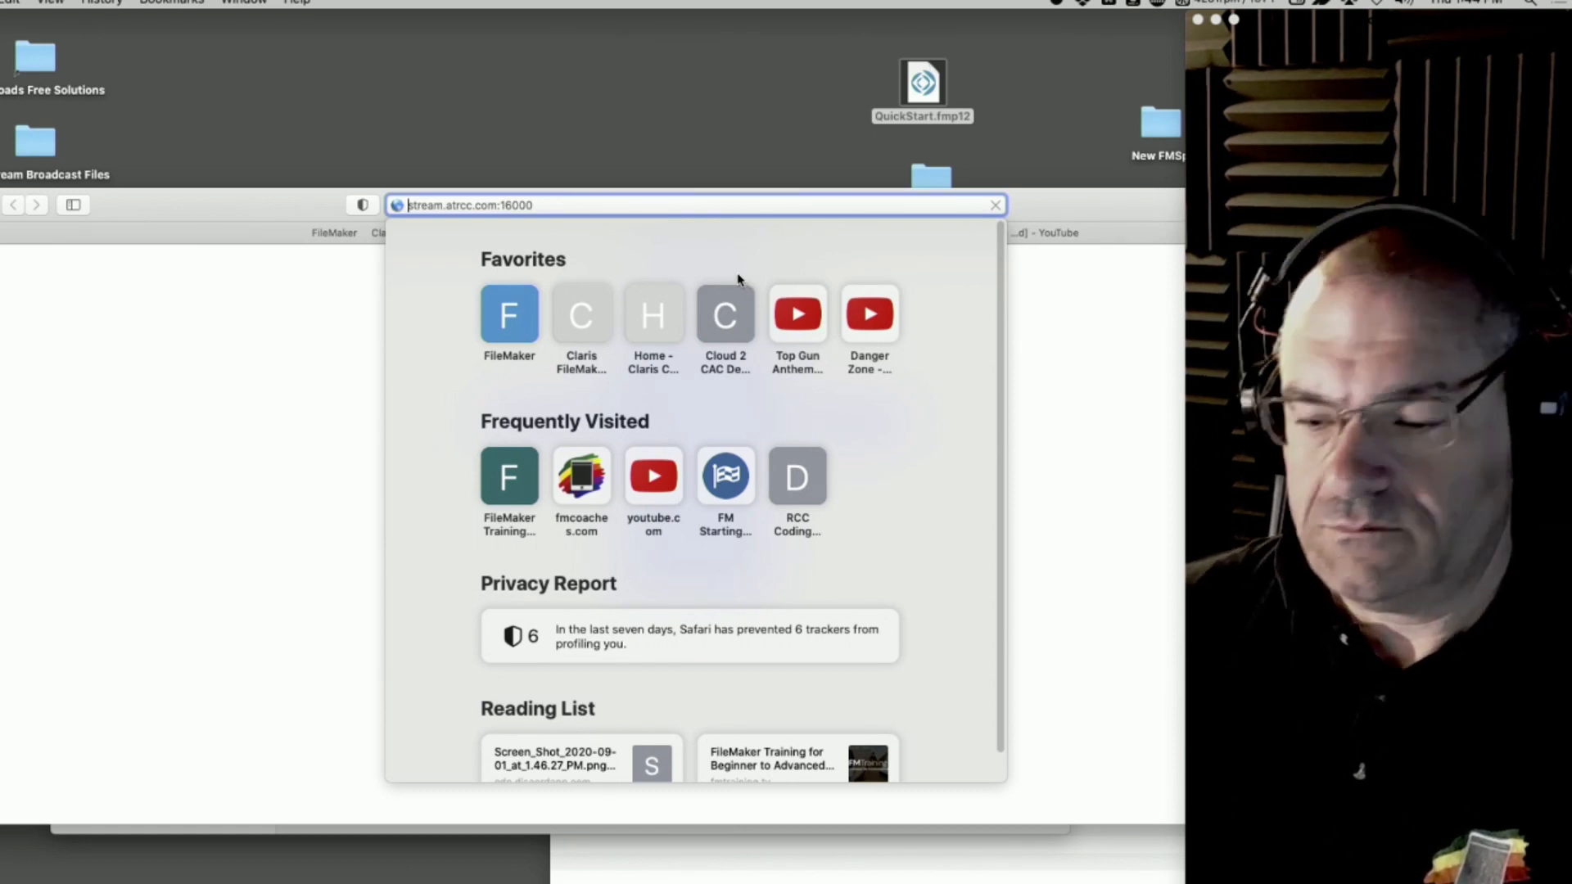
pyautogui.press('Return')
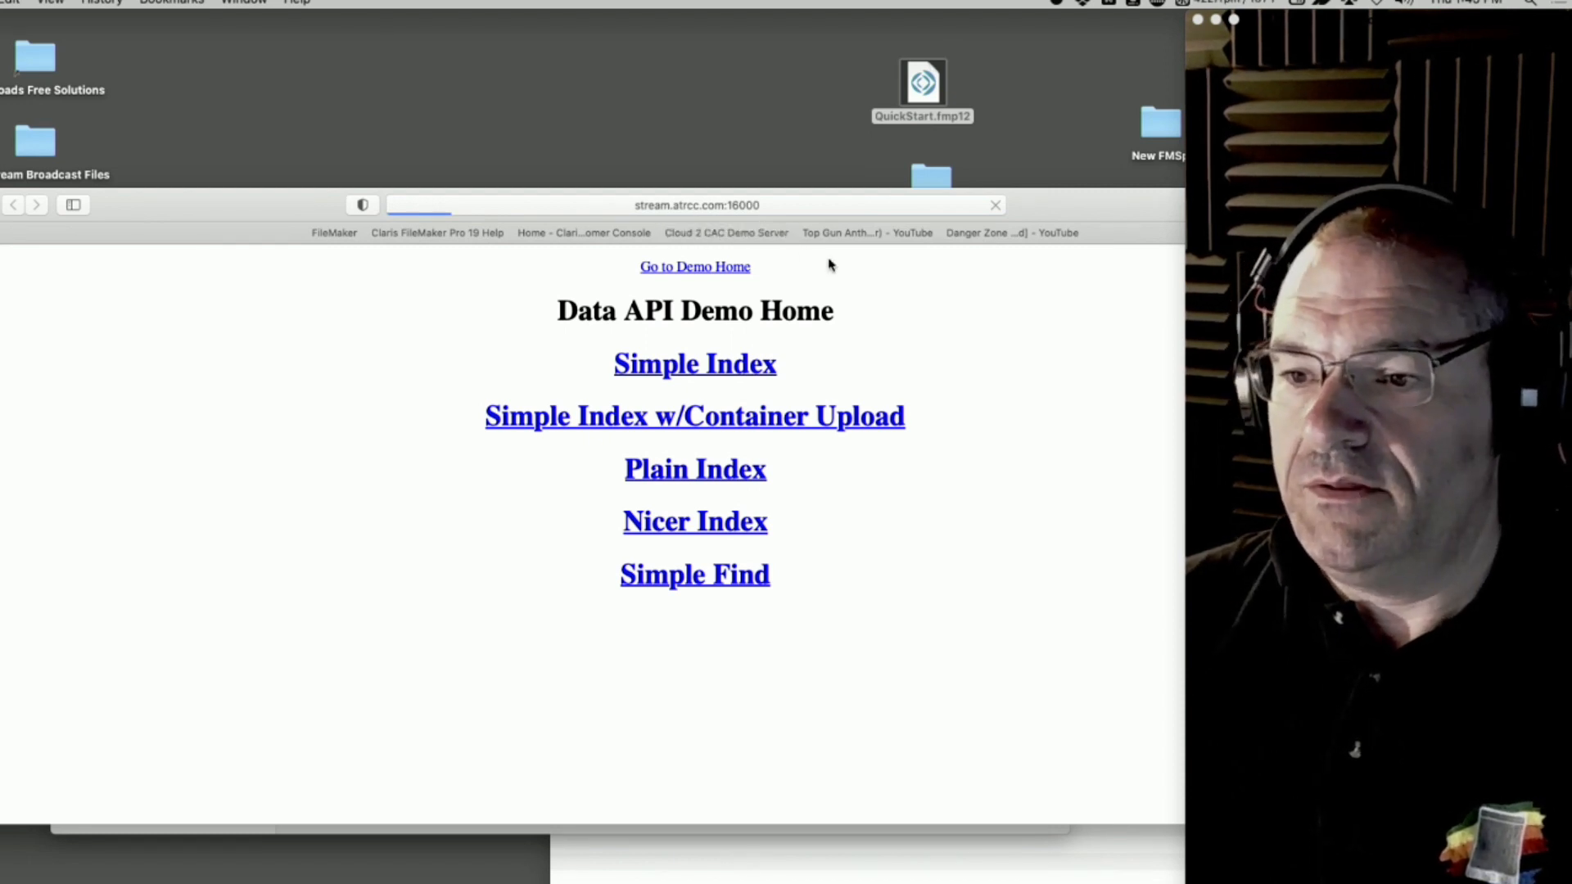
pyautogui.click(473, 203)
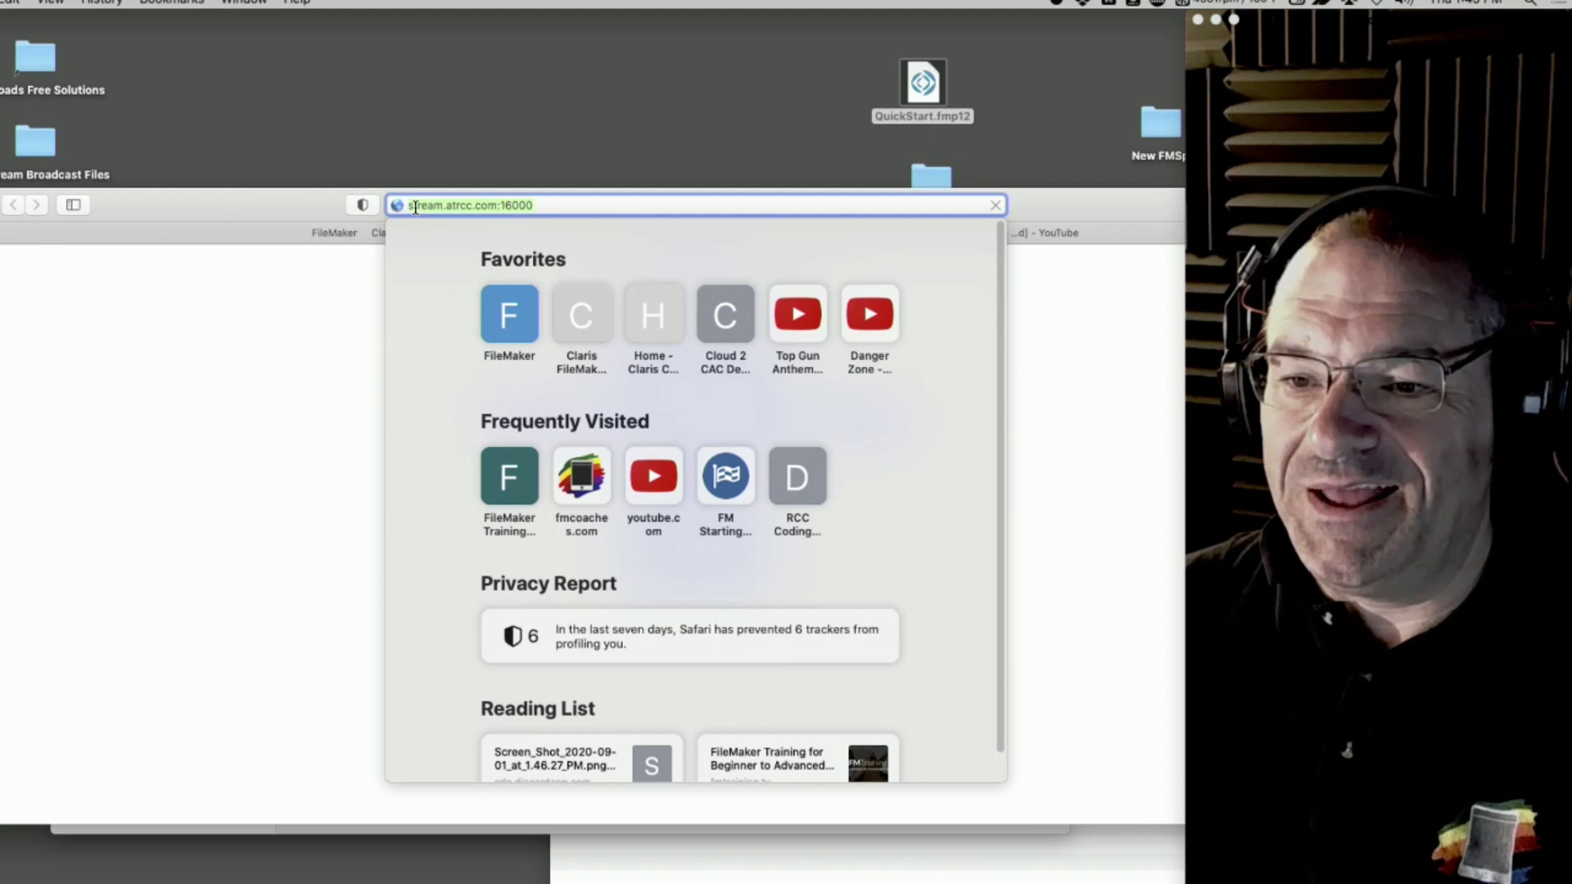
pyautogui.write('https')
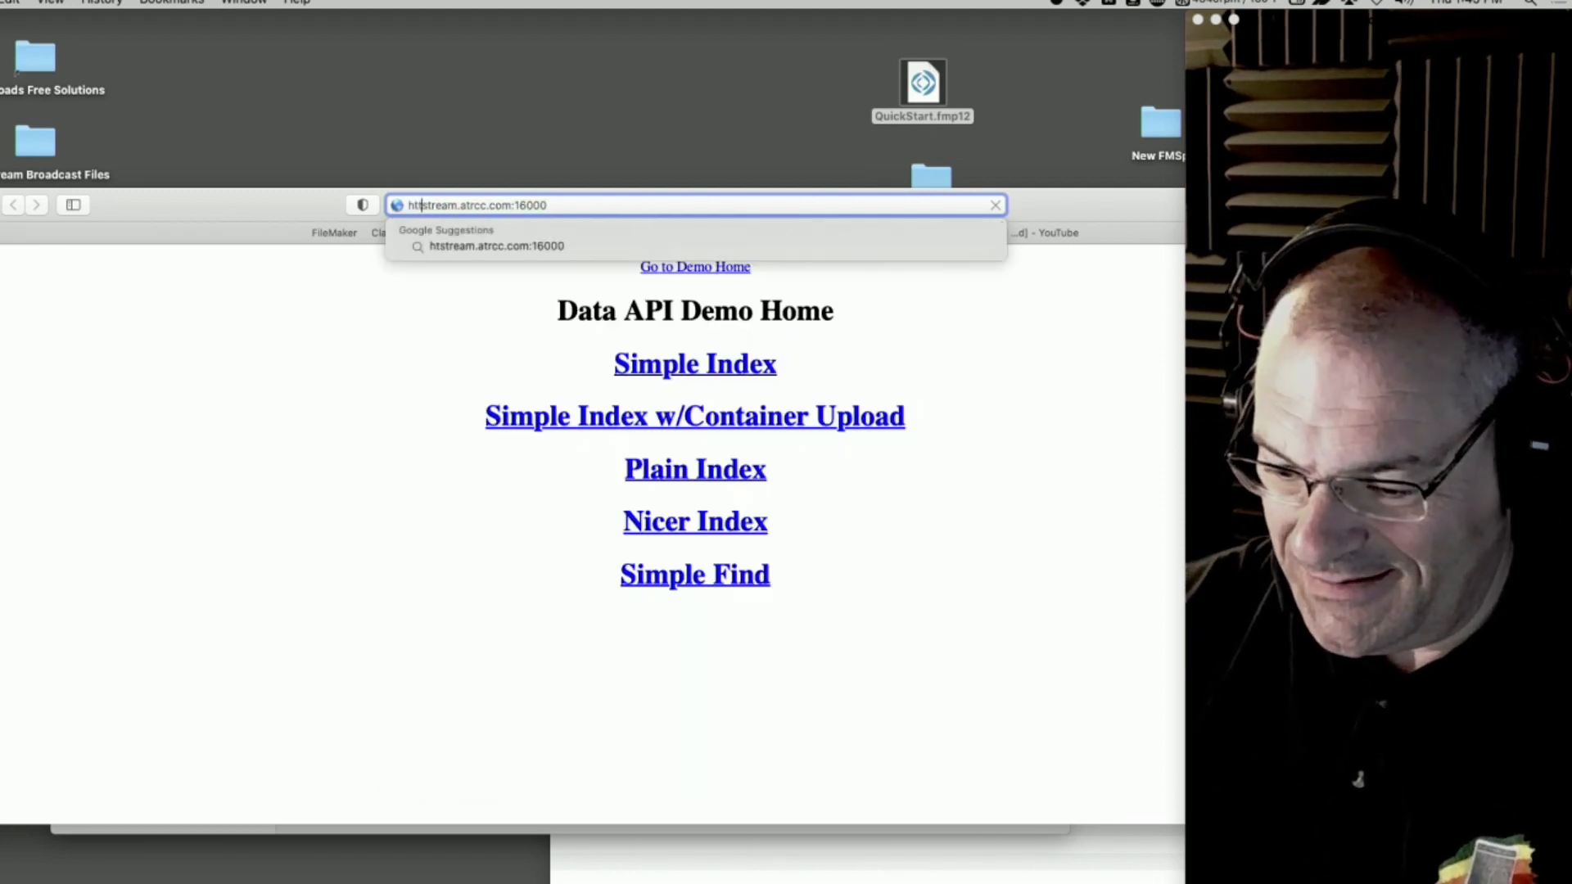
pyautogui.write('://')
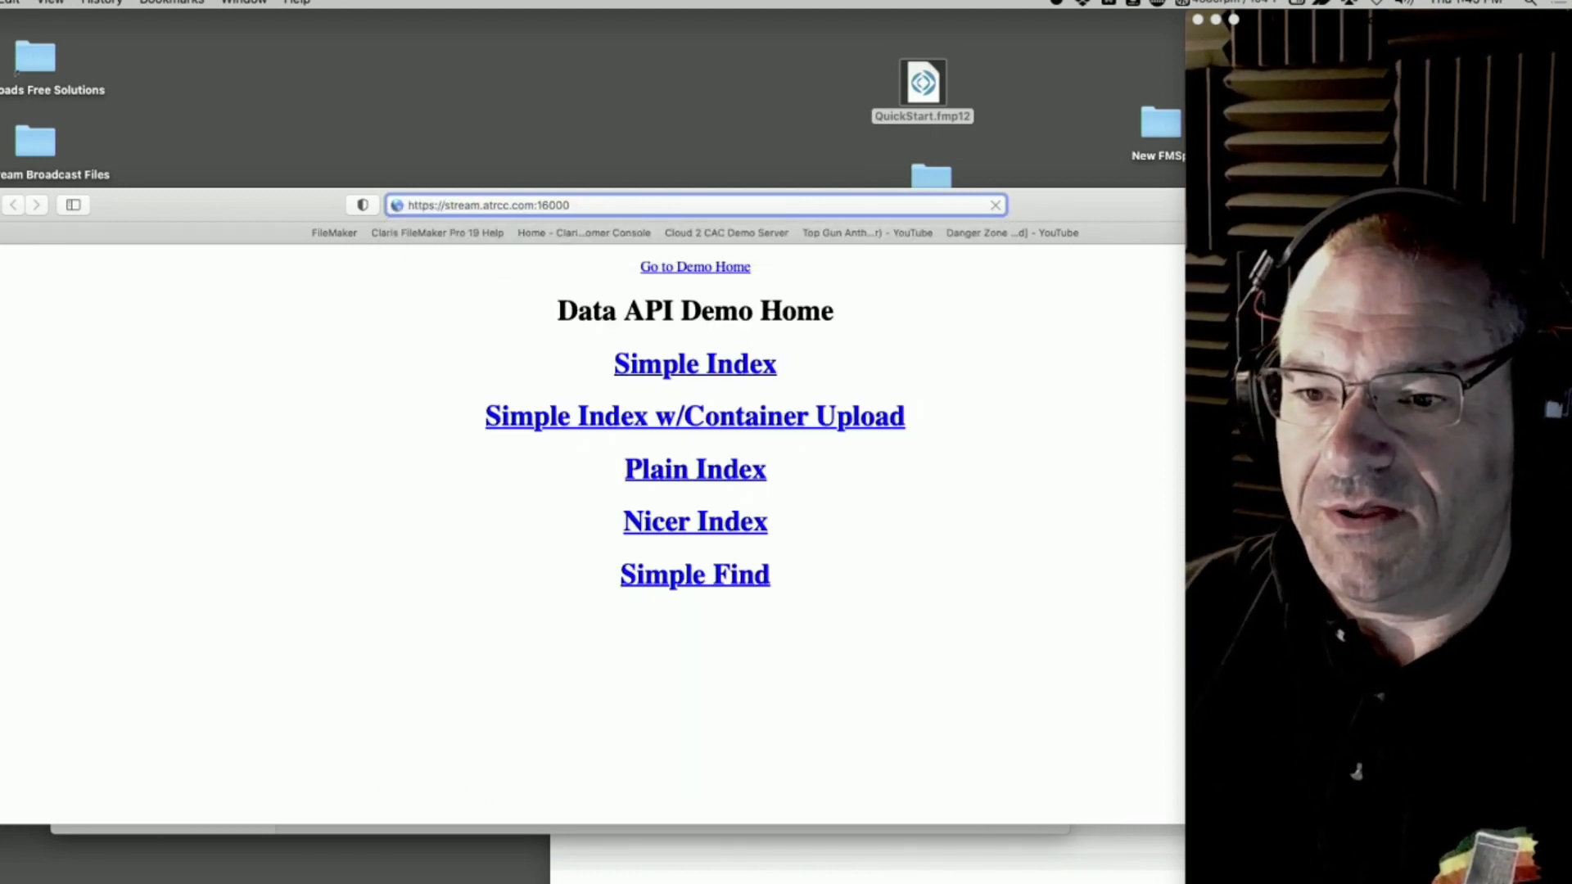
pyautogui.press('Return')
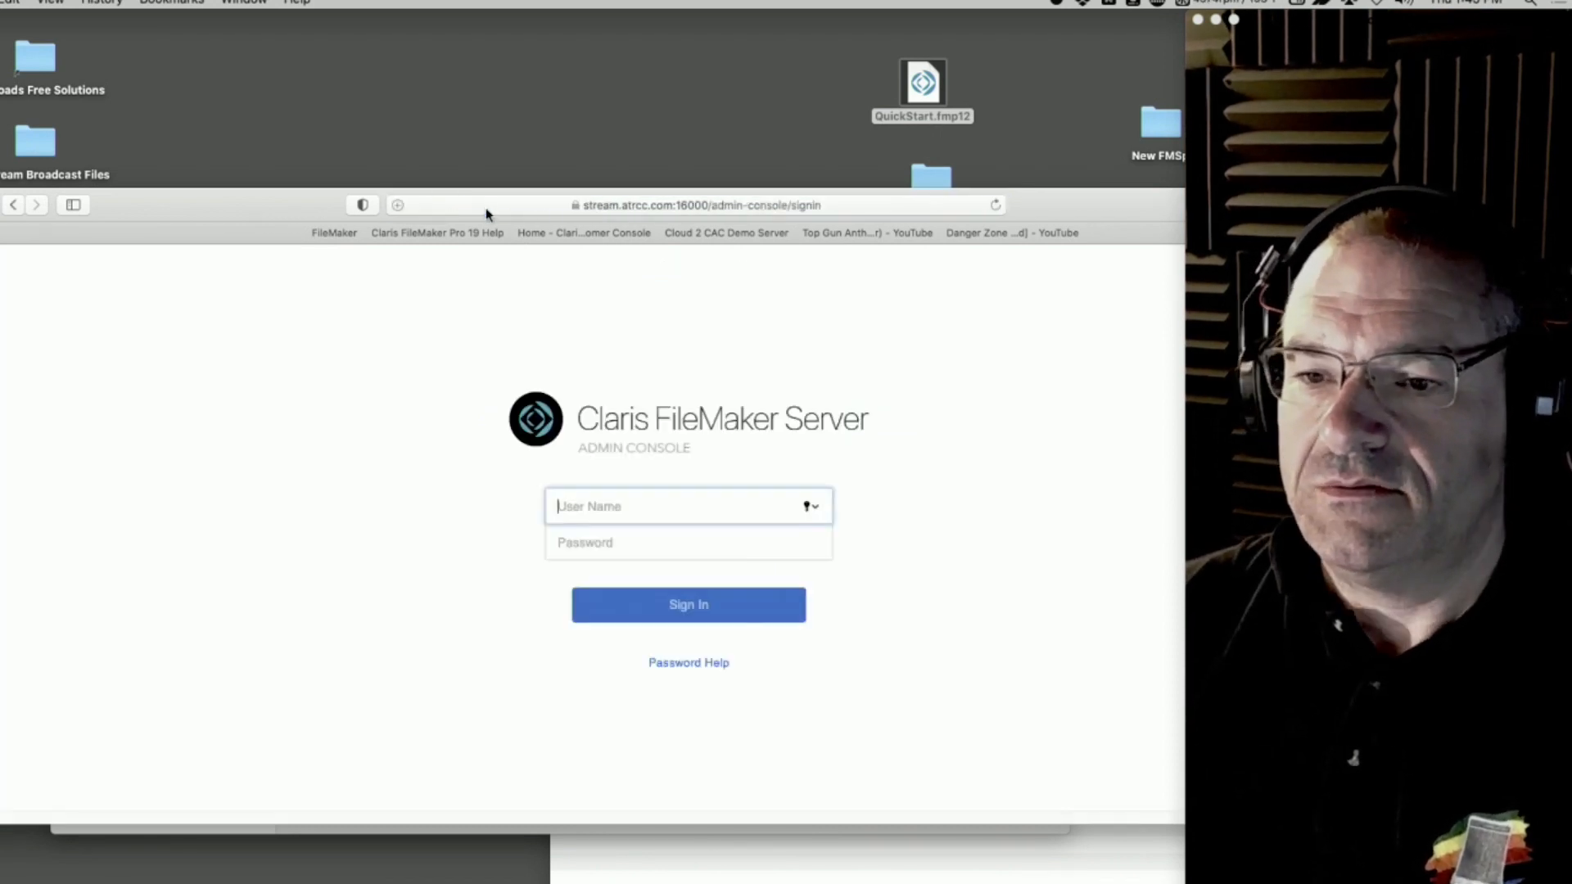
# Sign in to the Admin Console as admin with the account password and save that password in the browser
pyautogui.write('admin')
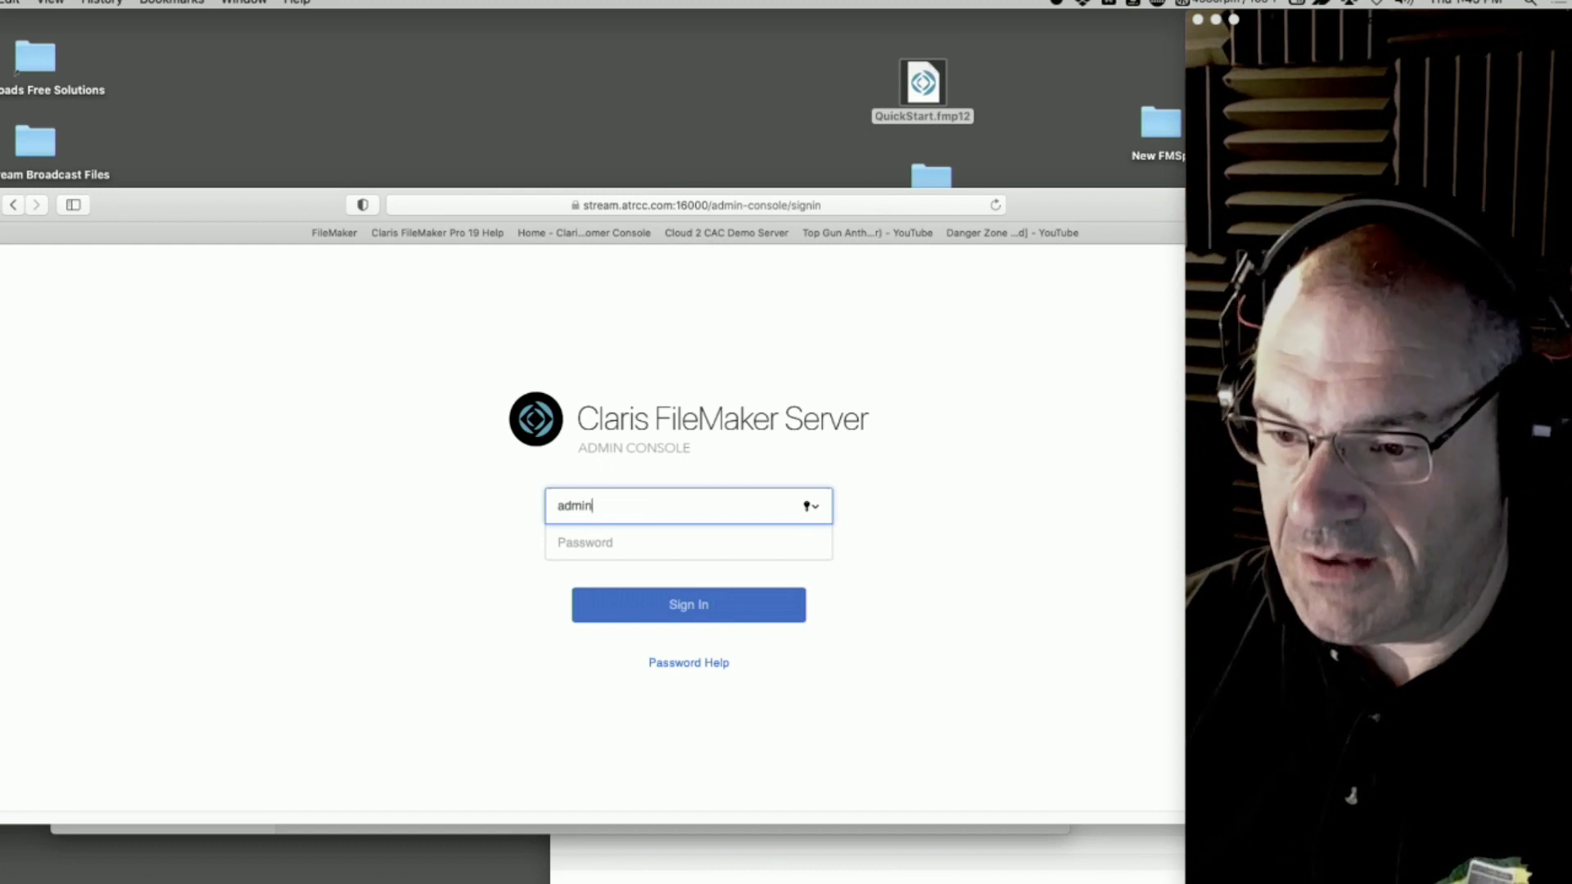
pyautogui.press('Tab')
pyautogui.write('••••••••')
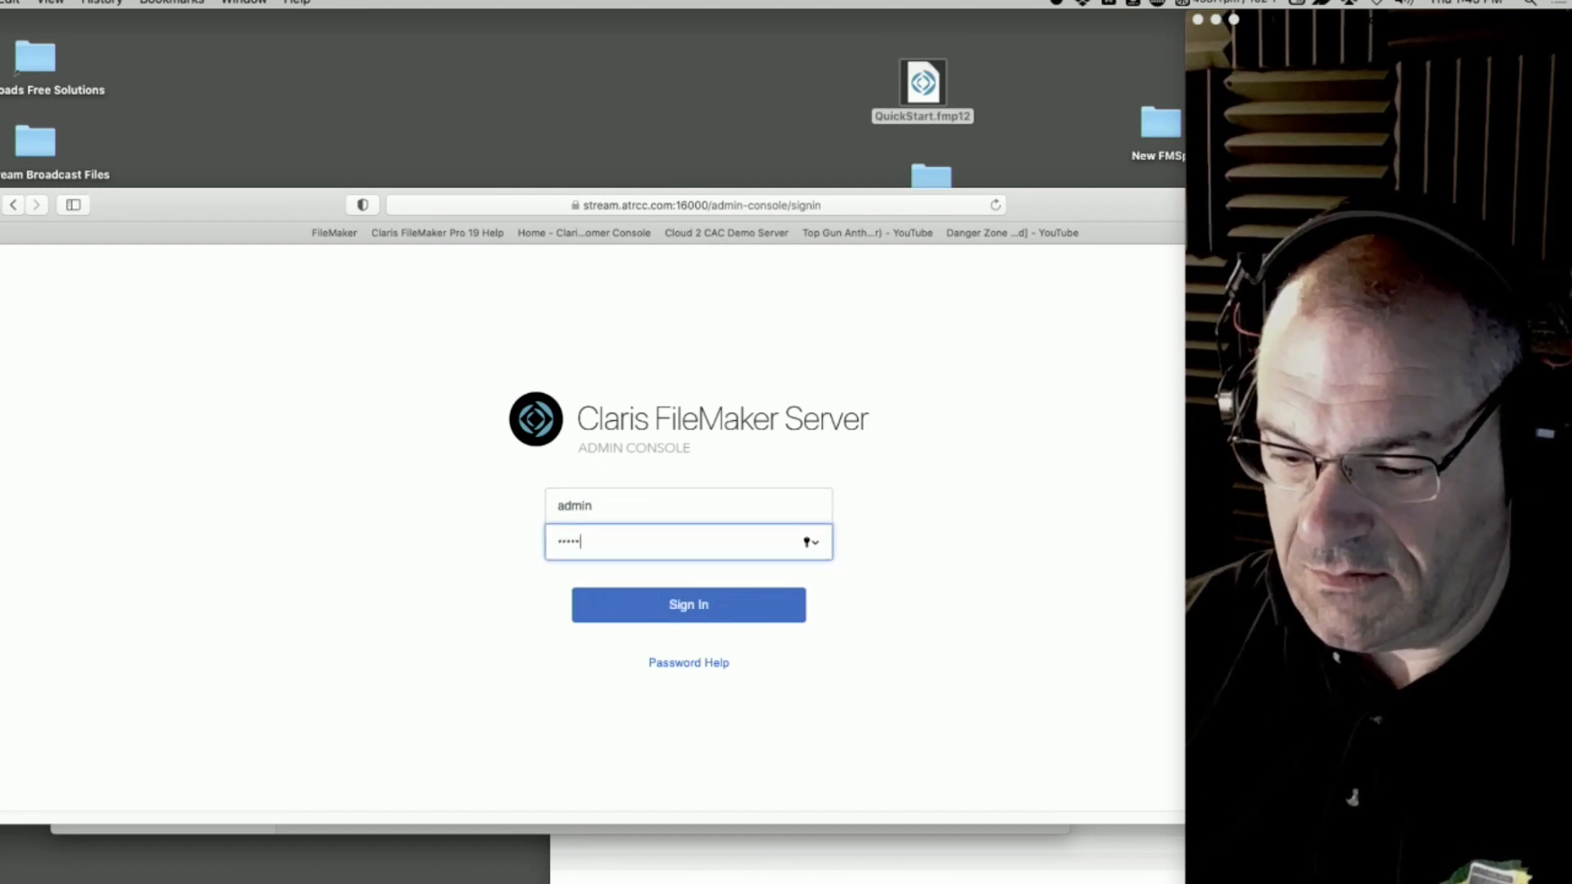
pyautogui.press('Return')
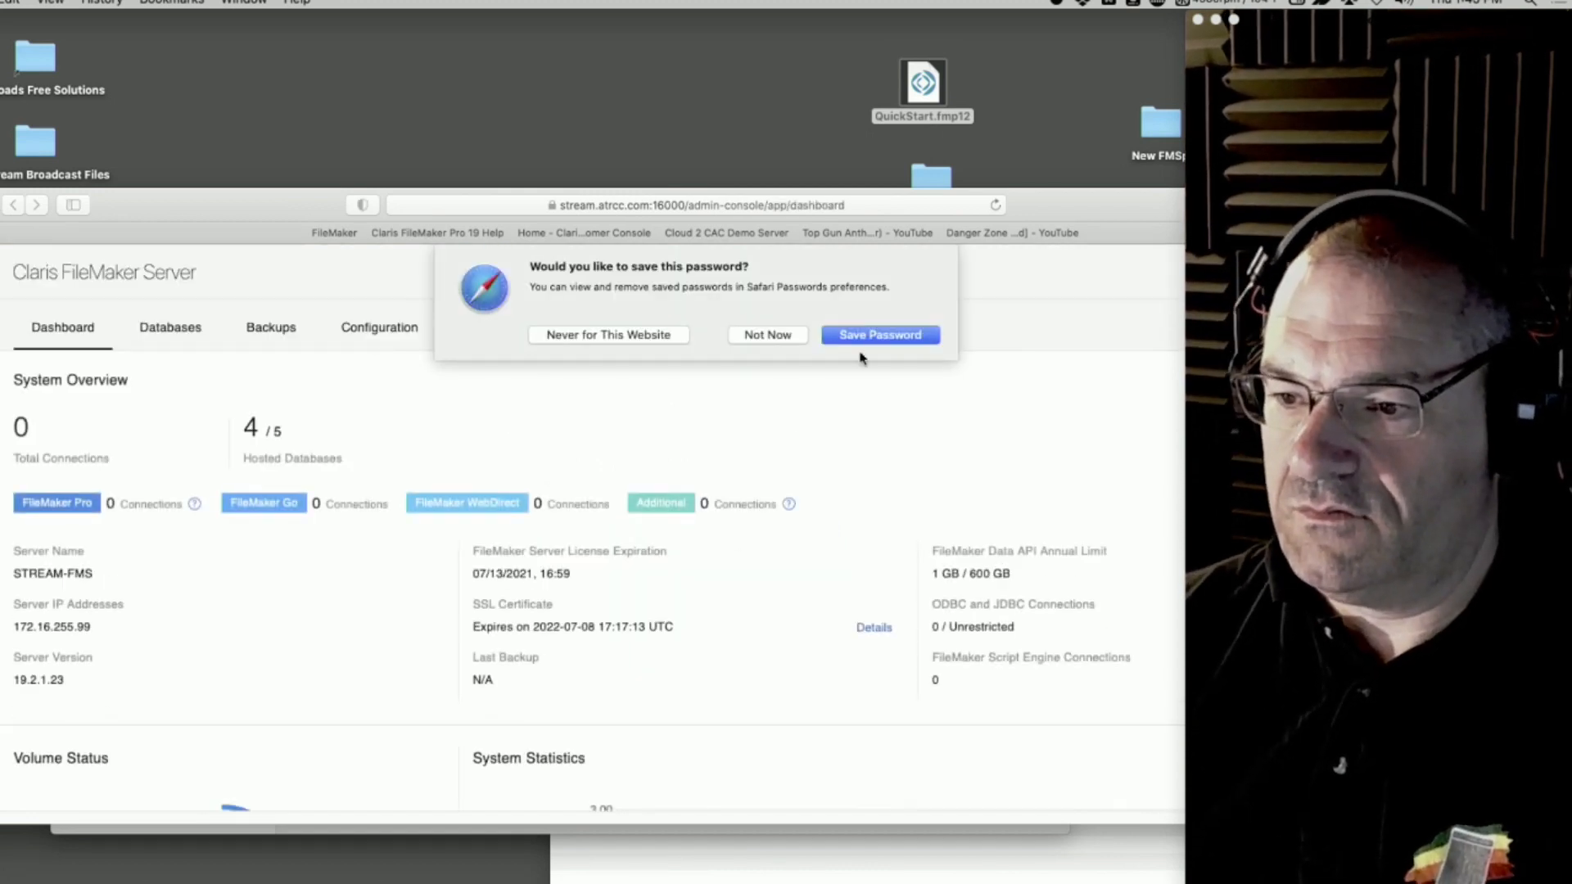
pyautogui.click(870, 338)
# Move the browser window to the top of the desktop and request opening the closed QuickStart-EAR in the server's database list
pyautogui.moveTo(285, 213); pyautogui.dragTo(341, 5)
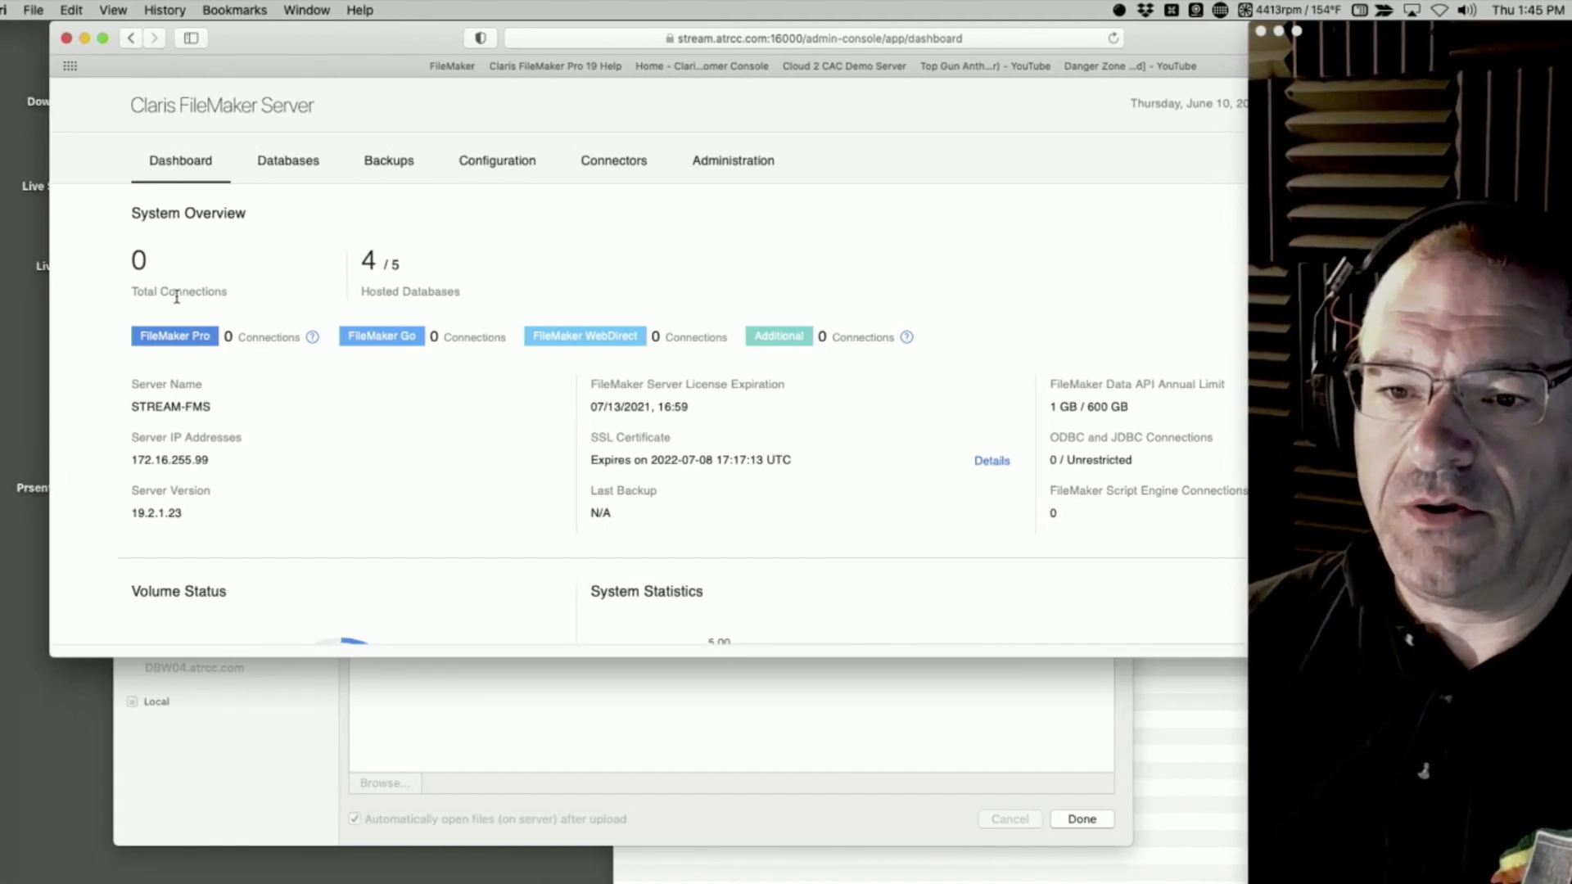
pyautogui.click(260, 160)
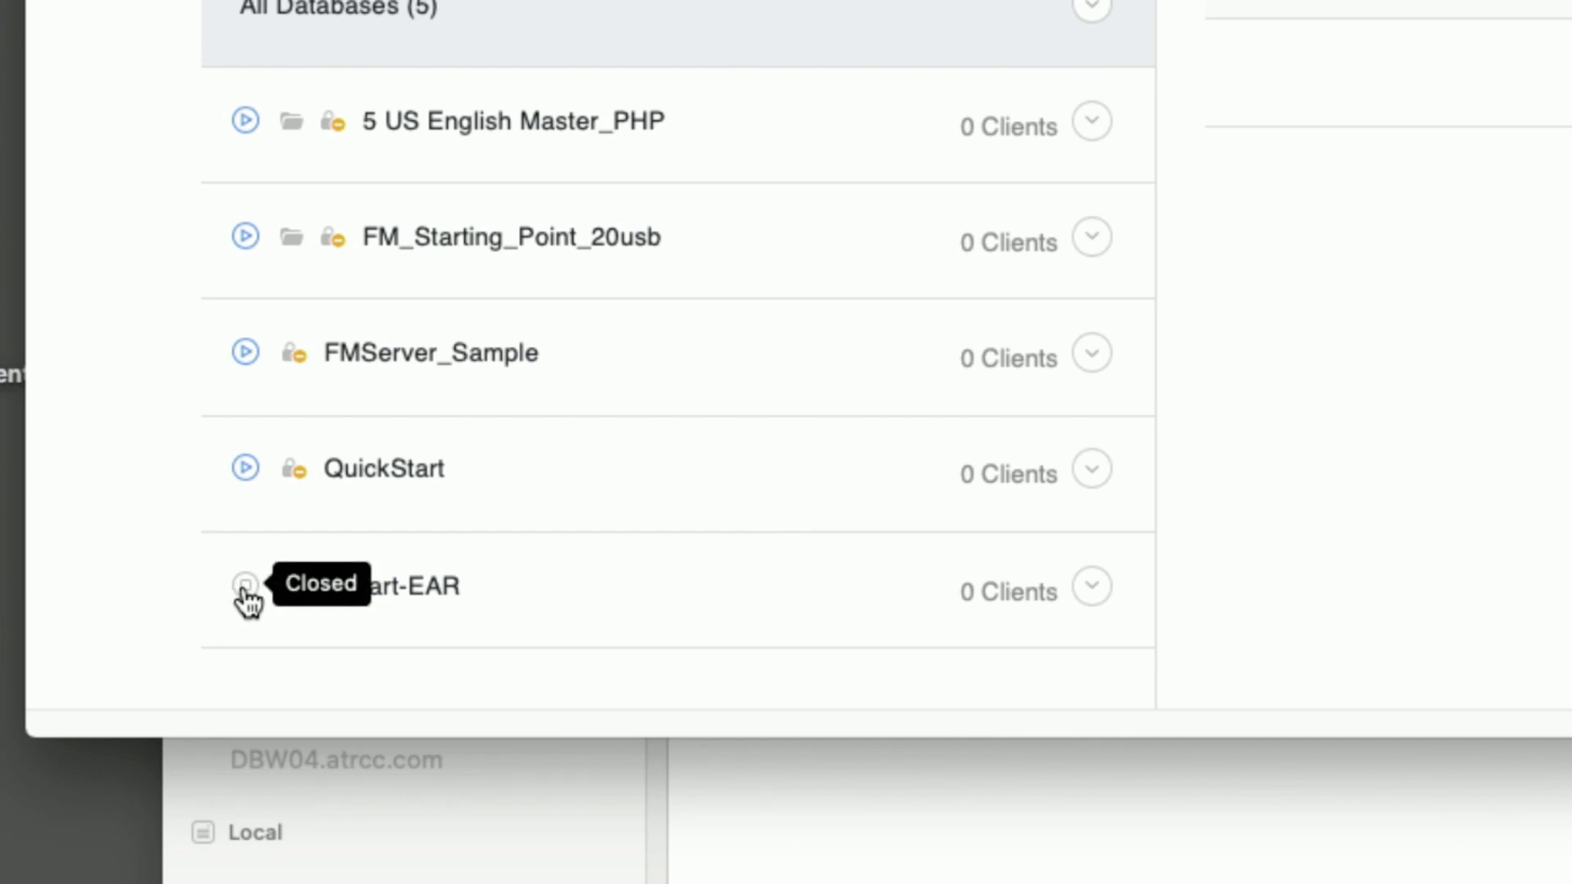
pyautogui.click(1092, 588)
pyautogui.click(950, 697)
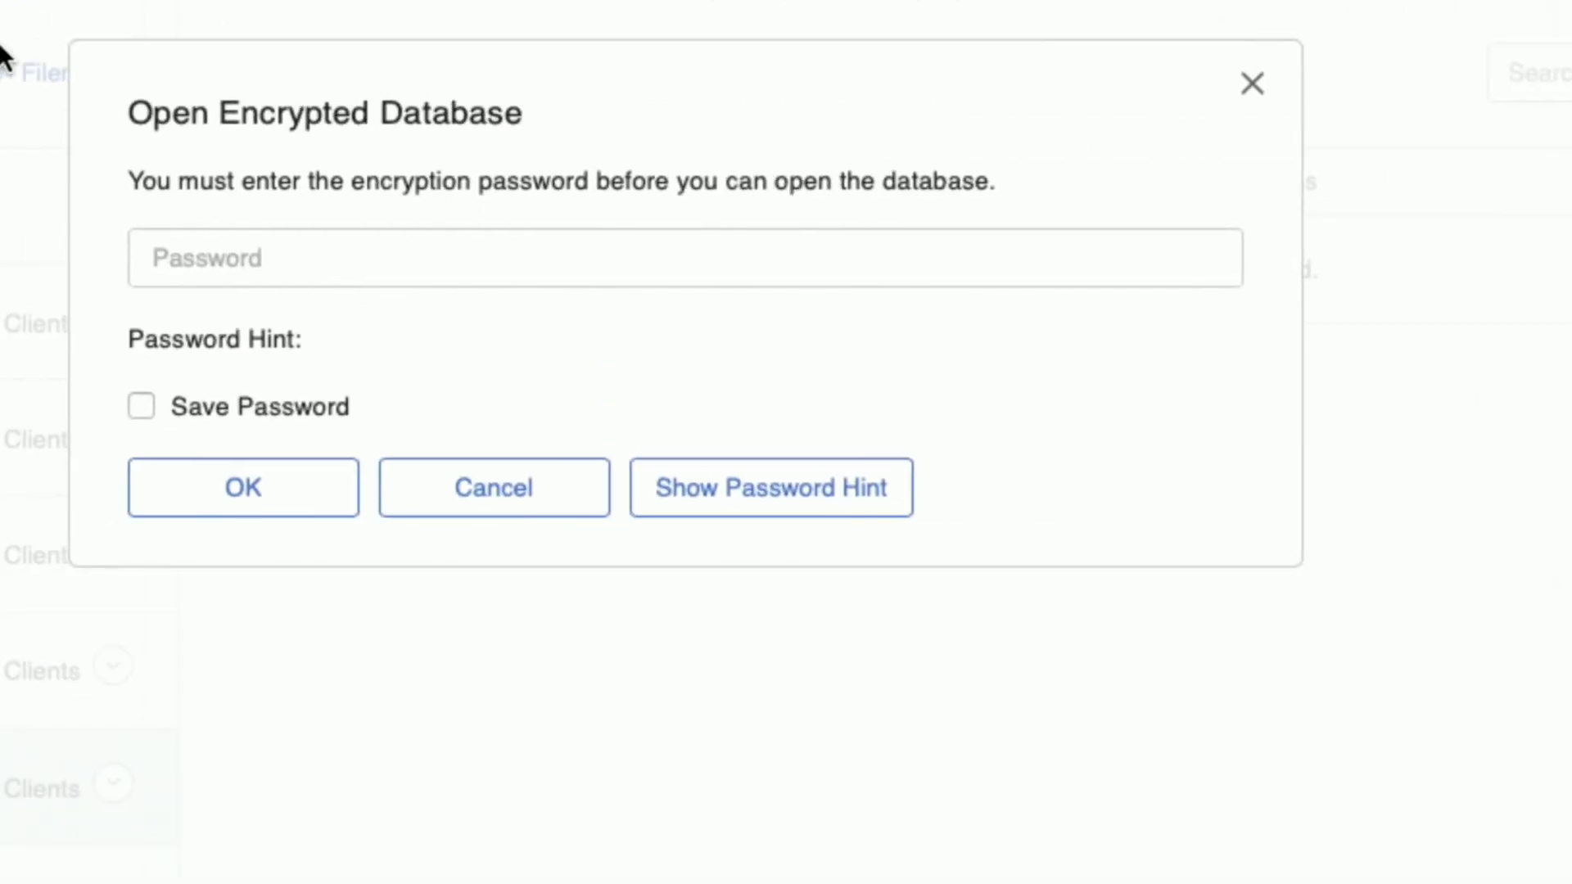
# Open QuickStart-EAR on the server with its encryption password, enabling Save Password
pyautogui.click(528, 257)
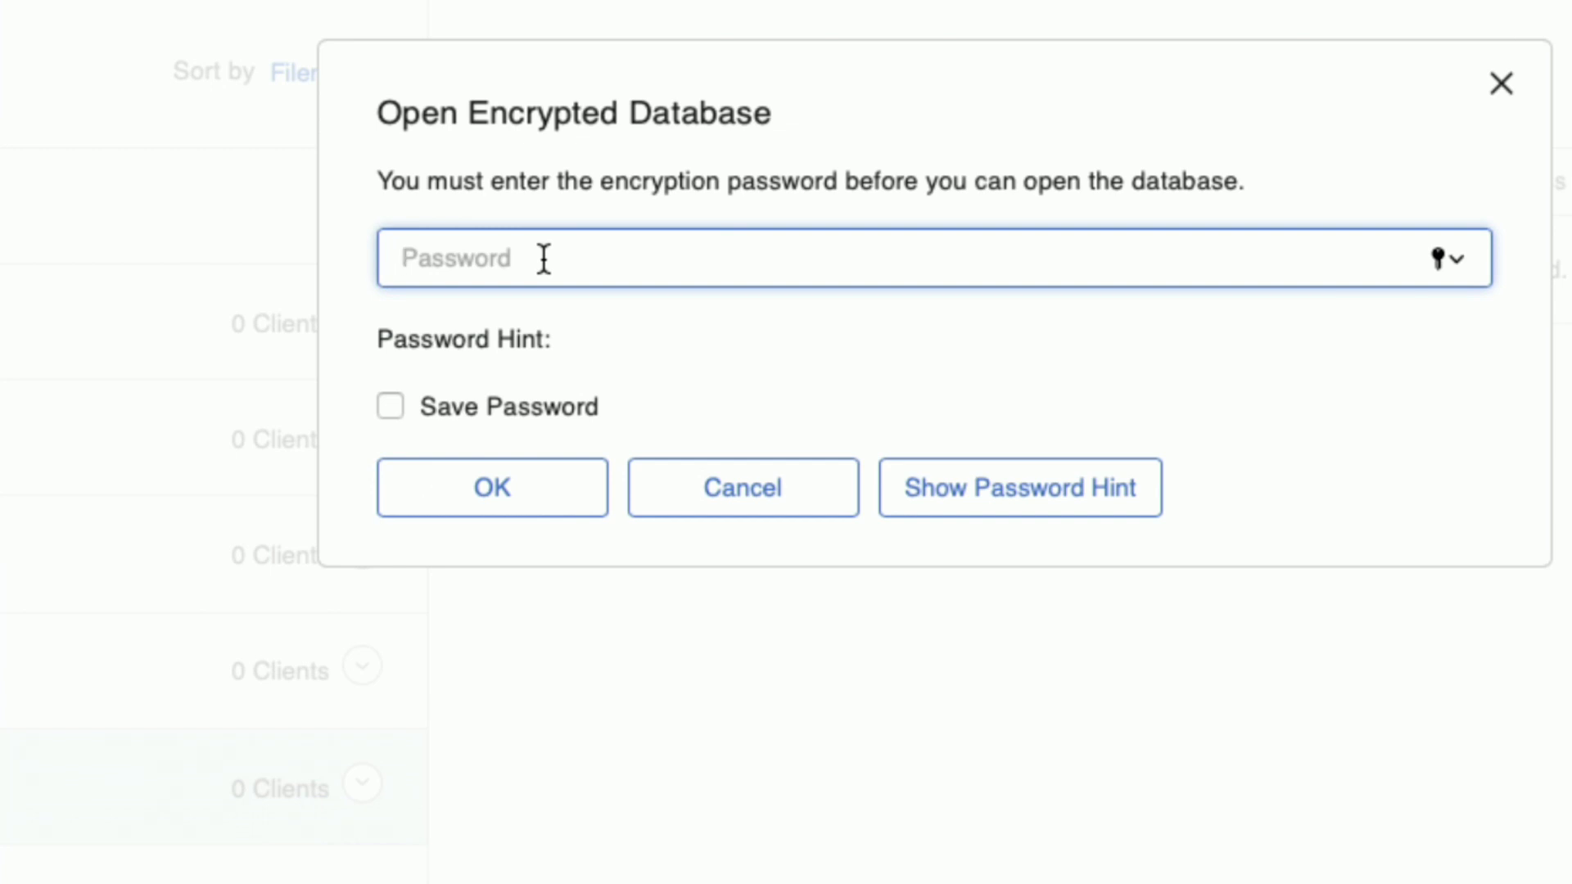
pyautogui.write('pas')
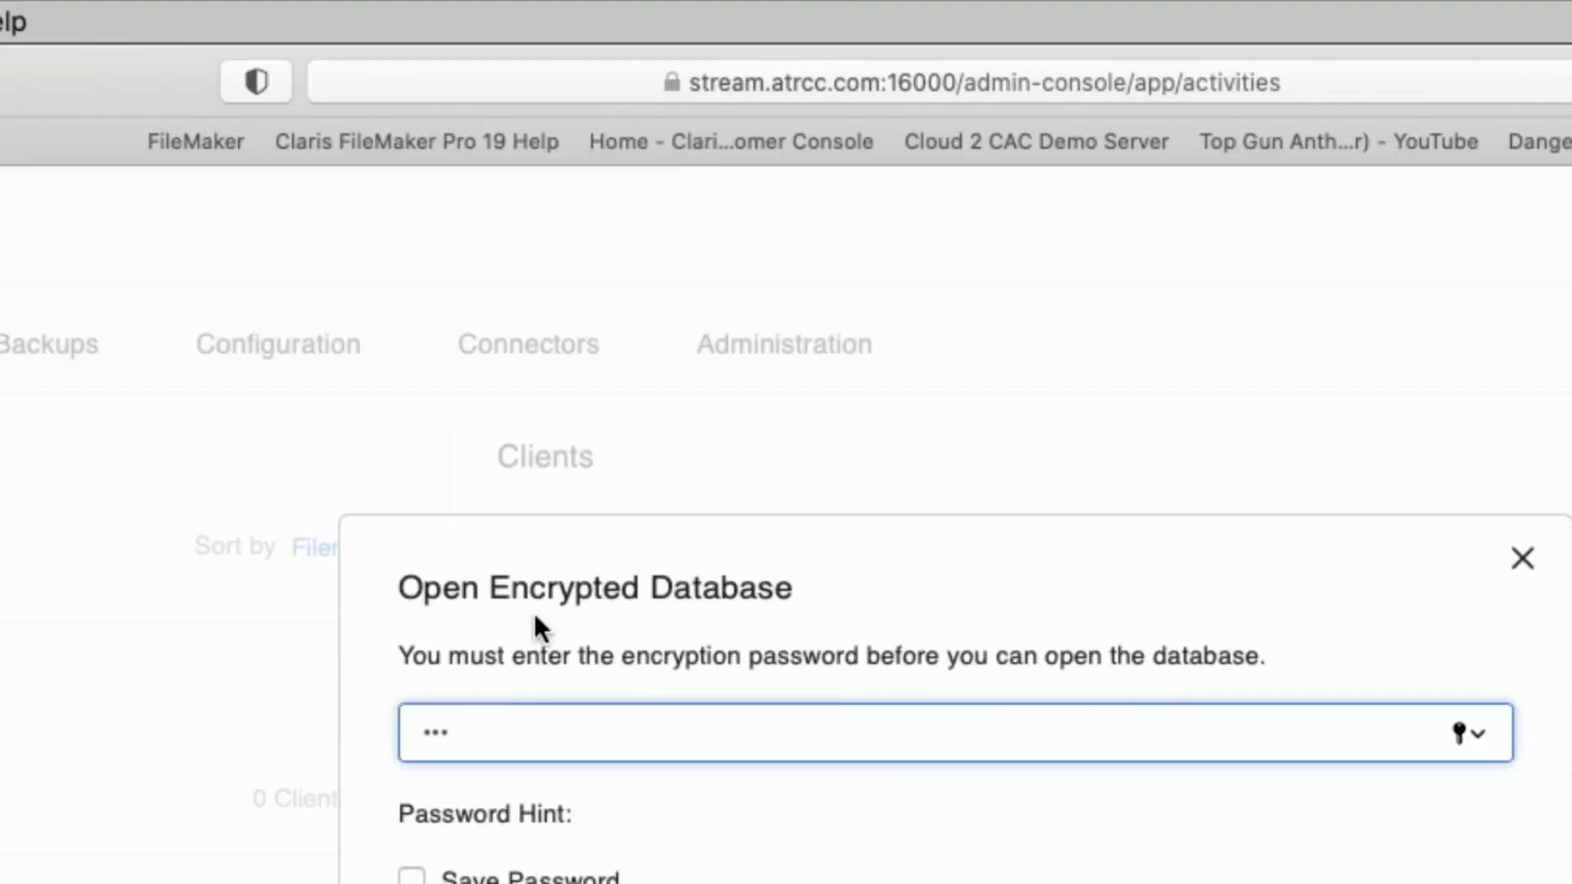
pyautogui.click(414, 735)
pyautogui.click(513, 812)
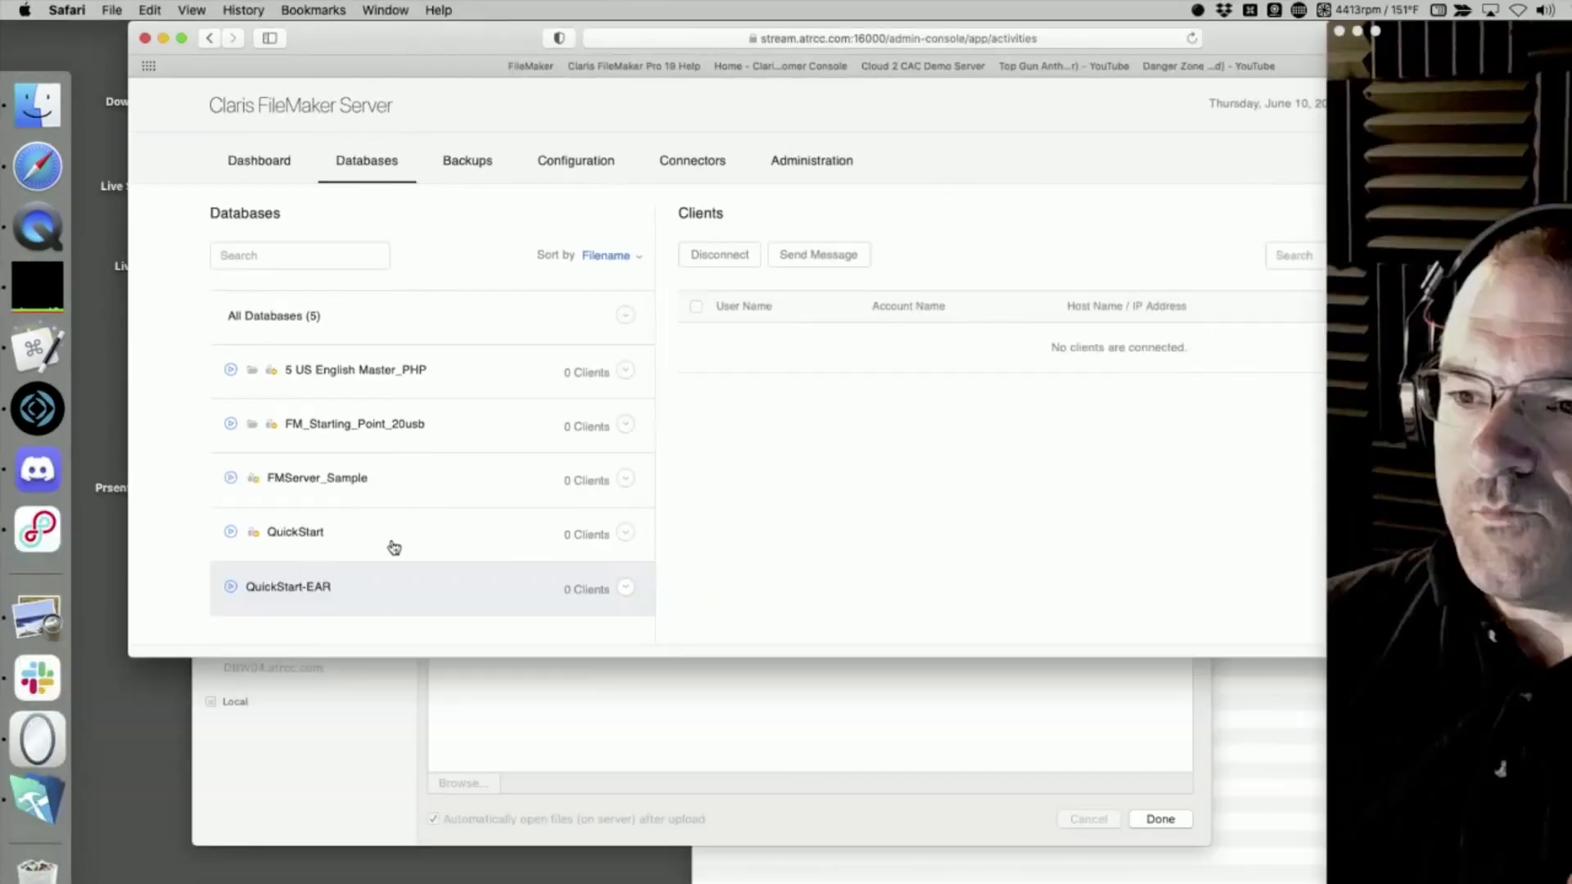
# Switch to FileMaker Pro, dismiss the finished upload window and request opening QuickStart-EAR from the stream.atrcc.com host
pyautogui.click(37, 408)
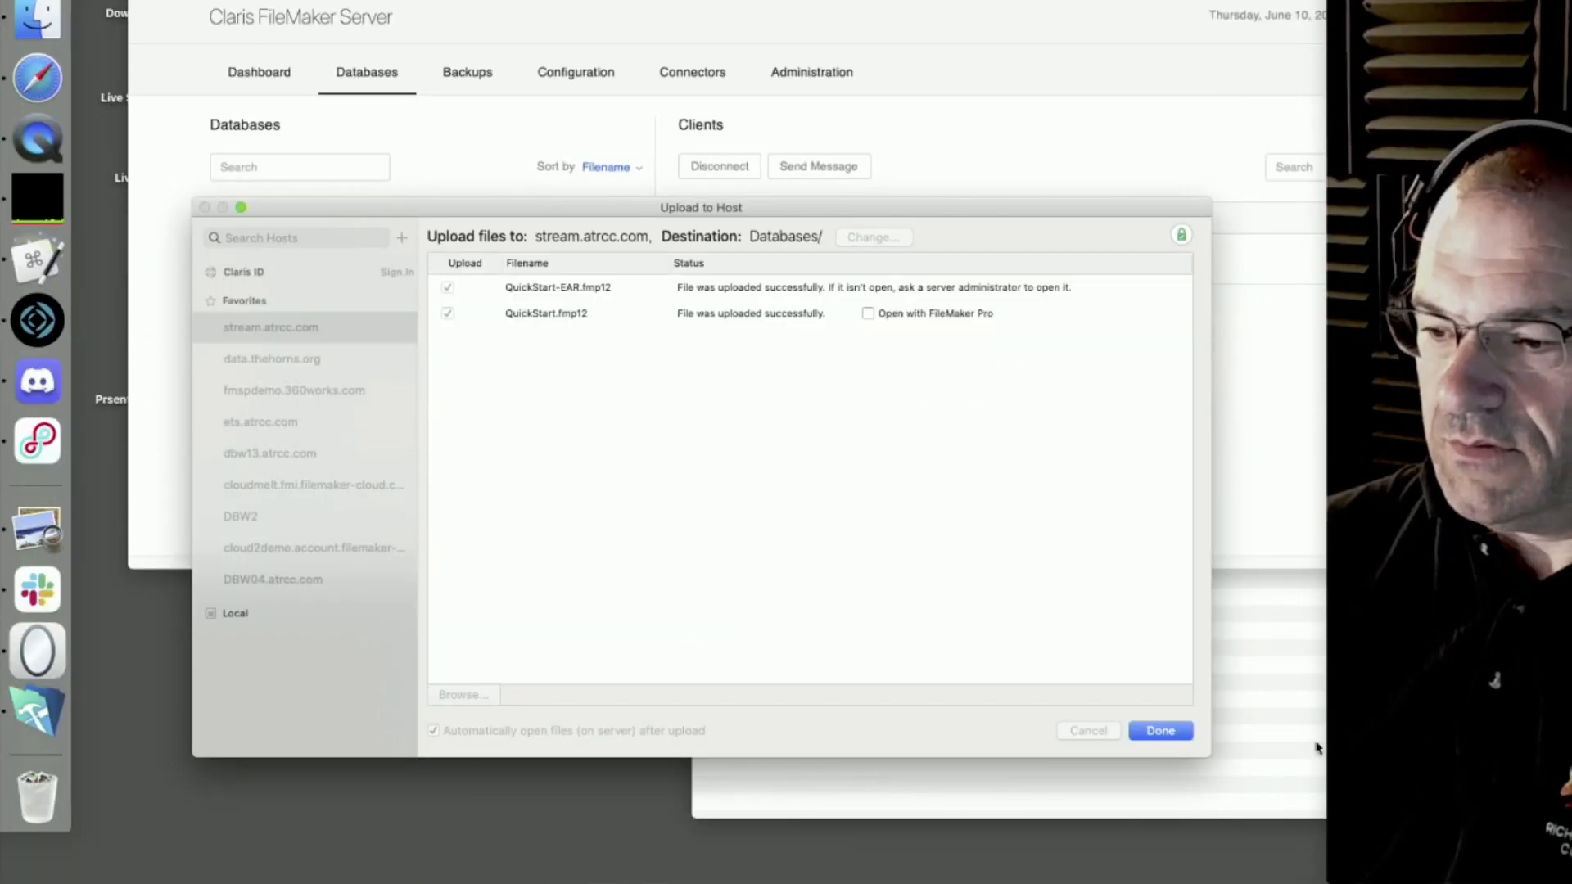
pyautogui.click(1160, 819)
pyautogui.click(170, 10)
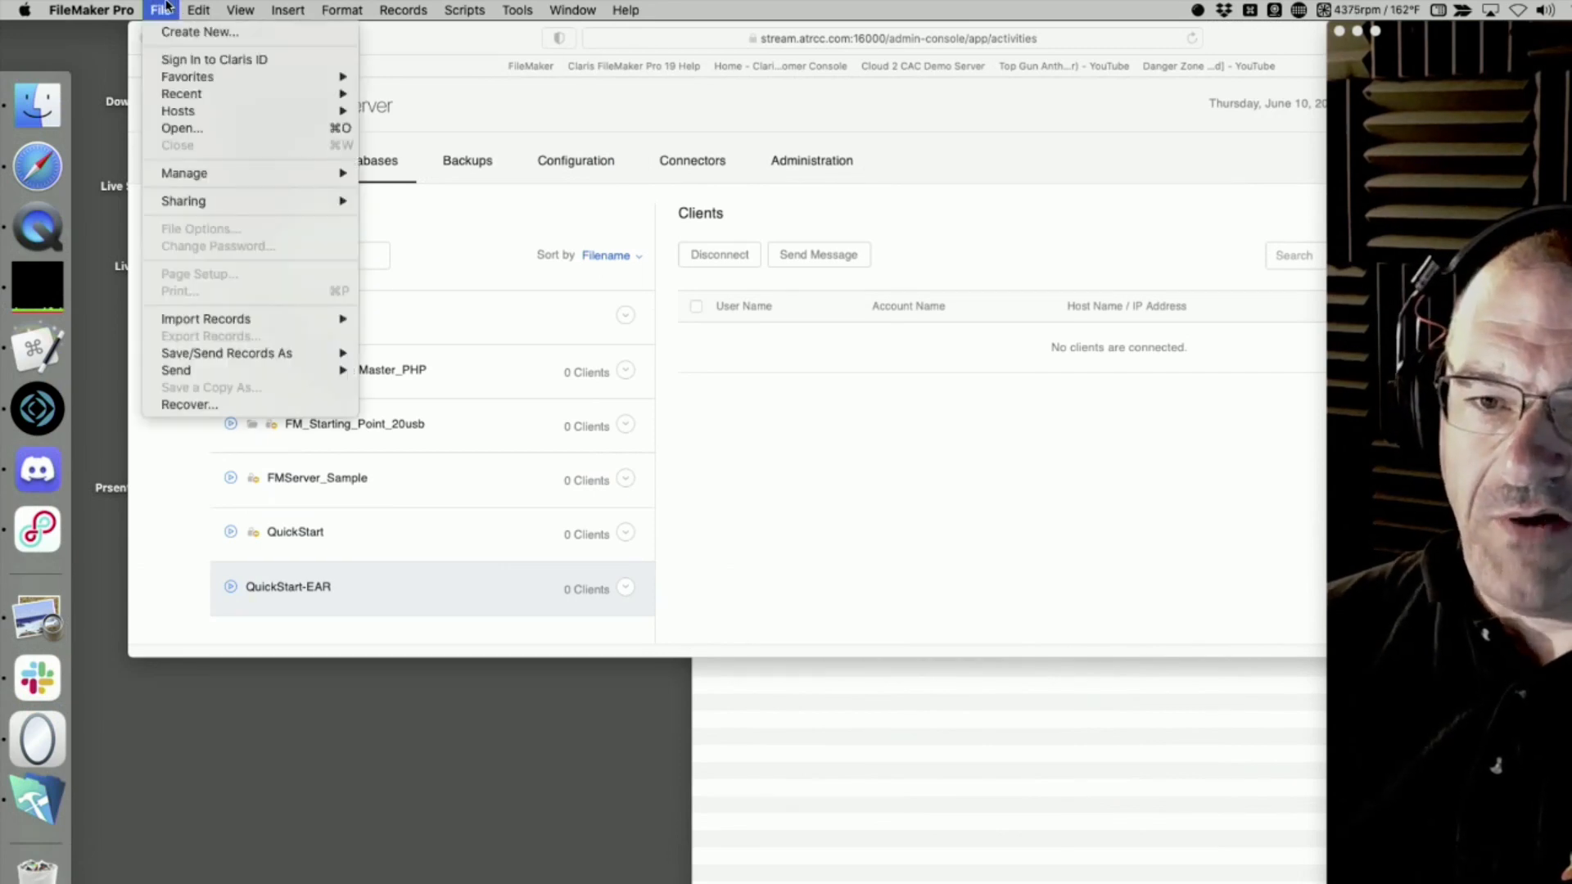
pyautogui.moveTo(182, 112)
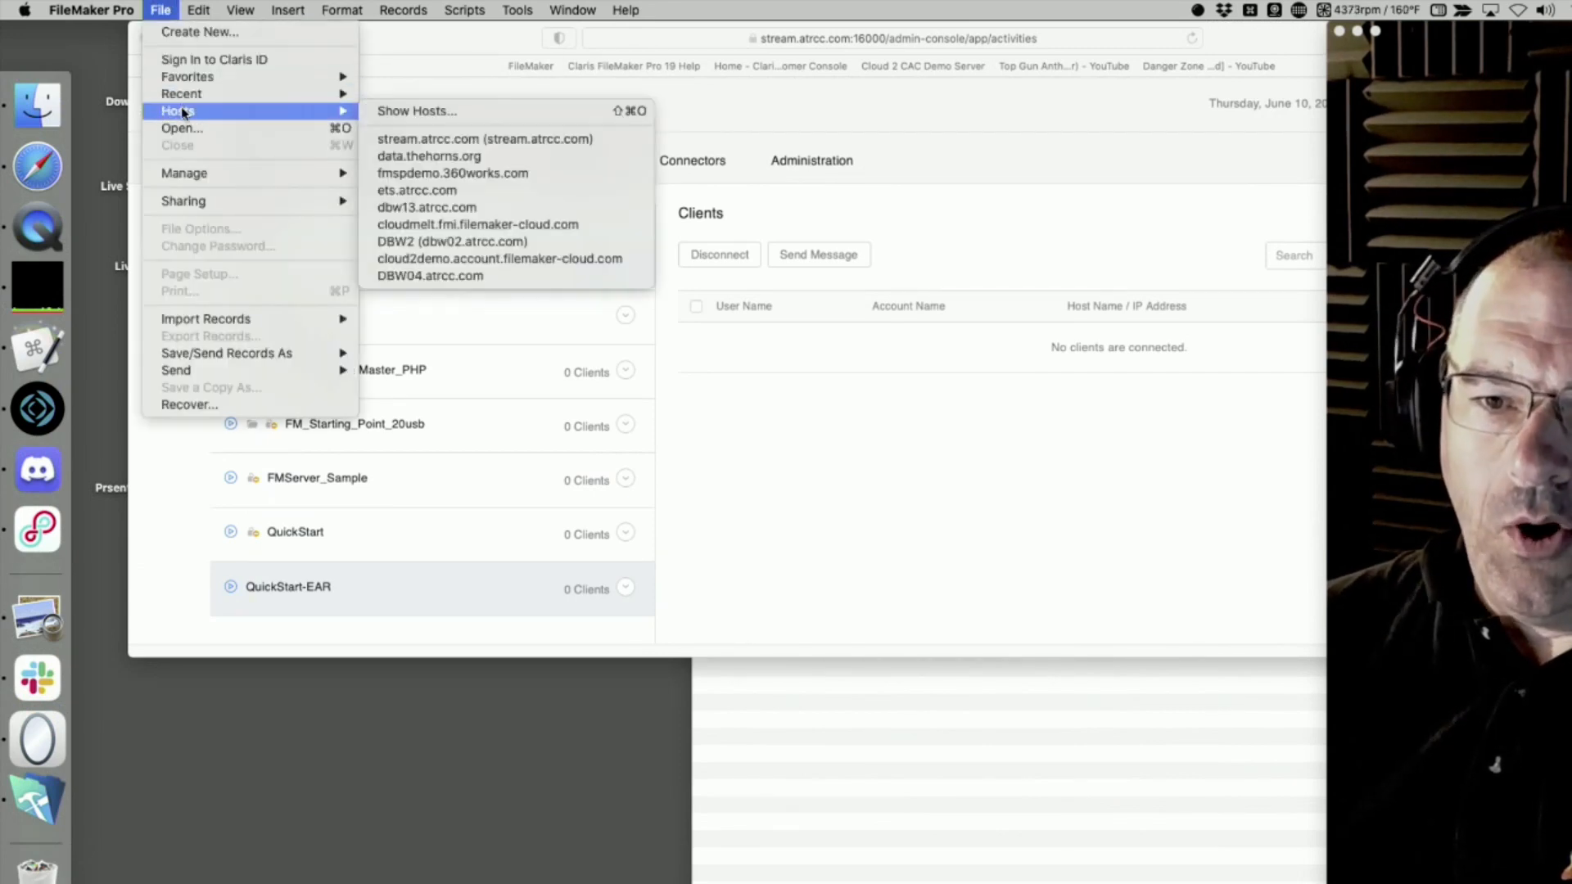
pyautogui.click(465, 140)
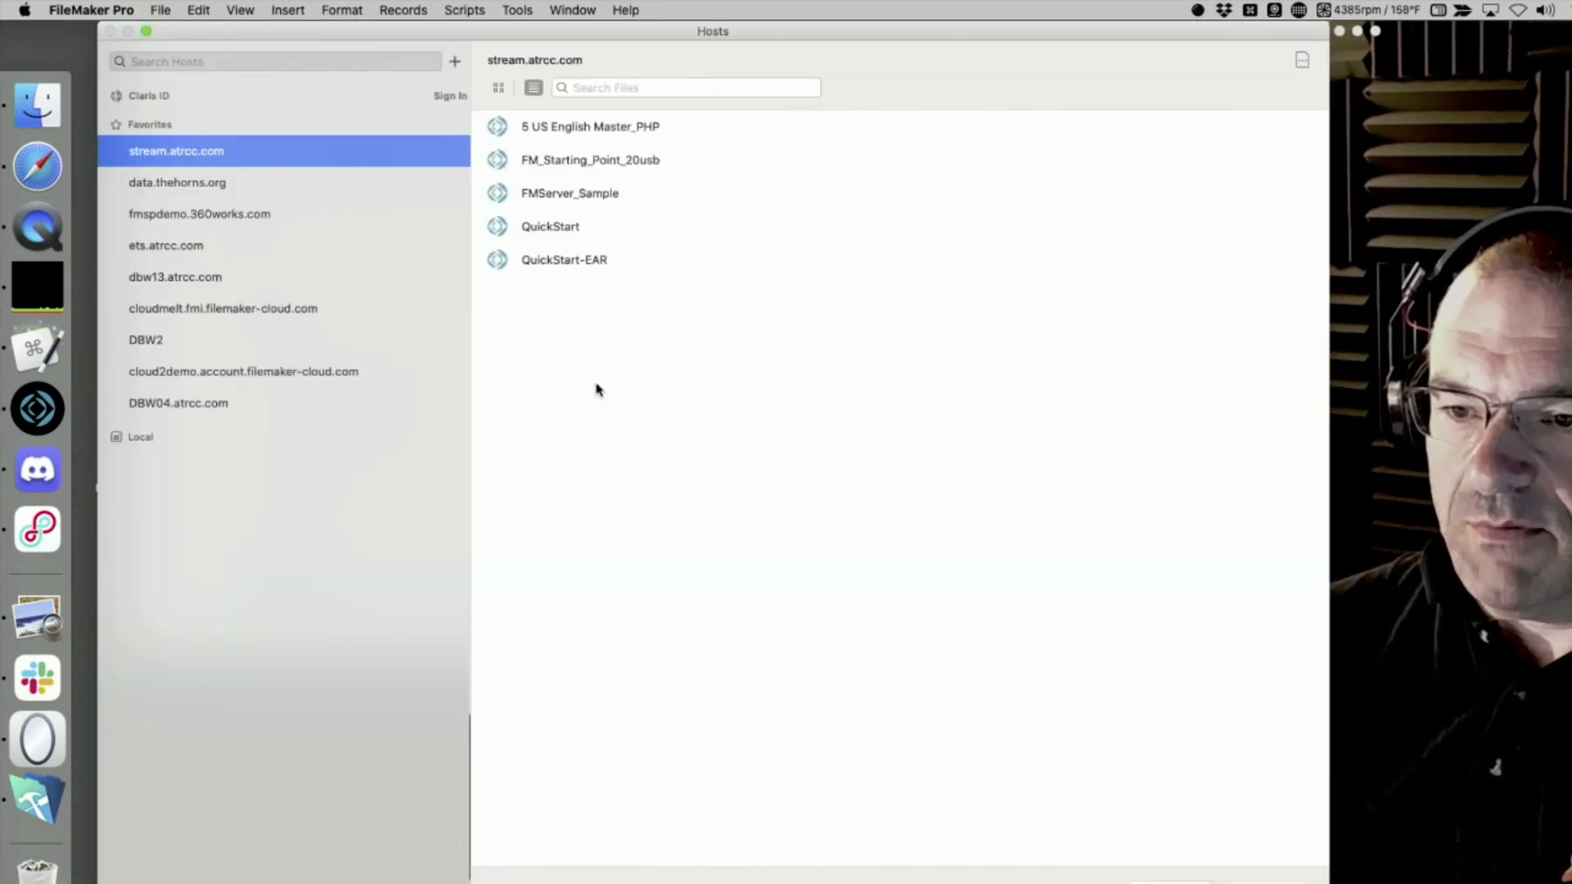
pyautogui.click(558, 264)
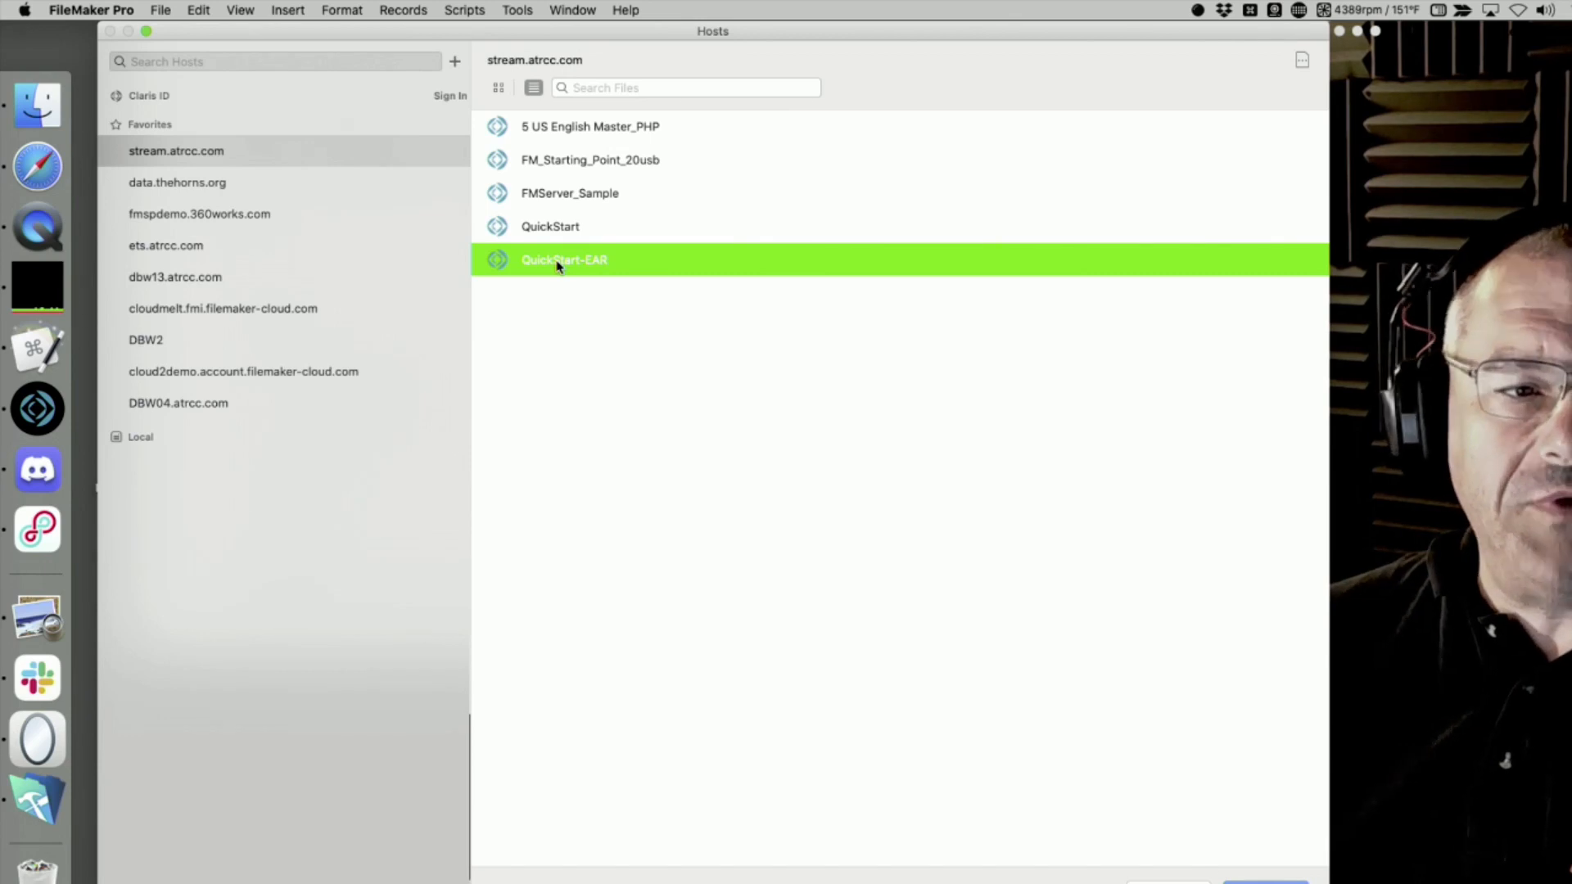
pyautogui.doubleClick(558, 264)
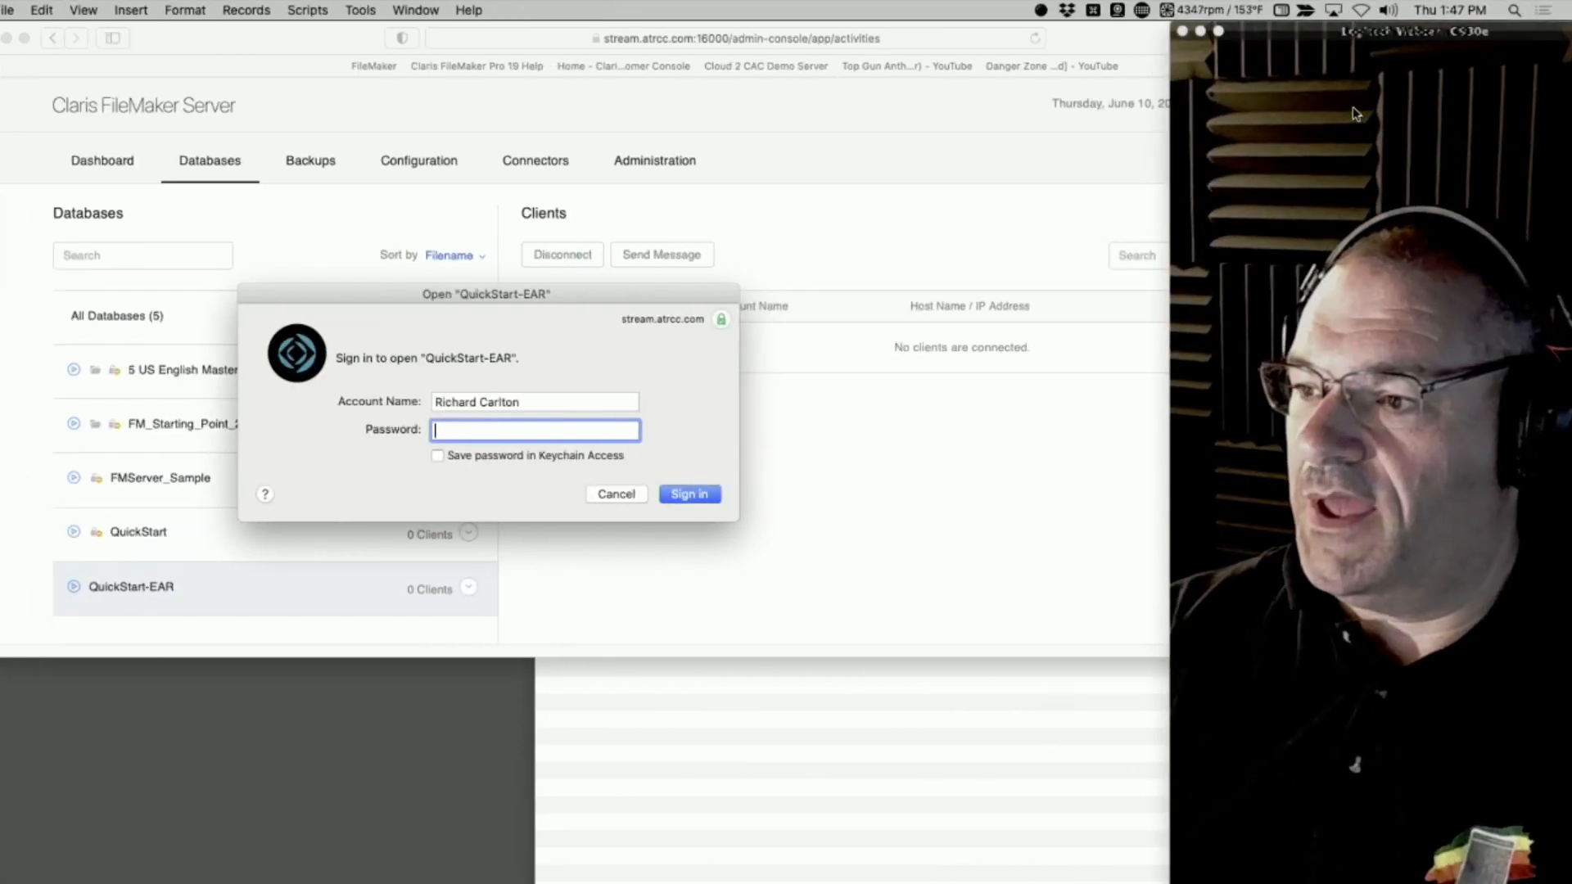
# Shift the webcam window further over the browser and enlarge it
pyautogui.click(1517, 31)
pyautogui.moveTo(1361, 32); pyautogui.dragTo(1145, 32)
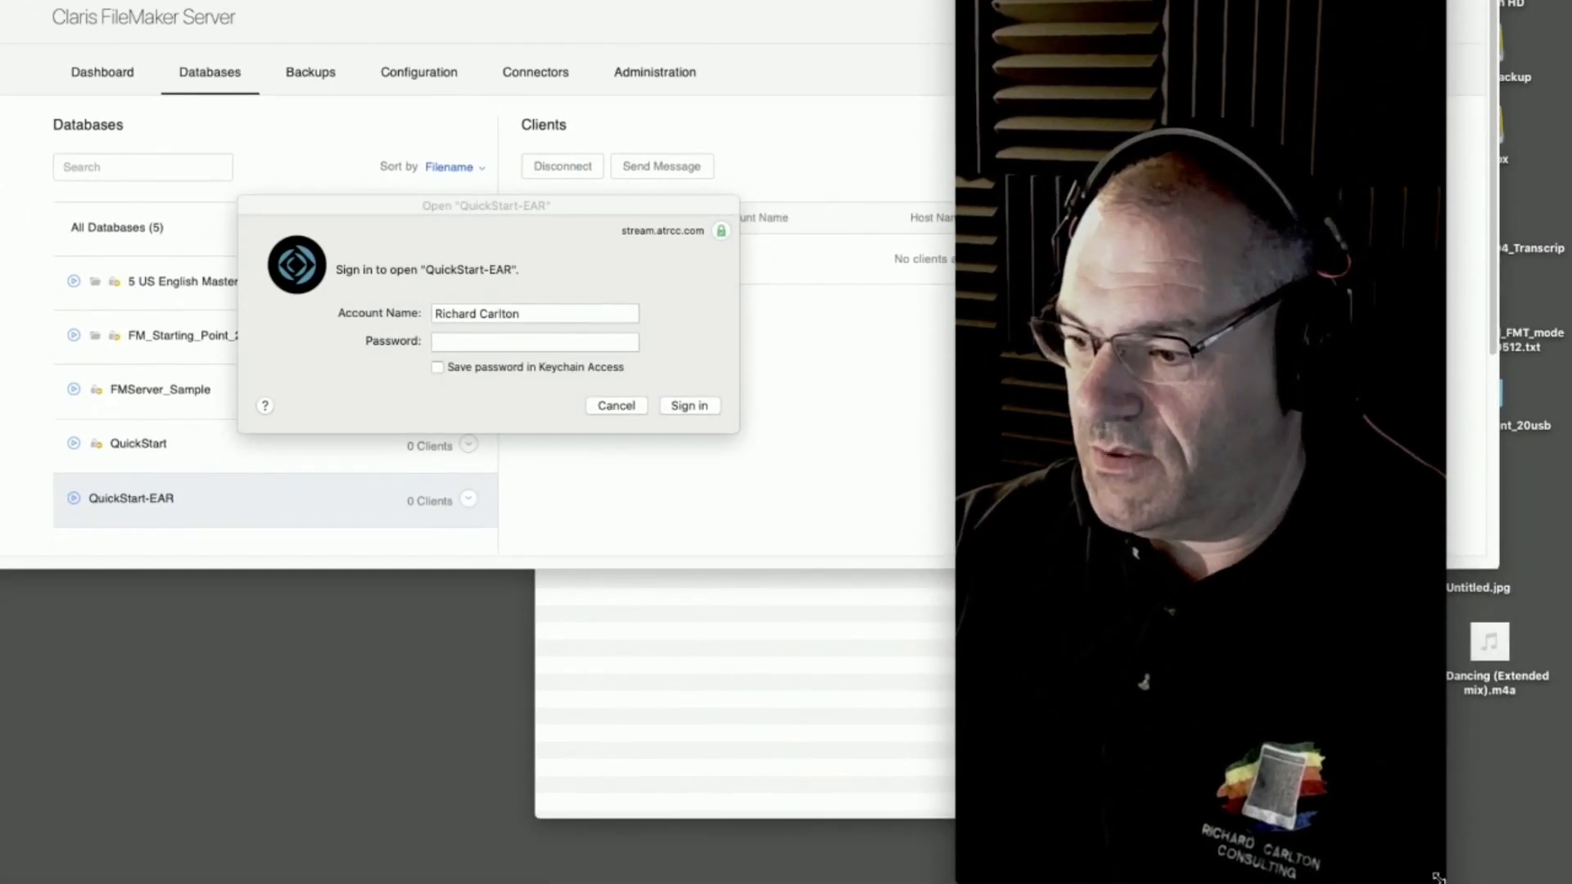
pyautogui.moveTo(1438, 874); pyautogui.dragTo(1563, 873)
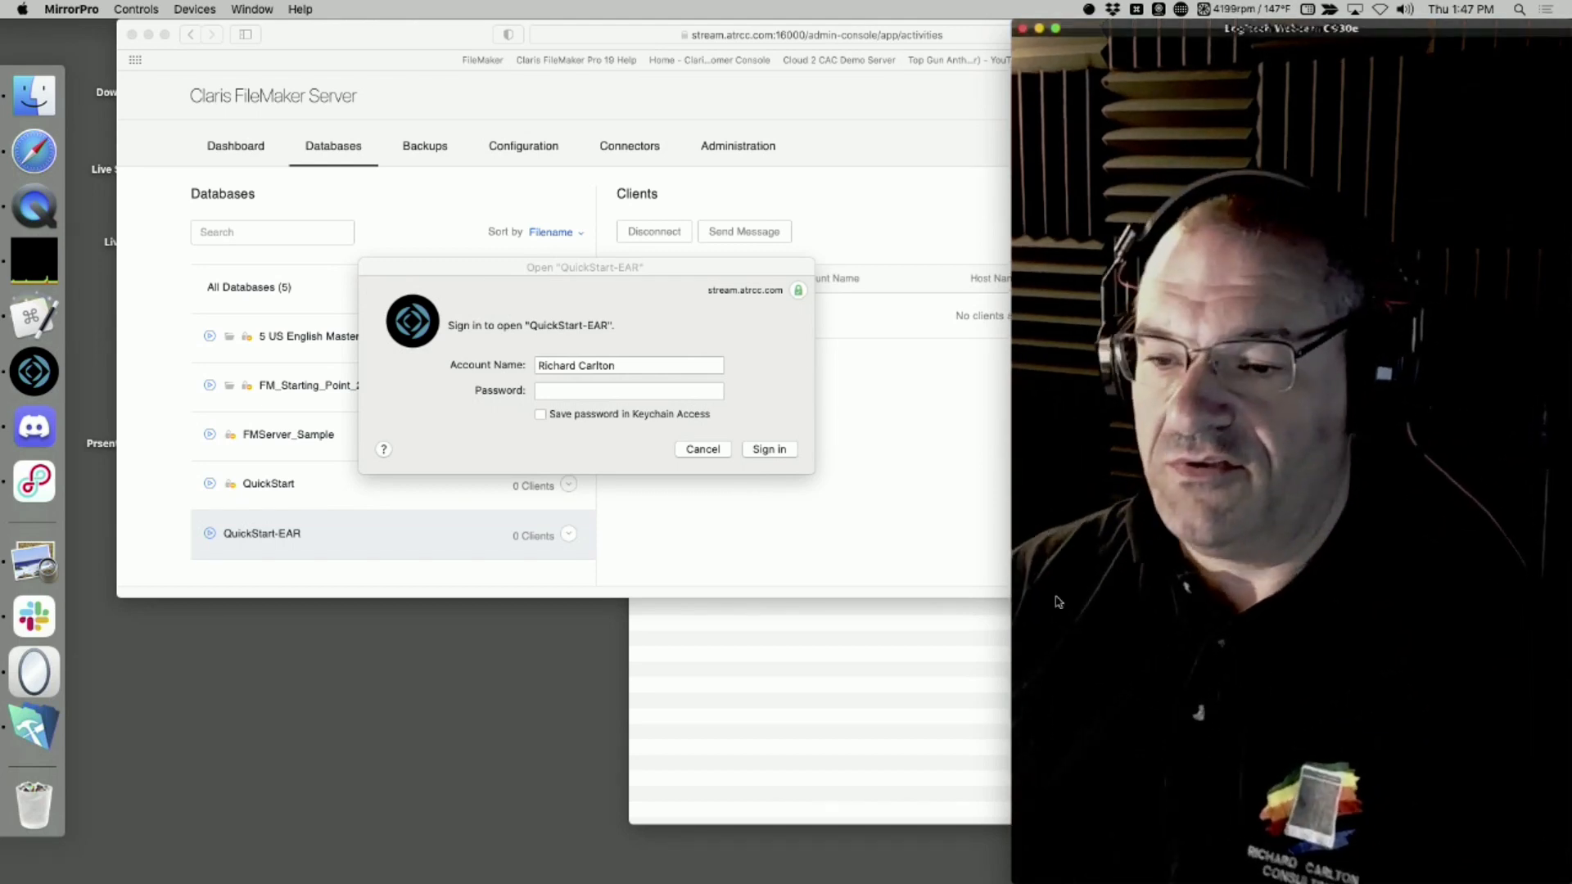
# Sign in to the hosted QuickStart-EAR database with the account name admin and the account password
pyautogui.click(485, 351)
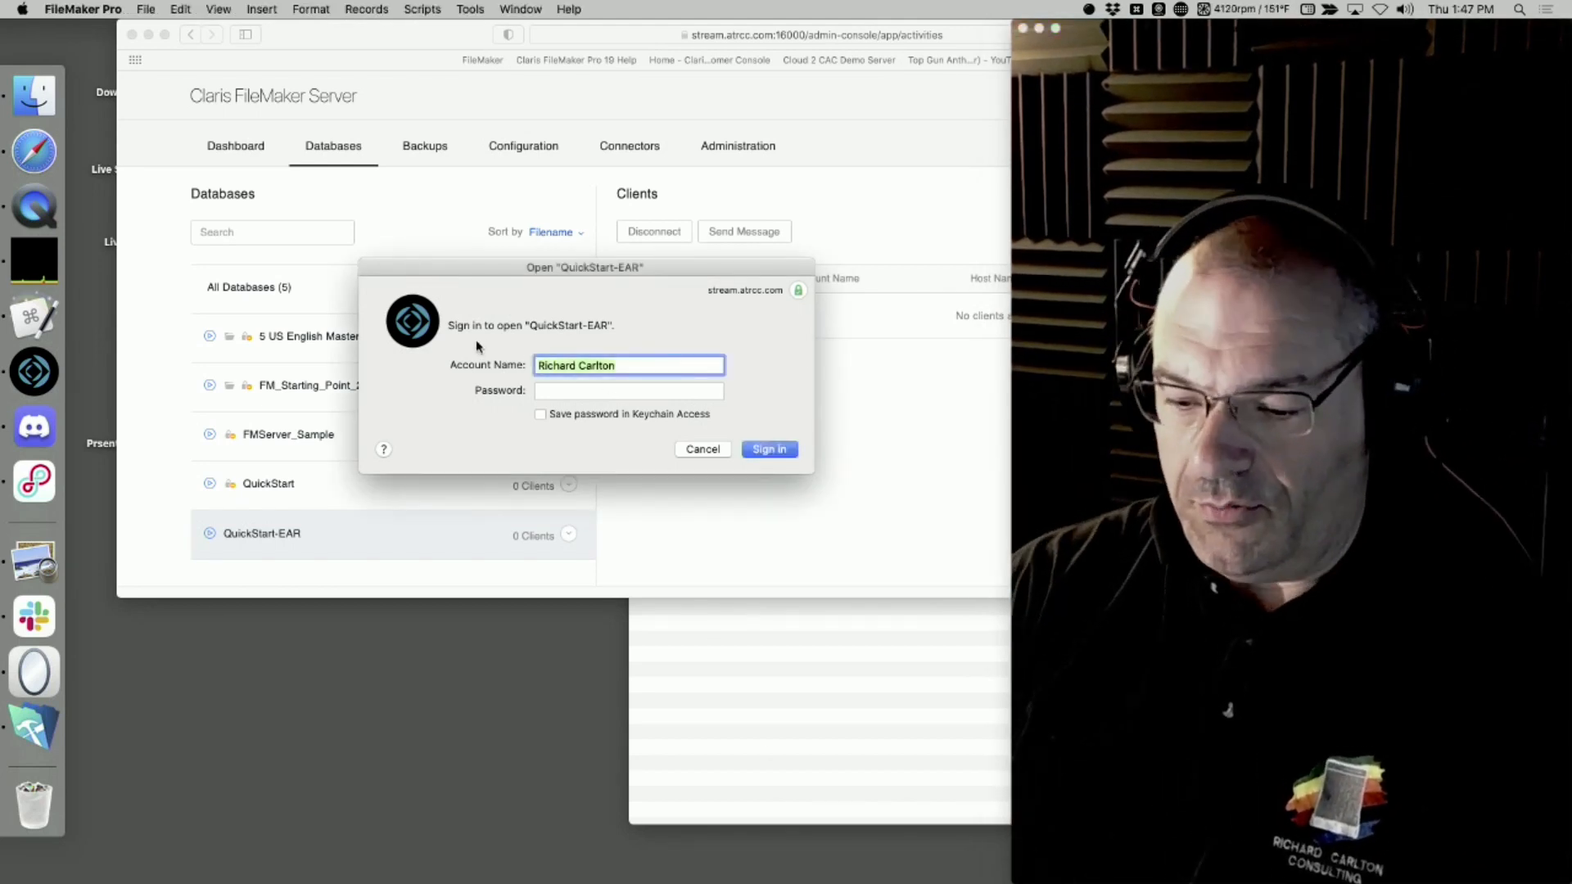
pyautogui.write('admin')
pyautogui.press('Tab')
pyautogui.write('•••••••••')
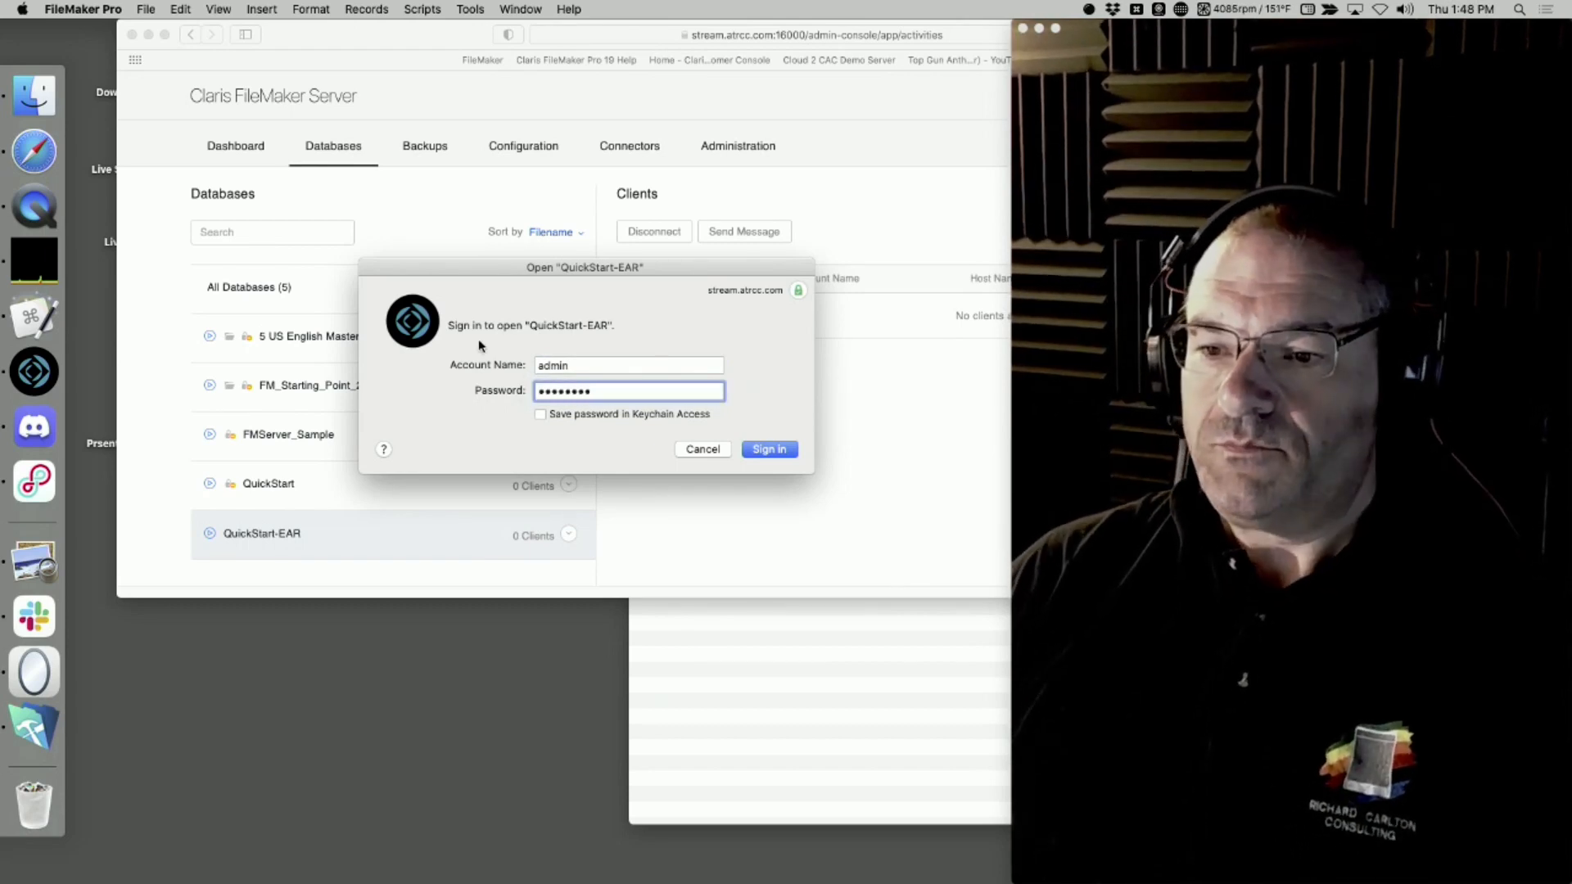
pyautogui.press('Return')
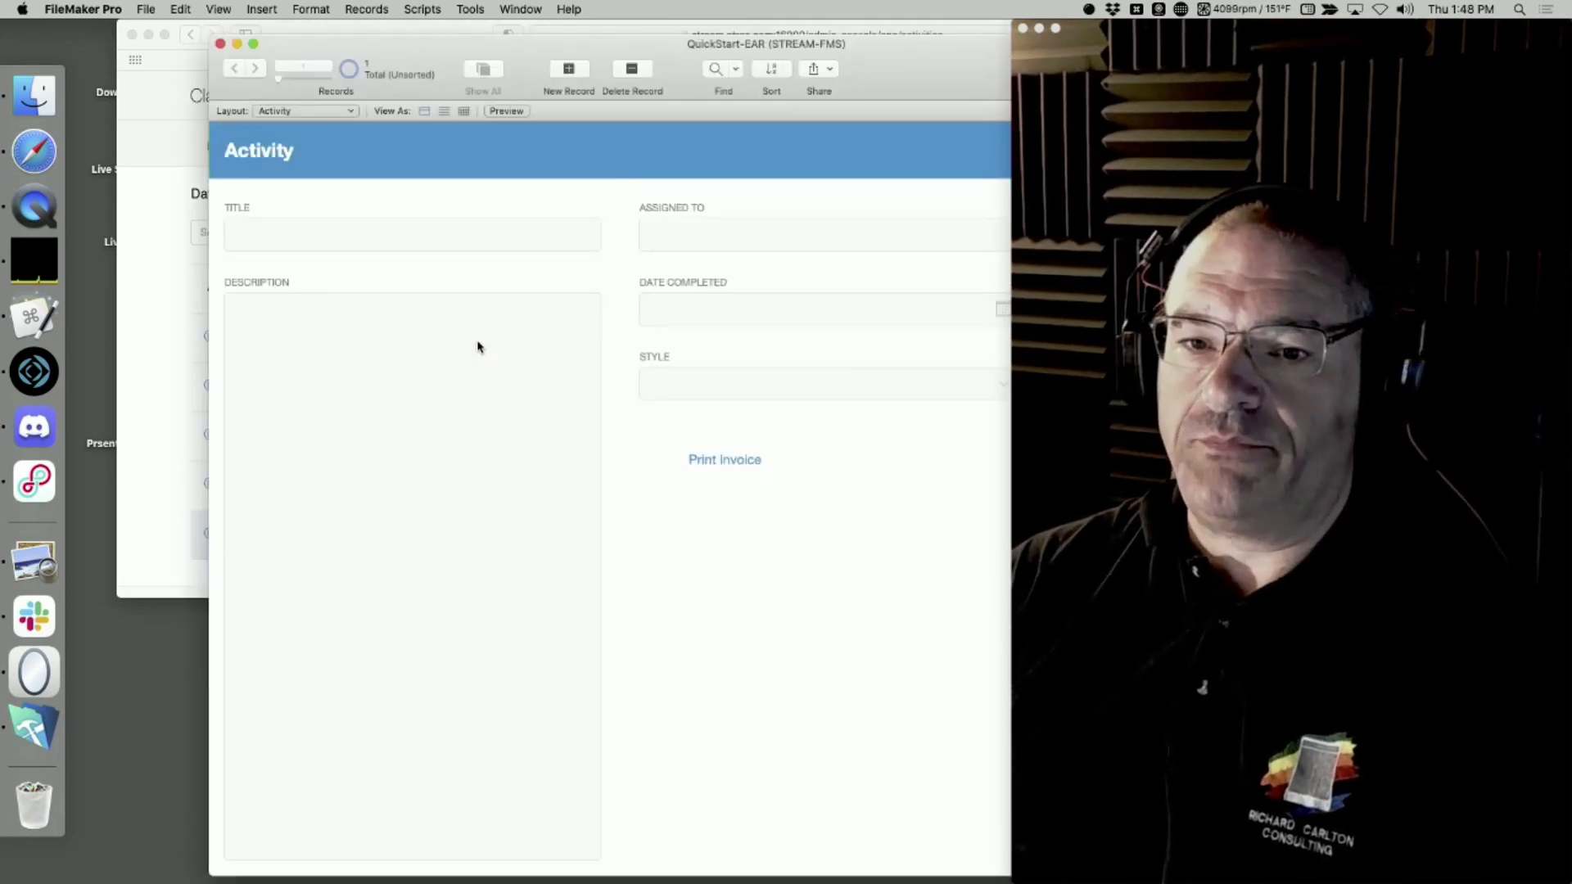
# Close the hosted QuickStart-EAR window and request reopening QuickStart-EAR (STREAM-FMS) from the recent files
pyautogui.press('super+w')
pyautogui.click(123, 7)
pyautogui.moveTo(145, 9)
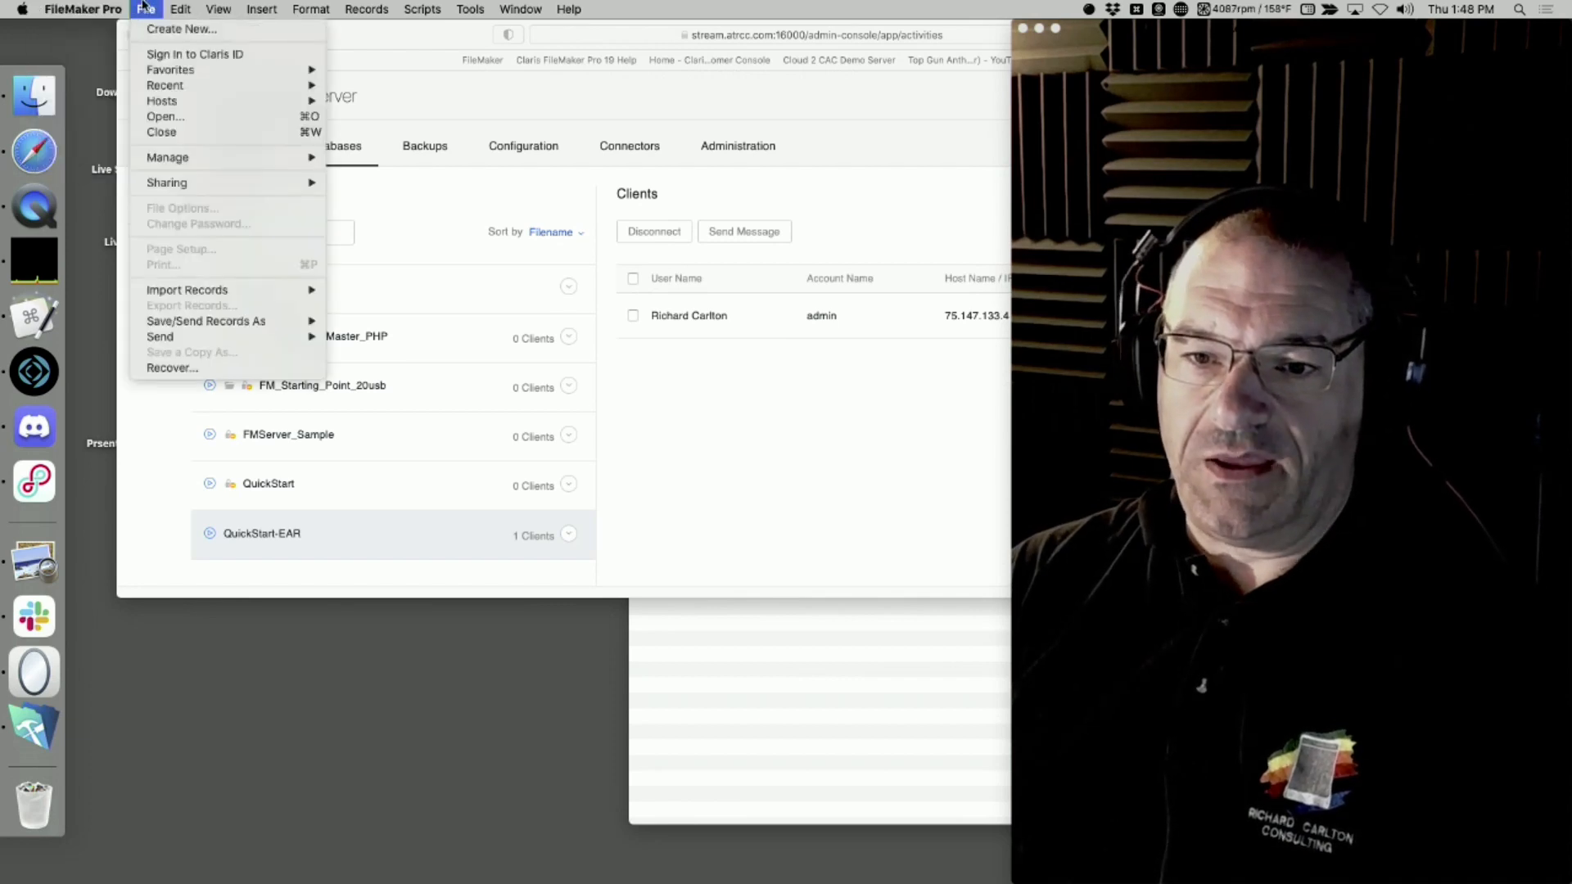
pyautogui.moveTo(286, 85)
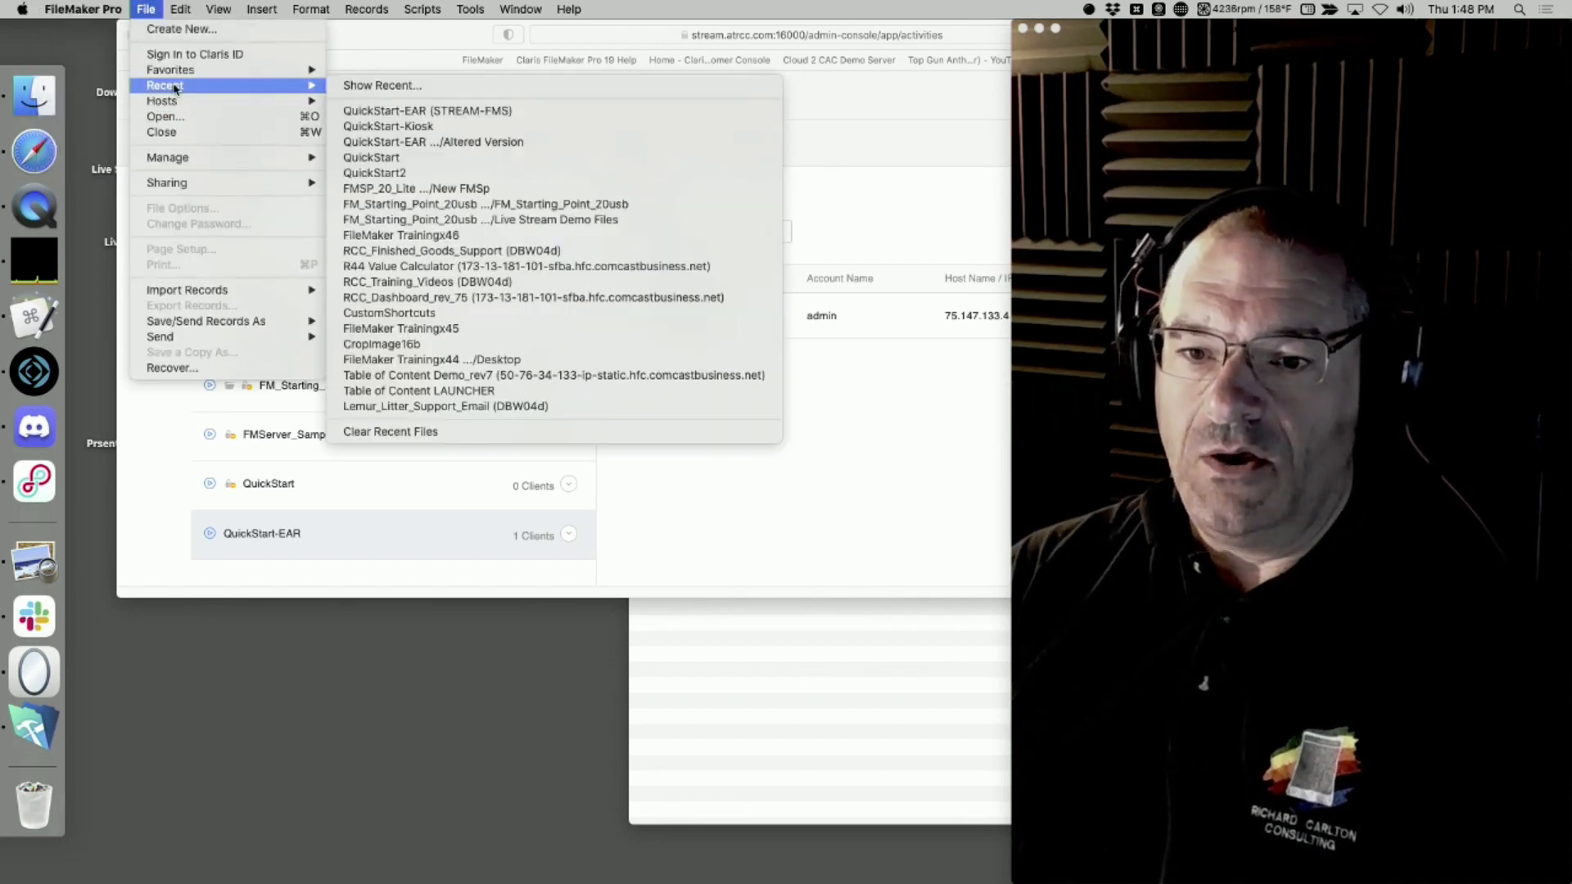
pyautogui.click(401, 111)
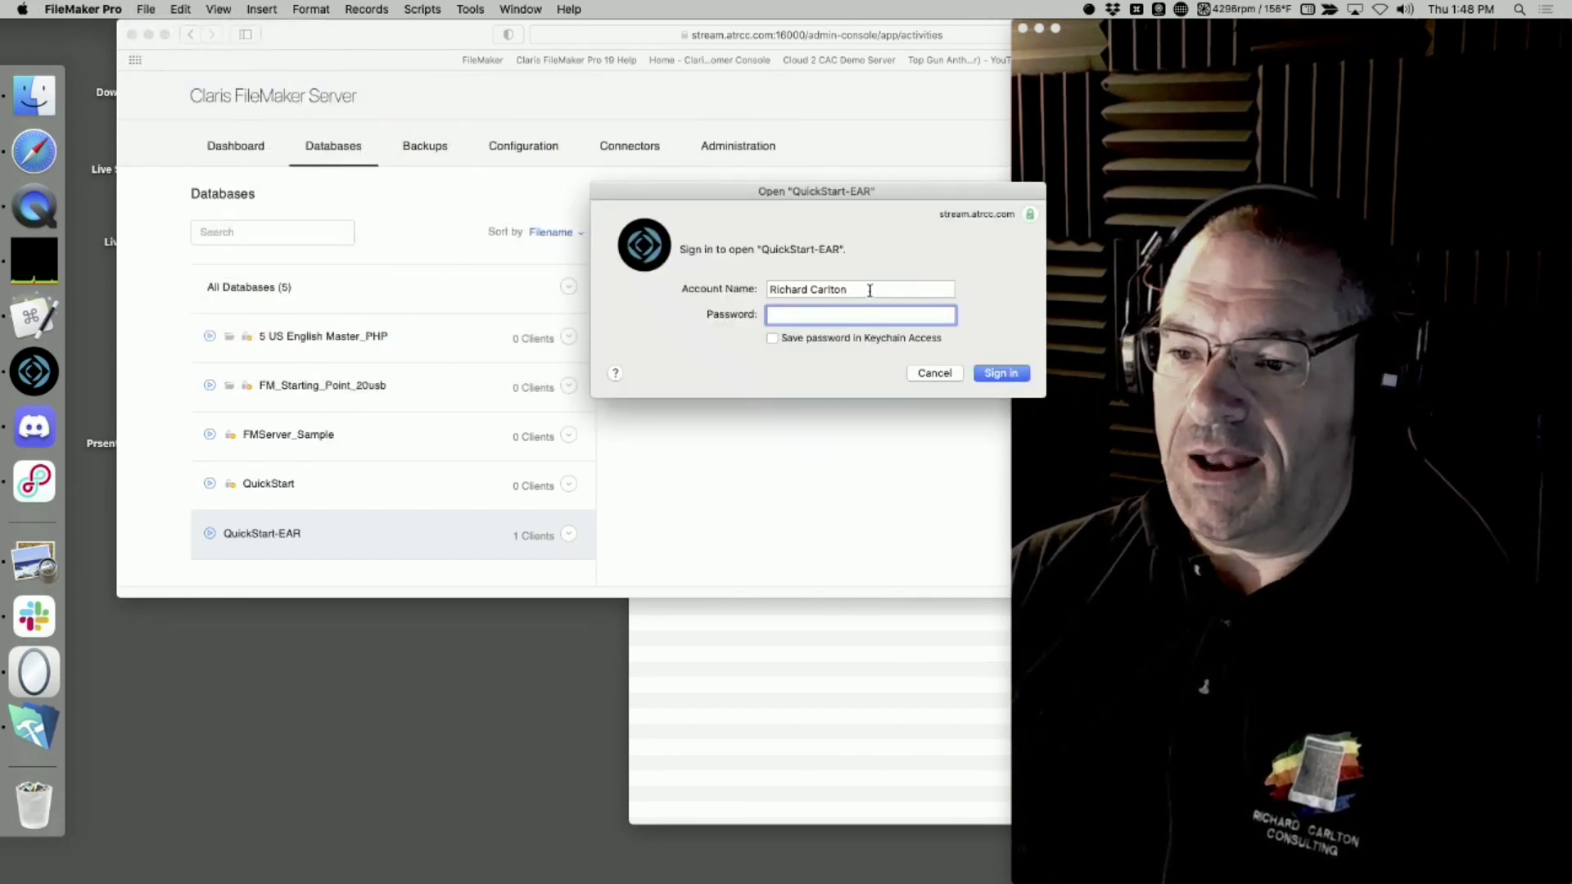
# Try to sign in to QuickStart-EAR with the account name tk and its account password, and dismiss the alert
pyautogui.hotkey('shift', 'Tab')
pyautogui.write('tk')
pyautogui.press('Tab')
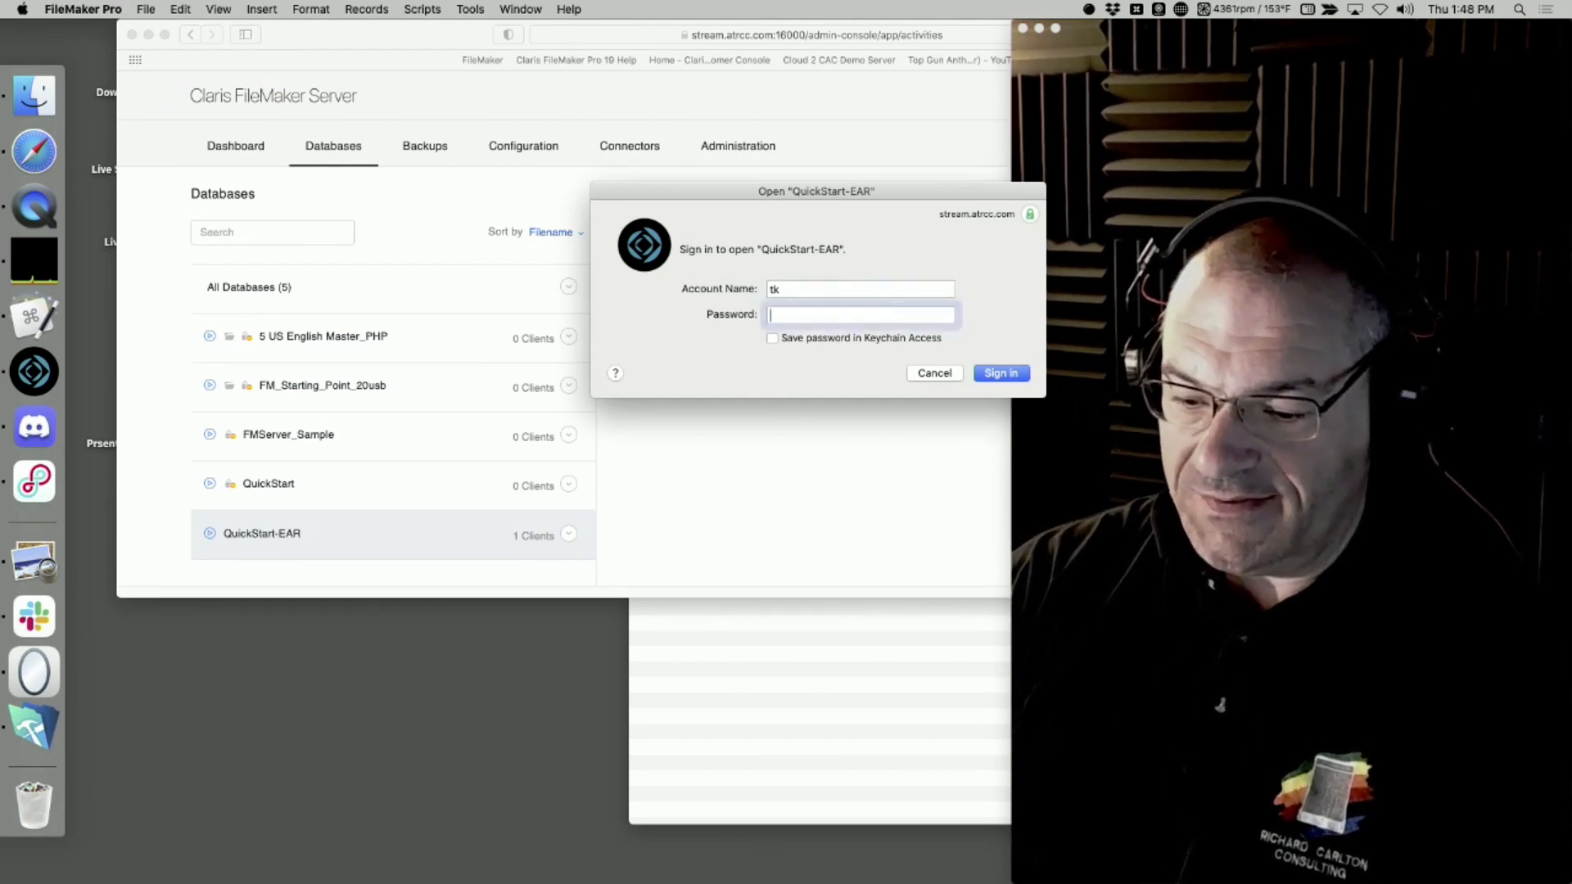
pyautogui.write('••')
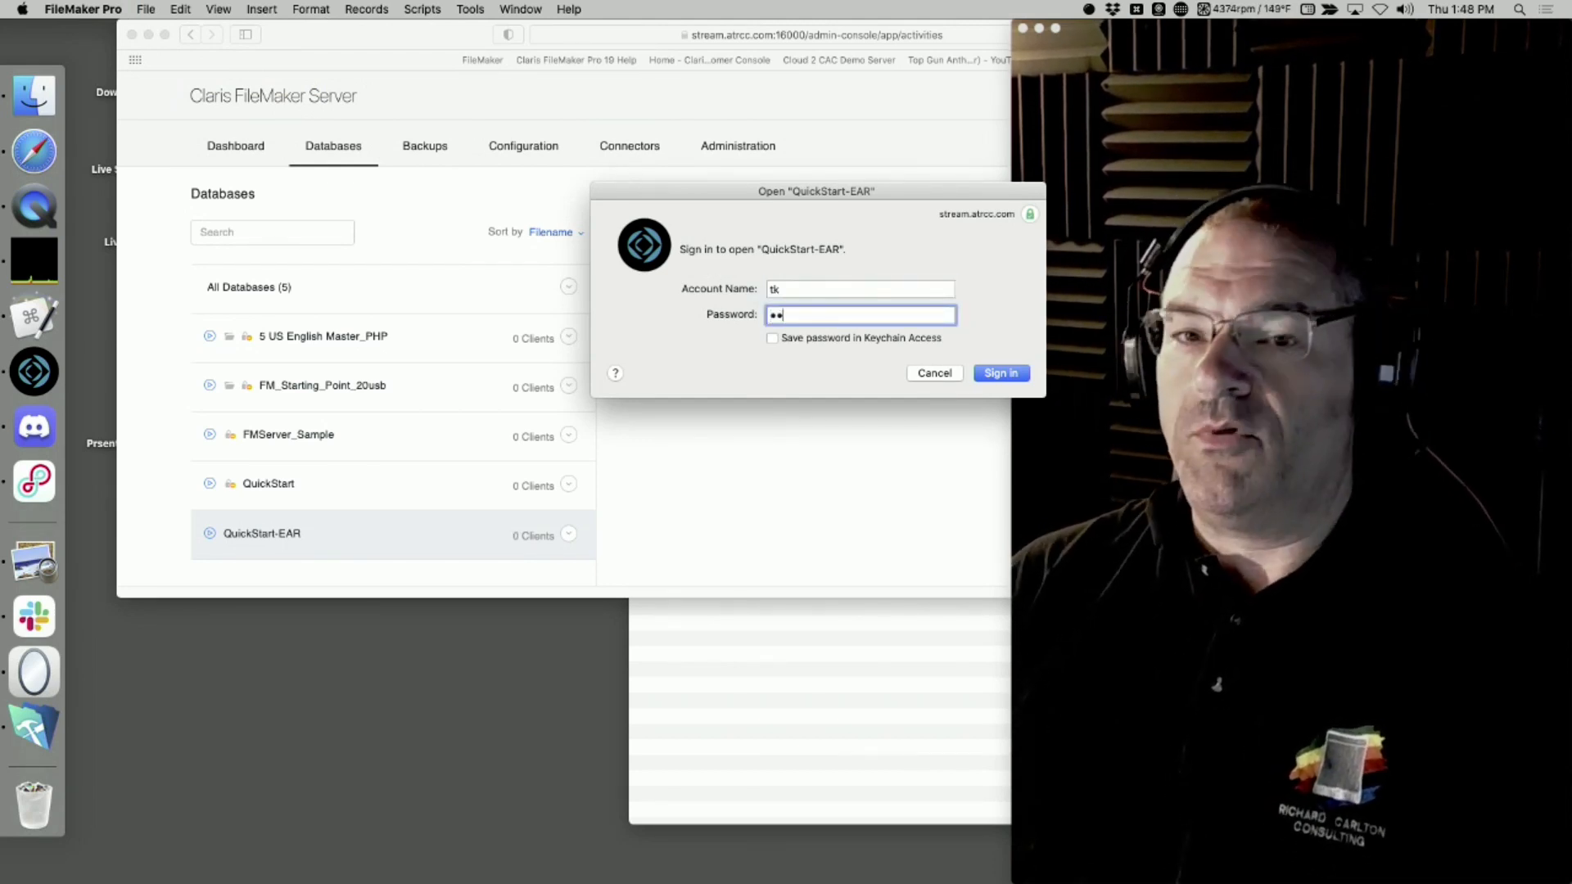
pyautogui.press('Return')
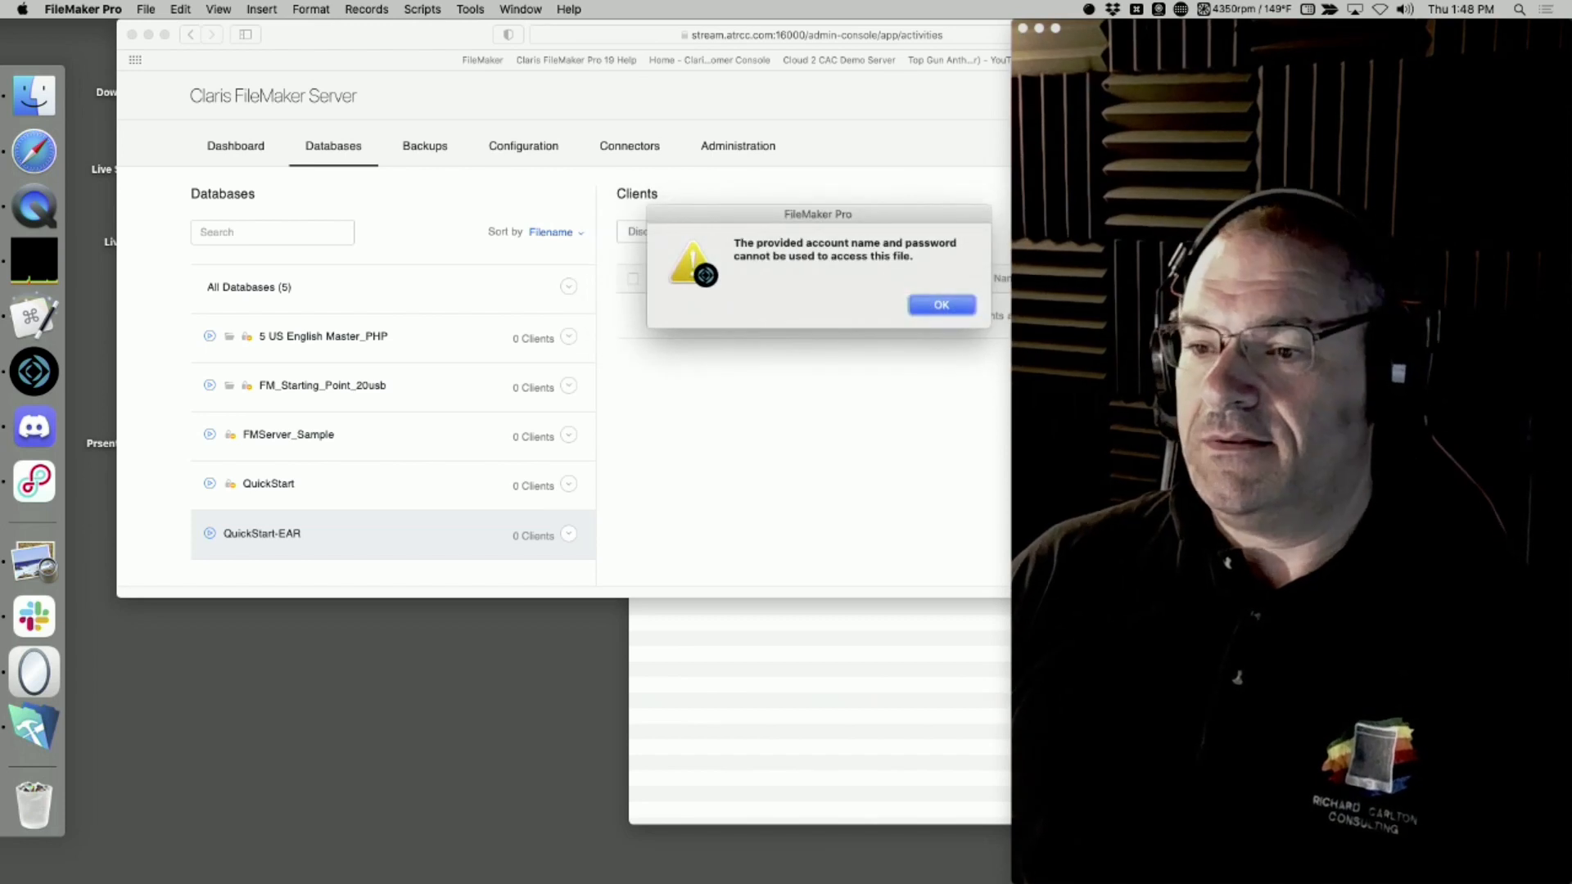
pyautogui.press('Return')
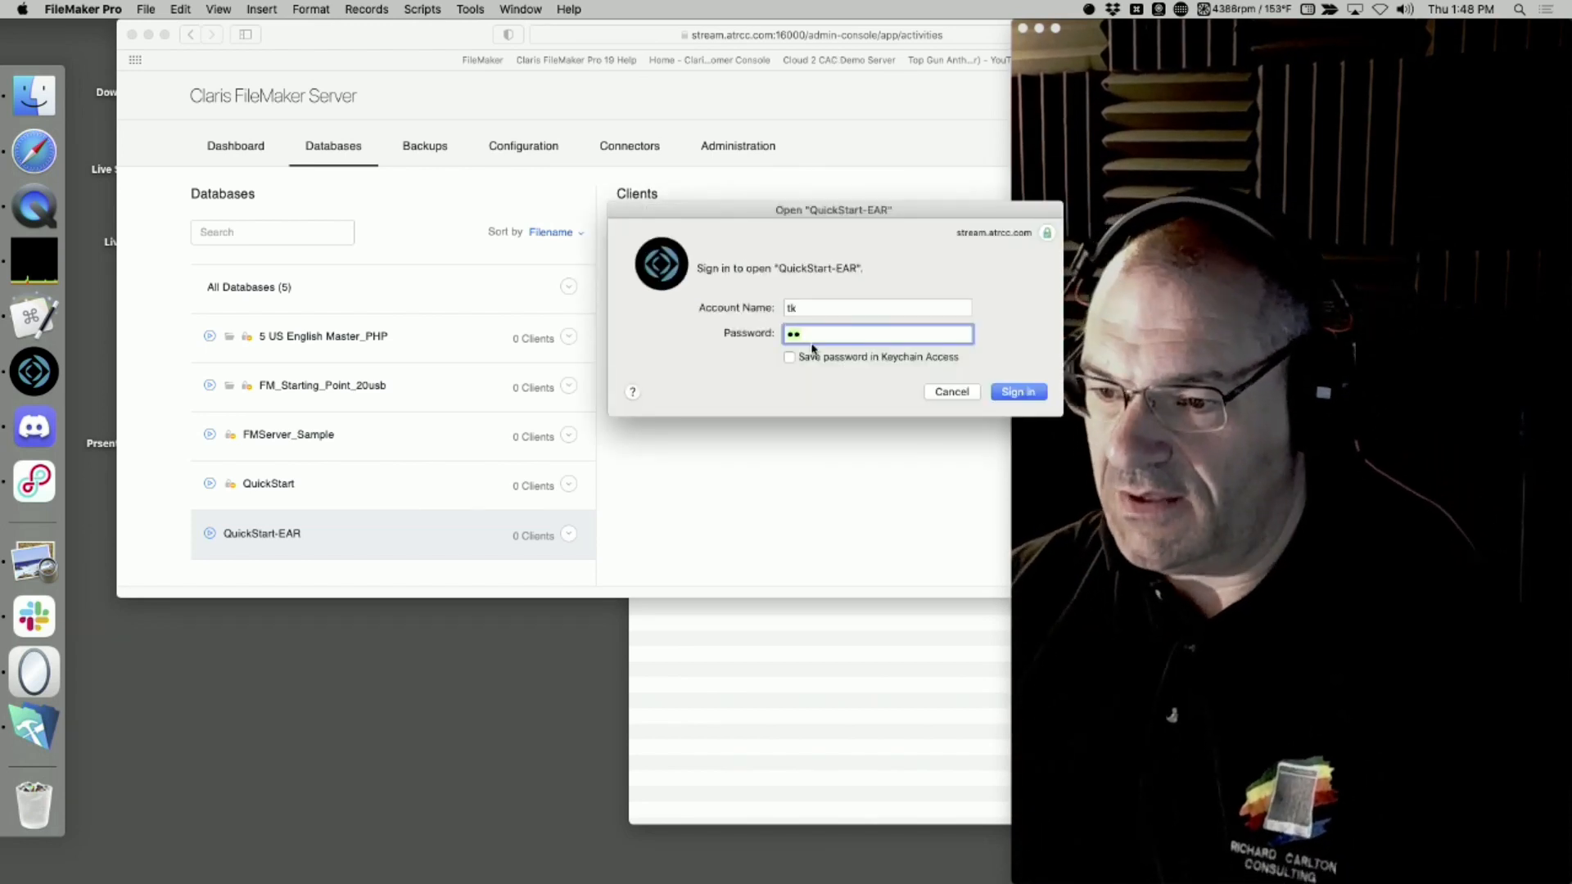
# Re-enter the account password for tk, retry the QuickStart-EAR sign-in and dismiss the alert
pyautogui.write('••')
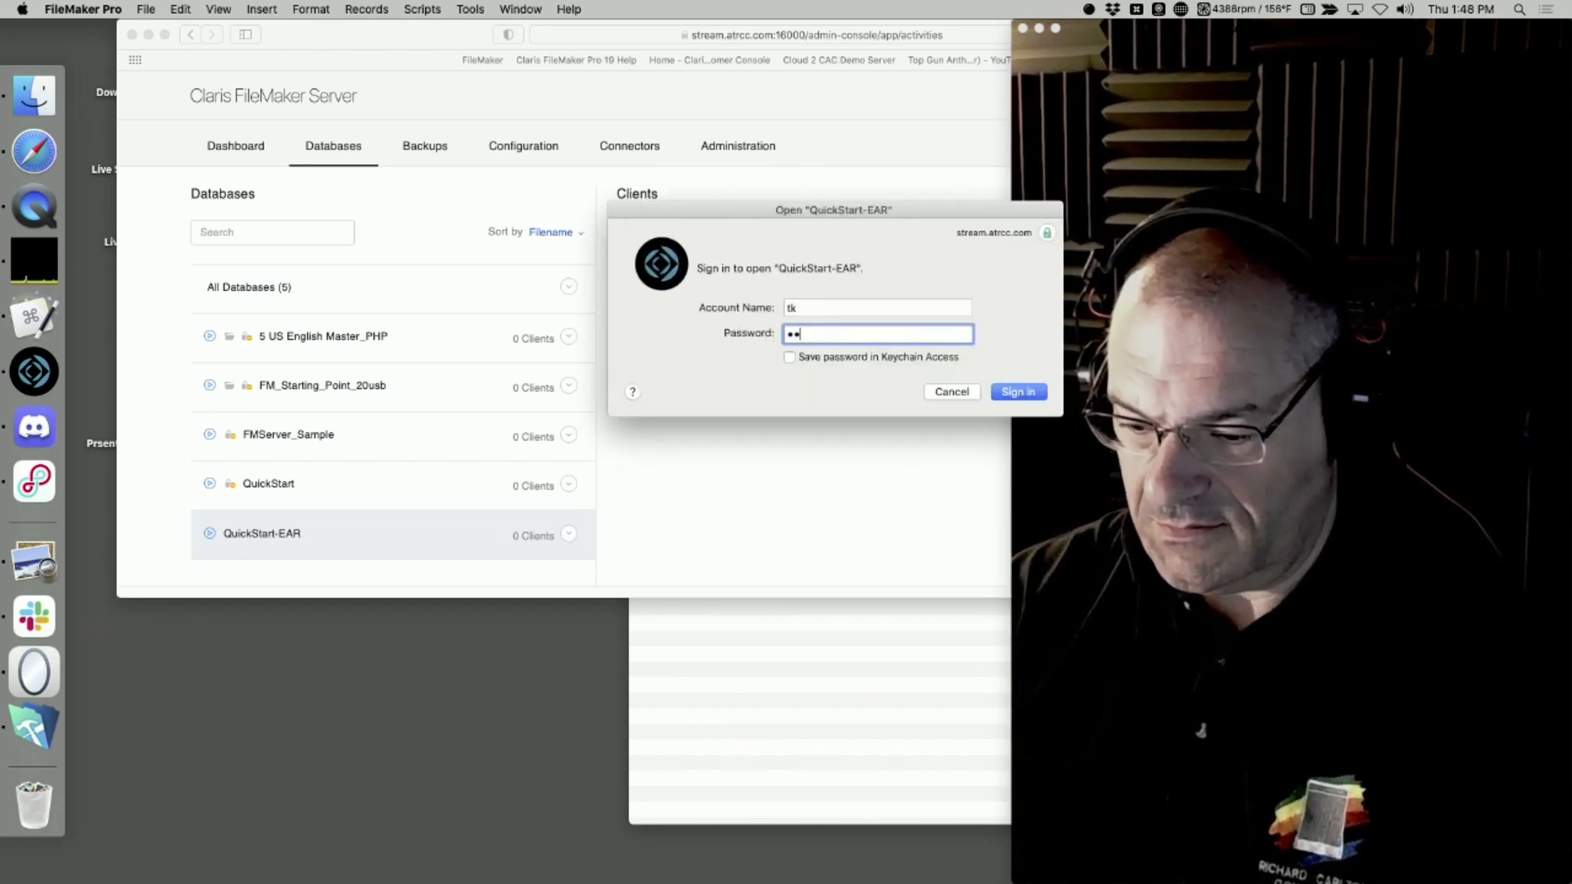
pyautogui.press('Return')
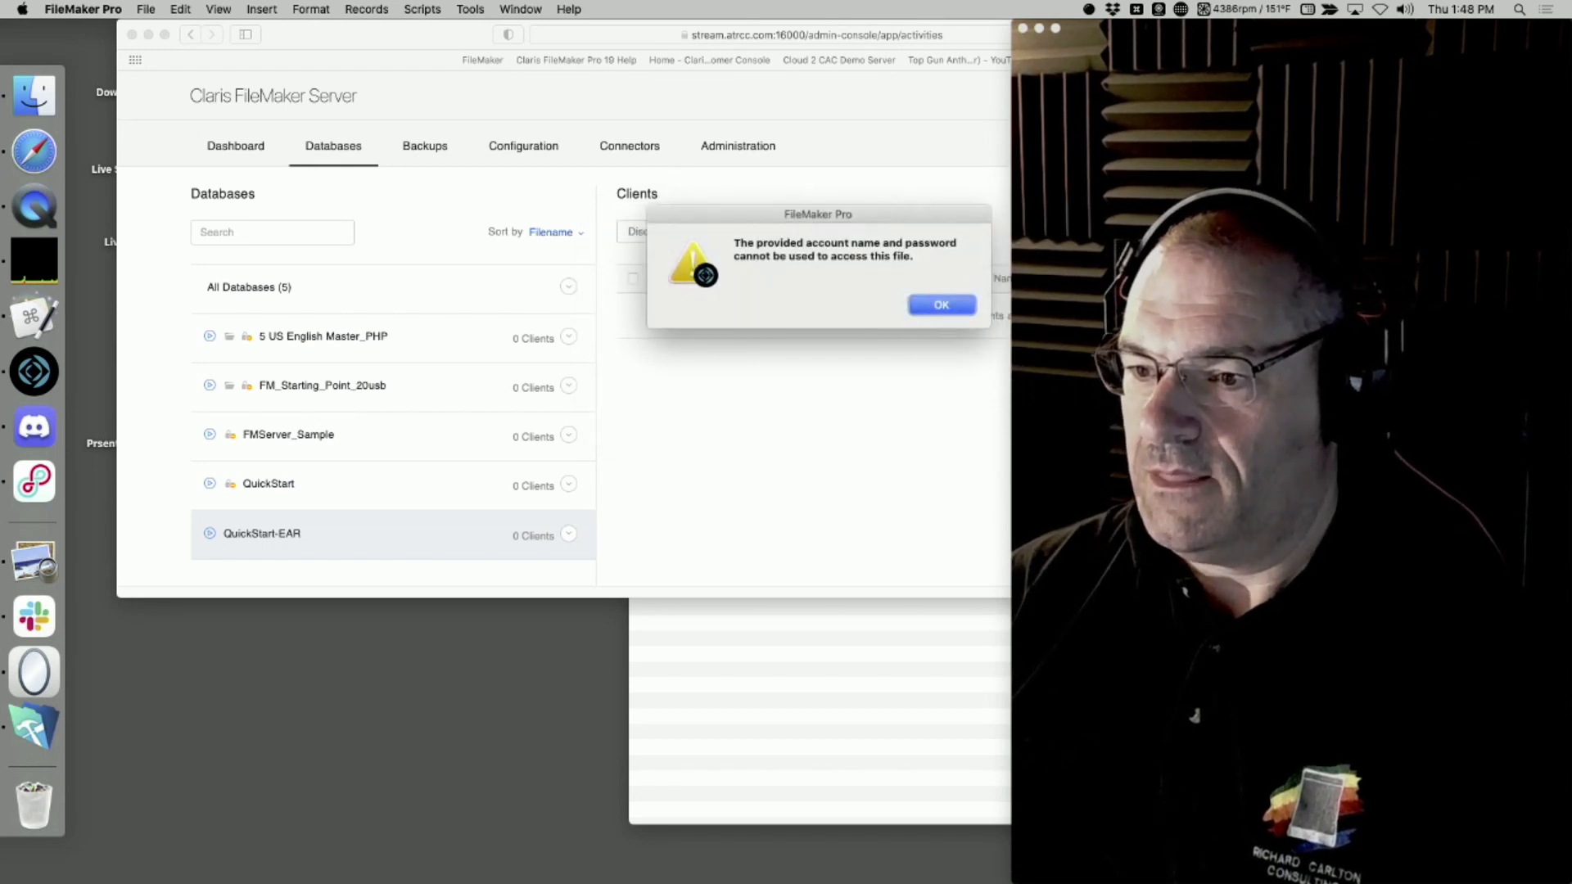
pyautogui.press('Return')
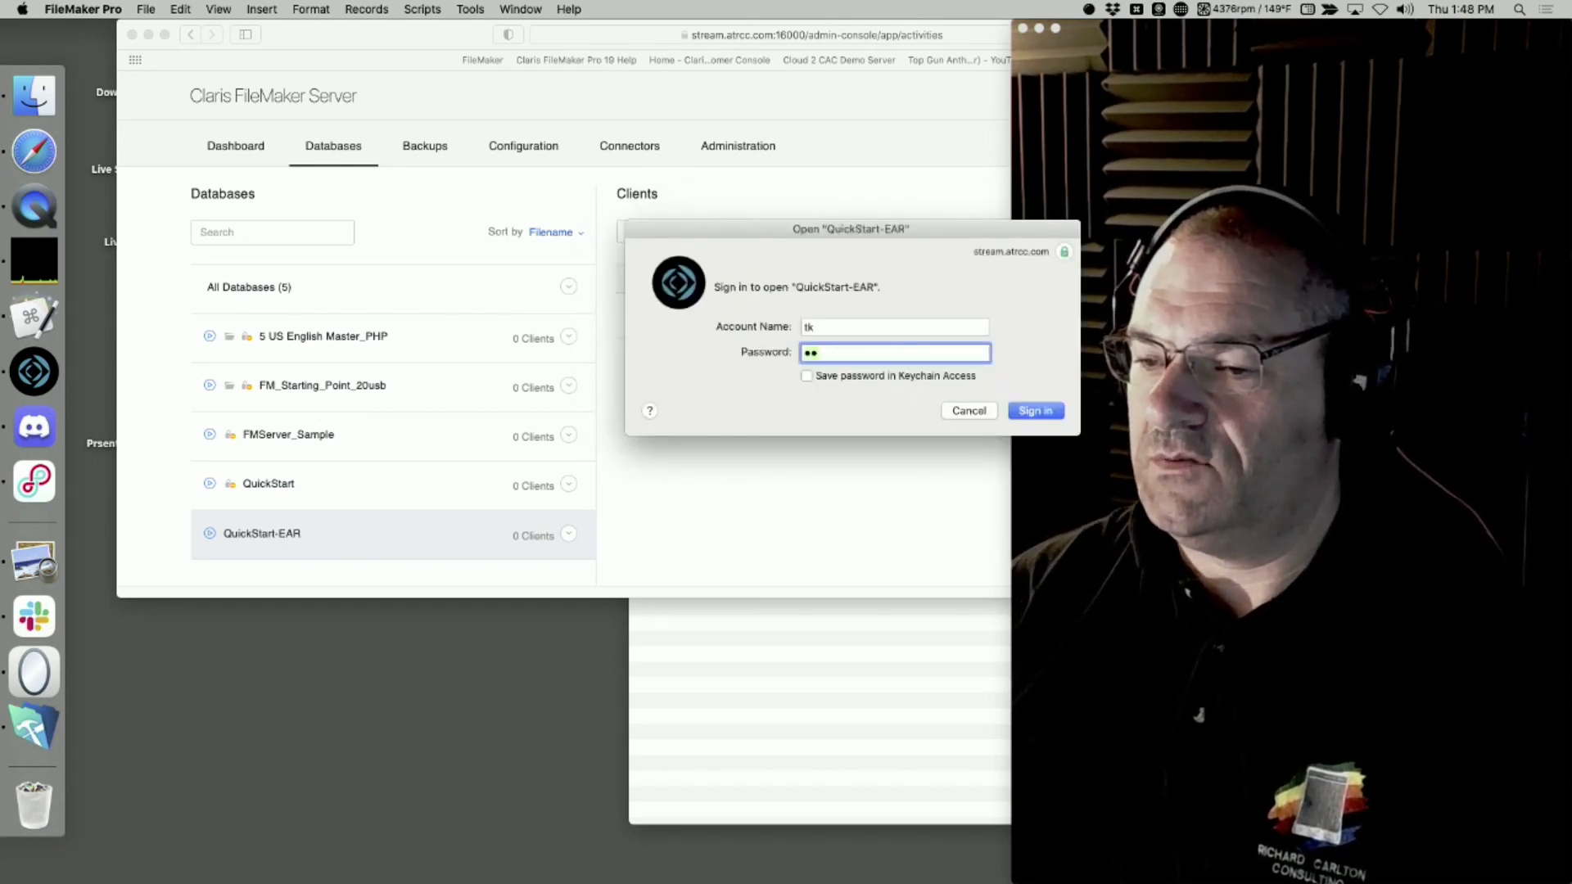
# Toggle saving the password in Keychain Access on and off, and cancel the QuickStart-EAR sign-in
pyautogui.click(806, 377)
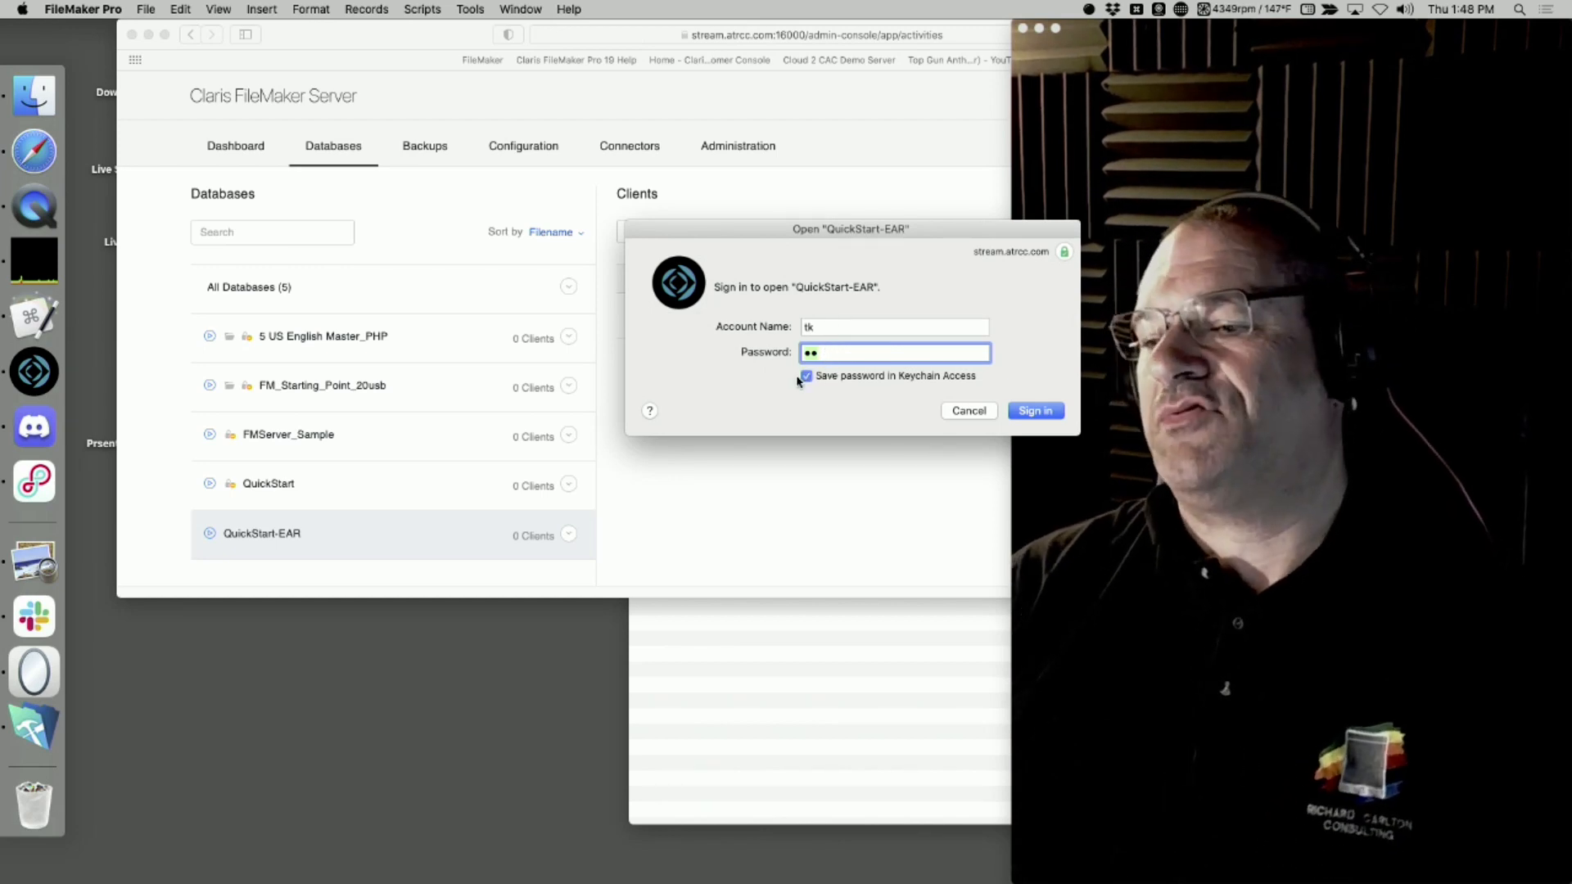
pyautogui.click(802, 377)
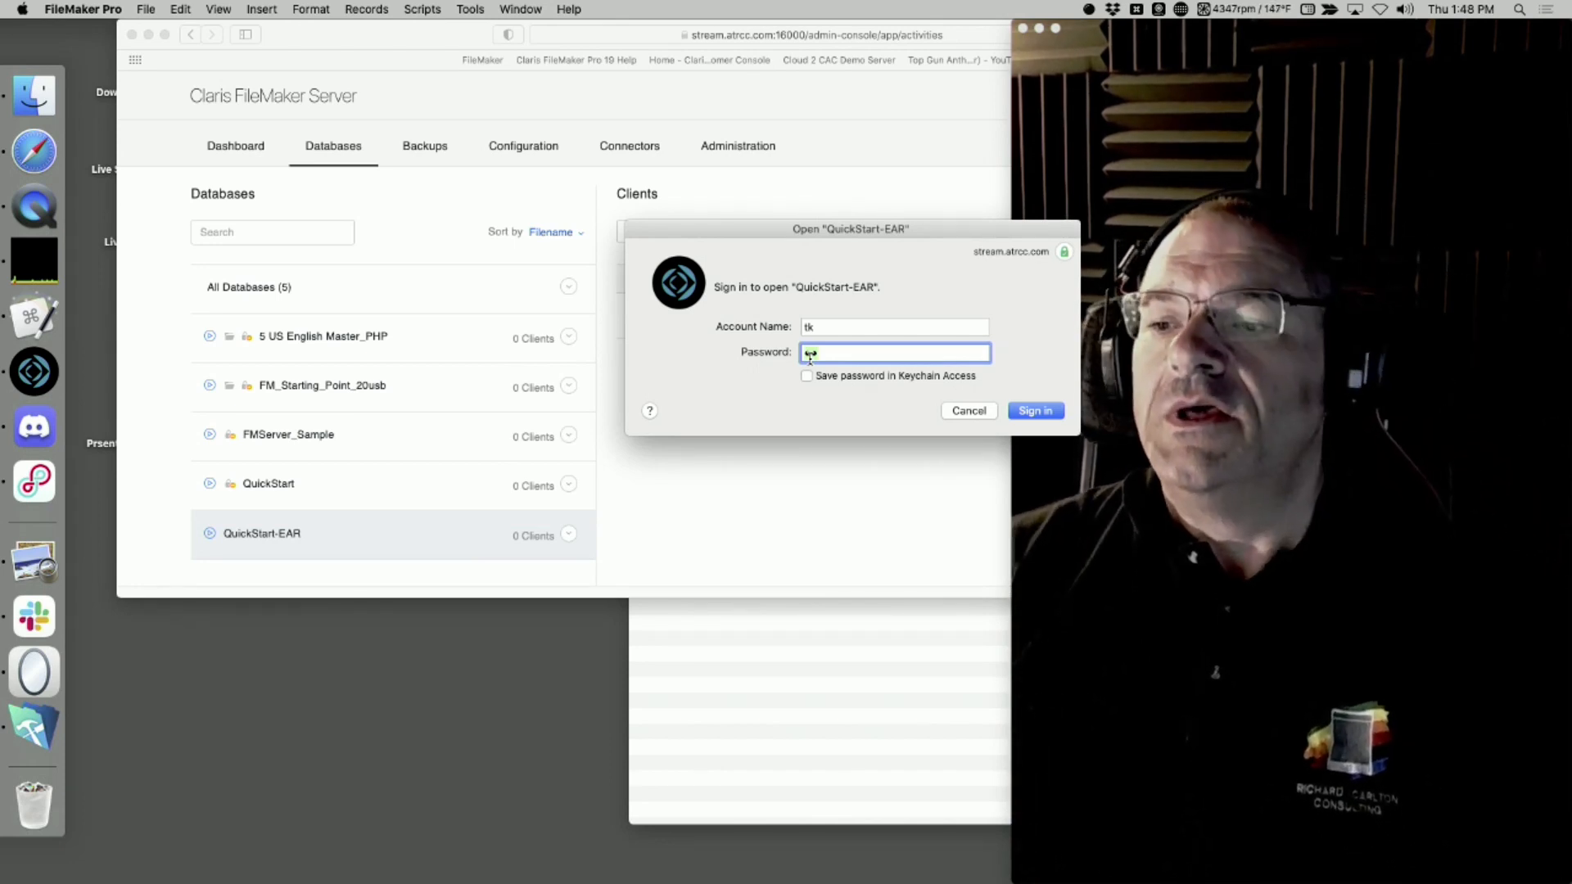
pyautogui.click(970, 411)
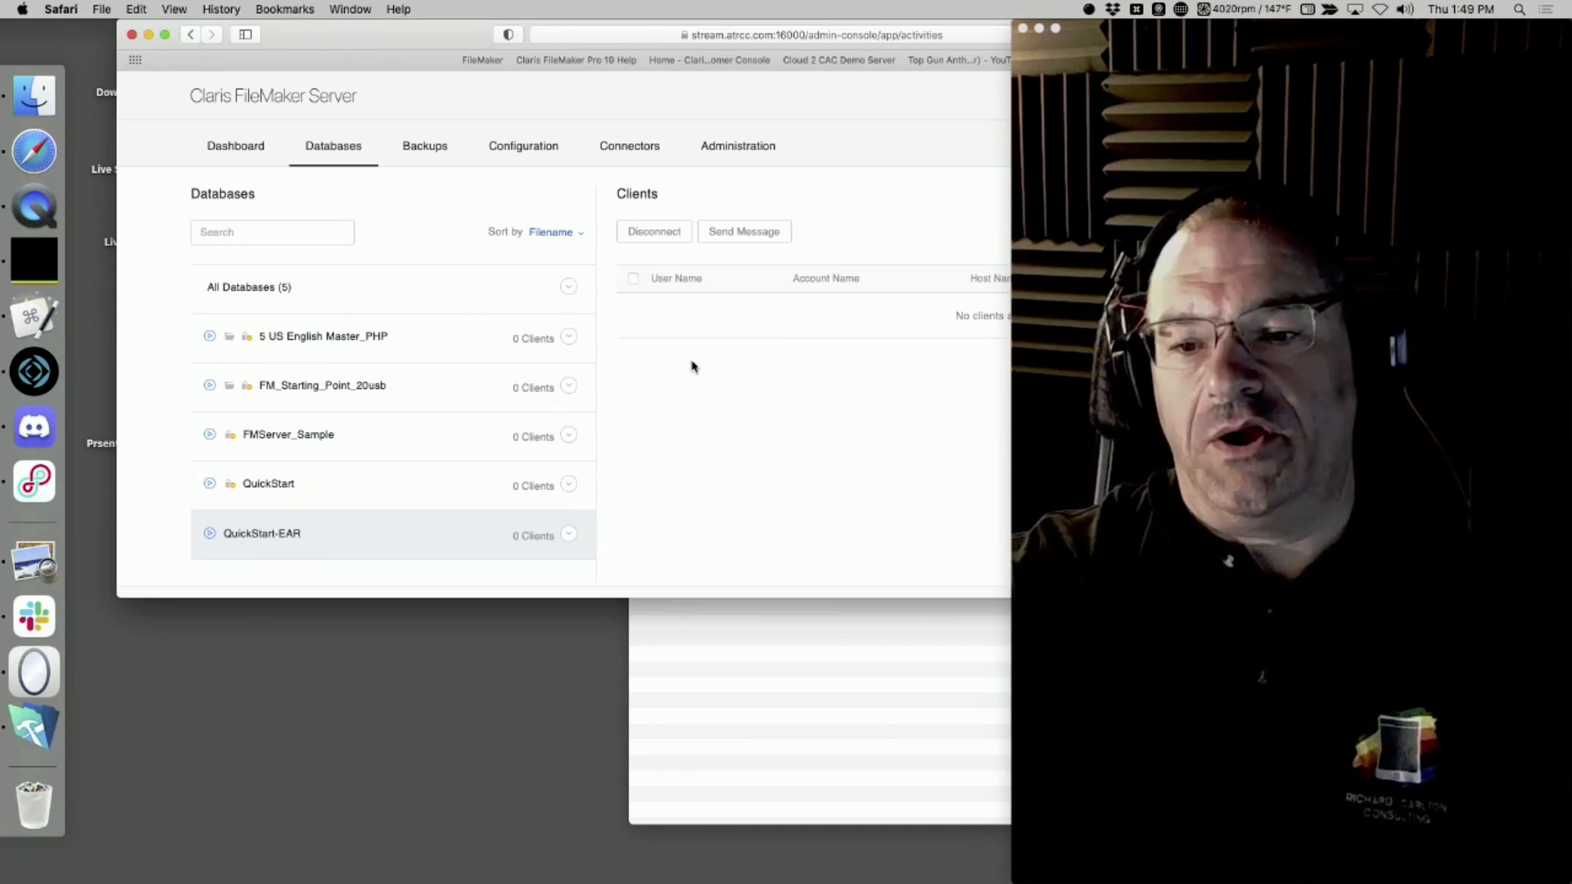
pyautogui.moveTo(449, 46); pyautogui.dragTo(399, 48)
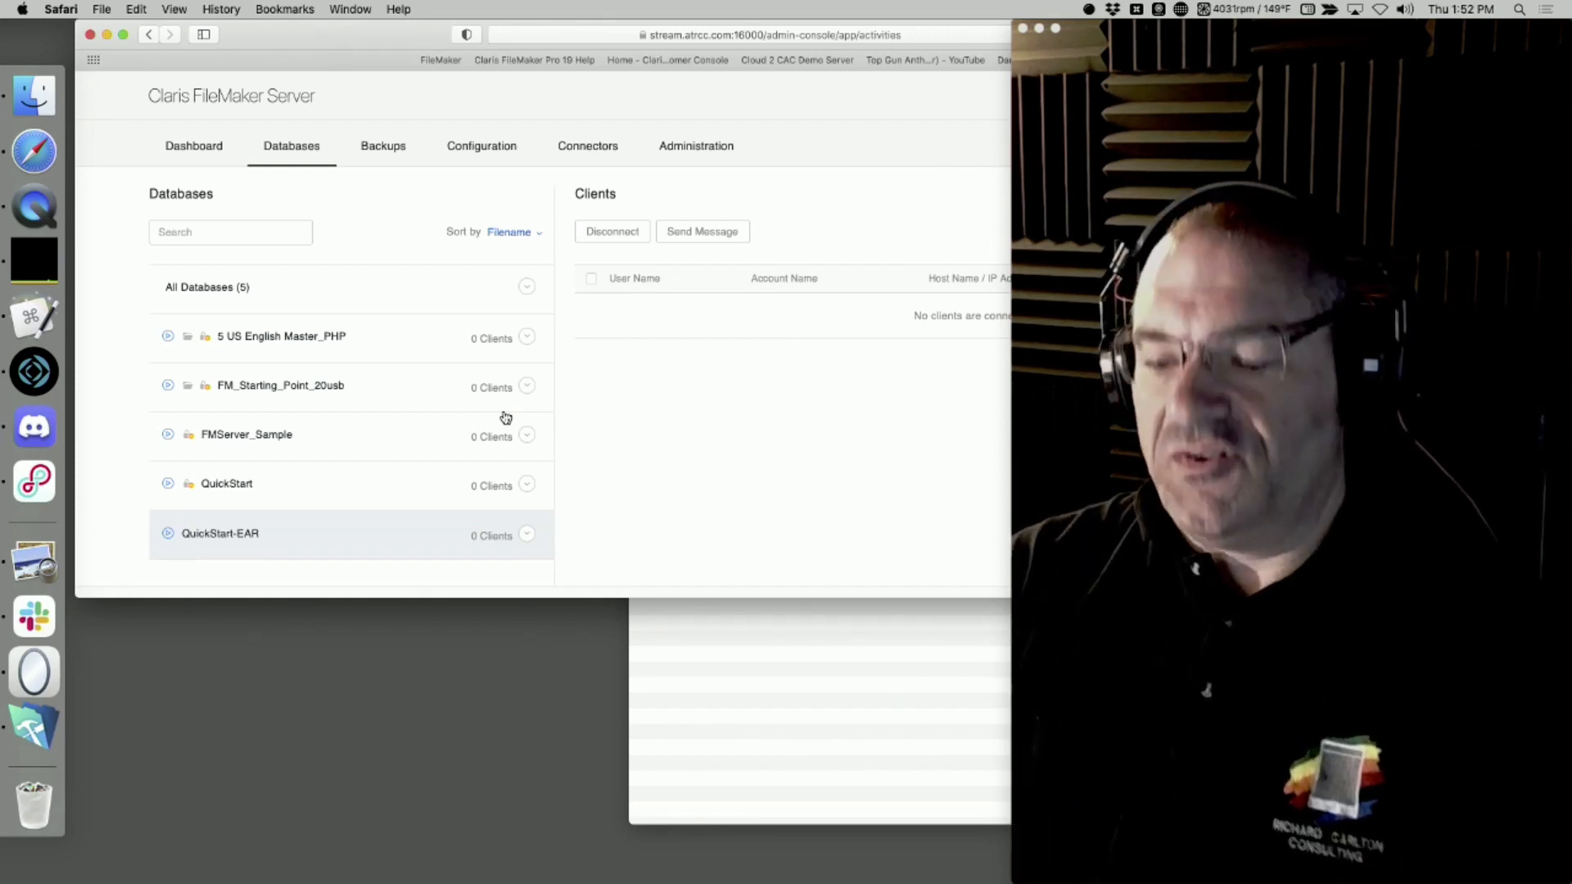
pyautogui.press('super+n')
pyautogui.write('h')
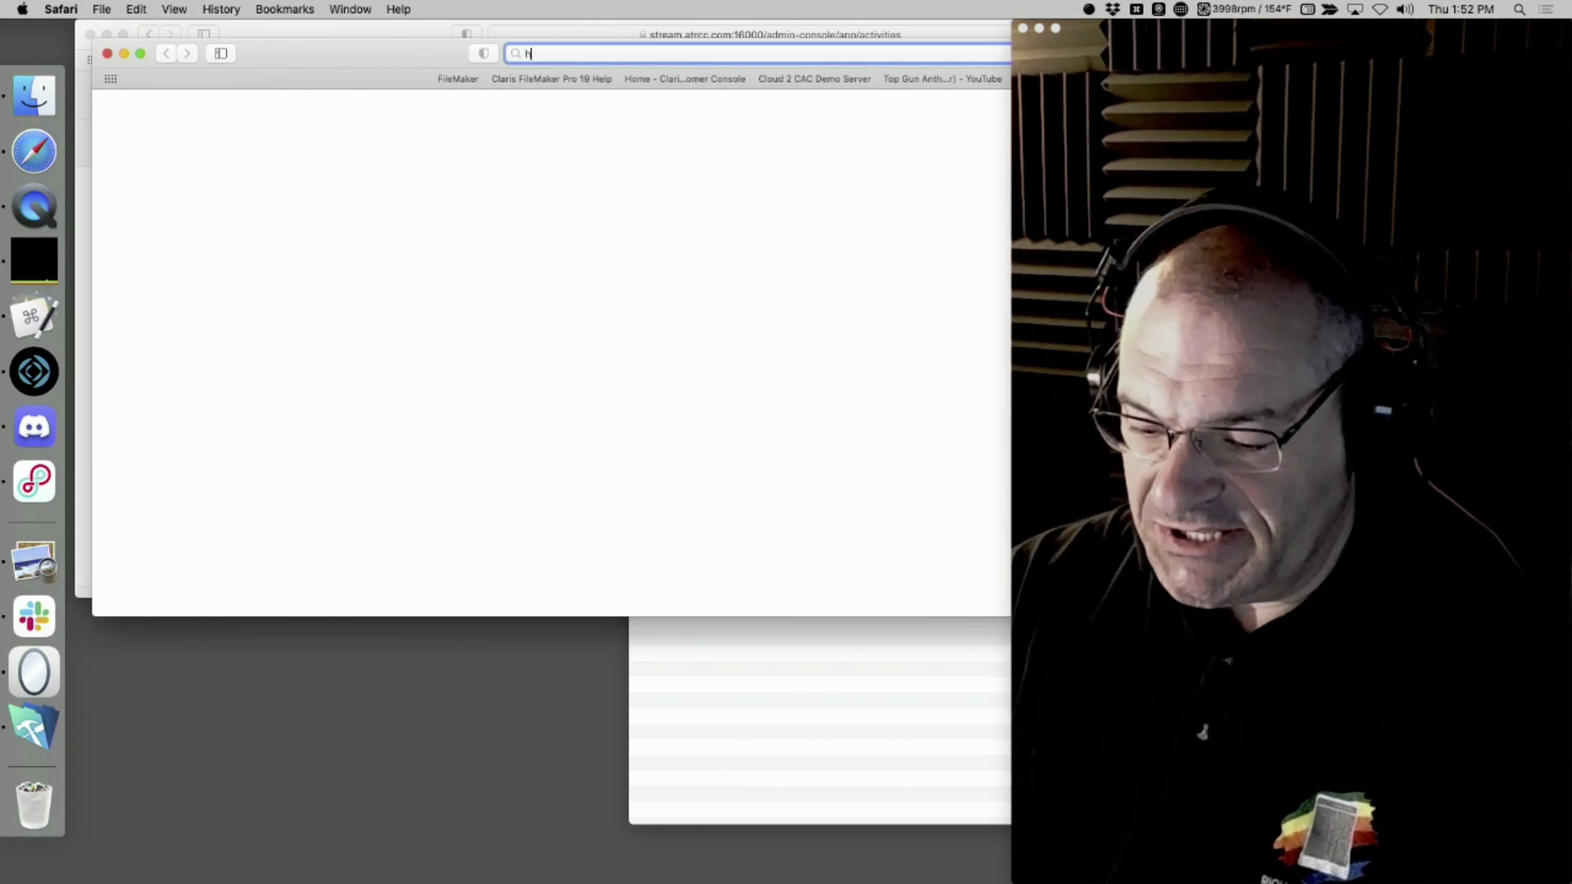
pyautogui.write('ttps')
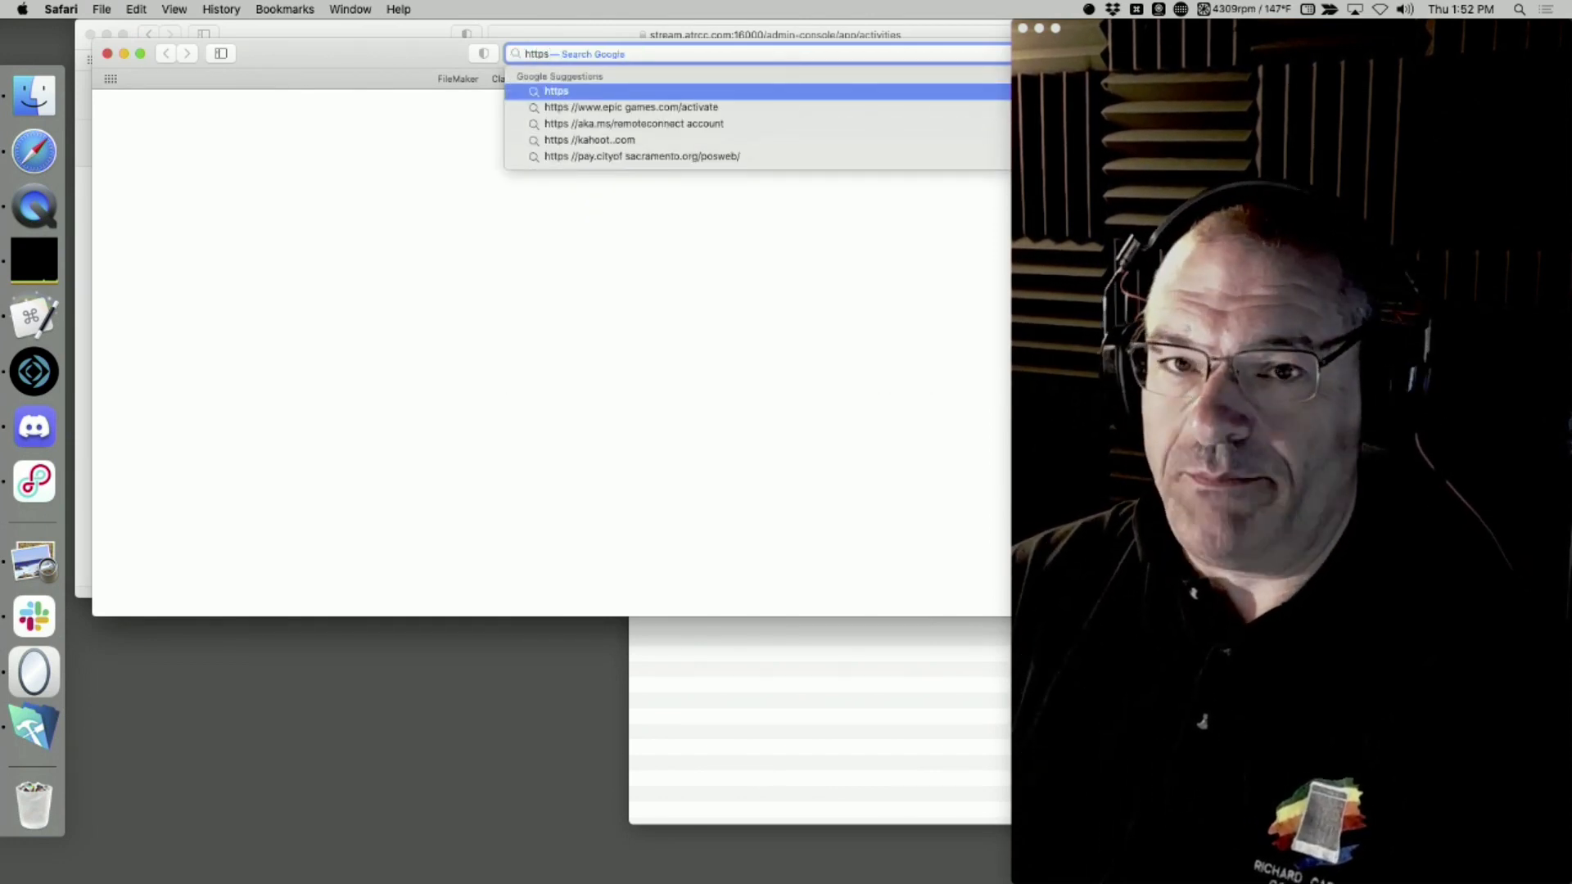
pyautogui.press('BackSpace')
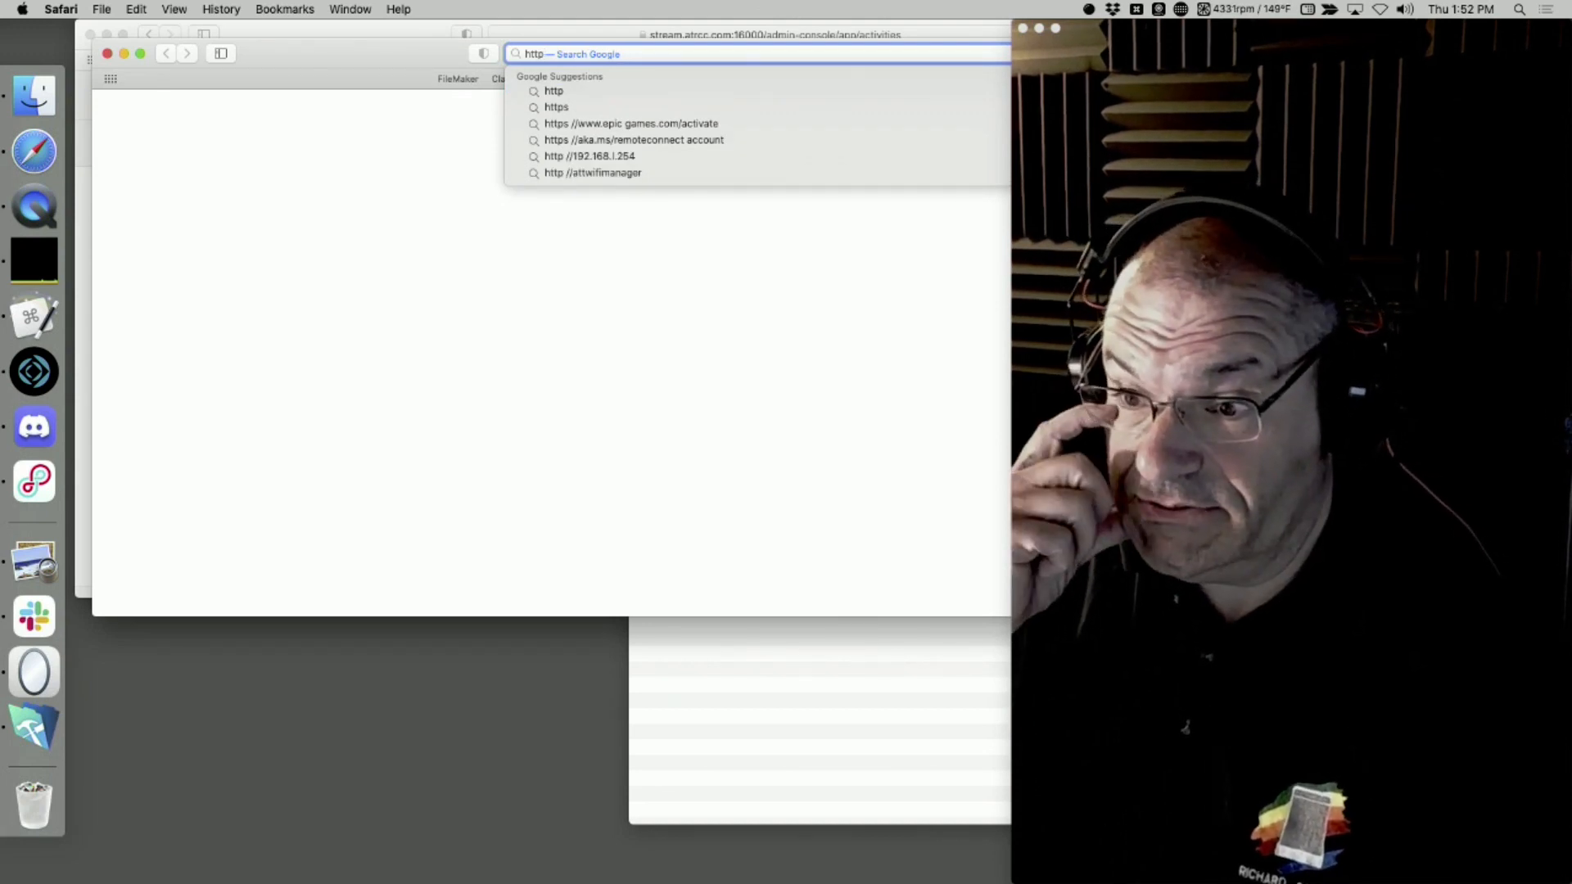
pyautogui.press('Escape')
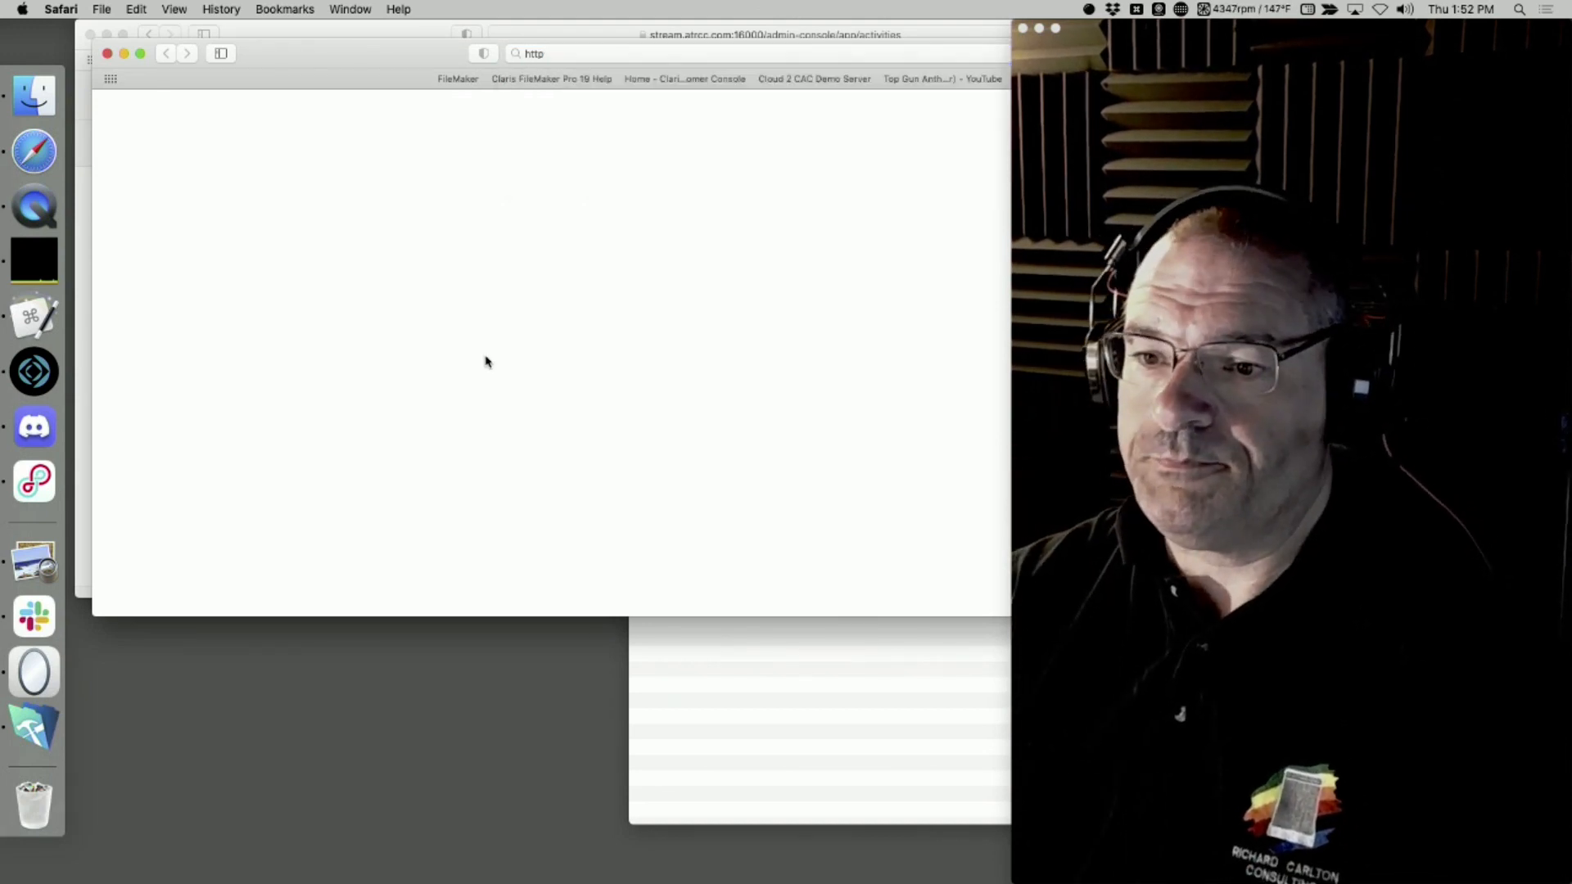
pyautogui.press('super+w')
# Move the webcam window aside to uncover the Admin Console and display the server's Dashboard overview
pyautogui.moveTo(313, 35); pyautogui.dragTo(314, 38)
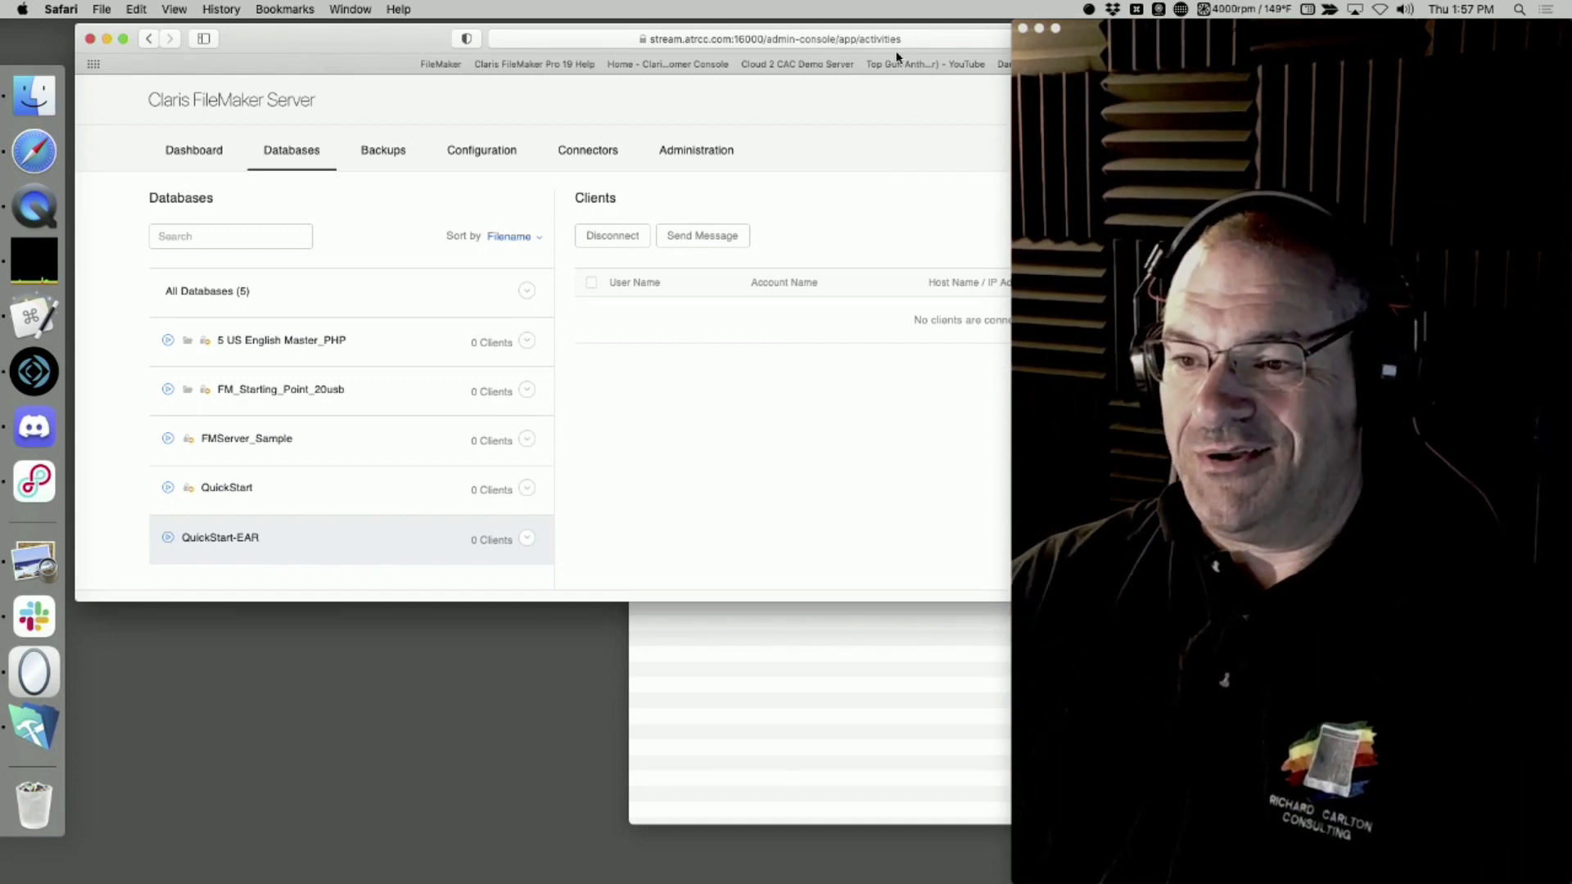
pyautogui.moveTo(1092, 30); pyautogui.dragTo(1437, 30)
pyautogui.click(172, 159)
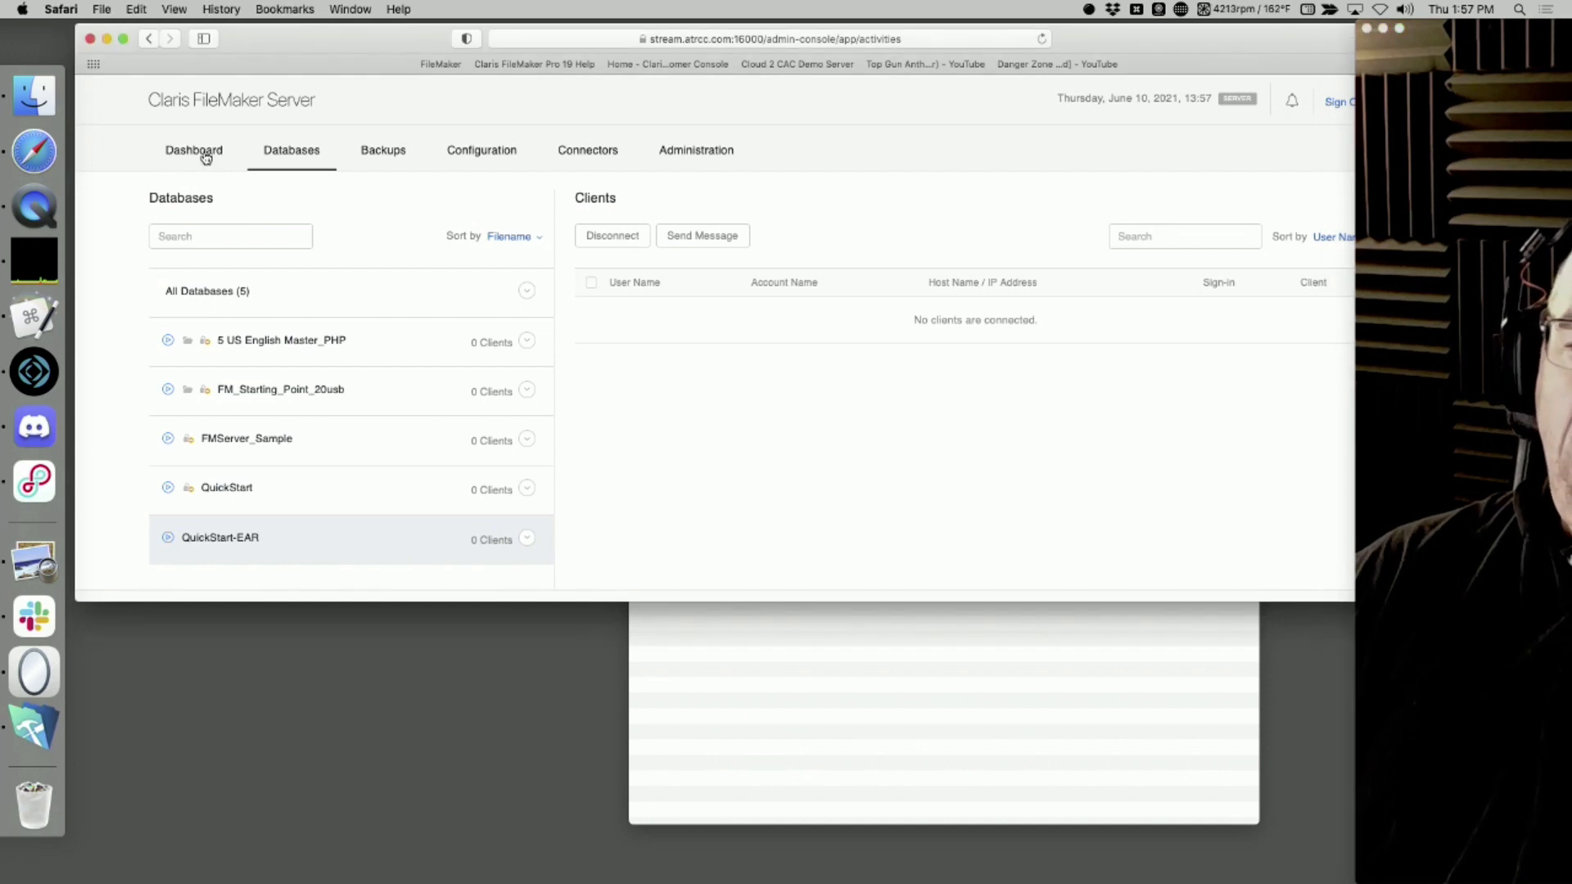
pyautogui.click(215, 152)
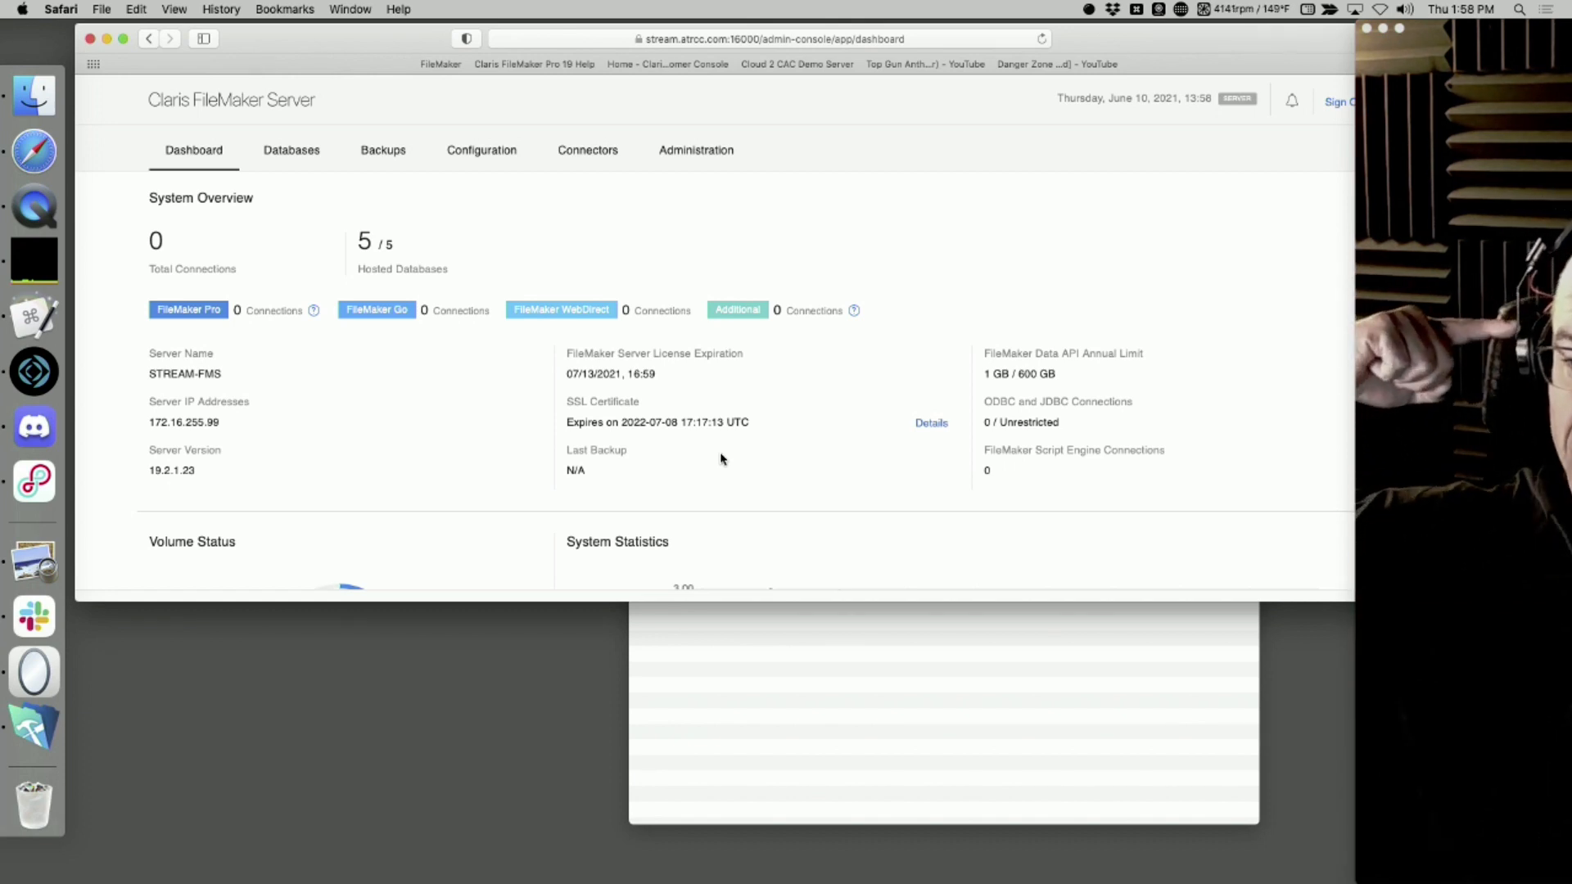
# Move the webcam window back over part of the browser, switch to the QuickTime video and show it full screen
pyautogui.moveTo(1500, 27); pyautogui.dragTo(1330, 4)
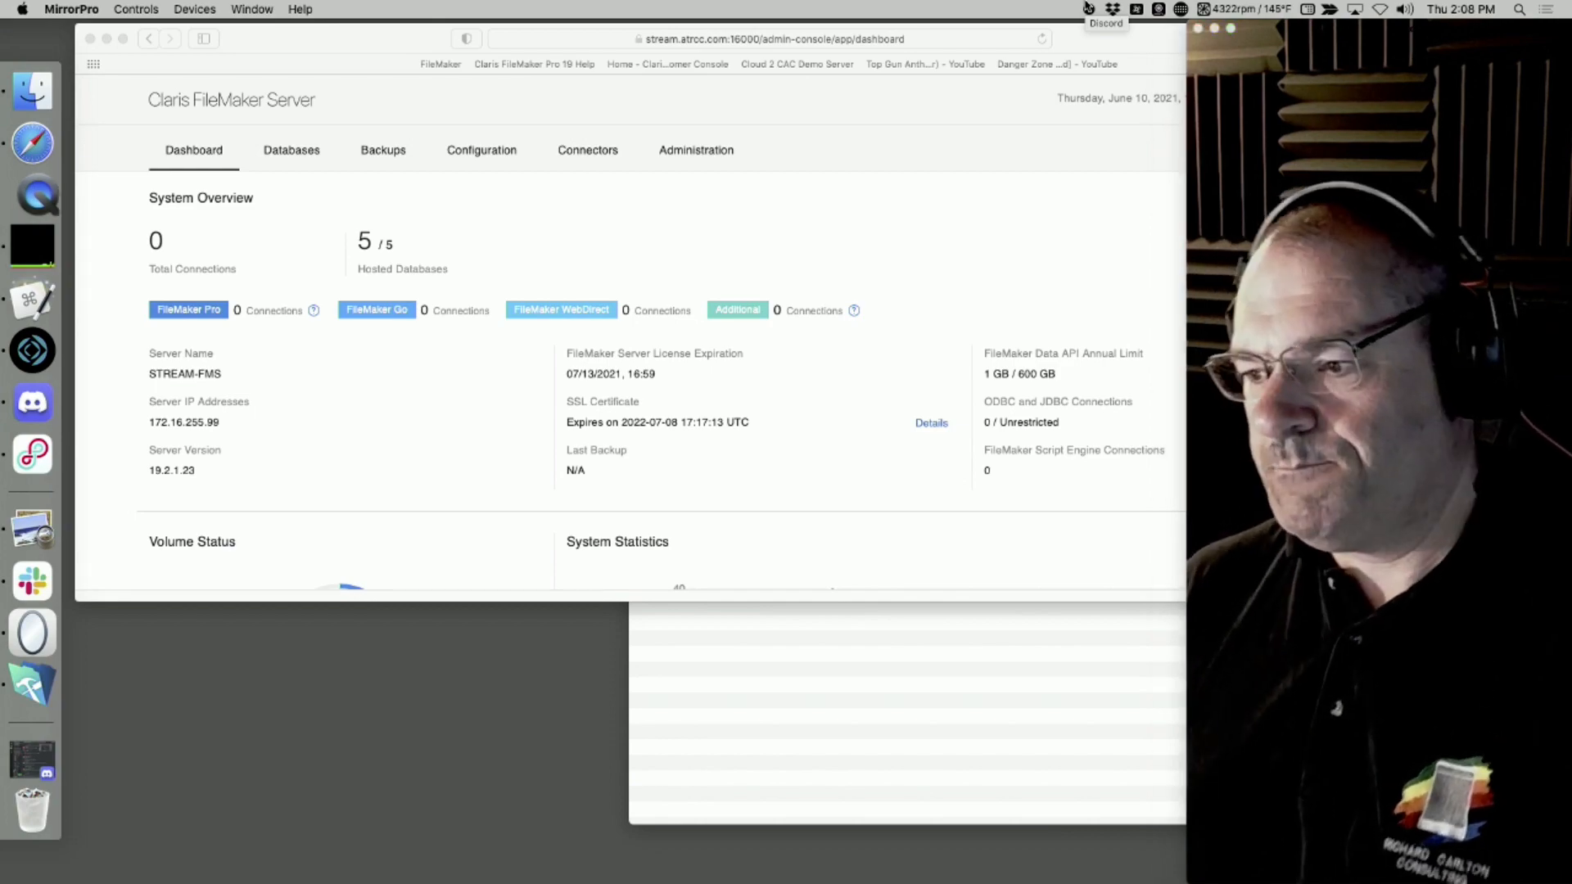
pyautogui.press('super+Tab')
pyautogui.press('ctrl+super+f')
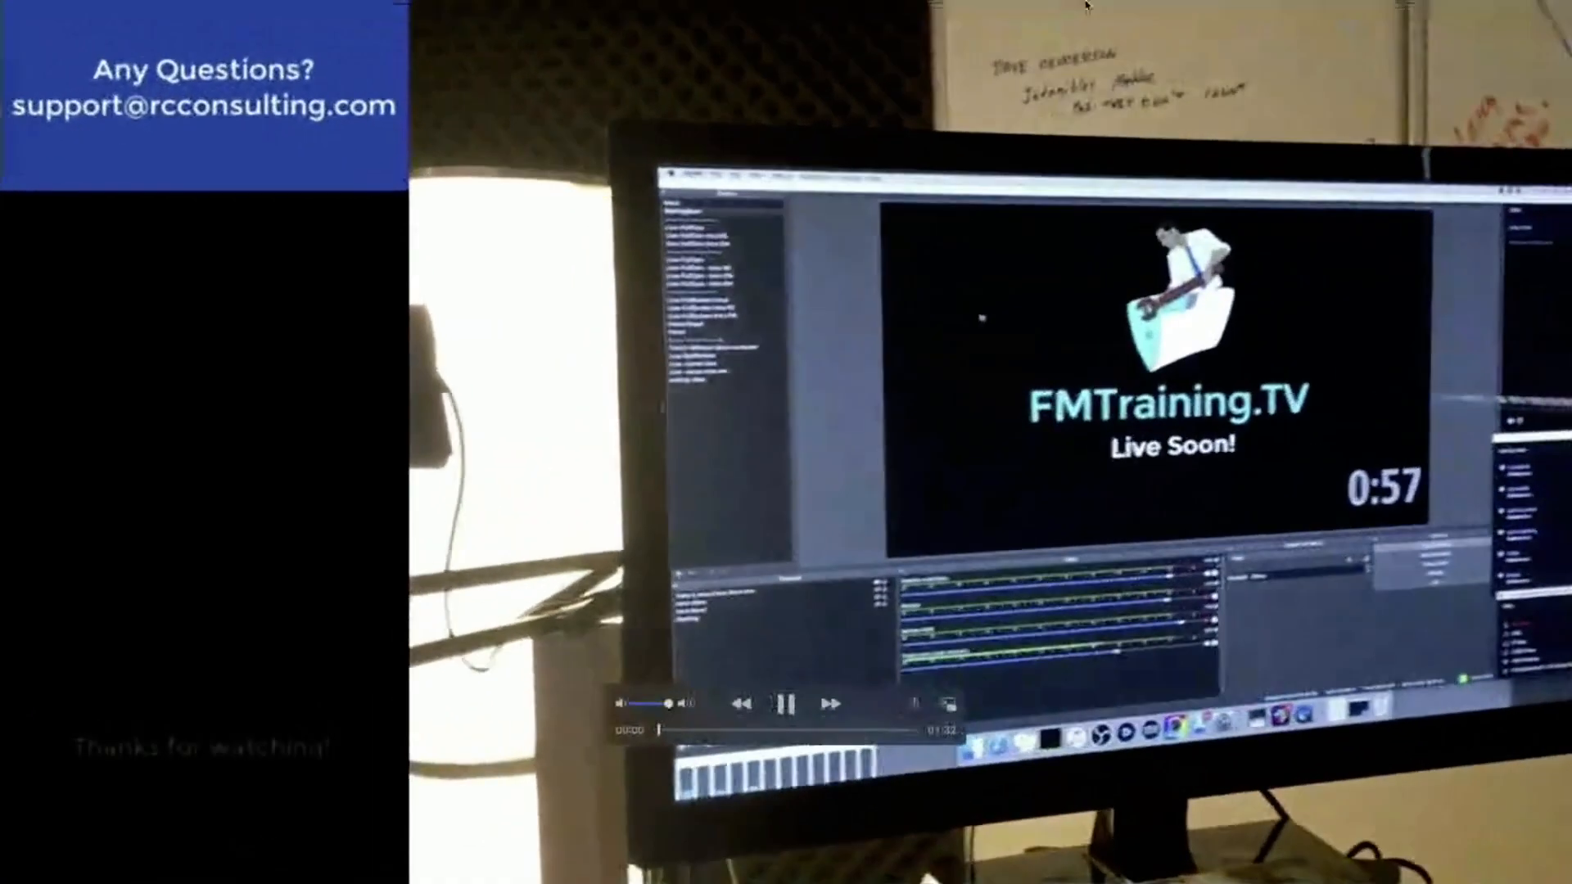